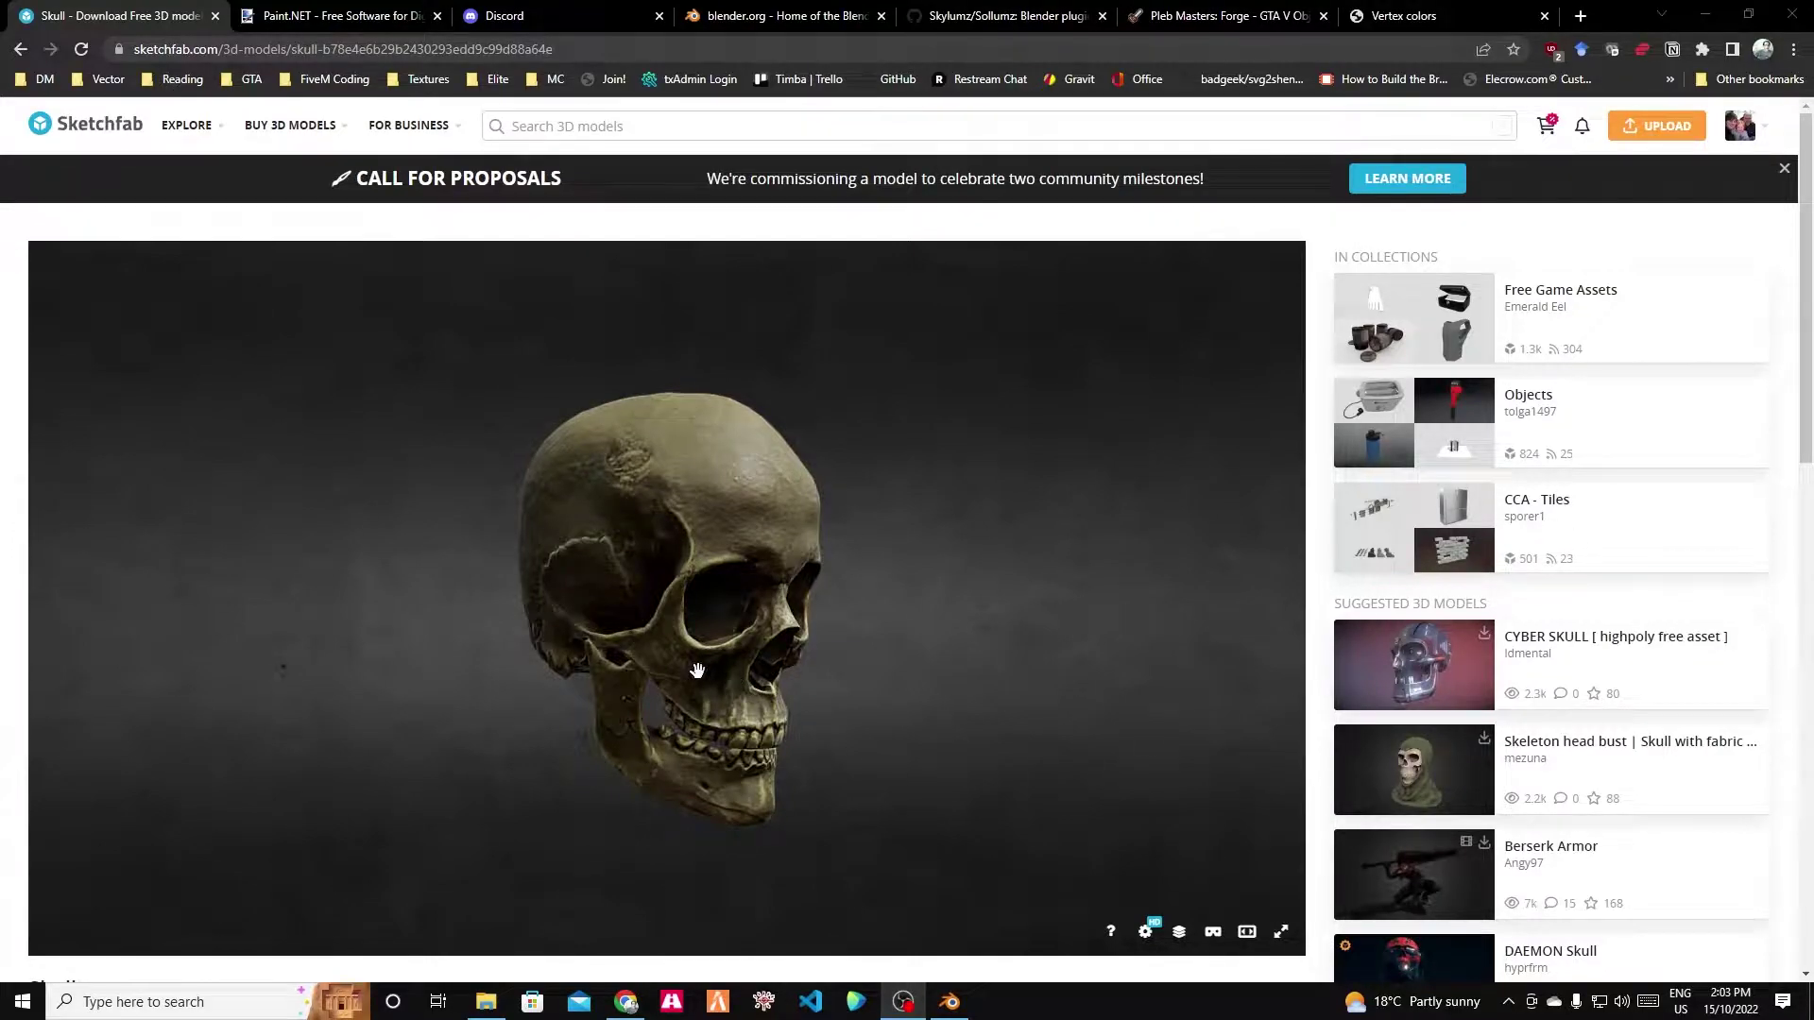
Orbit the Sketchfab Skull model and check its 3.3k triangle count.
drag(698, 670, 486, 576)
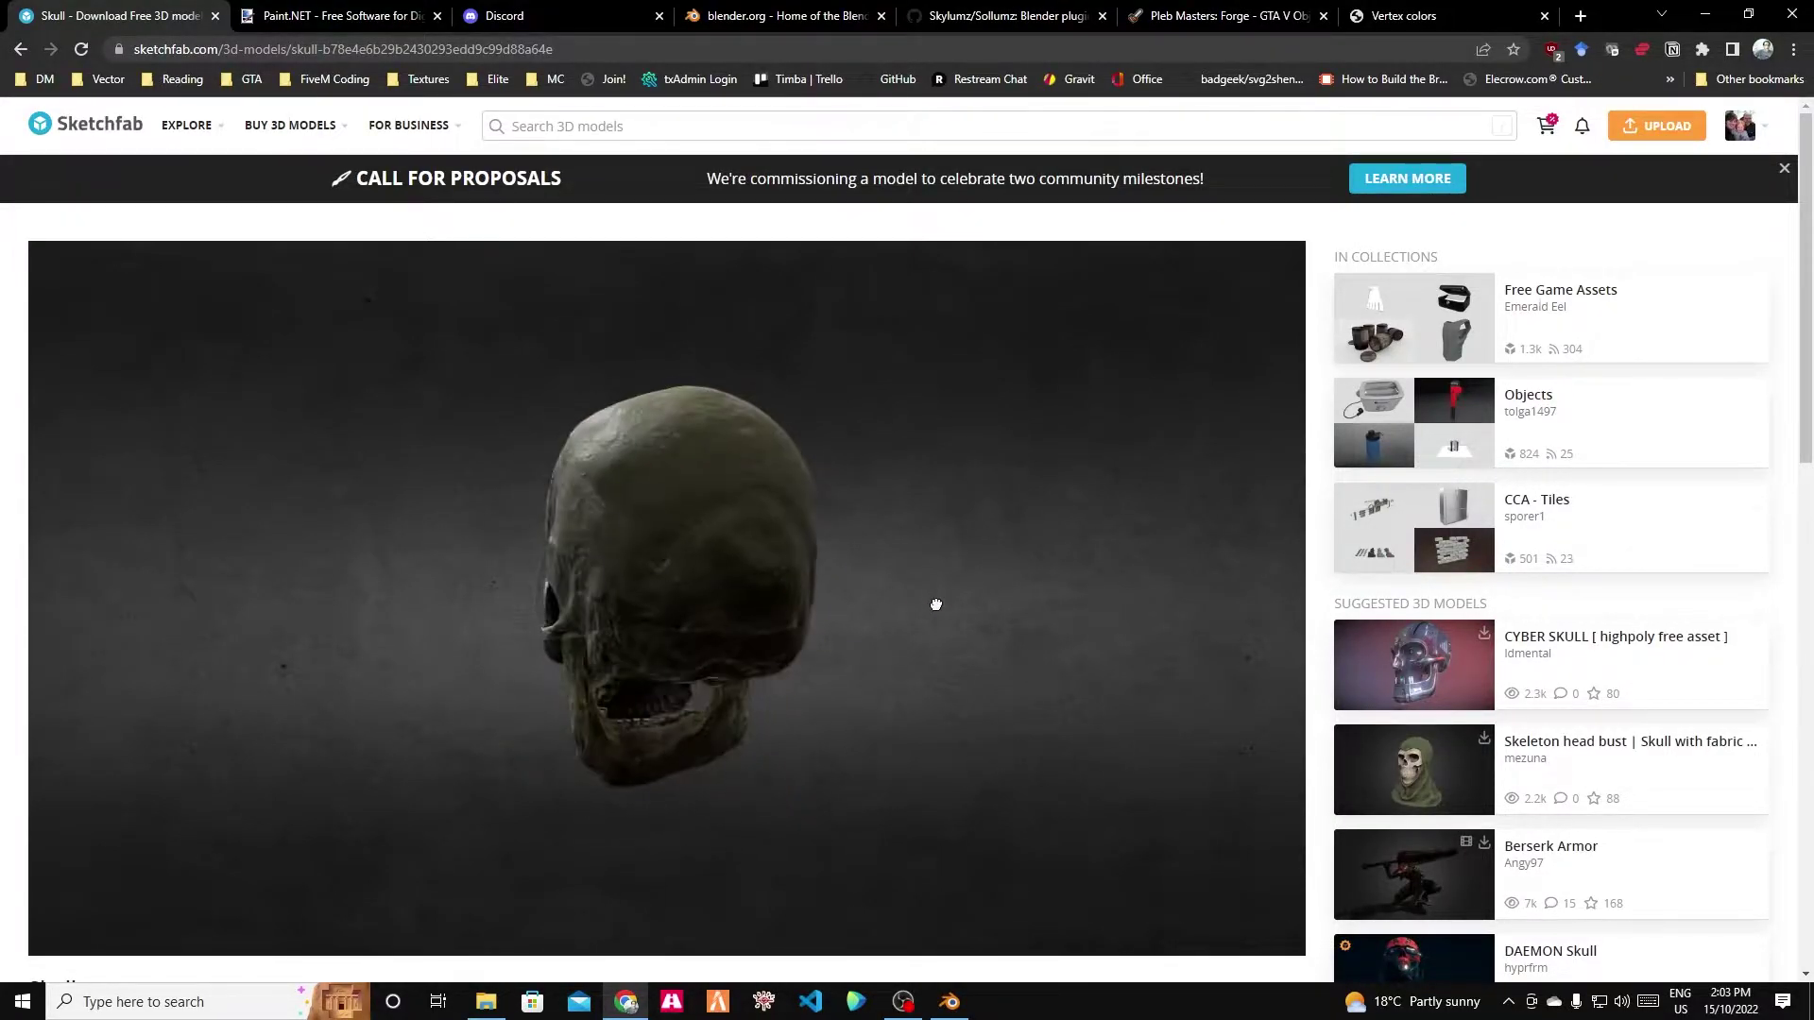
mouse_move(915, 605)
mouse_down()
mouse_move(988, 539)
mouse_move(486, 566)
mouse_move(694, 641)
mouse_move(847, 566)
mouse_move(445, 559)
mouse_move(585, 615)
mouse_move(48, 602)
mouse_up()
scroll(17, 625, down, 3)
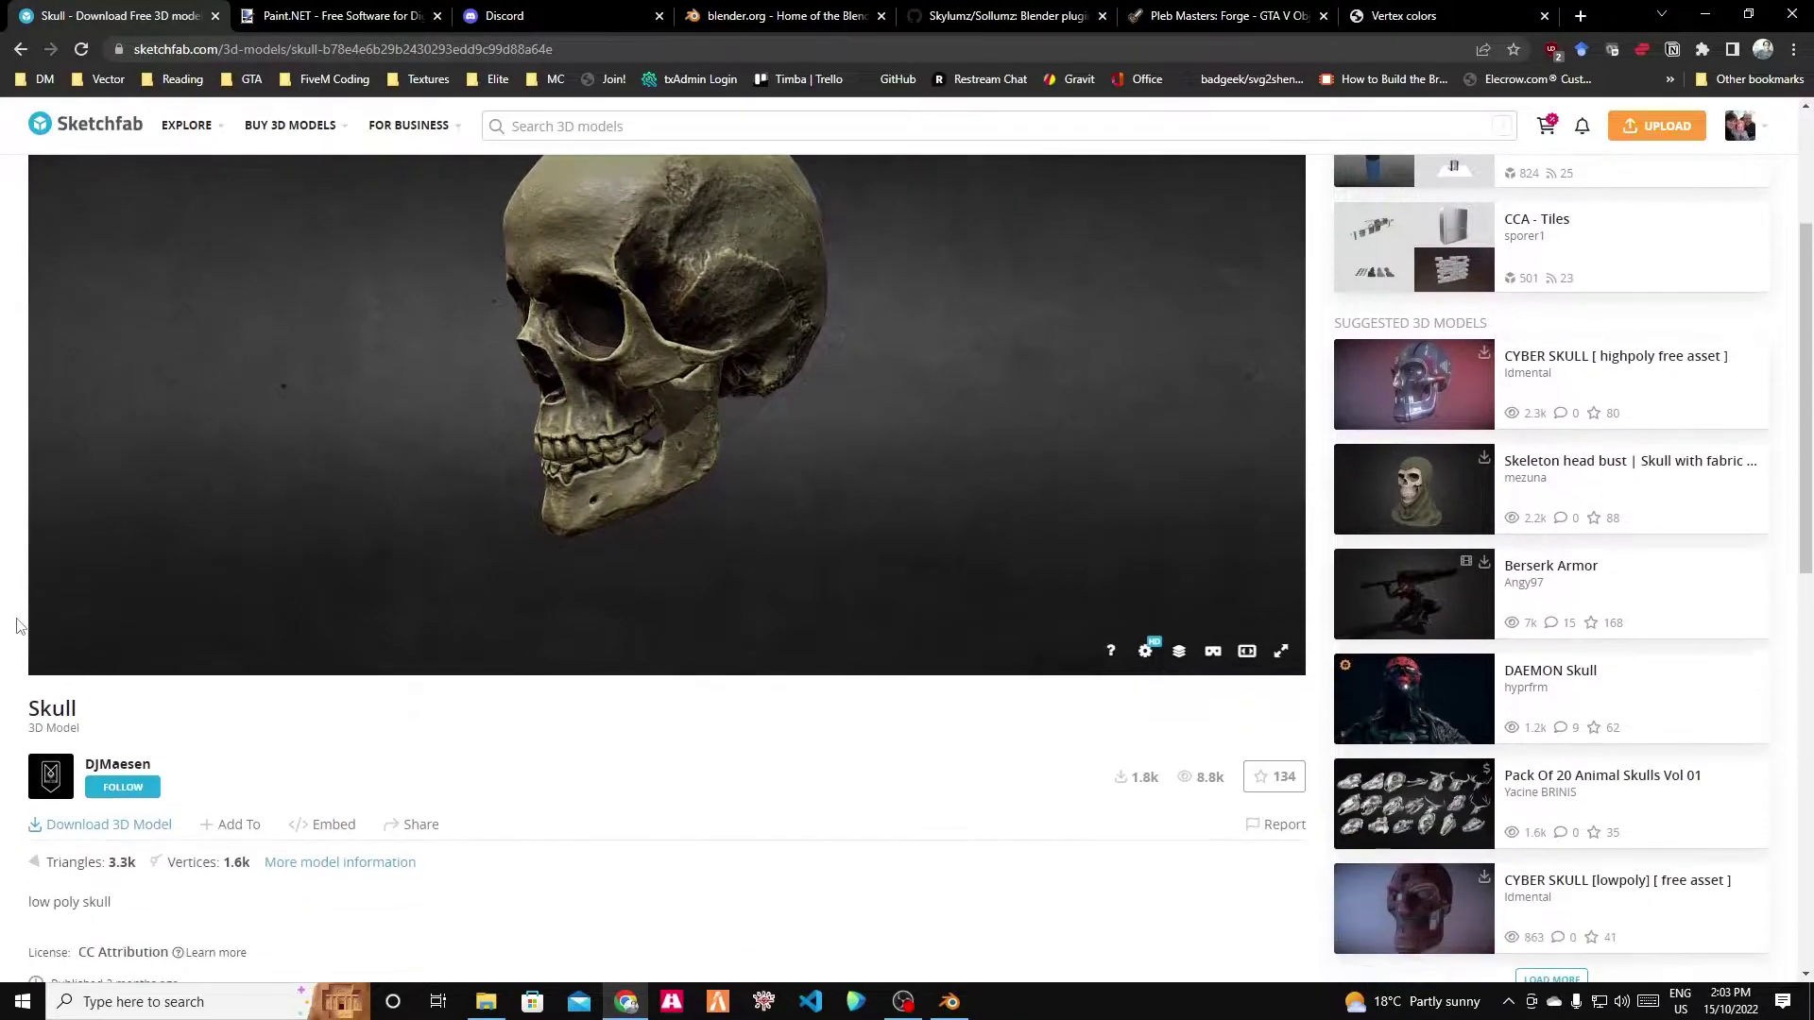
scroll(17, 625, down, 1)
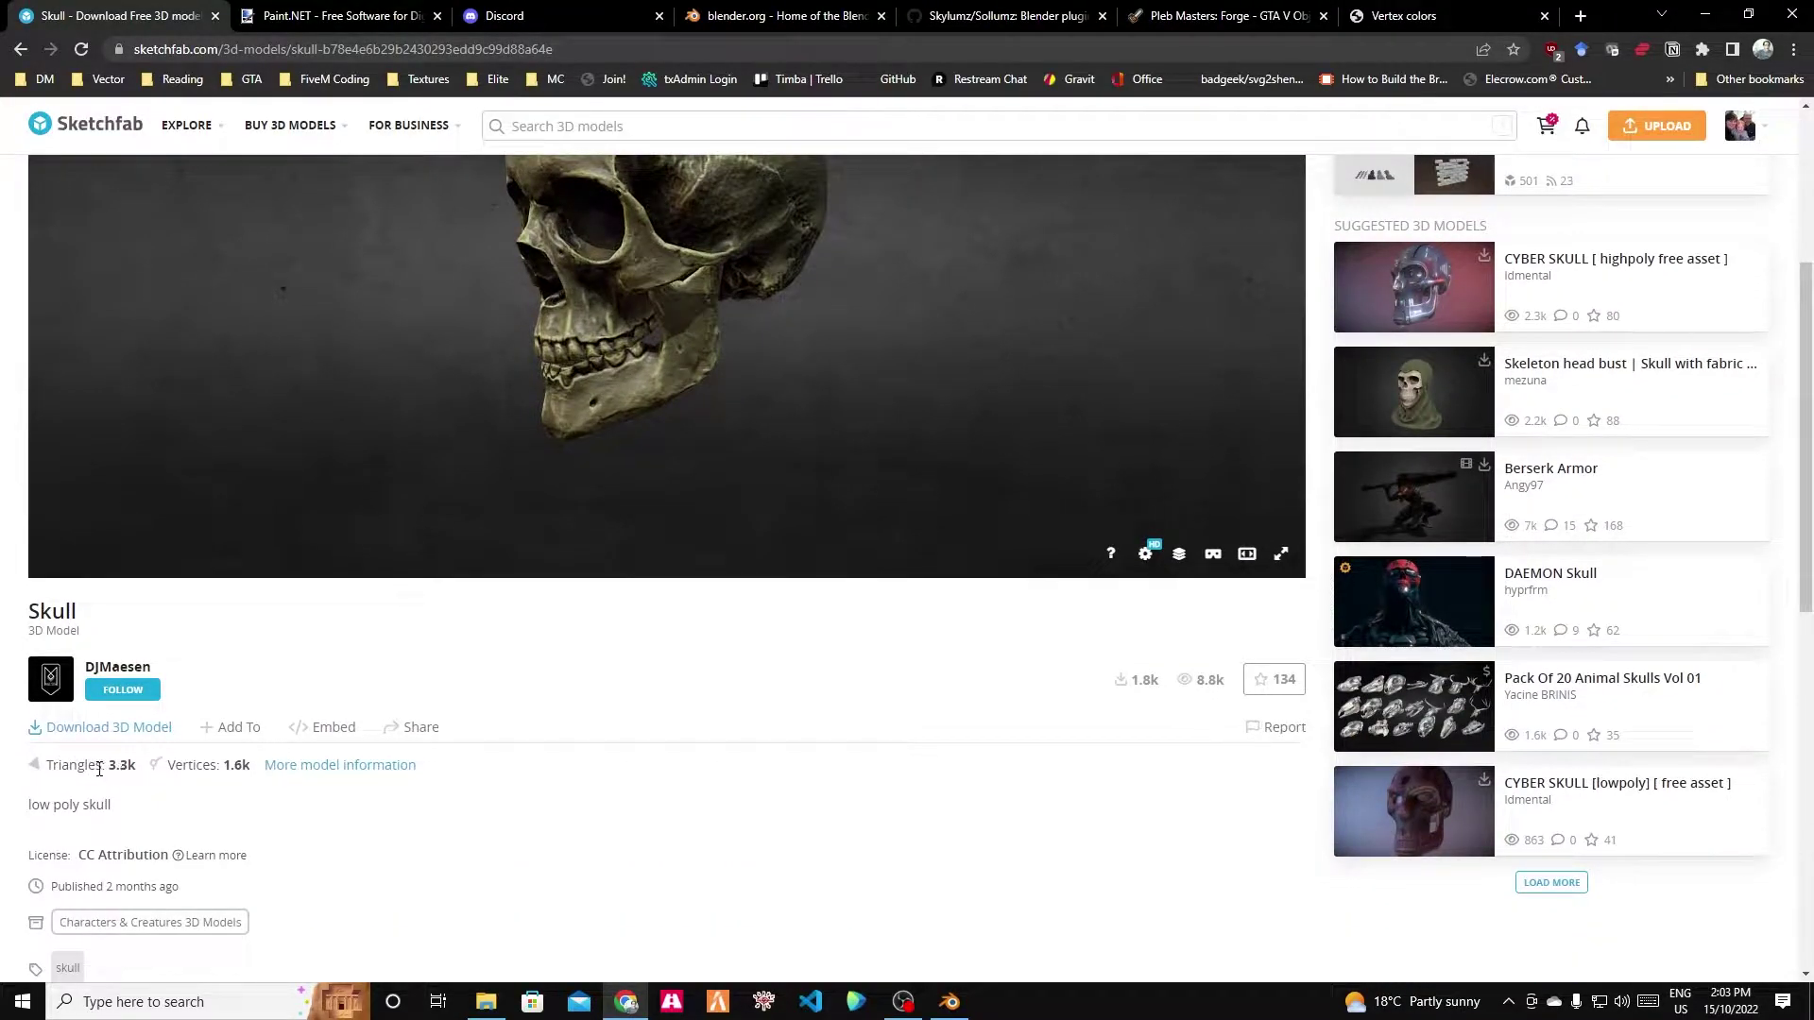
drag(98, 769, 137, 767)
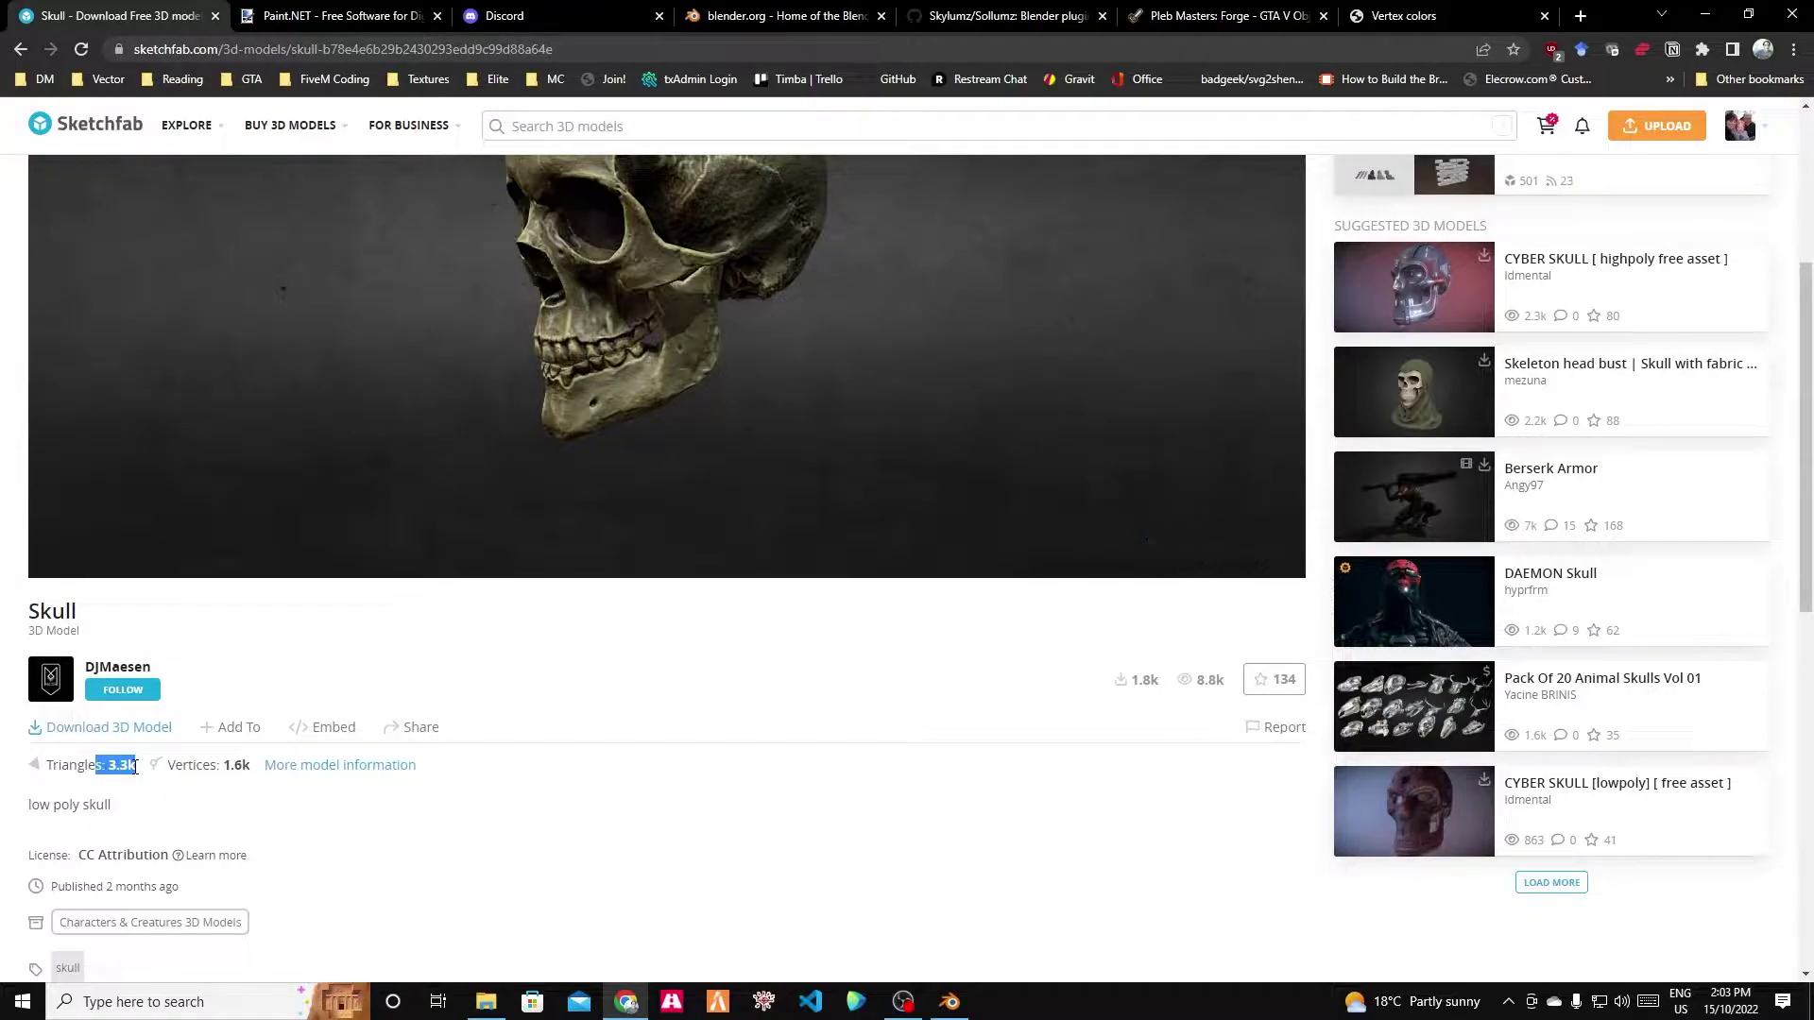
click(138, 773)
Download the Skull model's fbx original-format archive.
scroll(760, 710, up, 3)
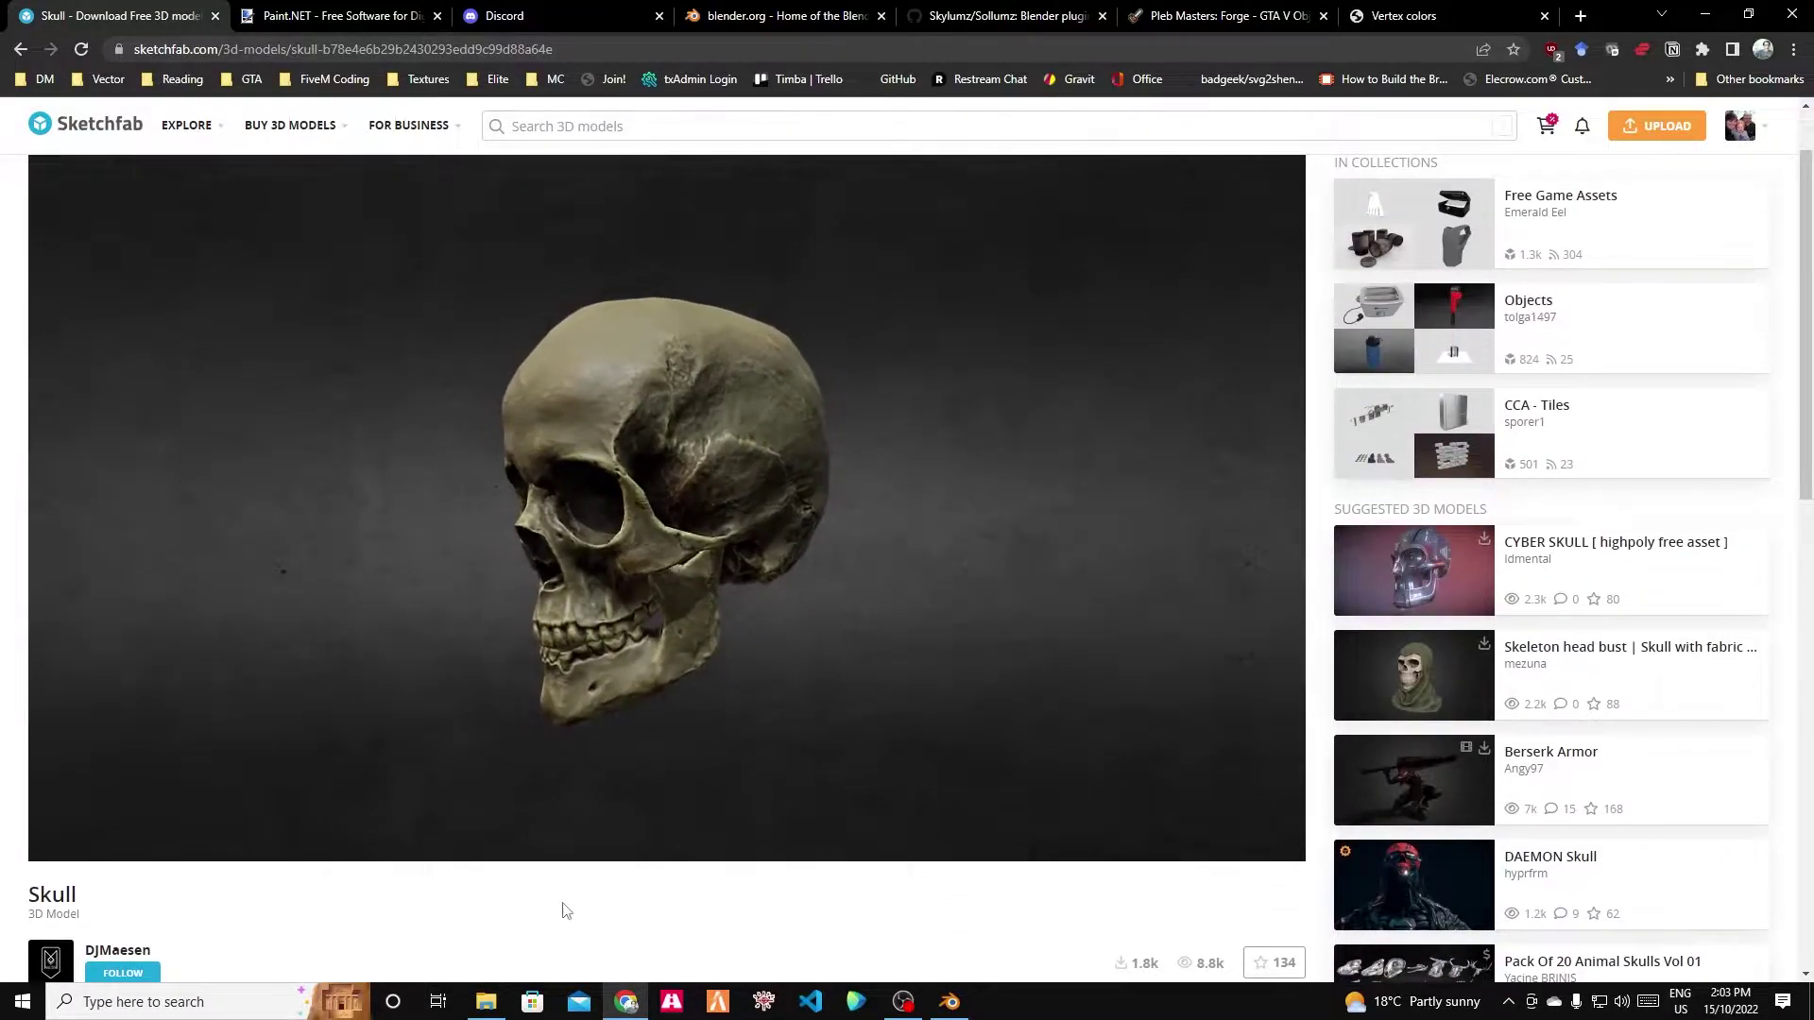
scroll(324, 877, down, 2)
click(129, 823)
click(1042, 578)
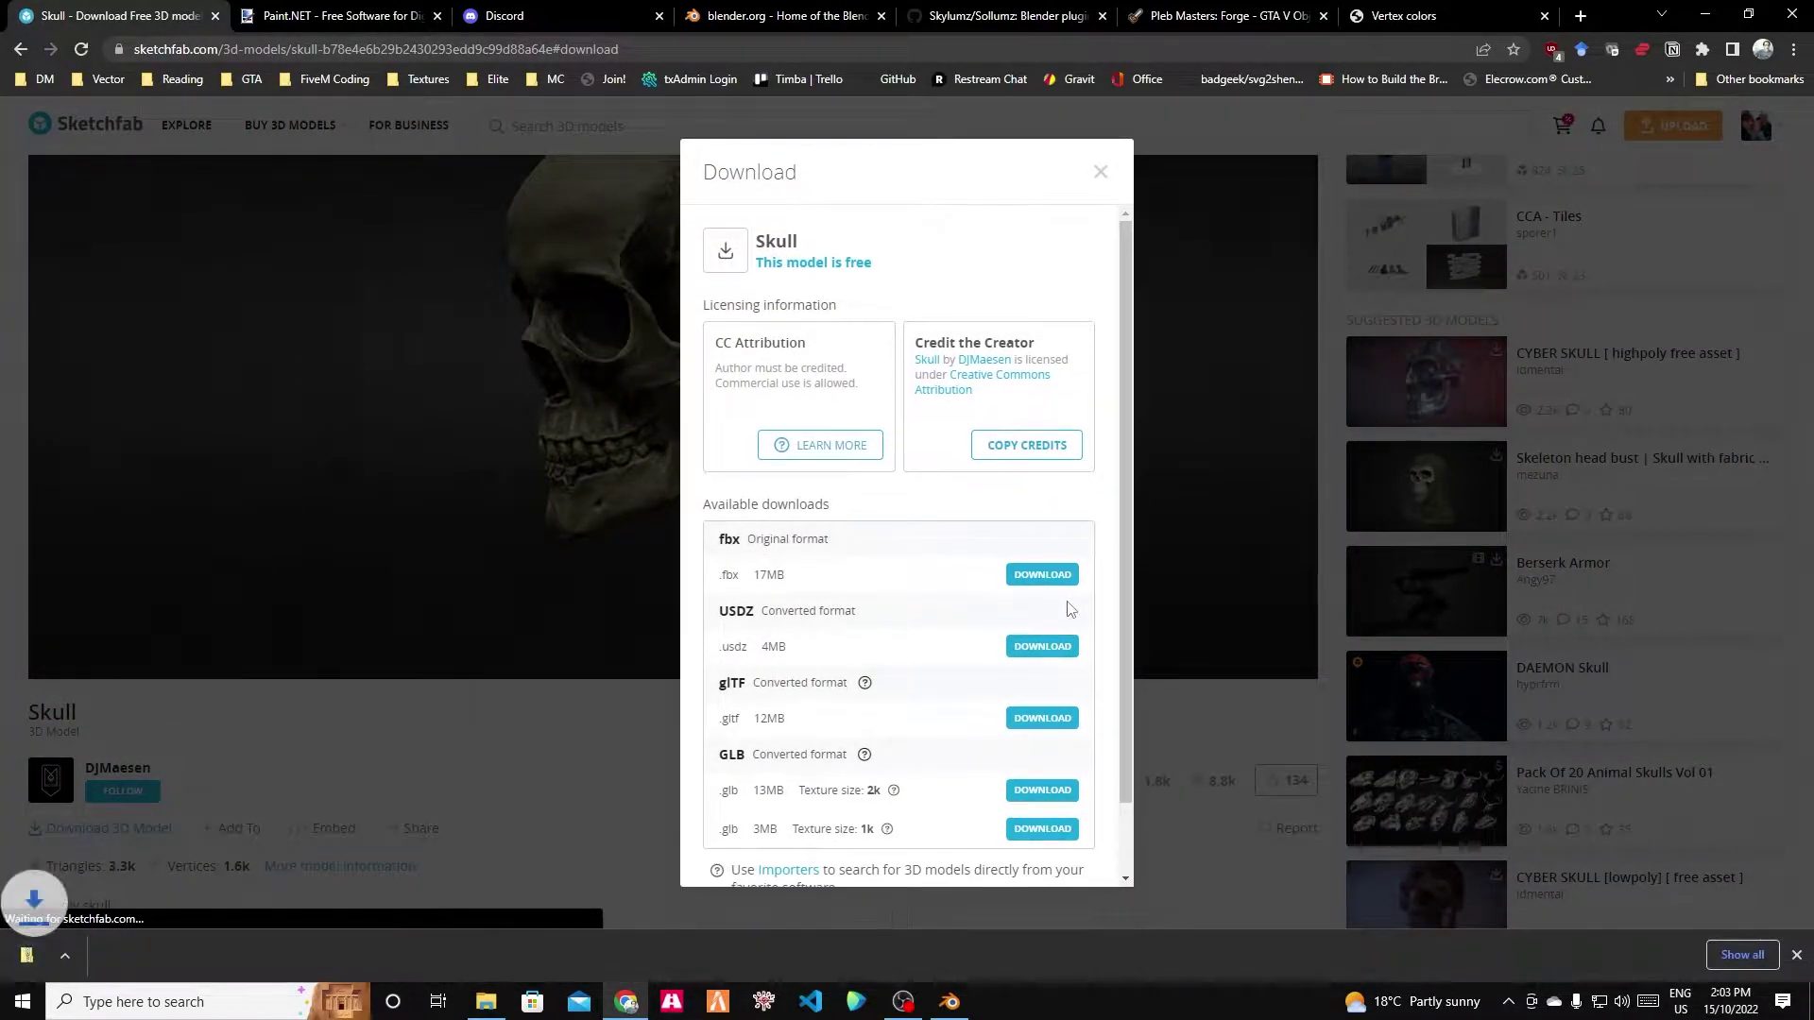
Show the downloaded skull files in their folder and open the skull folder.
click(201, 960)
click(241, 894)
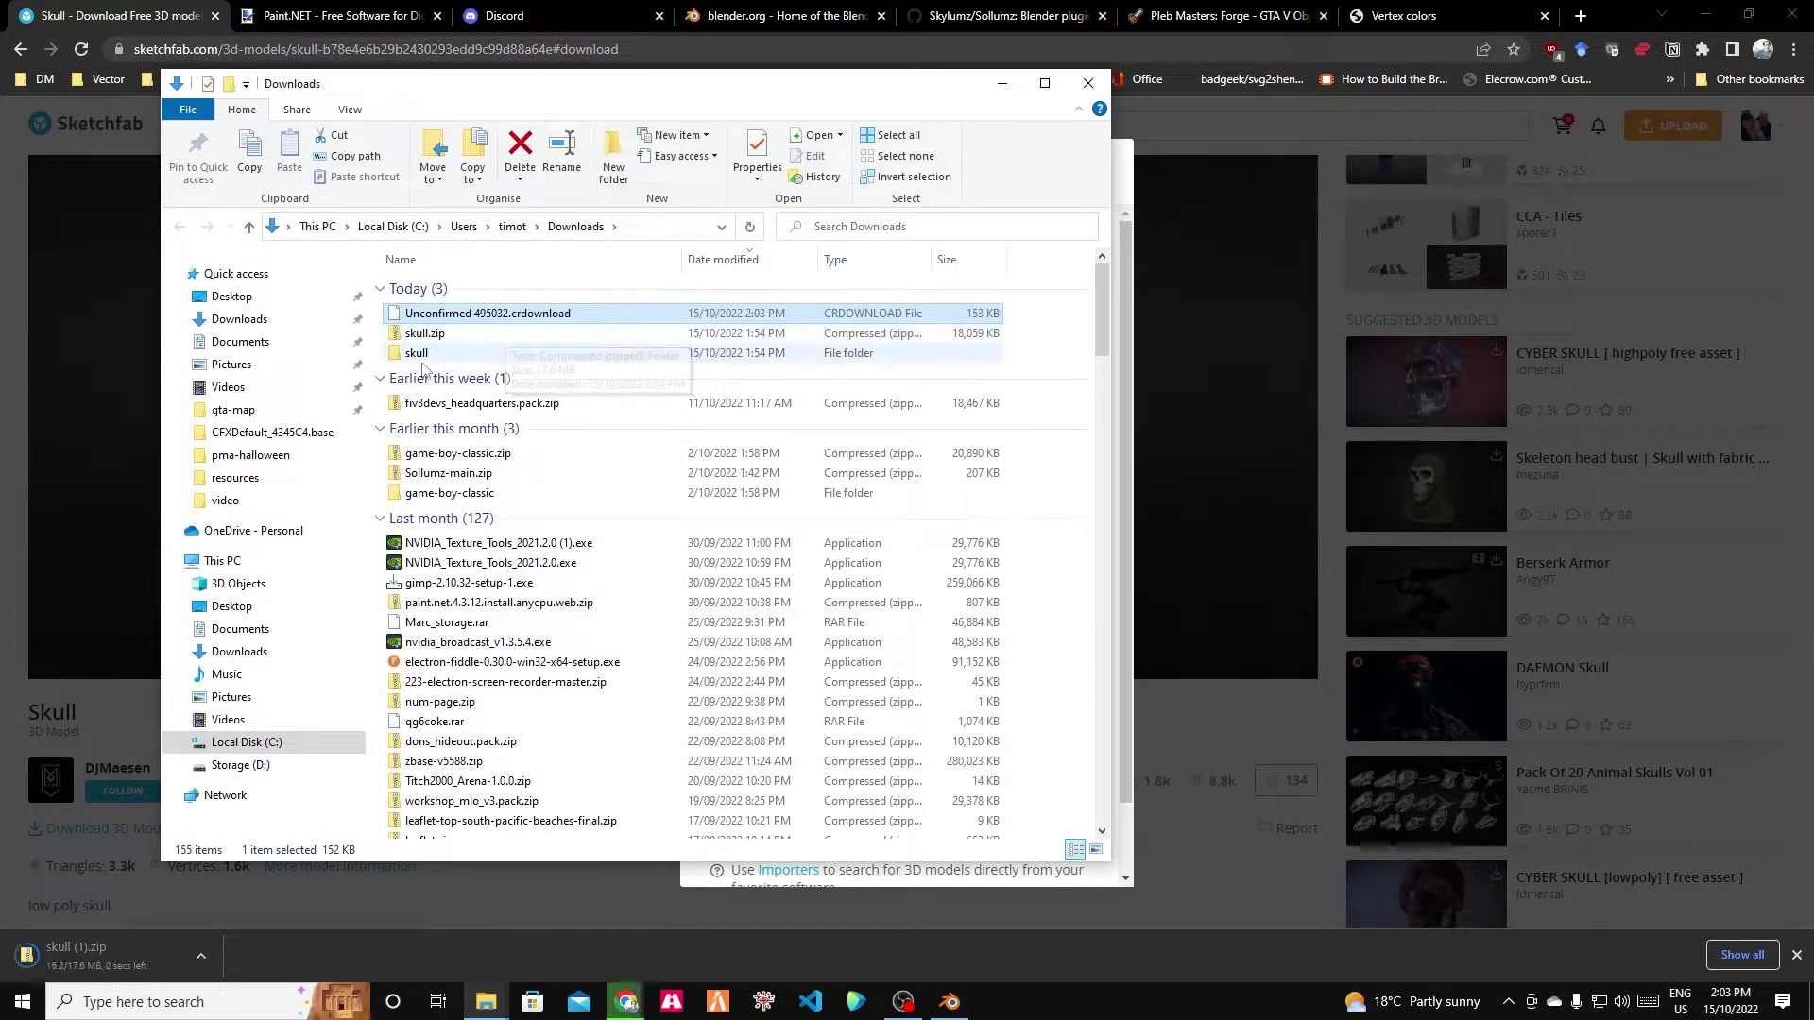
click(434, 352)
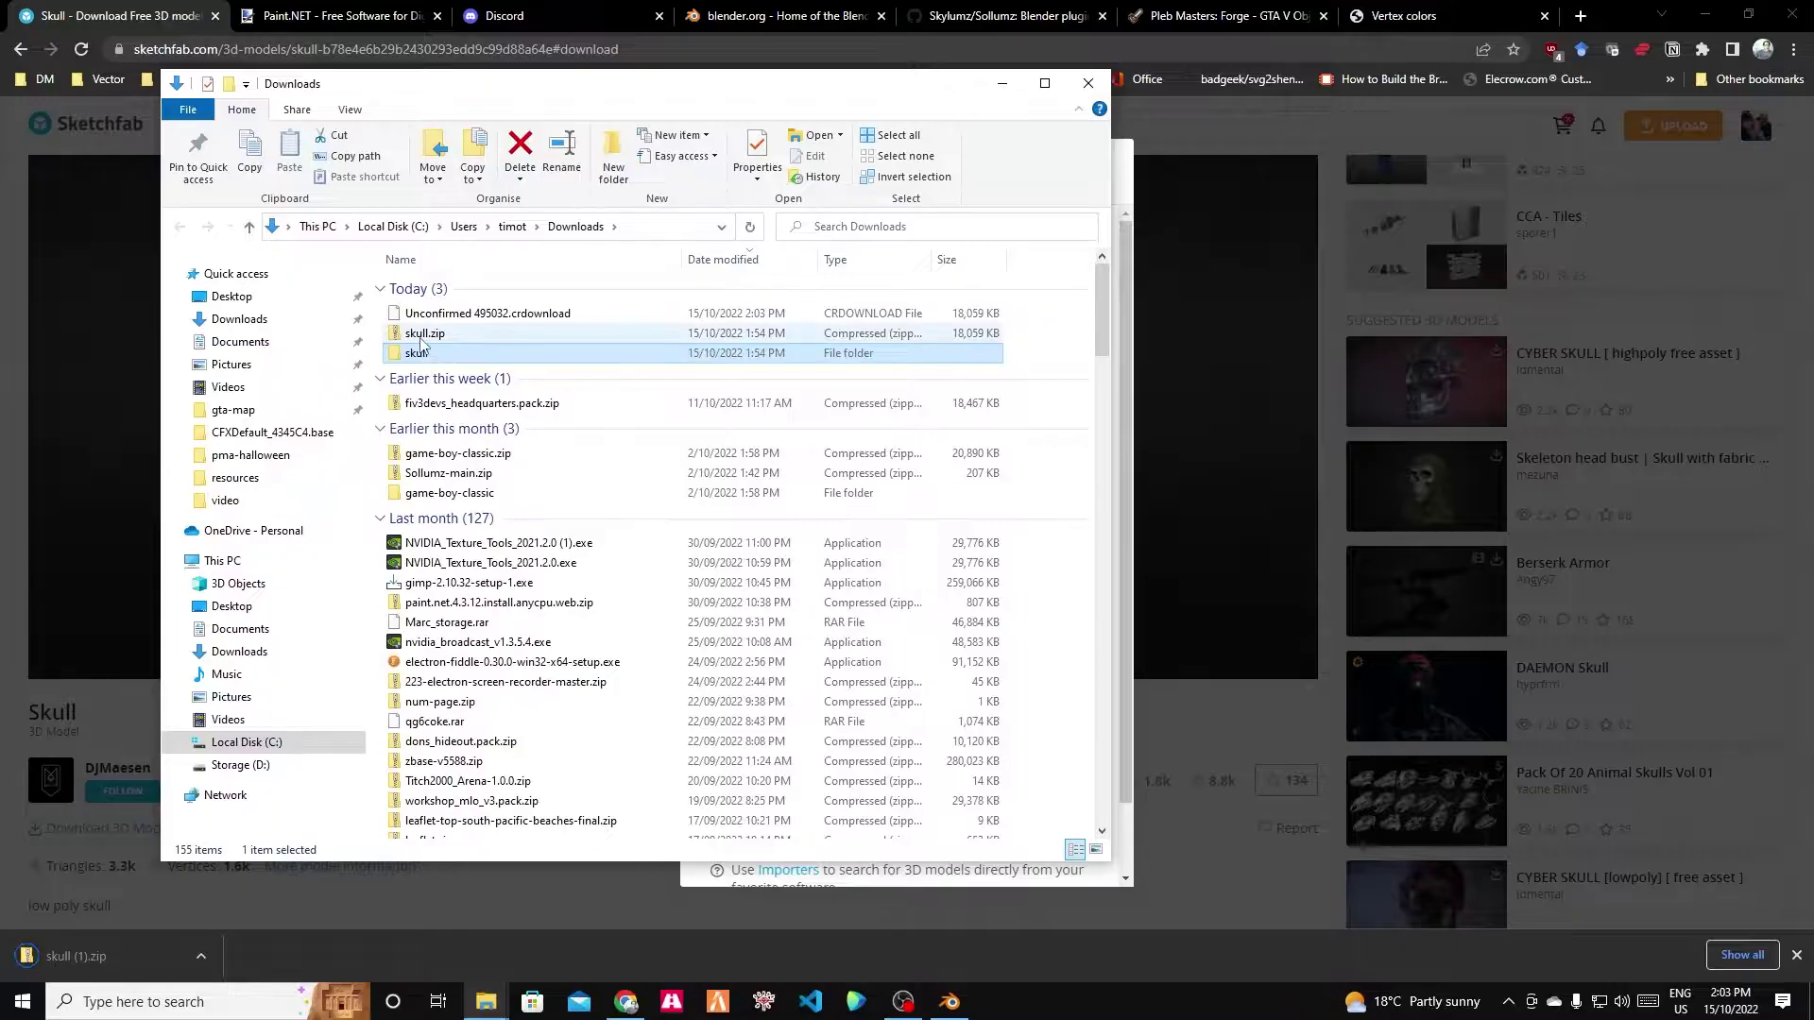
double_click(423, 364)
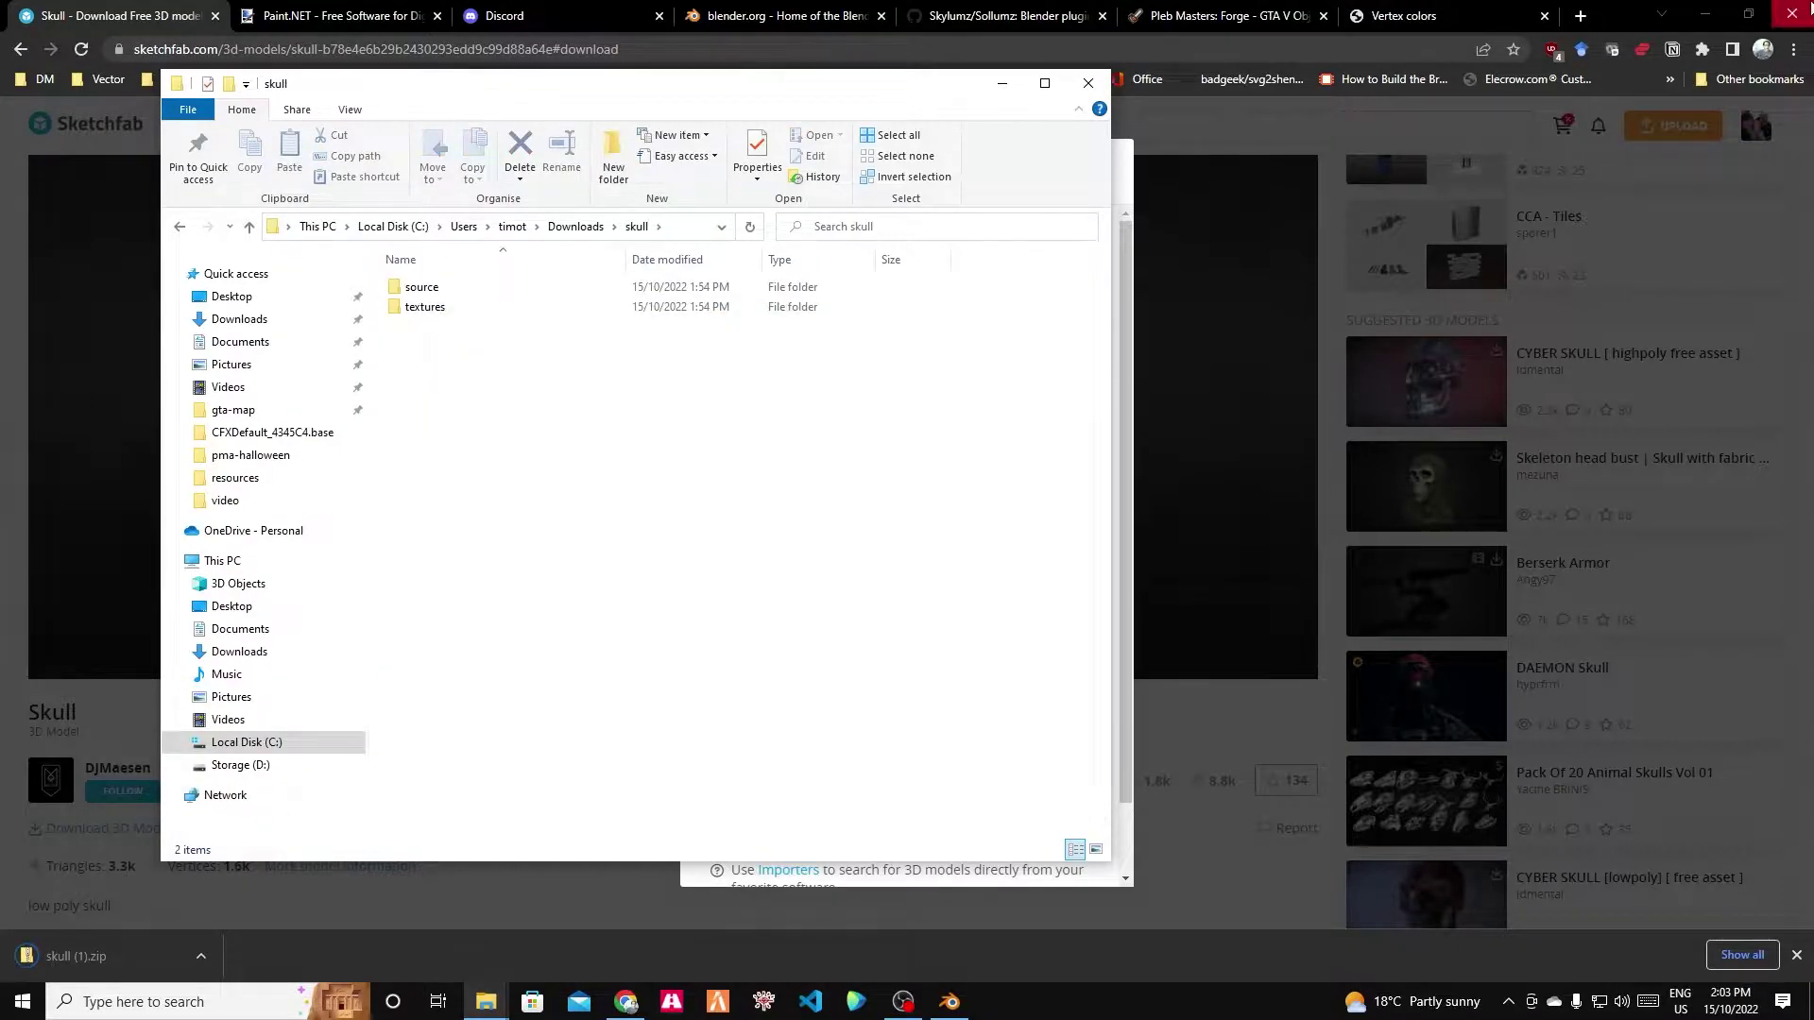
Open the desktop video folder and arrange it beside the skull folder window.
click(1706, 14)
drag(667, 106, 1164, 129)
double_click(35, 127)
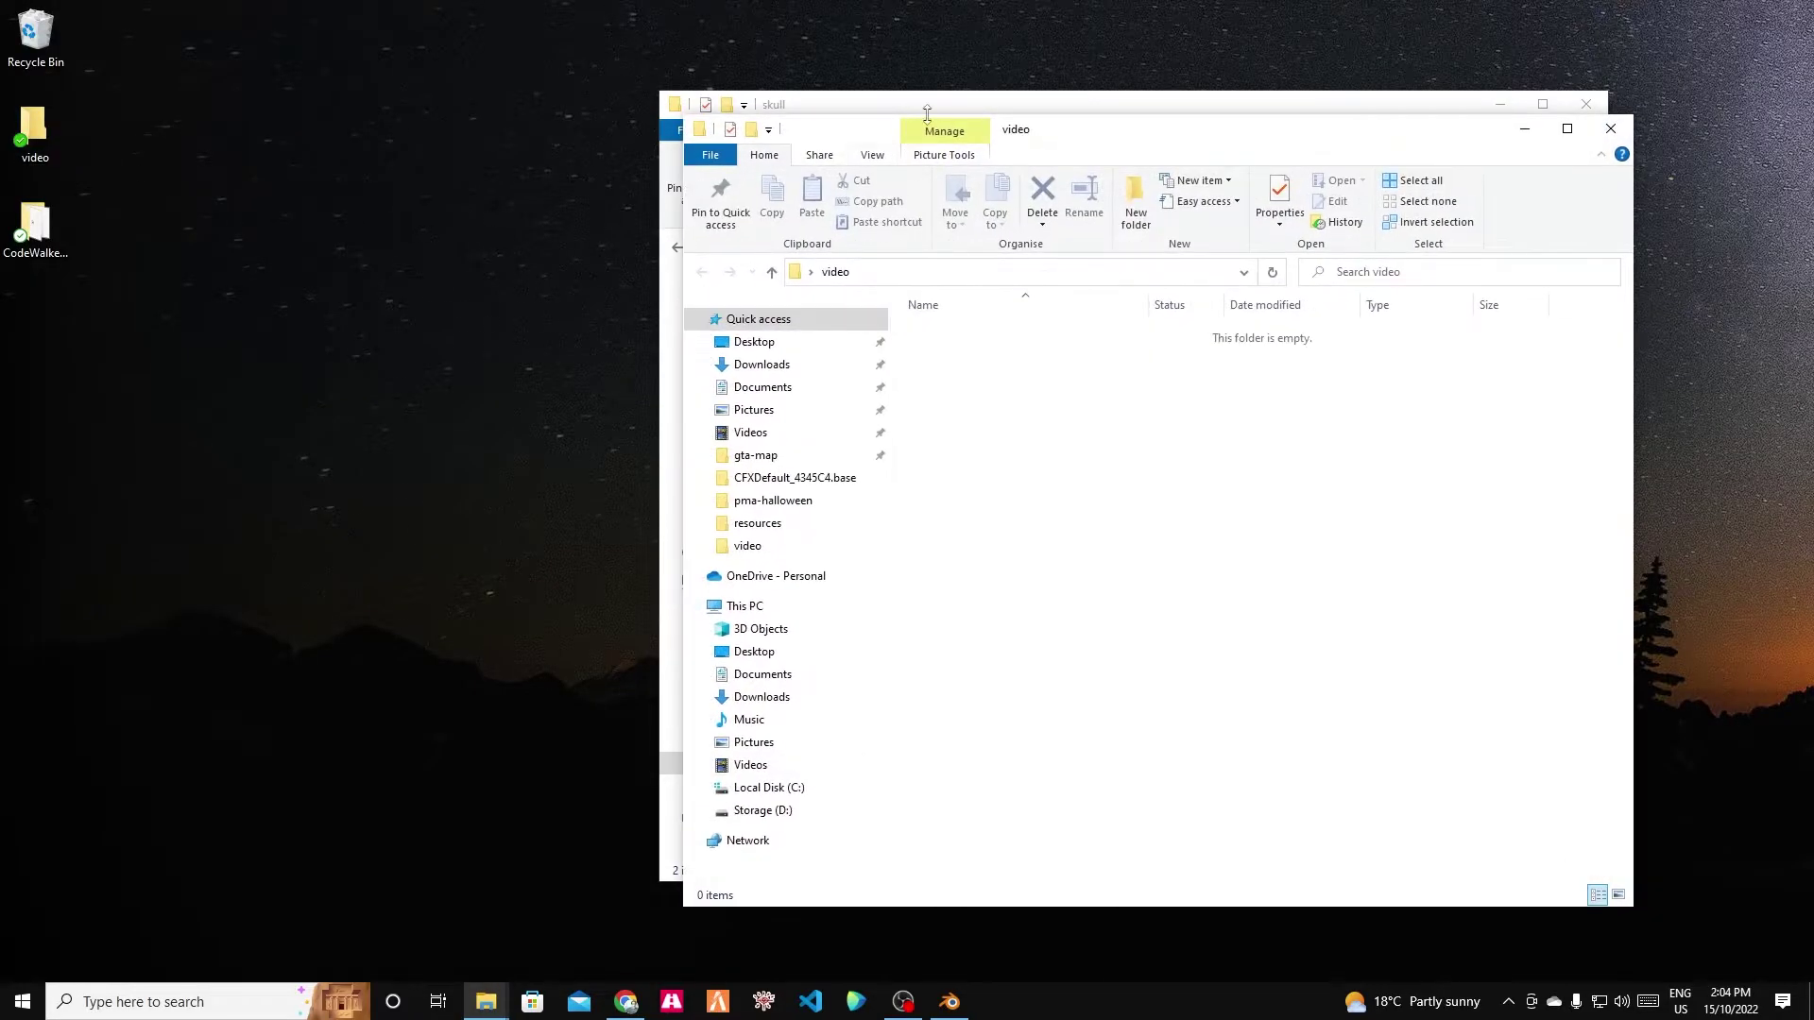
drag(1055, 145, 569, 137)
drag(1322, 142, 1448, 94)
Copy skull.fbx from source, then skullColor and skullNormal from textures, into video.
double_click(1102, 298)
drag(1104, 299, 721, 506)
click(1258, 237)
double_click(1105, 321)
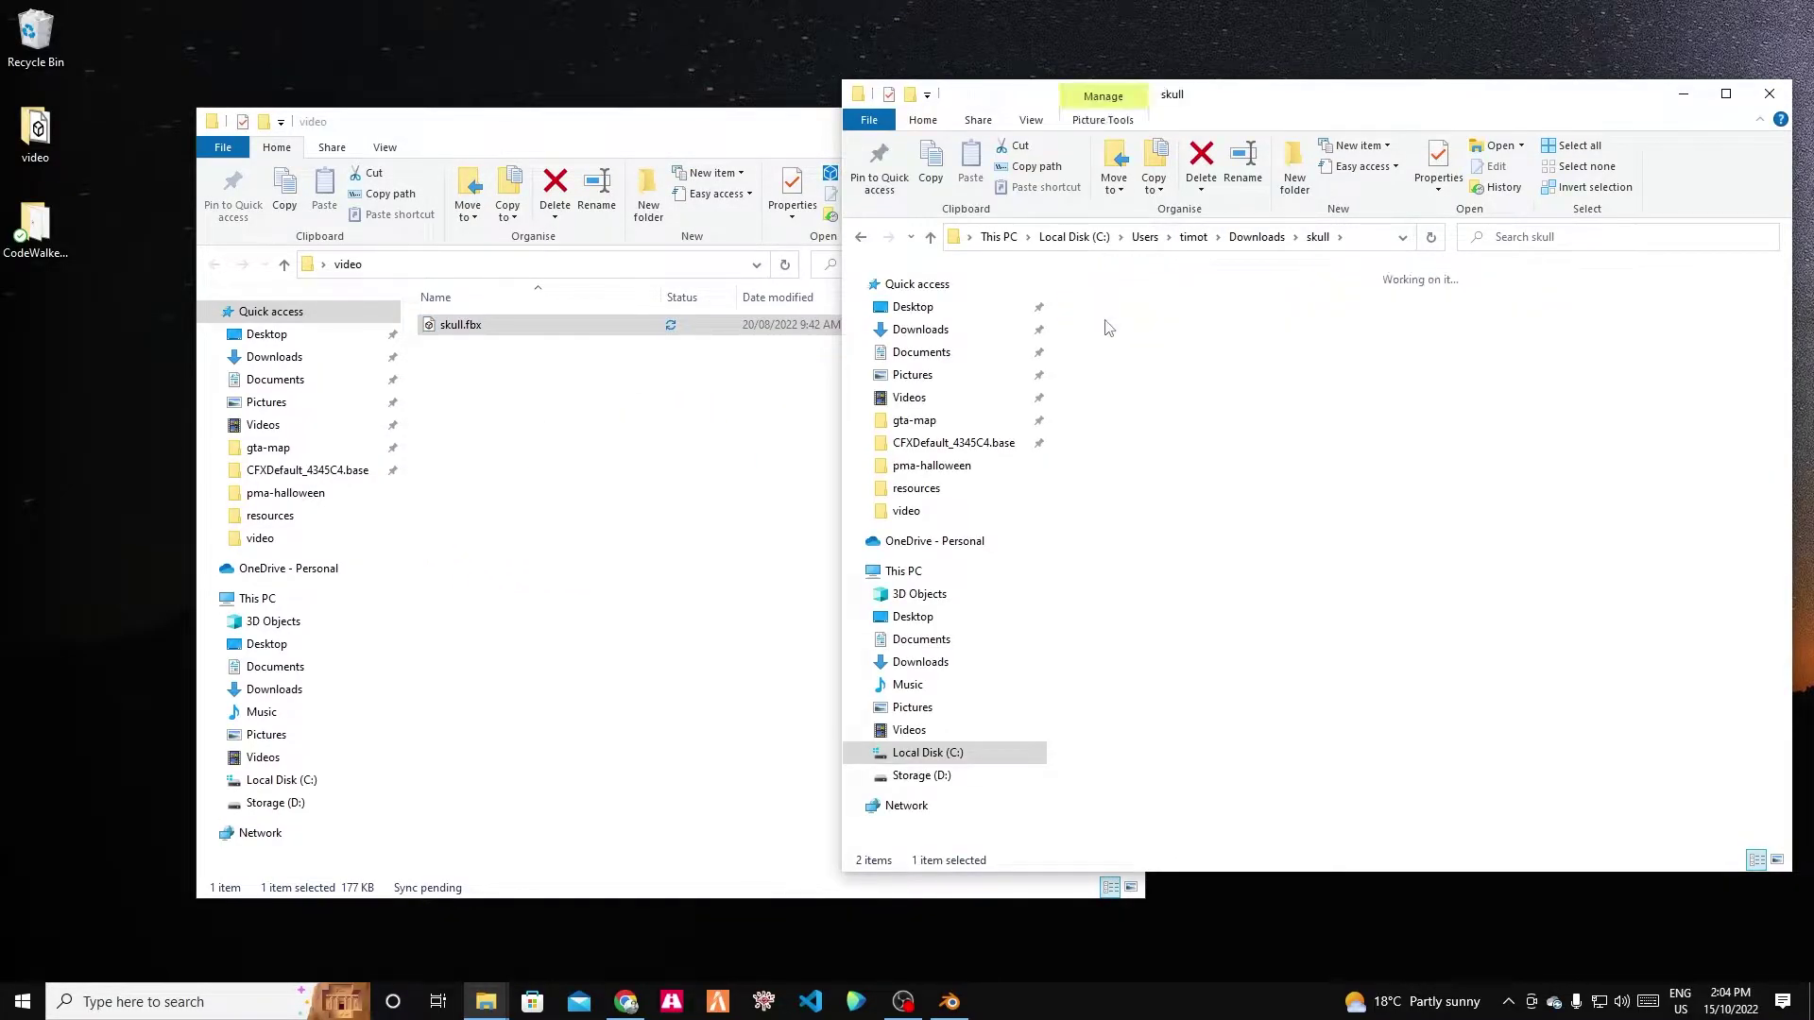
drag(1205, 440, 505, 558)
click(776, 623)
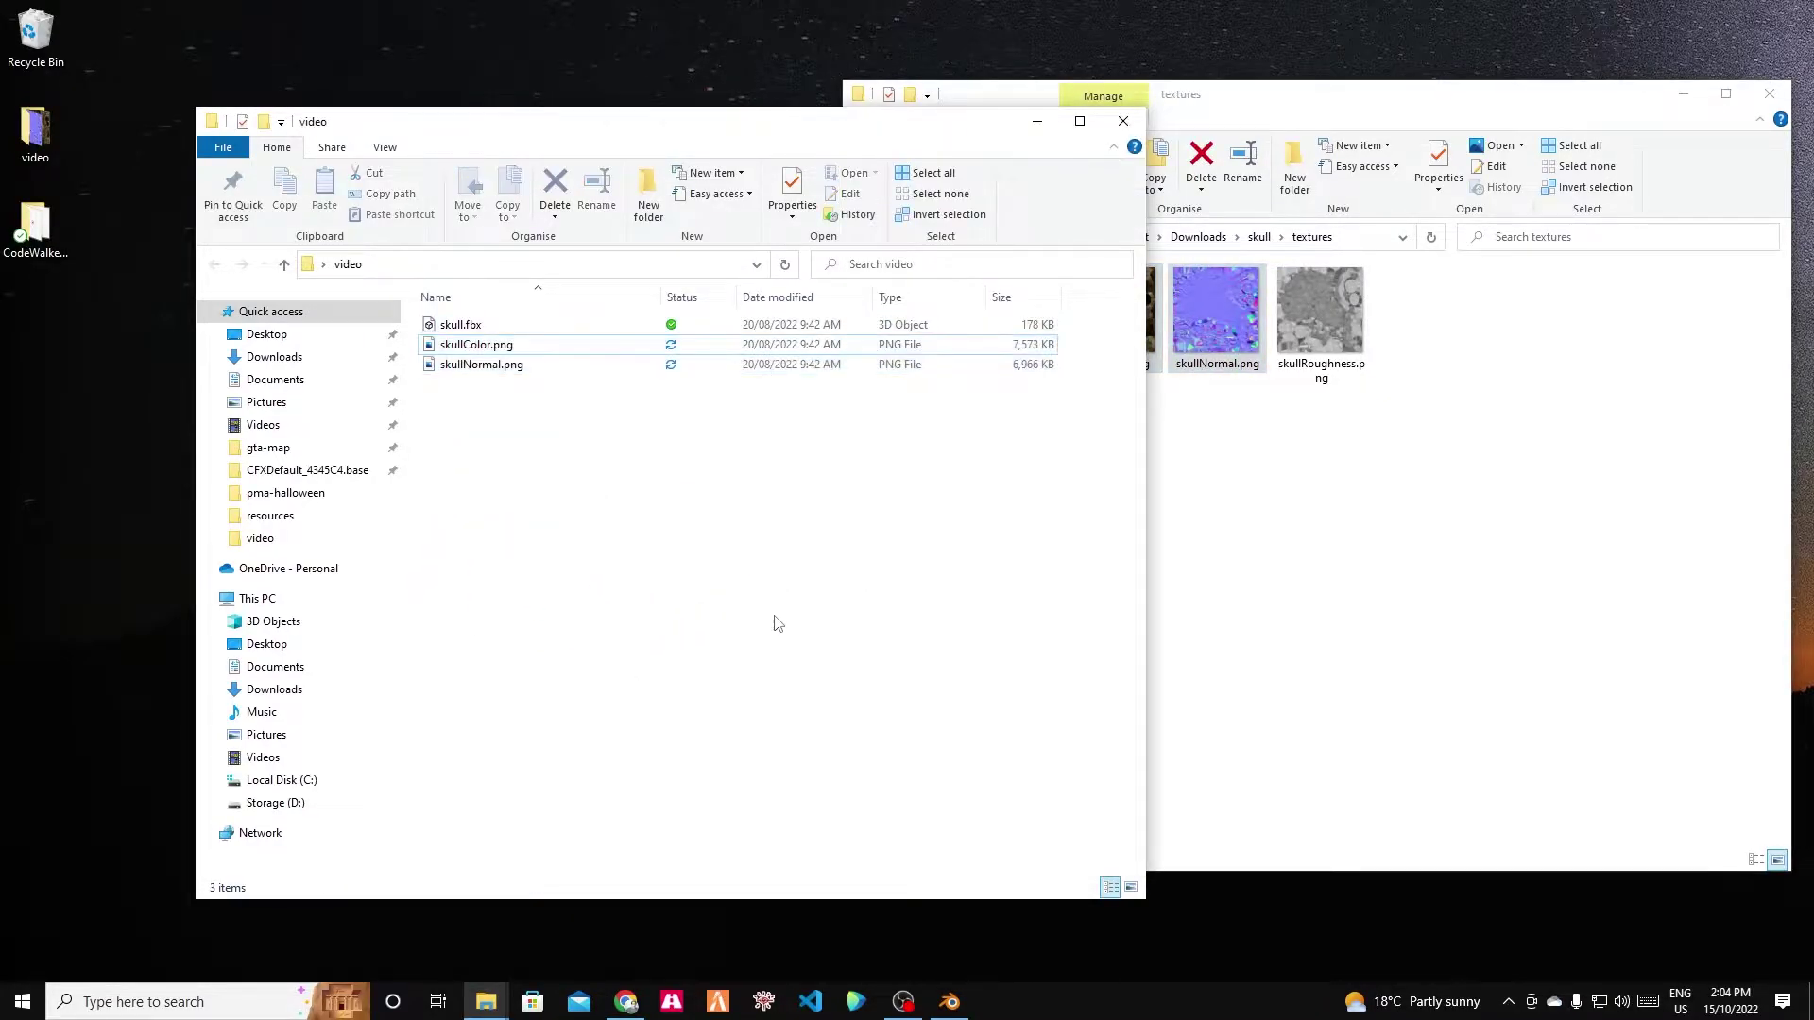
Close the textures window and return to the browser.
click(1563, 403)
click(1770, 93)
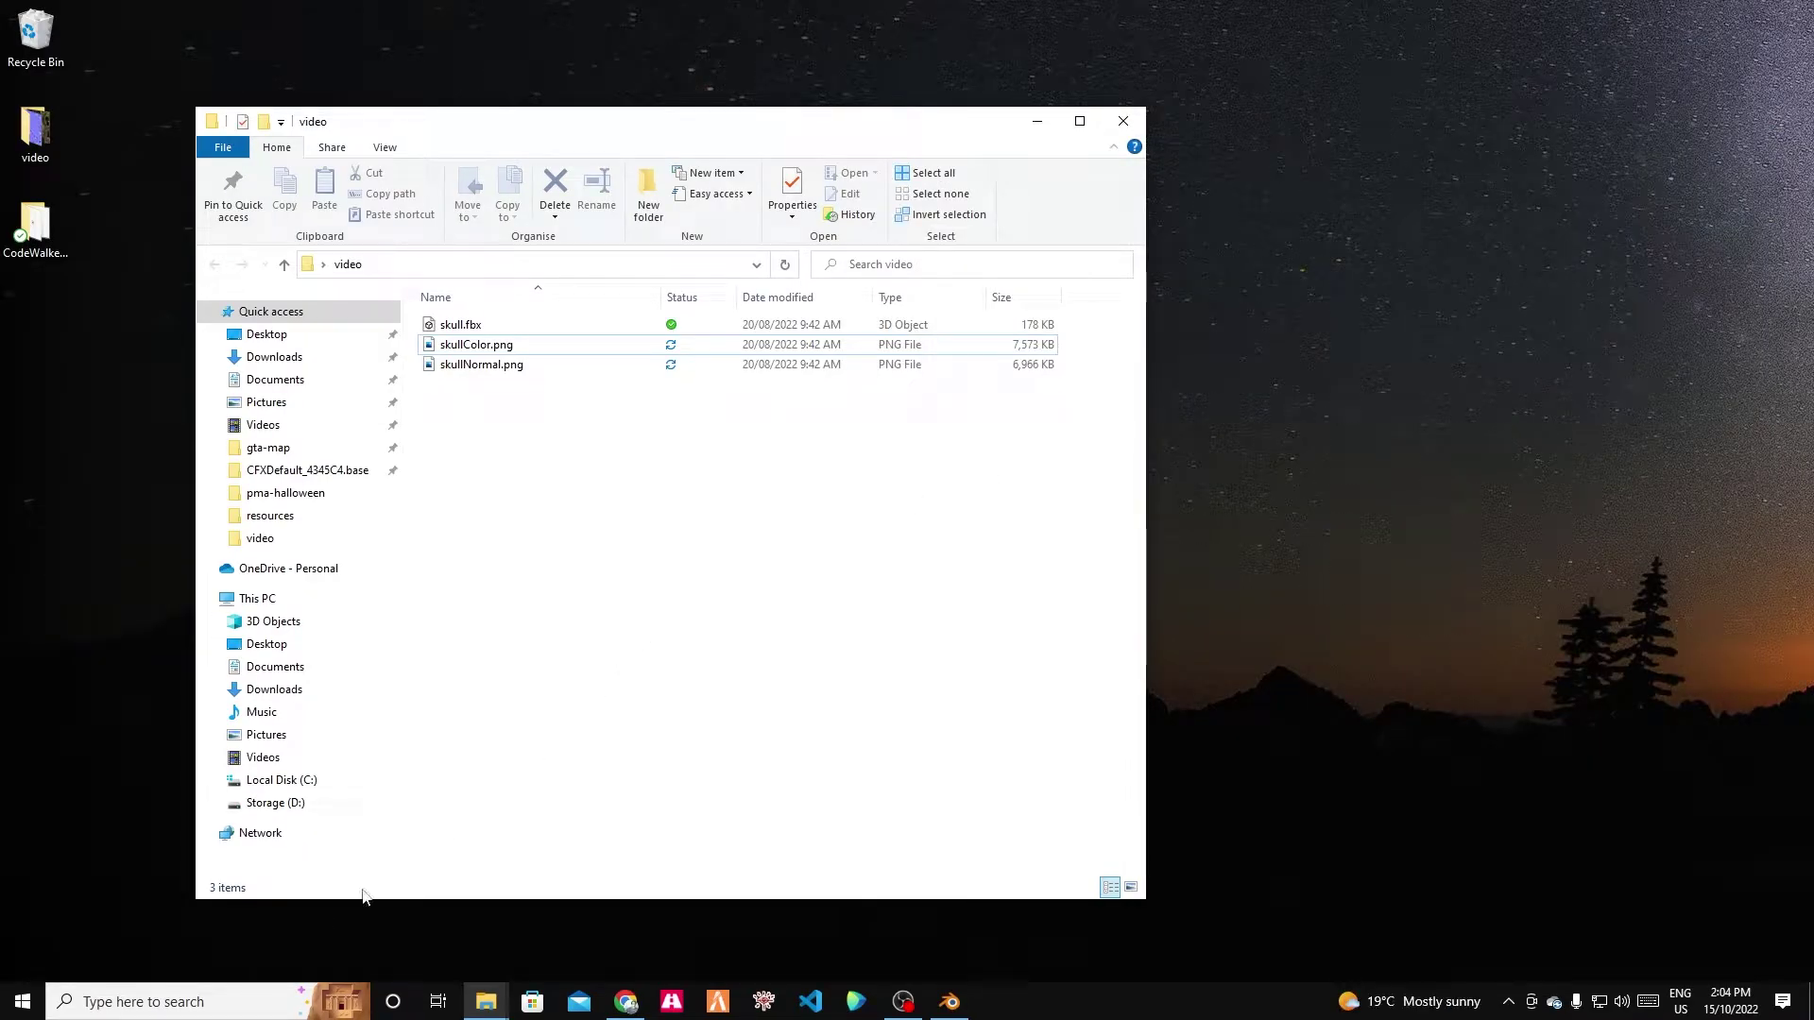
click(625, 1001)
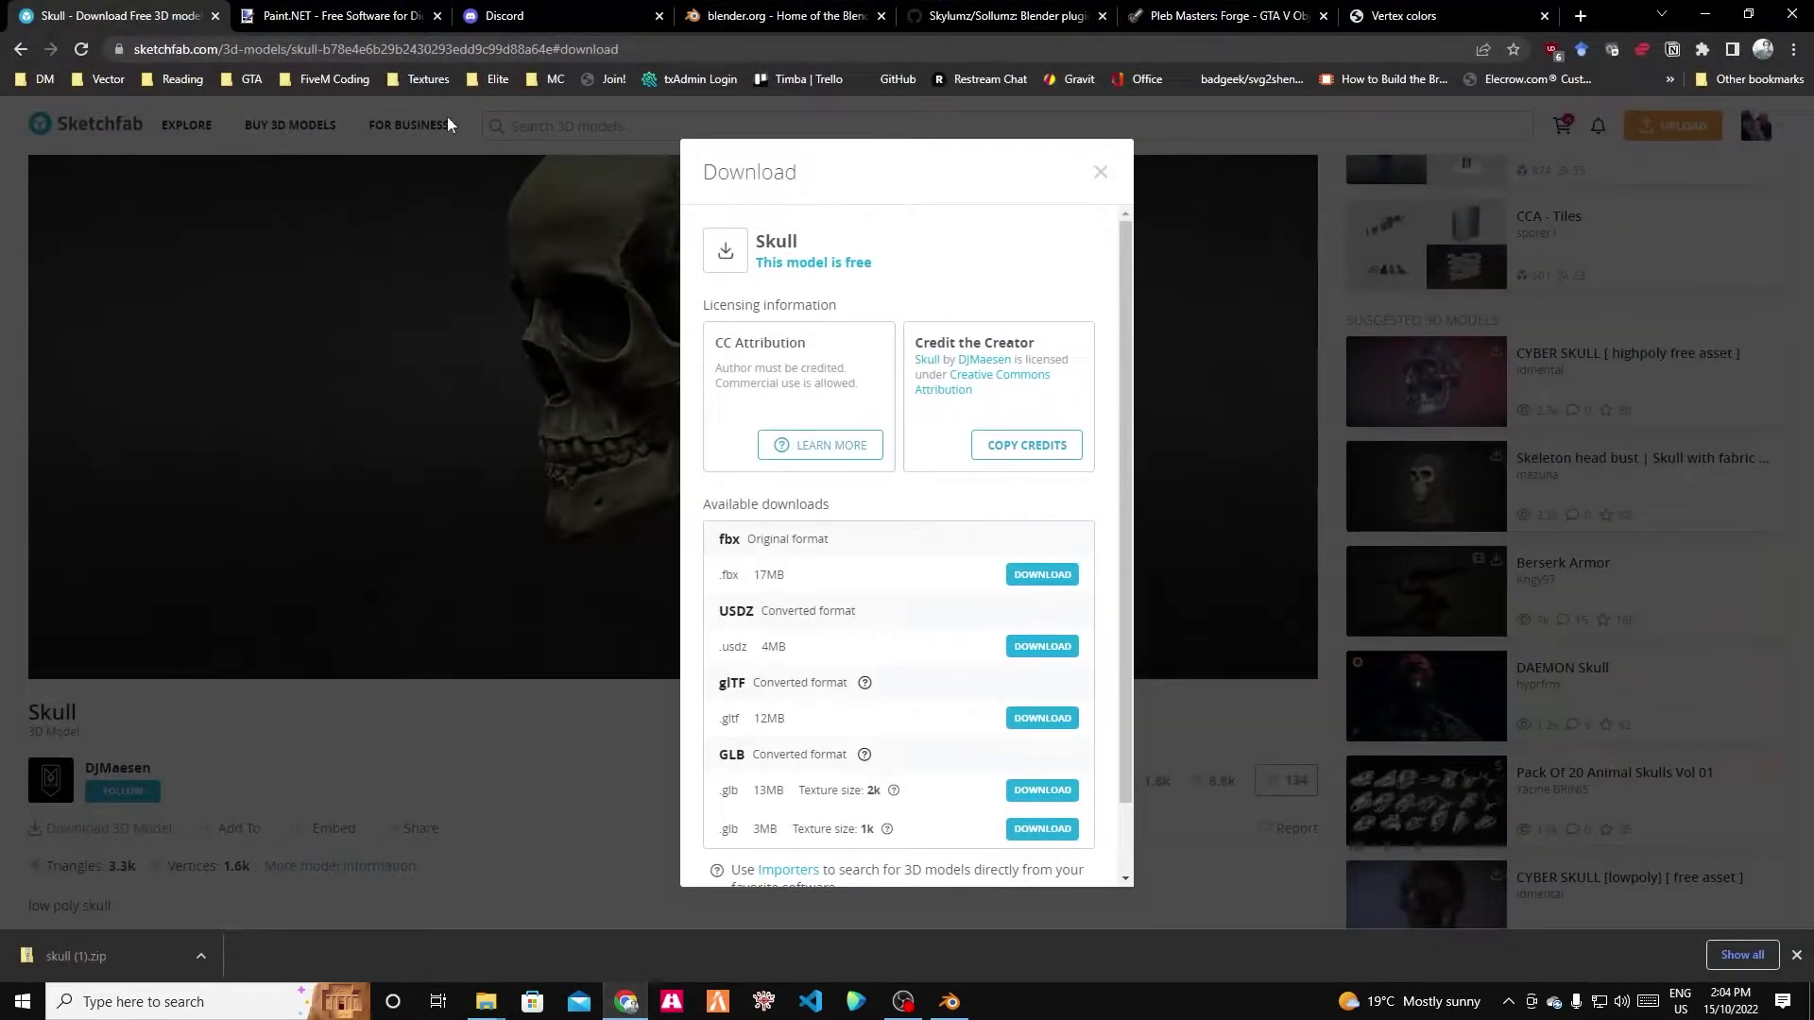
Close the Sketchfab and Paint.NET browser tabs.
click(215, 16)
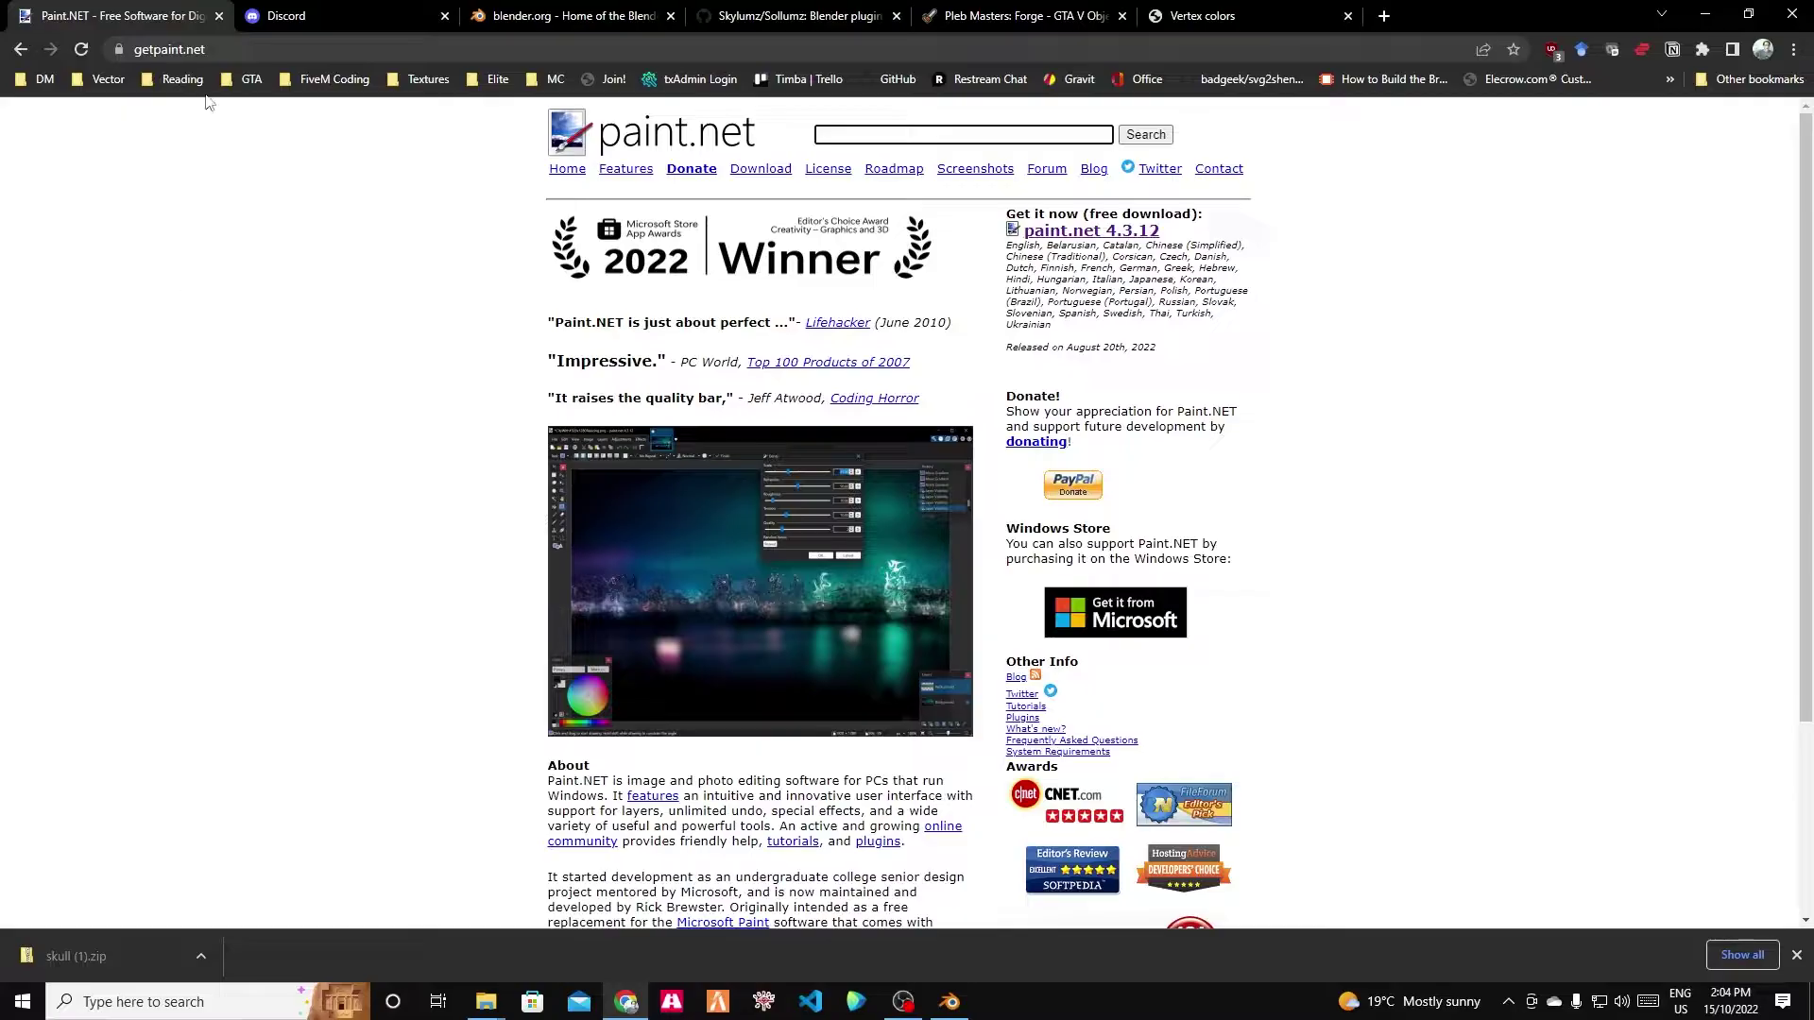
click(218, 16)
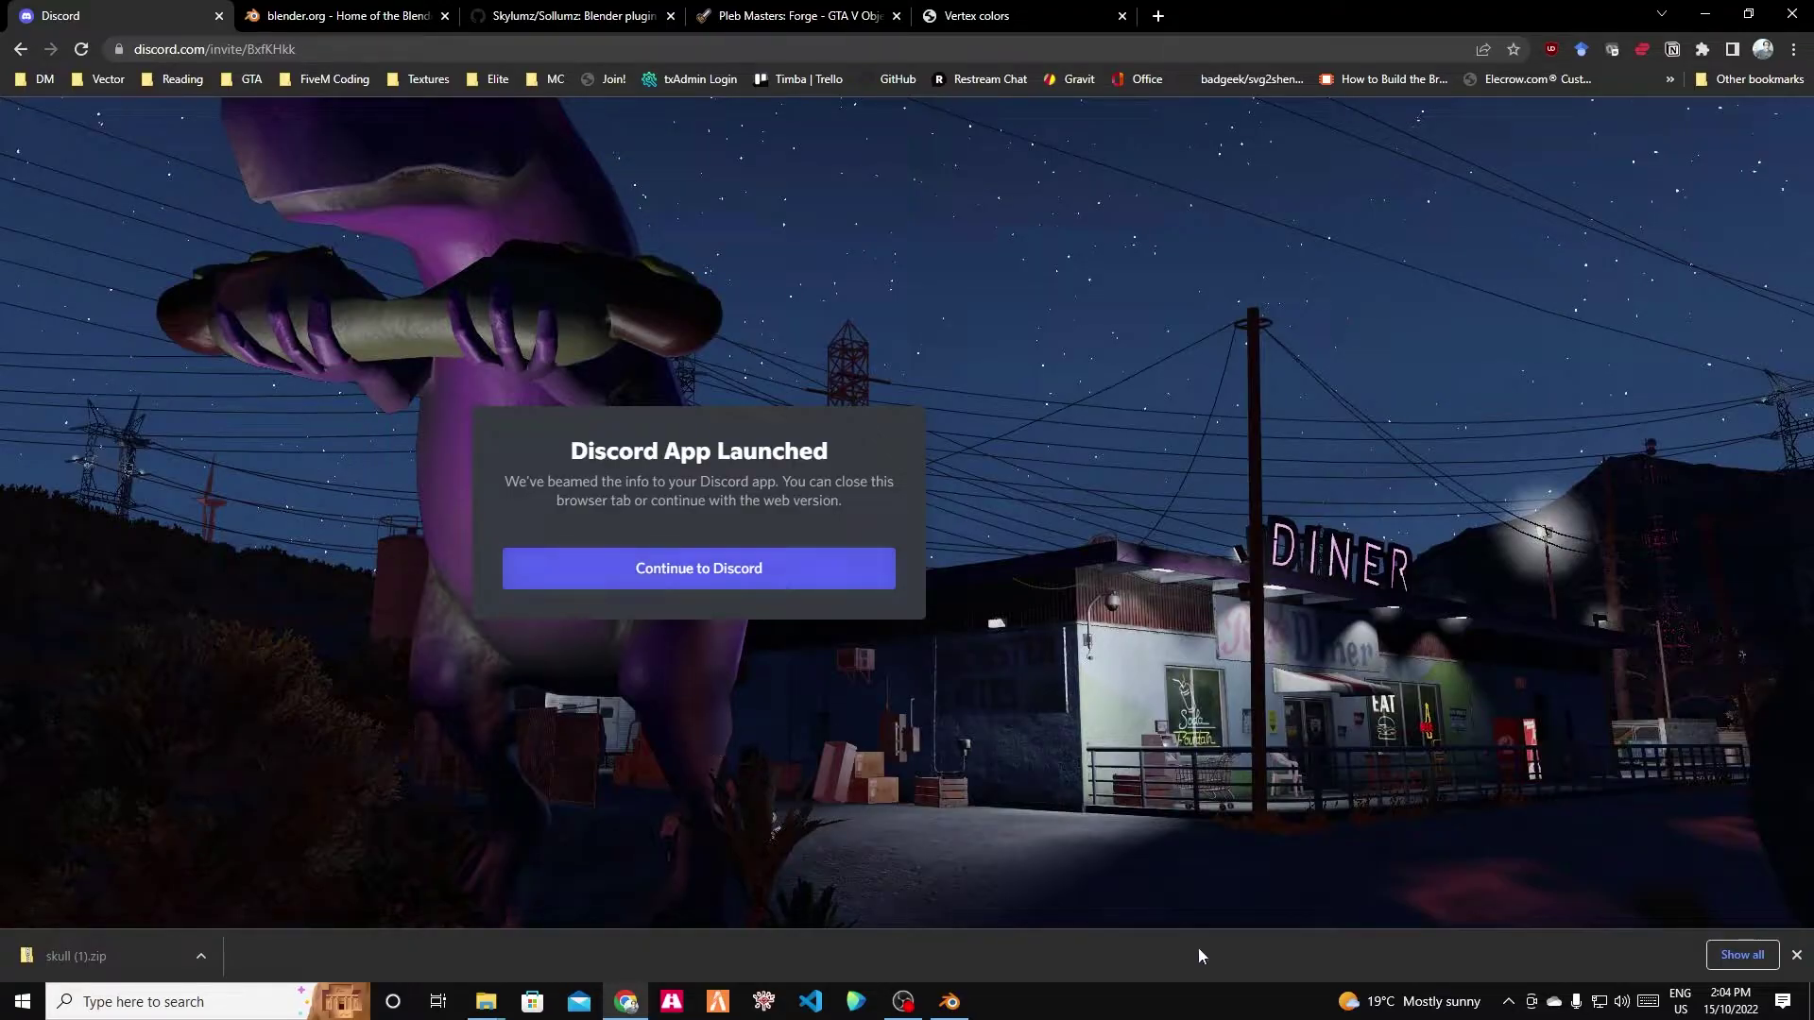
Check CodeWalker's #releases channel in Discord, then close Discord and minimize Chrome.
click(1508, 1002)
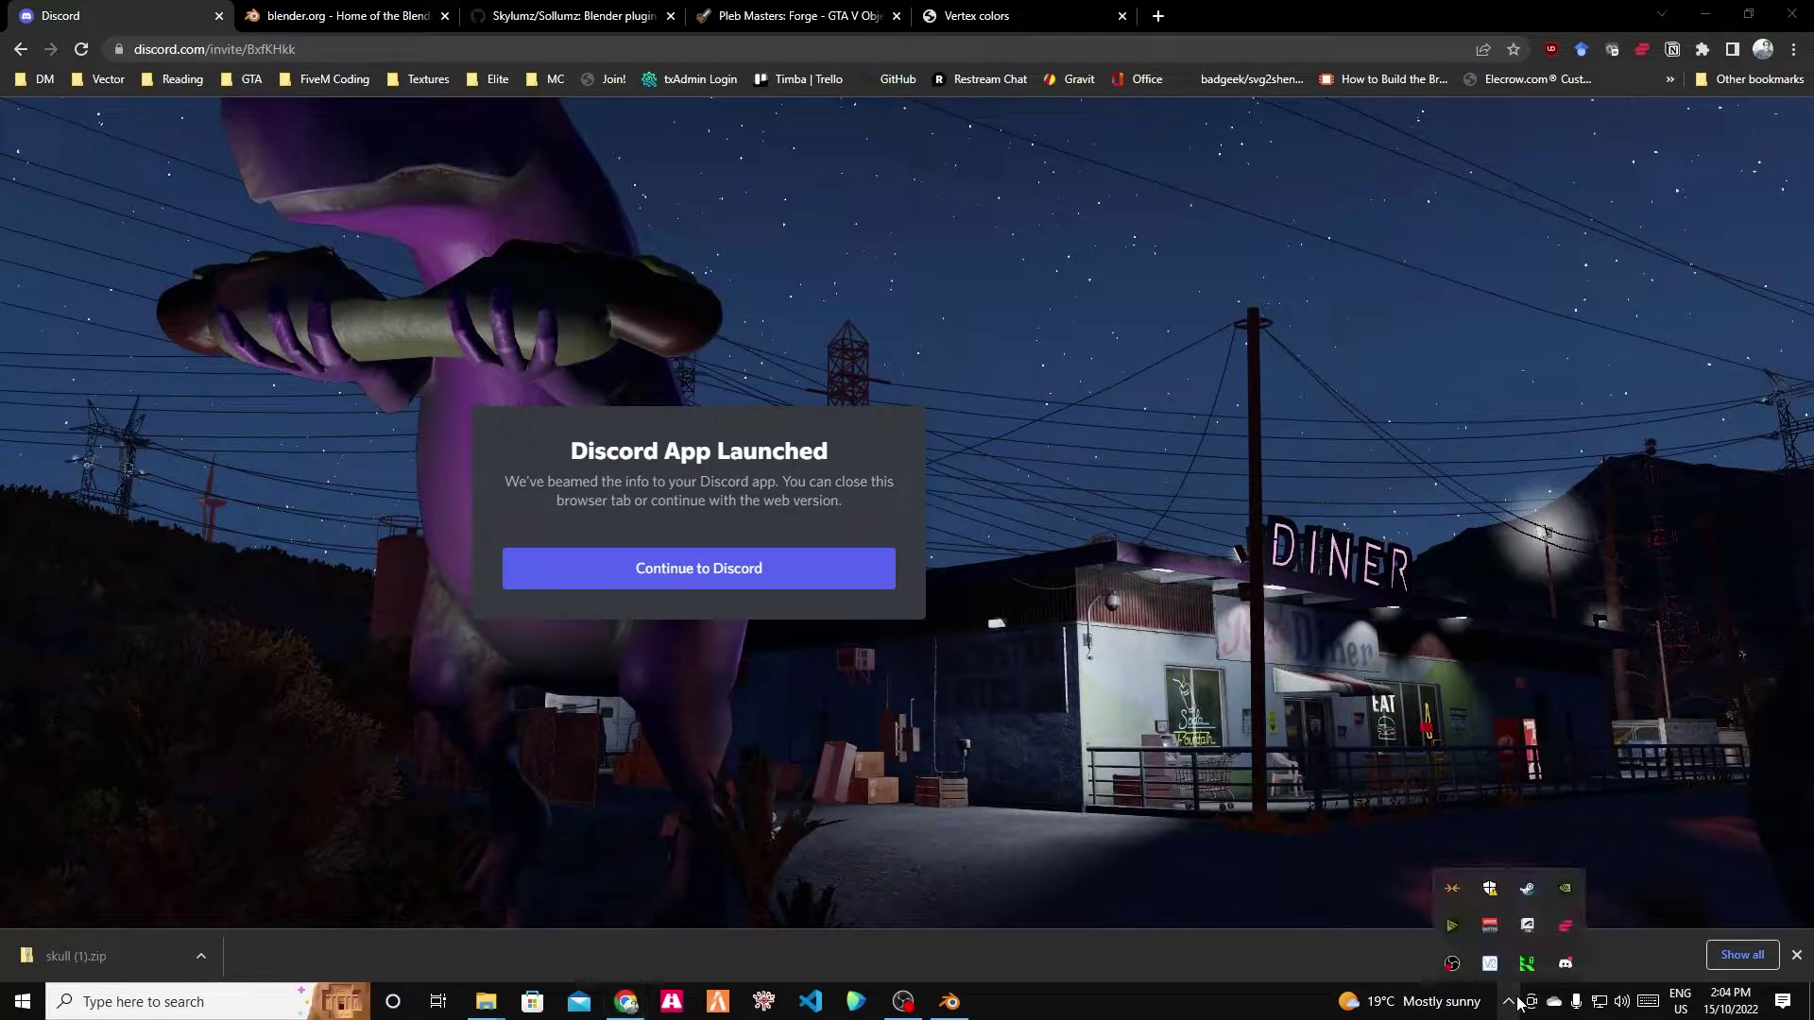
click(1561, 971)
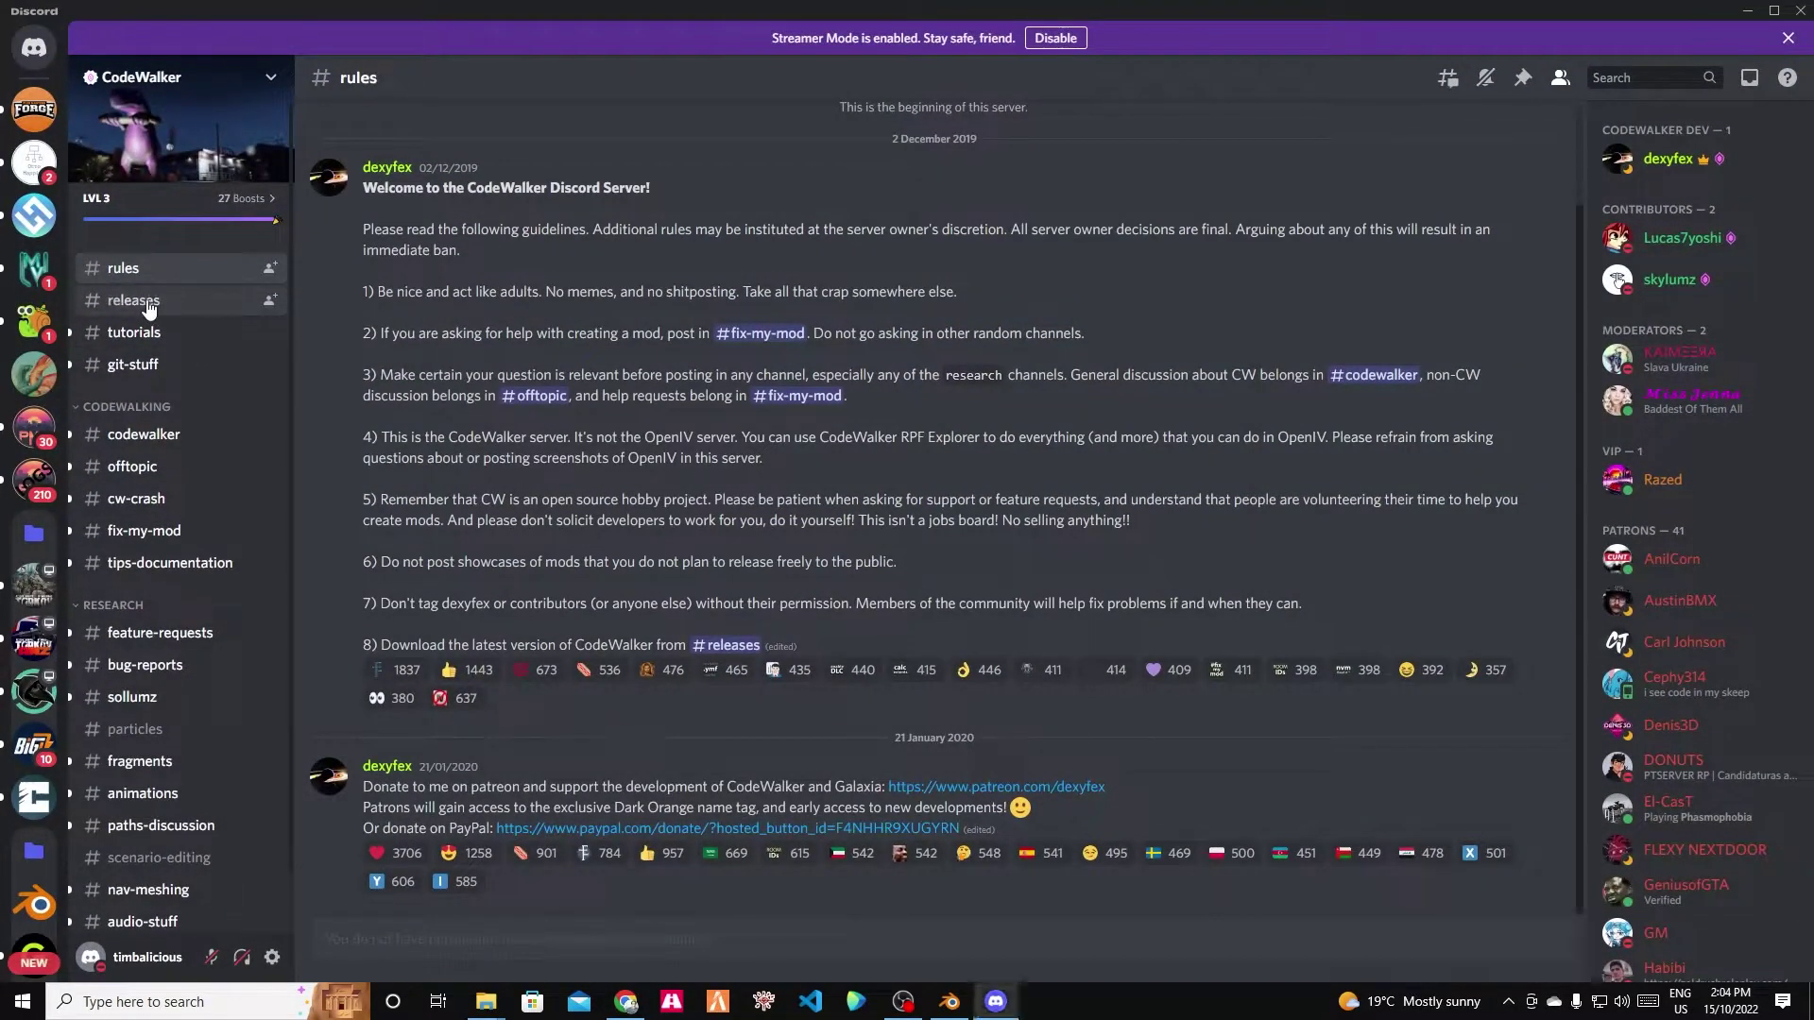
click(134, 300)
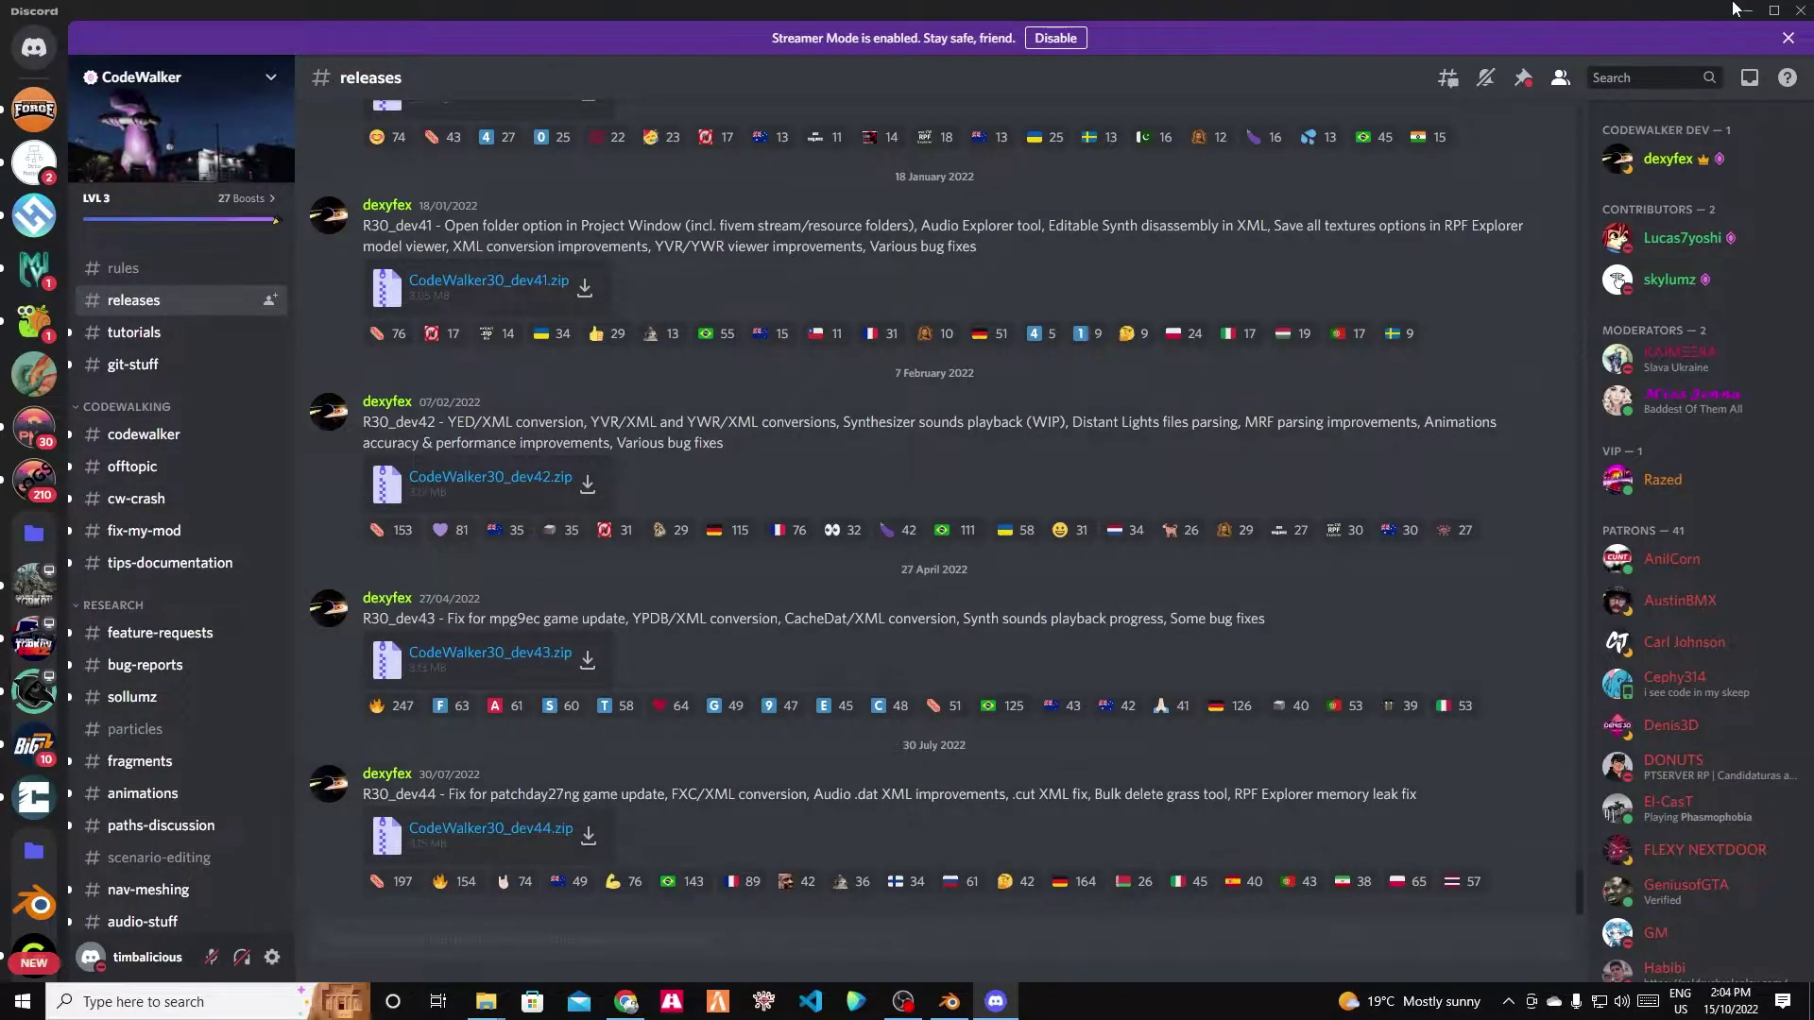
click(1795, 11)
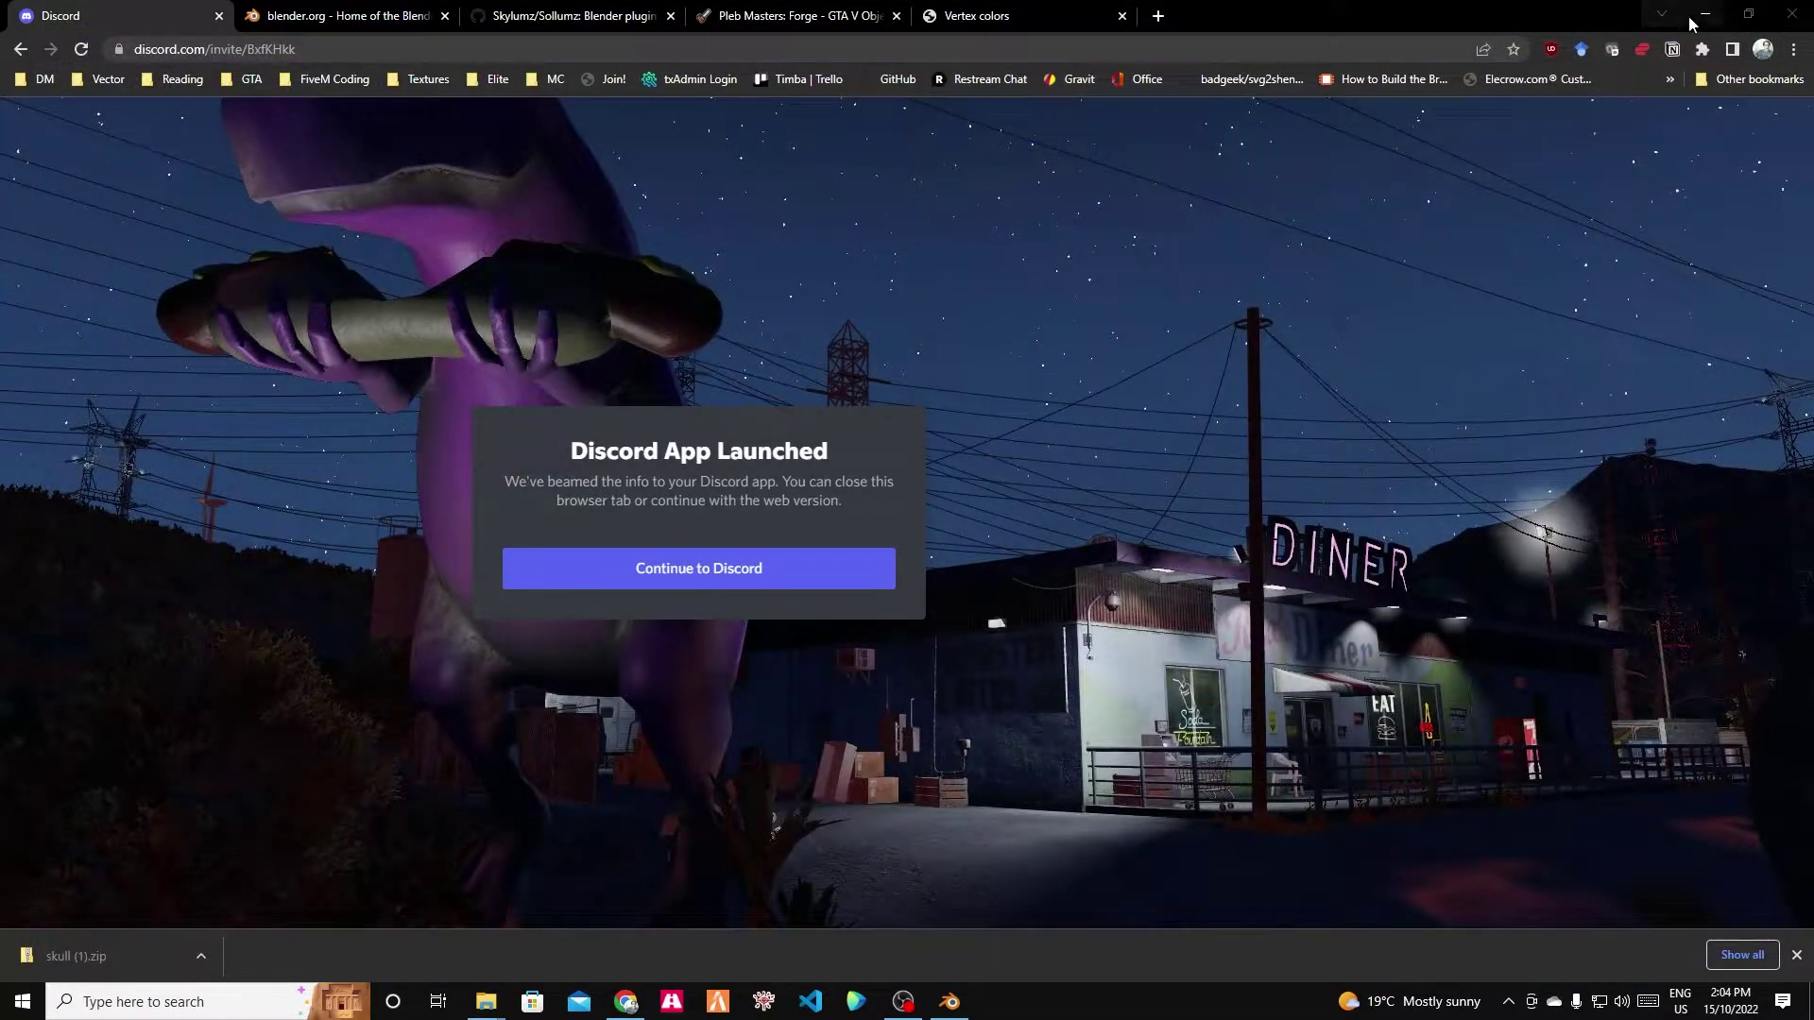
click(1705, 14)
Look through the CodeWalker30_dev44 folder, locate CodeWalker RPF Explorer.exe, then close it.
double_click(35, 224)
drag(1240, 102, 638, 75)
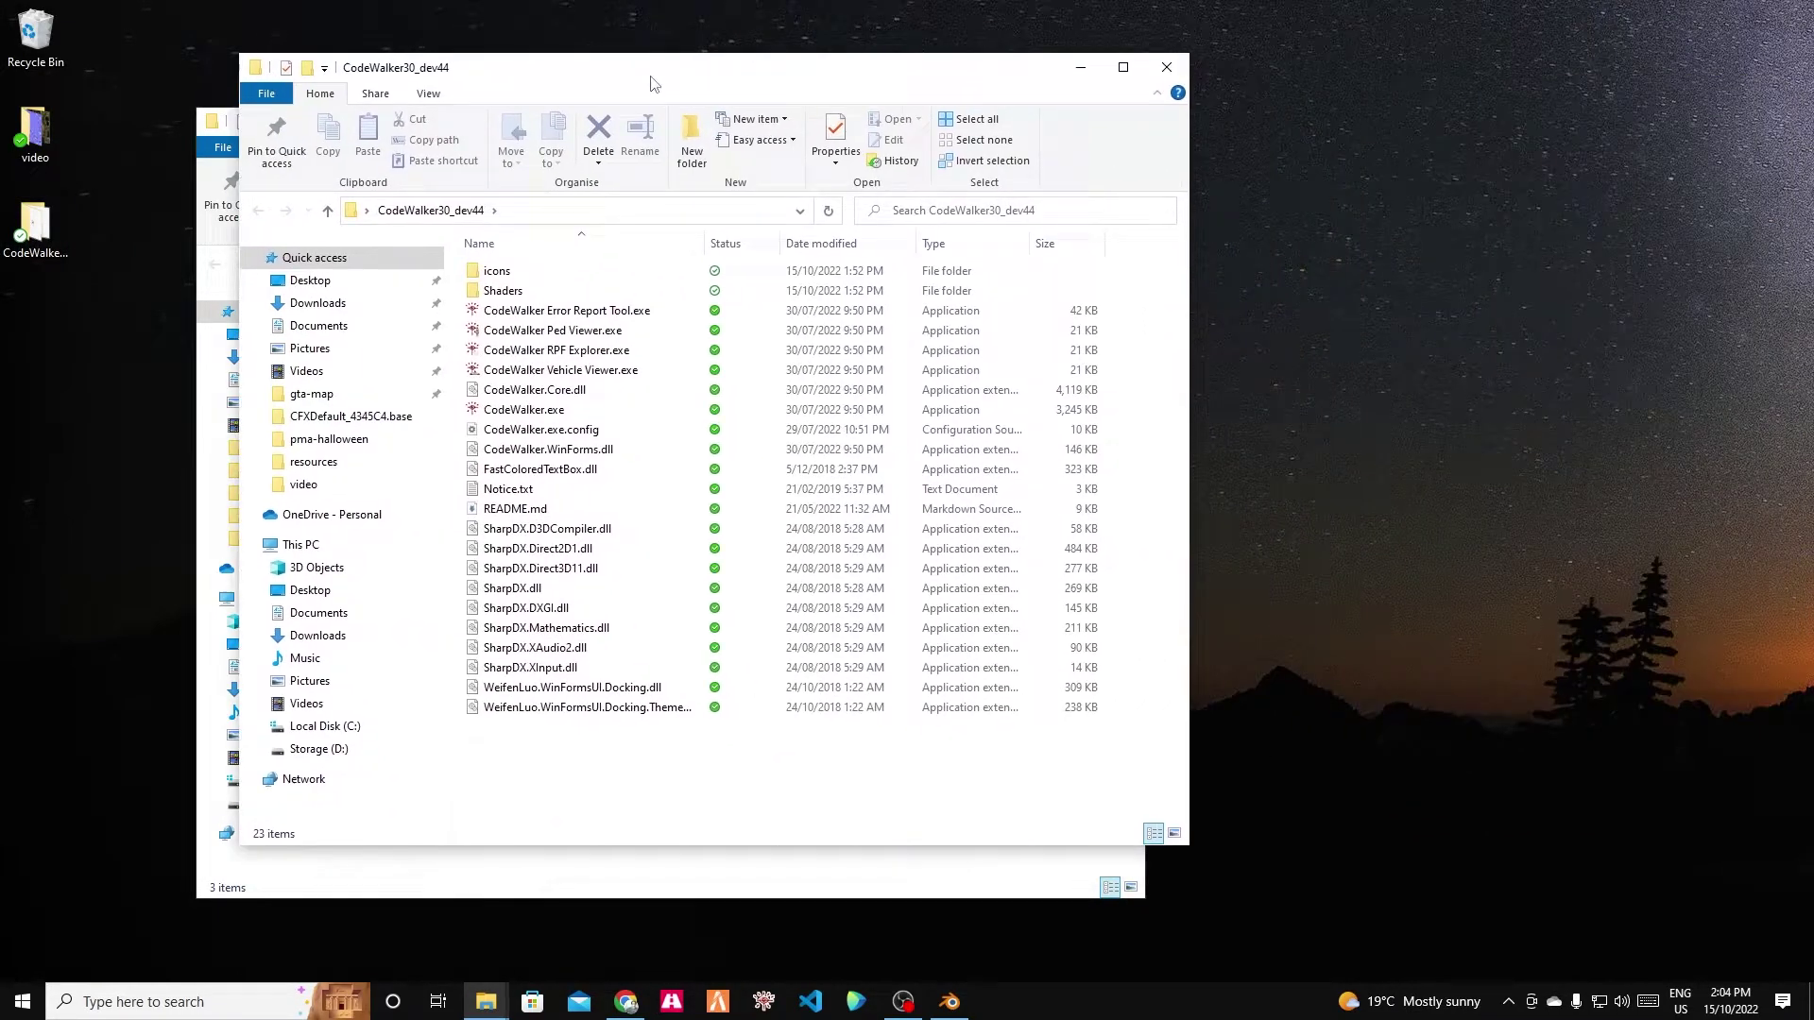
click(517, 351)
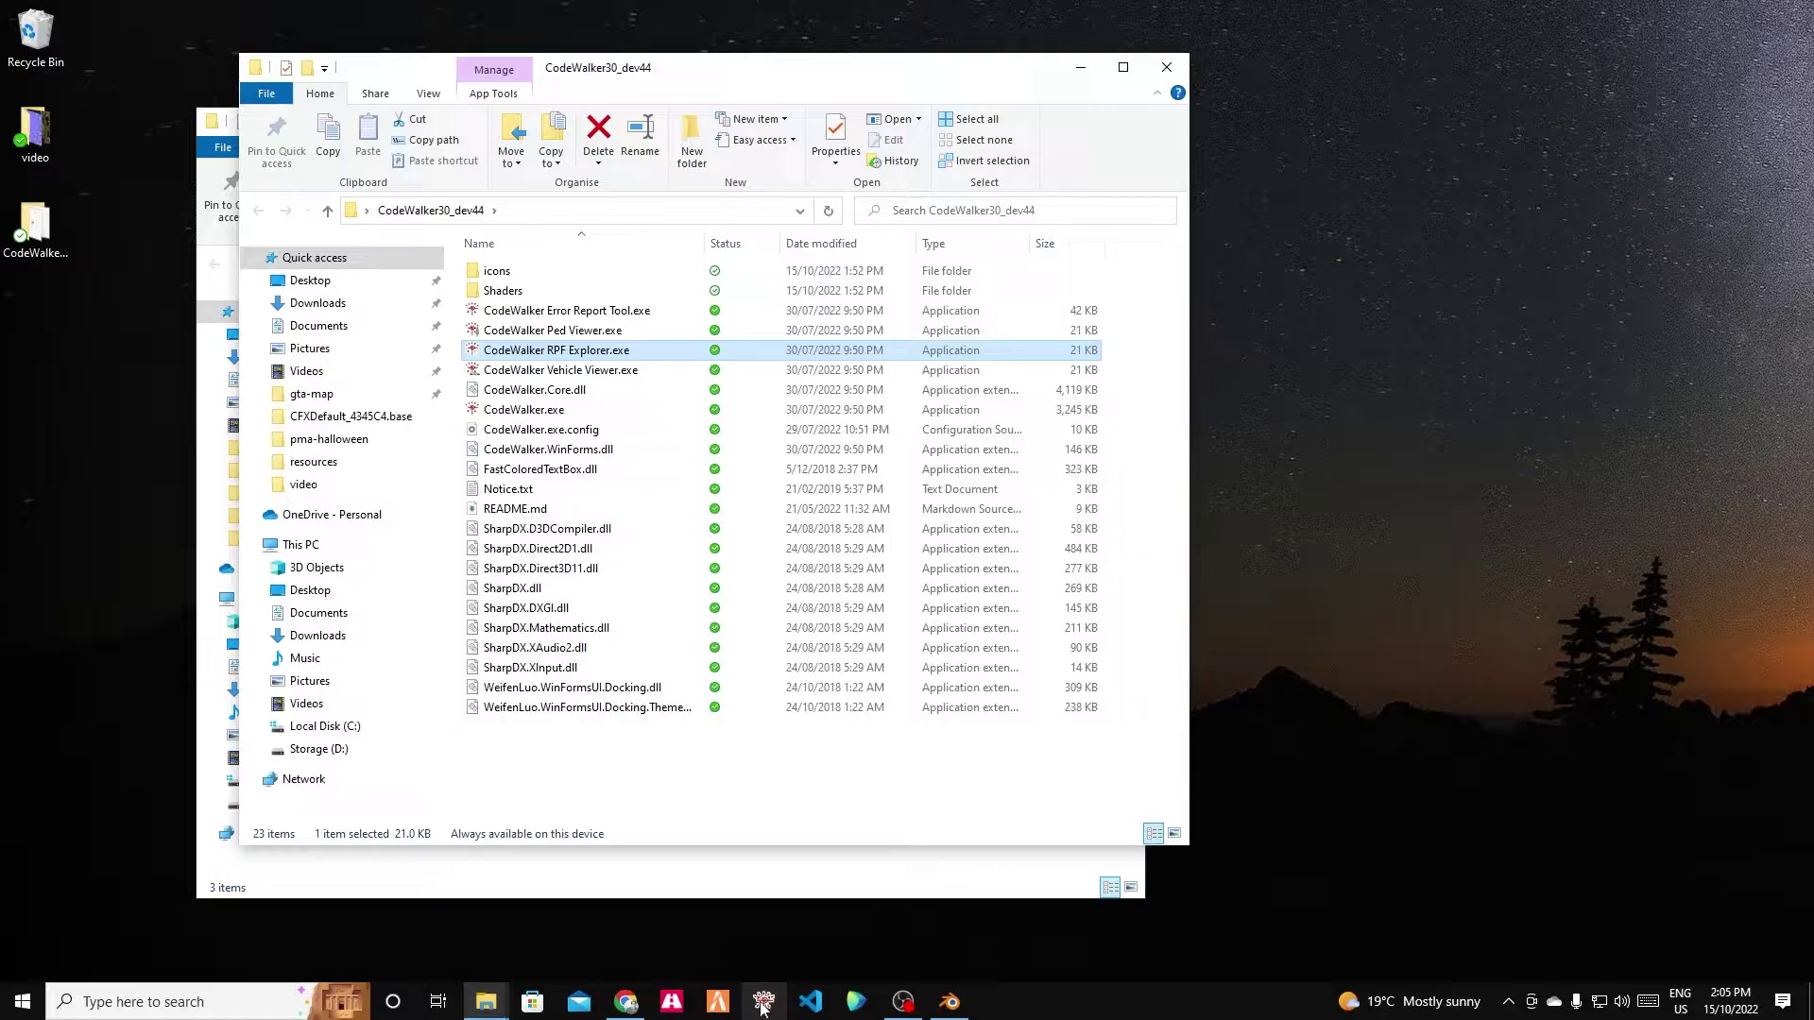
click(1167, 66)
click(7, 222)
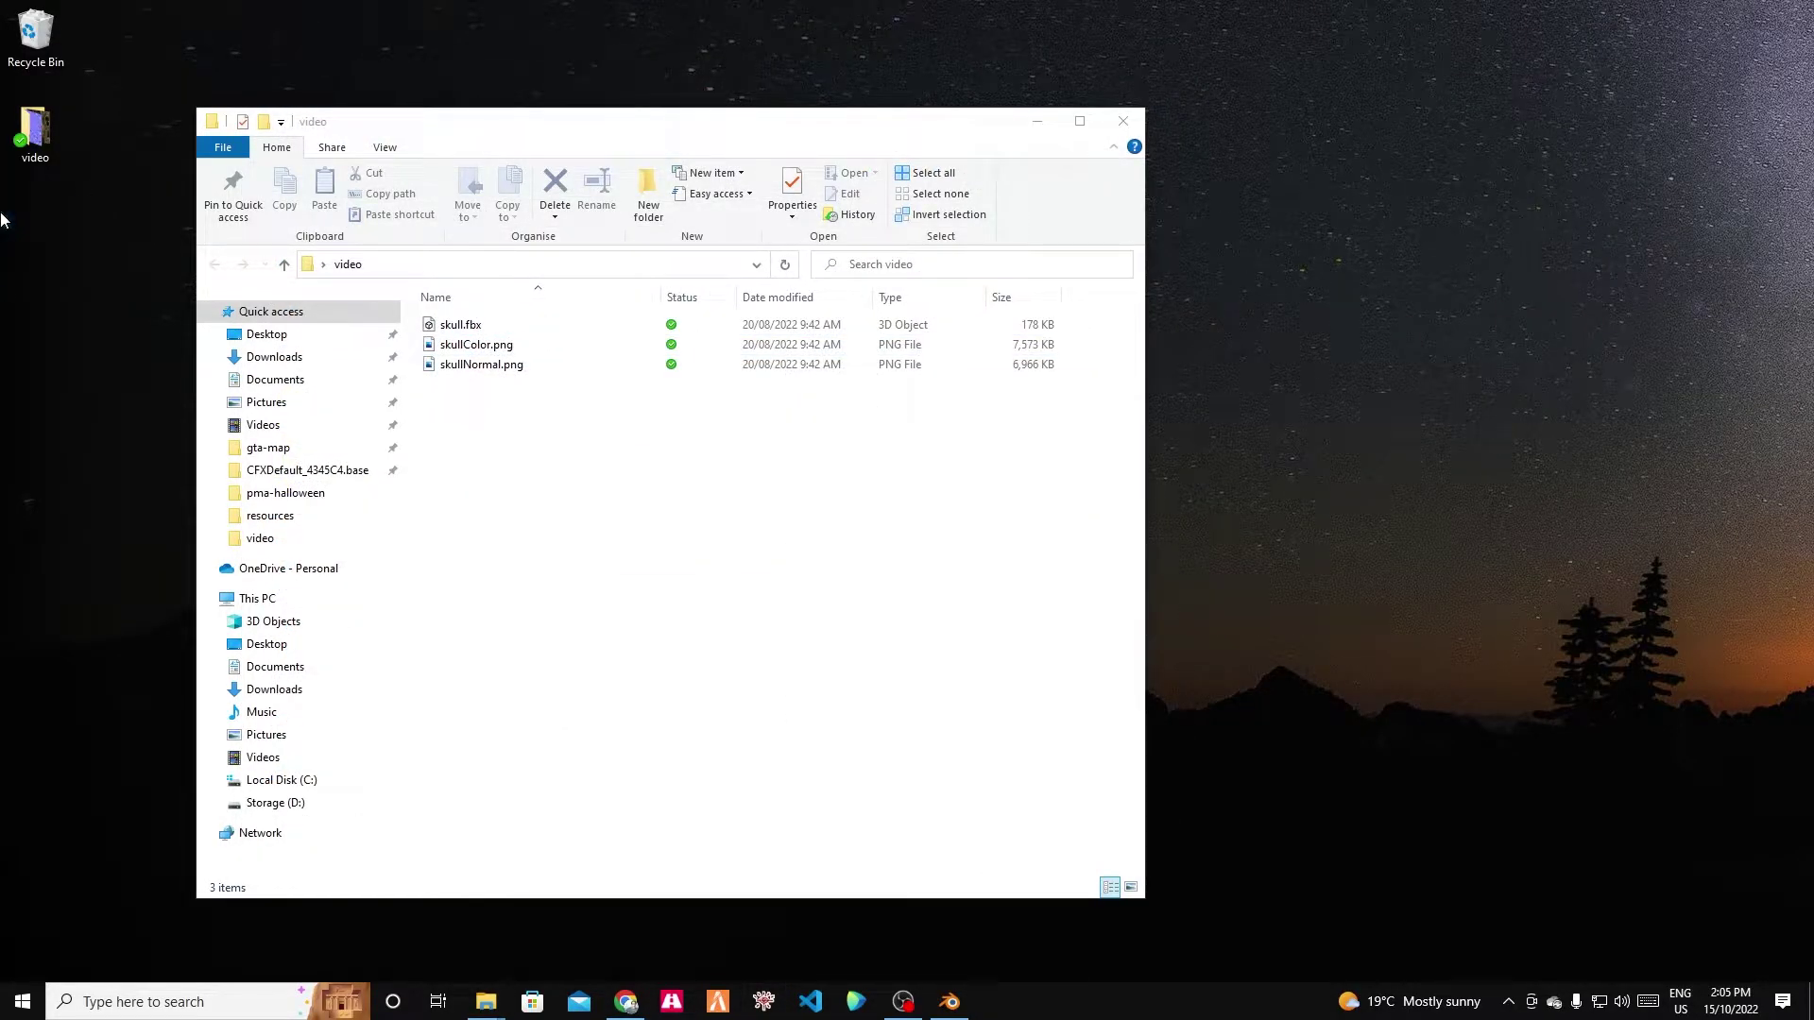
Close the Discord invite and blender.org browser tabs.
click(626, 1001)
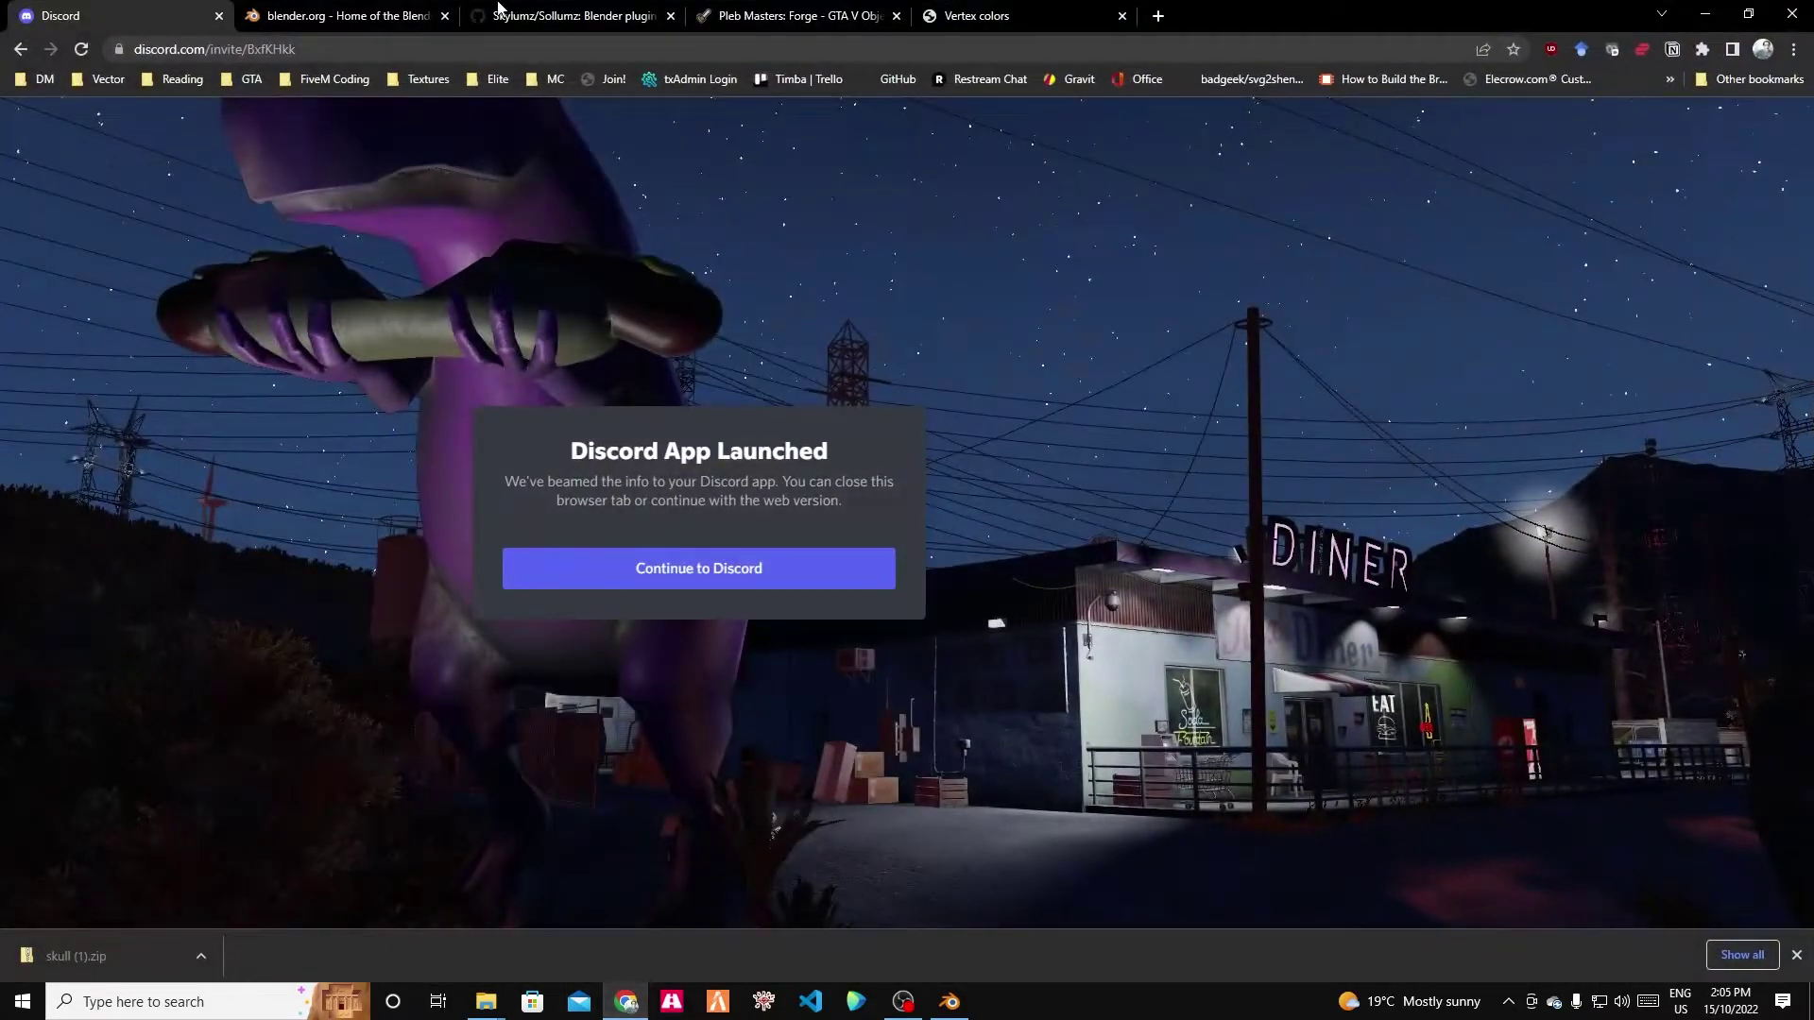
click(218, 15)
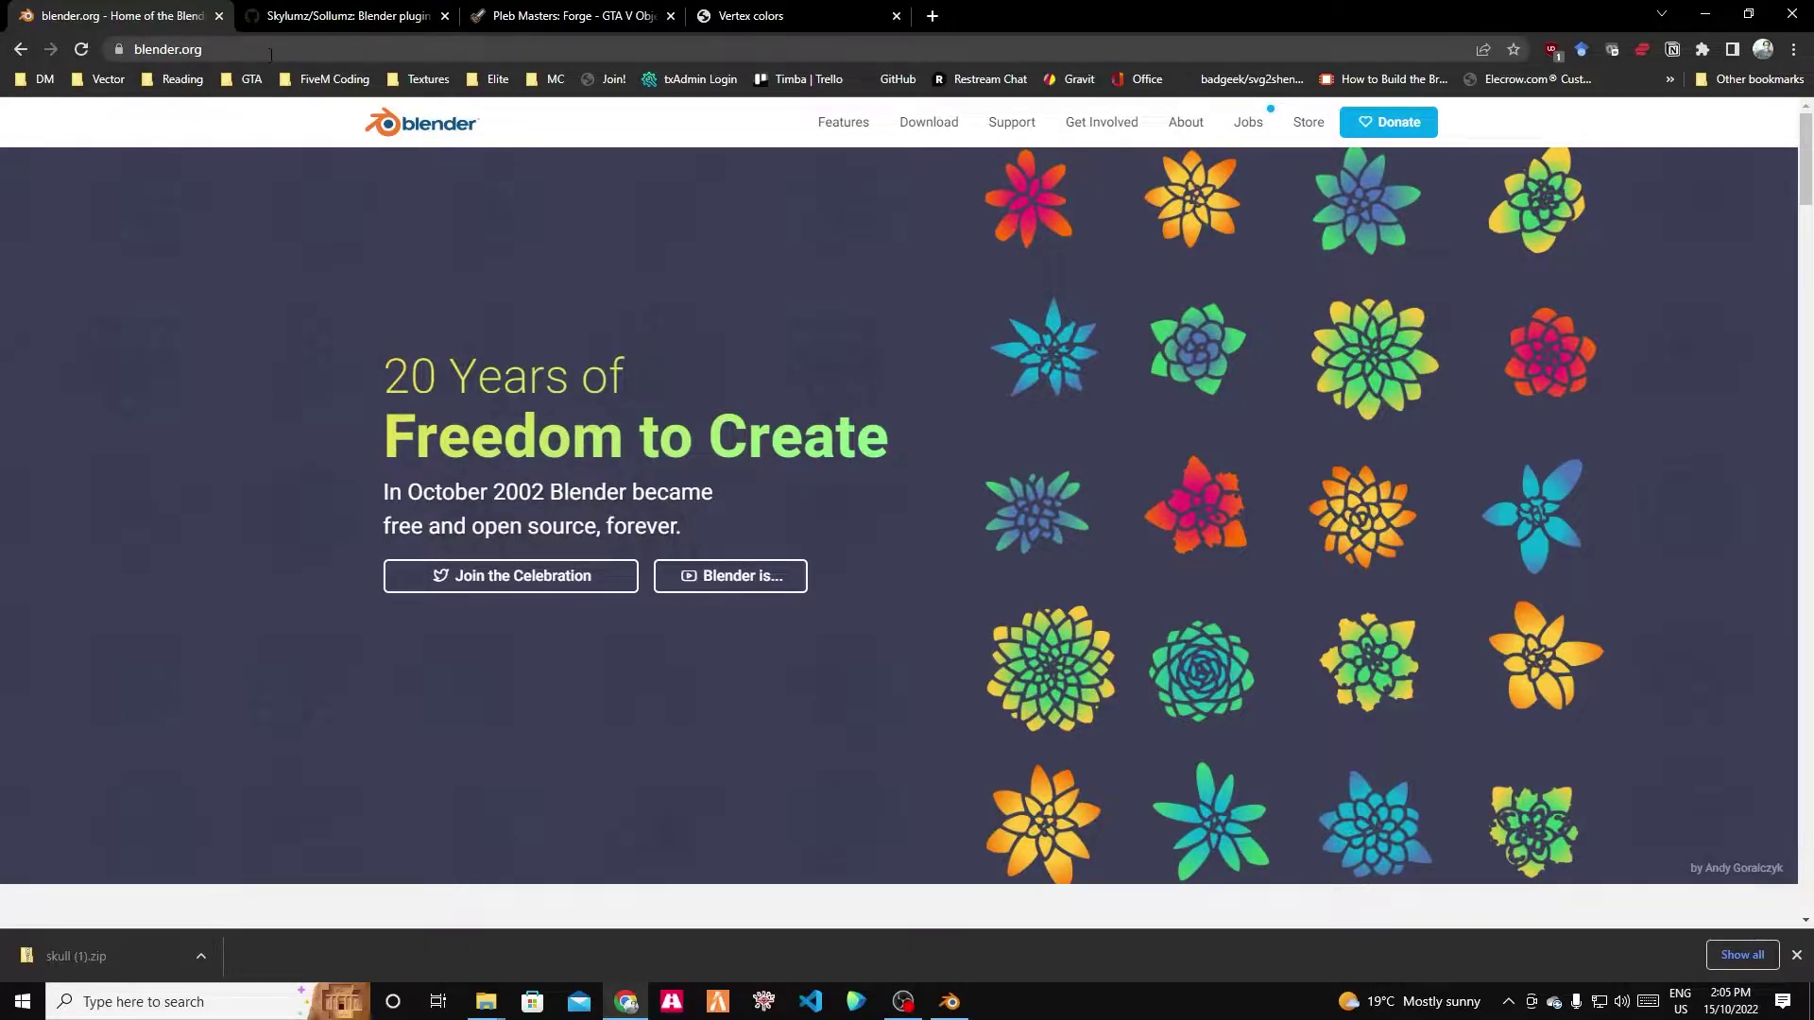
click(218, 16)
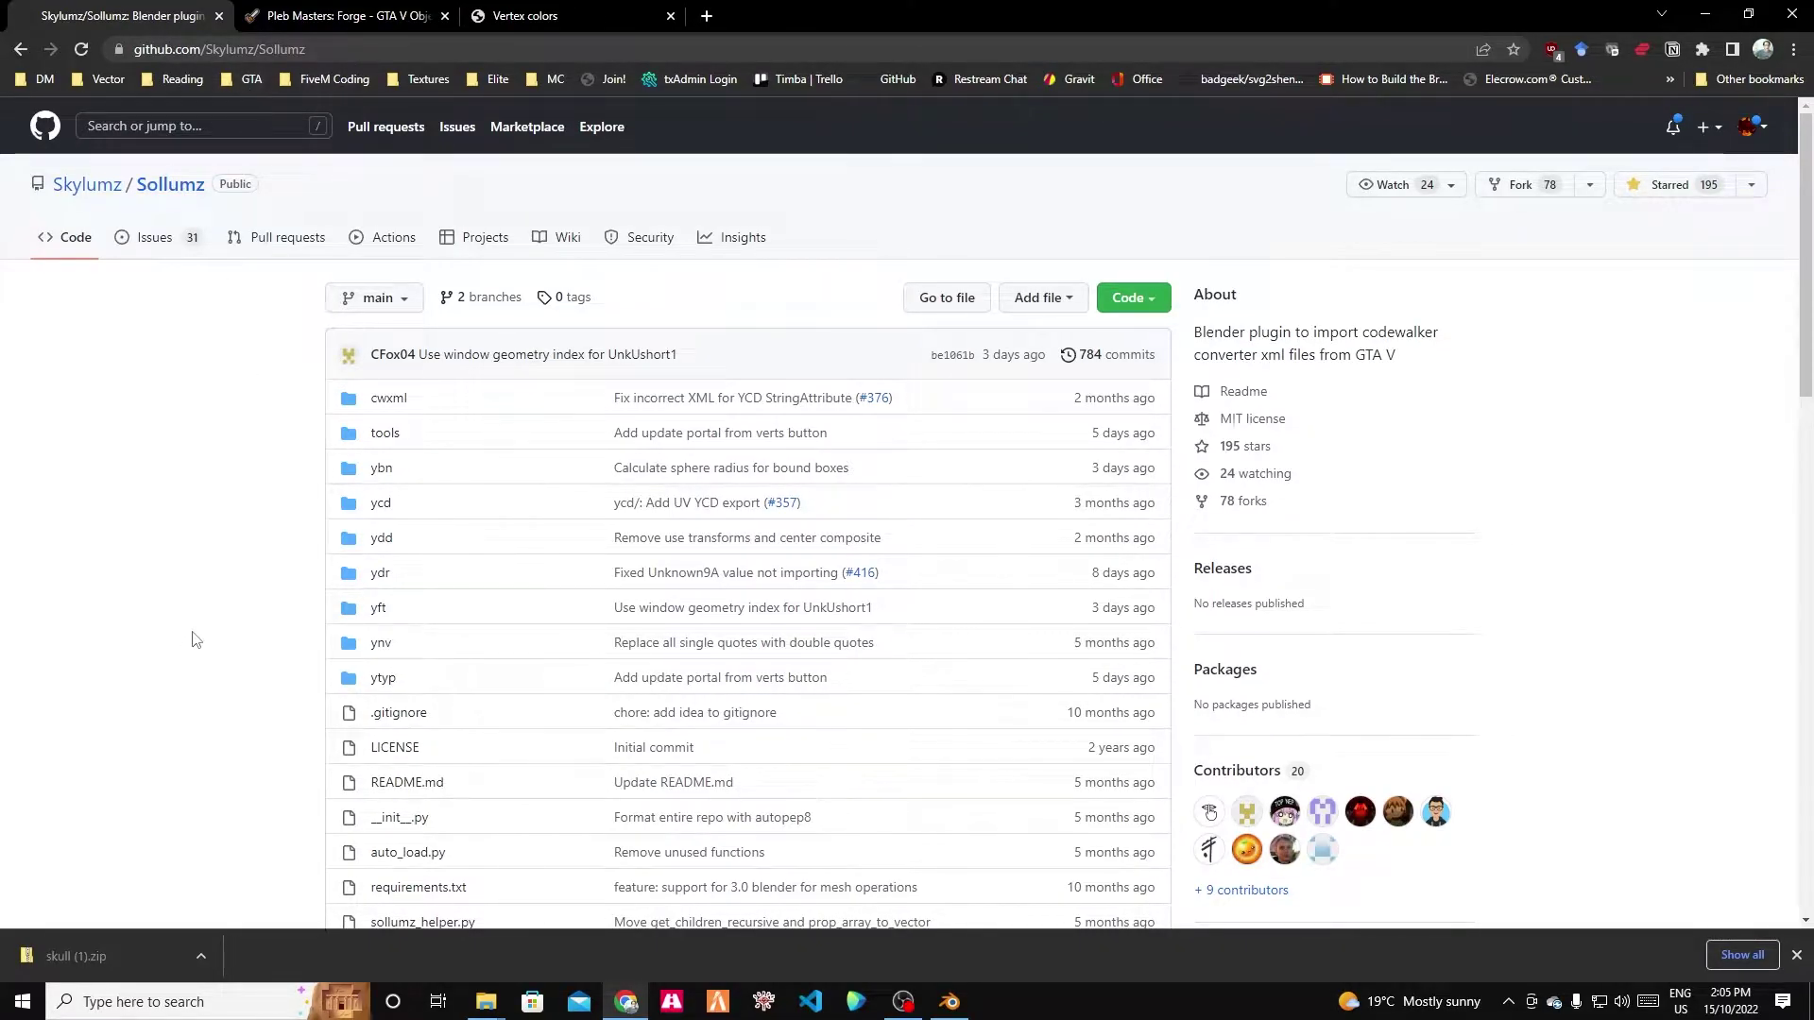
Review Sollumz's Code download options and its Installation steps on GitHub.
click(1161, 299)
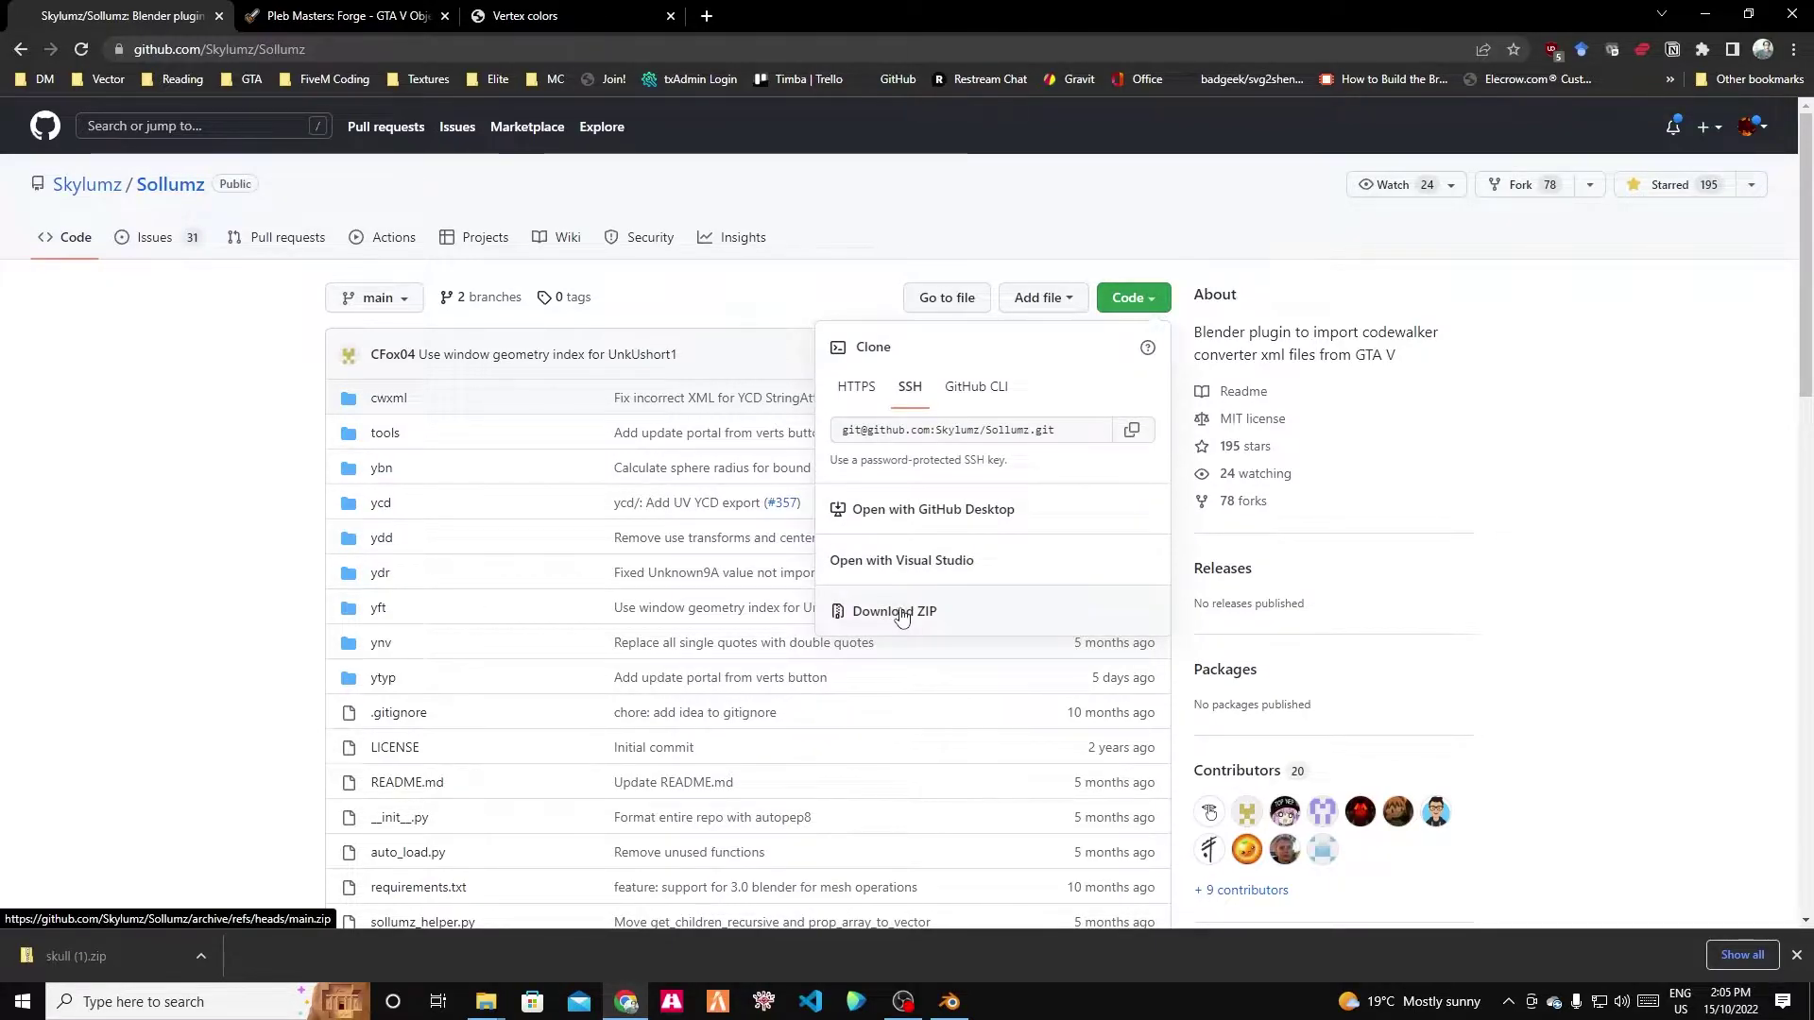
click(167, 628)
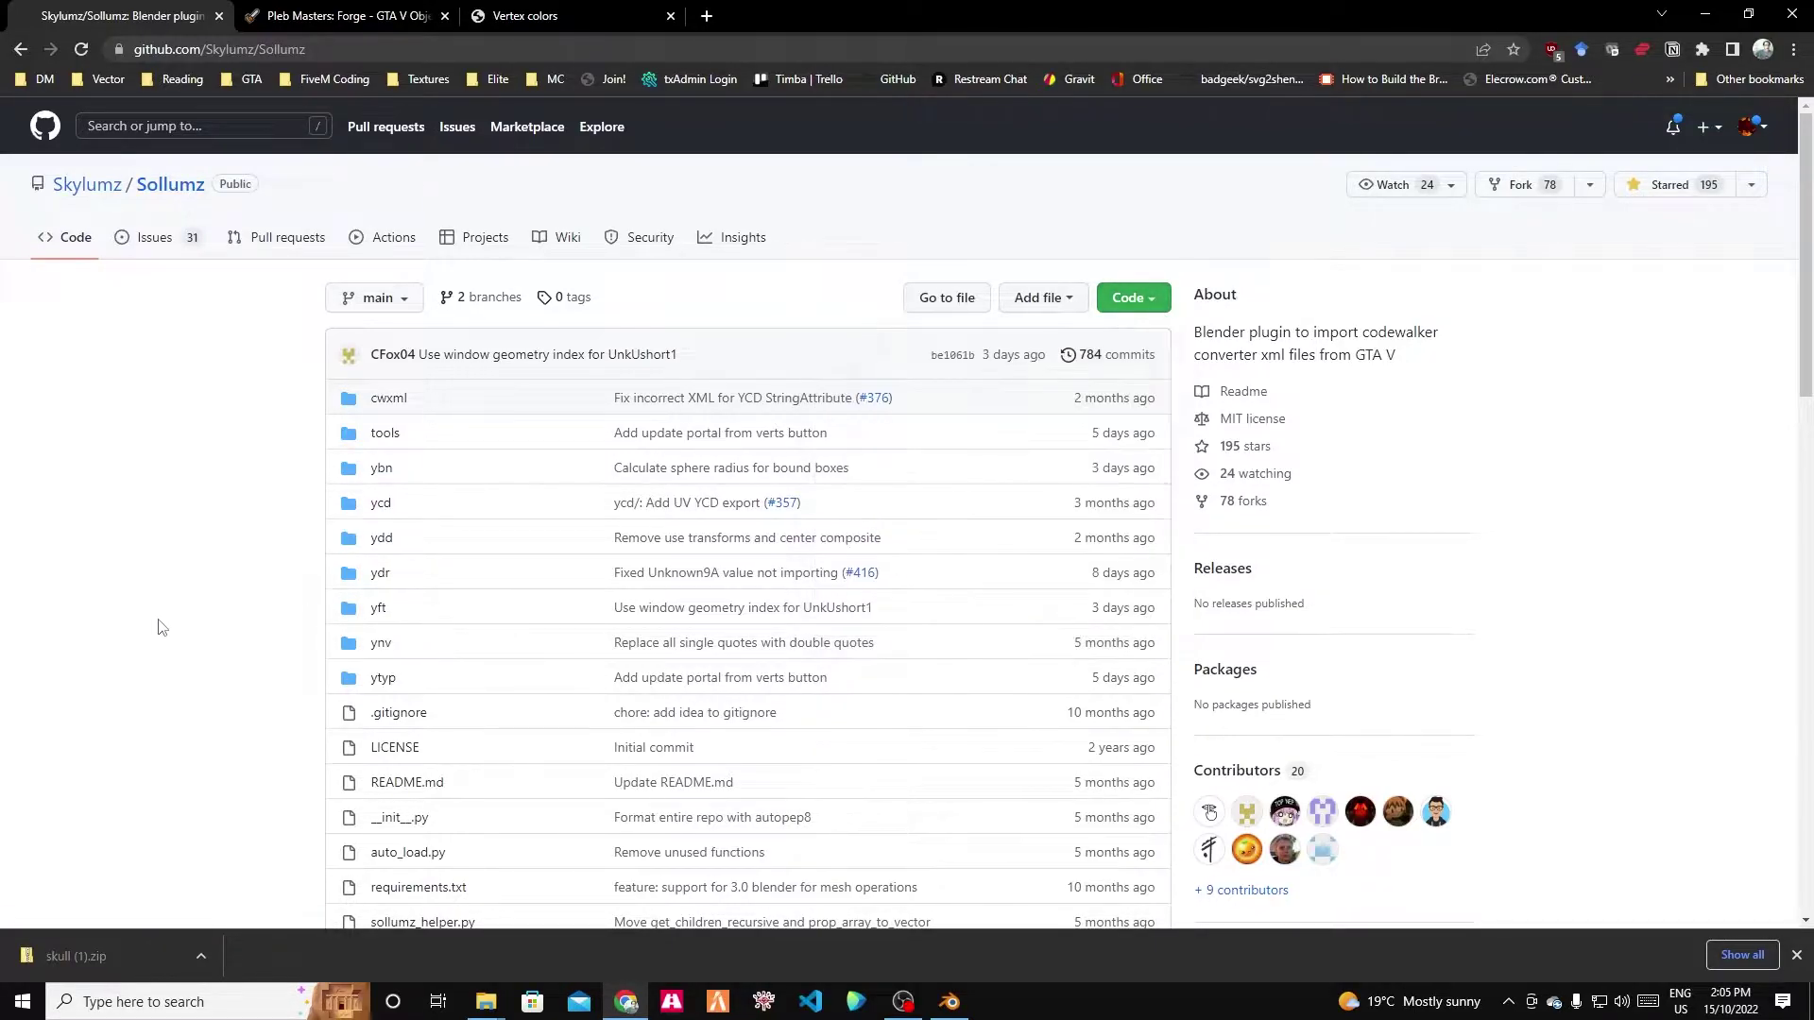
scroll(169, 631, down, 7)
scroll(171, 632, down, 7)
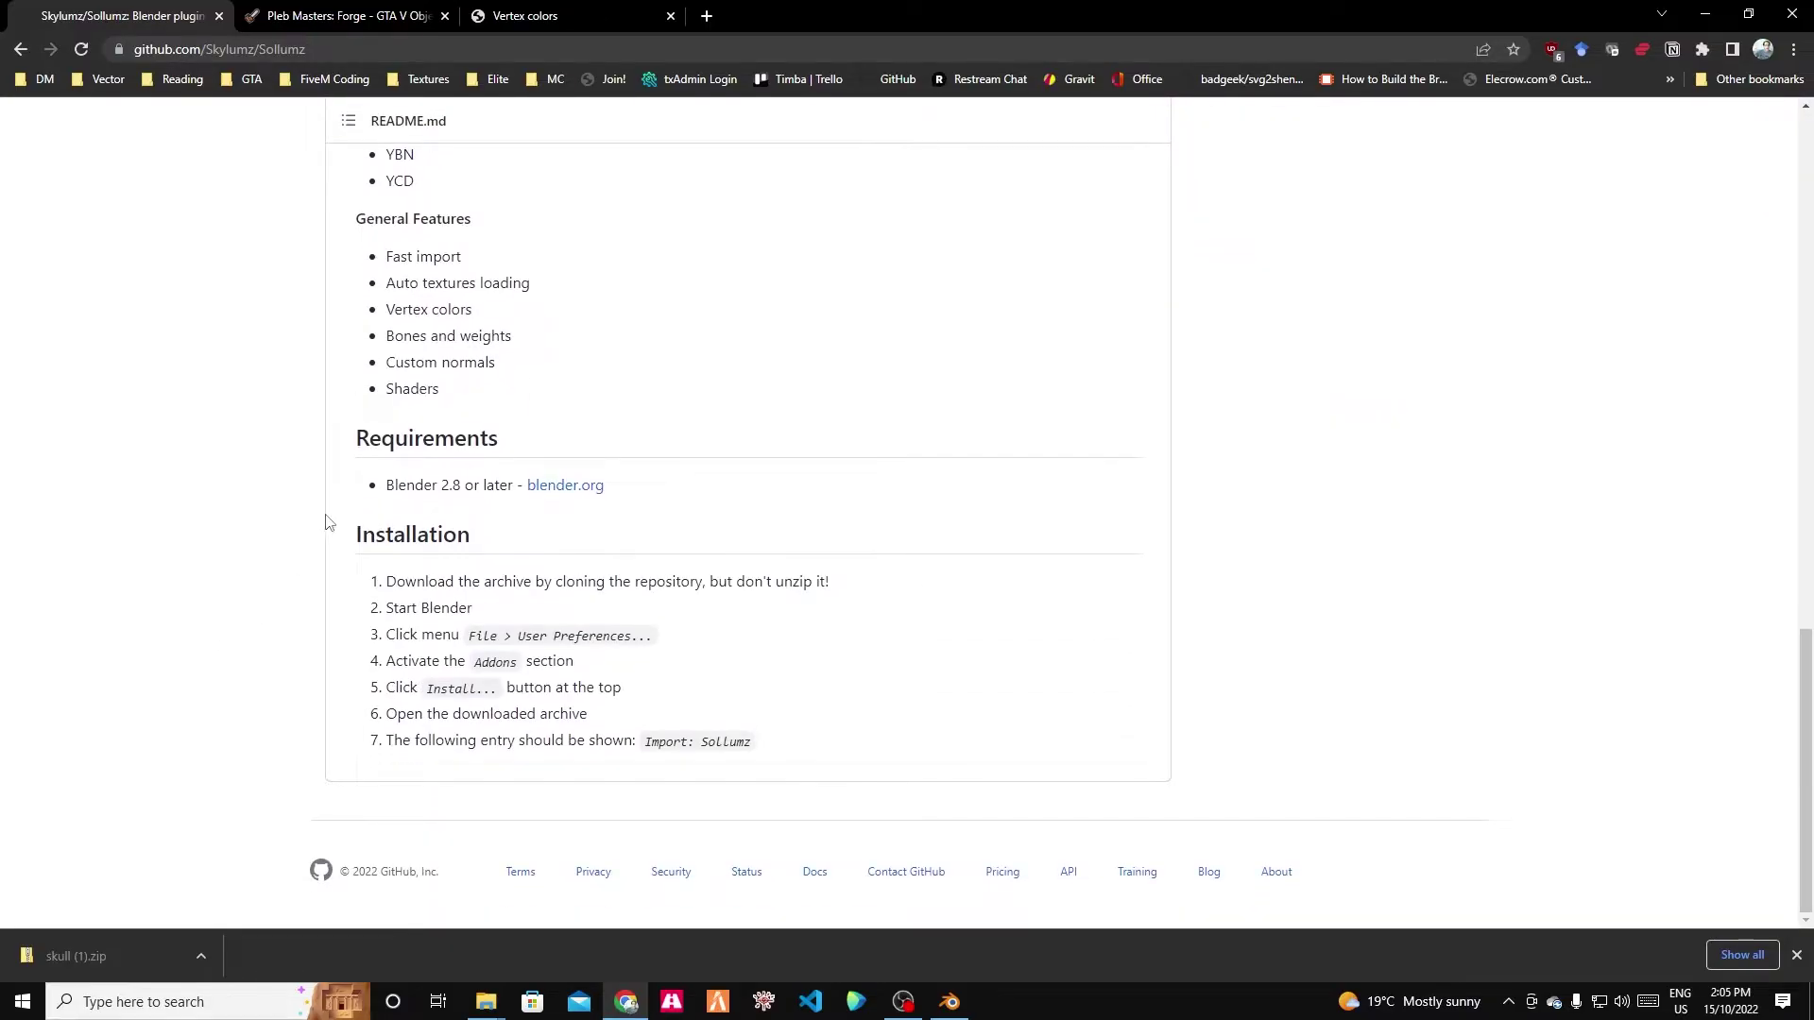
drag(327, 522, 799, 767)
click(854, 691)
Close the Sollumz GitHub tab, leaving the Forge homepage maximized.
click(221, 17)
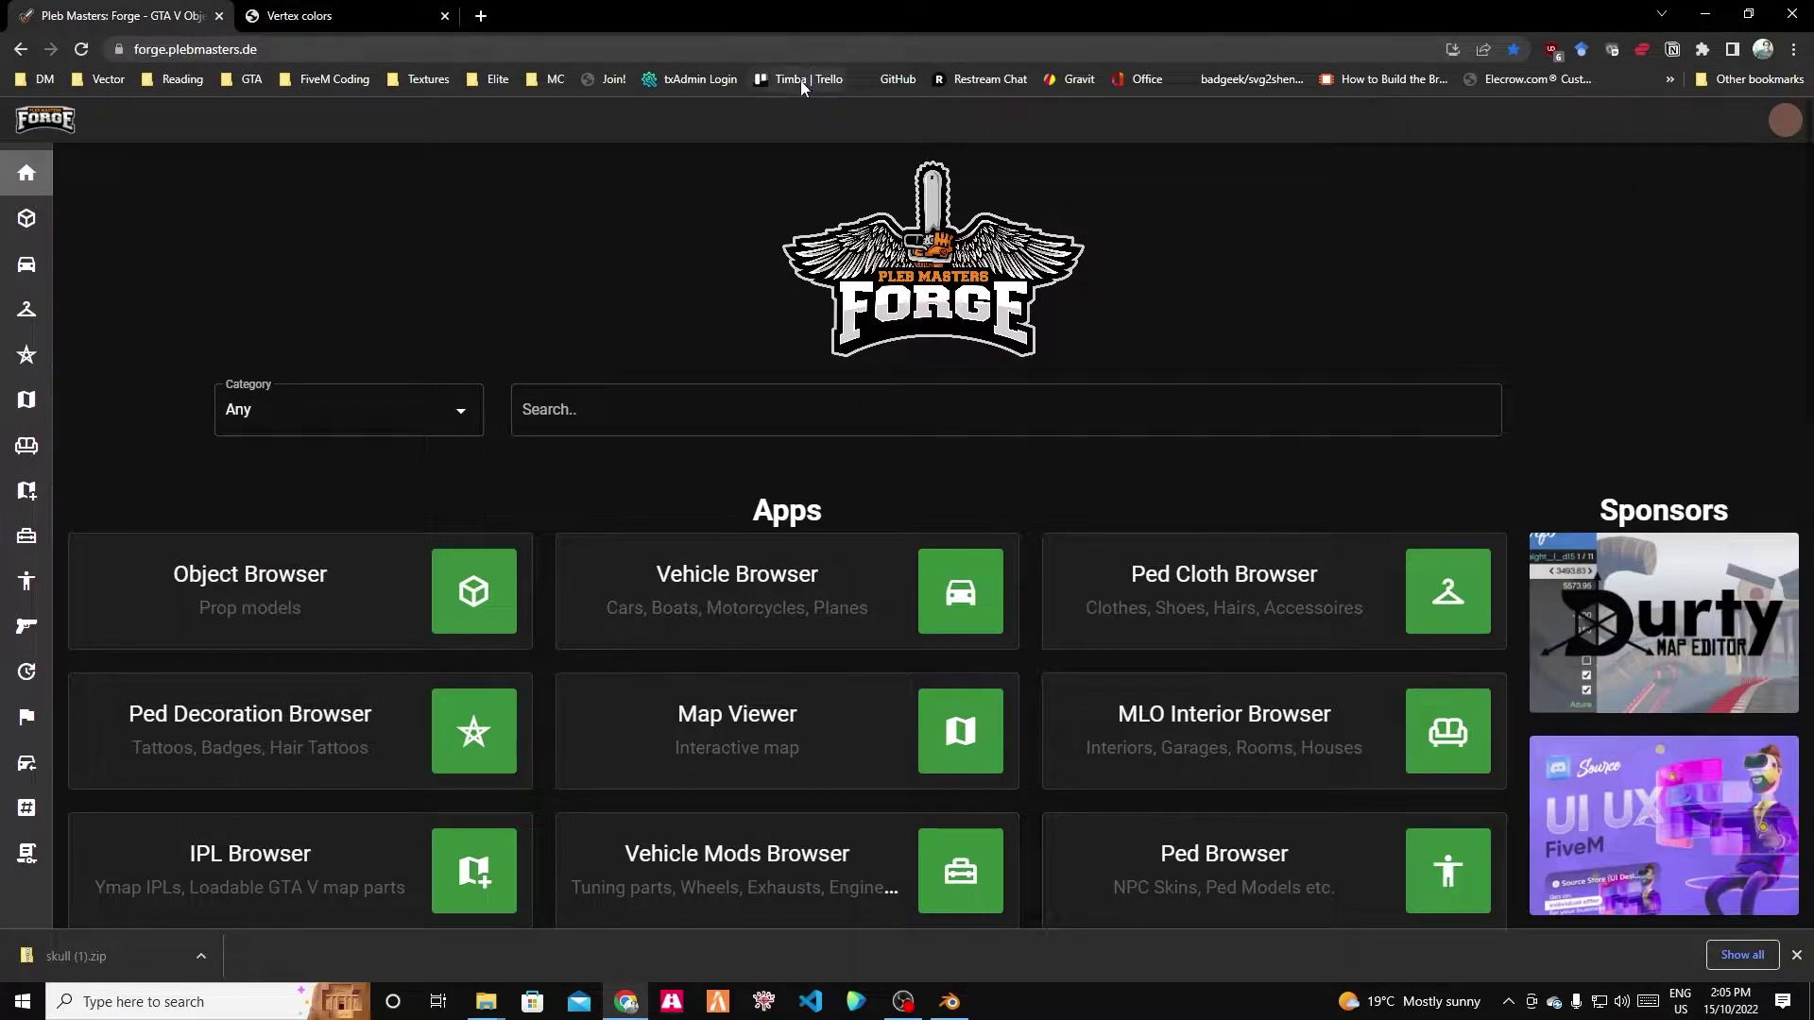
double_click(721, 9)
double_click(729, 20)
Search Forge for 'hat' and copy the name prop_proxy_hat_01.
click(804, 409)
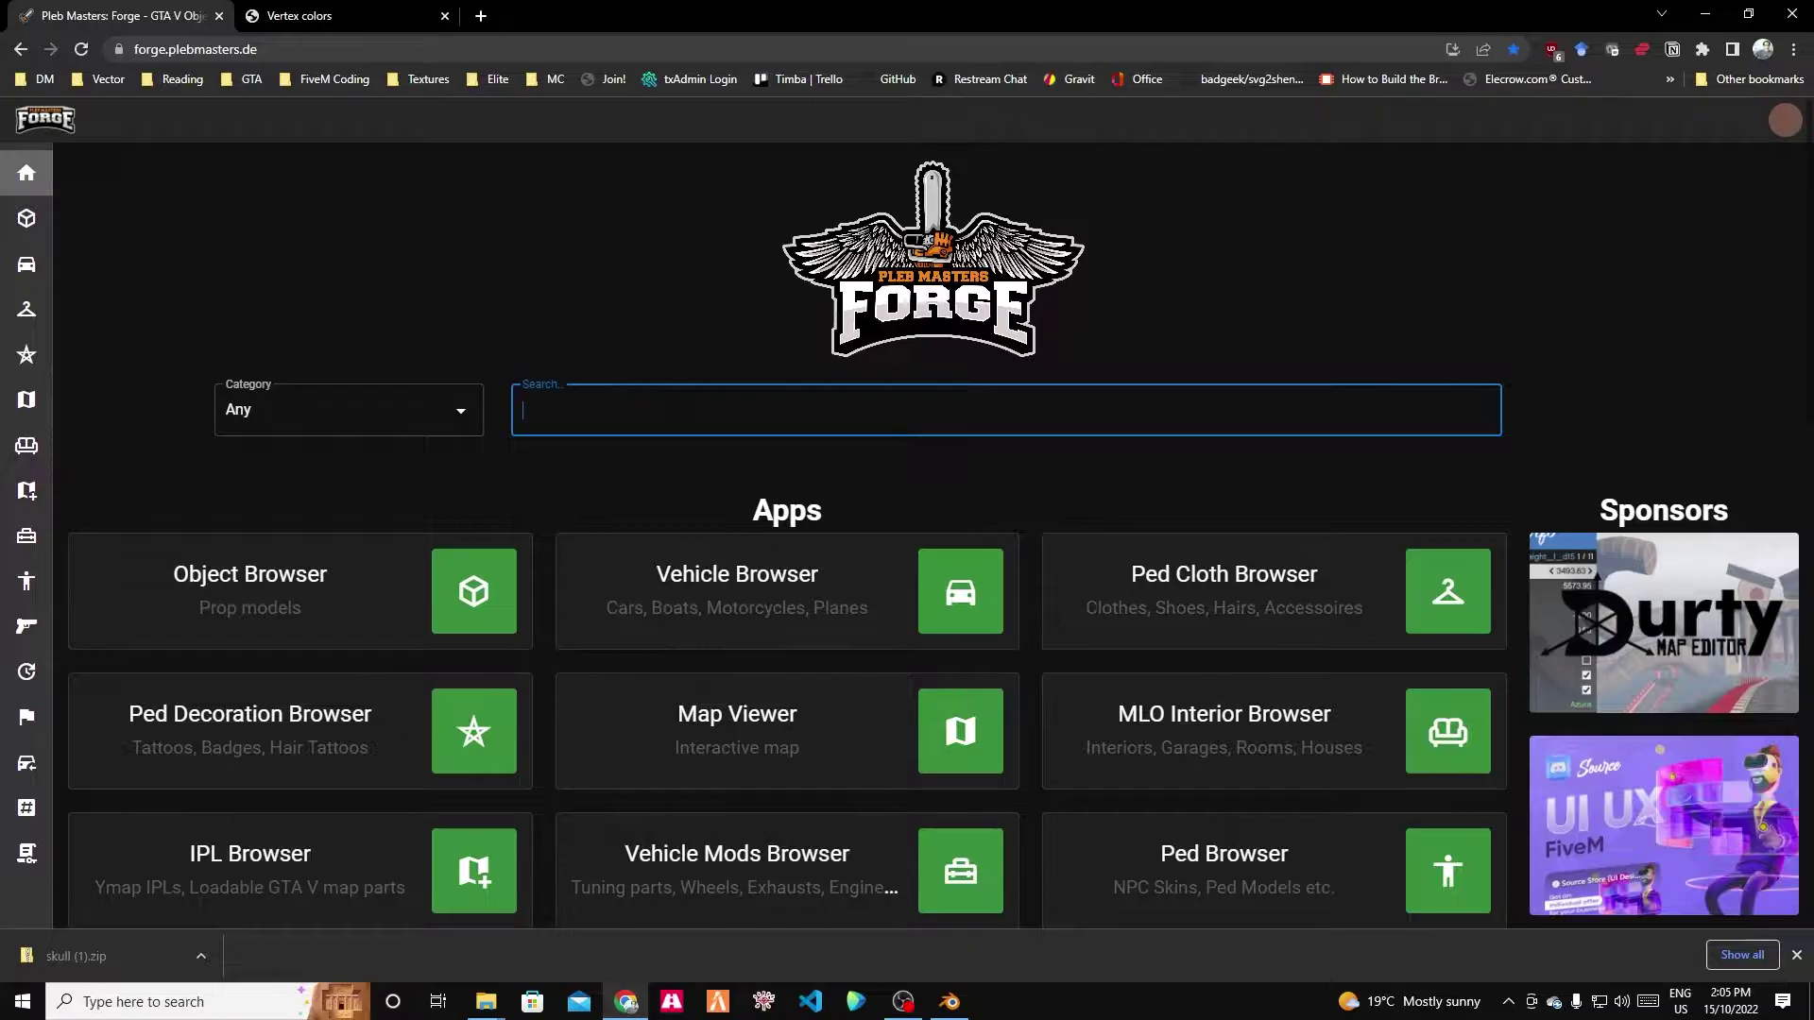
text(hat)
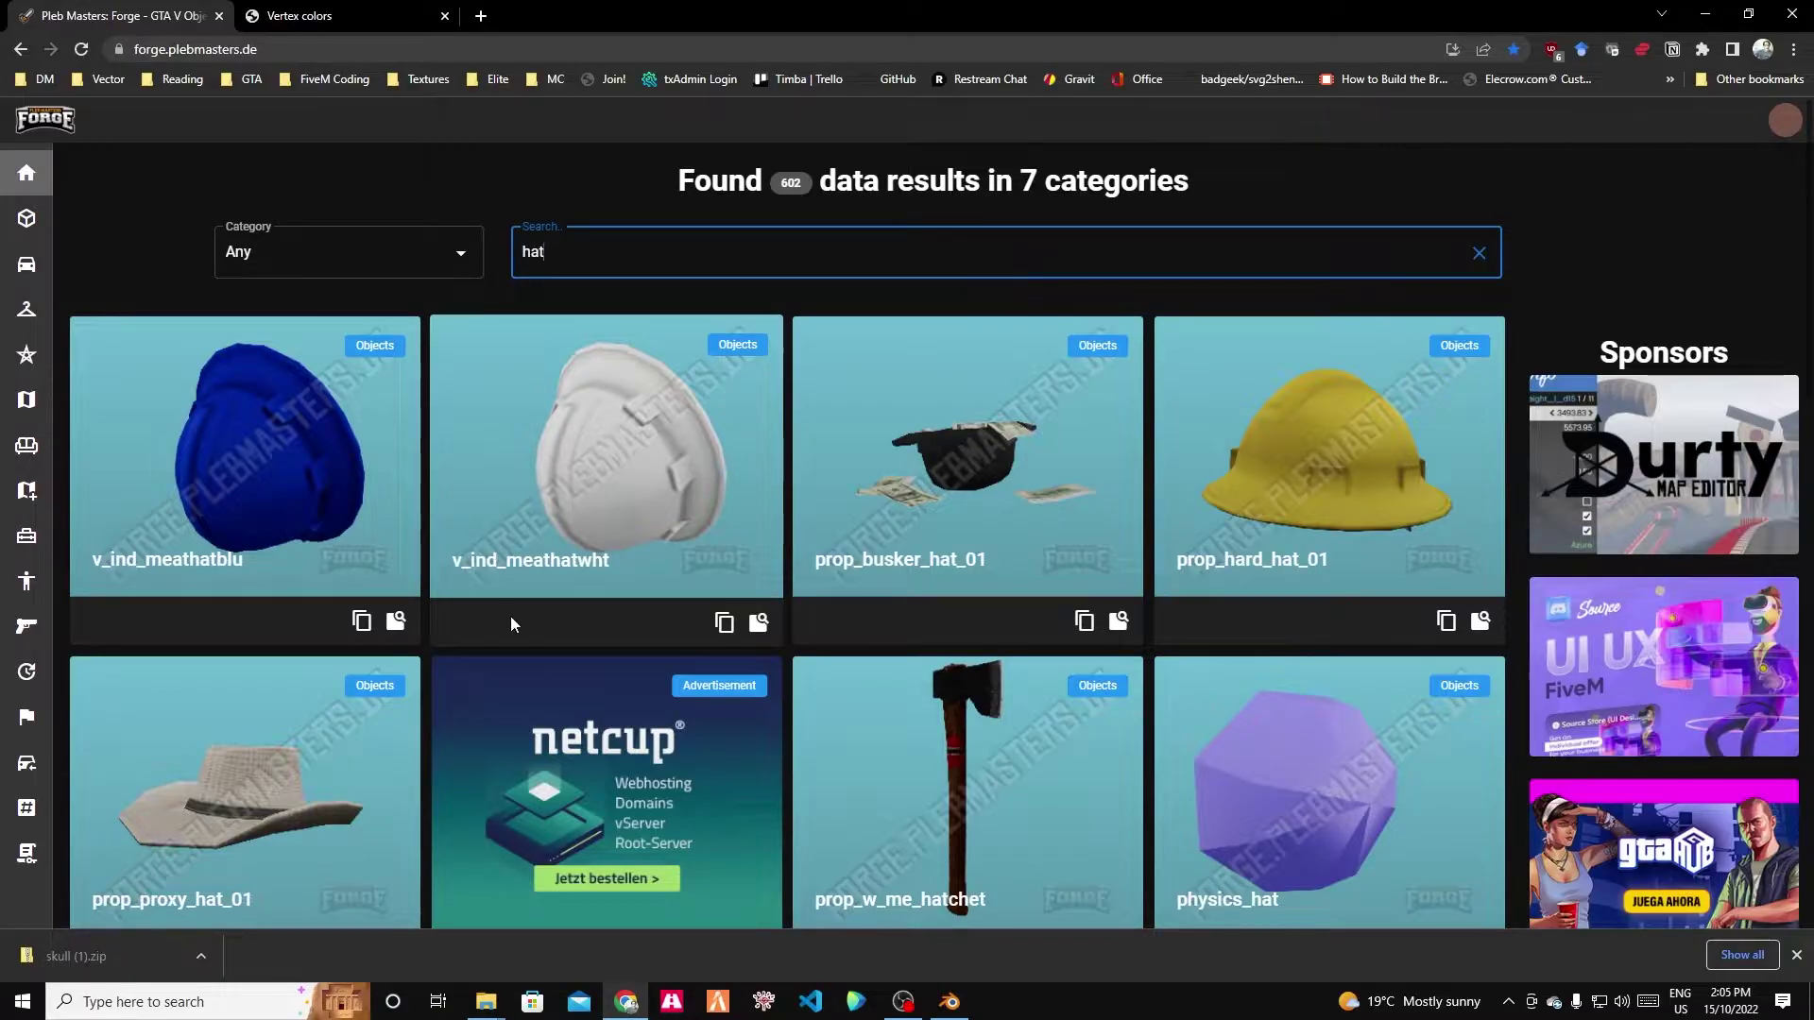
scroll(510, 619, down, 2)
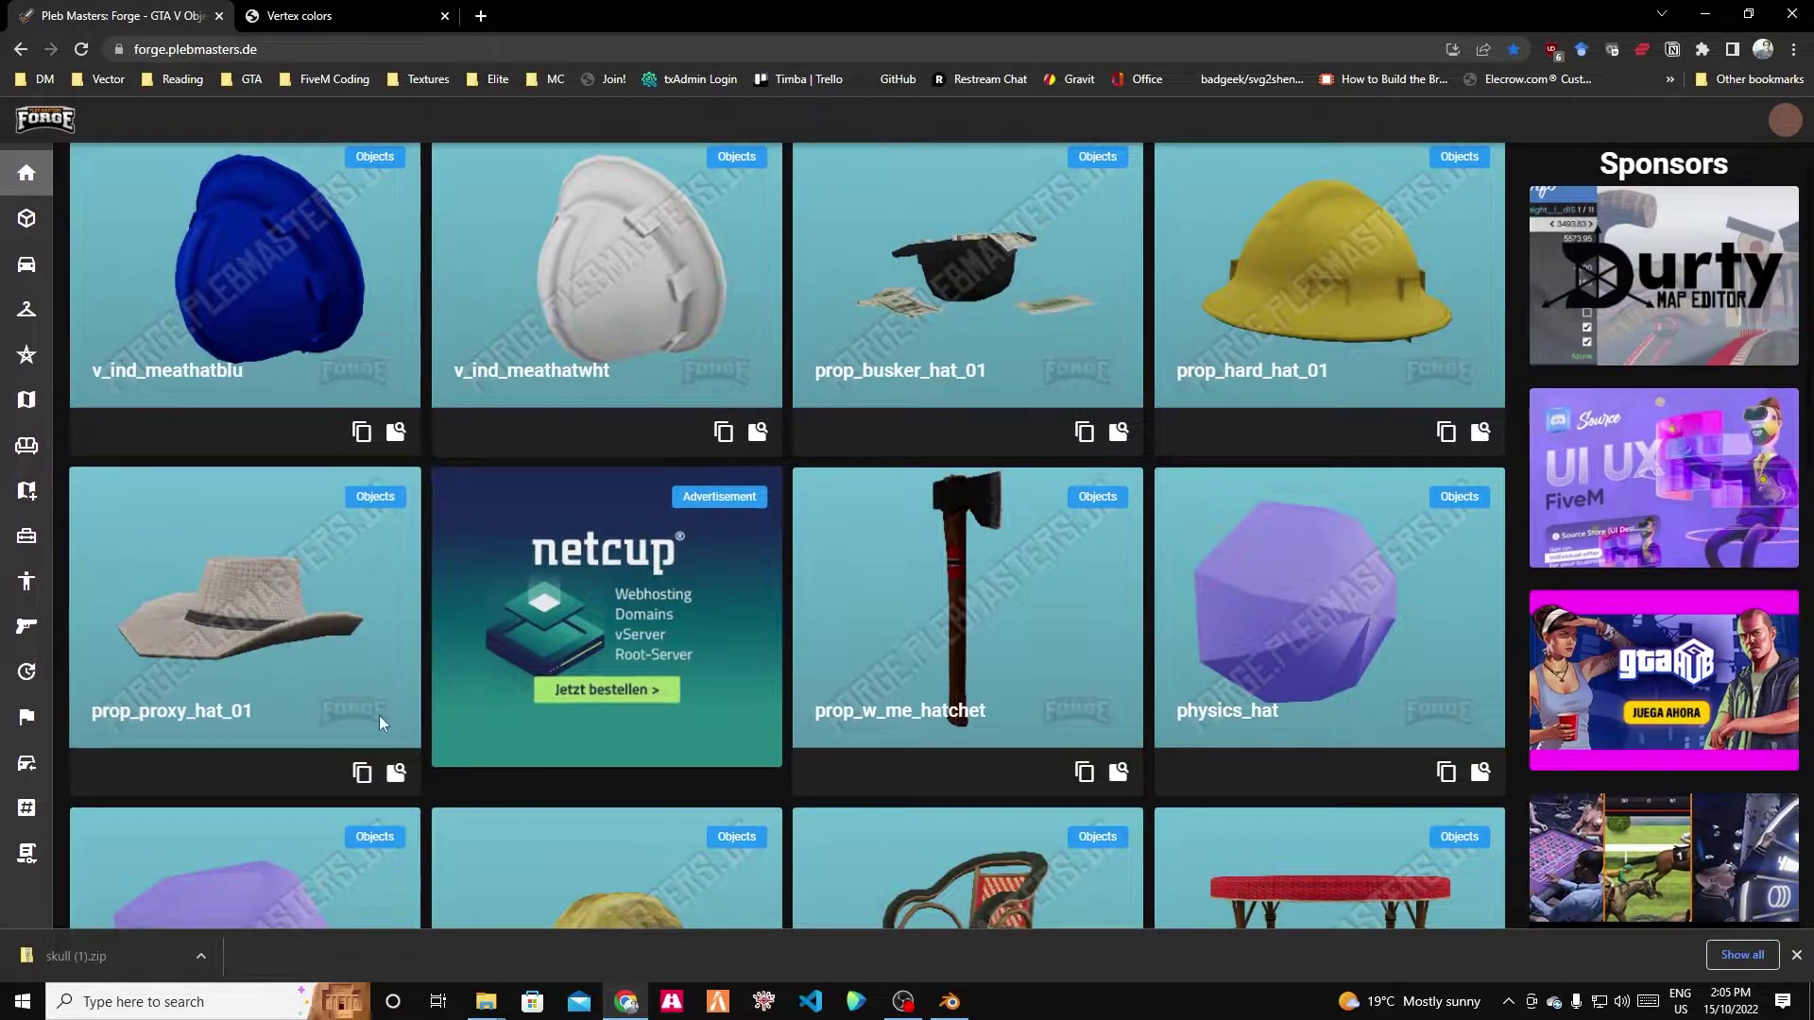
click(364, 775)
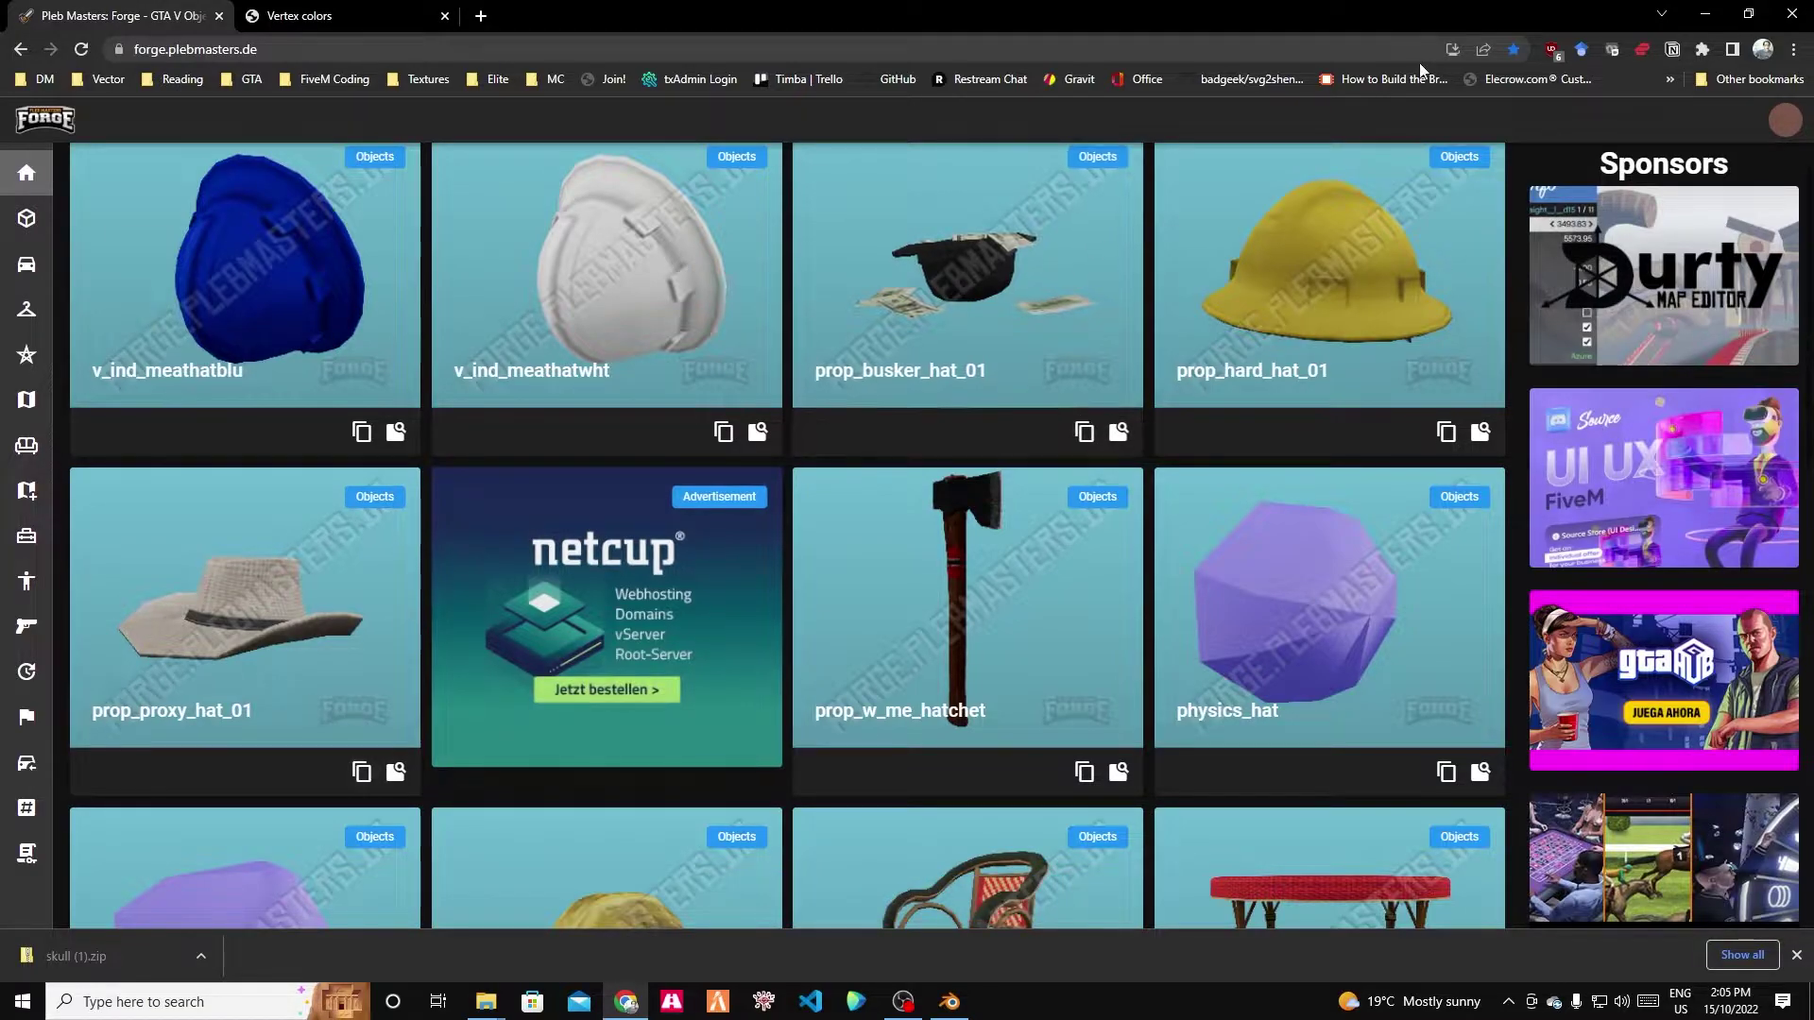
Launch CodeWalker RPF Explorer and search the GTA V root for prop_proxy_hat_01.
key(super+Down)
key(super+Down)
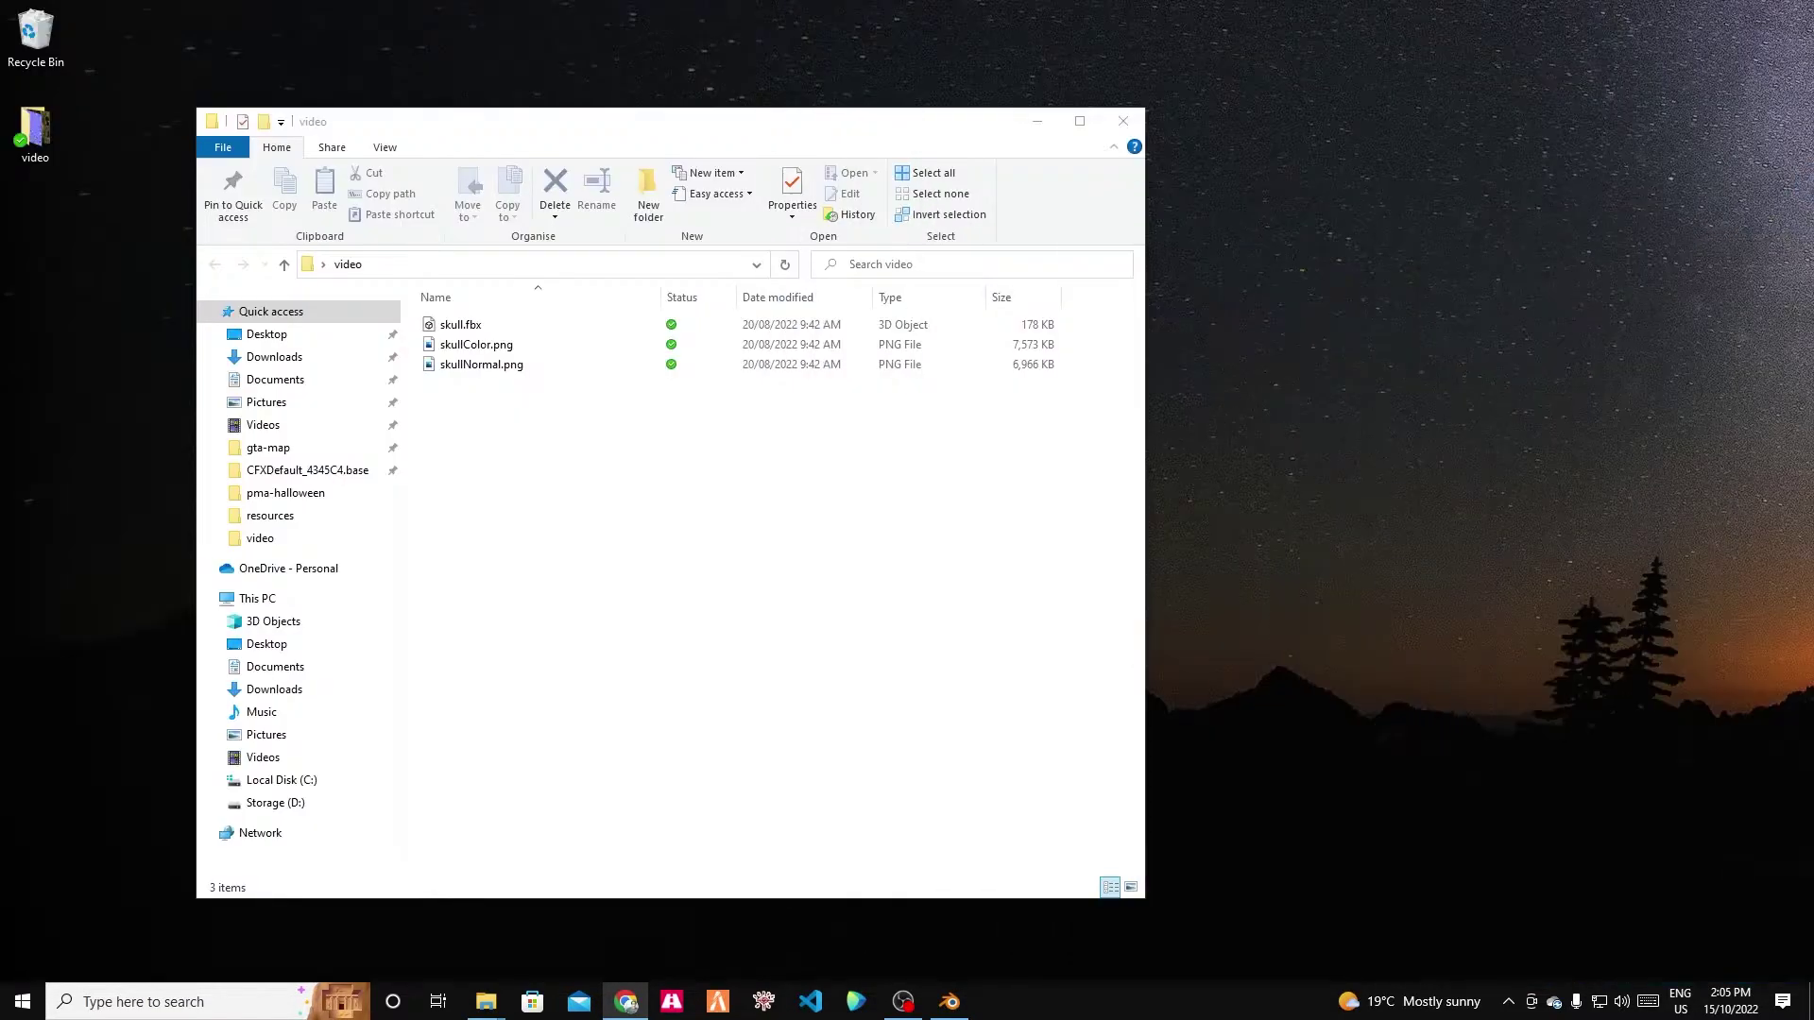
right_click(764, 1002)
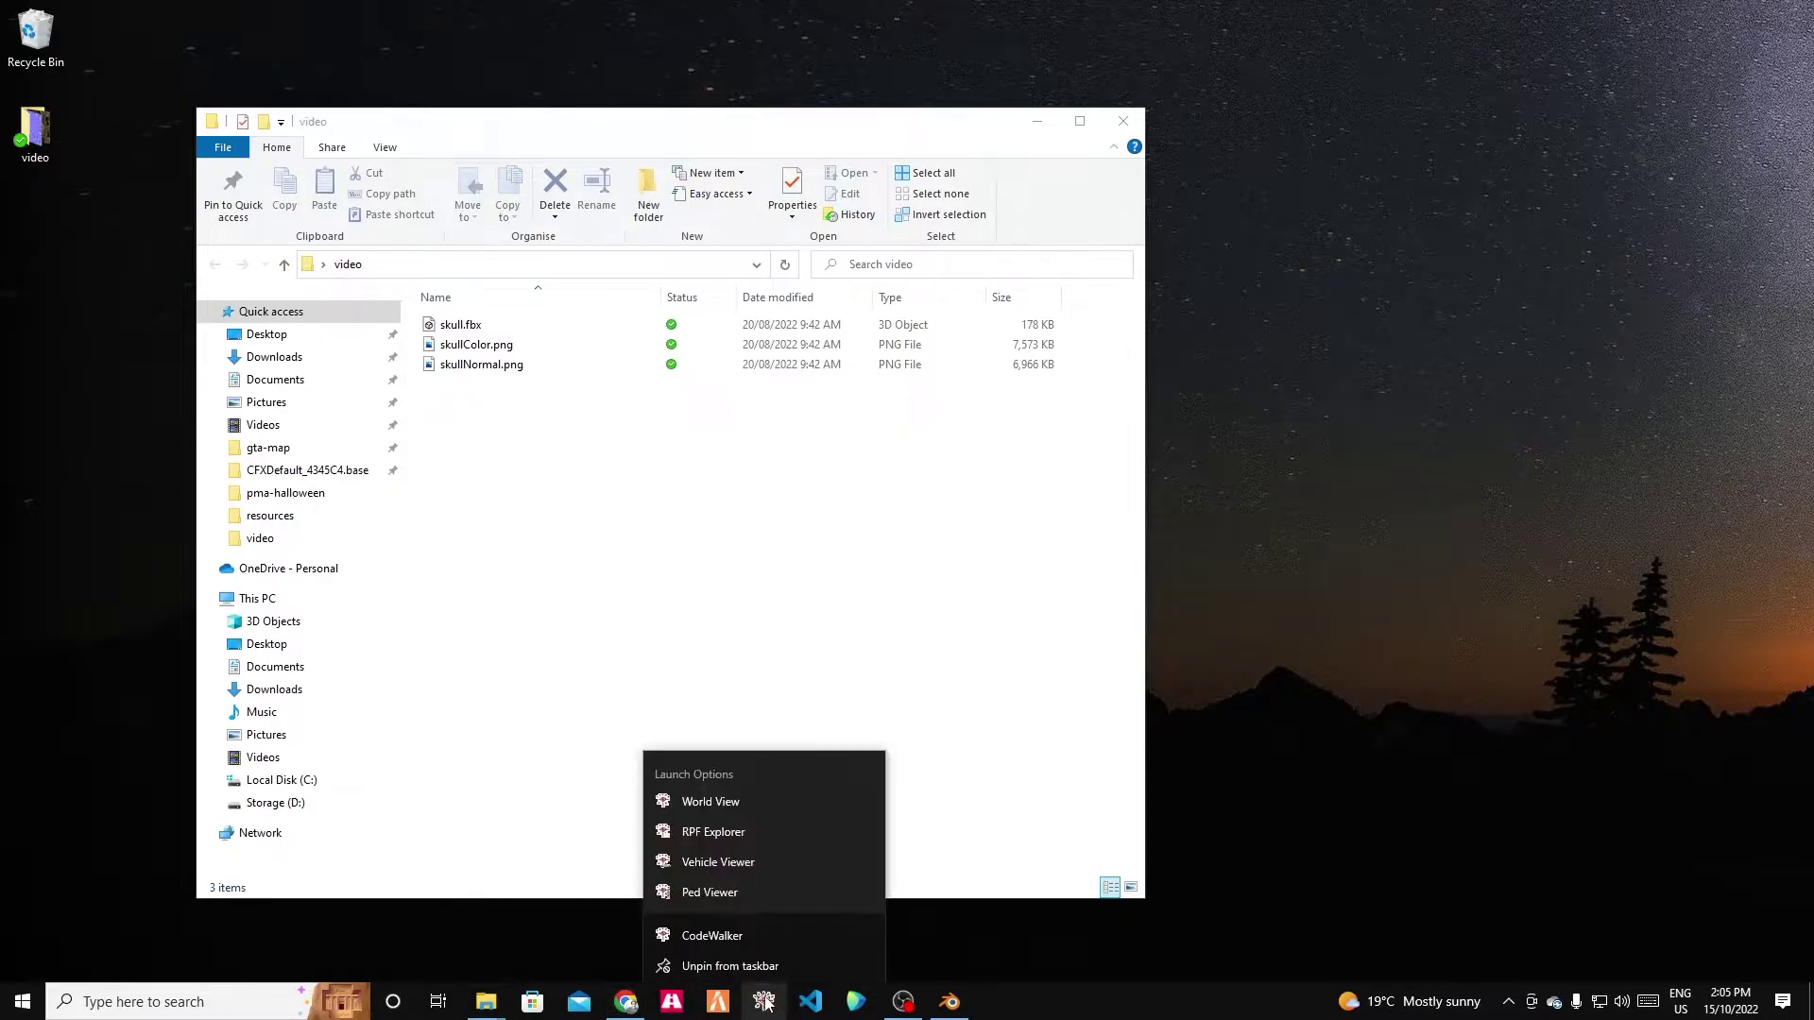
click(729, 835)
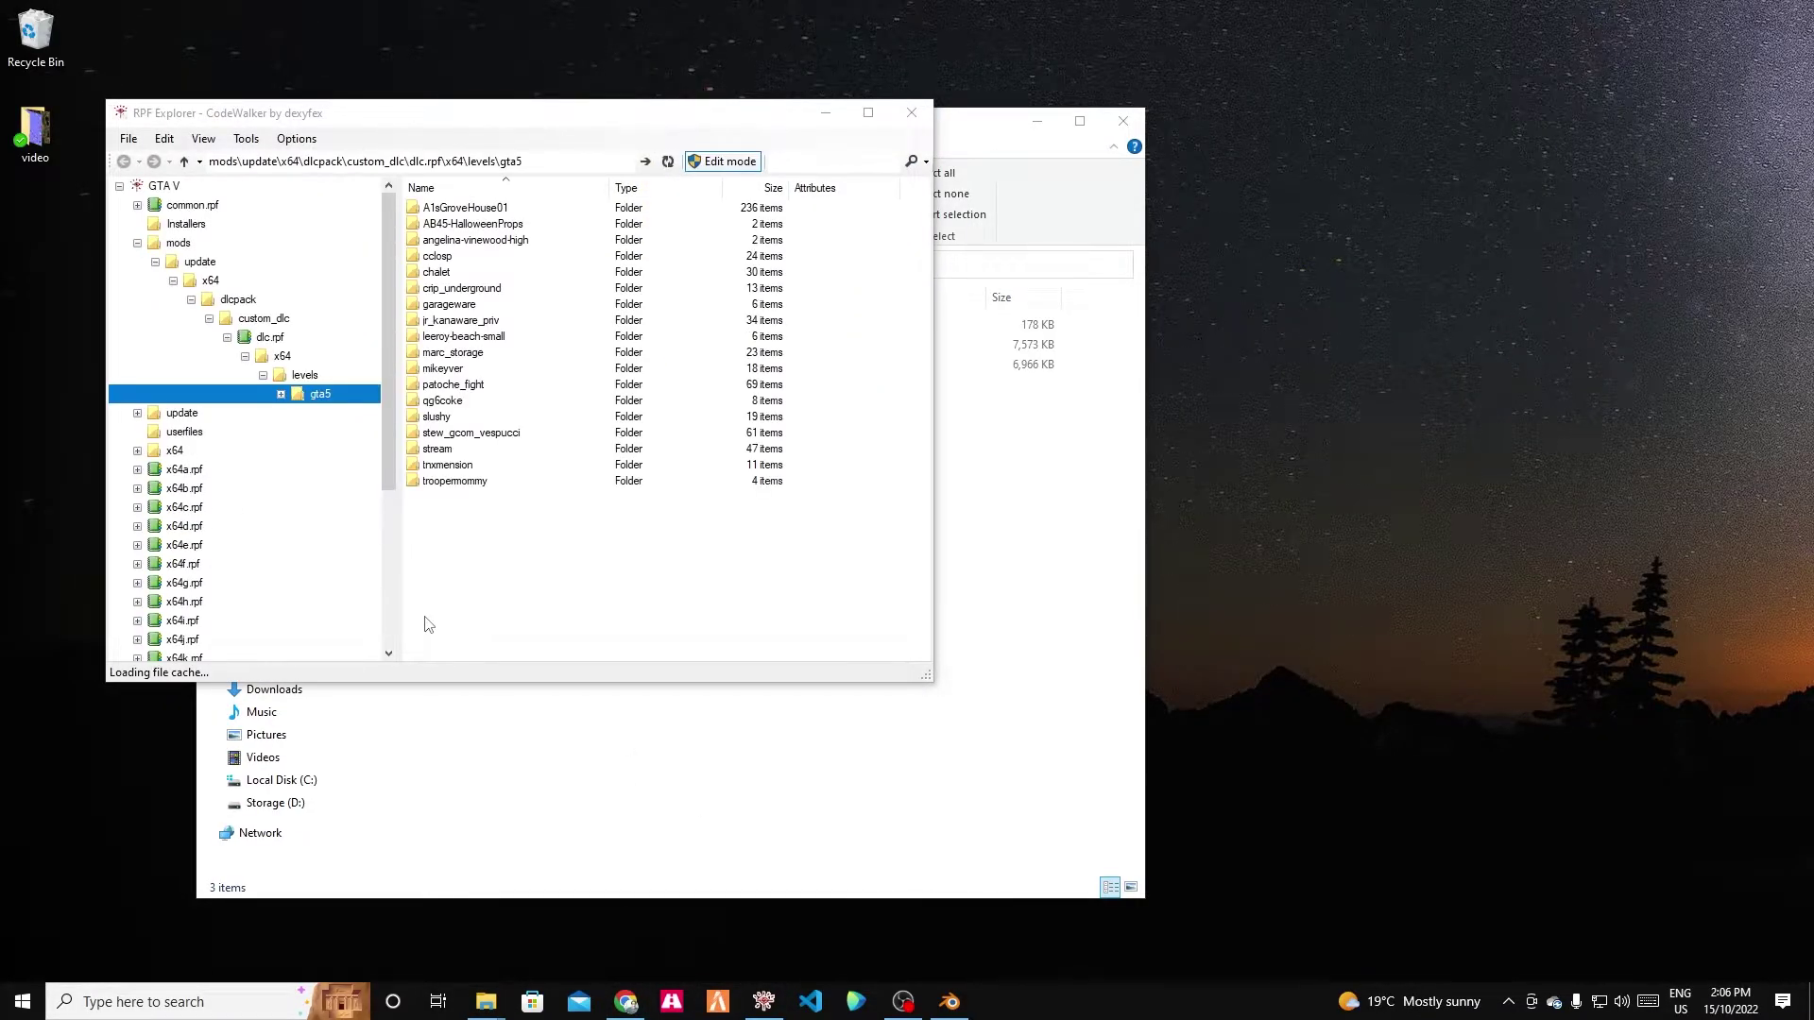
click(161, 186)
click(818, 162)
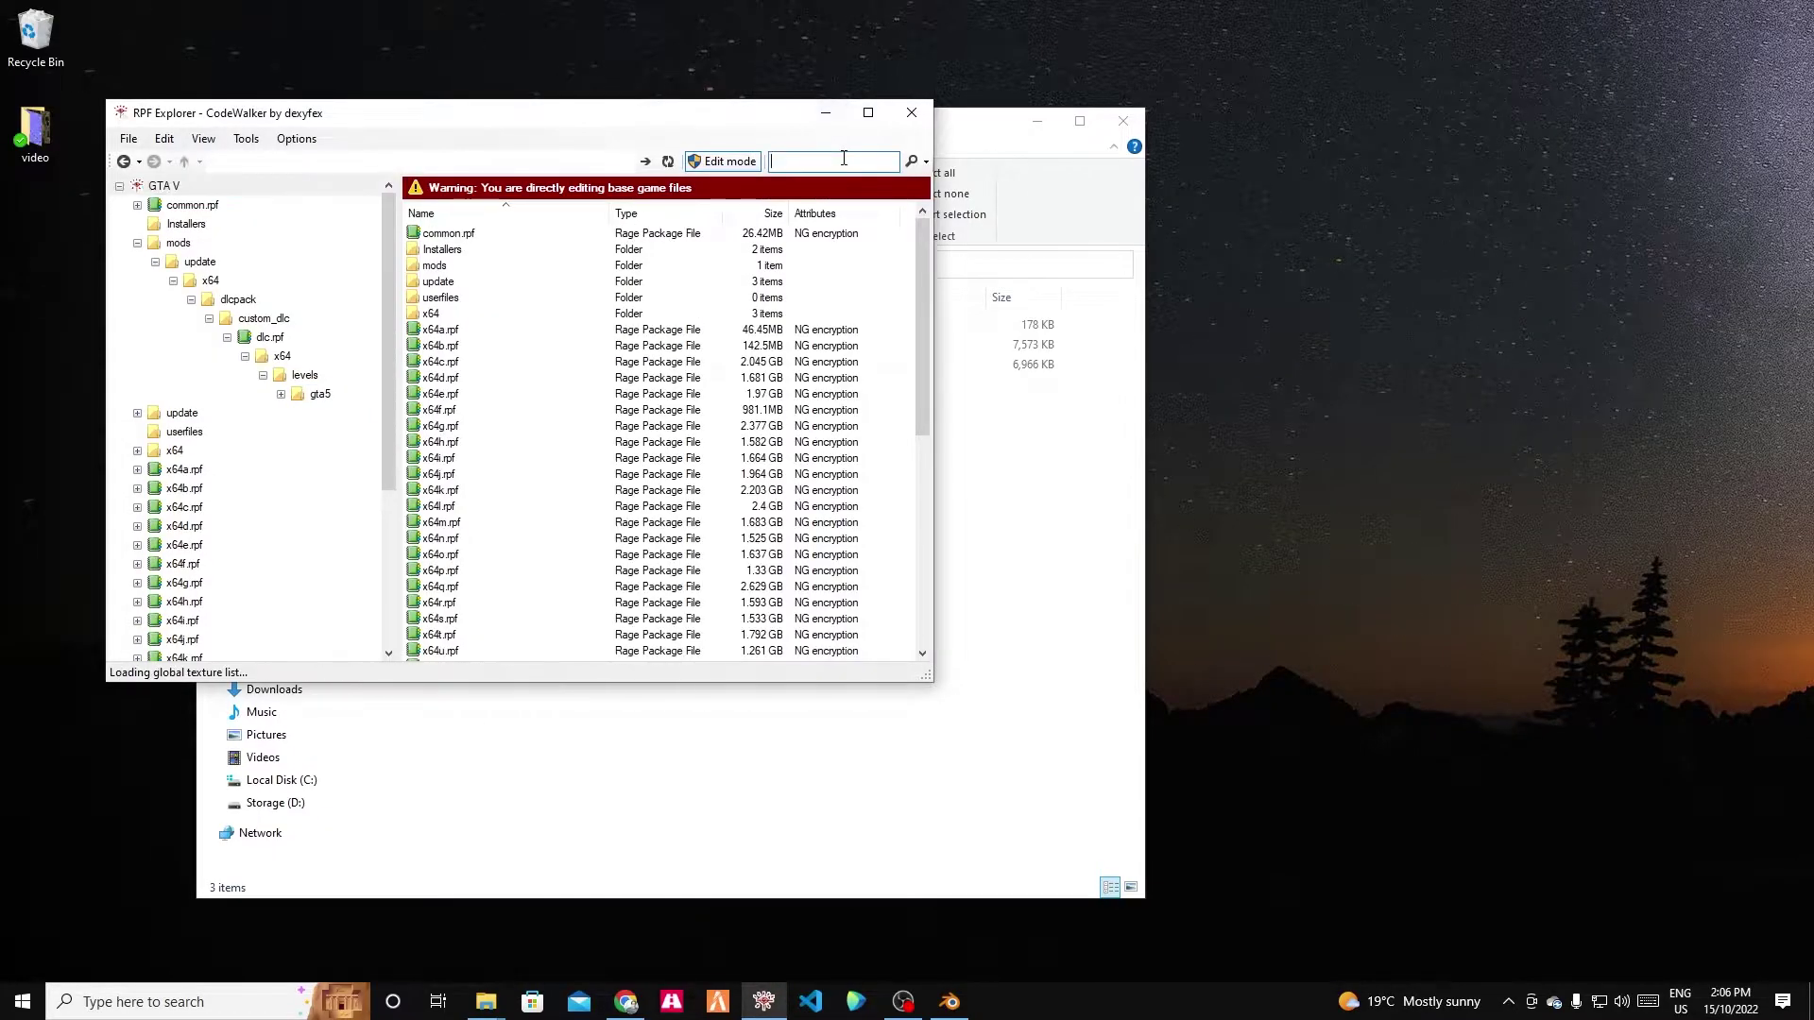
key(ctrl+v)
key(Return)
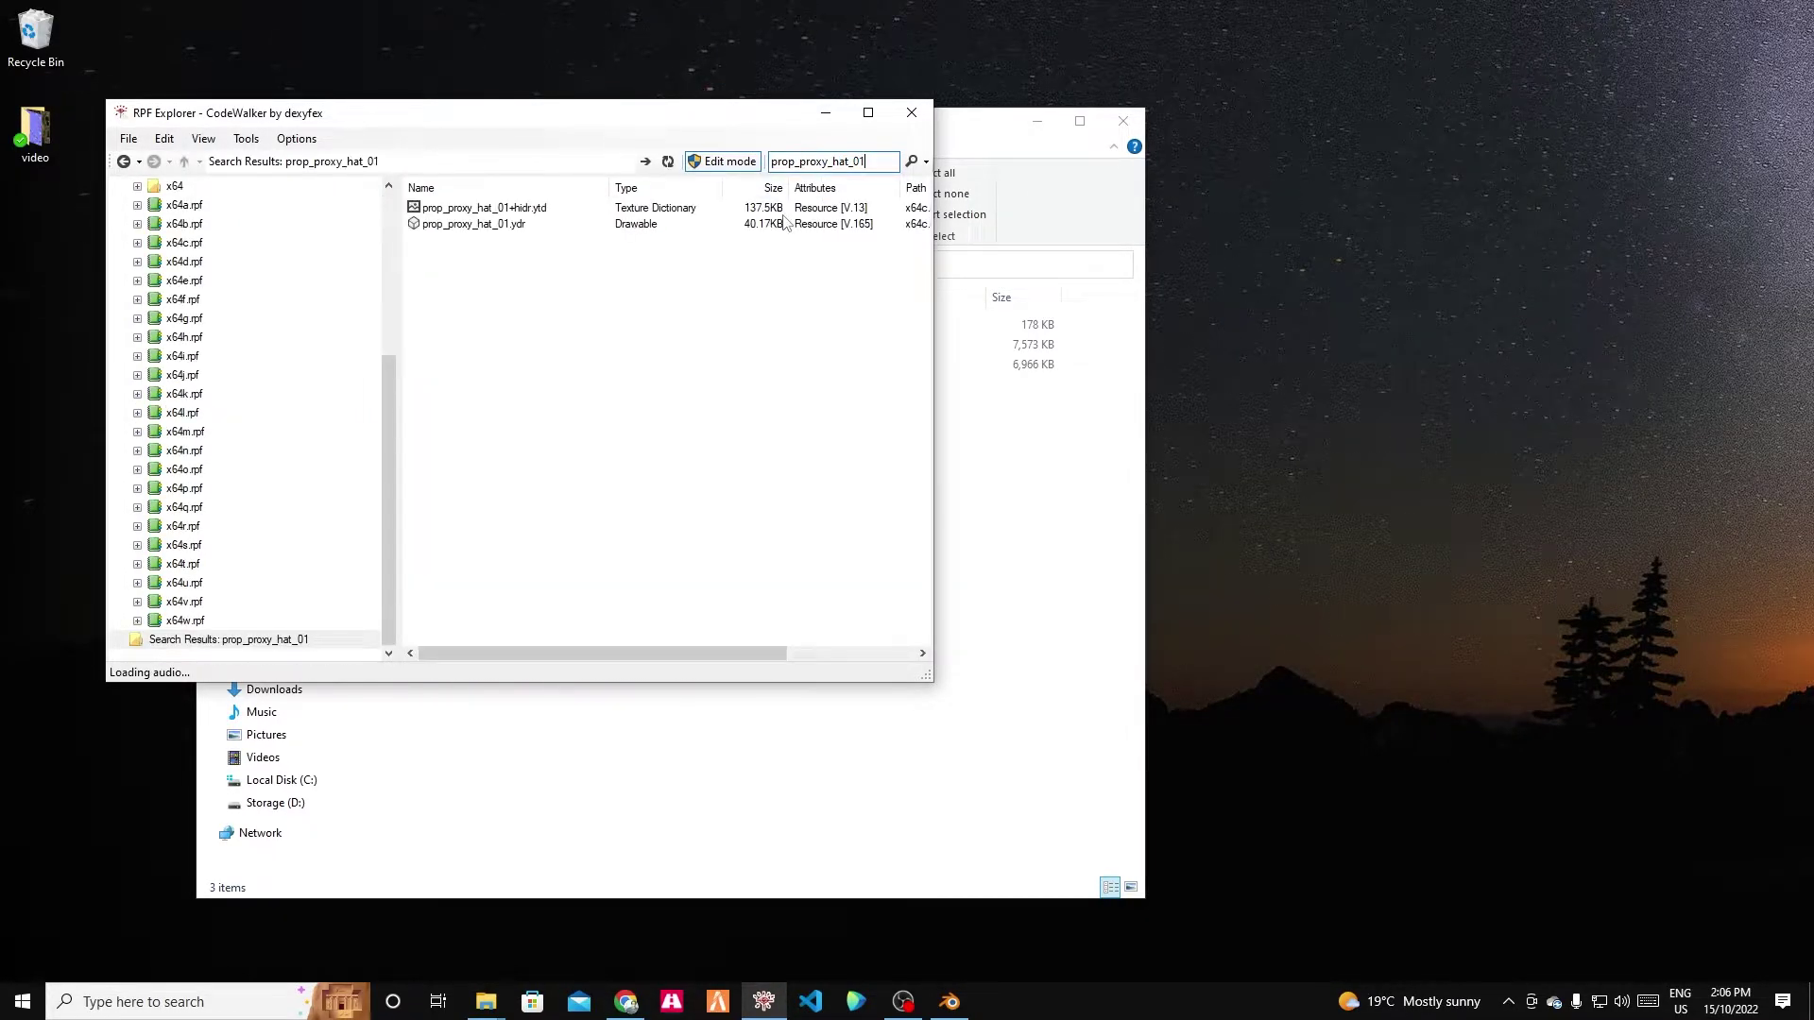
Preview prop_proxy_hat_01.ydr in the 3-D viewer, then bring up its file actions.
double_click(490, 225)
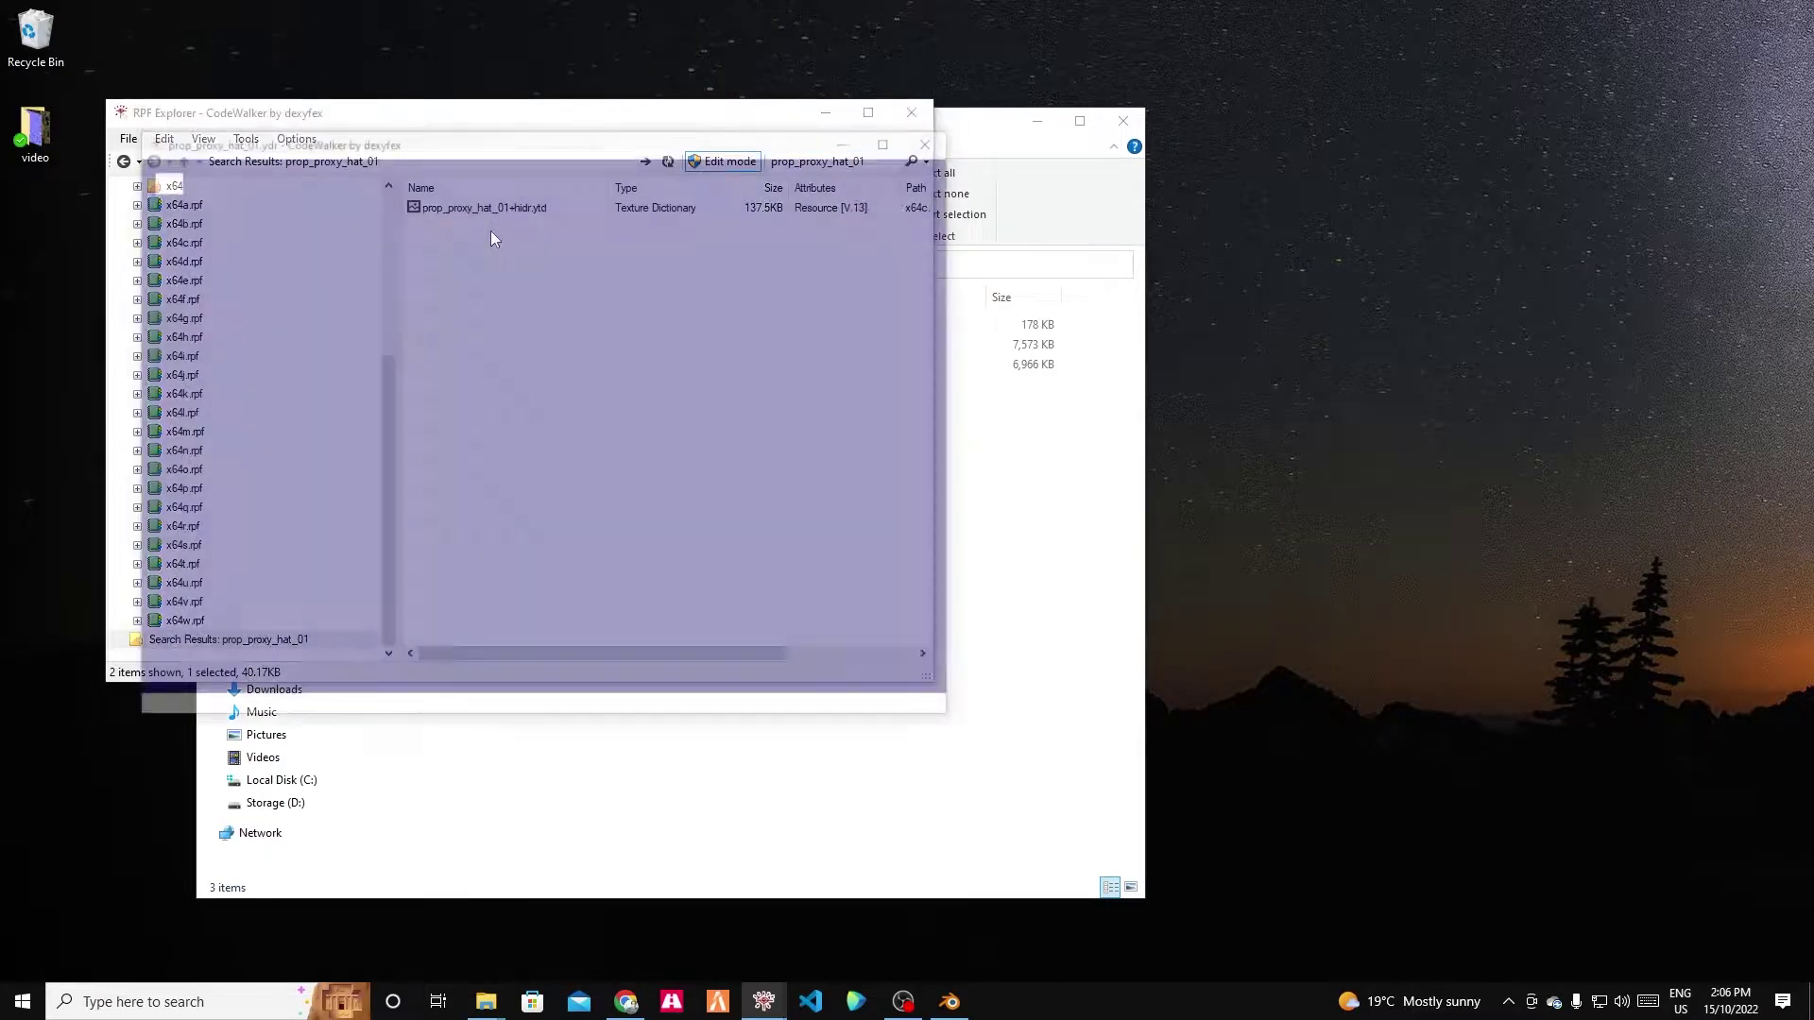
drag(478, 365, 529, 444)
click(937, 137)
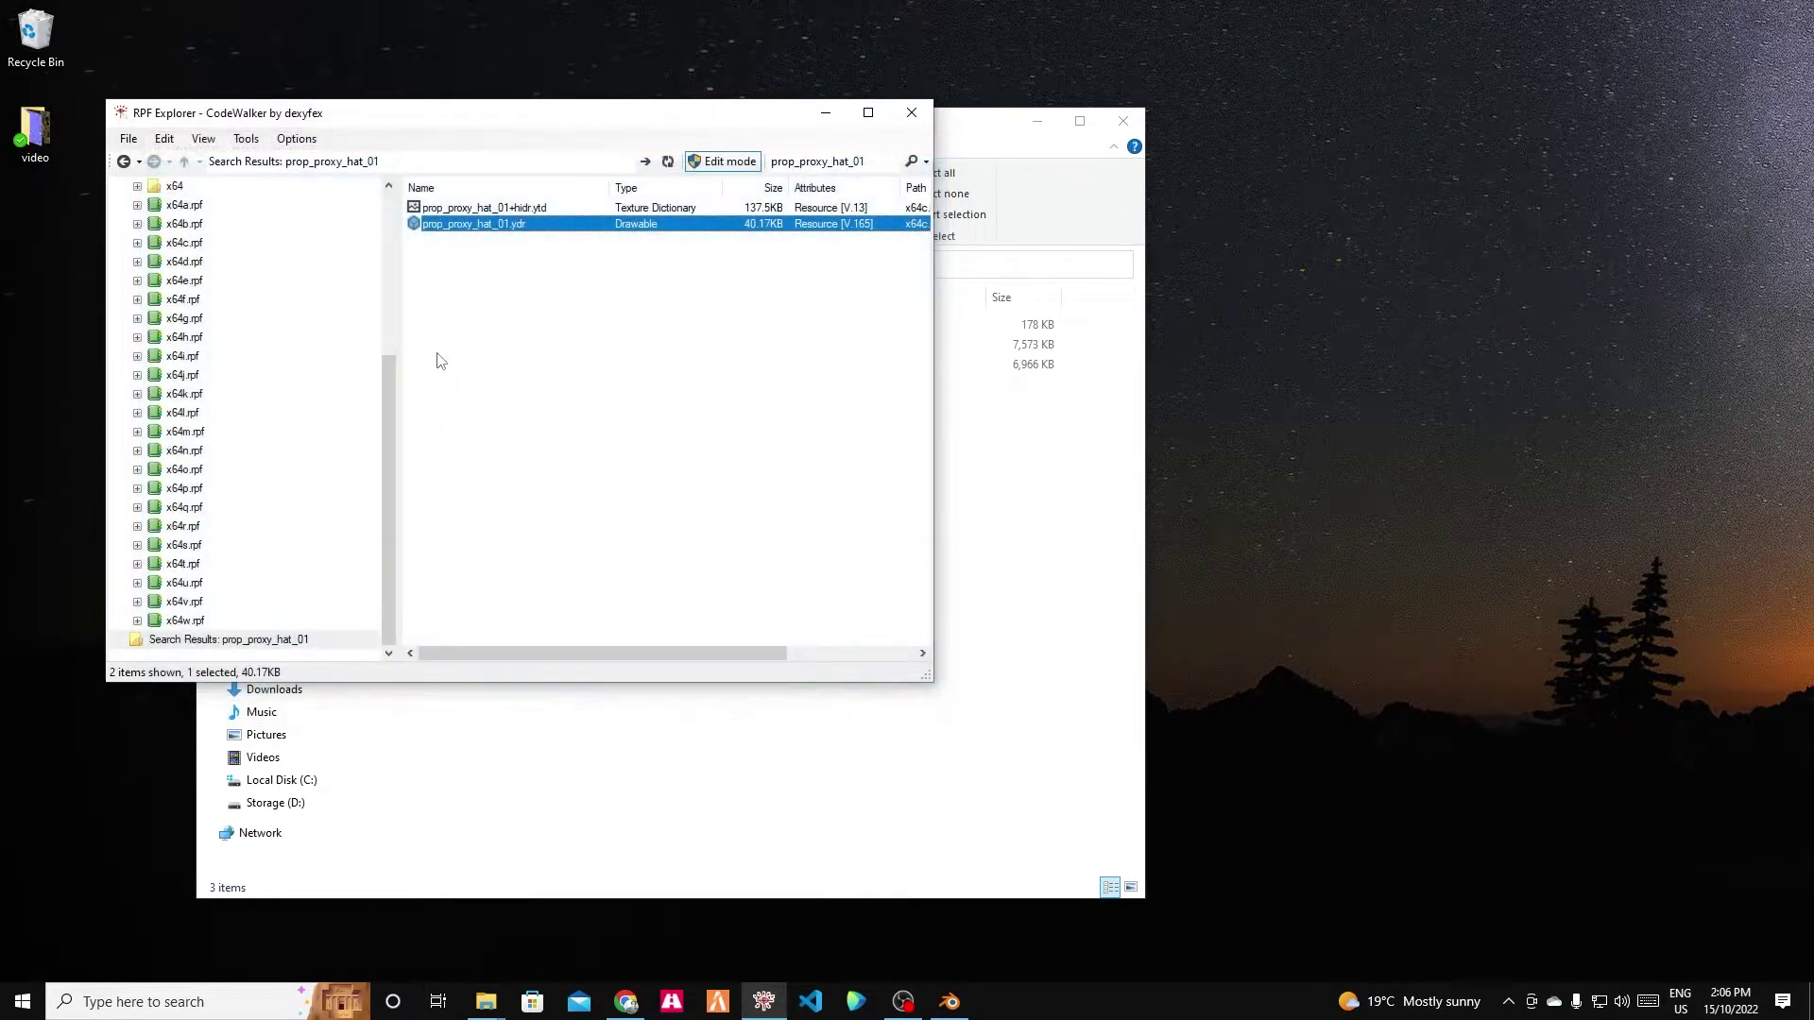
right_click(473, 223)
click(446, 238)
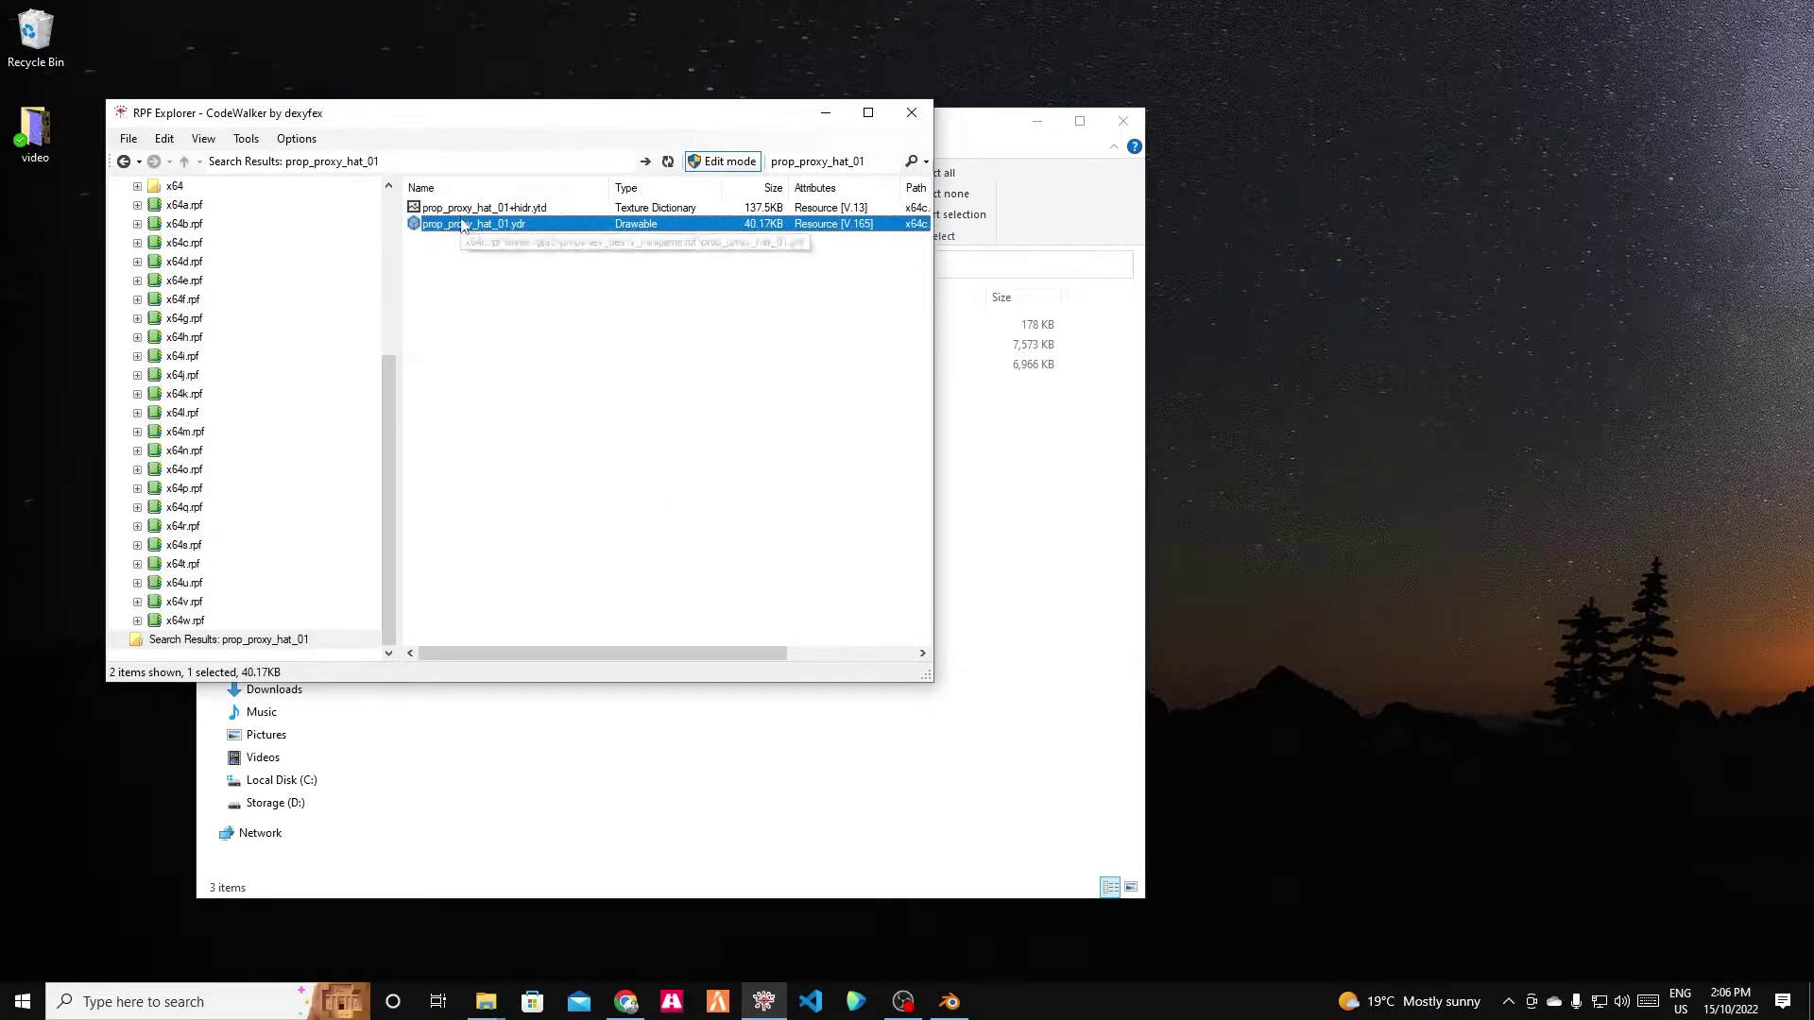
right_click(463, 225)
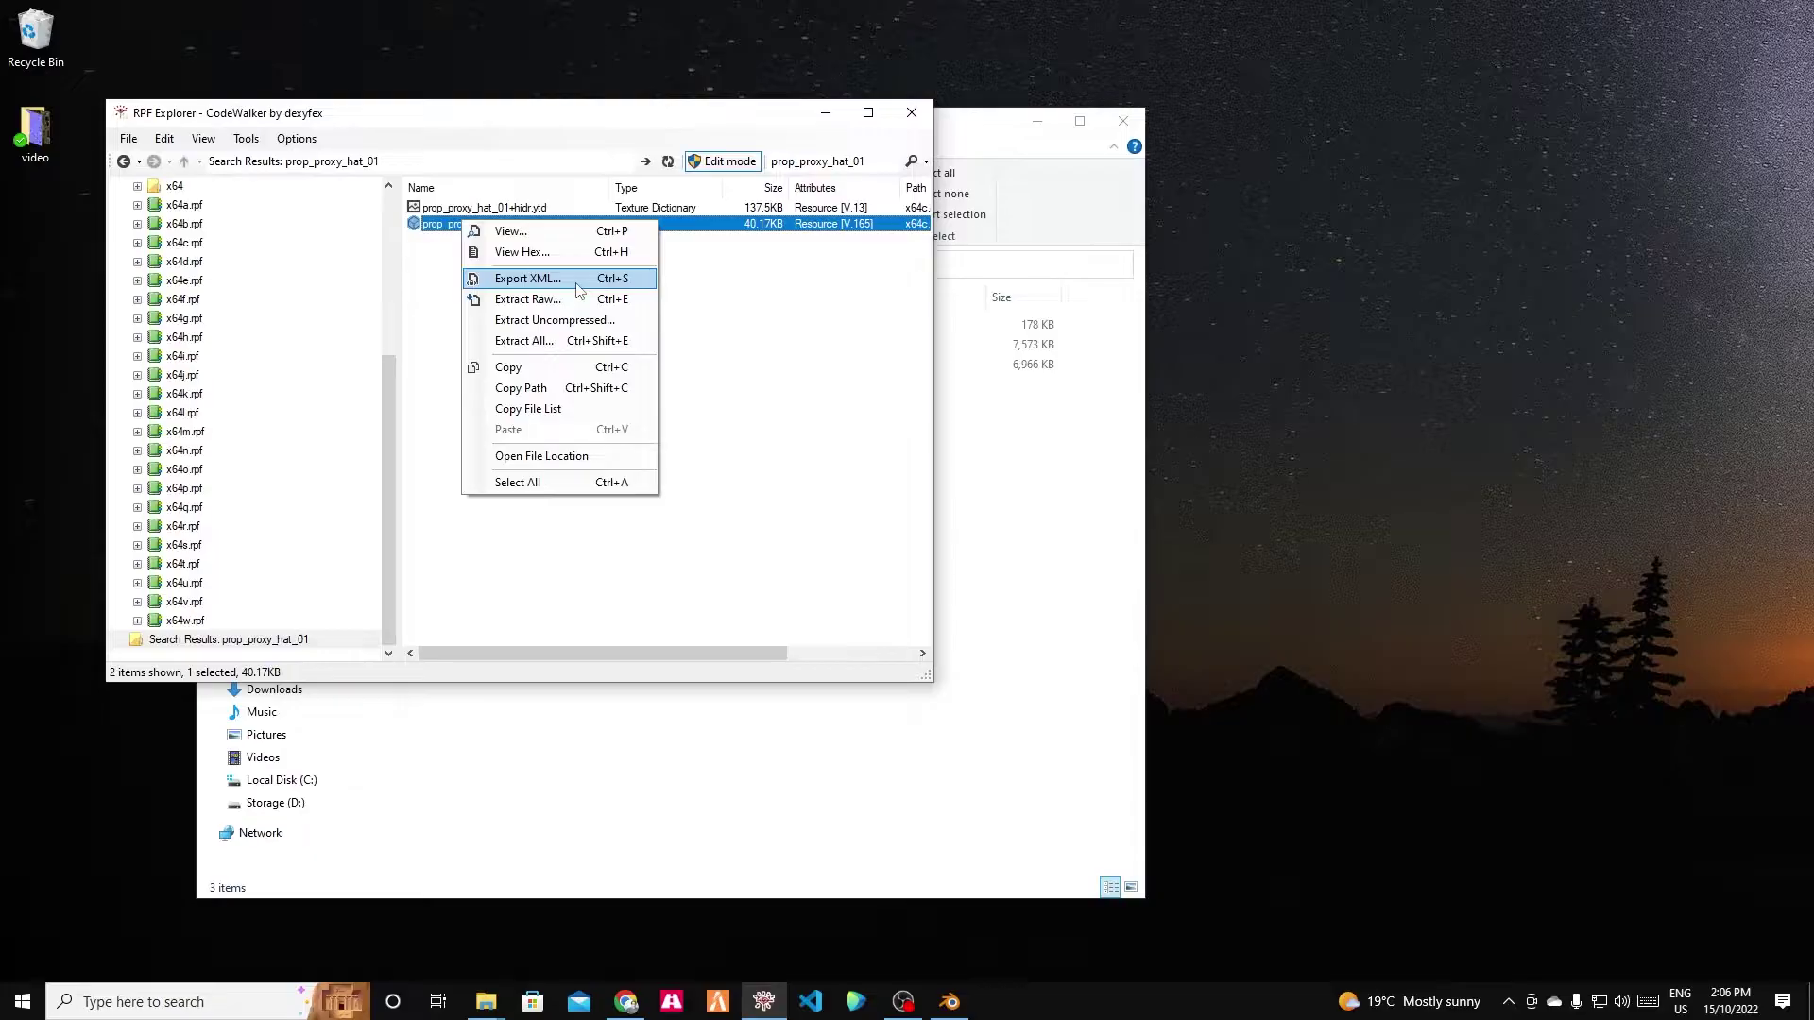
Export prop_proxy_hat_01.ydr as XML into a new 'reference' folder inside video.
click(529, 279)
double_click(504, 340)
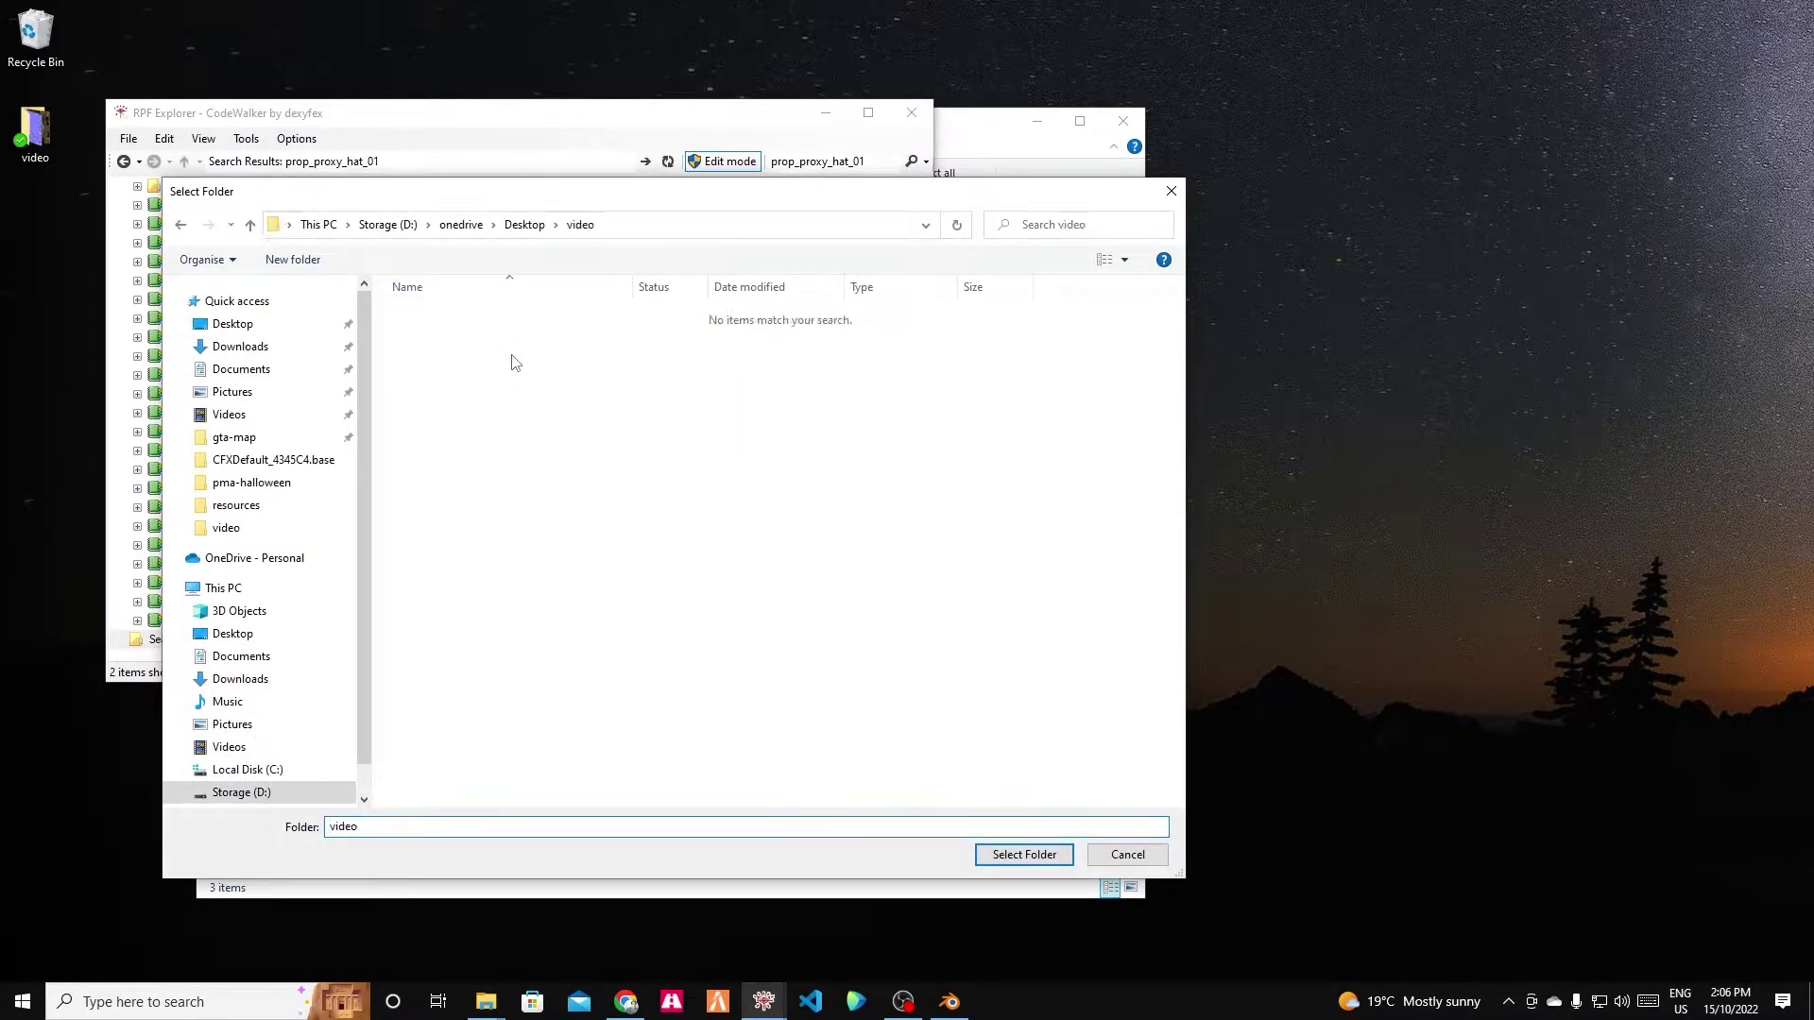
right_click(515, 369)
mouse_move(690, 731)
click(814, 724)
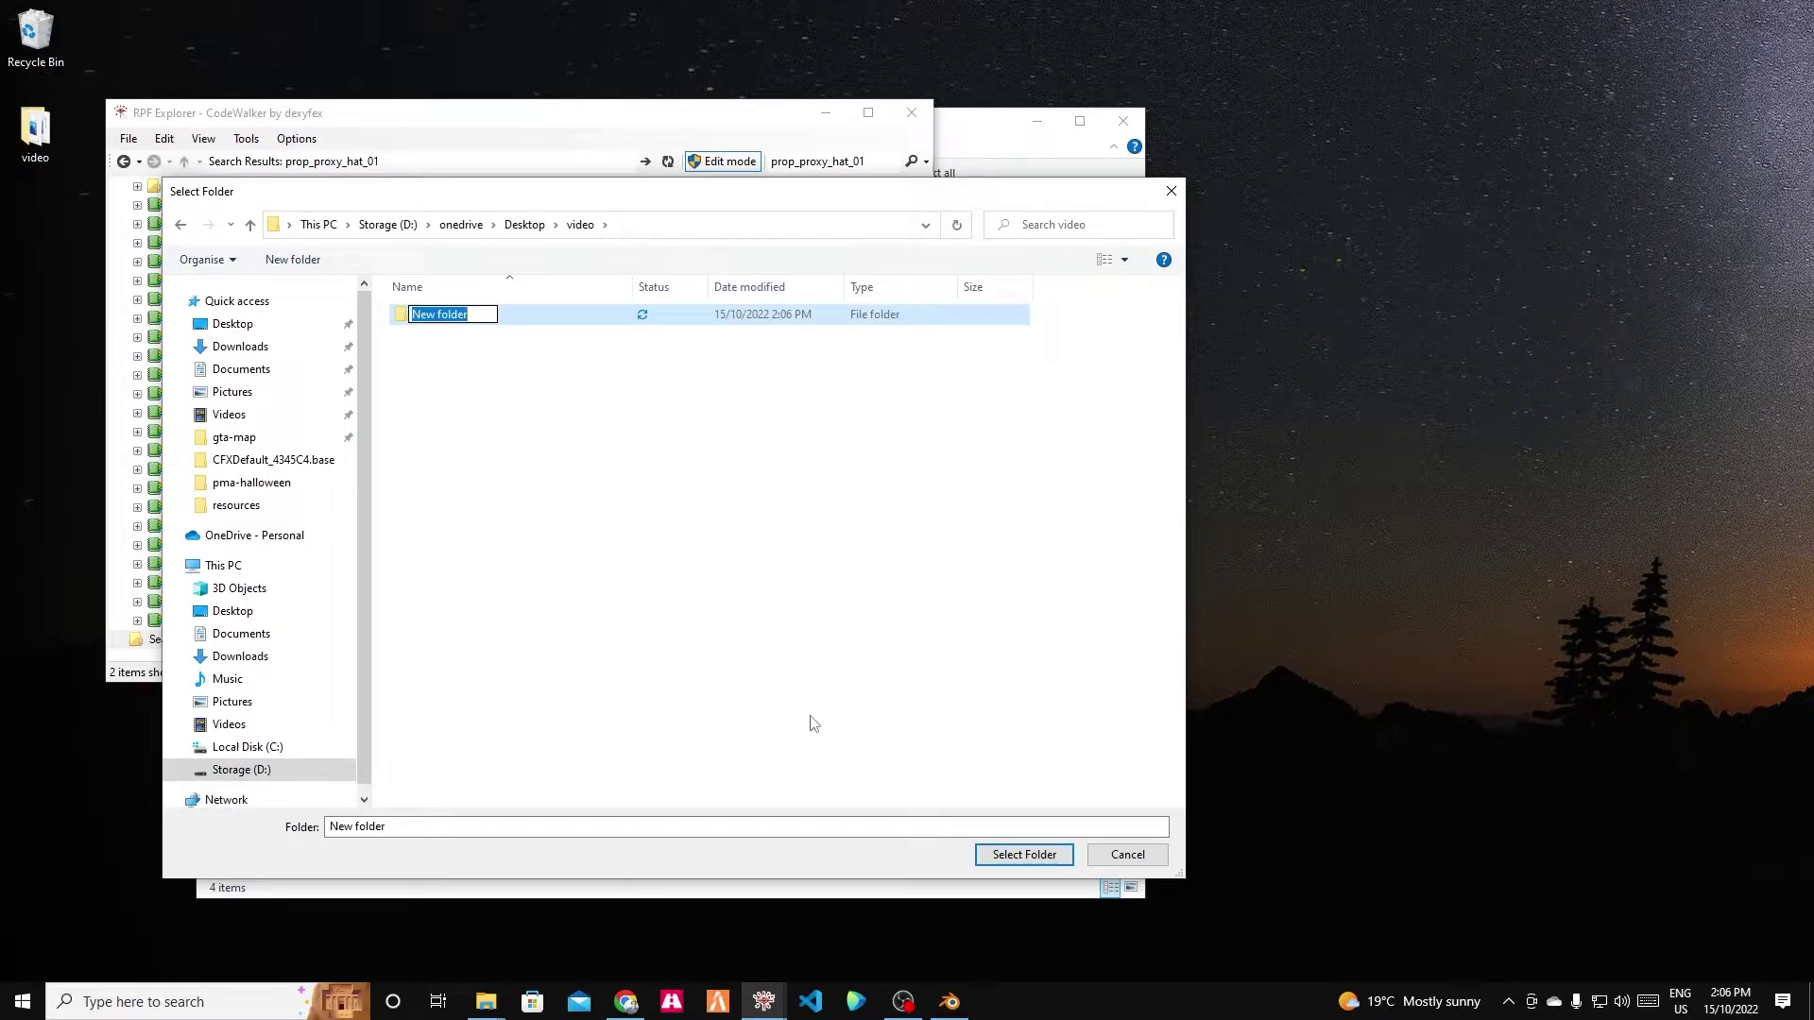
text(reference)
key(Return)
double_click(487, 324)
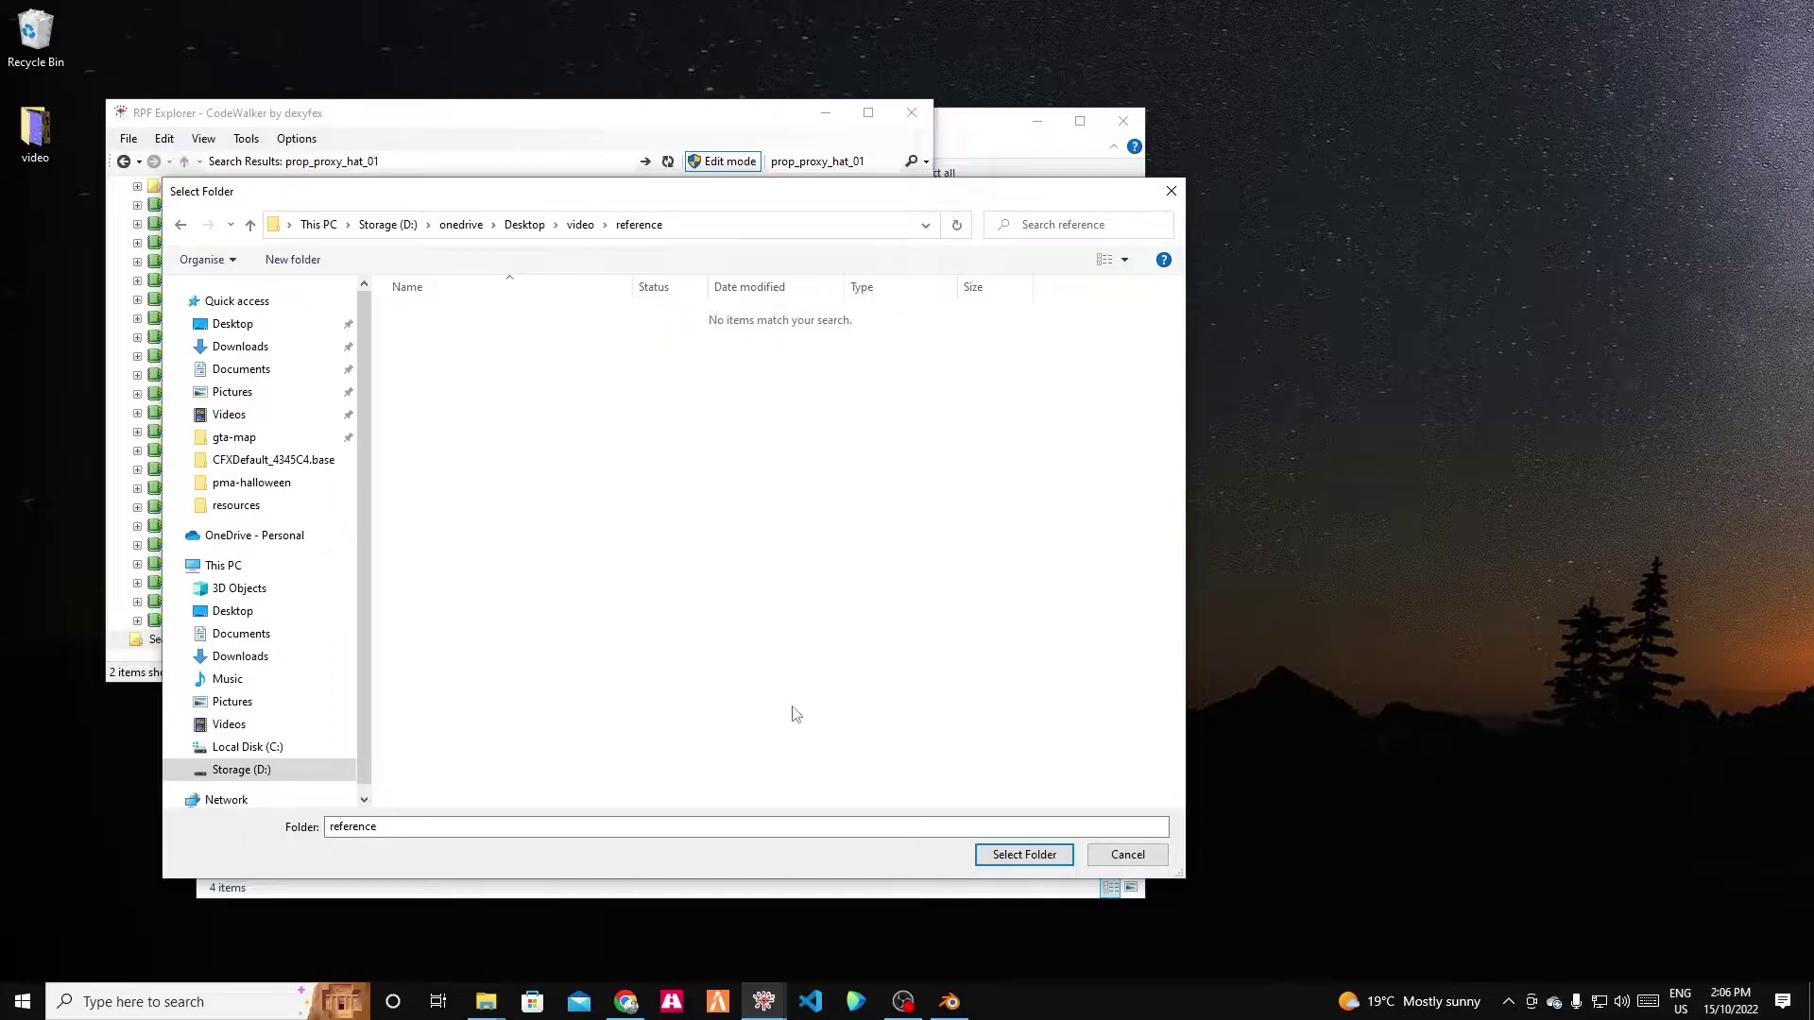
click(1018, 860)
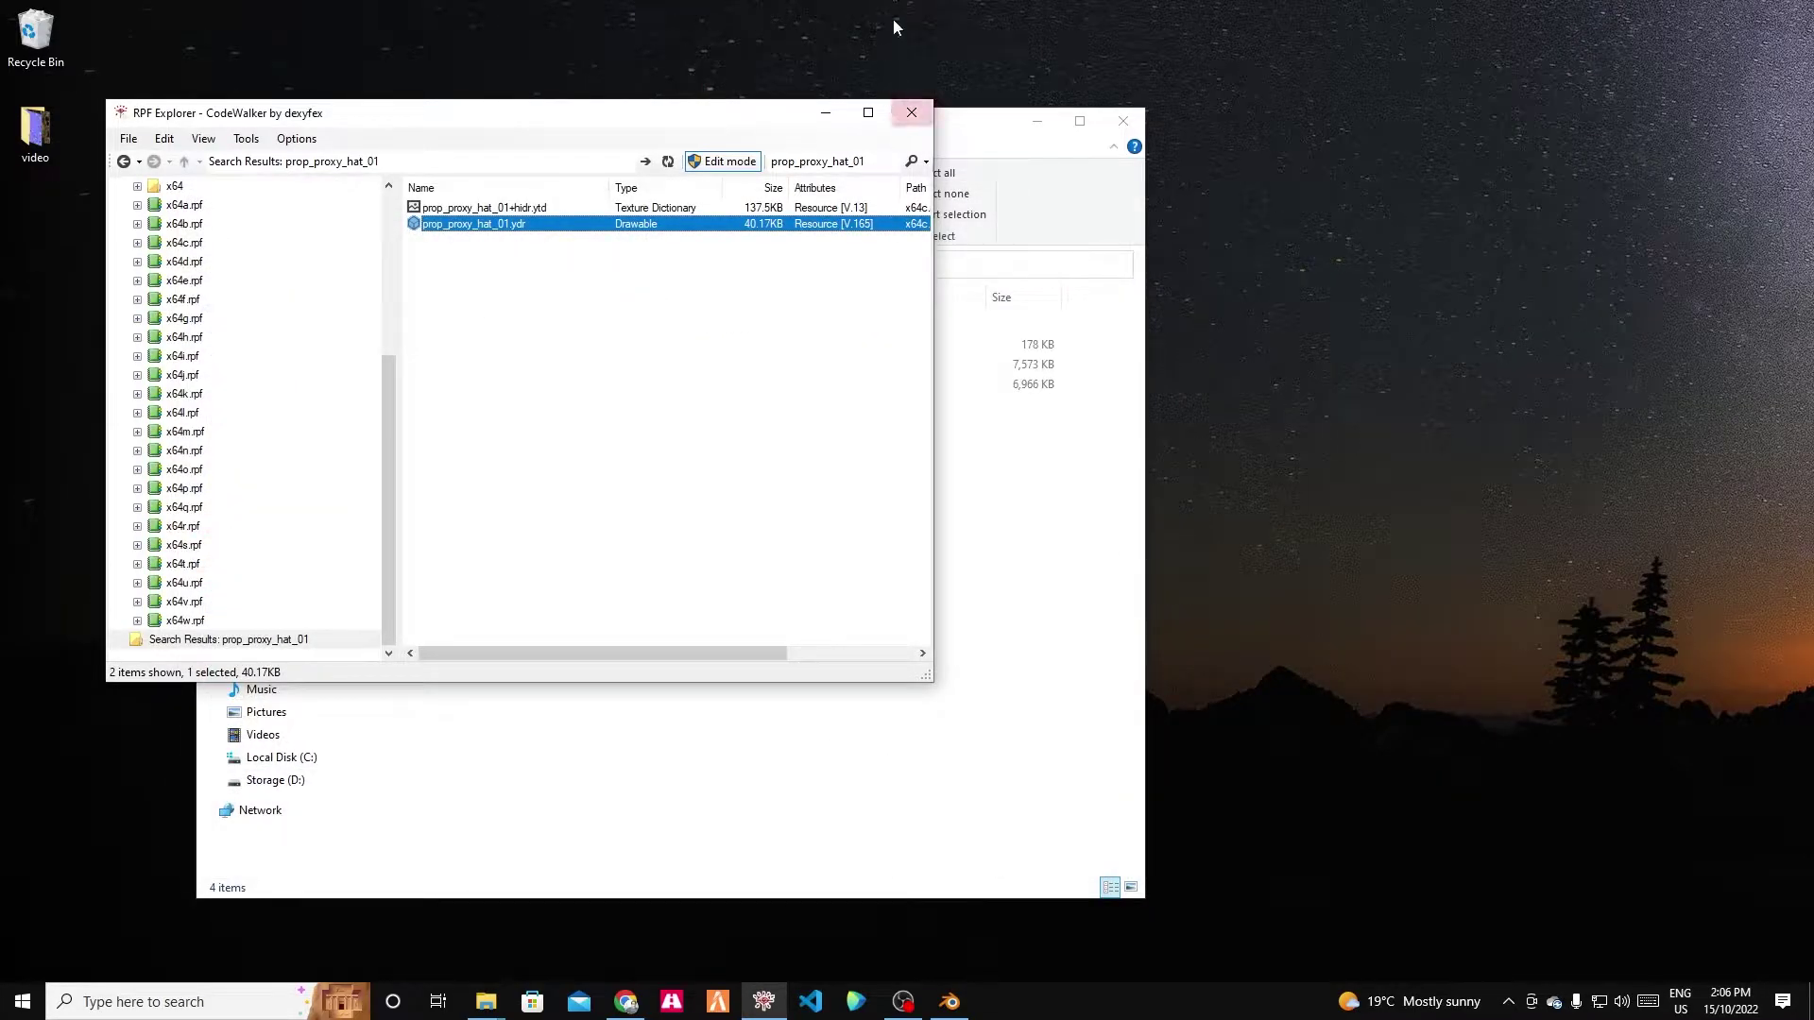
Close RPF Explorer and move the video folder window up and right.
click(911, 112)
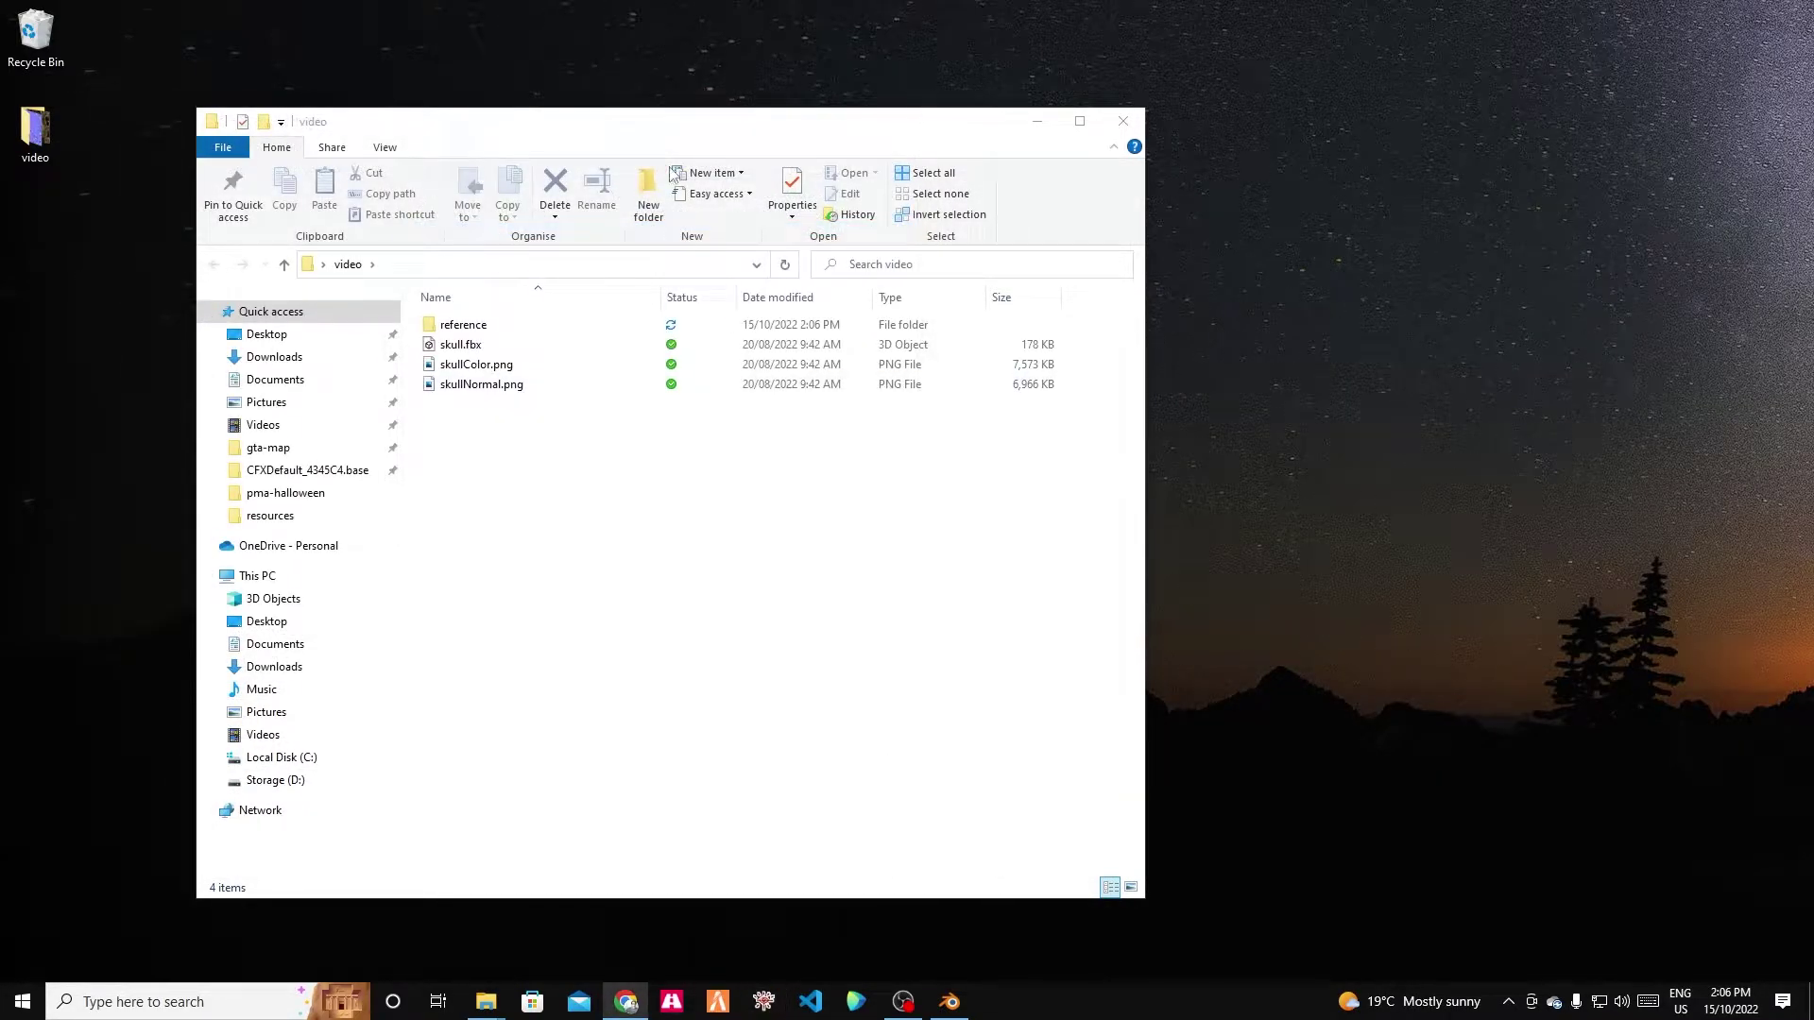
drag(696, 133, 972, 76)
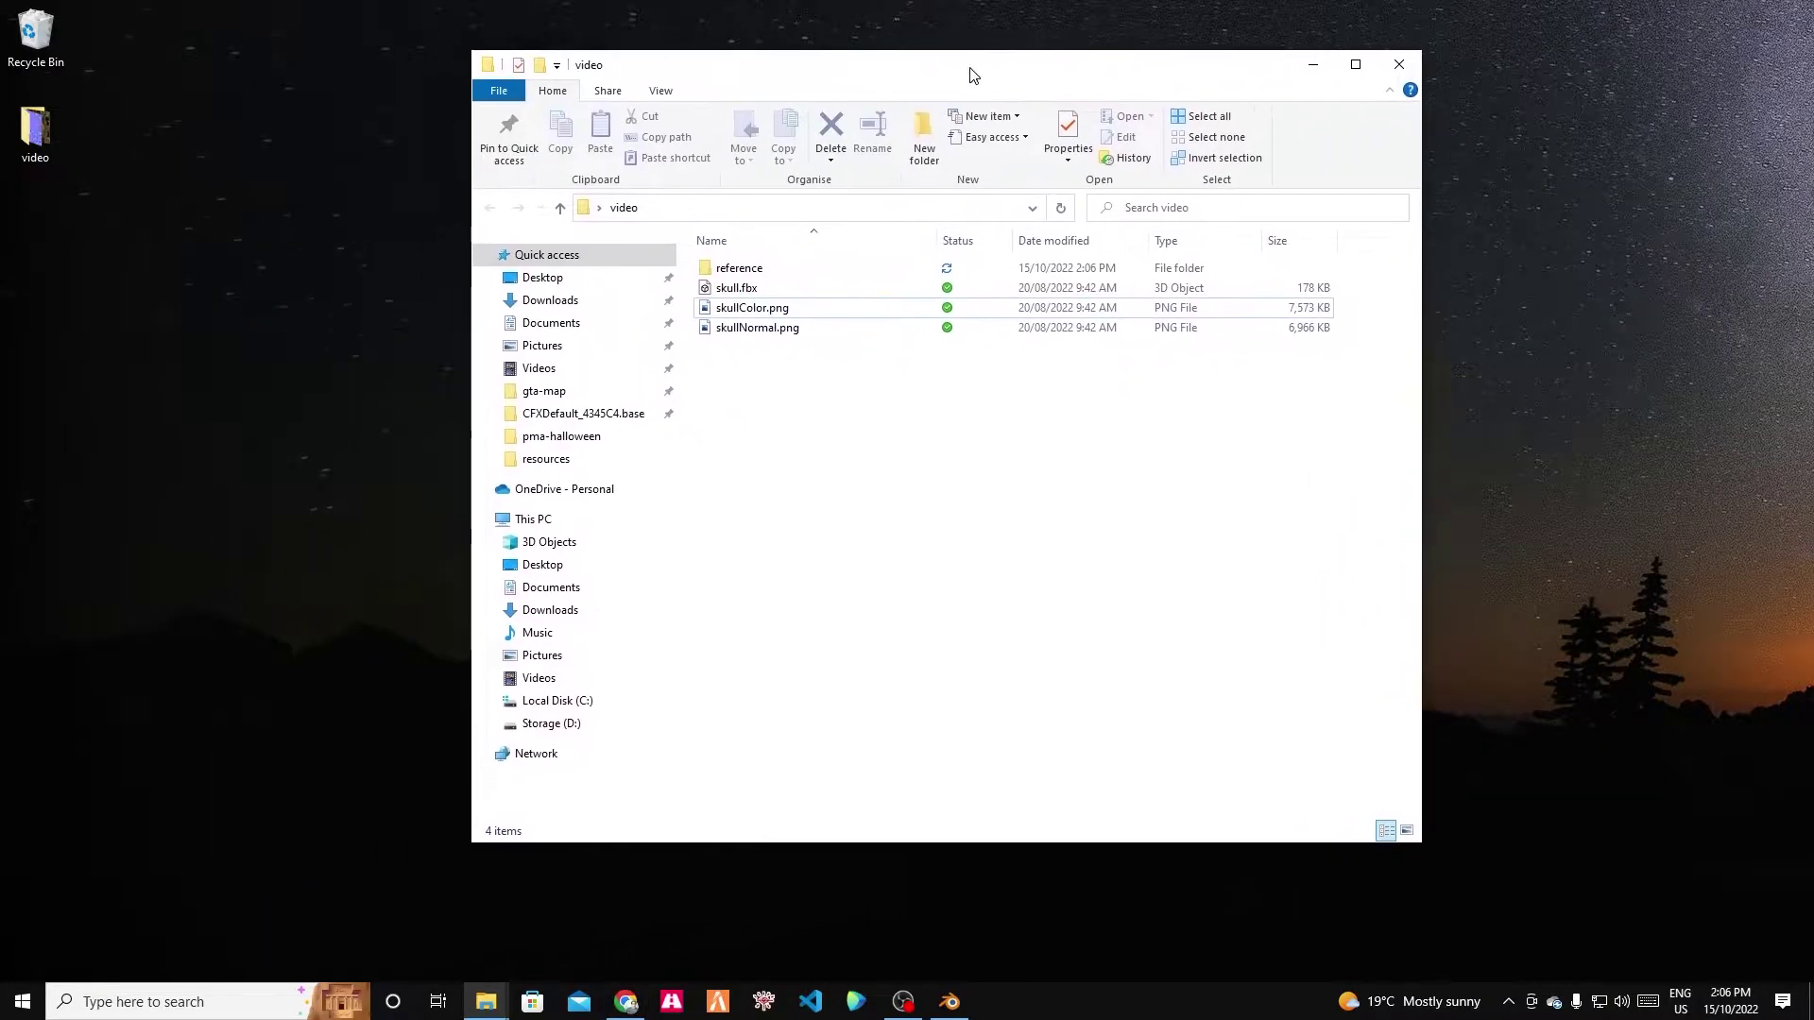
drag(751, 356, 725, 318)
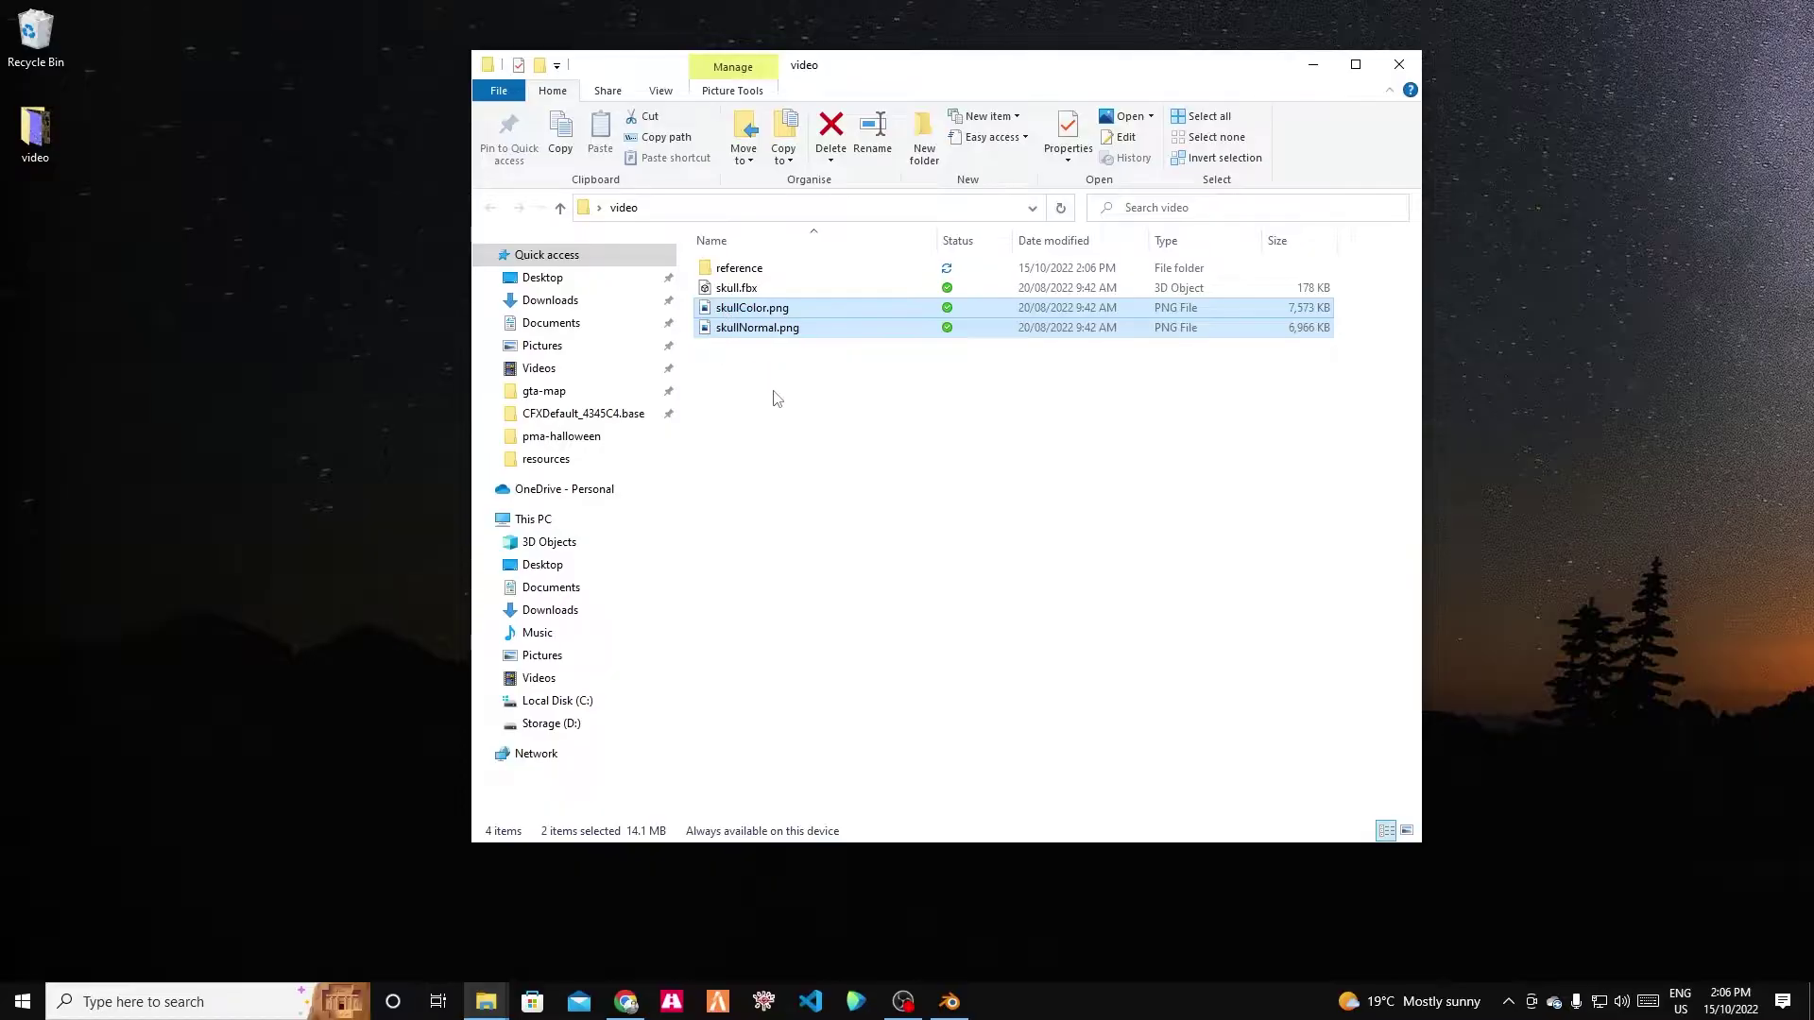
mouse_move(767, 384)
mouse_down()
mouse_move(728, 304)
mouse_move(764, 365)
mouse_up()
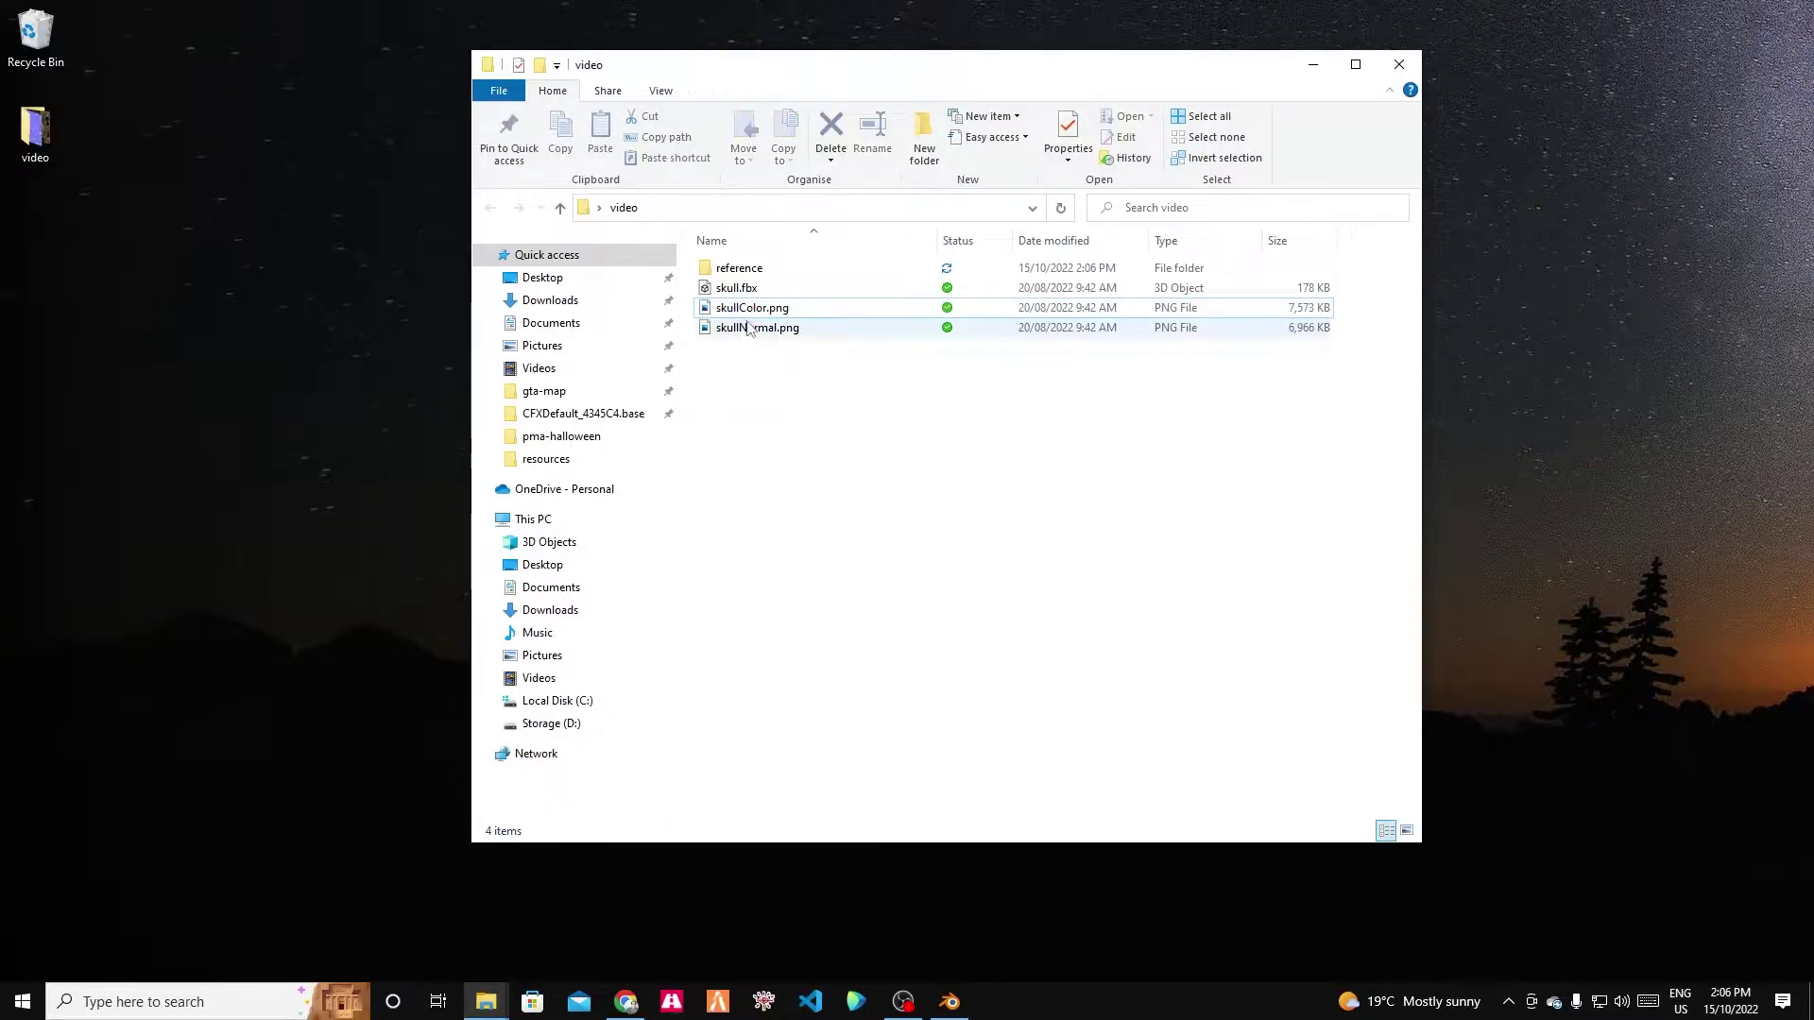
Open skullColor.png from the video folder in paint.net.
right_click(746, 311)
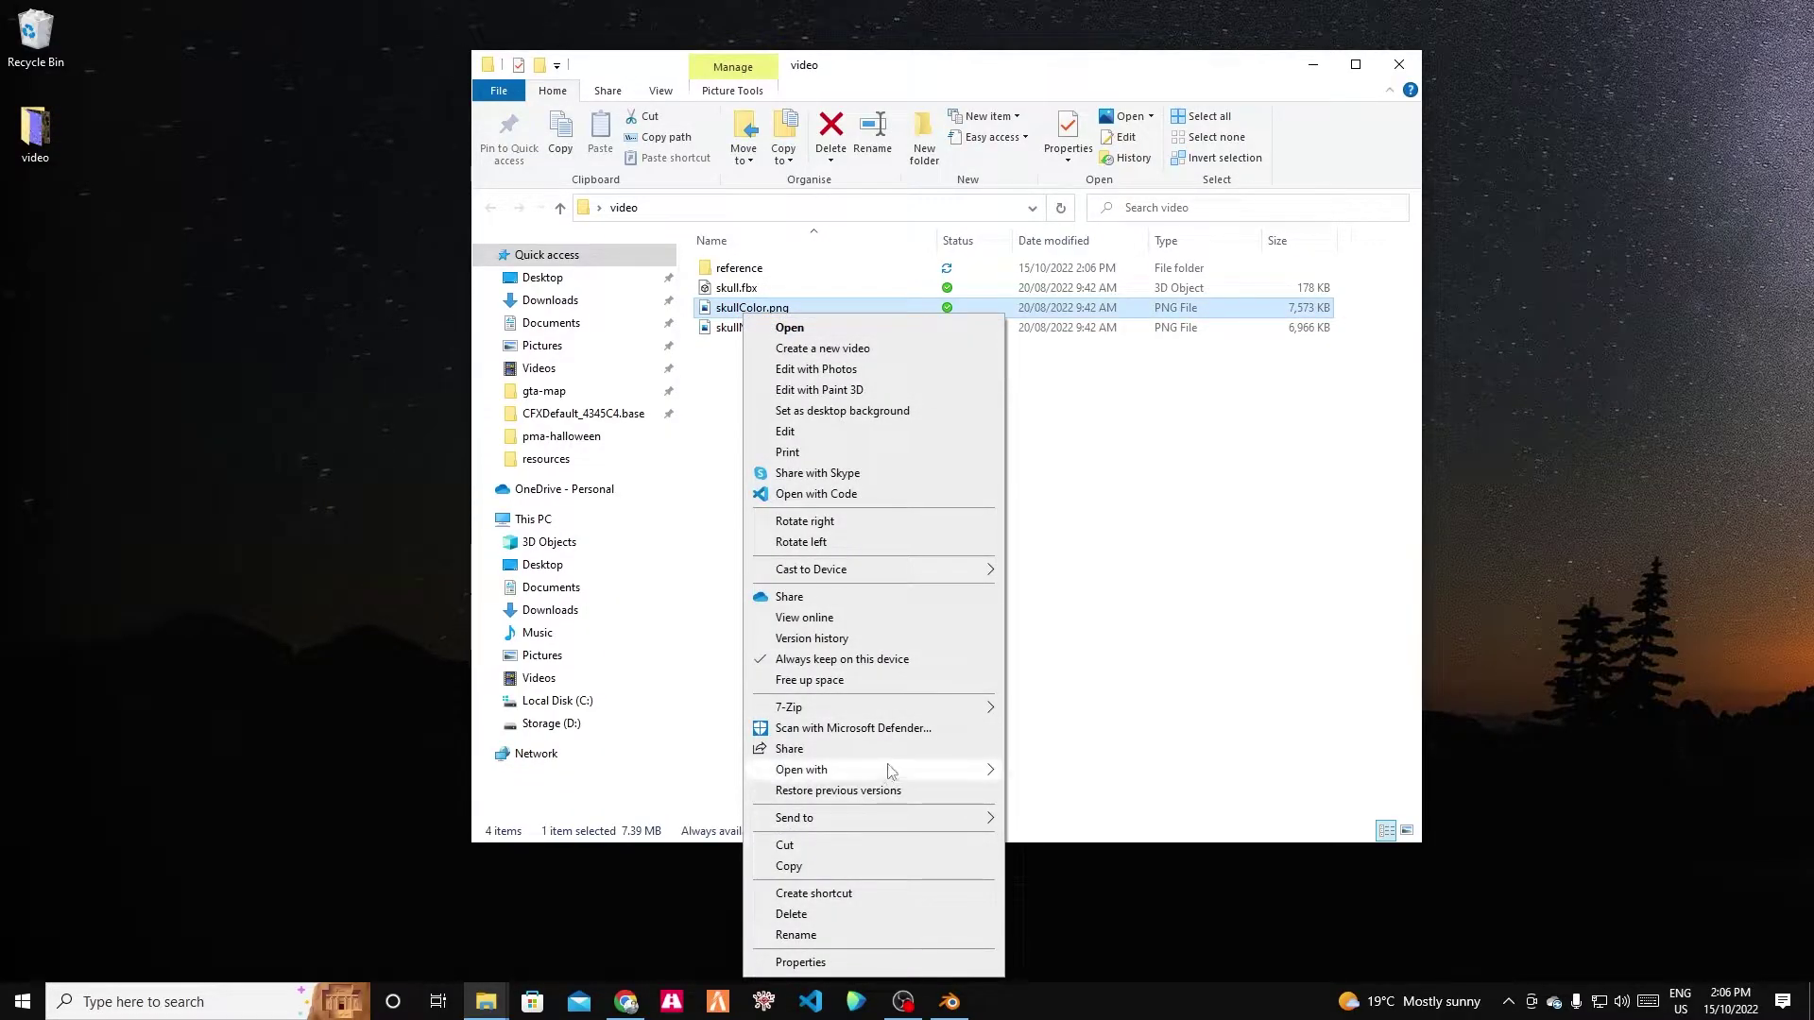
mouse_move(891, 771)
click(1071, 839)
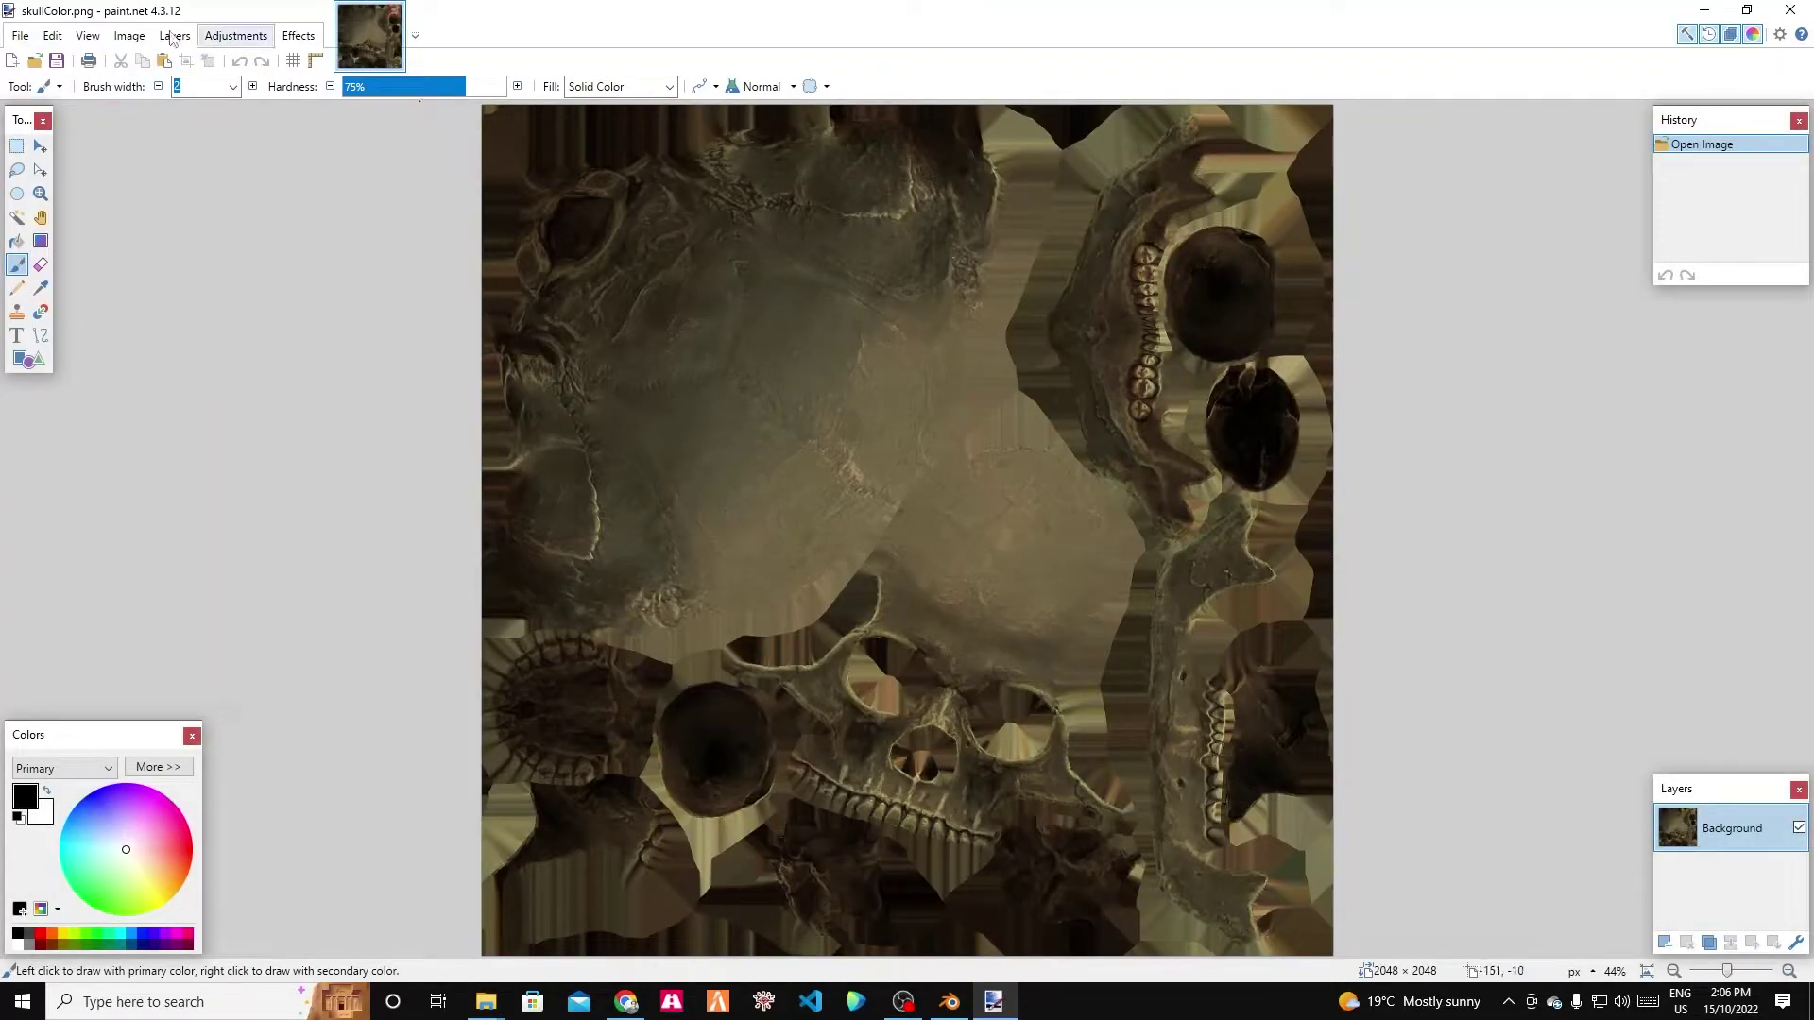
Resize the skull colour texture to 1024 × 1024.
click(129, 34)
click(170, 88)
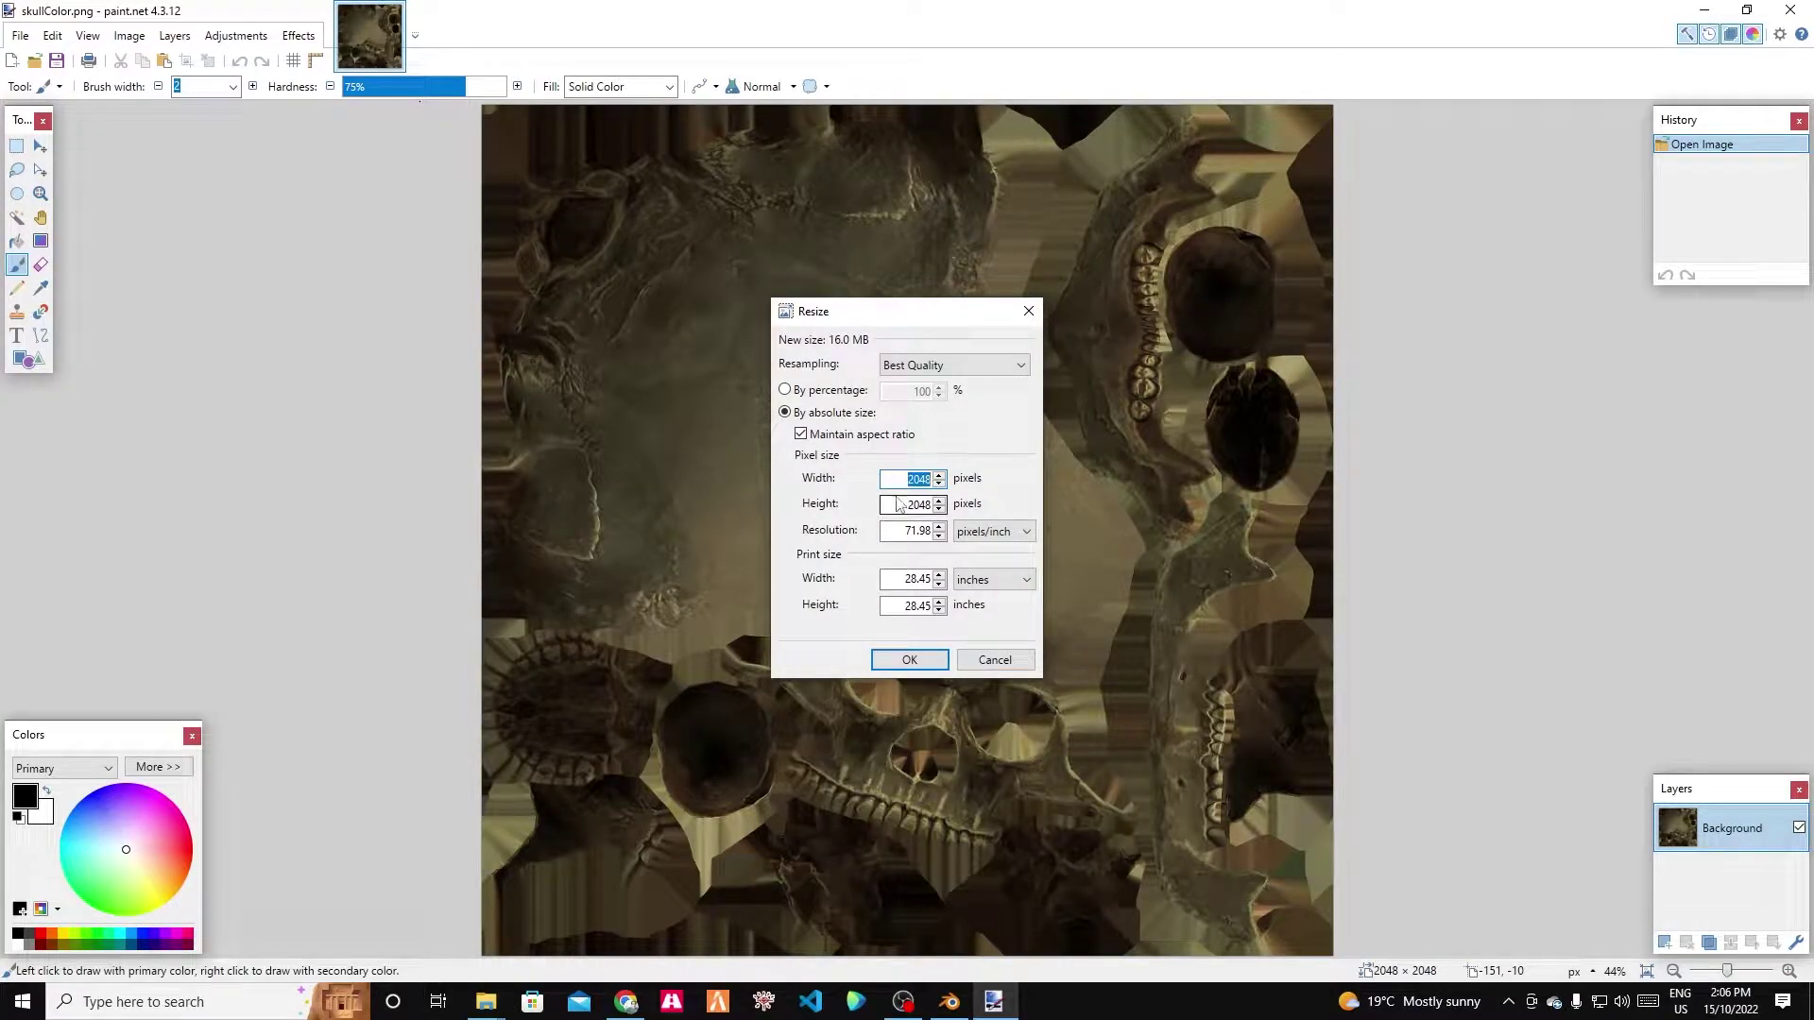
text(102)
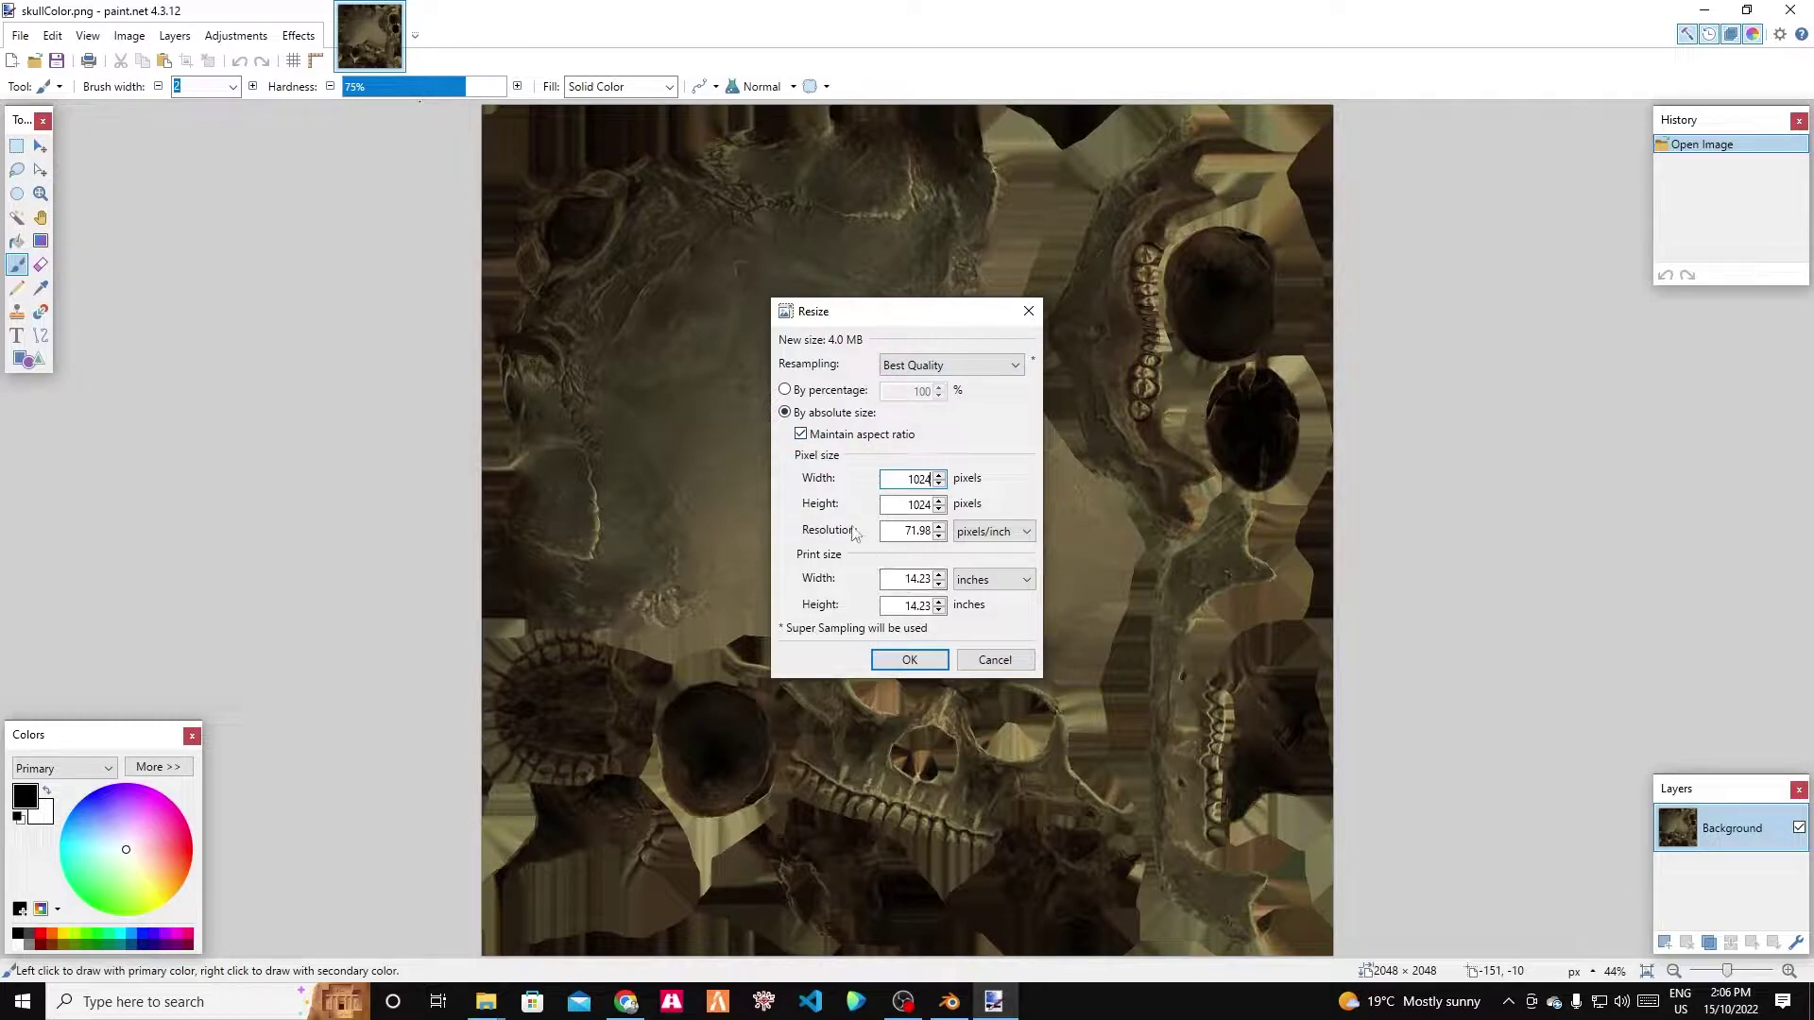
click(907, 659)
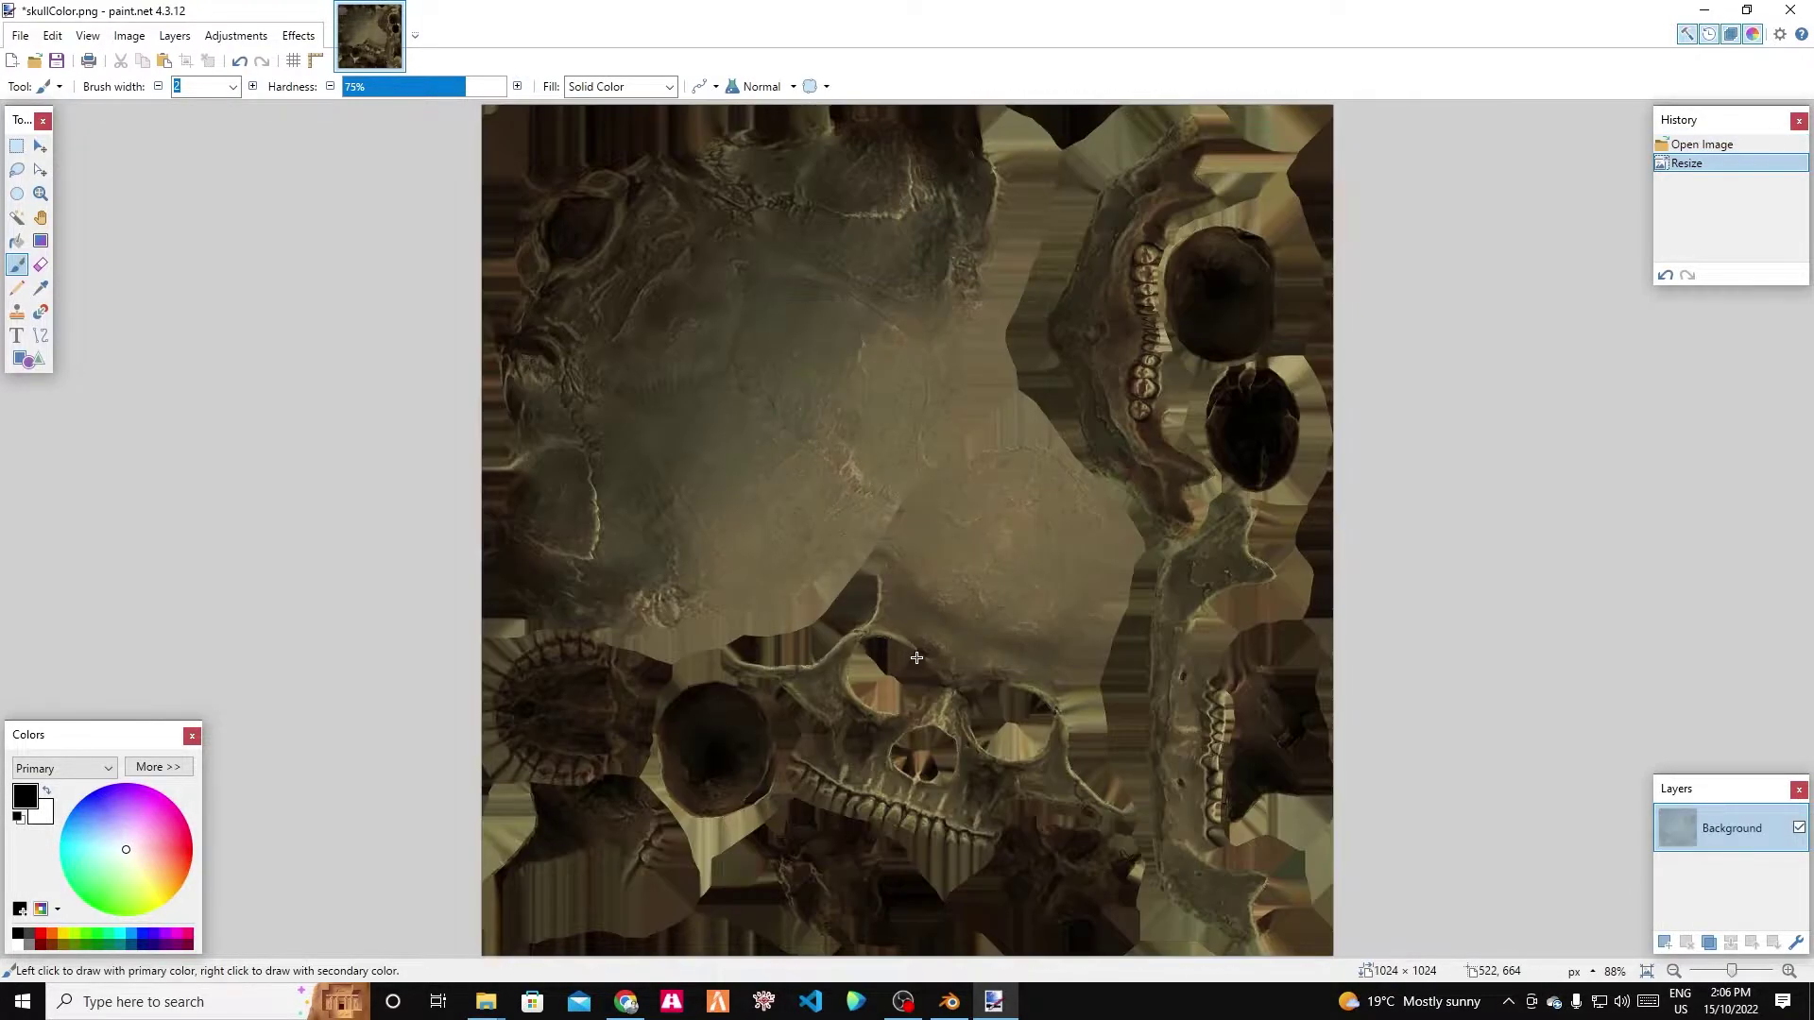
Save the texture as skullColor.dds with BC1 (Linear, DXT1) compression.
click(20, 35)
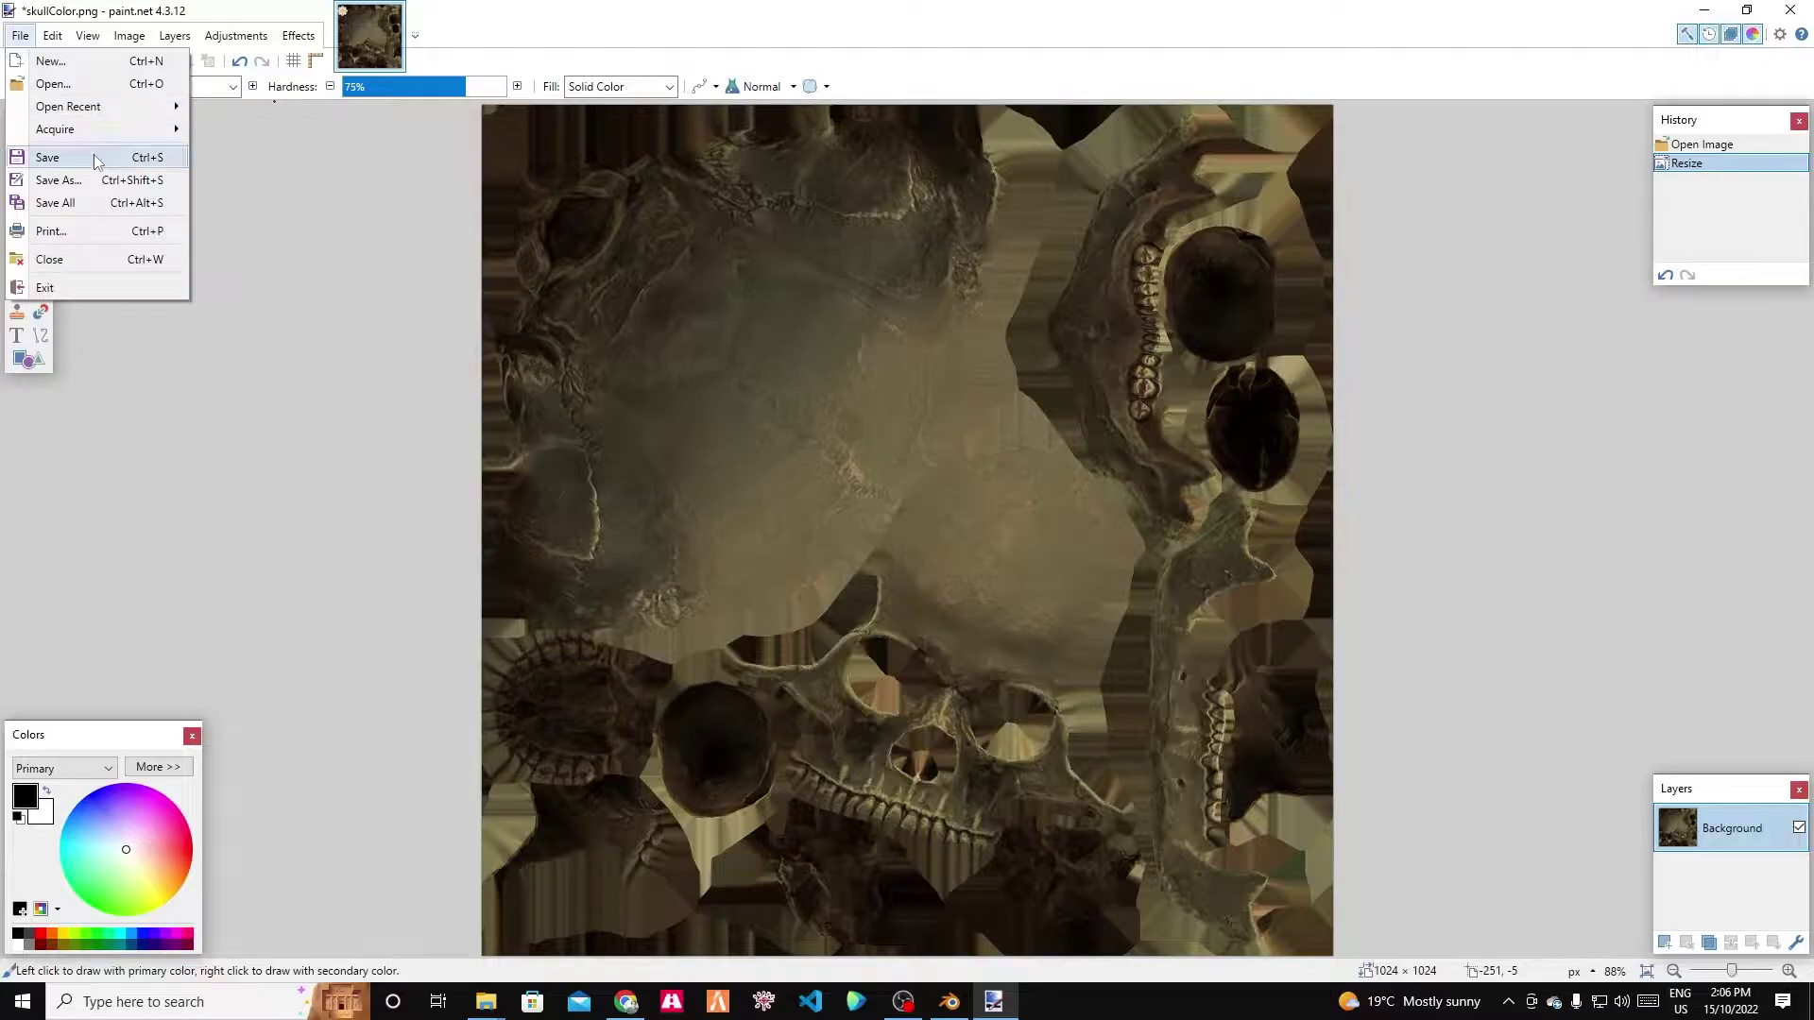
click(57, 178)
click(461, 587)
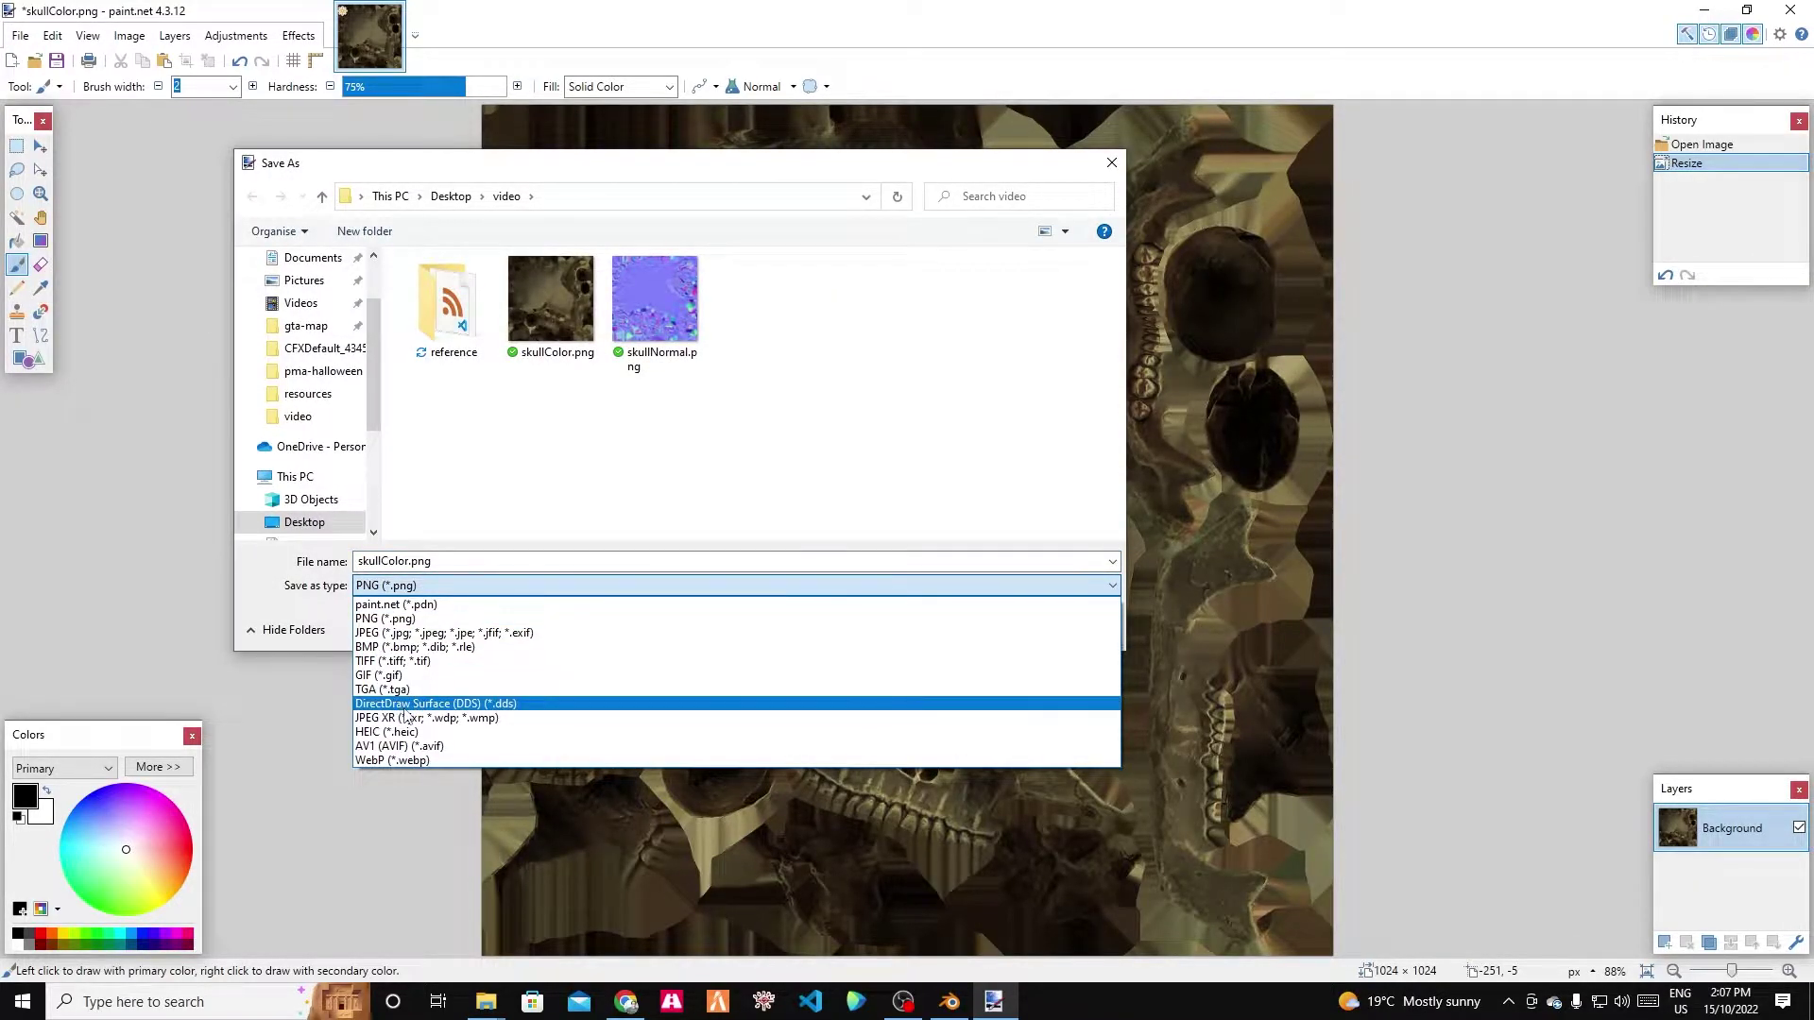
click(476, 703)
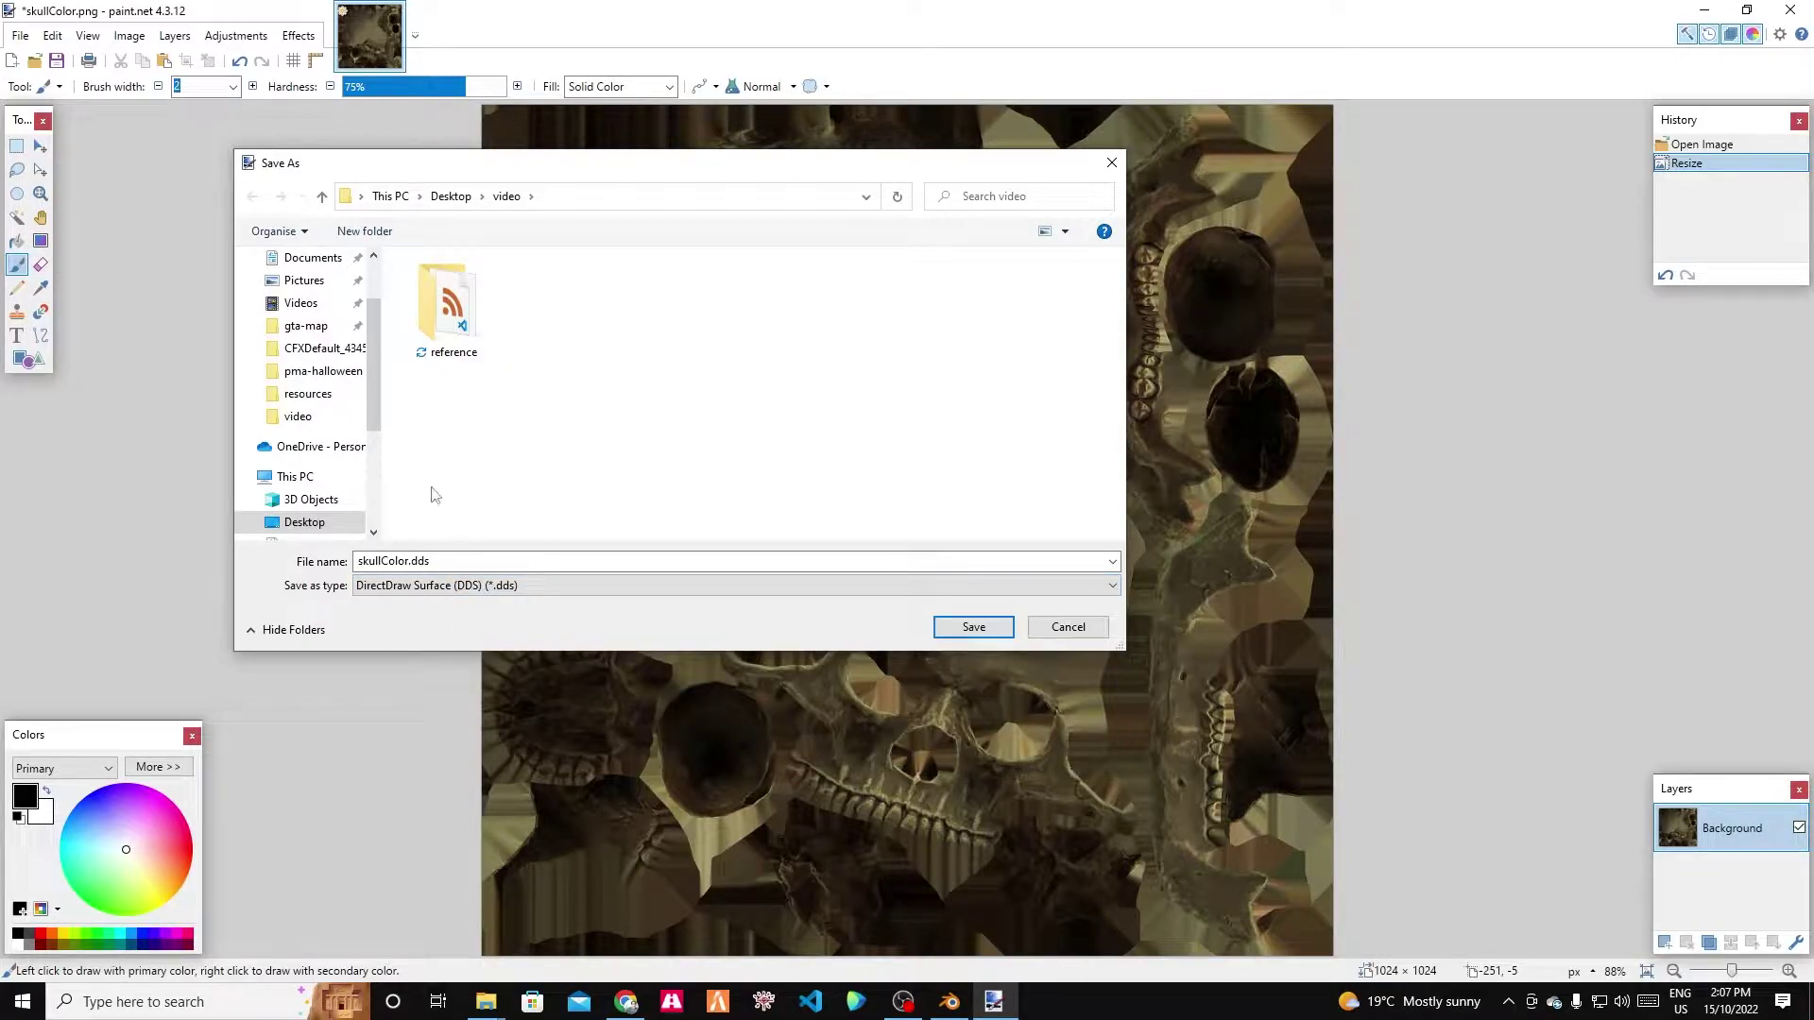
click(971, 629)
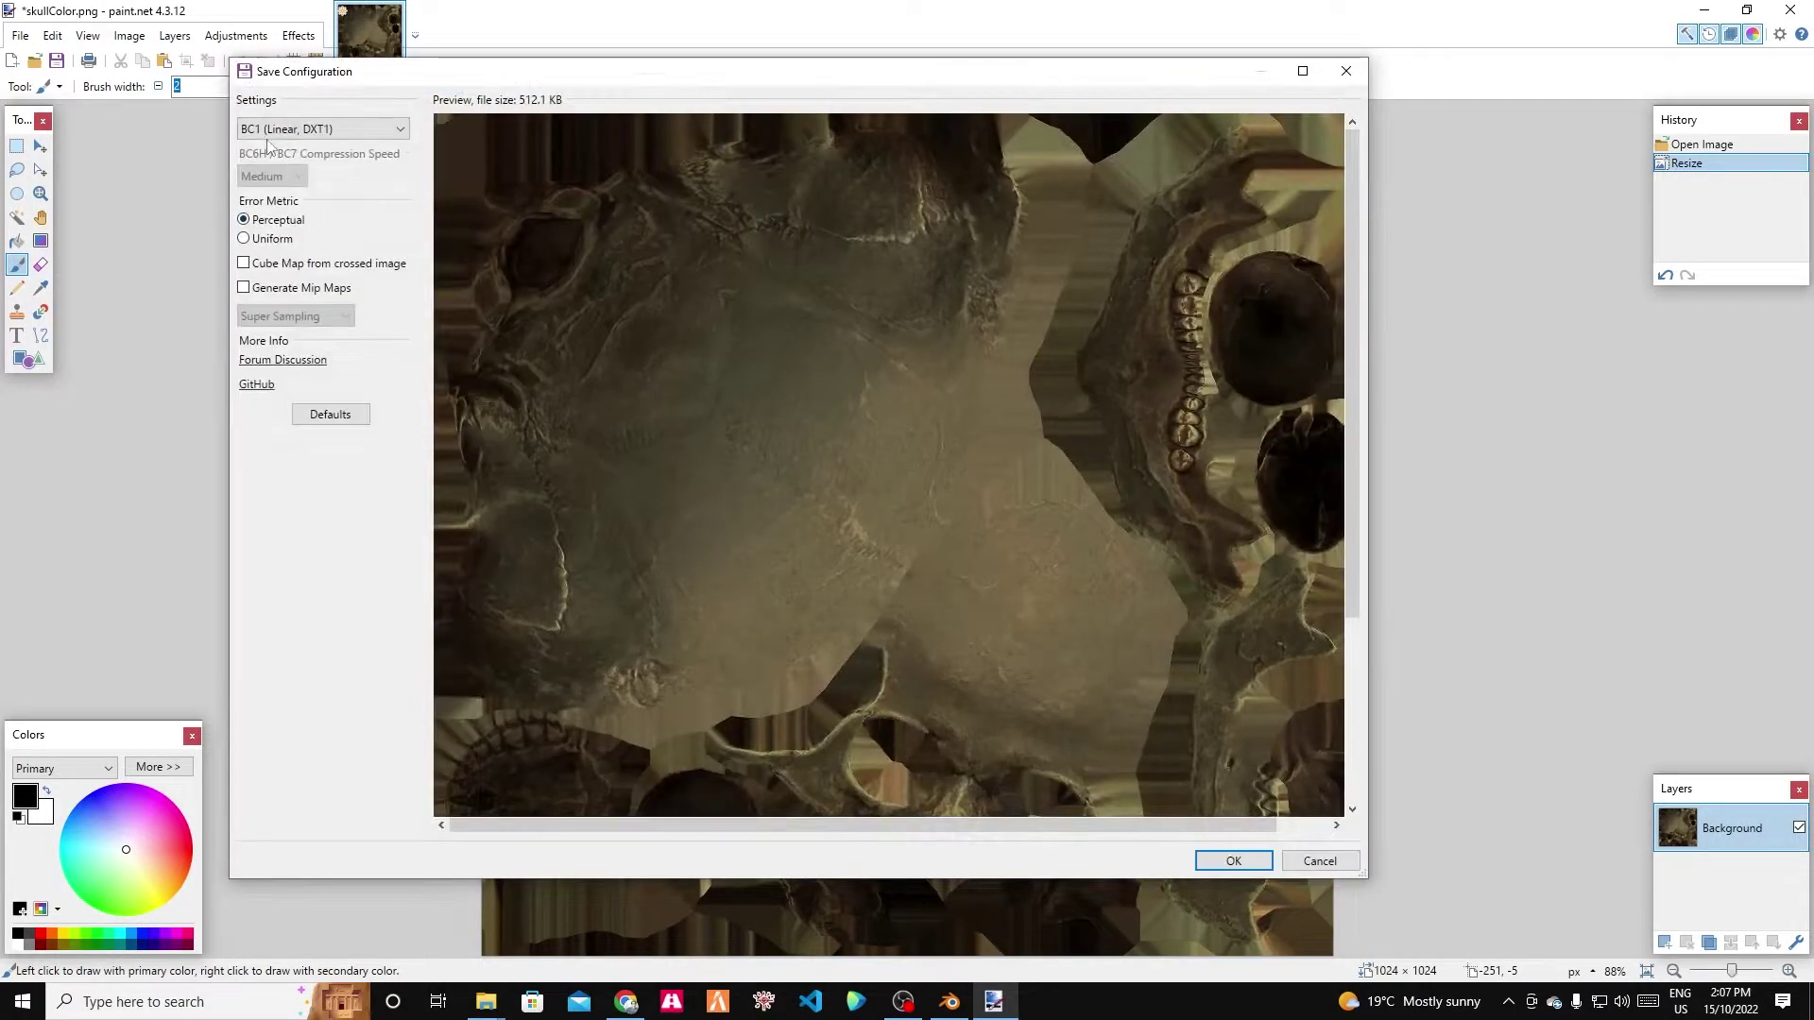
click(369, 130)
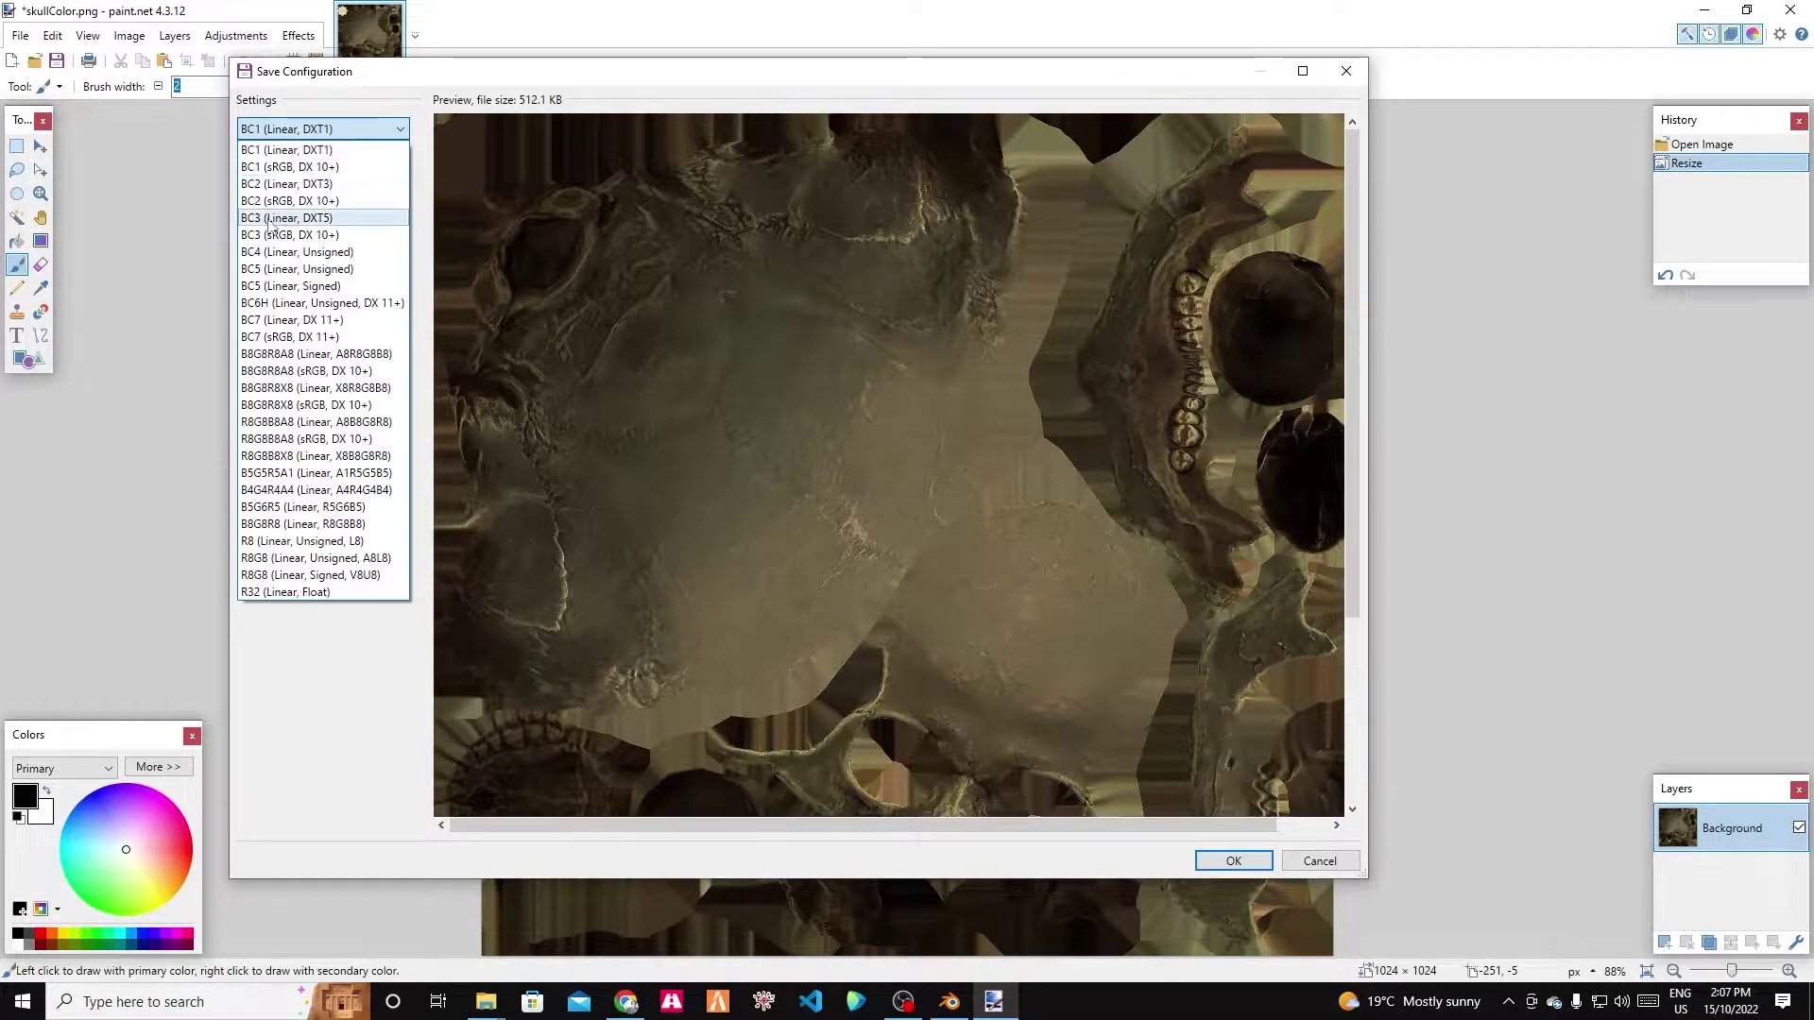
click(309, 152)
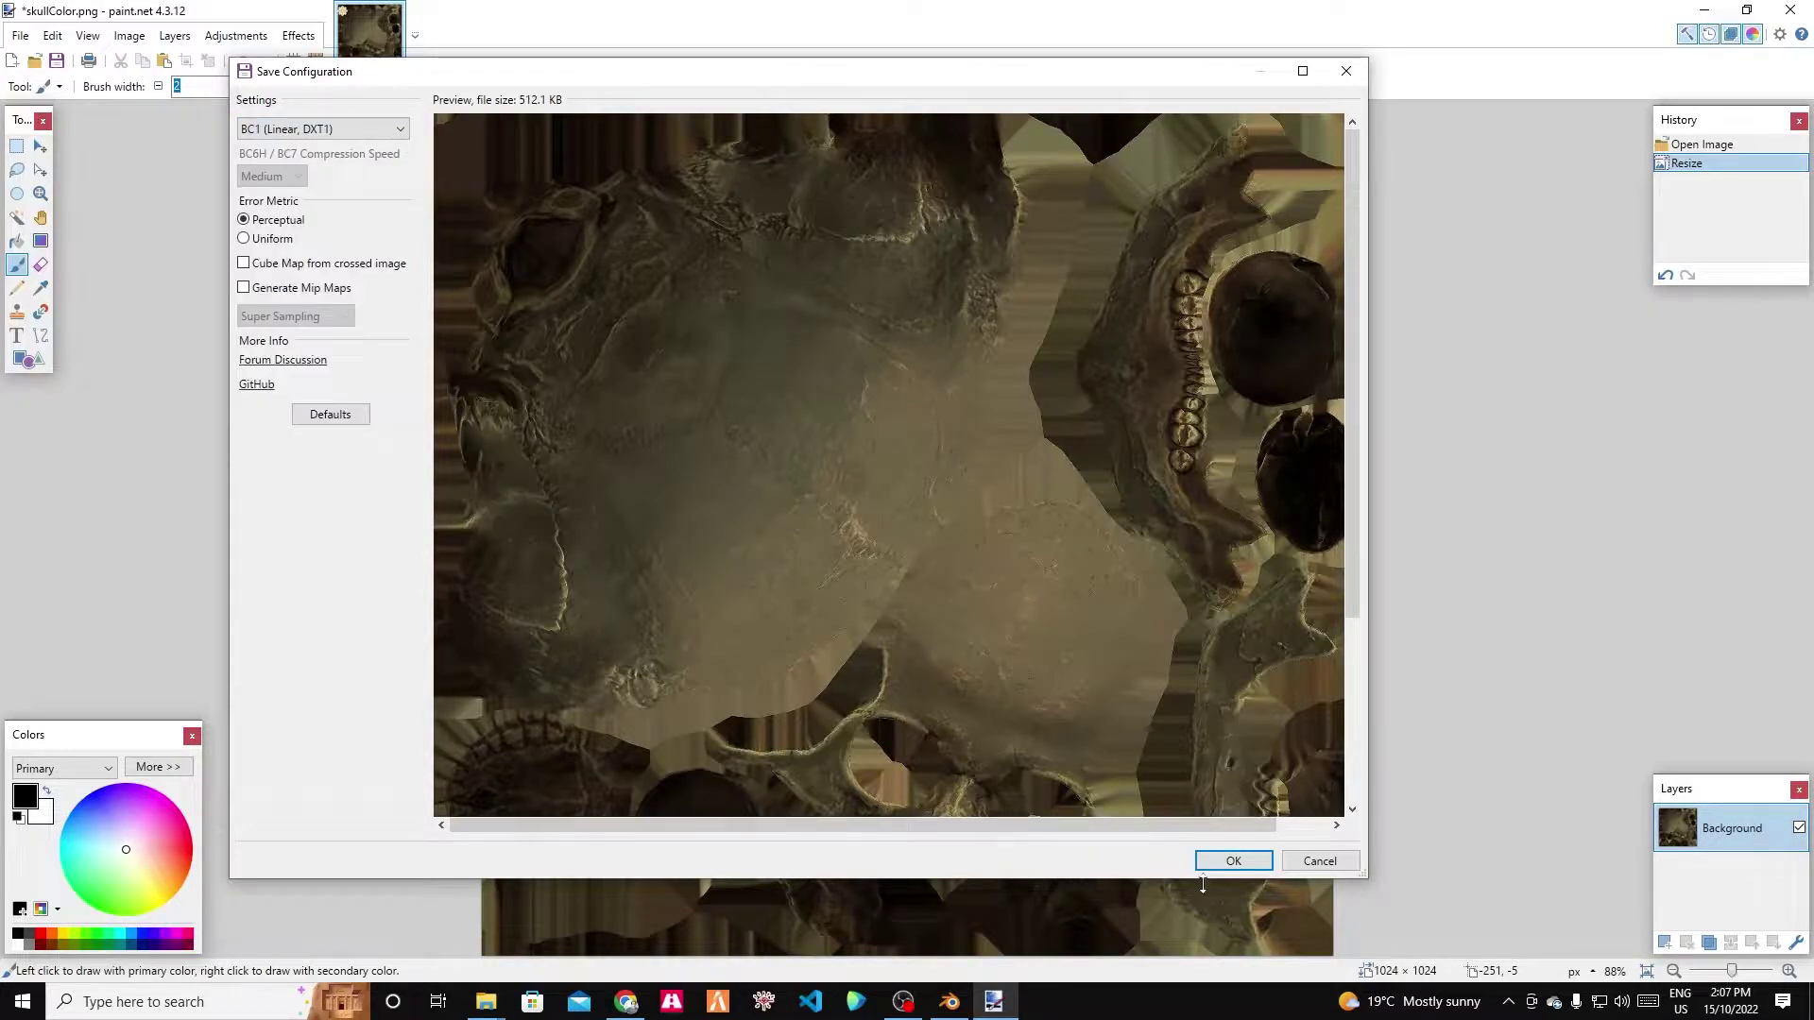
click(1223, 860)
click(21, 35)
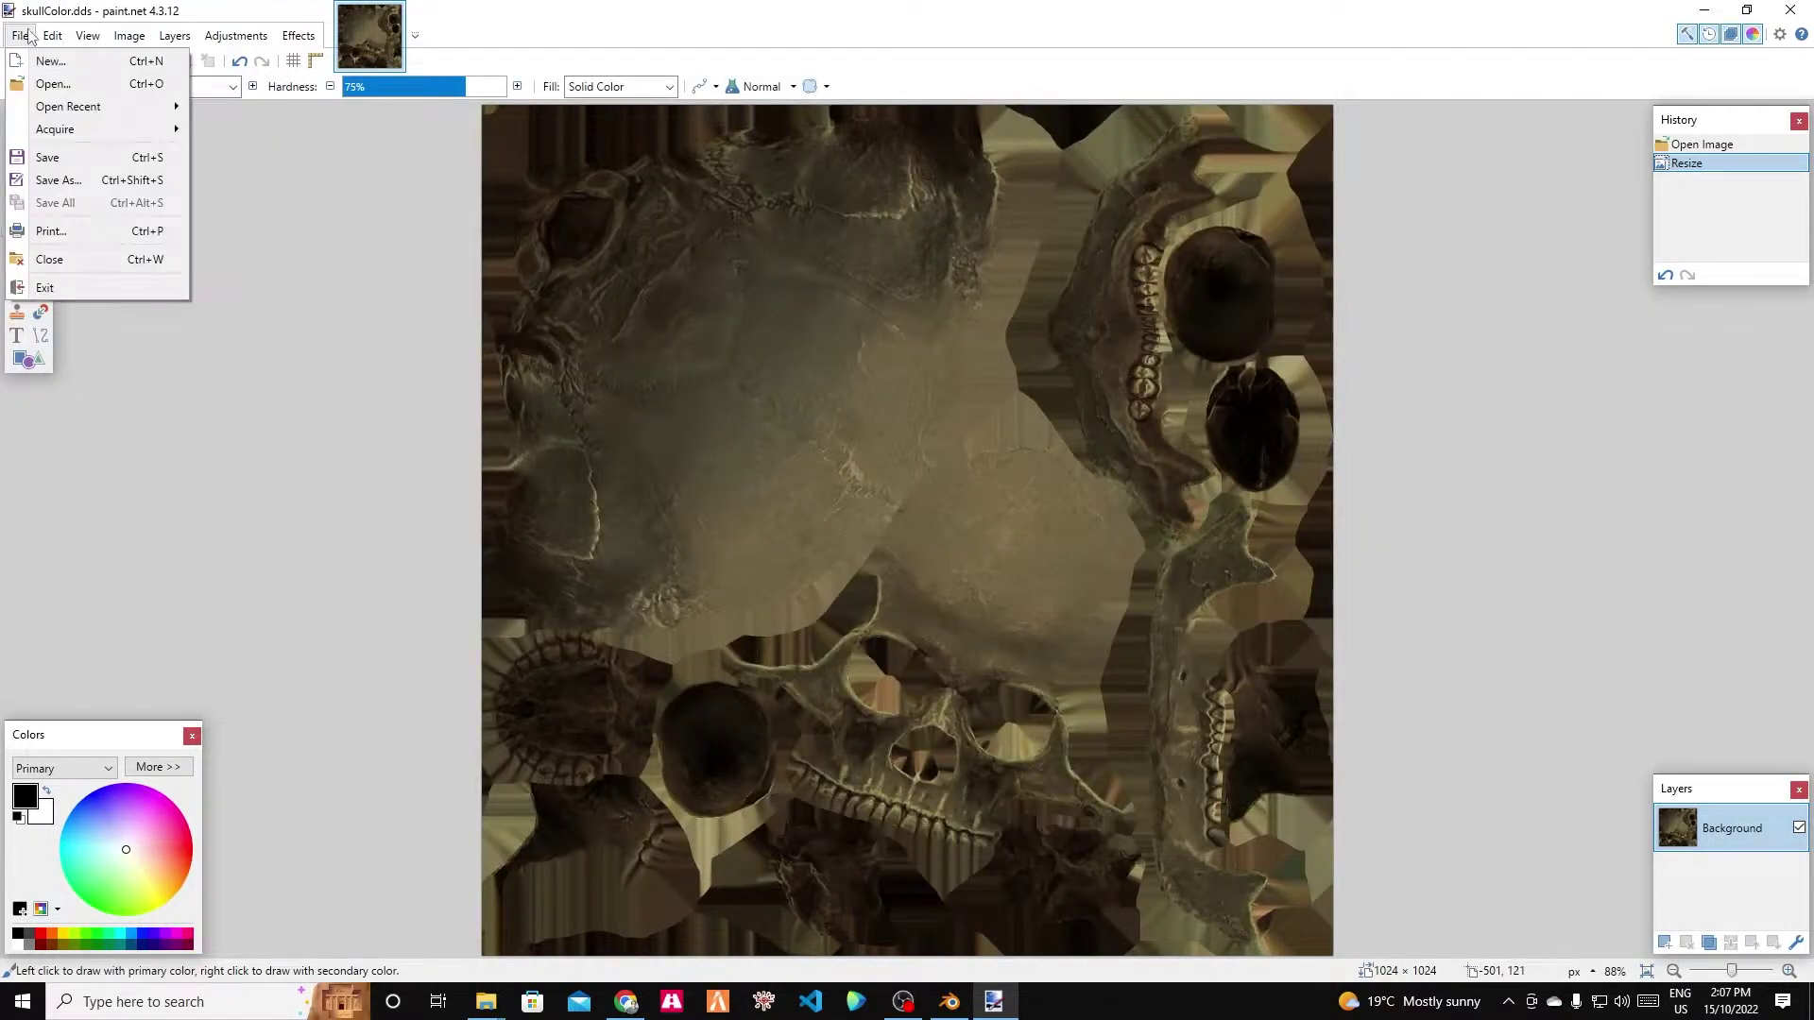
Open the skullNormal.png normal map in paint.net.
mouse_move(66, 109)
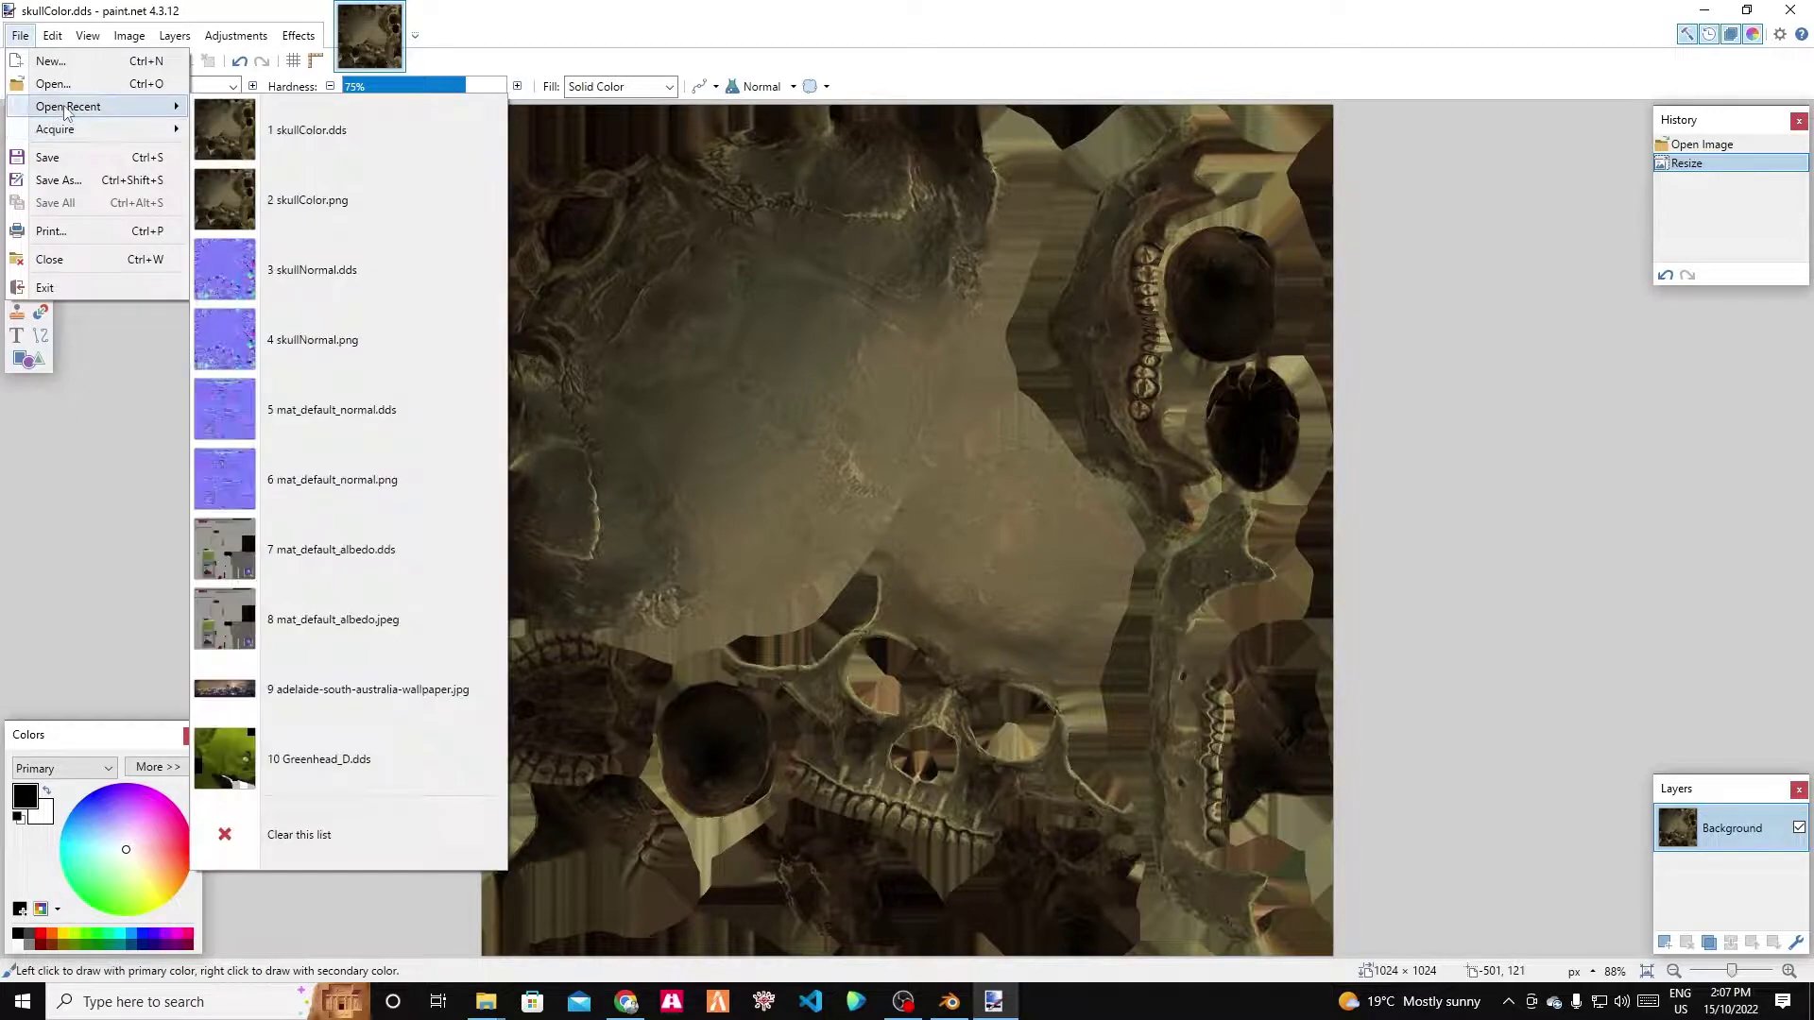
click(53, 83)
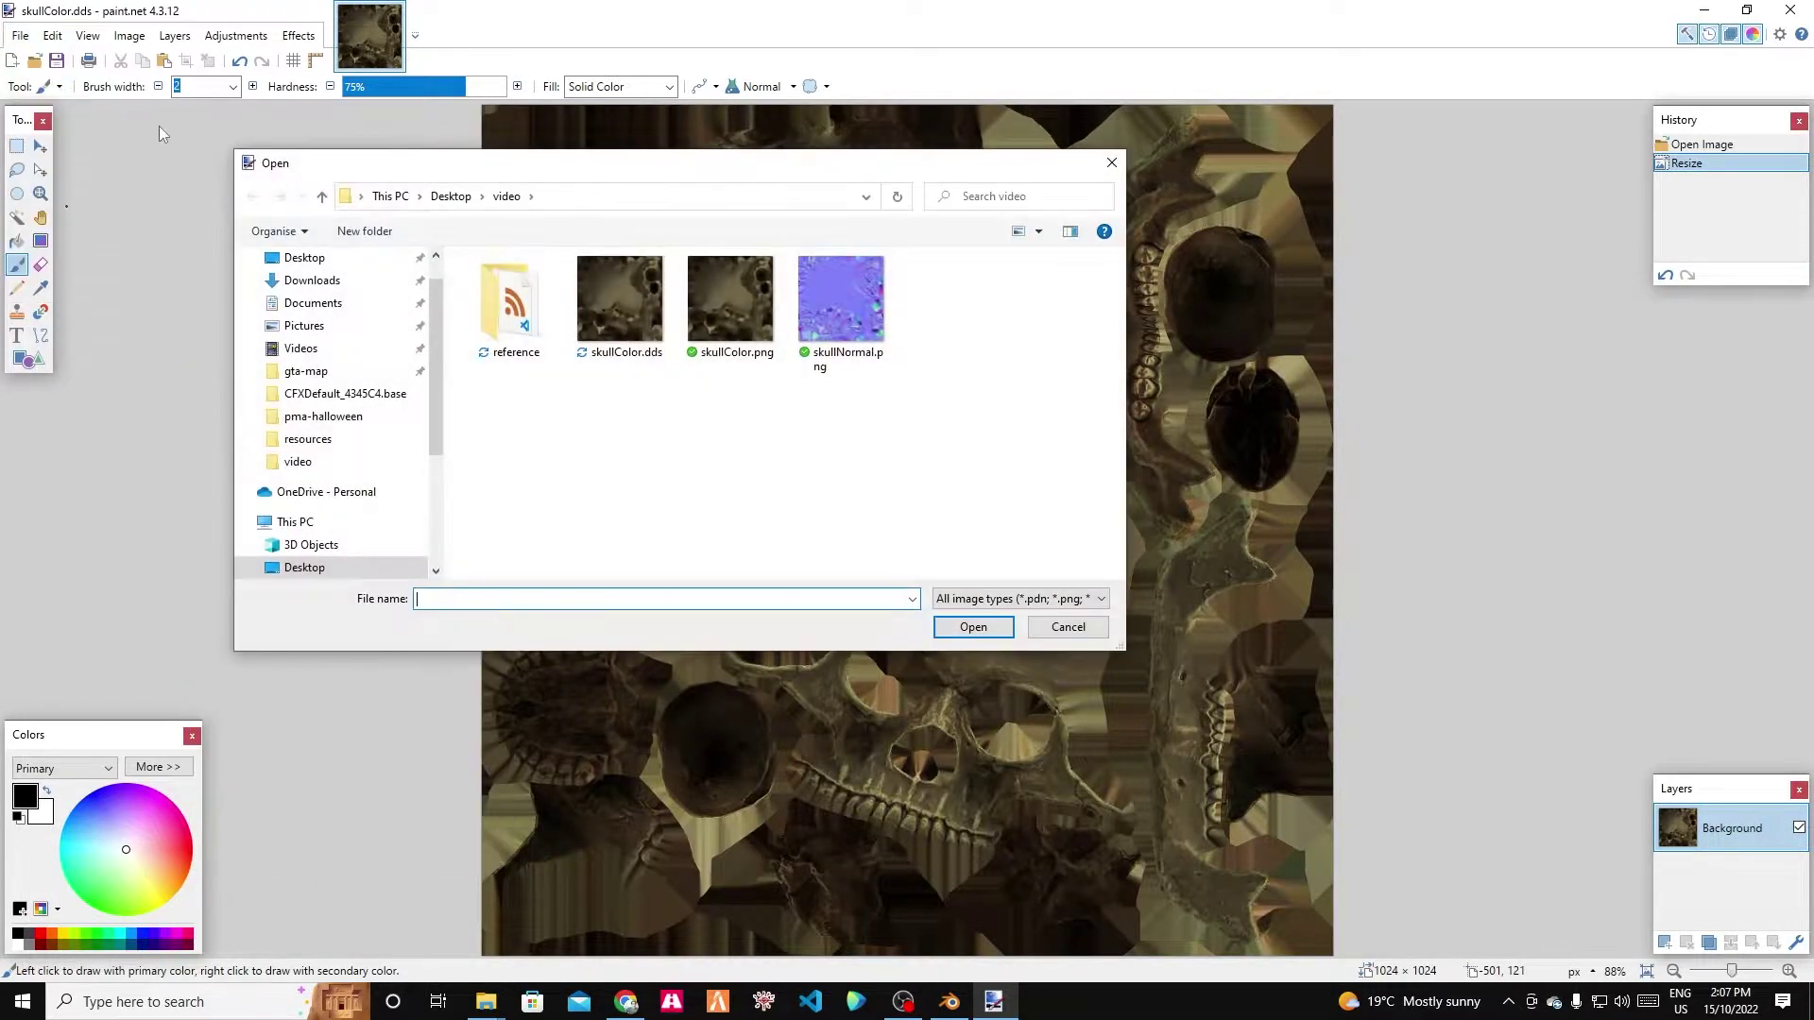
click(842, 300)
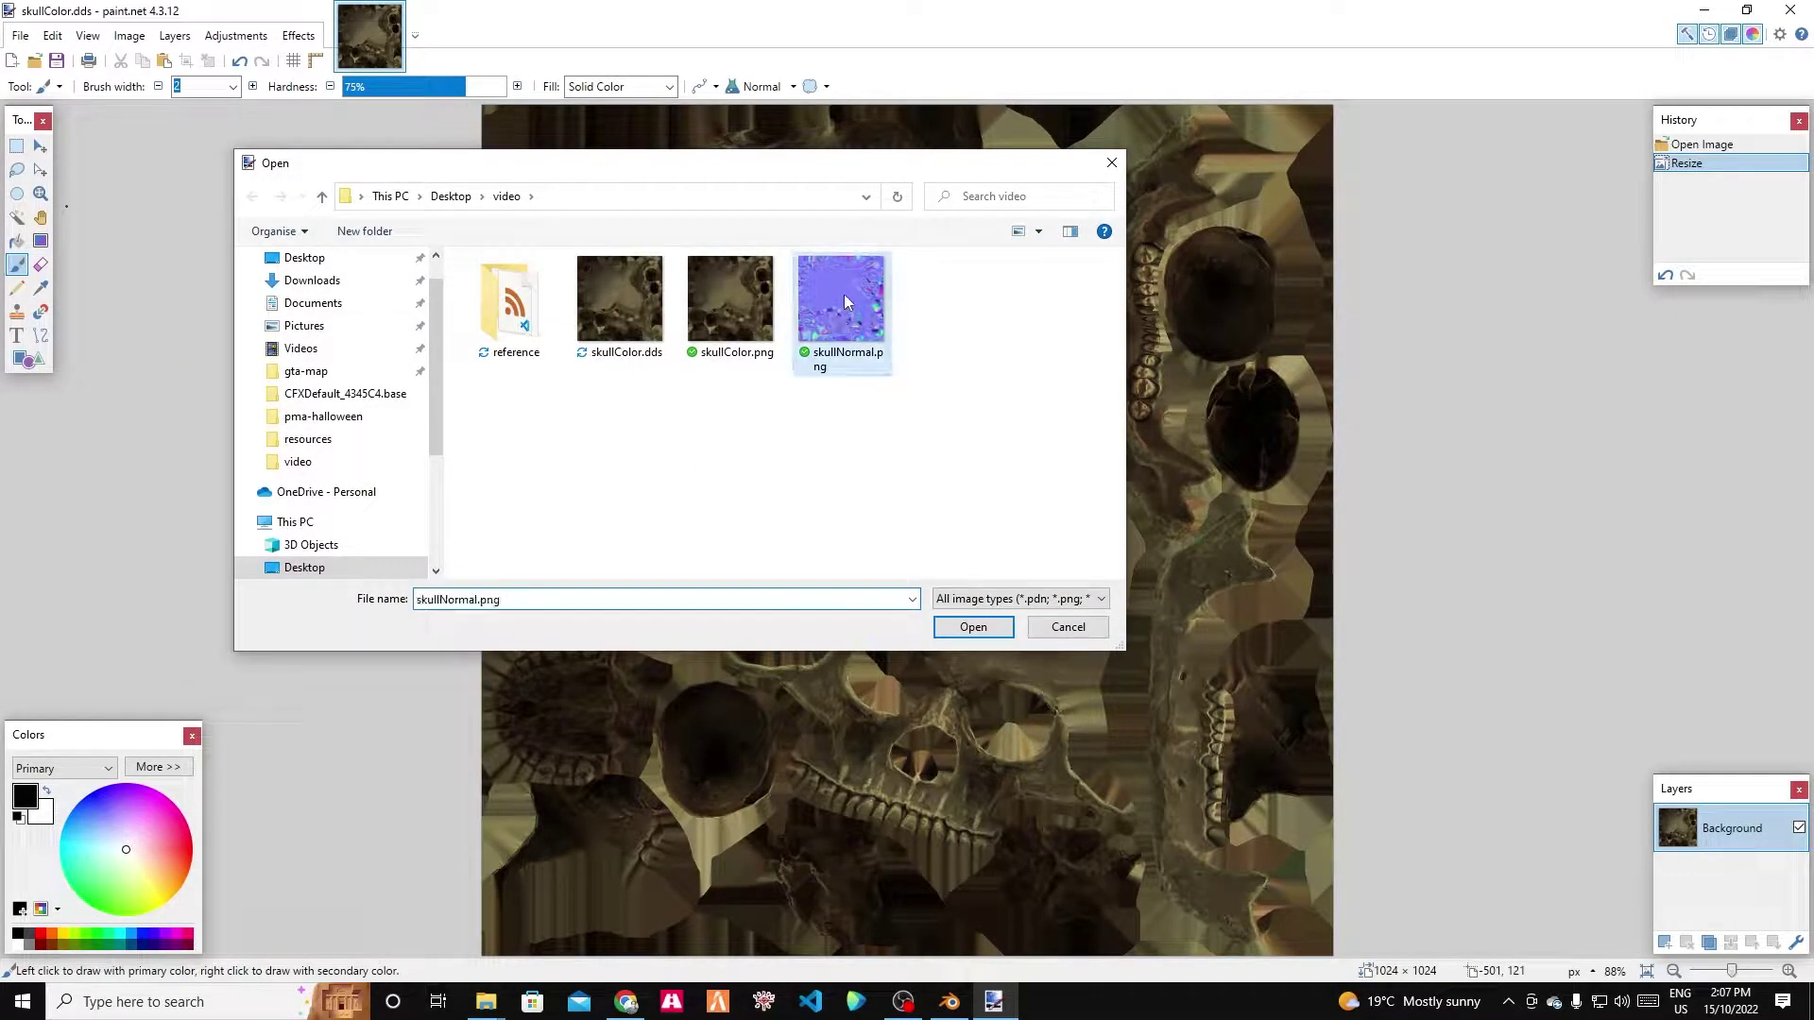
click(968, 626)
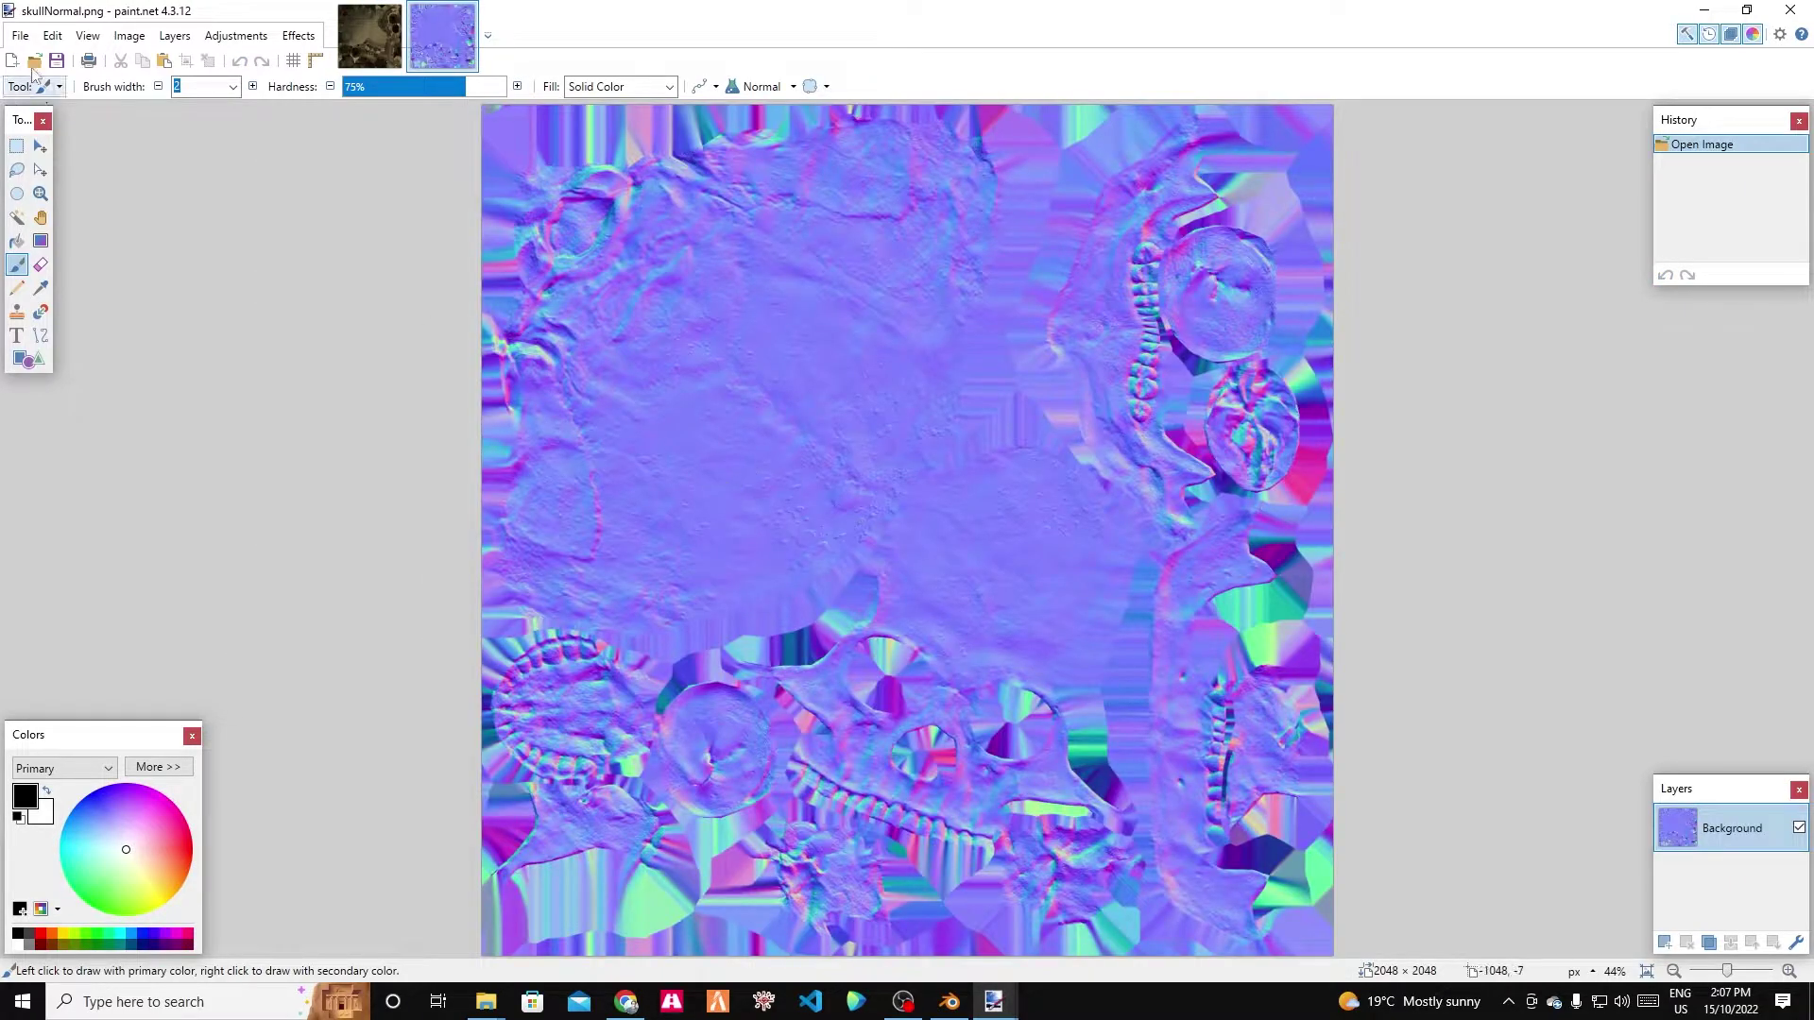
Resize the normal map to 1024 pixels wide.
click(130, 36)
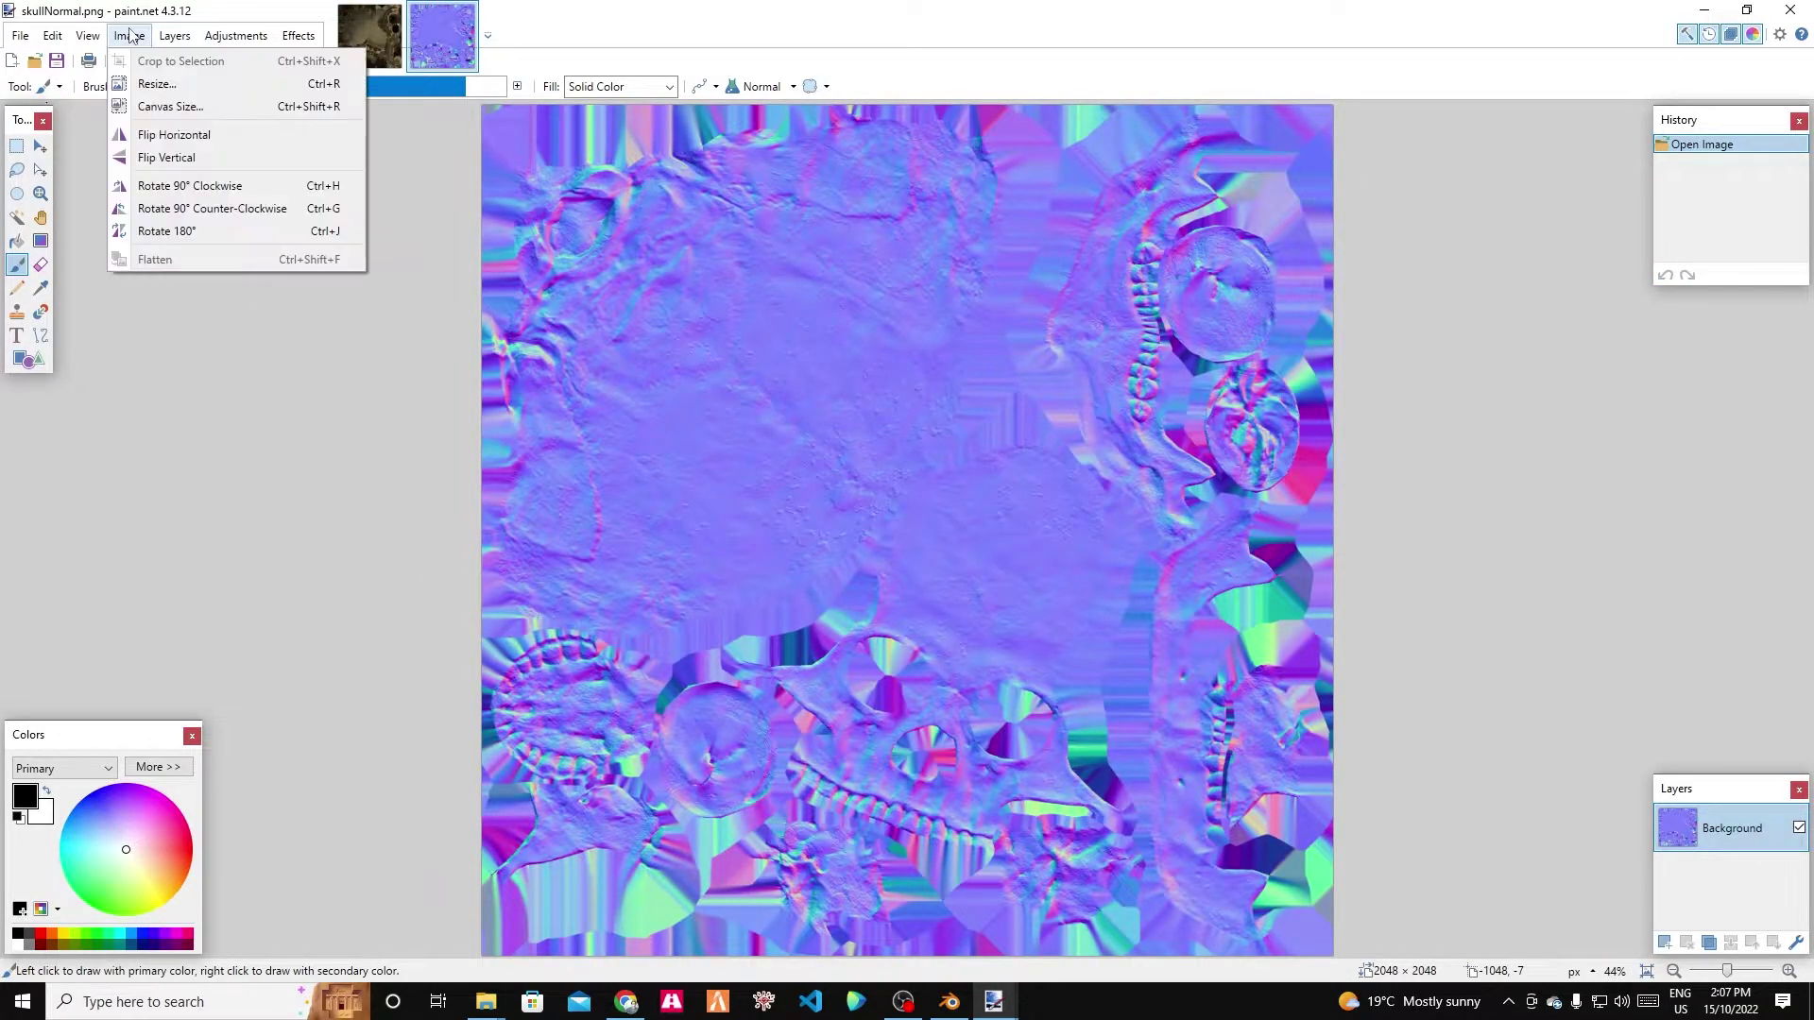
click(157, 85)
text(1024)
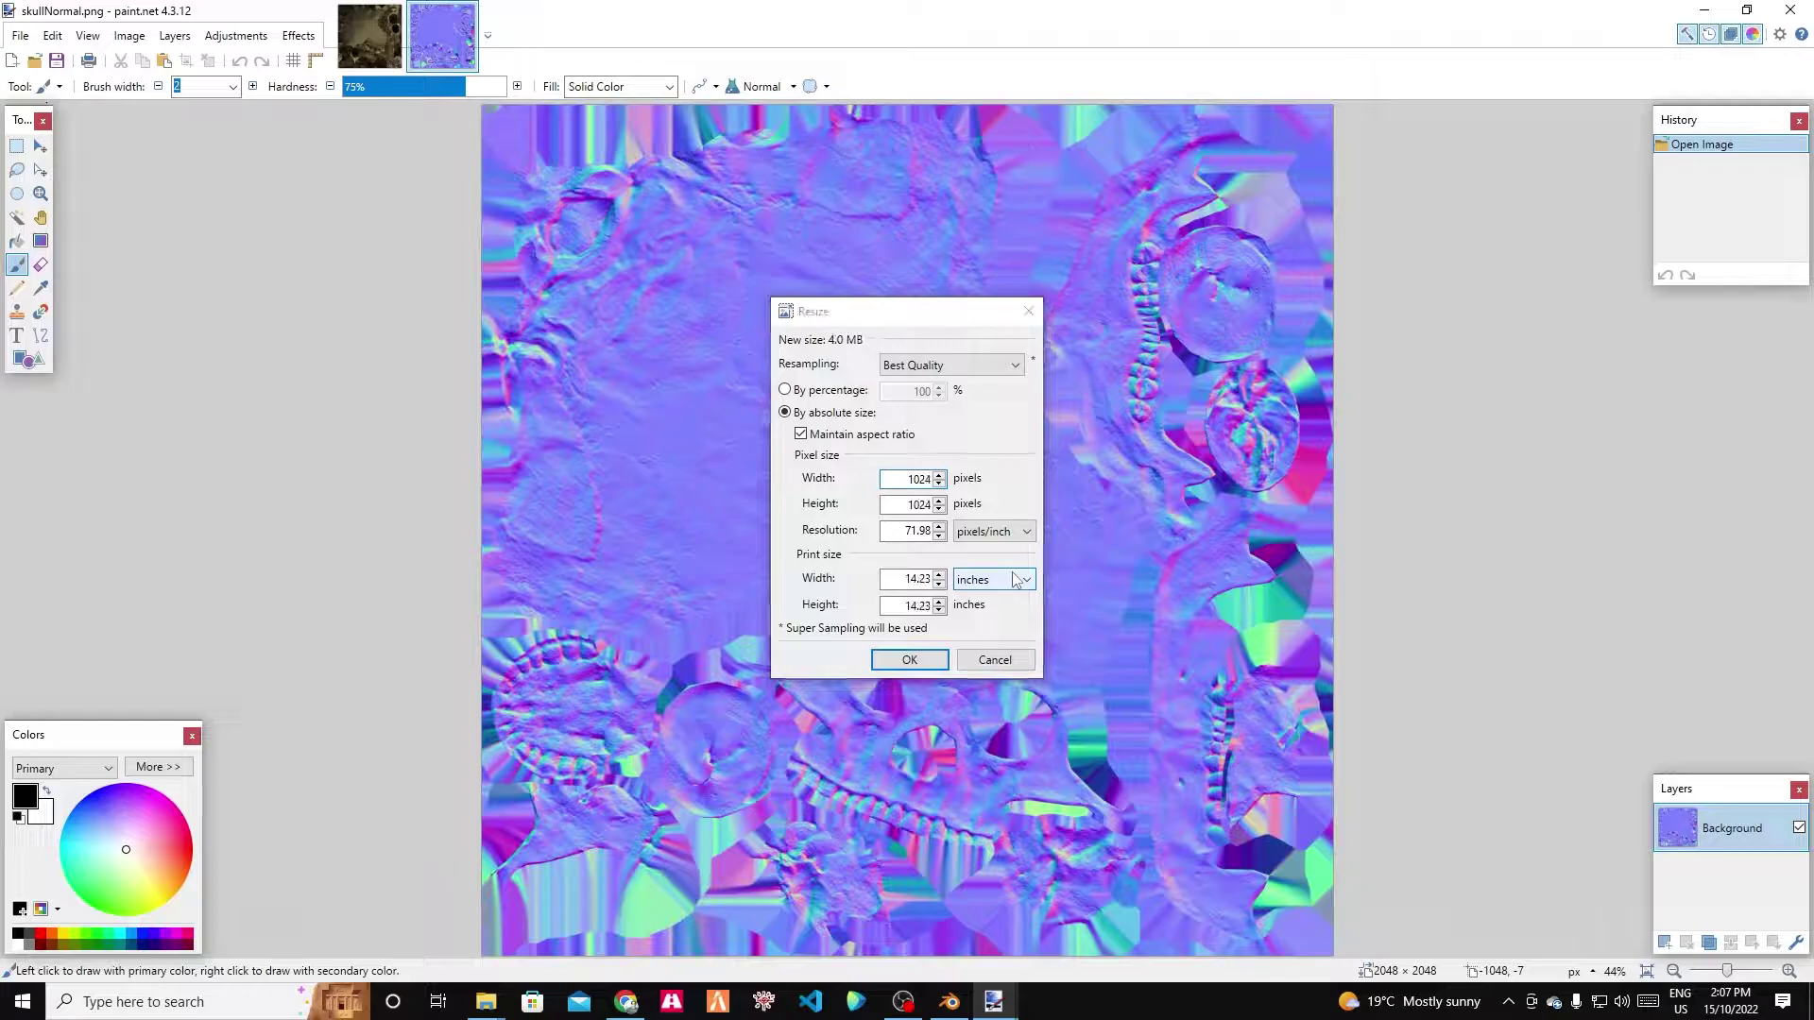
key(Return)
Save the normal map as skullNormal.dds with the default DDS compression settings.
click(20, 36)
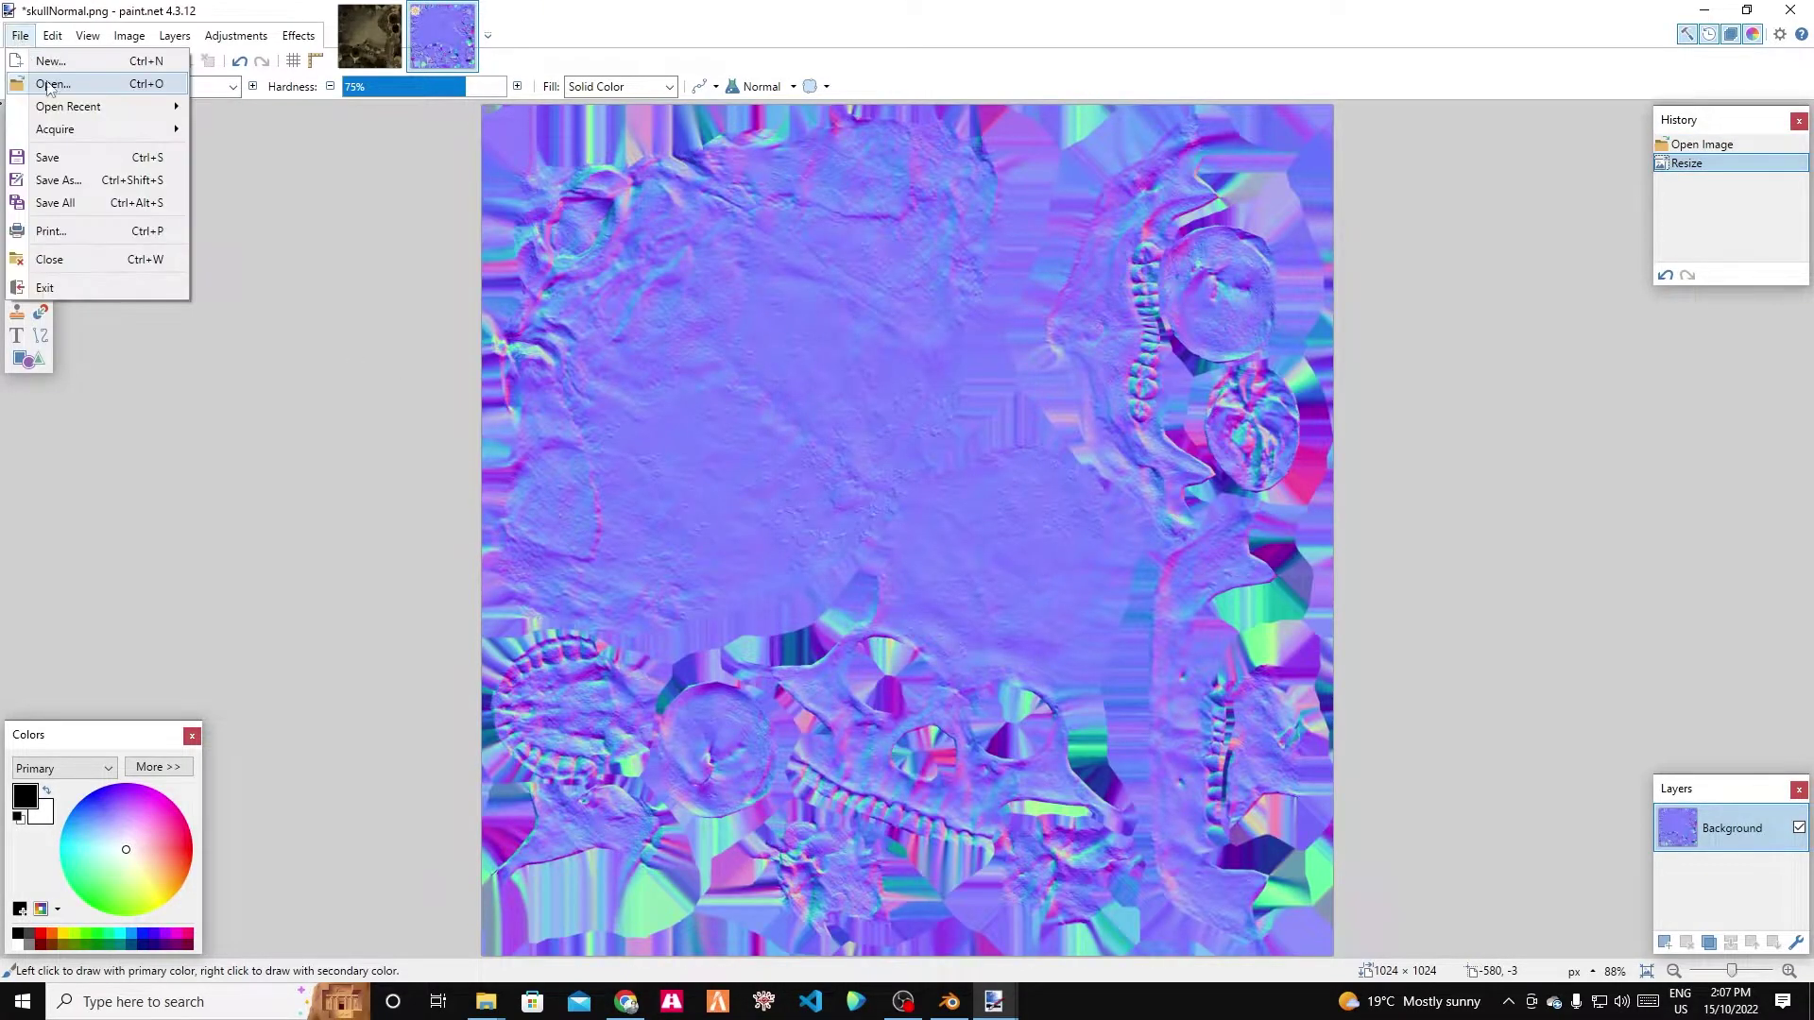
click(122, 176)
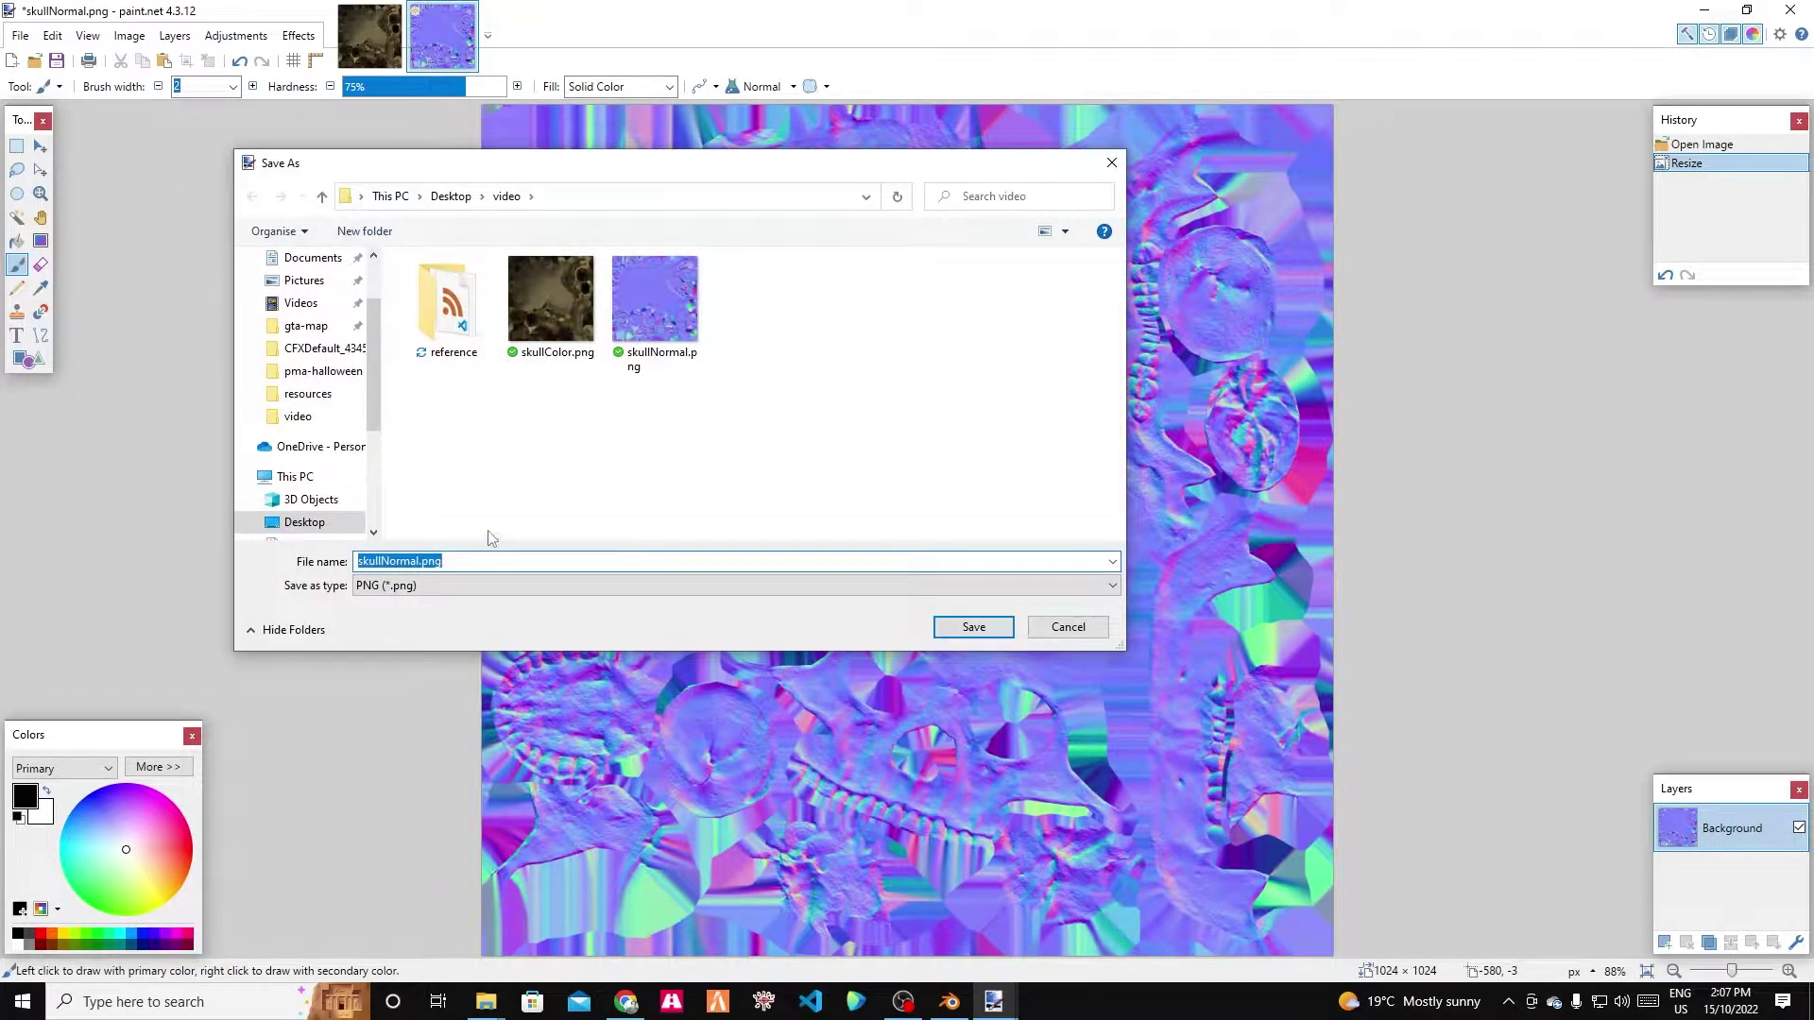
click(456, 586)
click(434, 703)
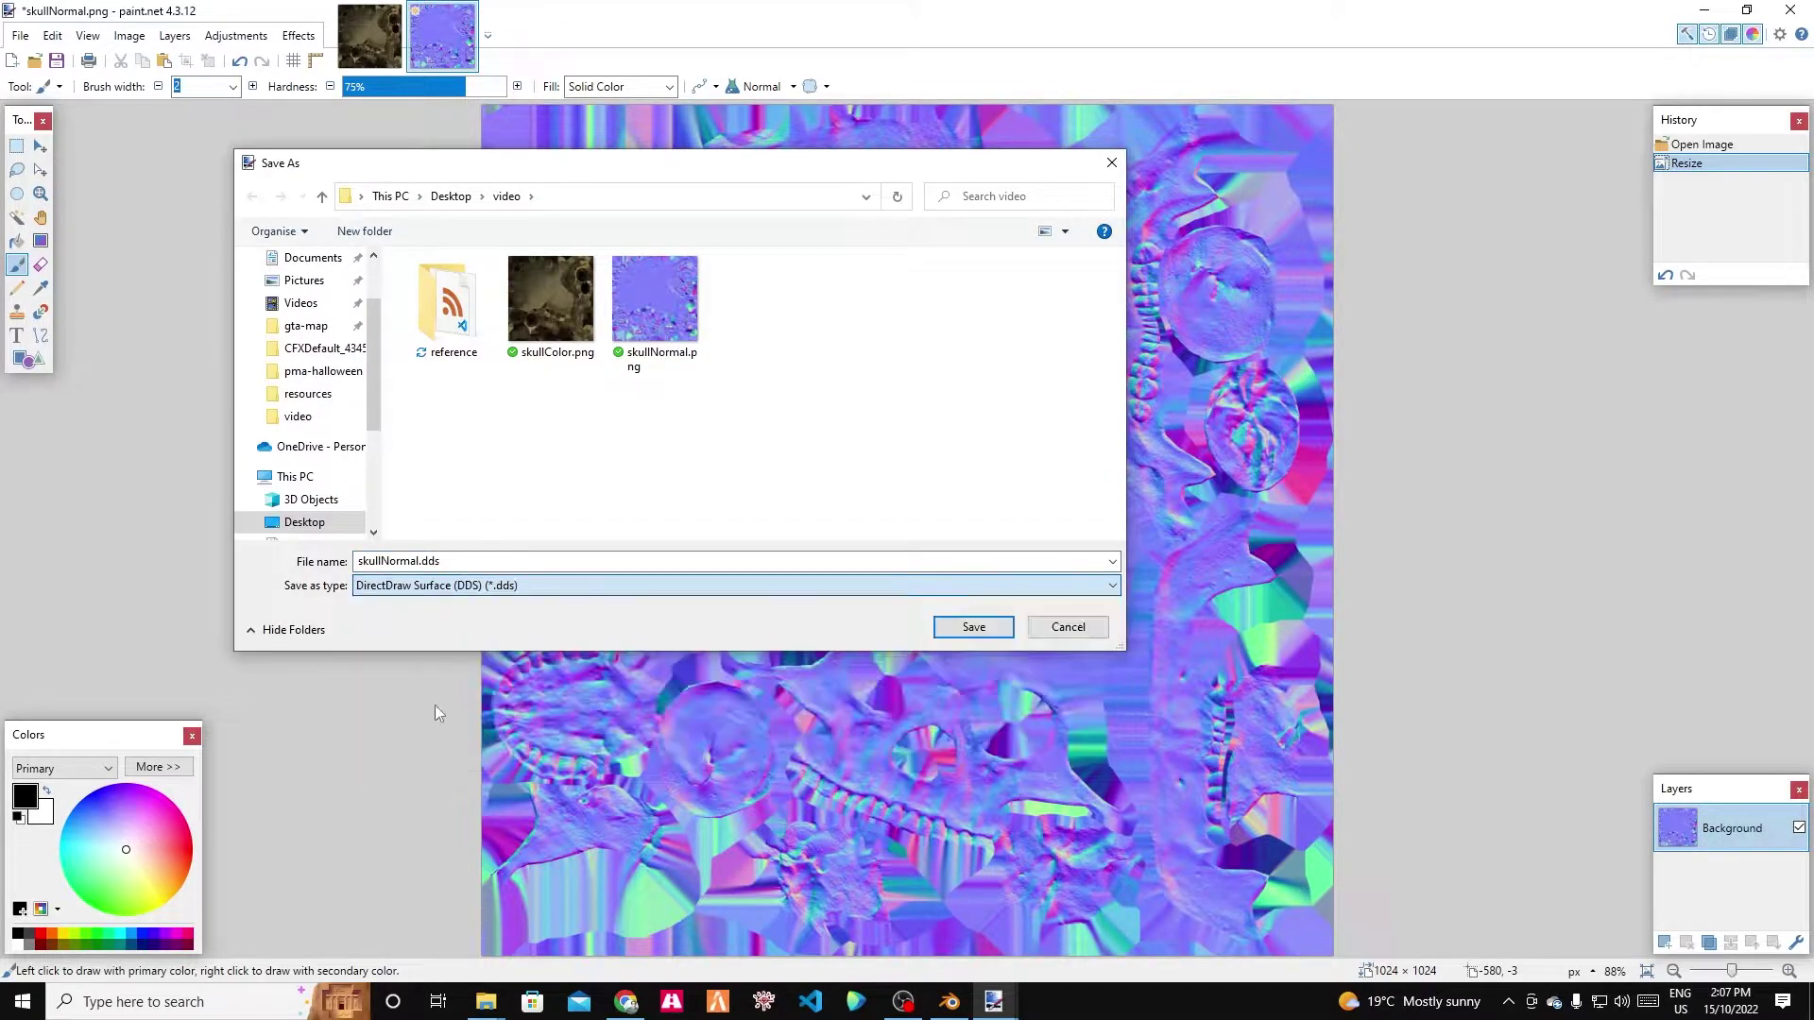
click(973, 627)
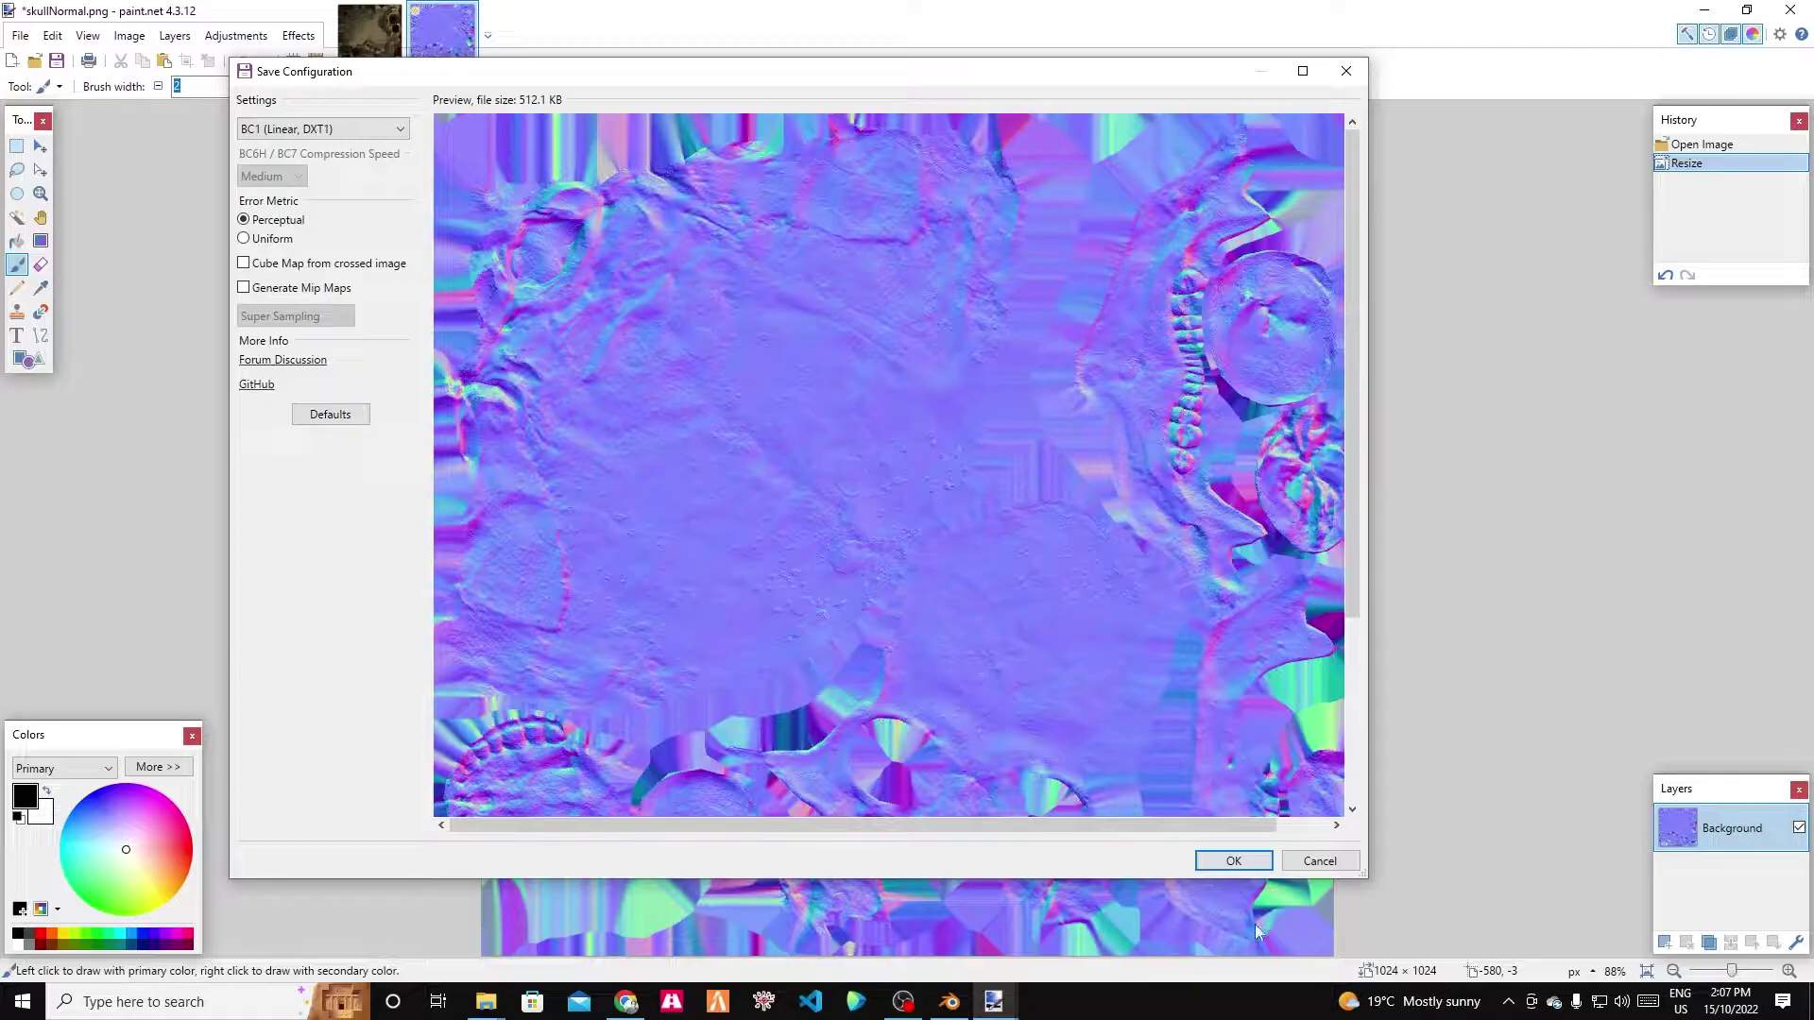
click(1233, 860)
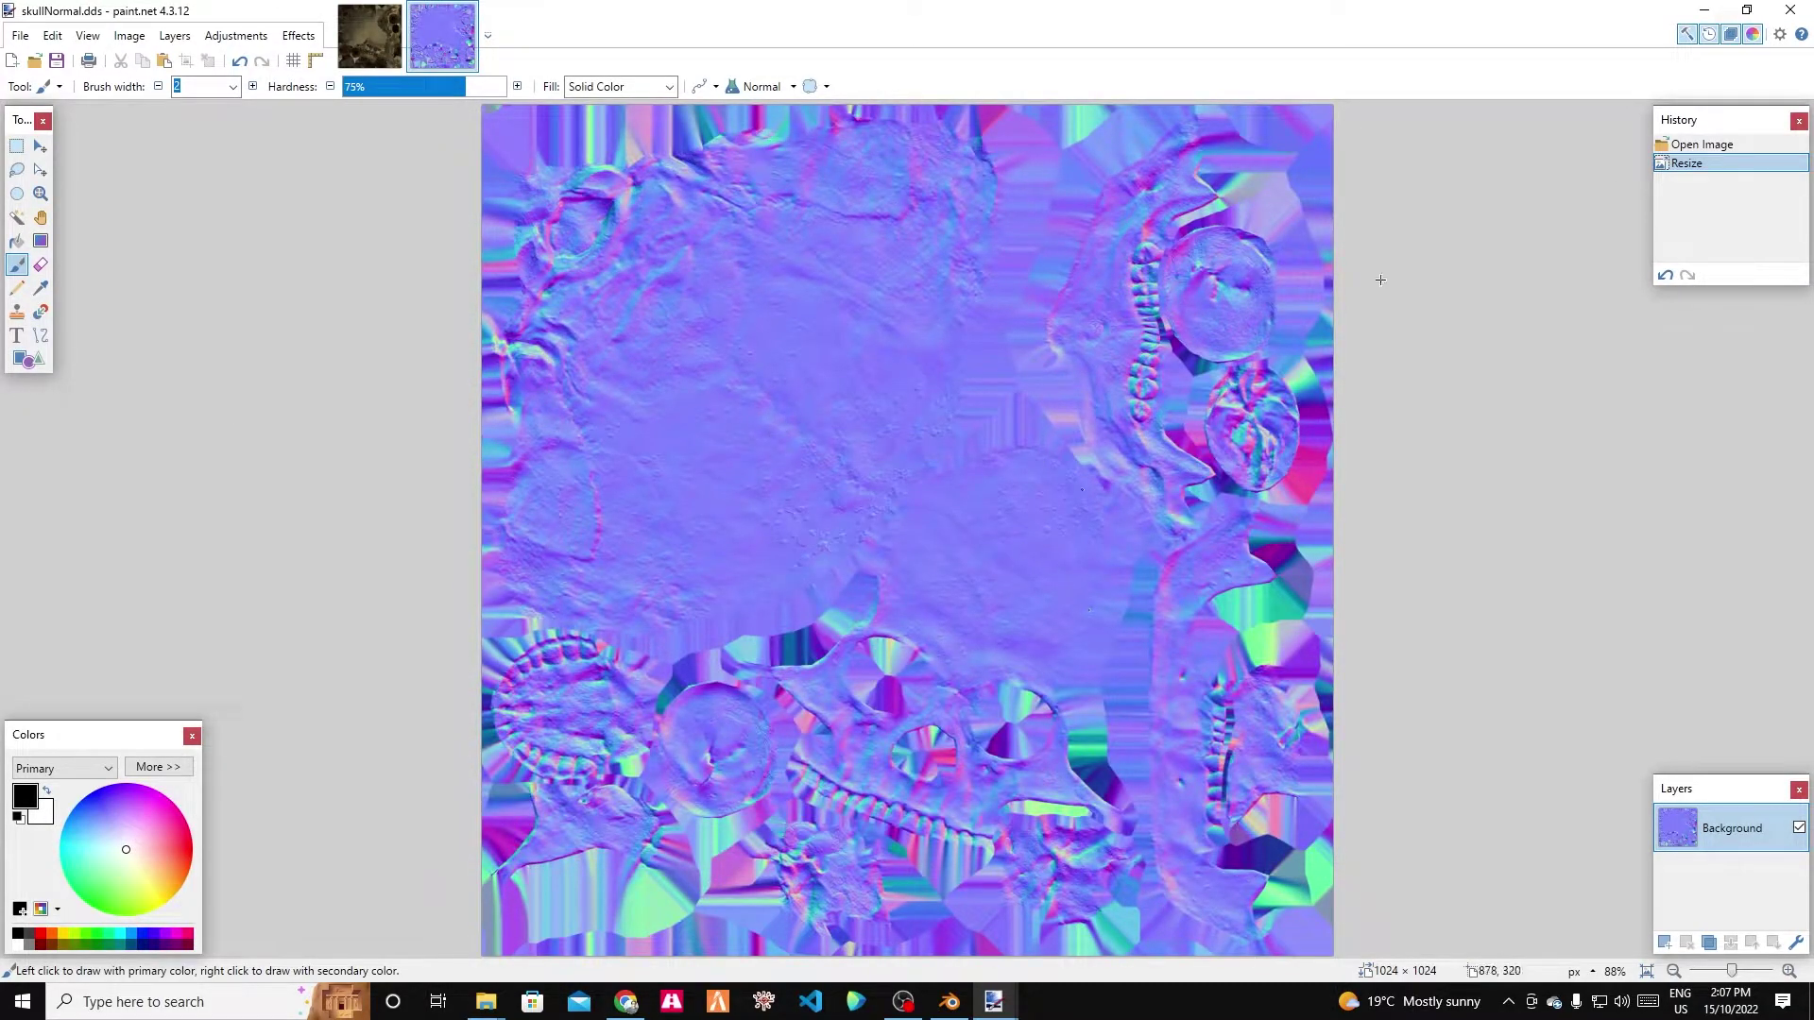
Close paint.net, delete skullColor.png and skullNormal.png, and search 'blen' to launch Blender.
click(1792, 10)
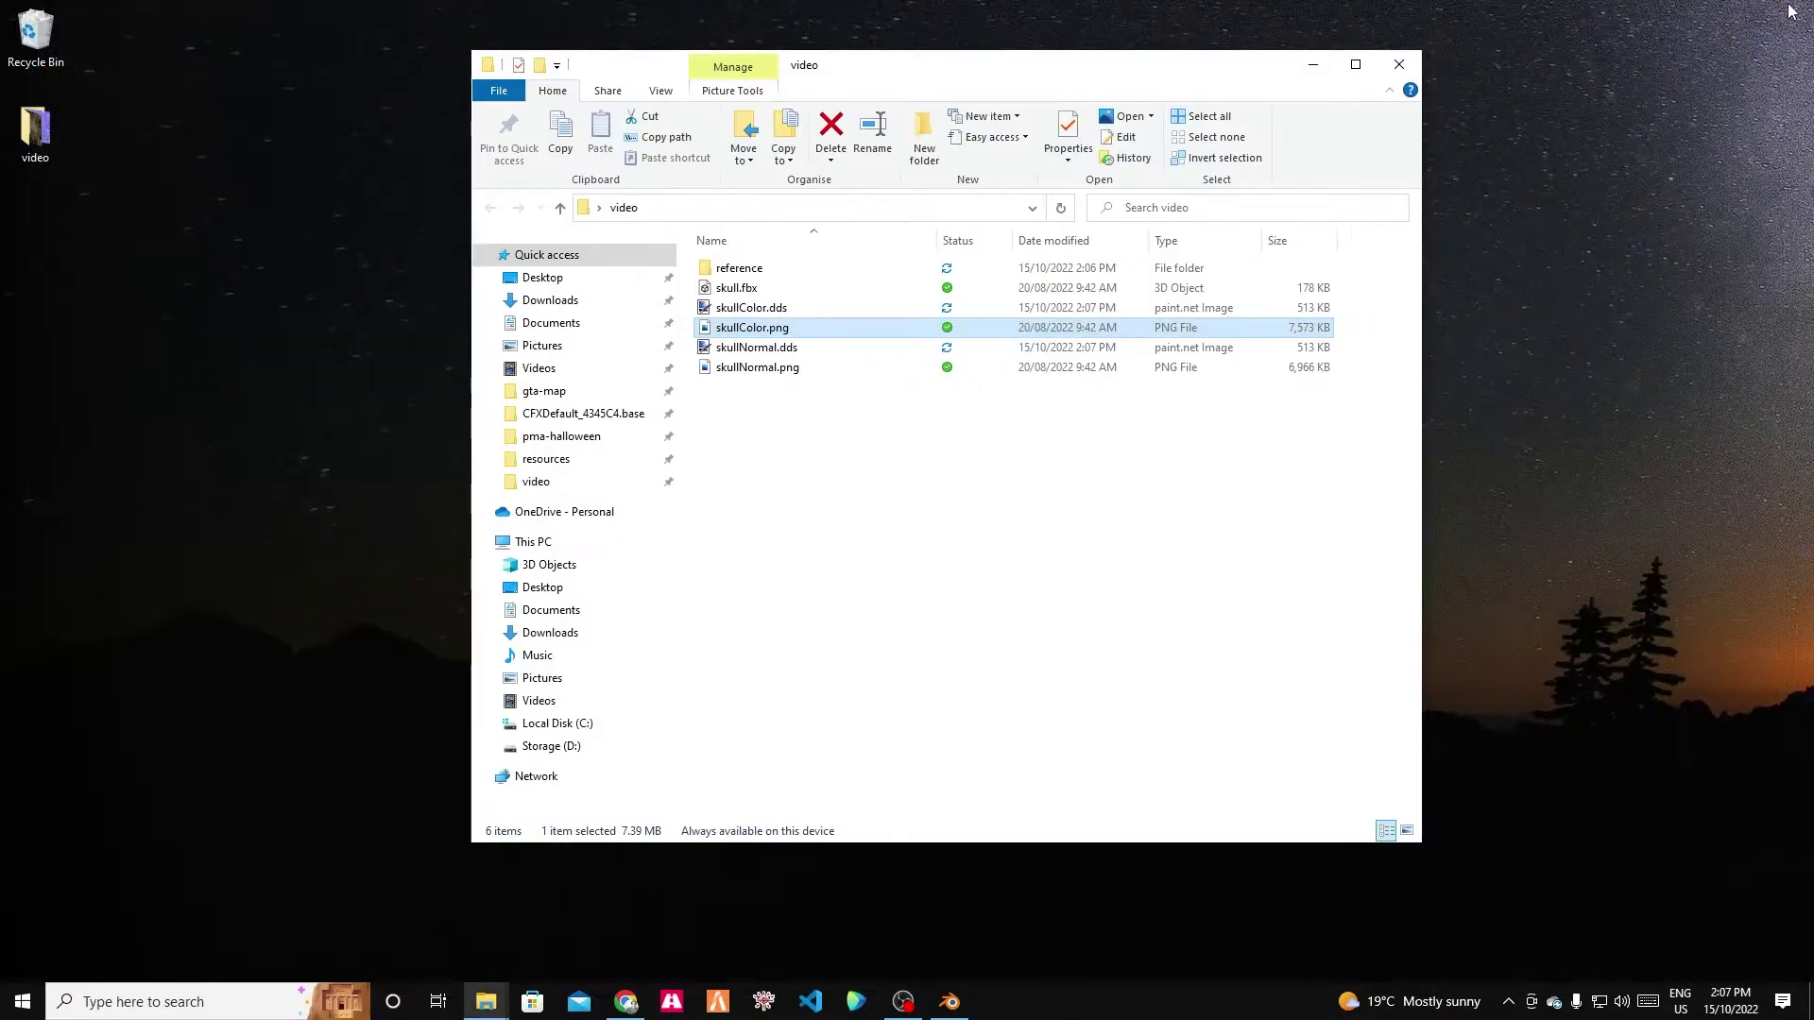
ctrl+click(773, 369)
key(Delete)
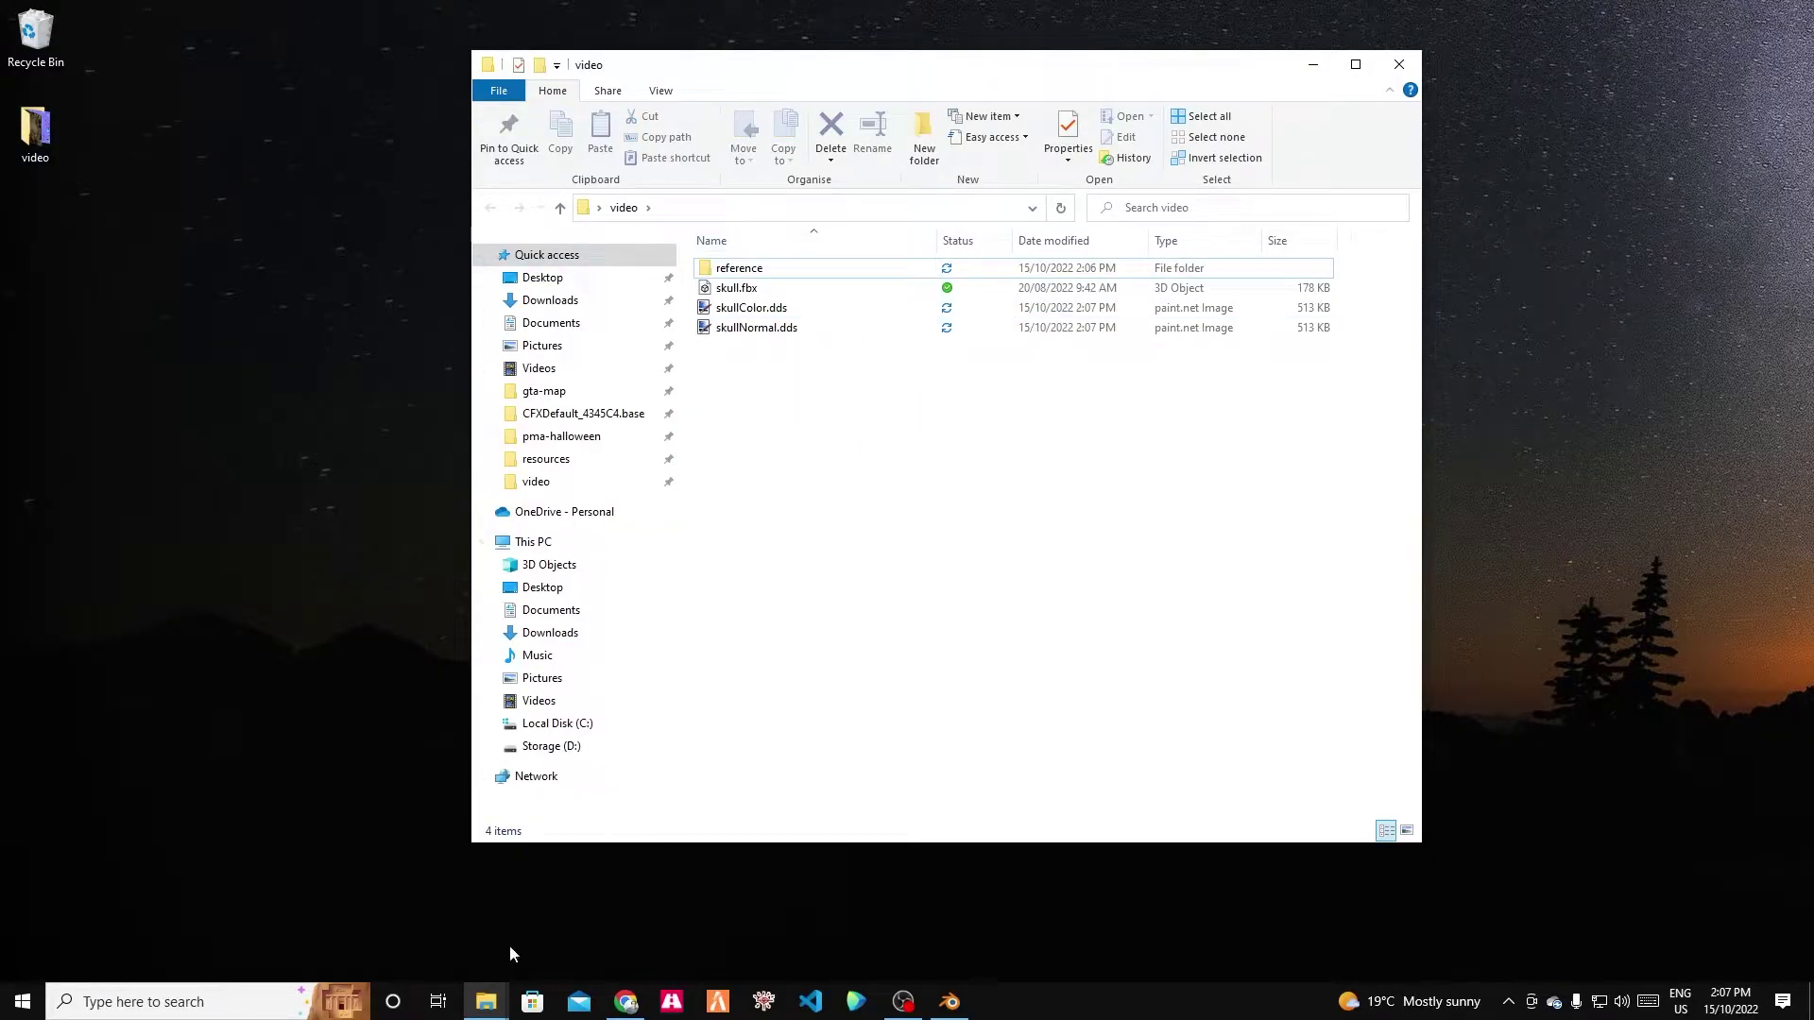
click(105, 1007)
text(blen)
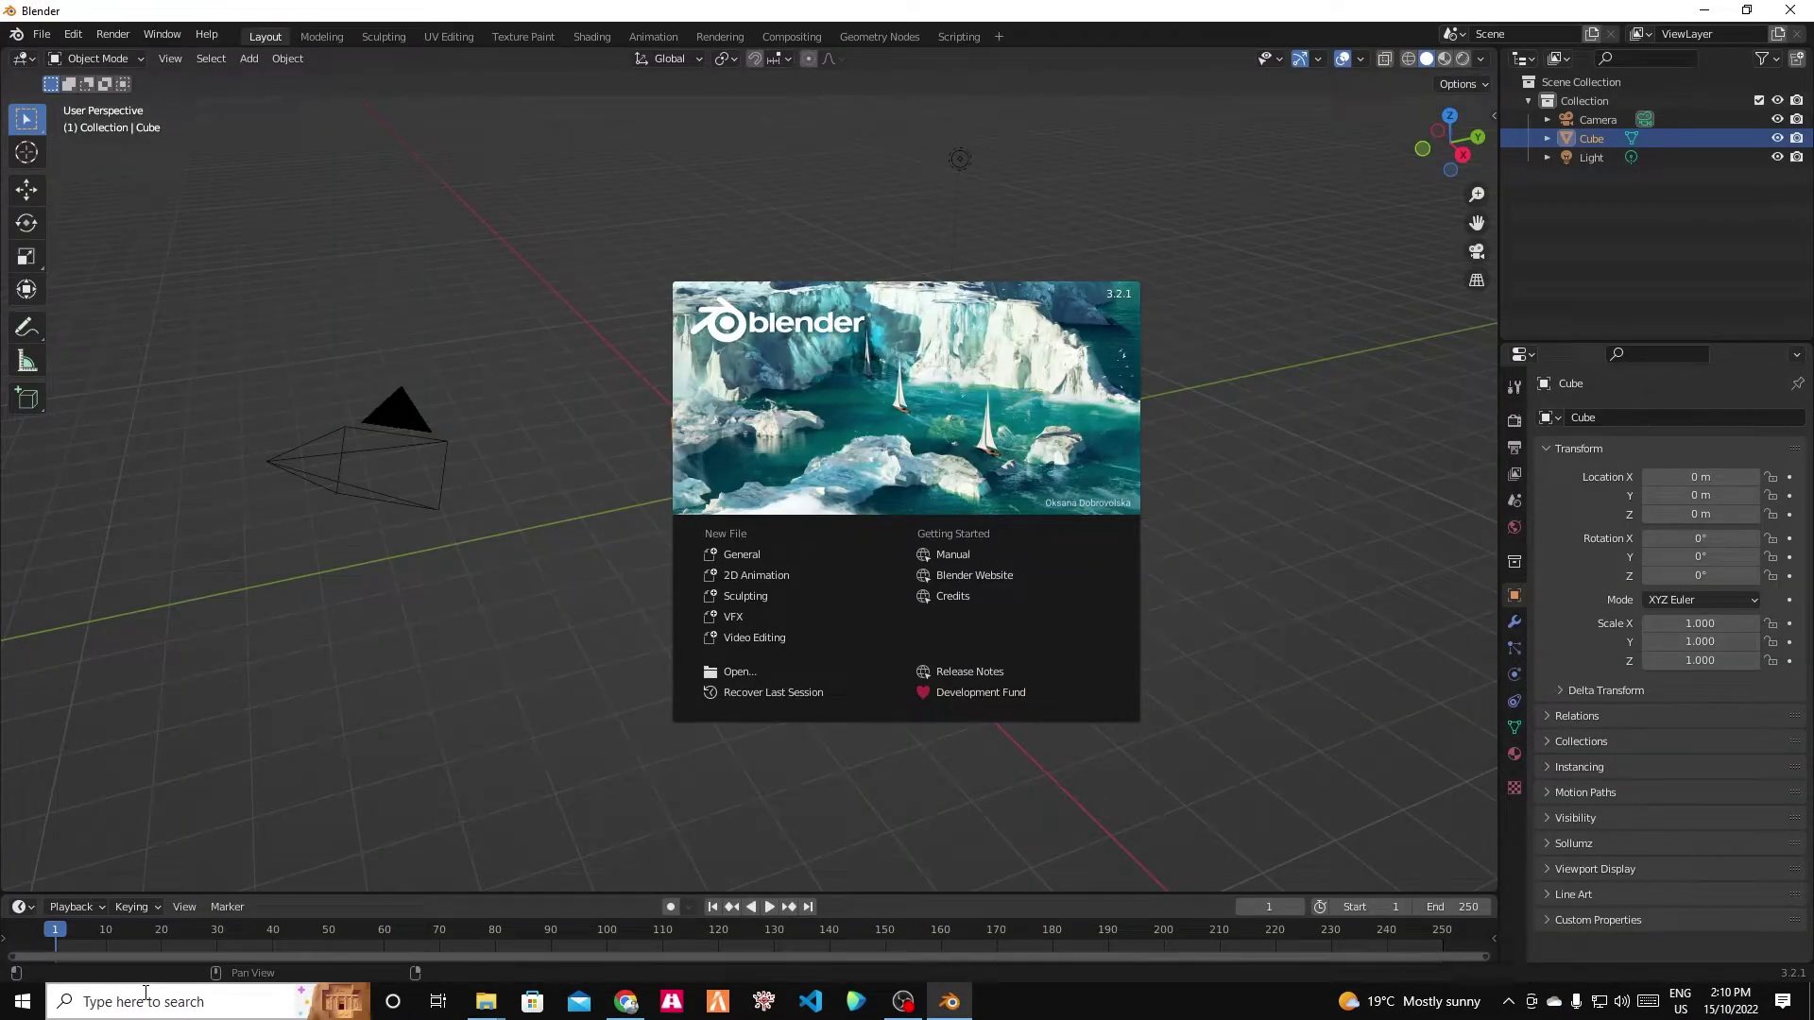
Dismiss the splash screen and delete the default Camera, Cube and Light via Delete Hierarchy.
click(1176, 234)
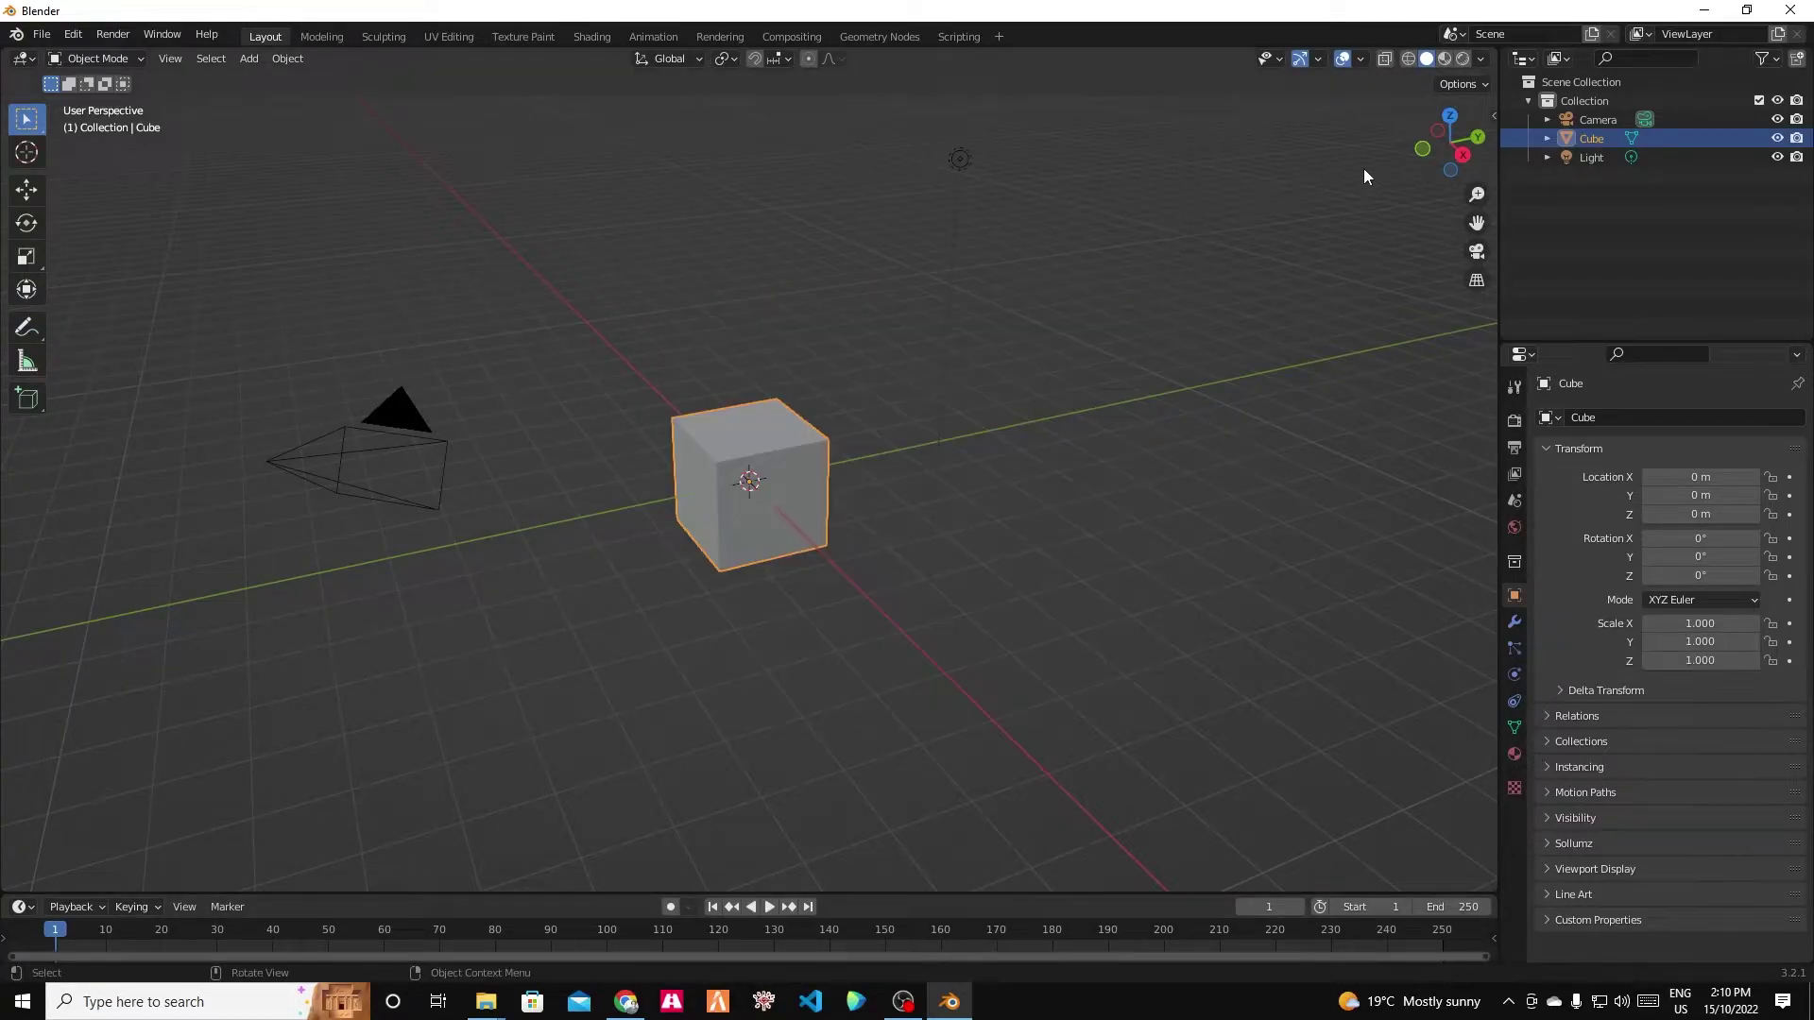
click(1593, 115)
shift+click(1579, 158)
right_click(1595, 129)
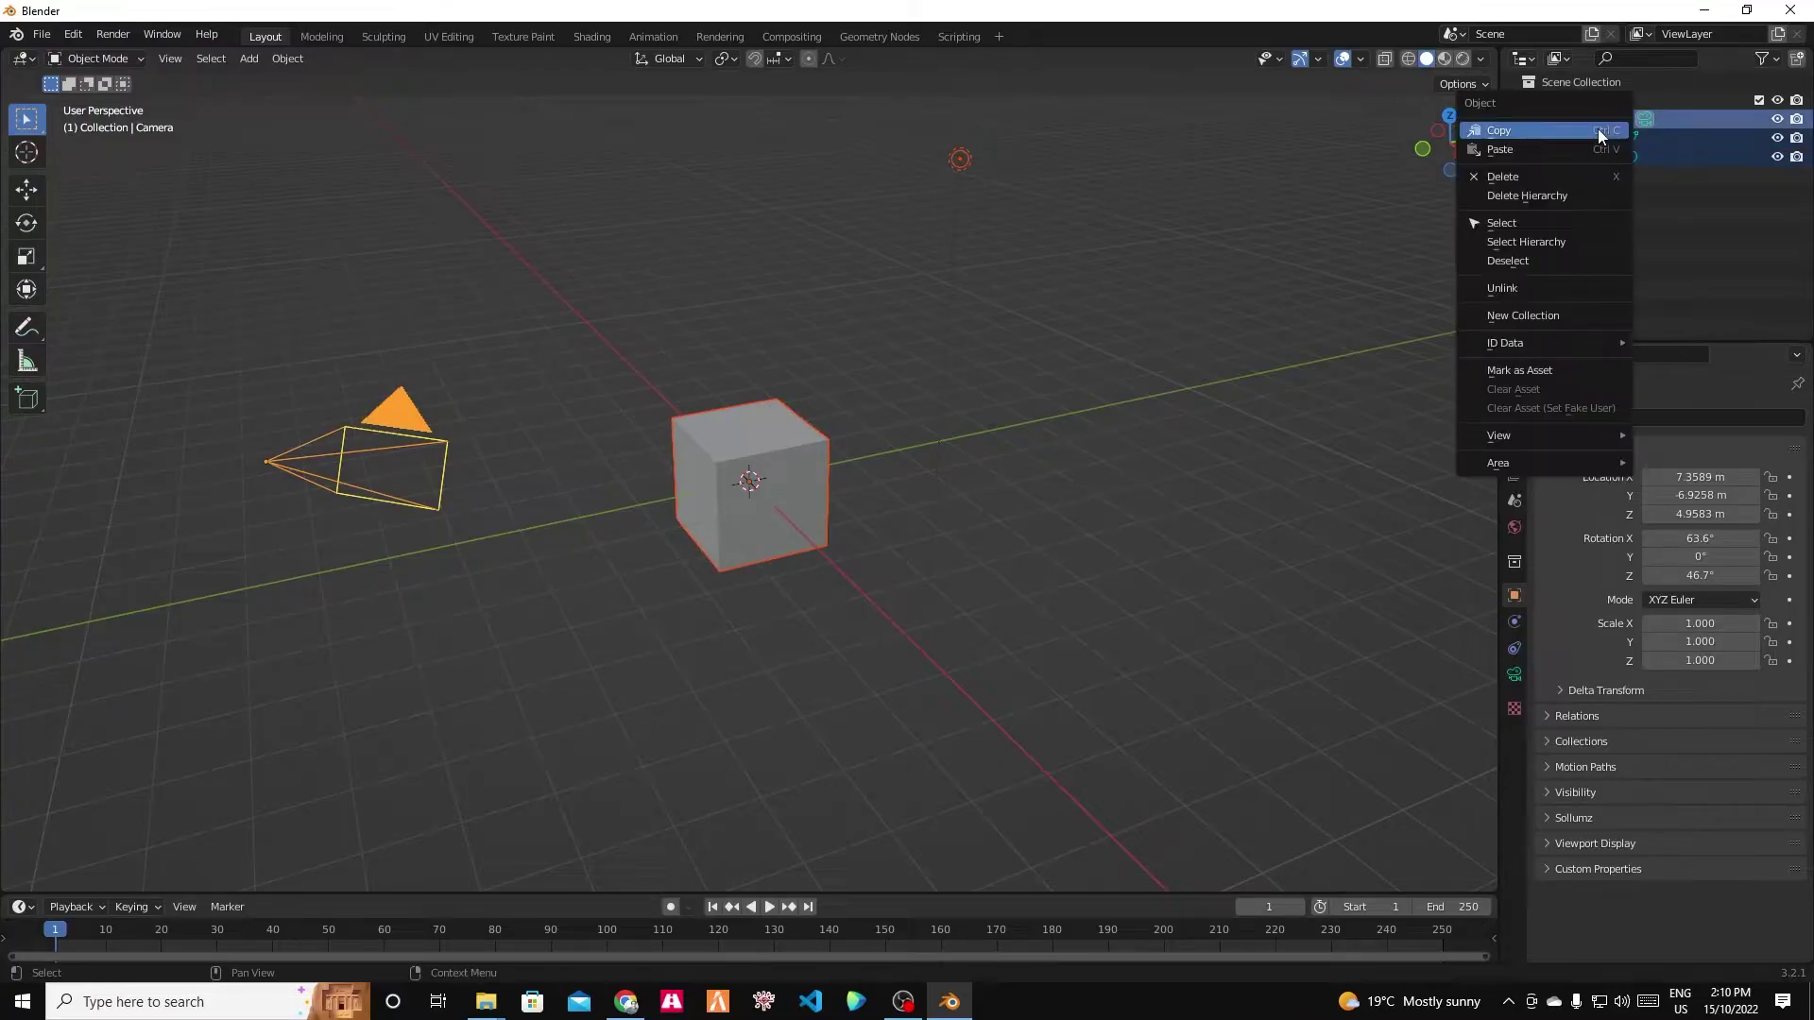
click(1546, 196)
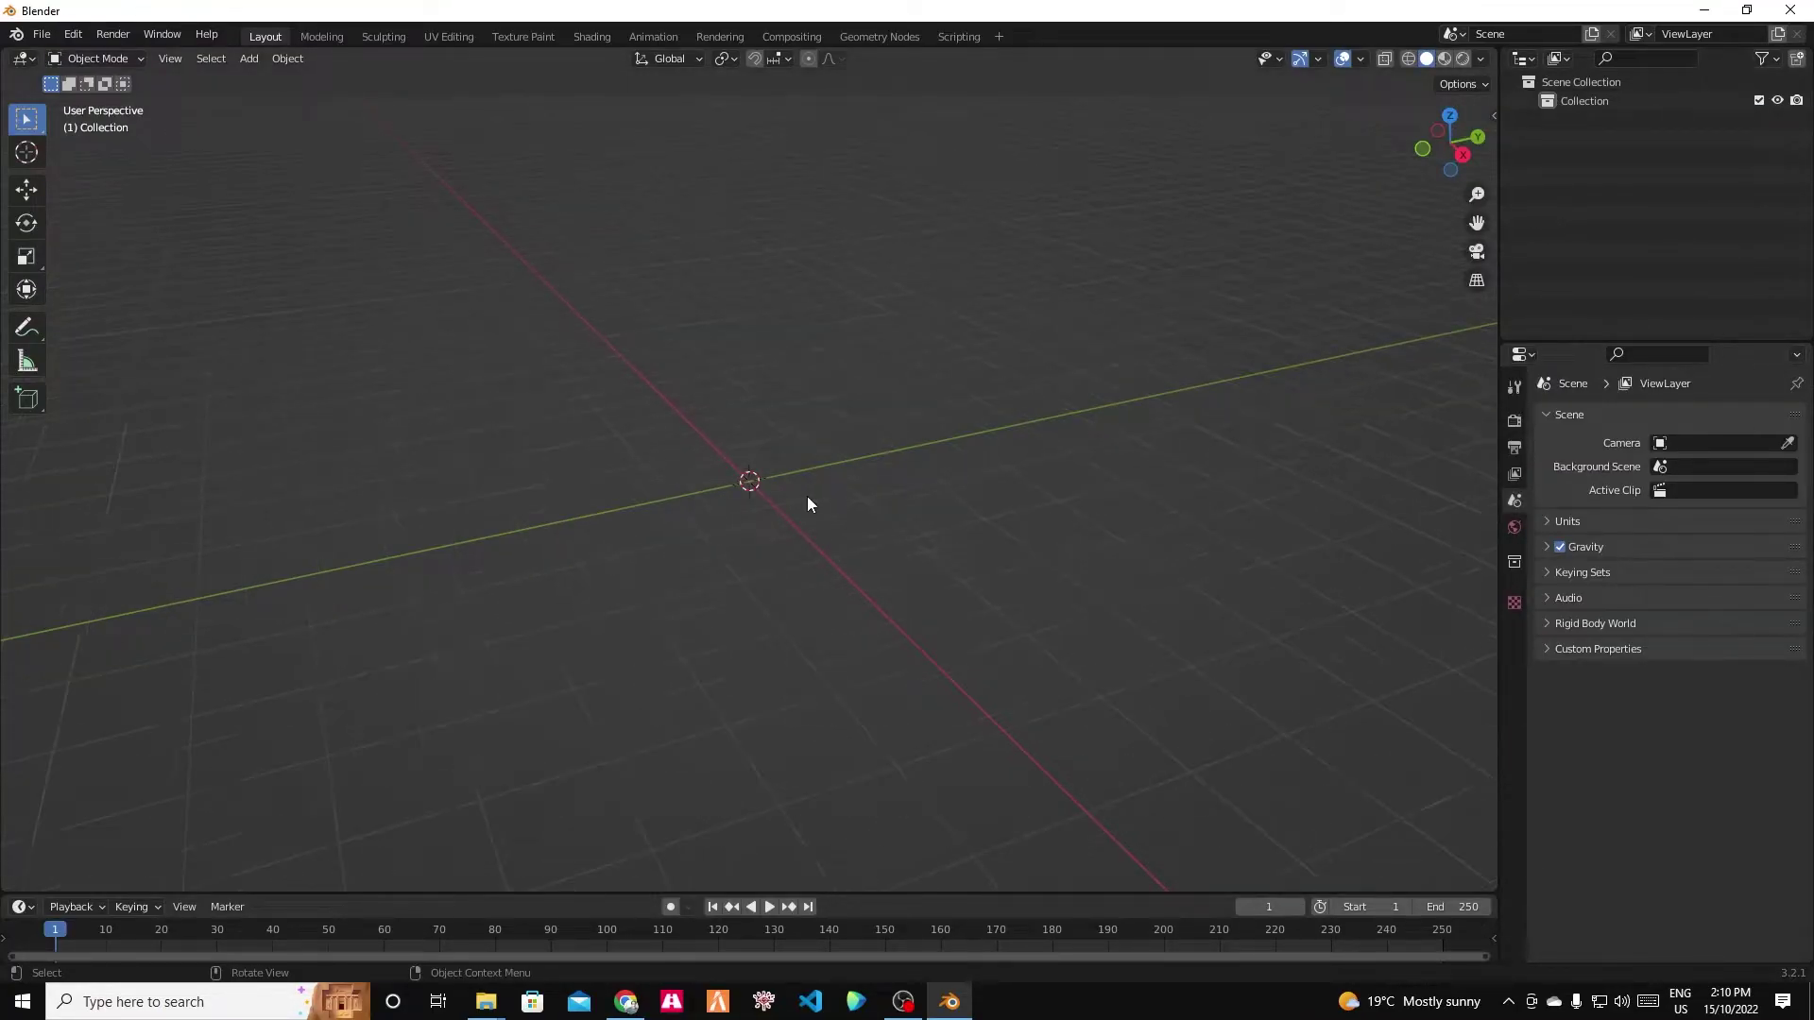
middle_drag(807, 506, 879, 517)
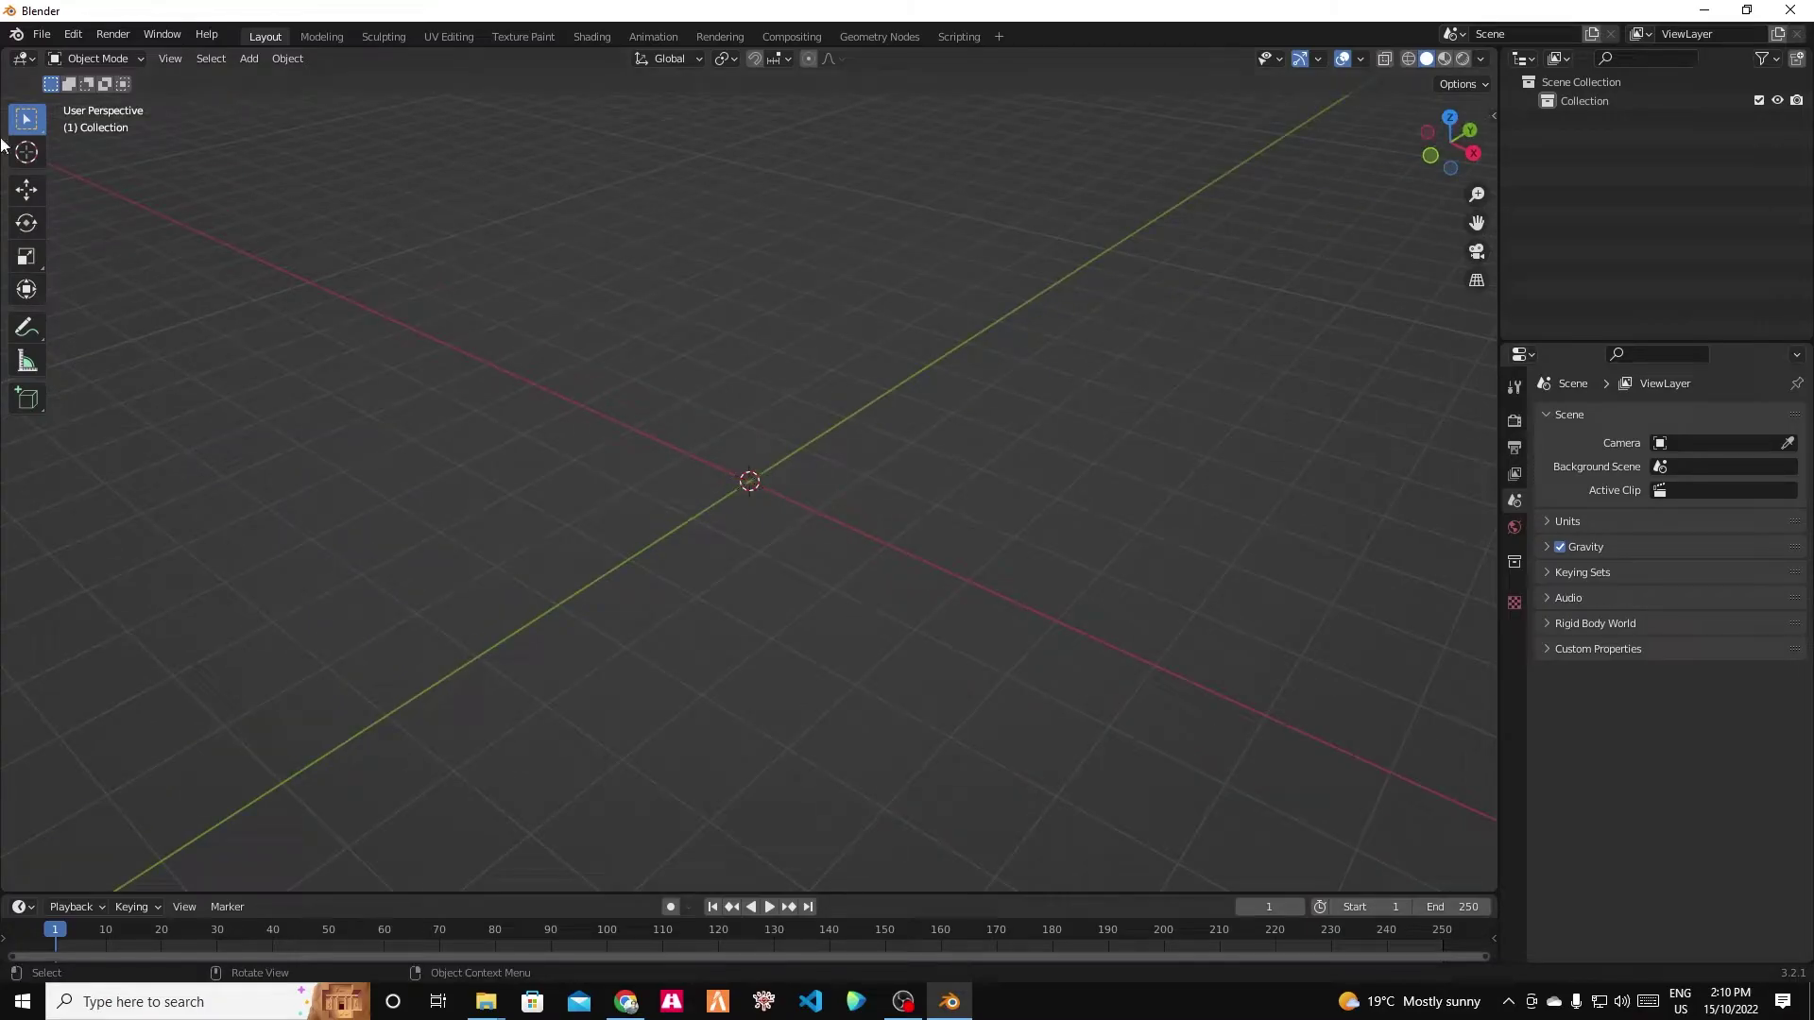
Import skull.fbx from Desktop\video as an FBX model.
click(38, 35)
mouse_move(150, 283)
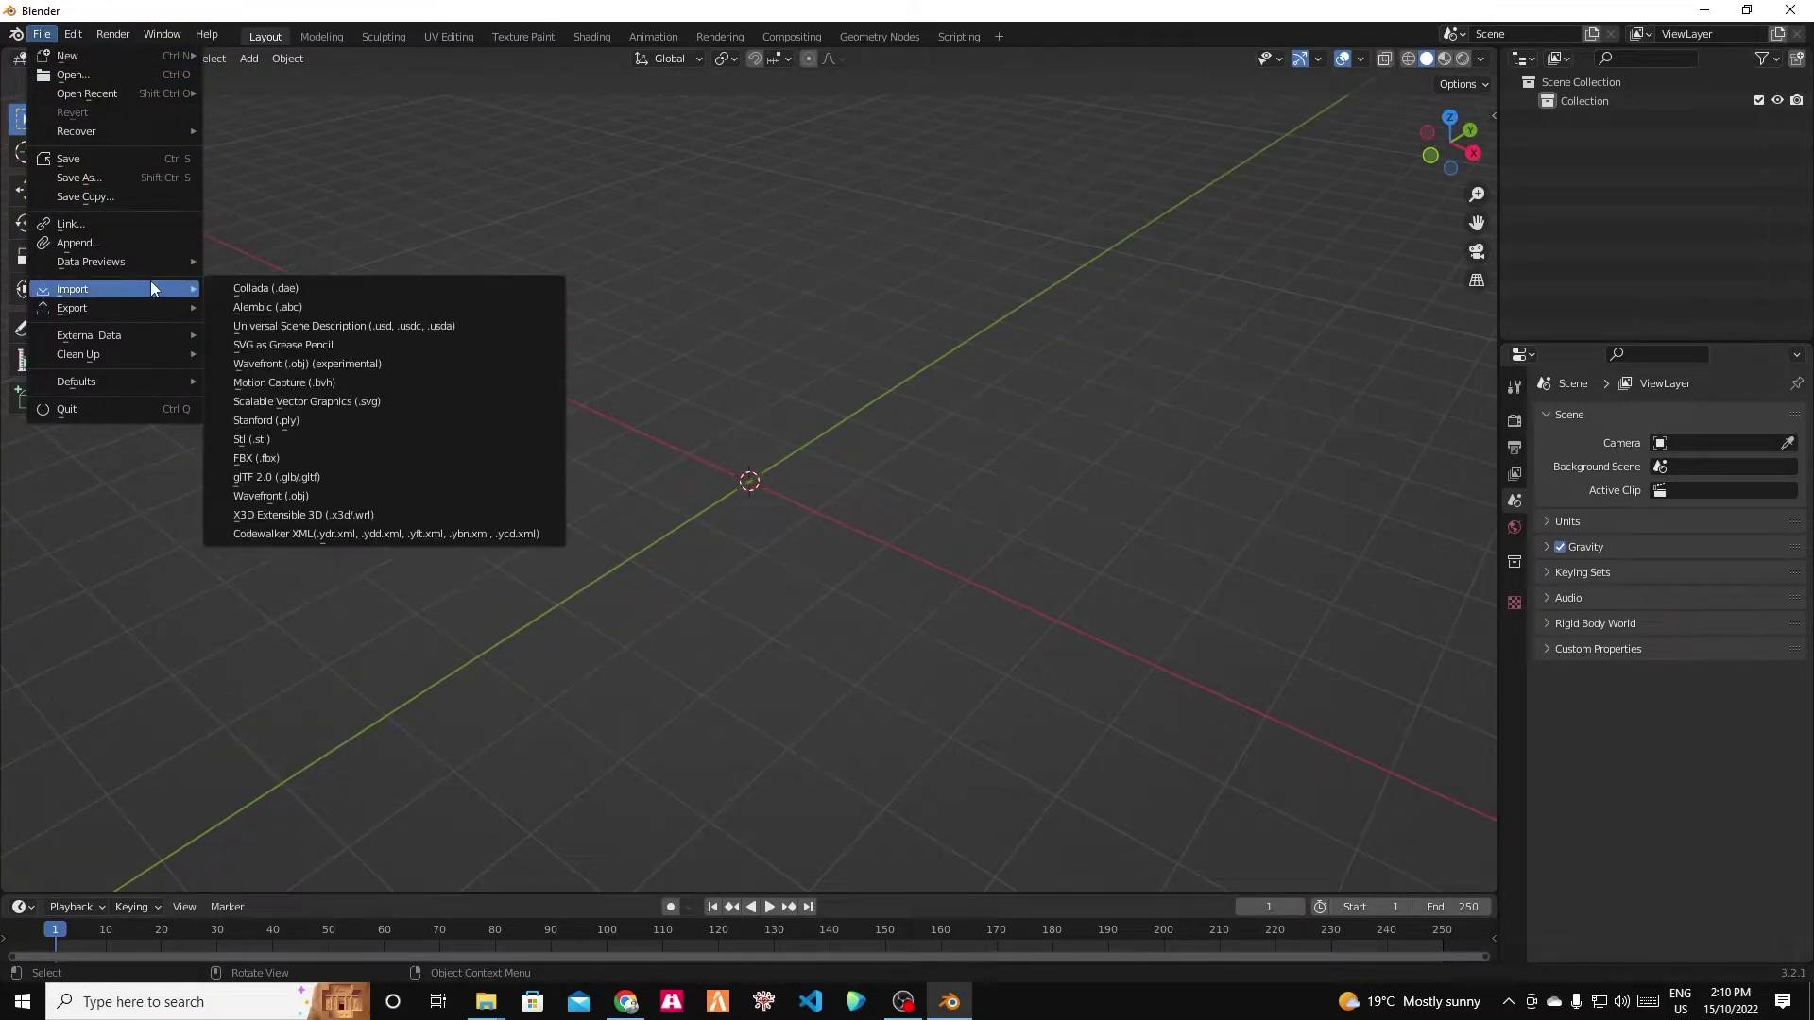
click(238, 457)
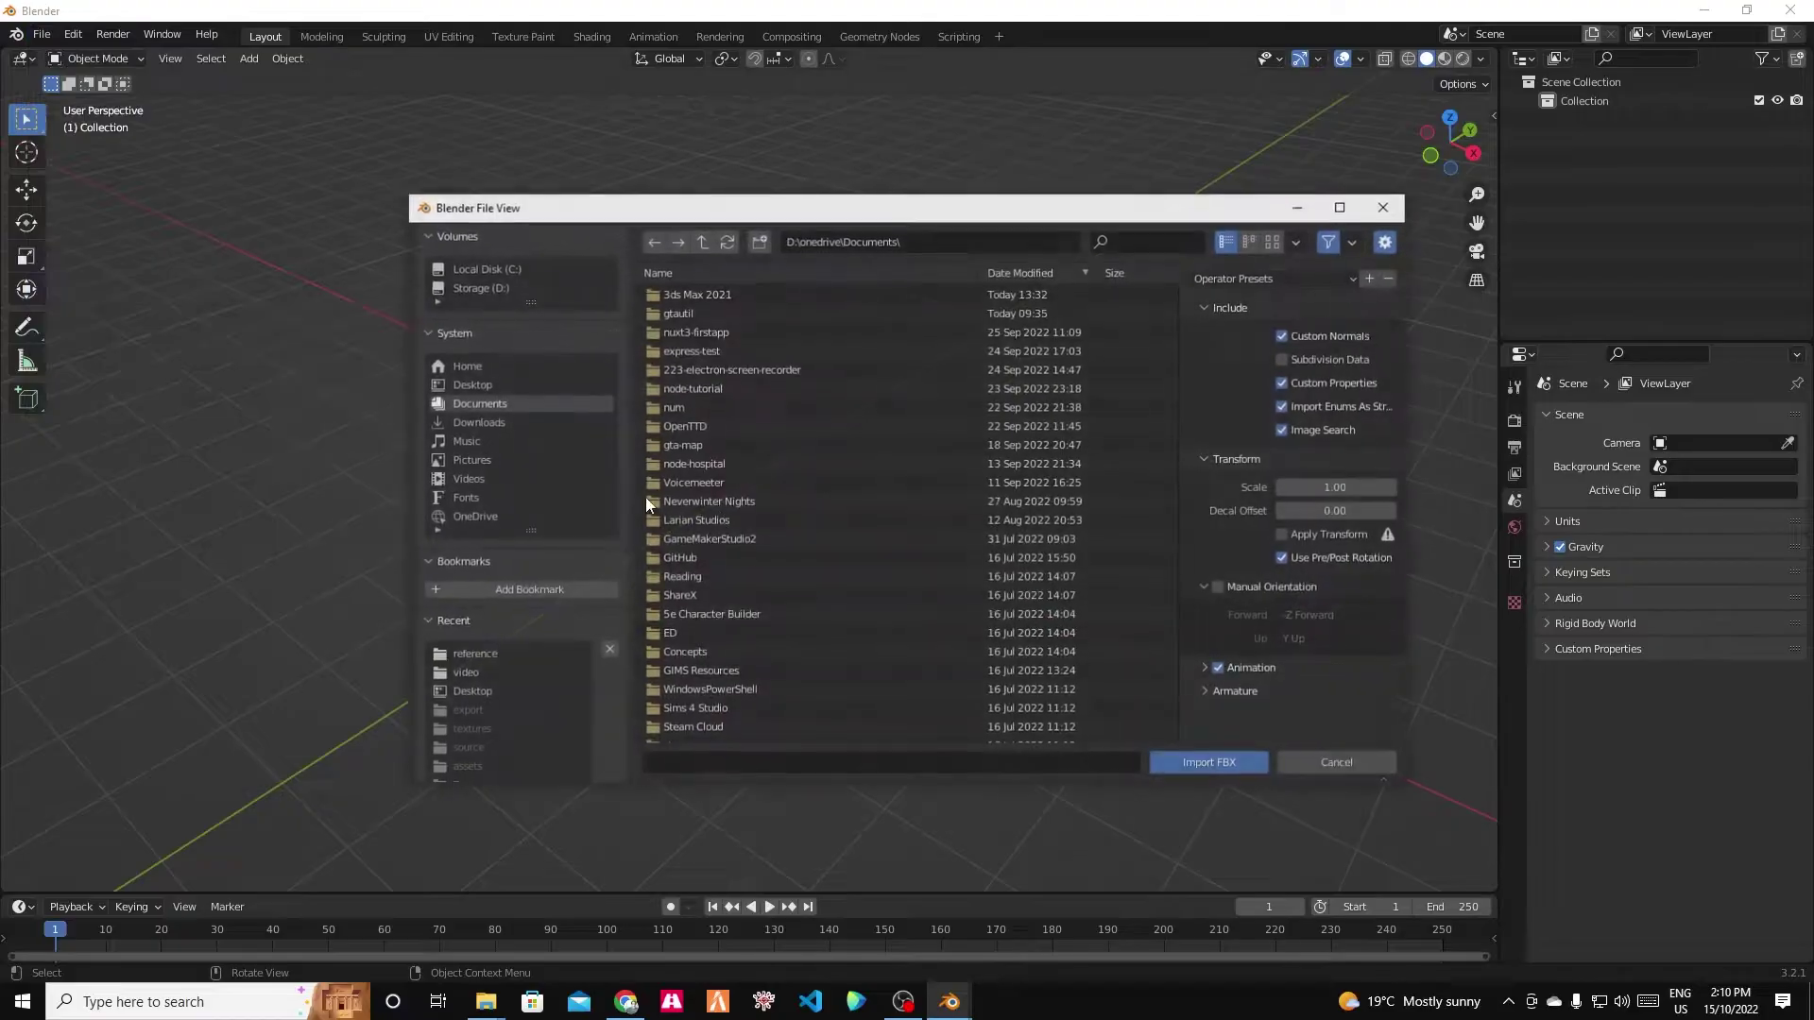
click(480, 381)
double_click(686, 297)
click(695, 316)
double_click(694, 319)
Orbit and zoom the viewport to inspect the imported skull from the side.
middle_drag(1079, 517, 716, 416)
scroll(747, 536, up, 3)
scroll(727, 427, up, 2)
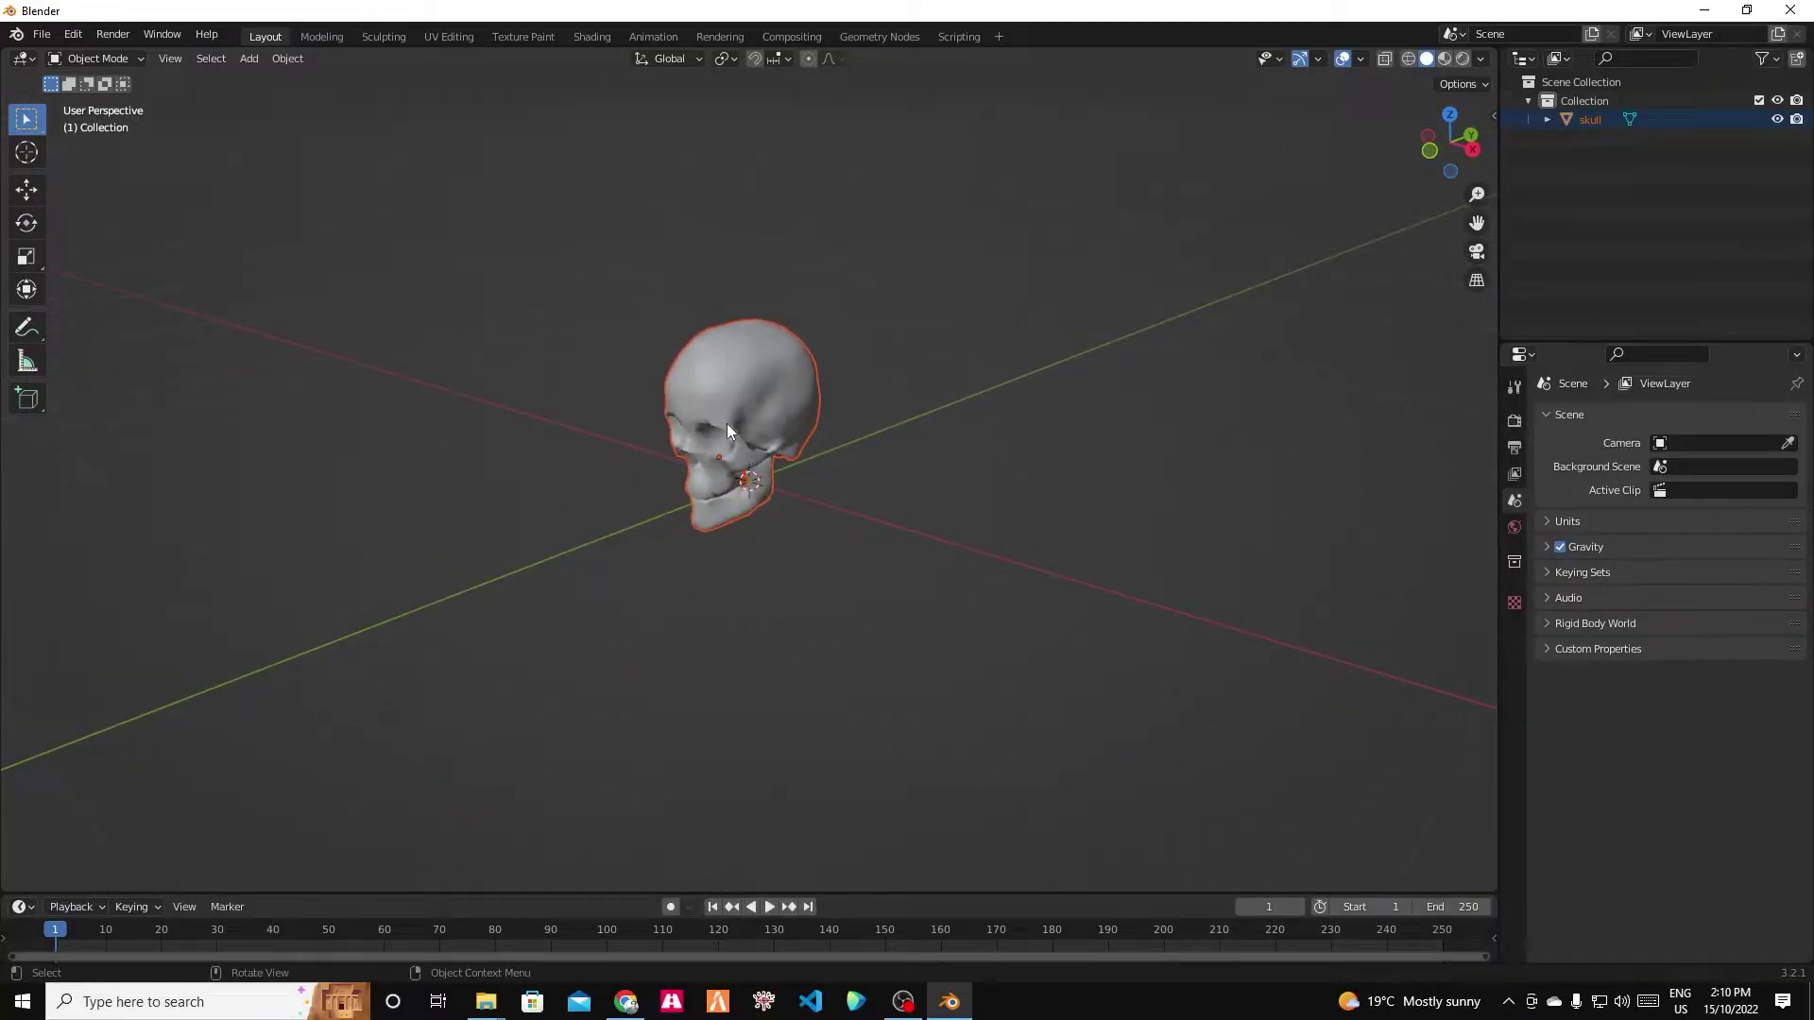
scroll(729, 424, up, 2)
scroll(733, 425, down, 2)
scroll(733, 424, up, 2)
scroll(733, 424, down, 3)
mouse_move(1113, 615)
middle_down()
mouse_move(907, 591)
mouse_move(1162, 604)
mouse_move(1024, 636)
mouse_move(1308, 563)
mouse_move(1118, 567)
mouse_move(935, 620)
mouse_move(1139, 623)
mouse_move(1080, 620)
middle_up()
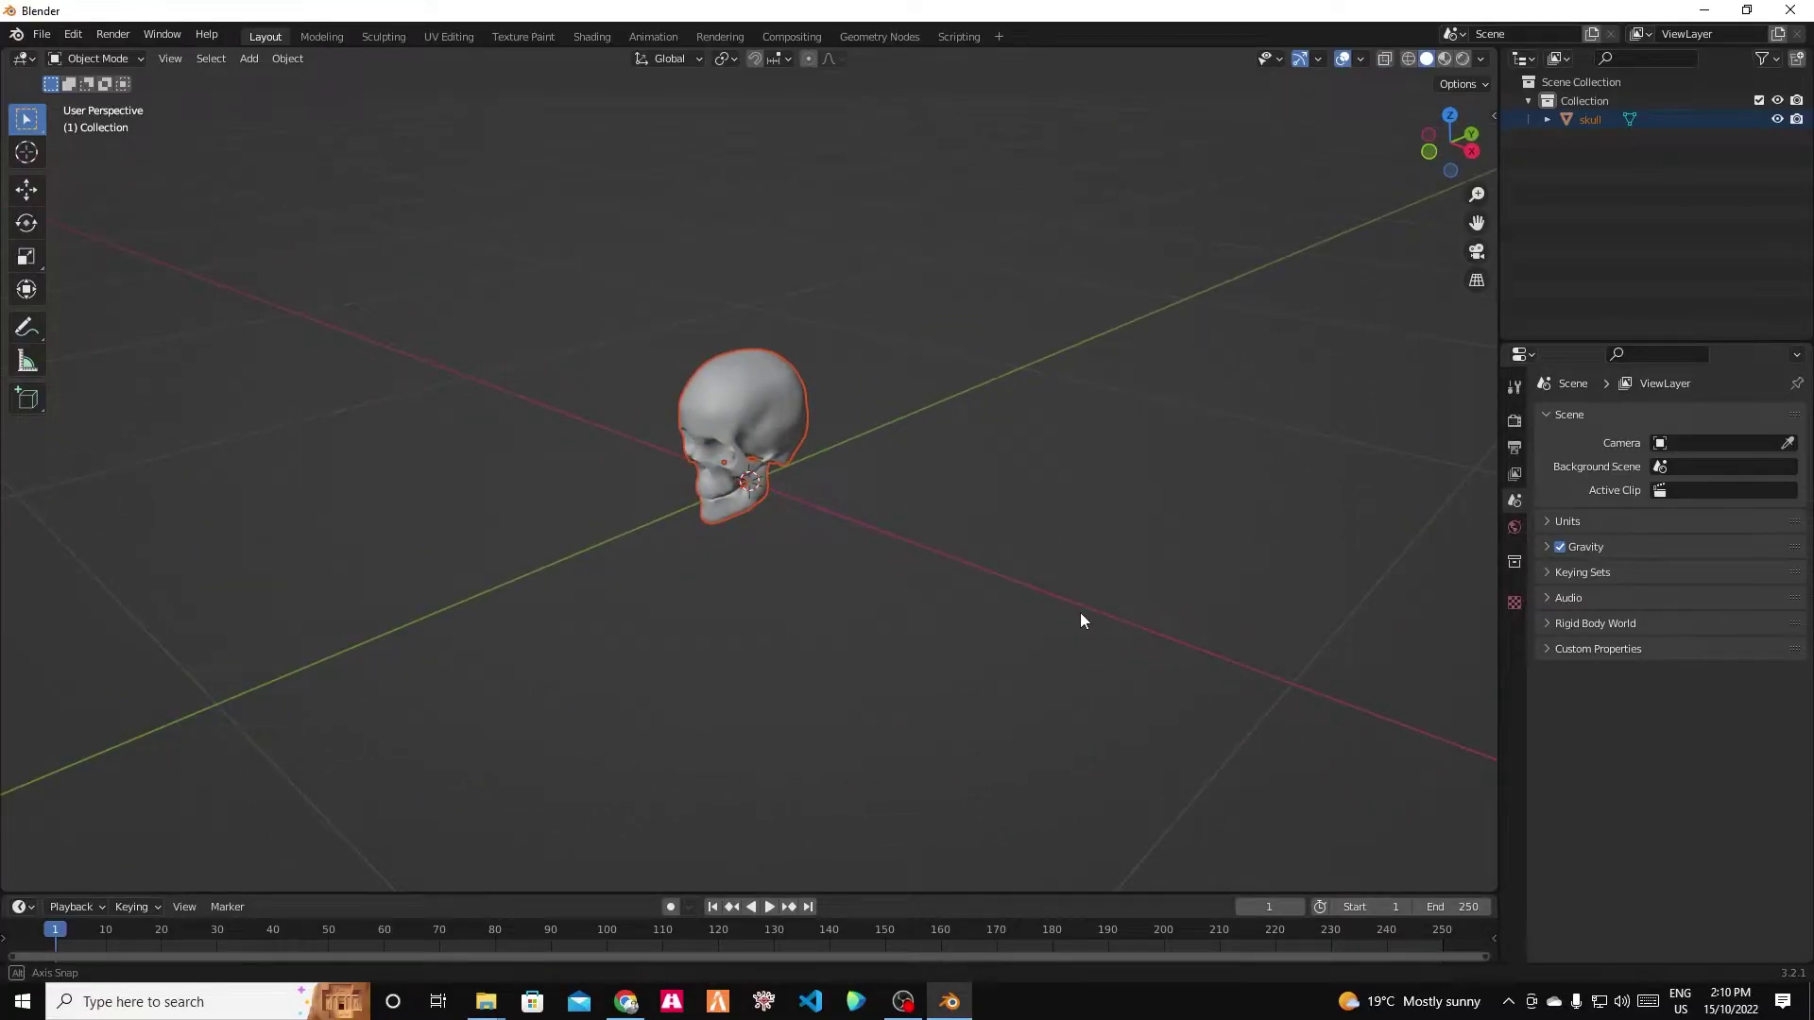
Import the prop_proxy_hat_01 CodeWalker XML model from Desktop\video\reference.
click(43, 38)
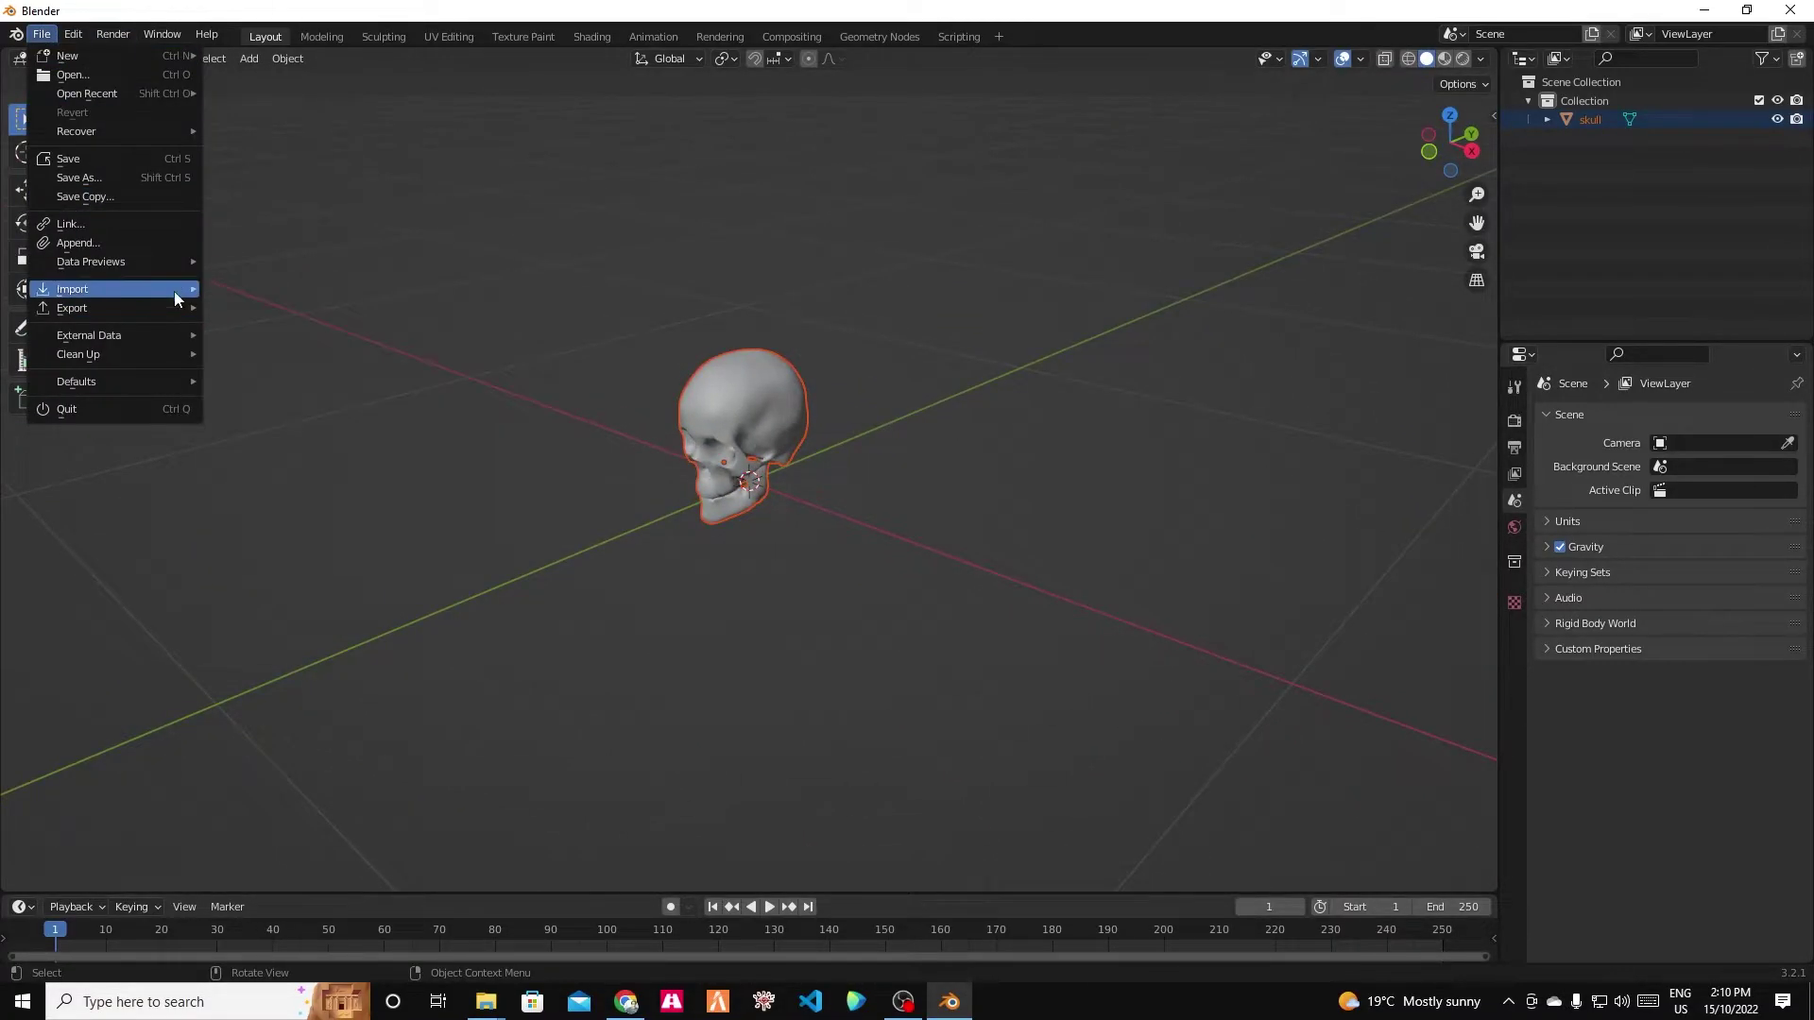
mouse_move(174, 291)
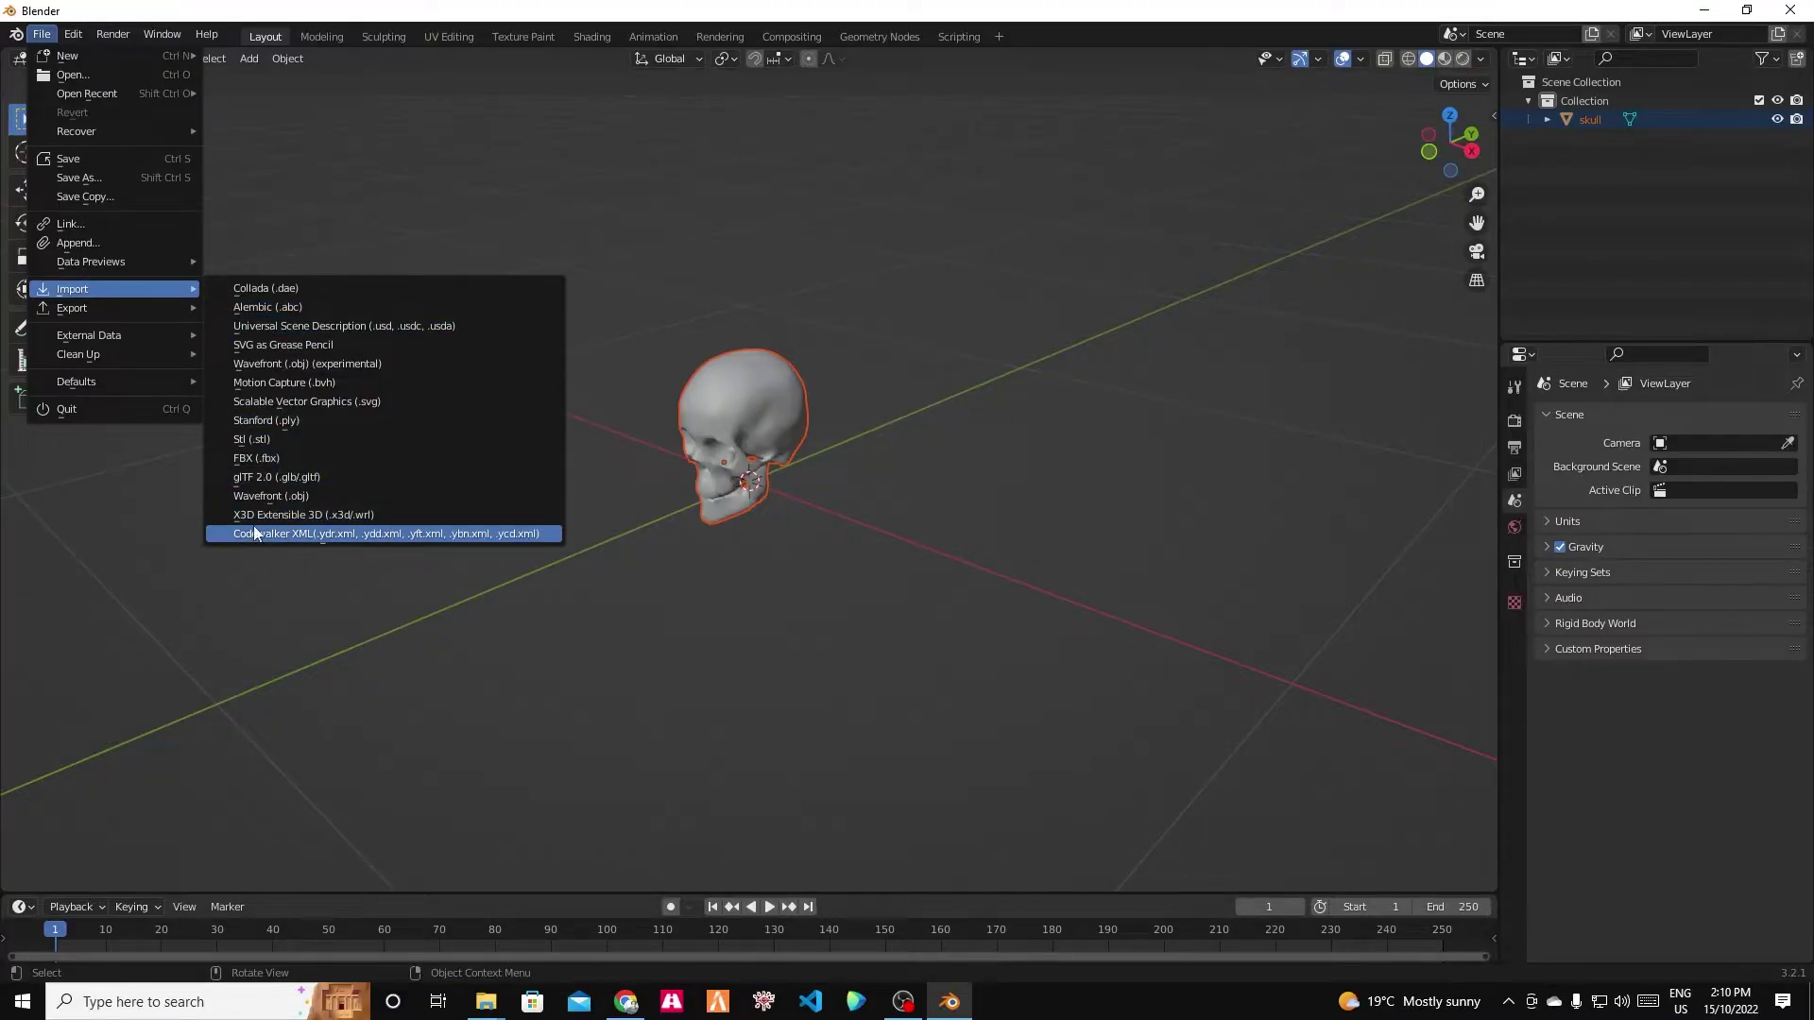
click(457, 532)
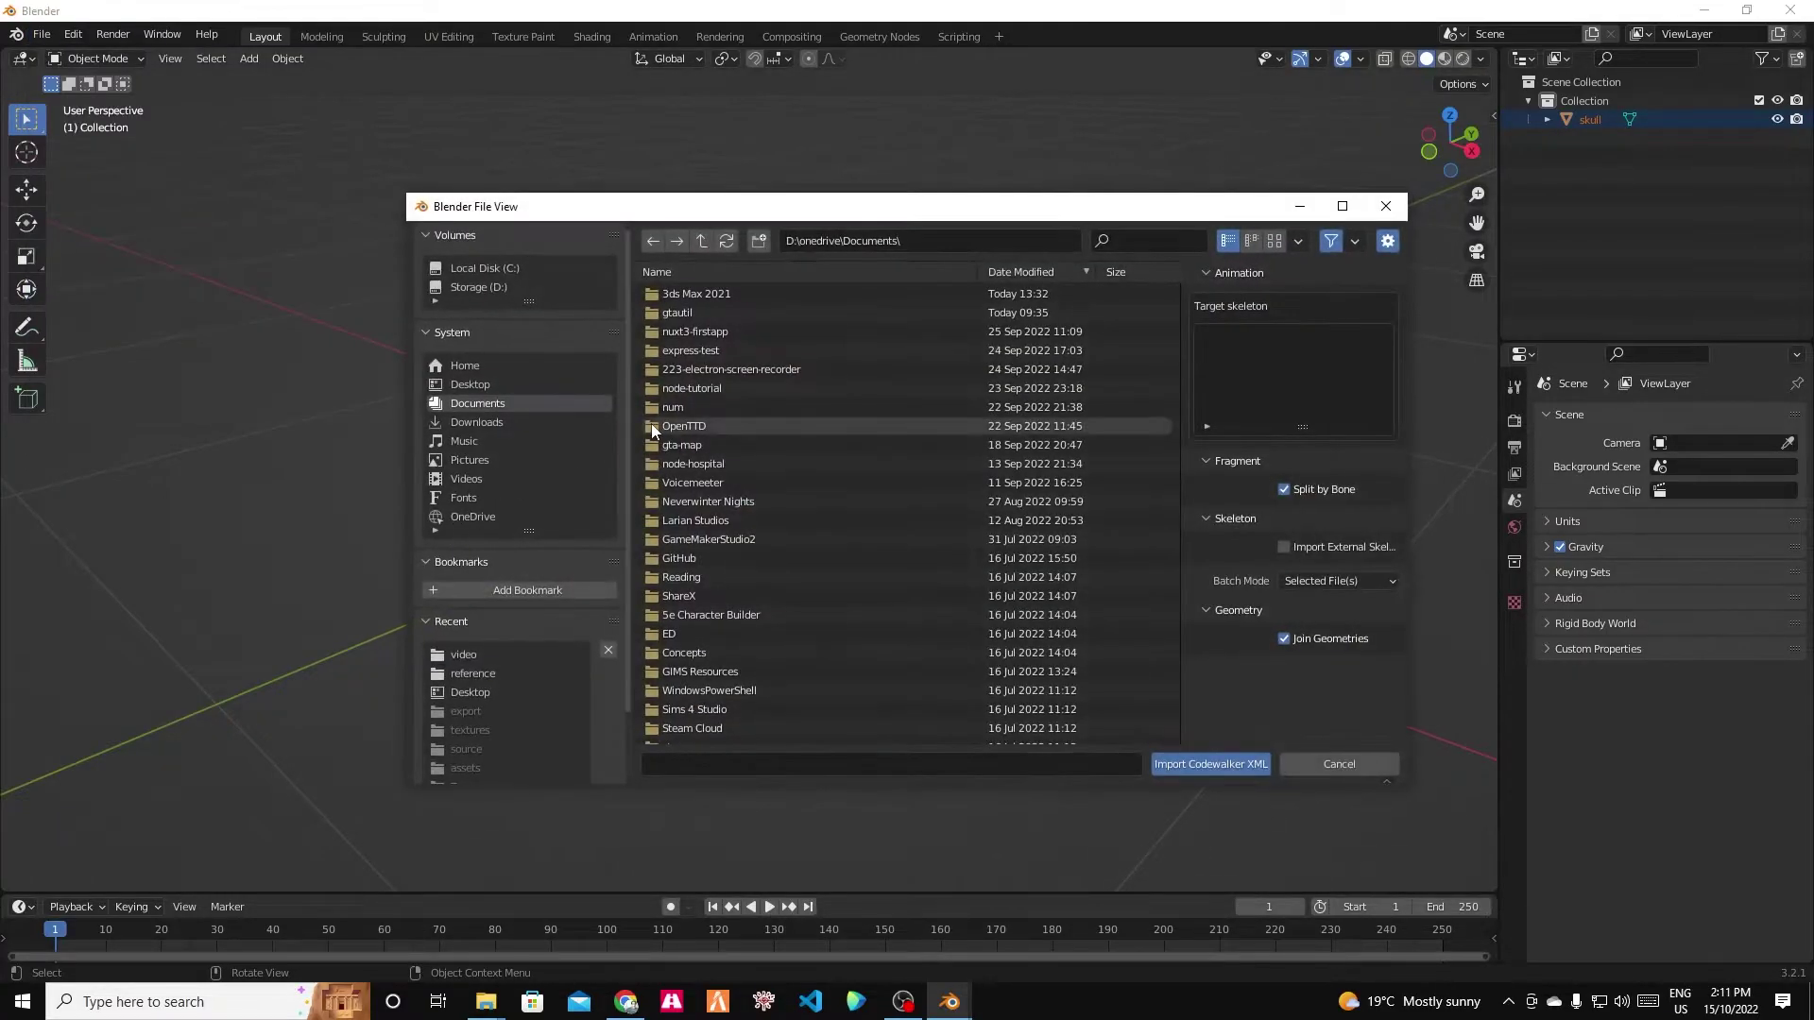
click(476, 384)
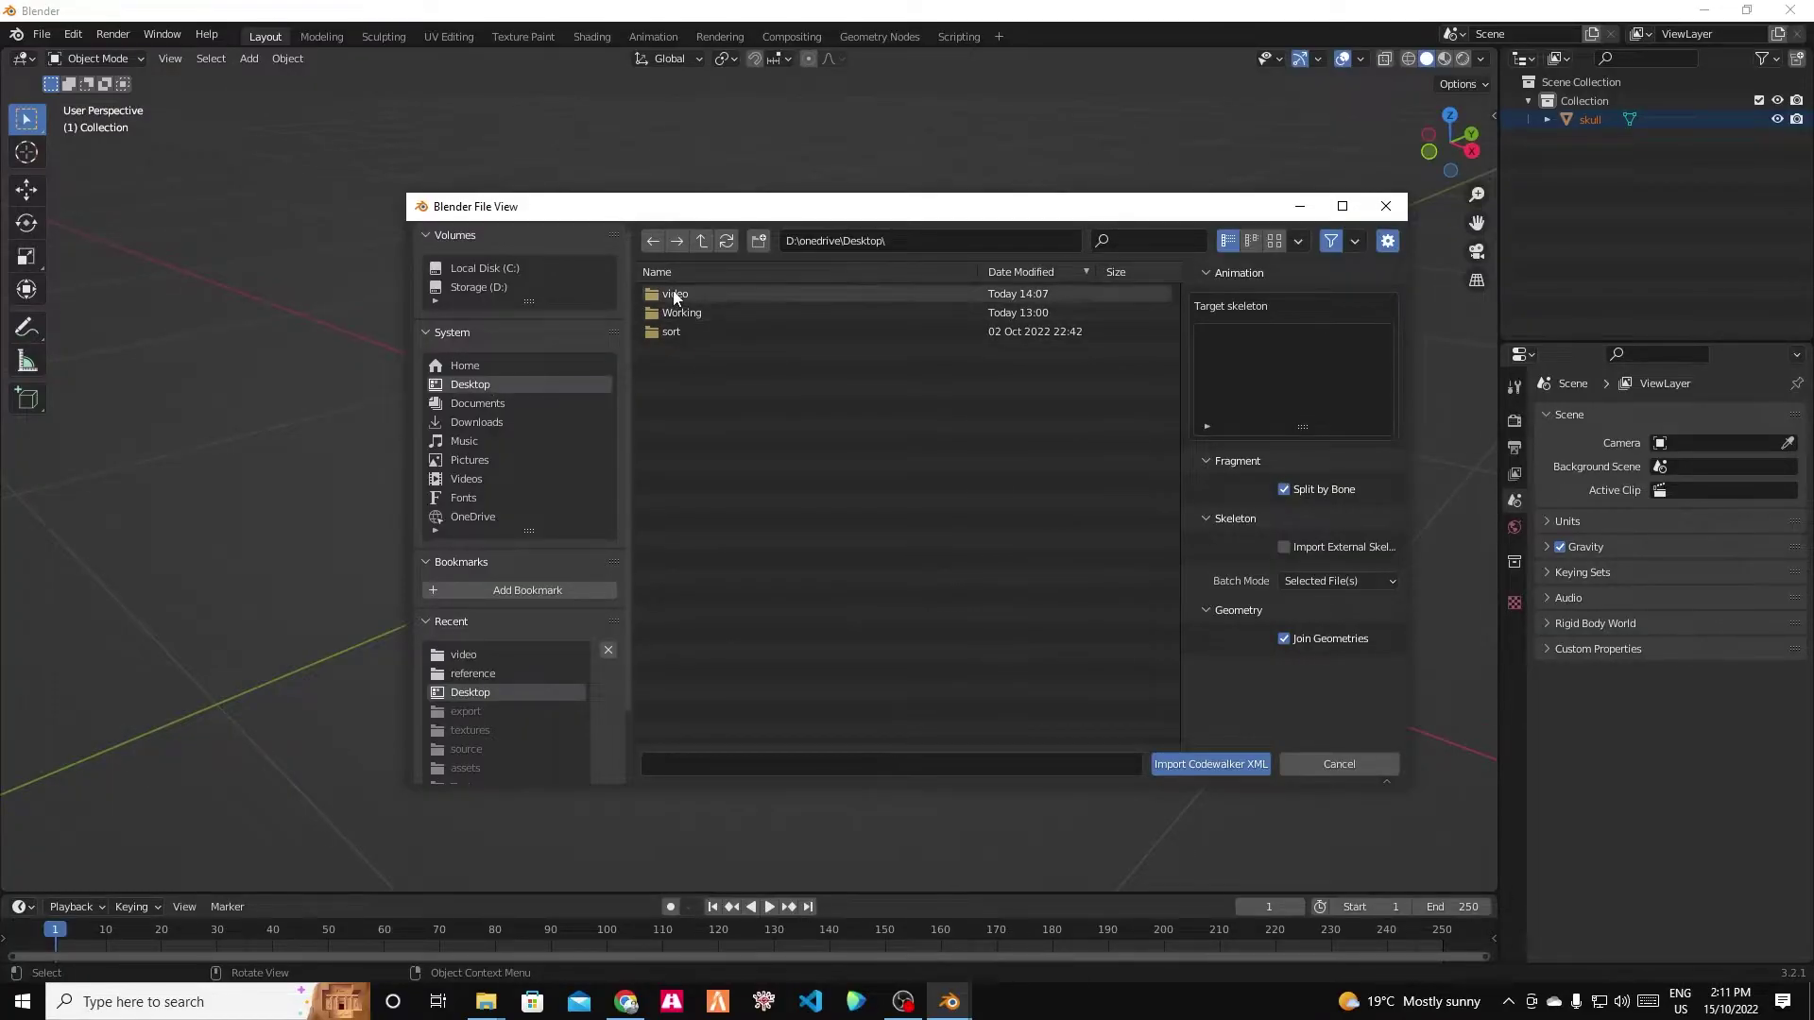
double_click(673, 291)
click(678, 291)
double_click(677, 291)
double_click(677, 310)
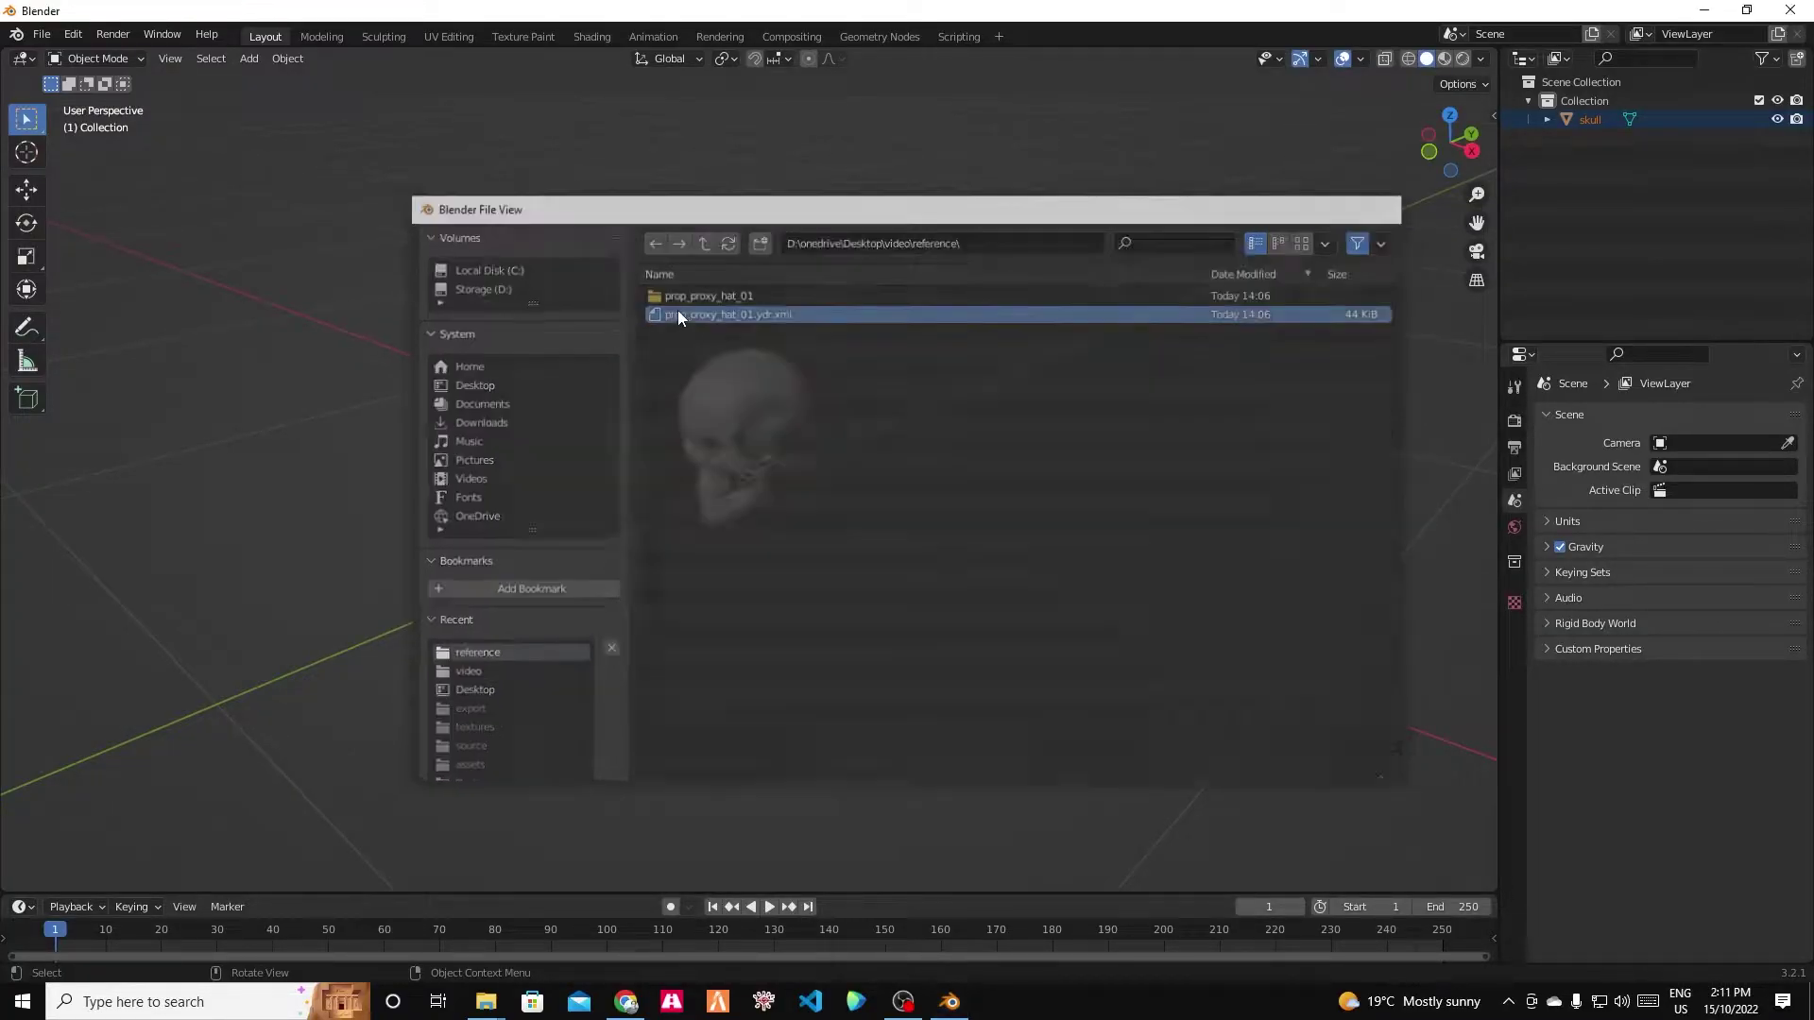
mouse_move(825, 597)
middle_down()
mouse_move(794, 616)
mouse_move(818, 622)
middle_up()
Raise prop_proxy_hat_01 along Z to about 0.379 m, above the skull.
click(27, 192)
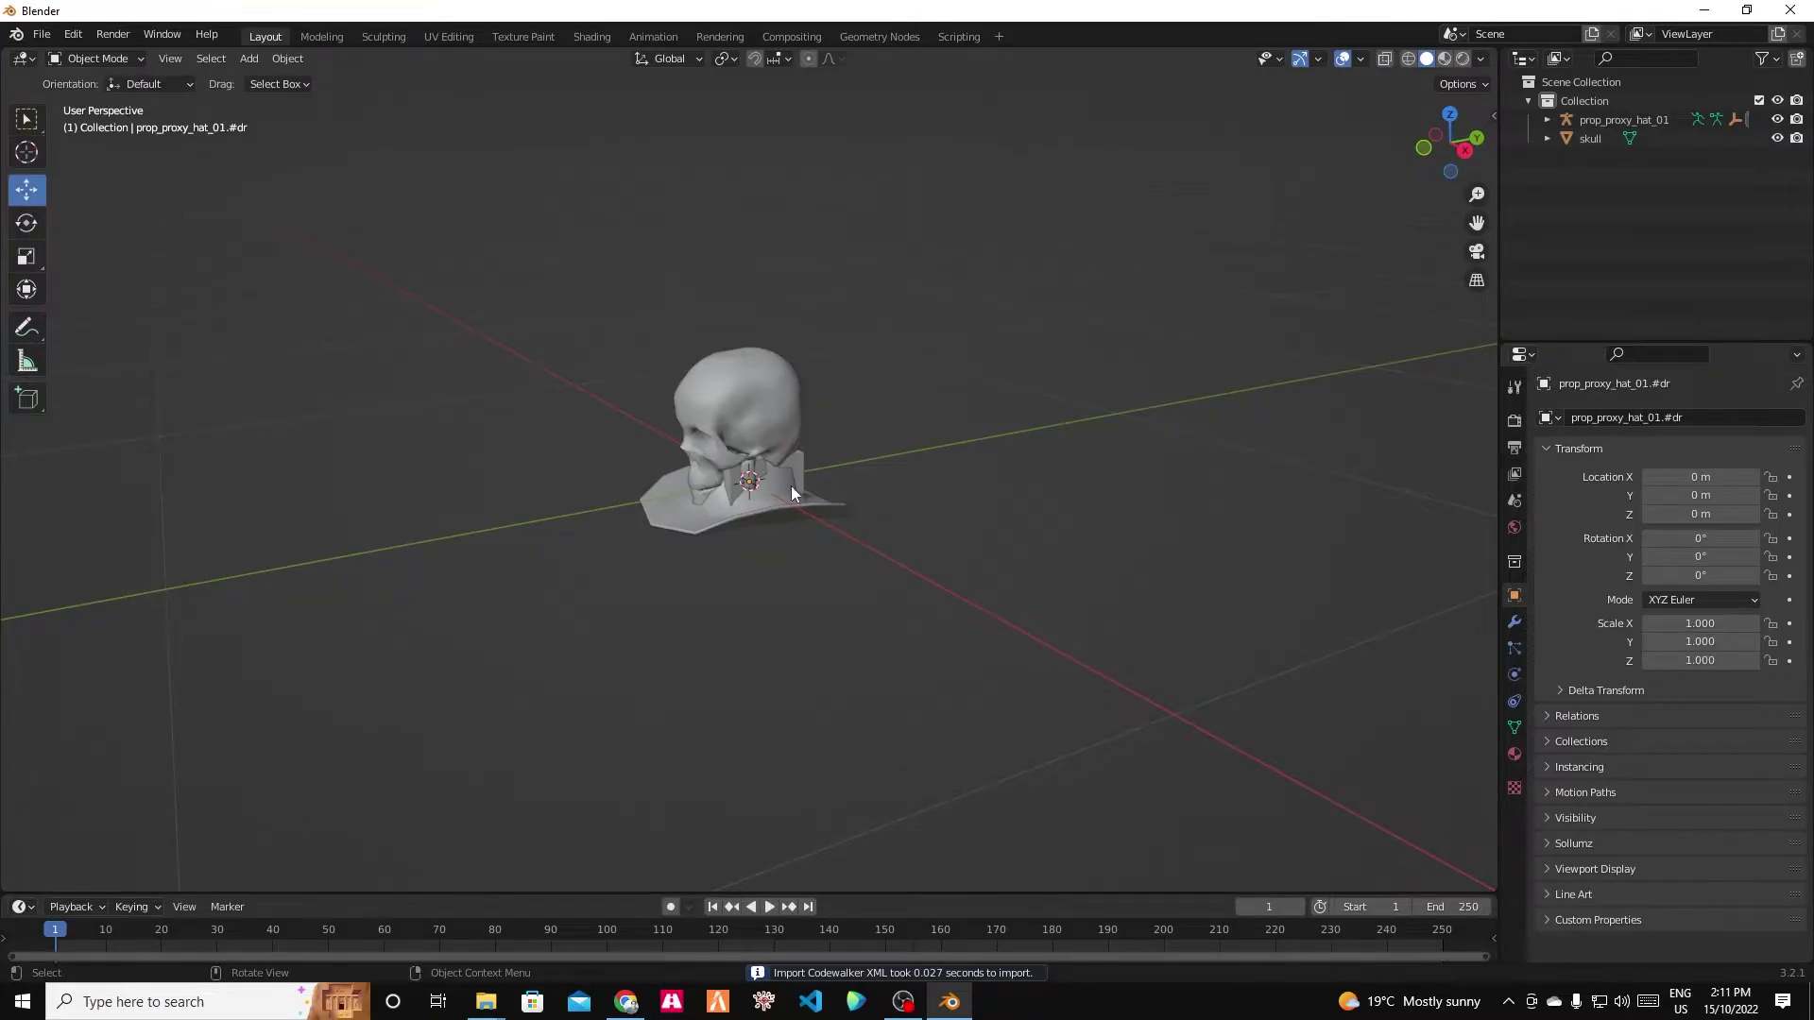
click(1600, 122)
drag(754, 406, 763, 253)
middle_drag(848, 419, 784, 338)
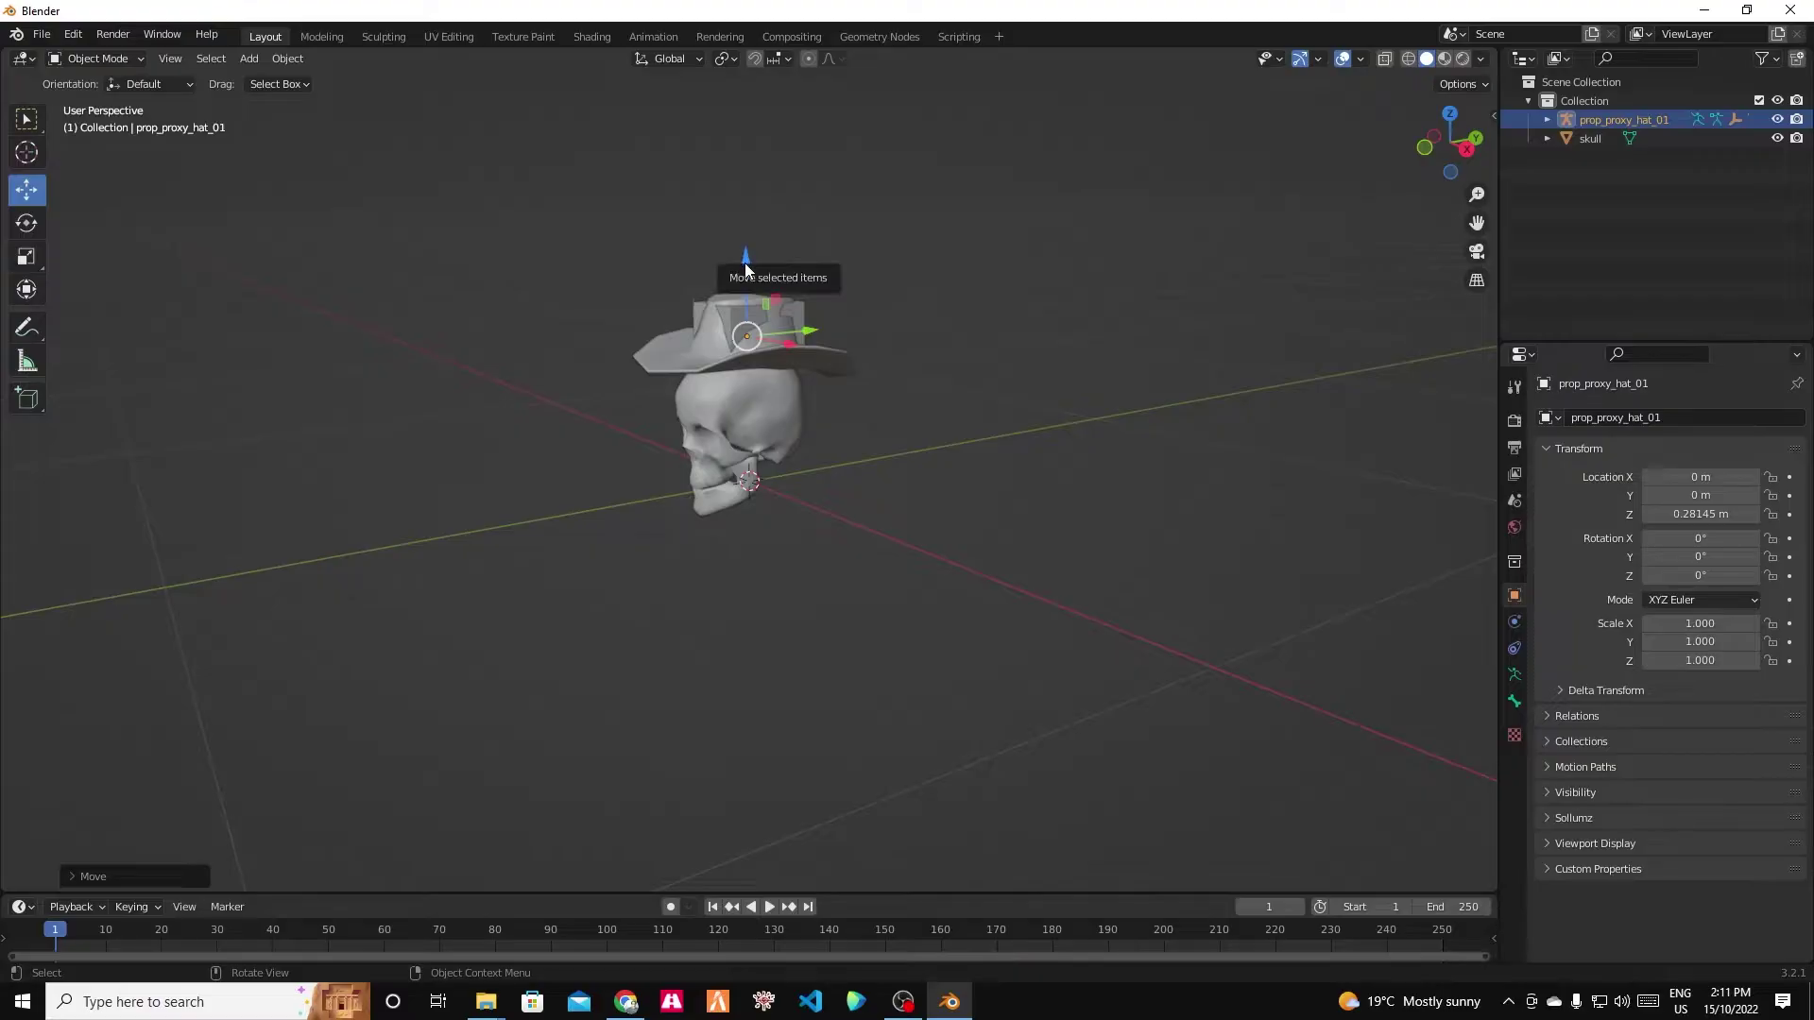
drag(745, 259, 756, 272)
middle_drag(927, 514, 853, 518)
drag(746, 265, 804, 237)
Select the skull and scale it uniformly to 1.703.
click(1587, 137)
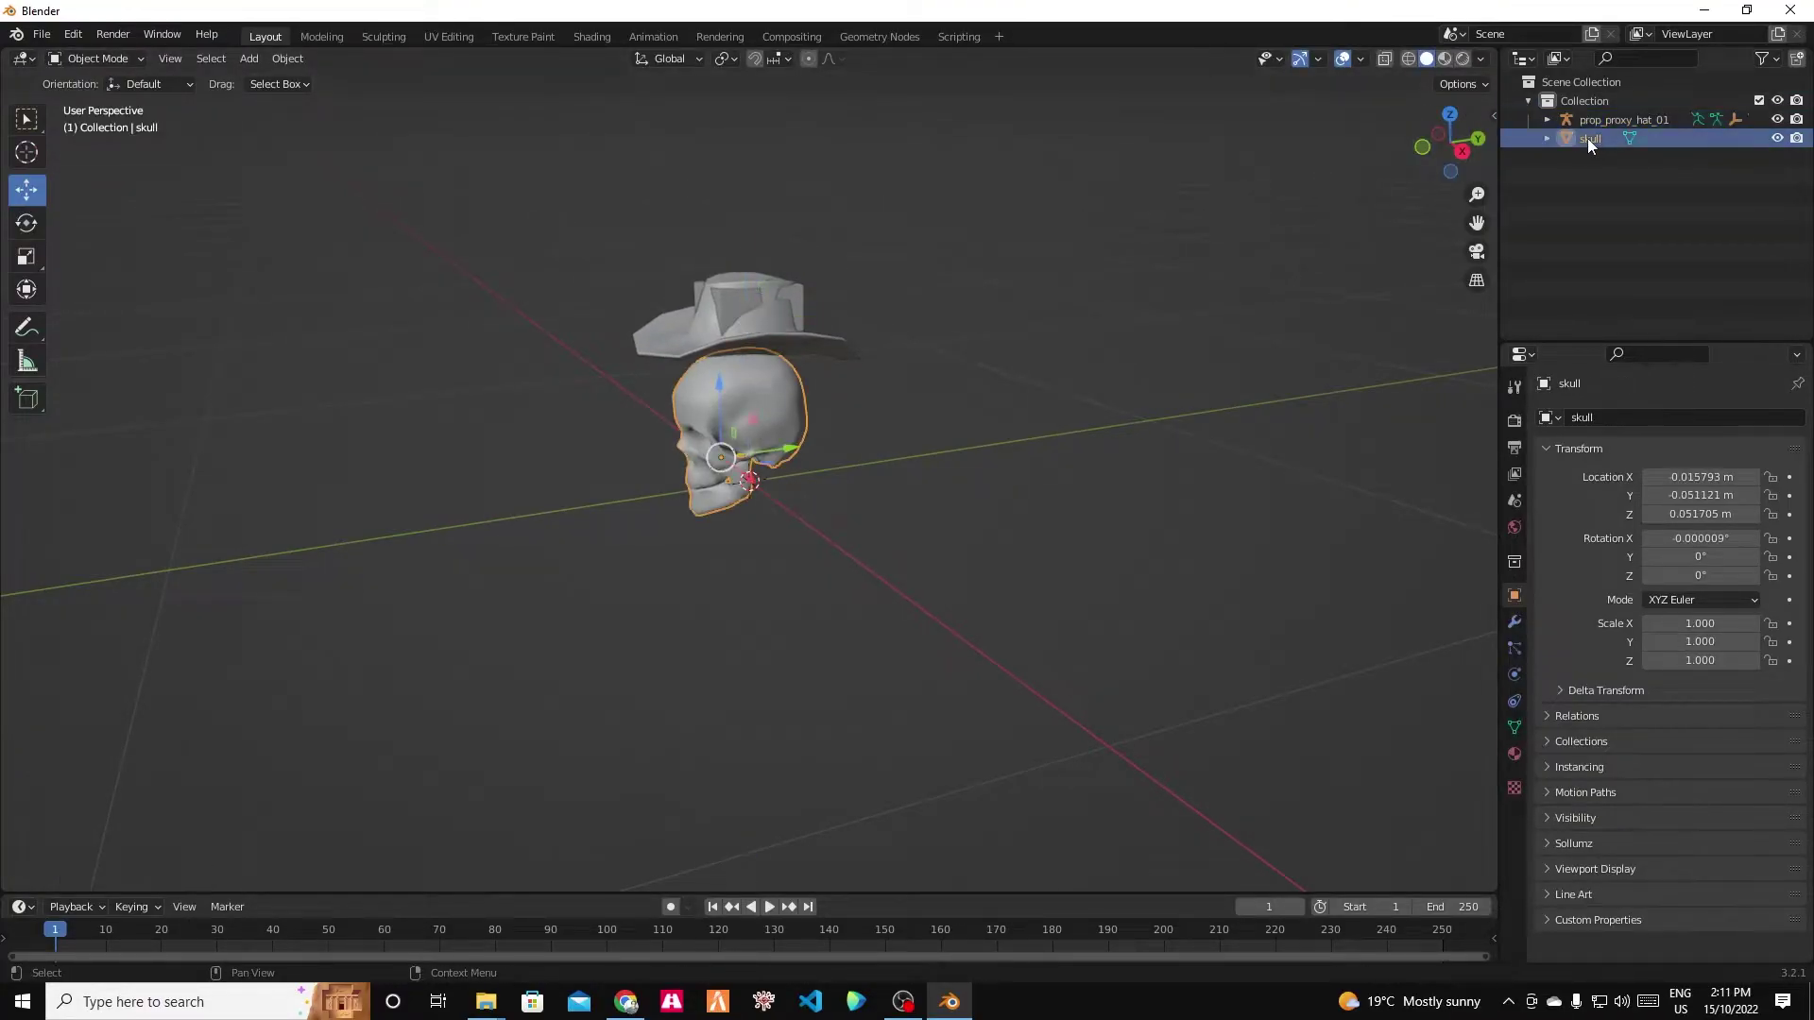
middle_drag(860, 478, 860, 562)
click(25, 258)
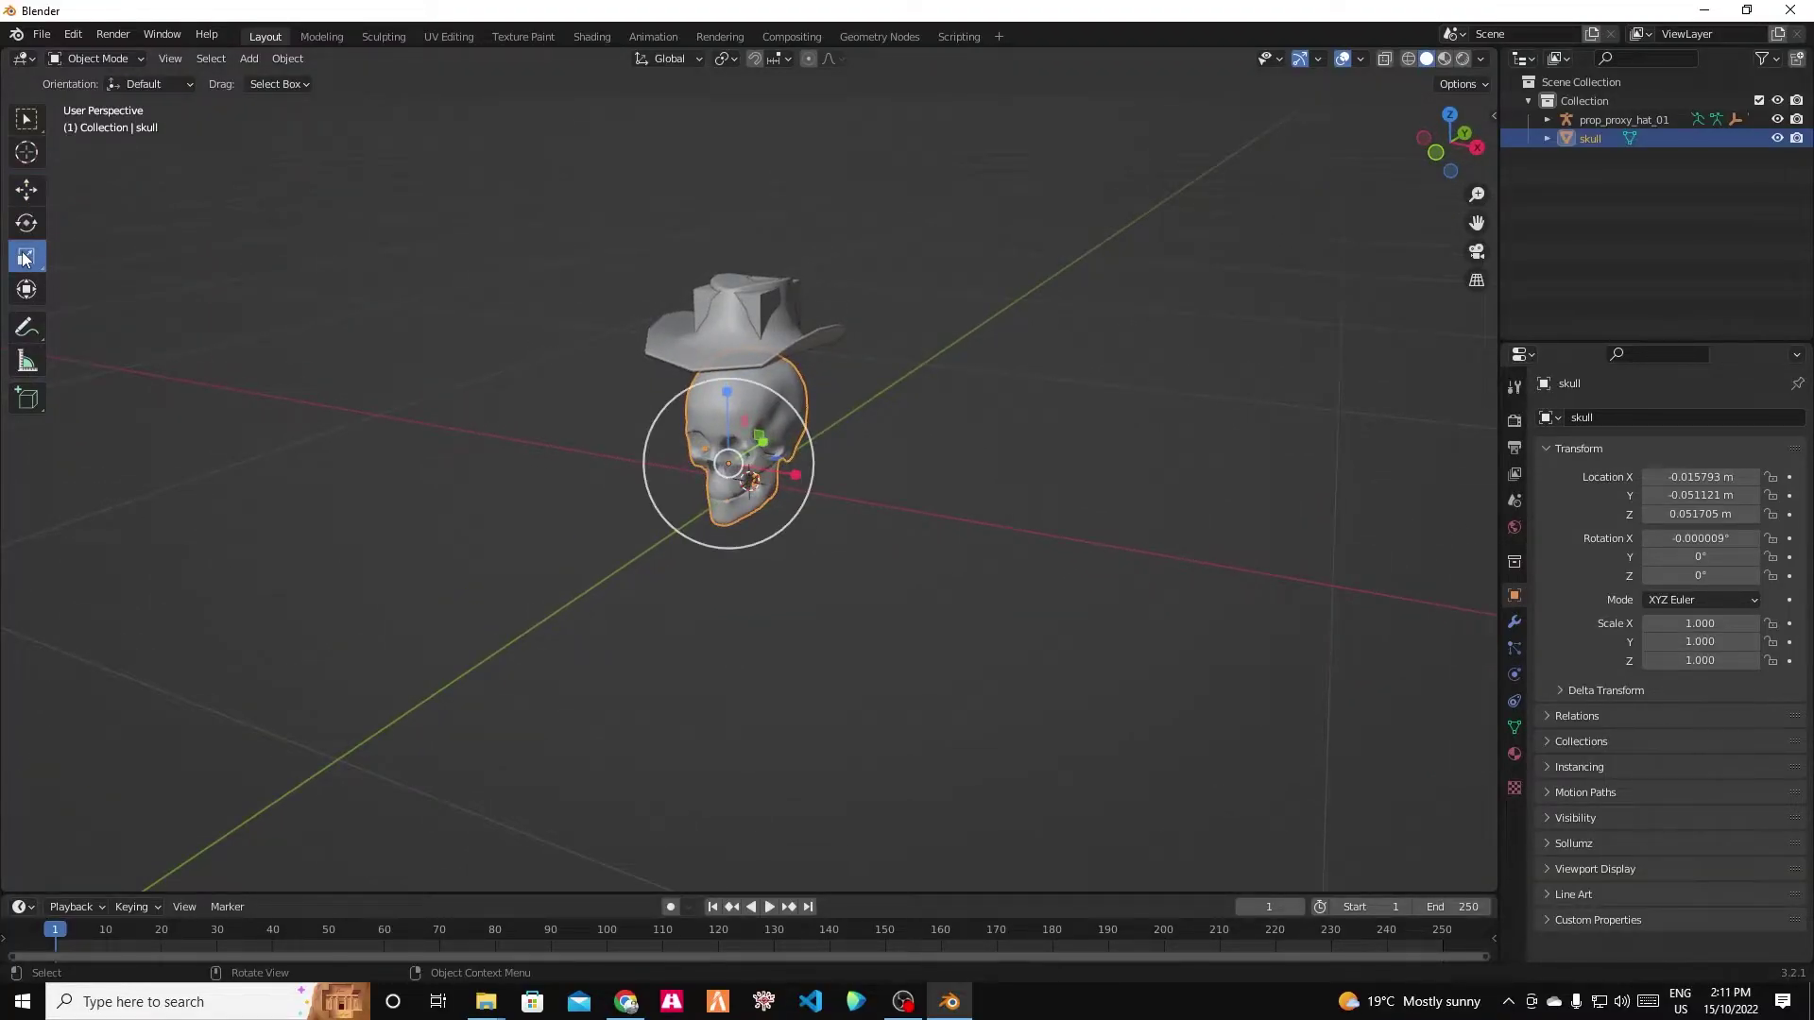
drag(765, 389, 848, 377)
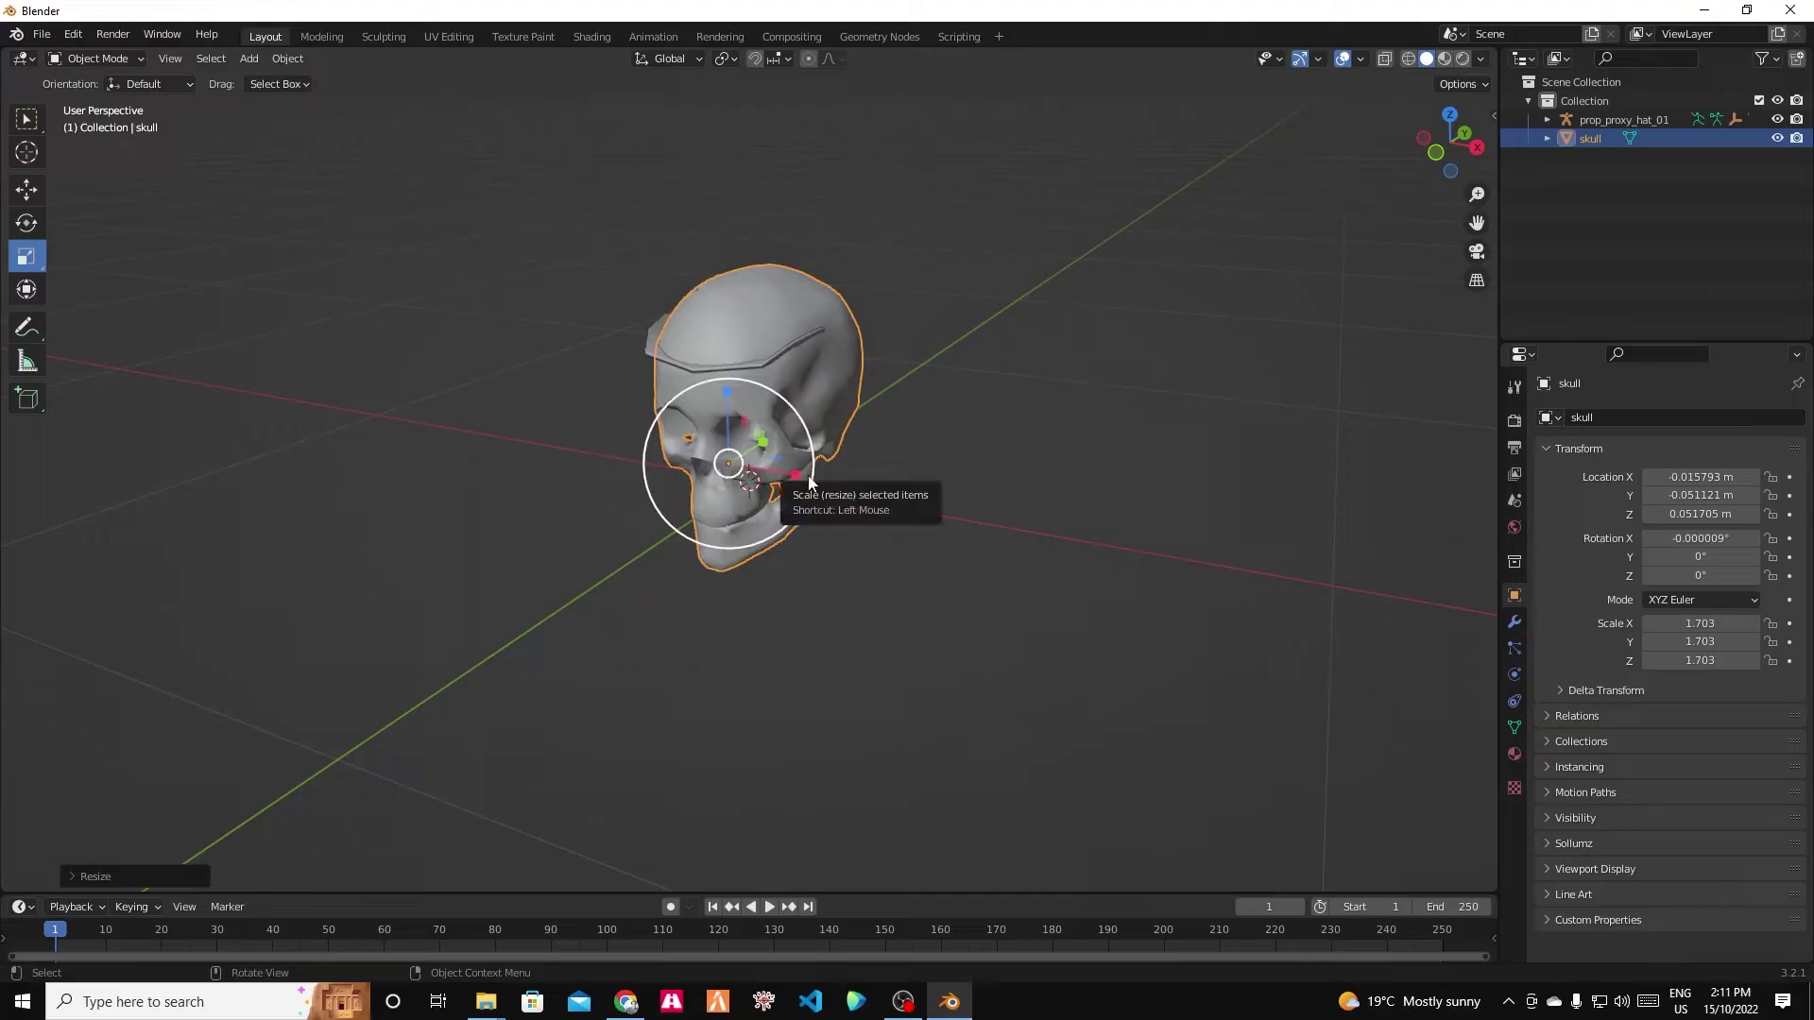
mouse_move(945, 505)
middle_down()
mouse_move(959, 527)
mouse_move(920, 516)
middle_up()
middle_drag(1060, 411, 1143, 425)
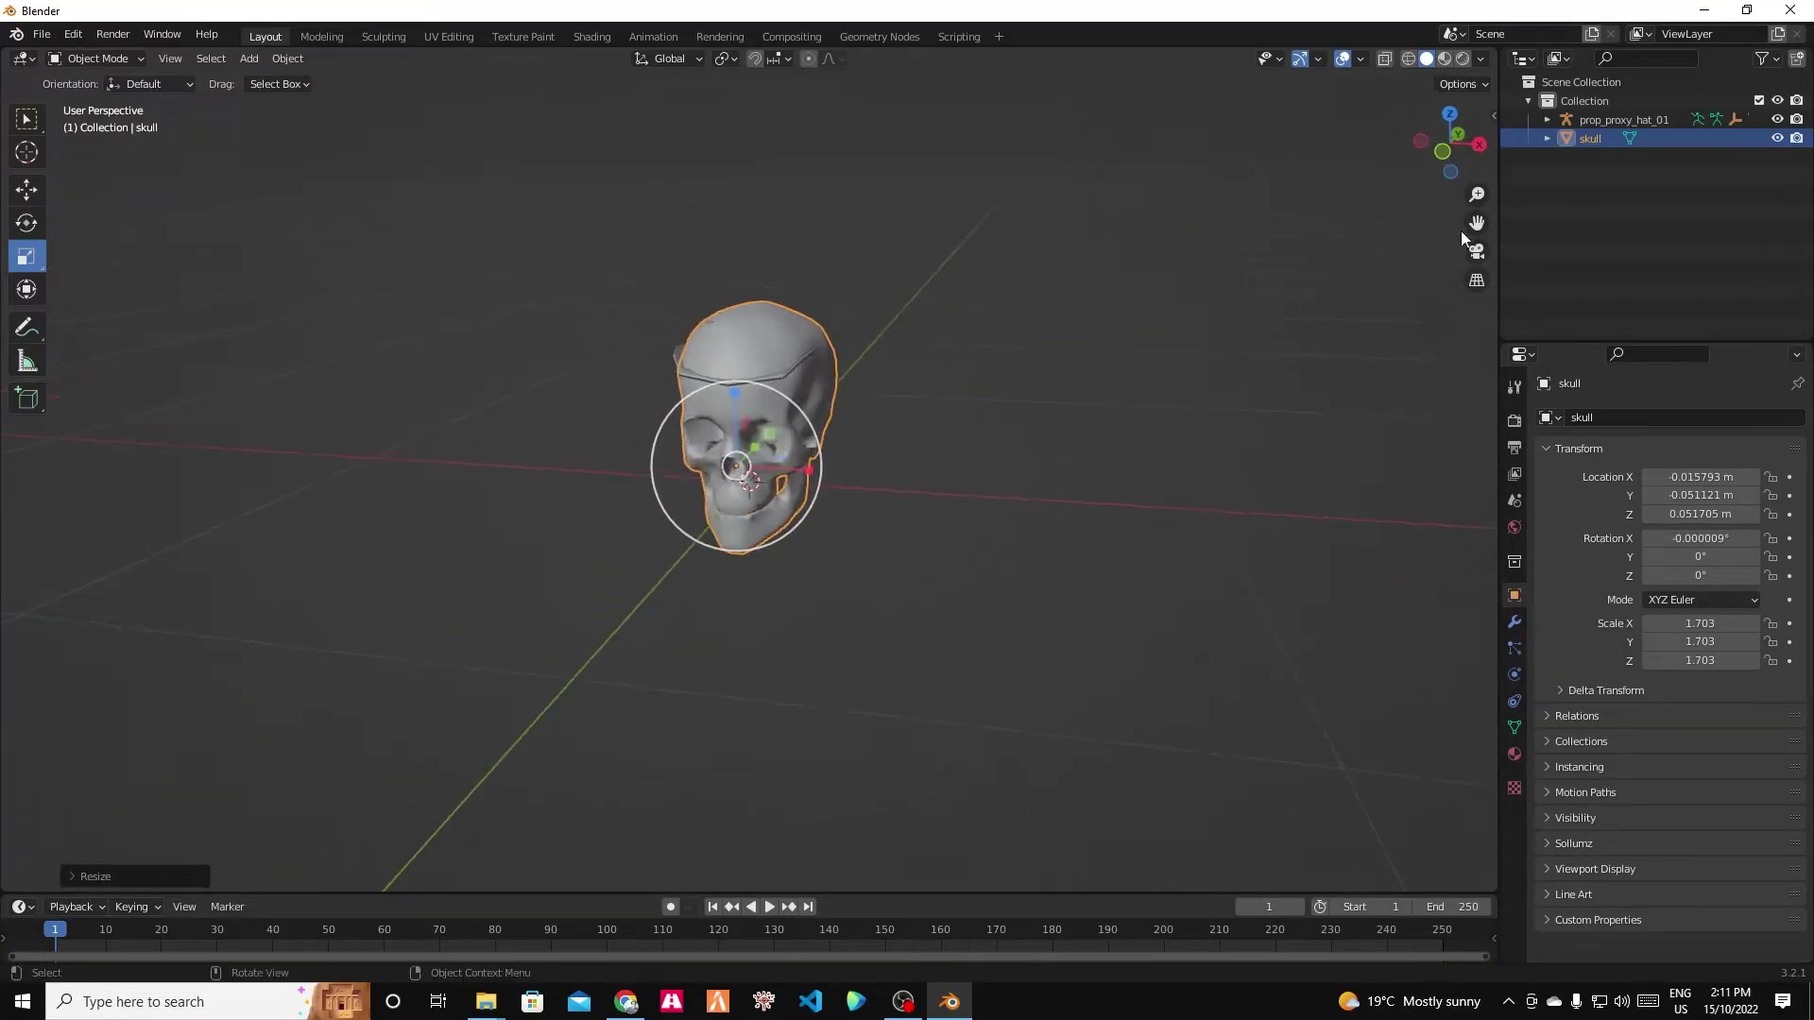
Delete prop_proxy_hat_01 with Delete Hierarchy from the Outliner.
right_click(1631, 119)
right_click(1589, 116)
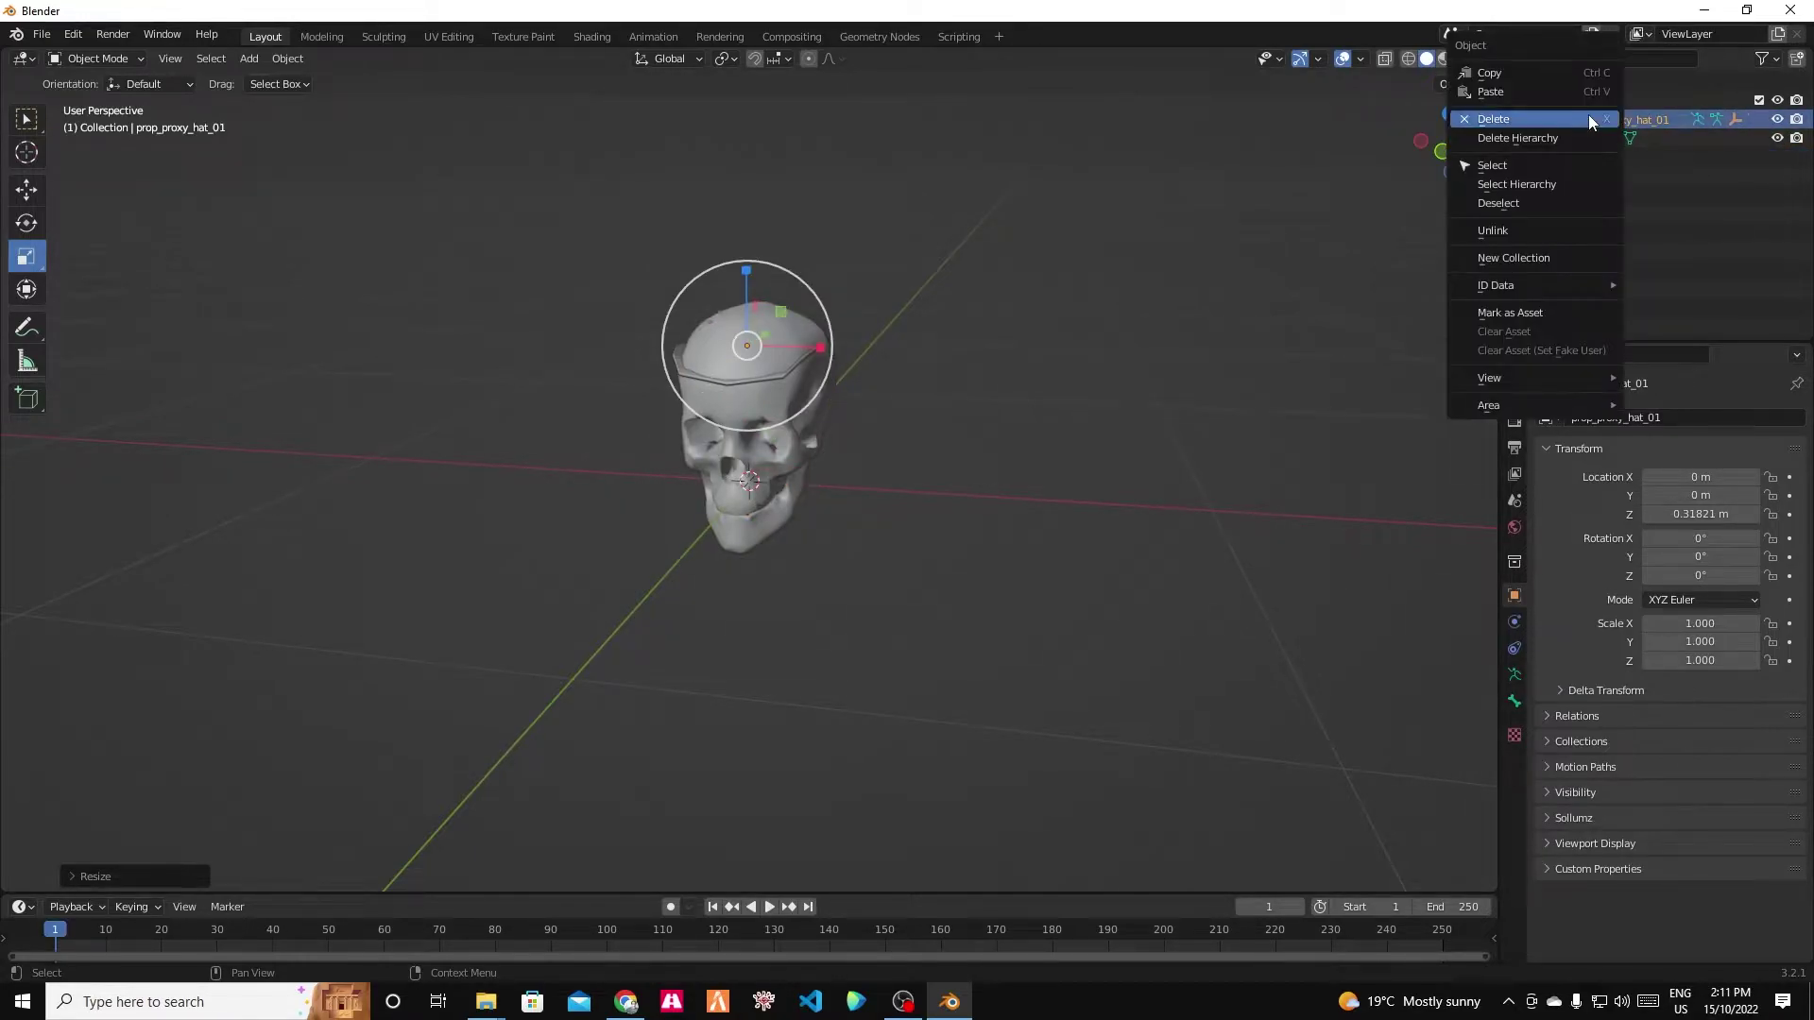
click(1557, 141)
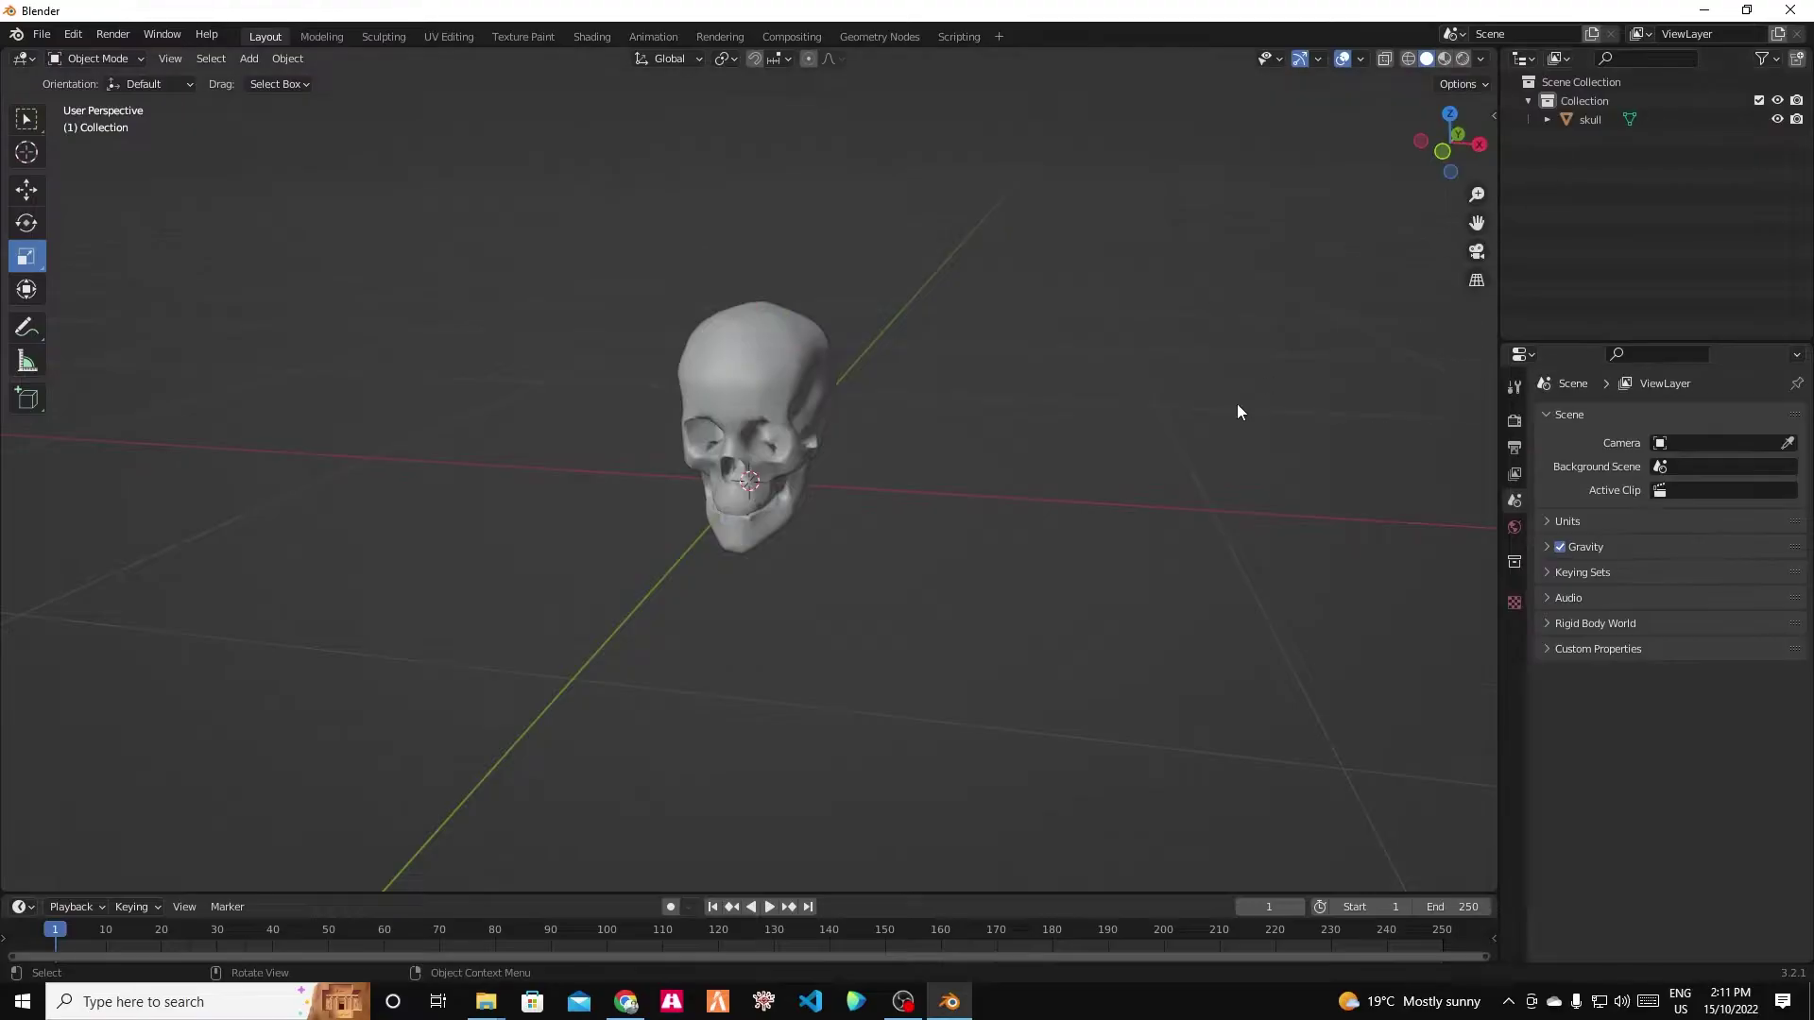
middle_drag(1047, 465, 1140, 404)
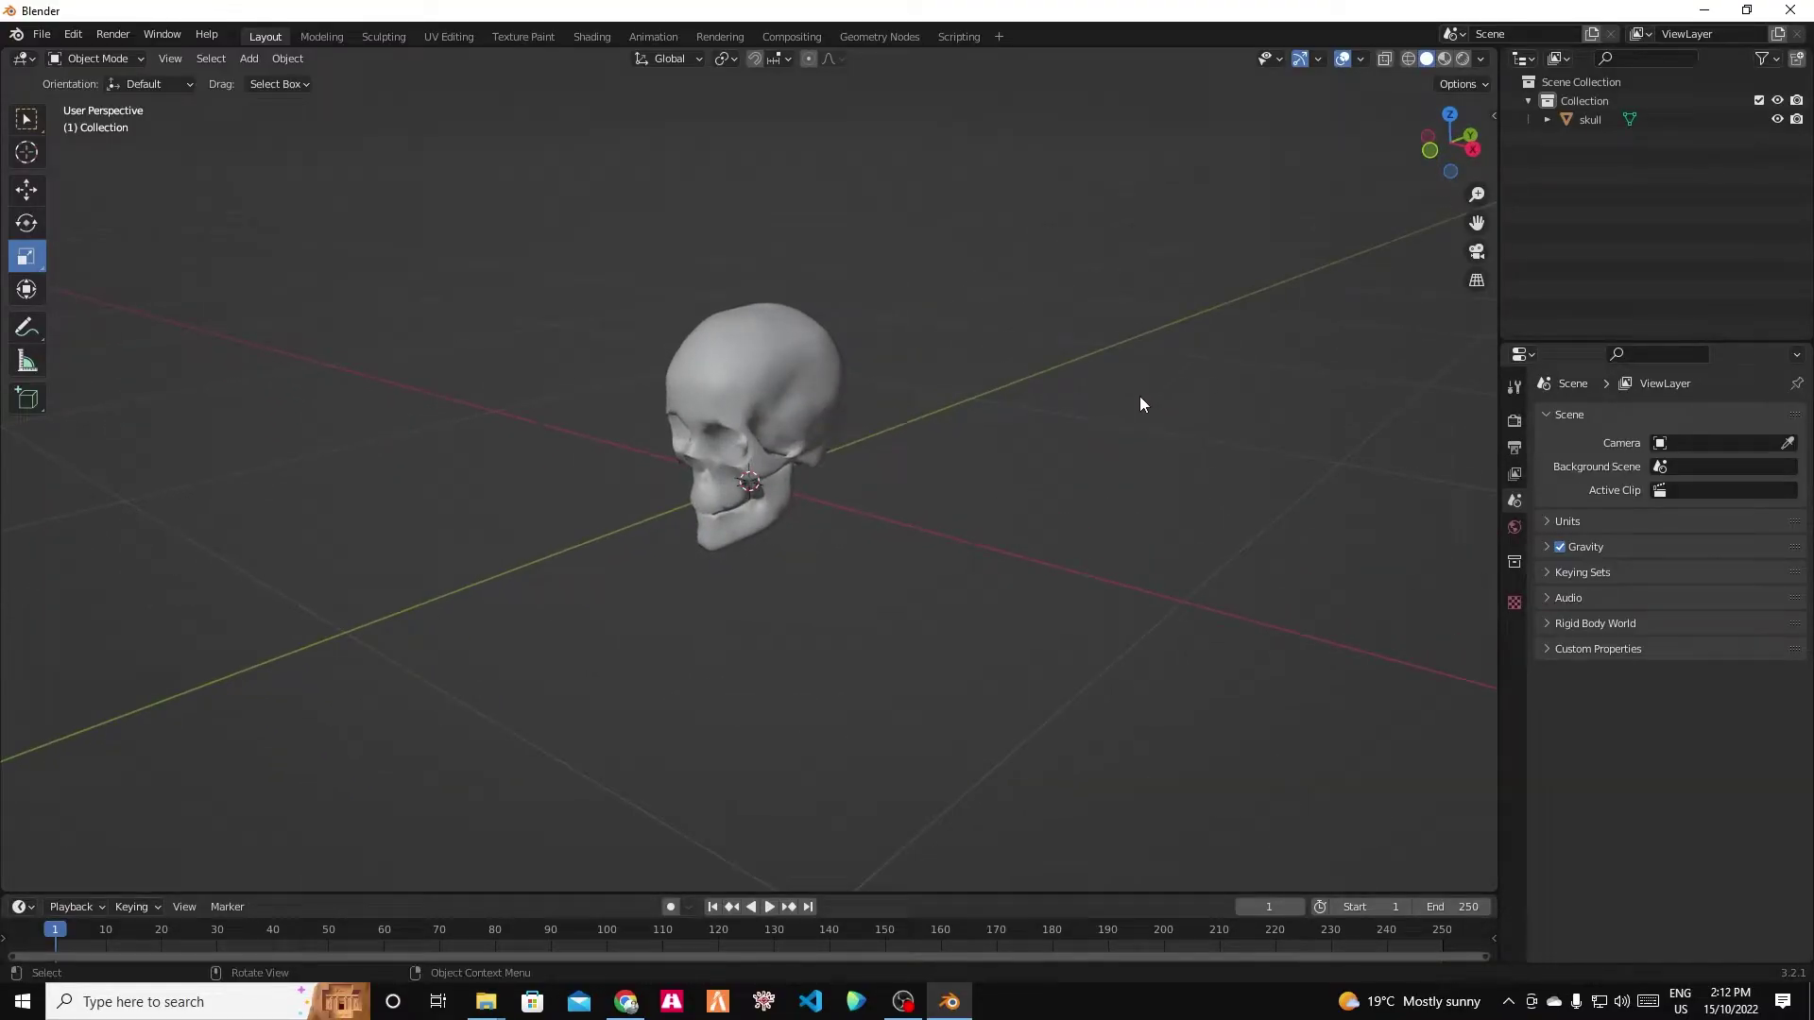
Switch to Material Preview shading and select the skull's mesh in the Outliner.
click(1446, 60)
middle_drag(680, 709, 1035, 571)
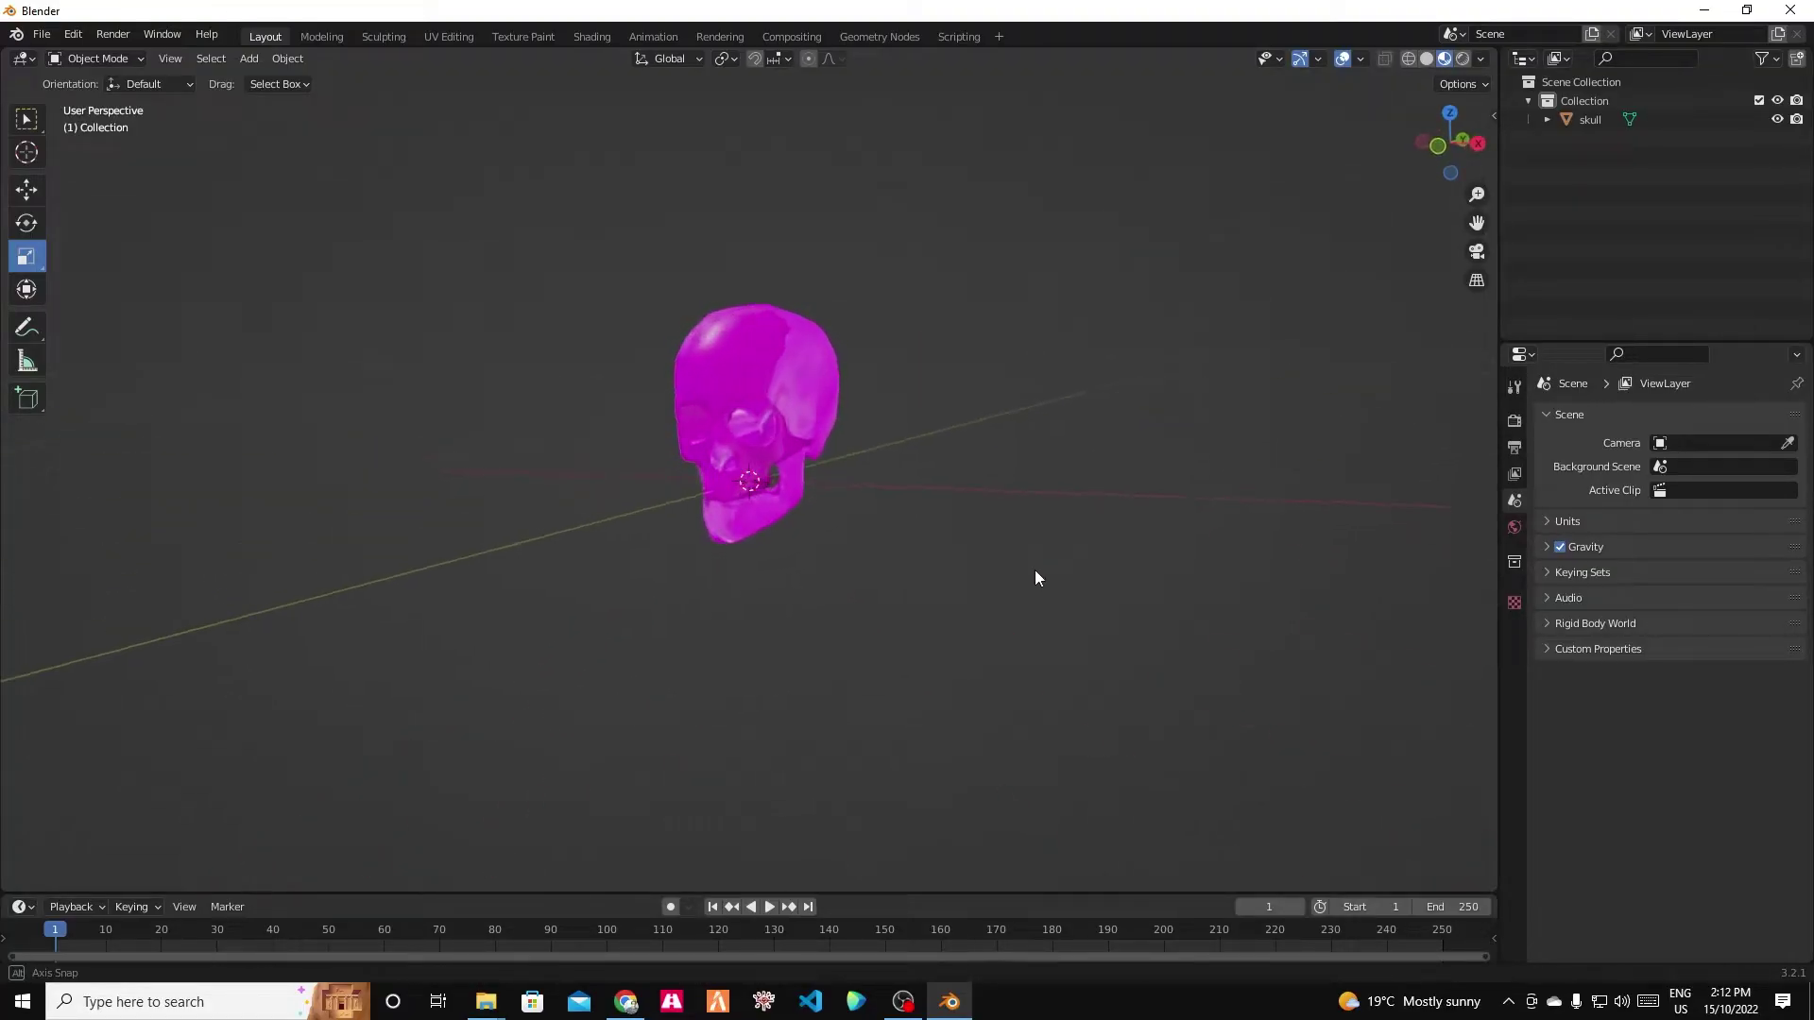
click(1602, 119)
click(1546, 119)
click(1620, 143)
Show the skull material's Base Color image texture settings, keeping the Image Texture link.
click(1514, 754)
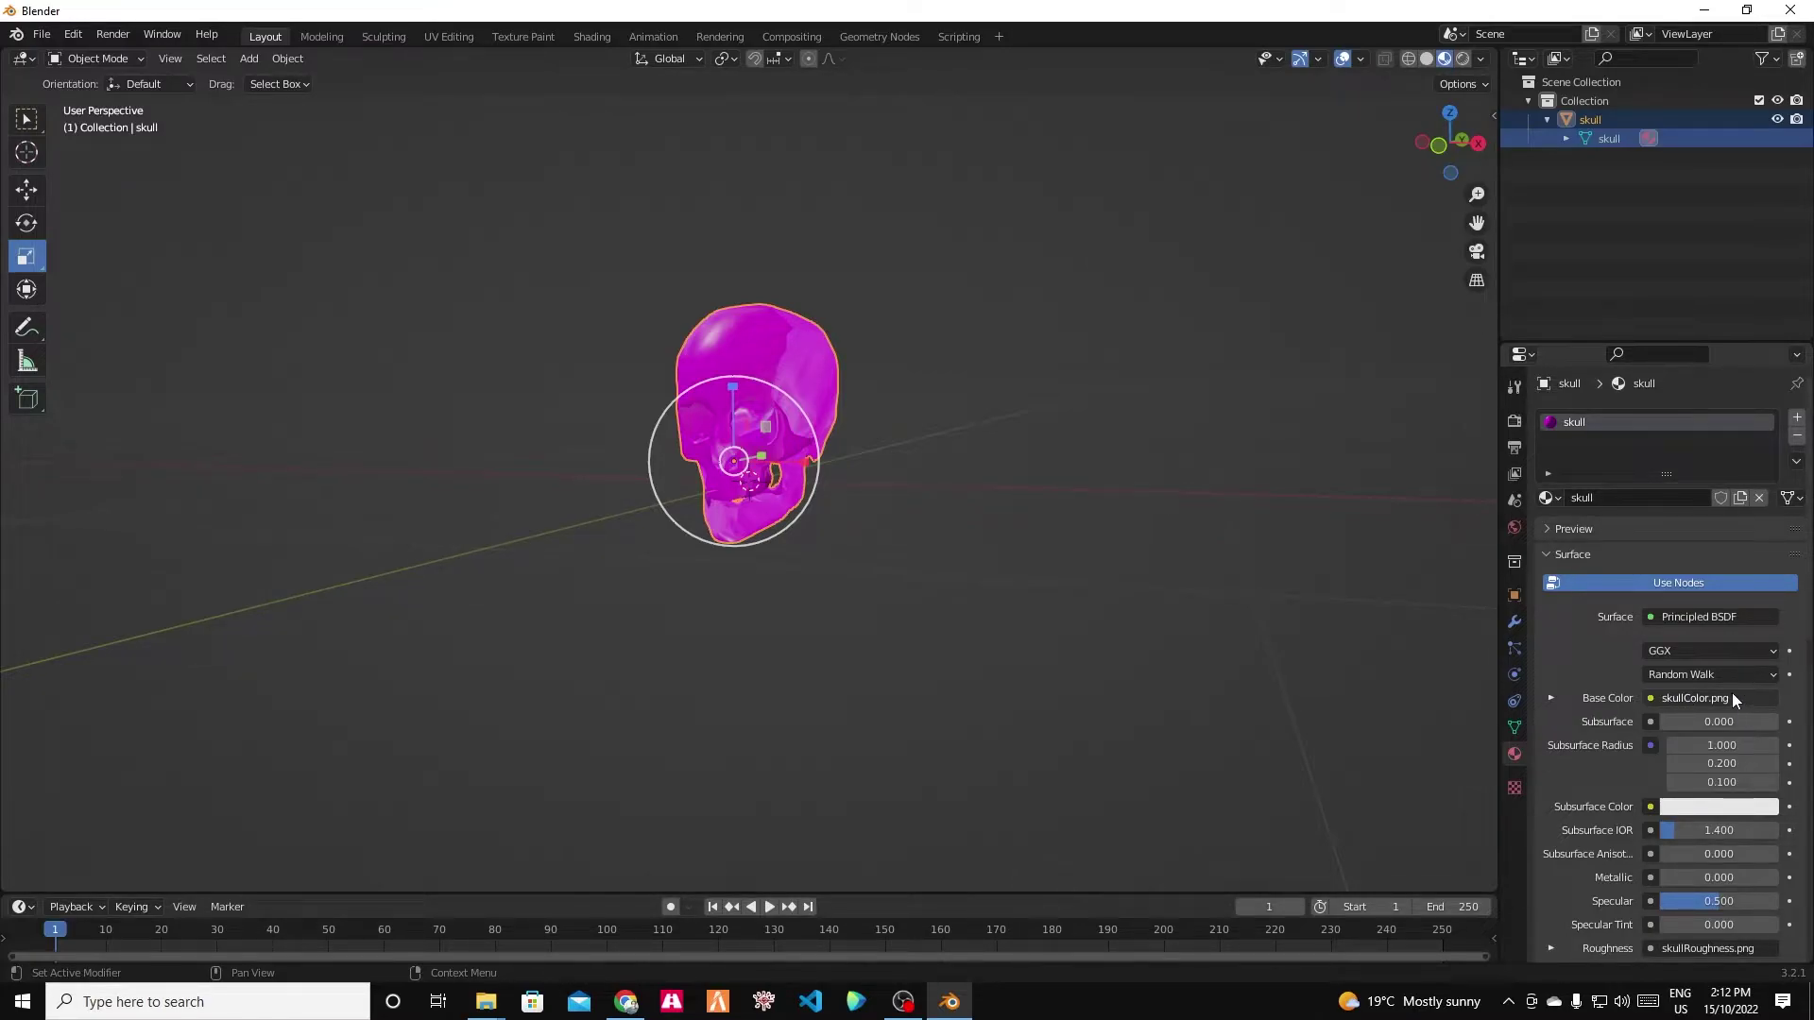
click(1549, 697)
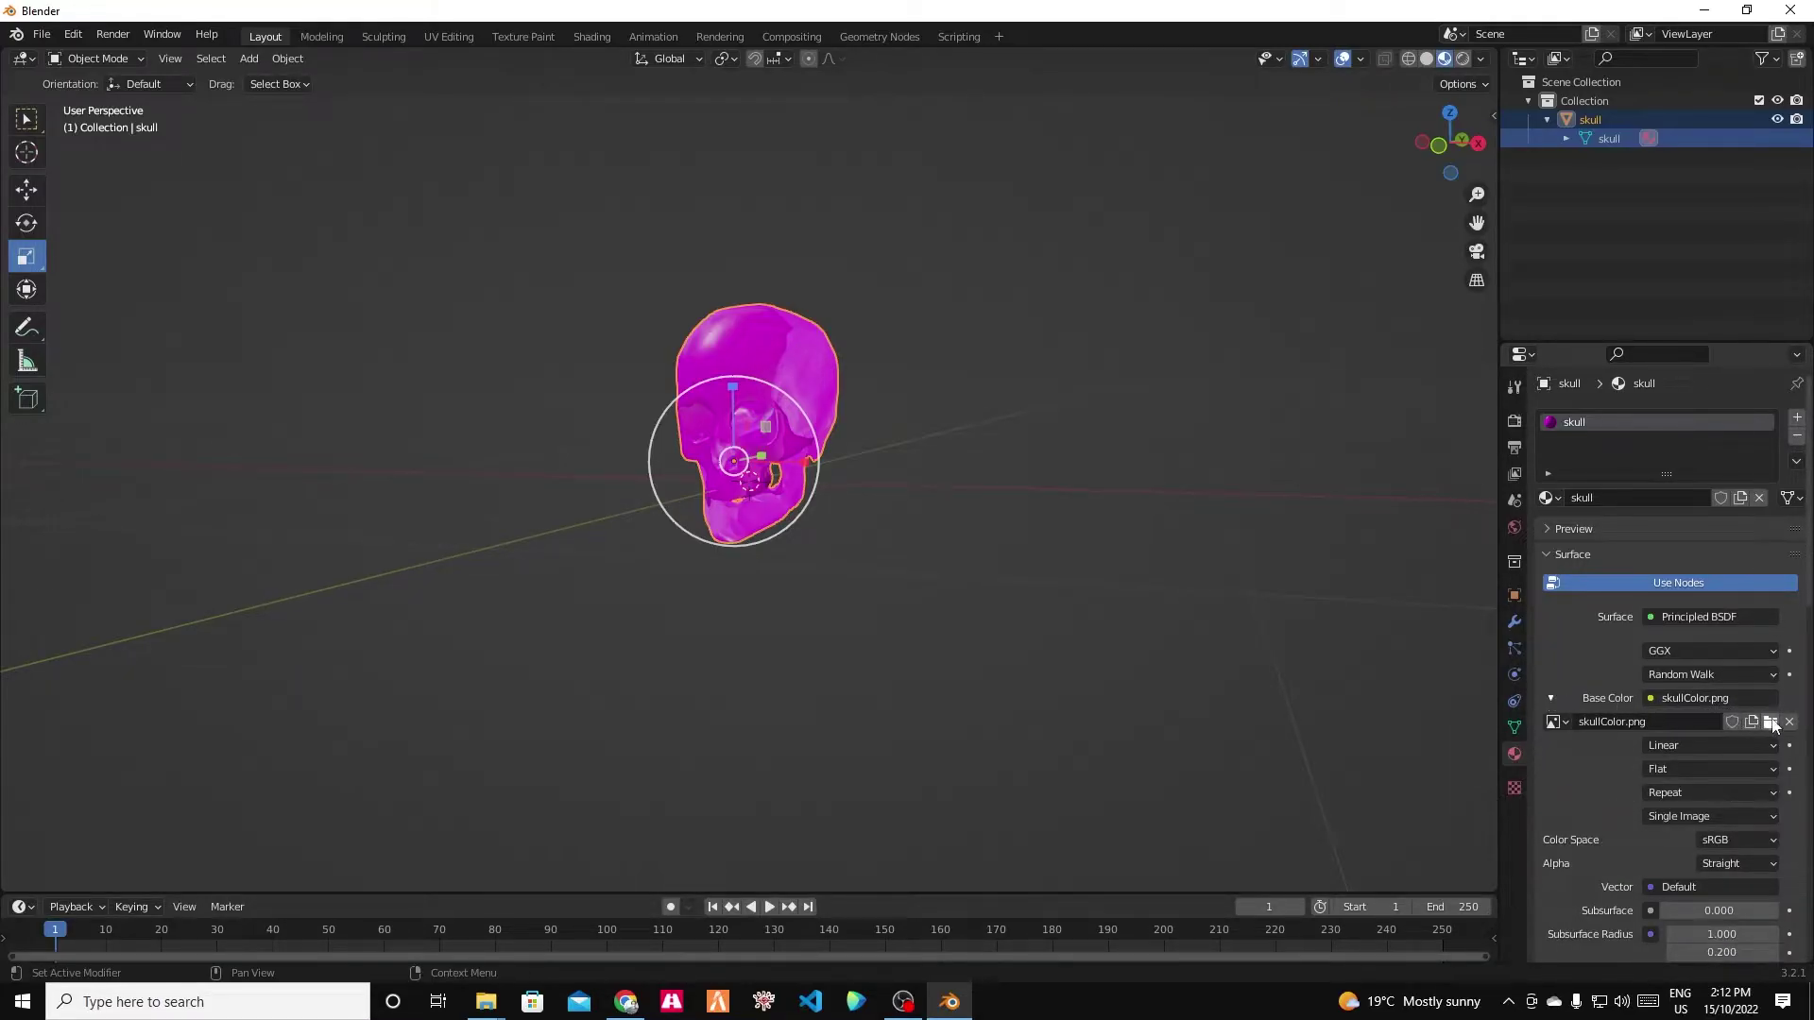
click(1747, 698)
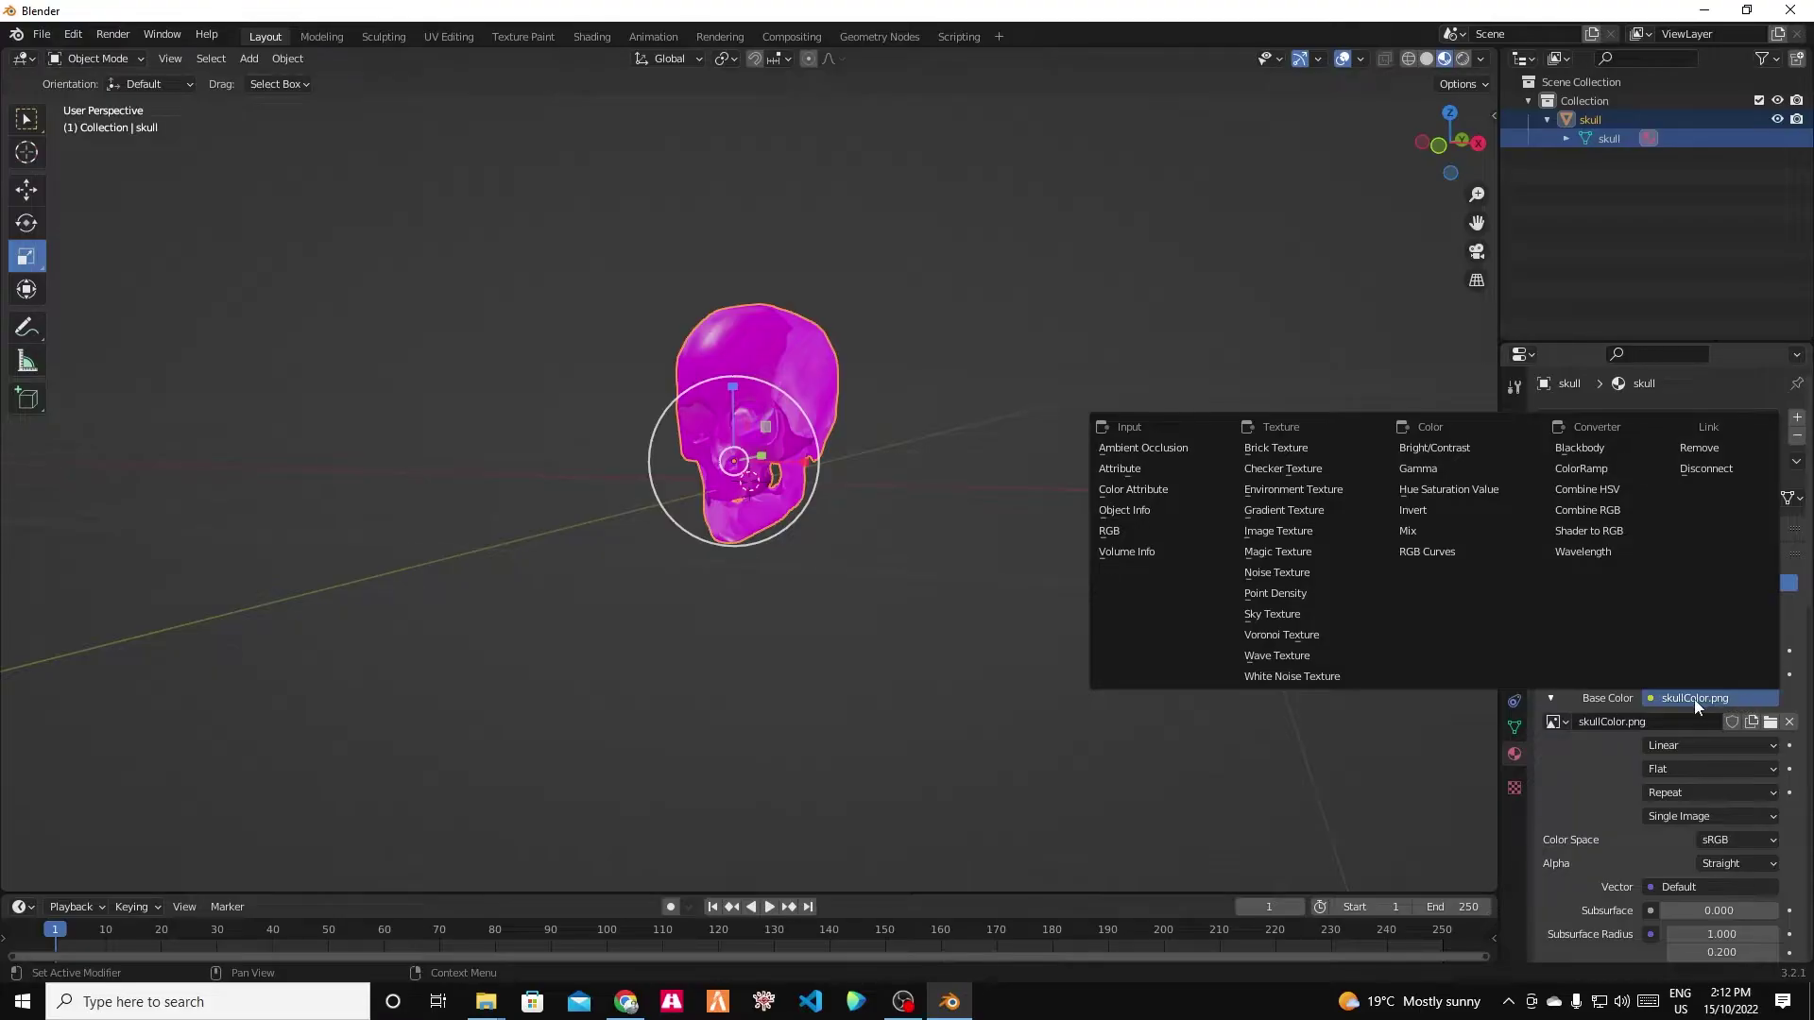
click(1593, 697)
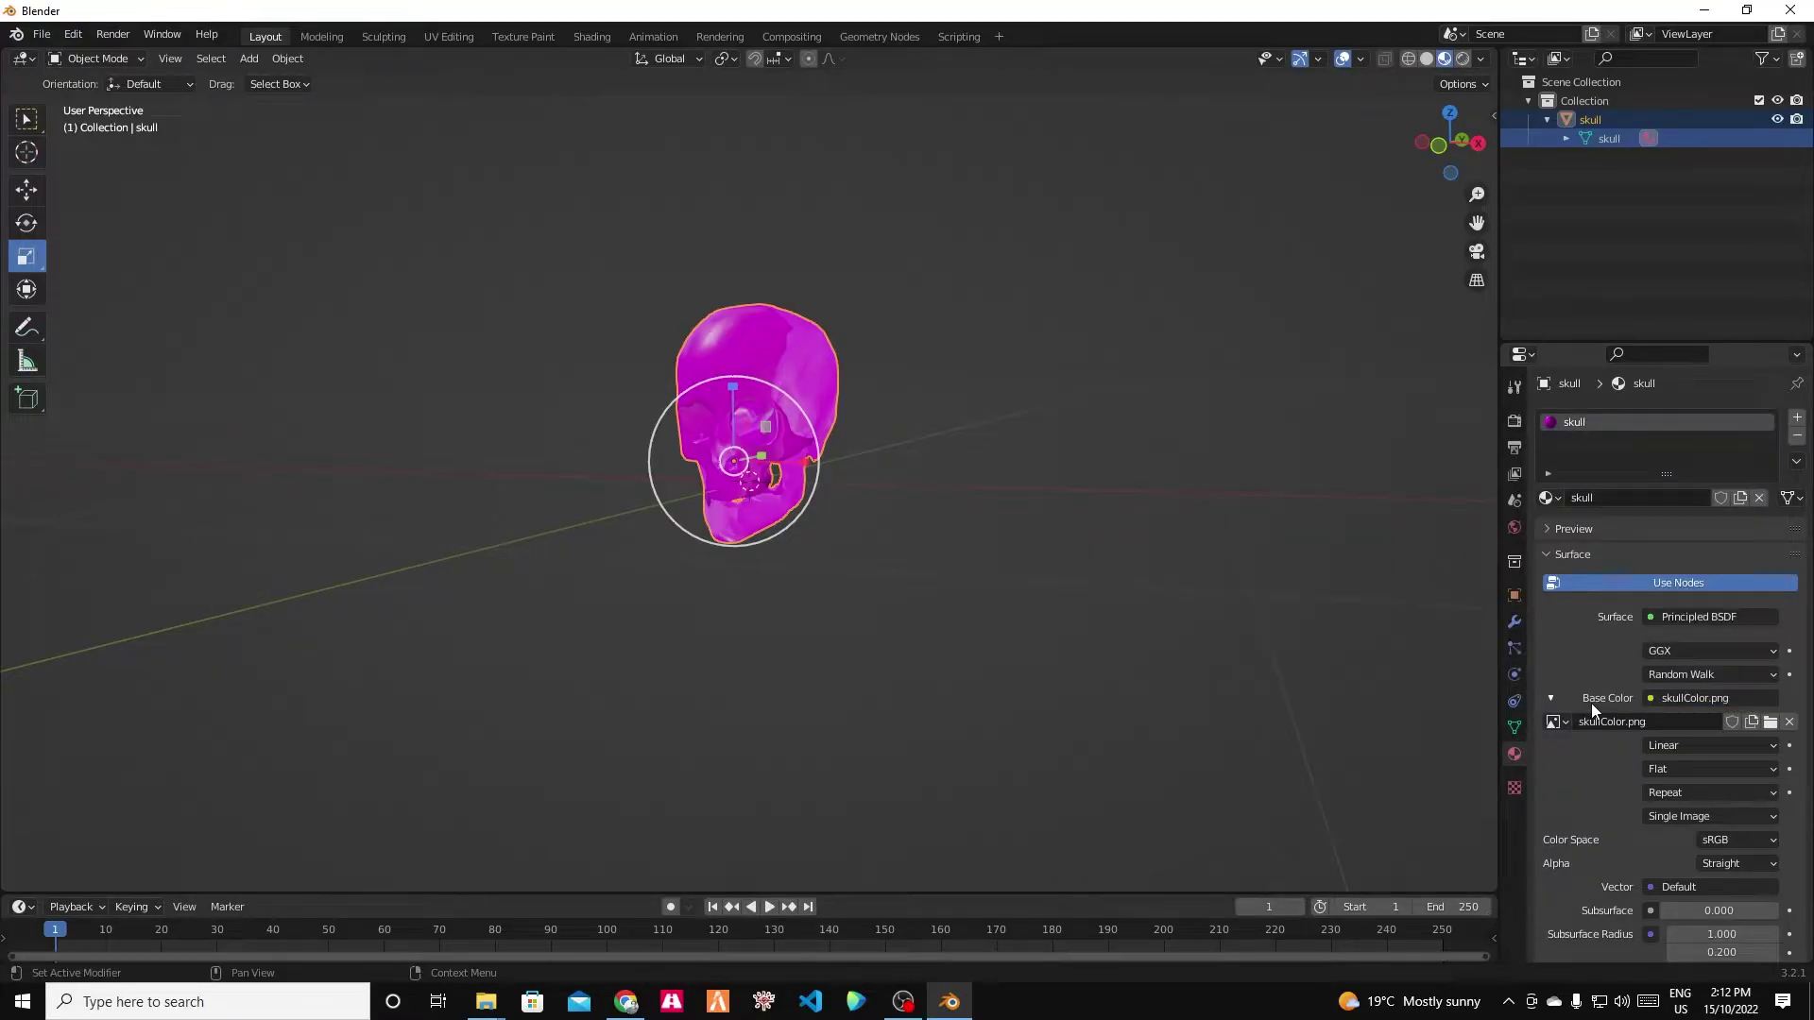
click(1682, 700)
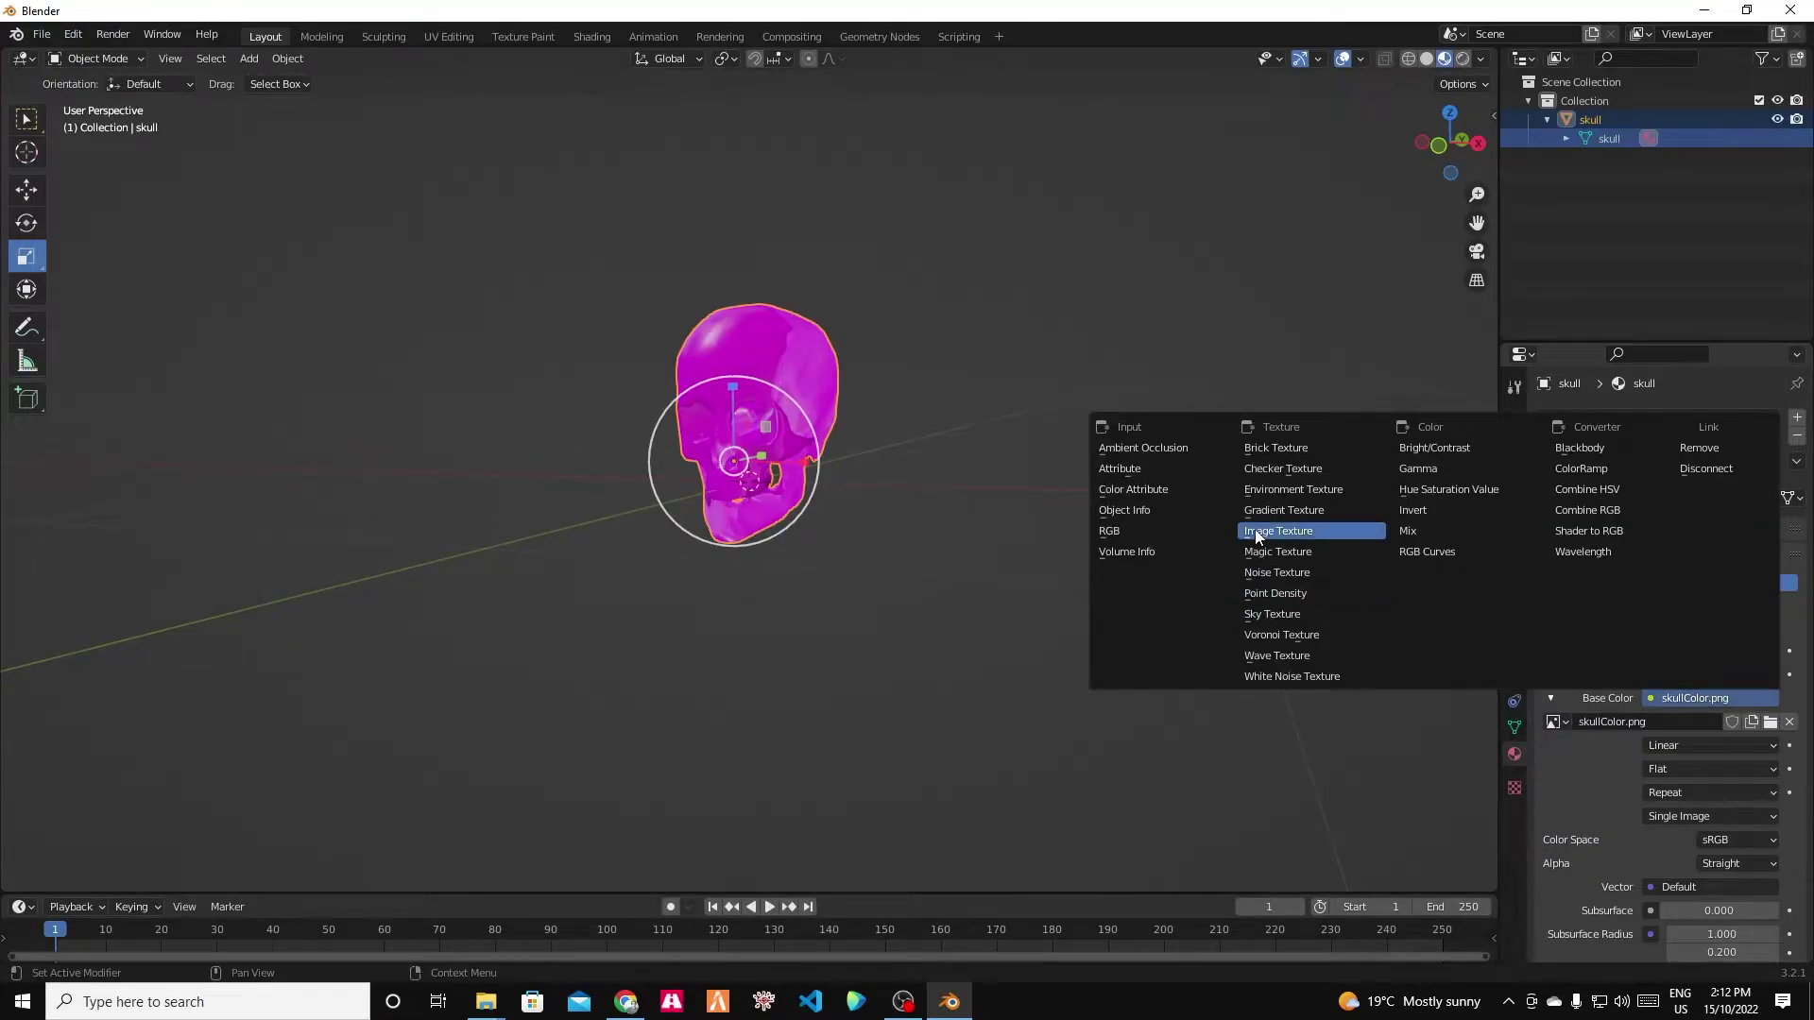
click(1318, 527)
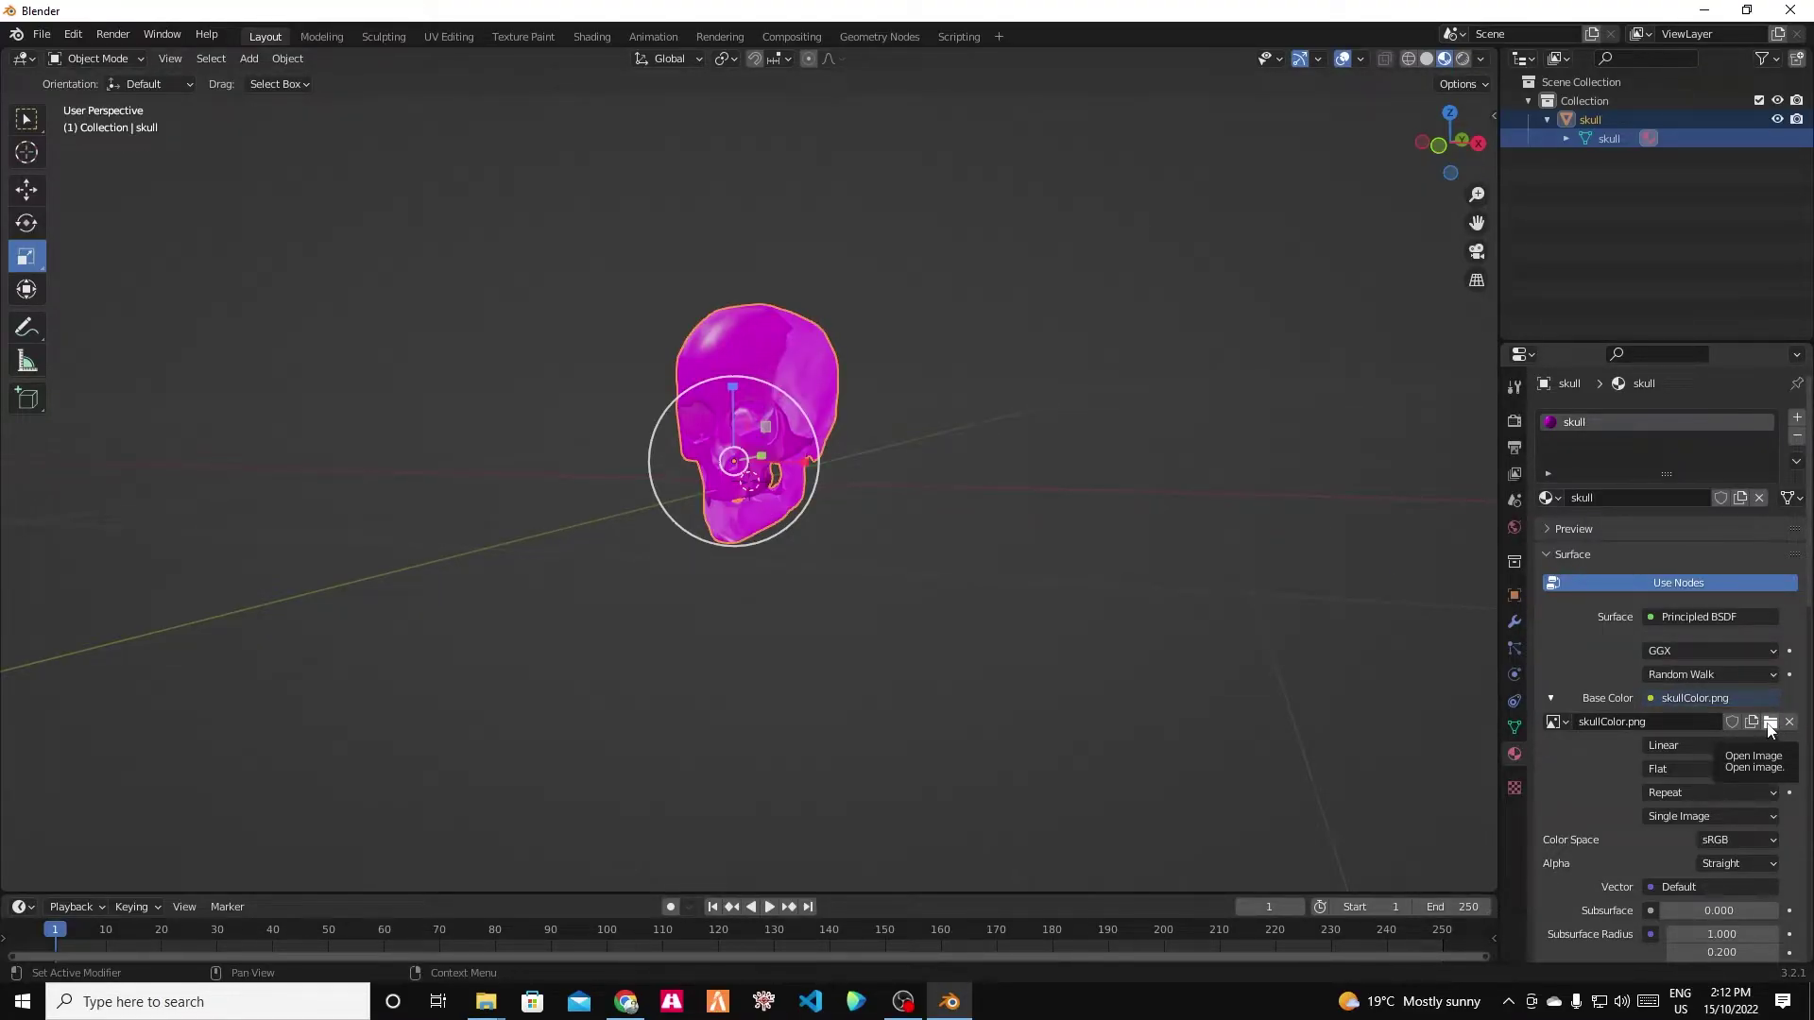
Load skullColor.dds from Desktop\video as the skull's Base Color image.
click(1768, 724)
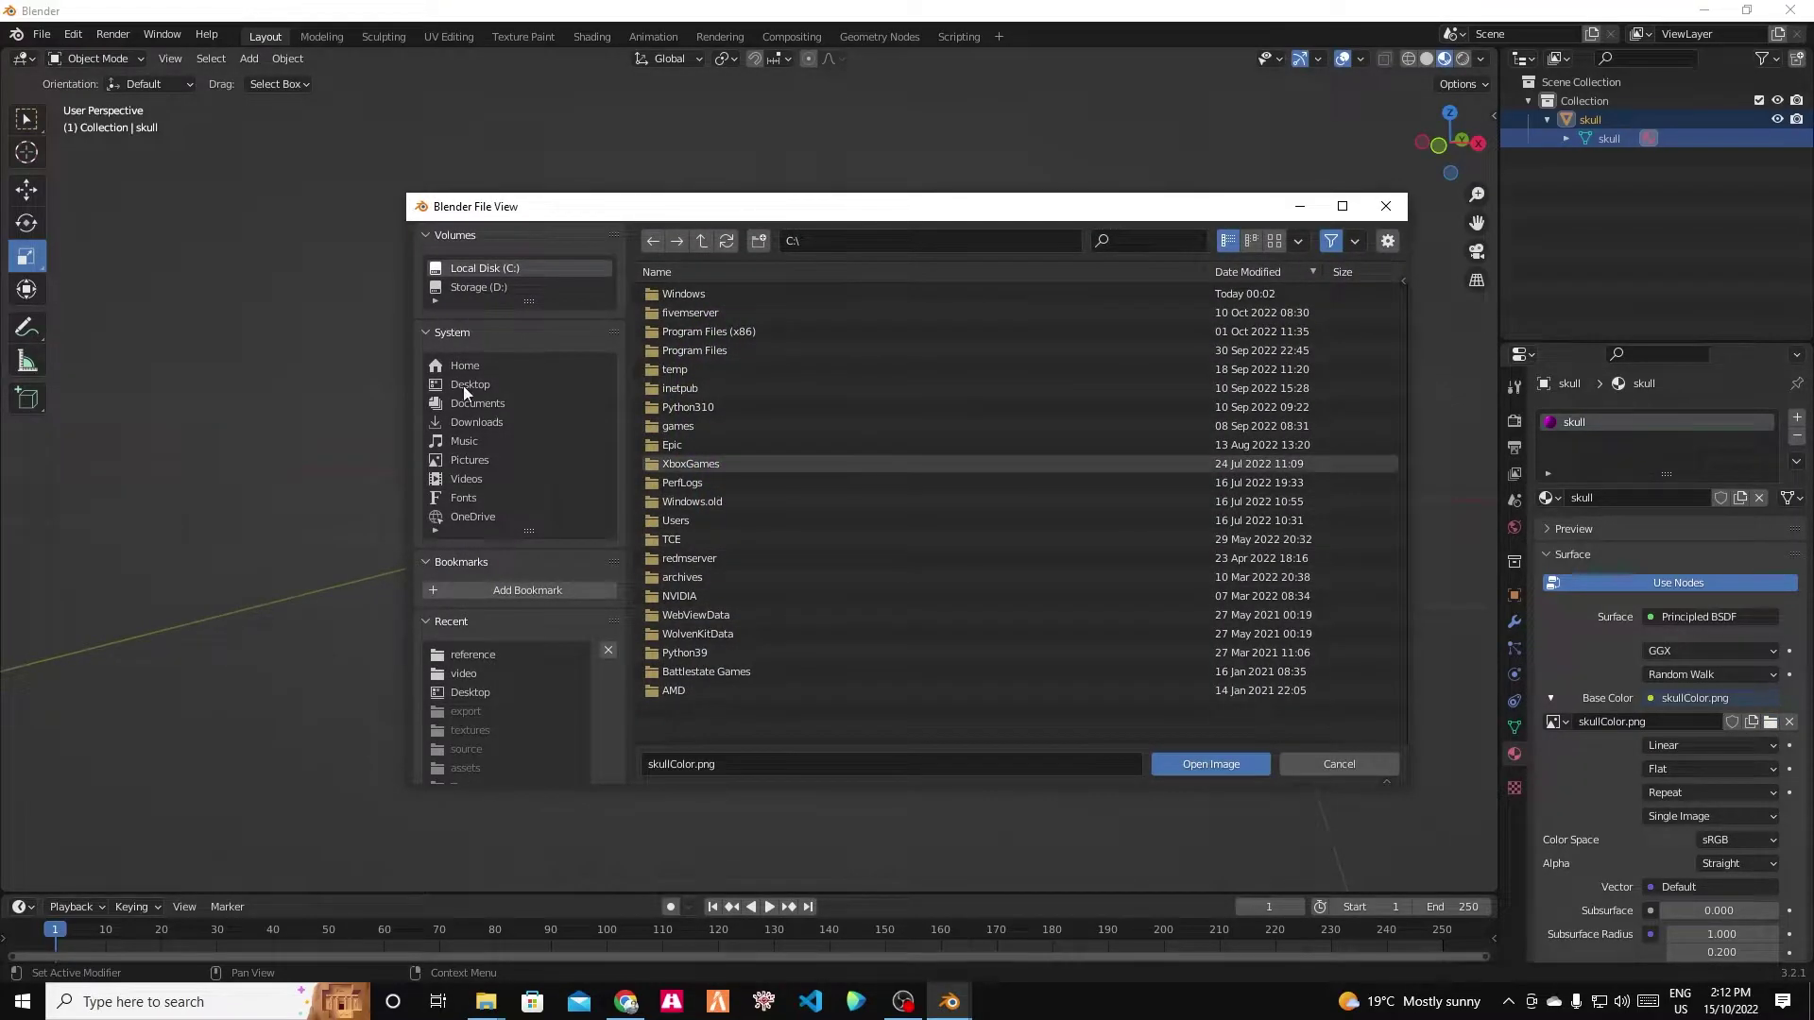
click(463, 384)
double_click(682, 293)
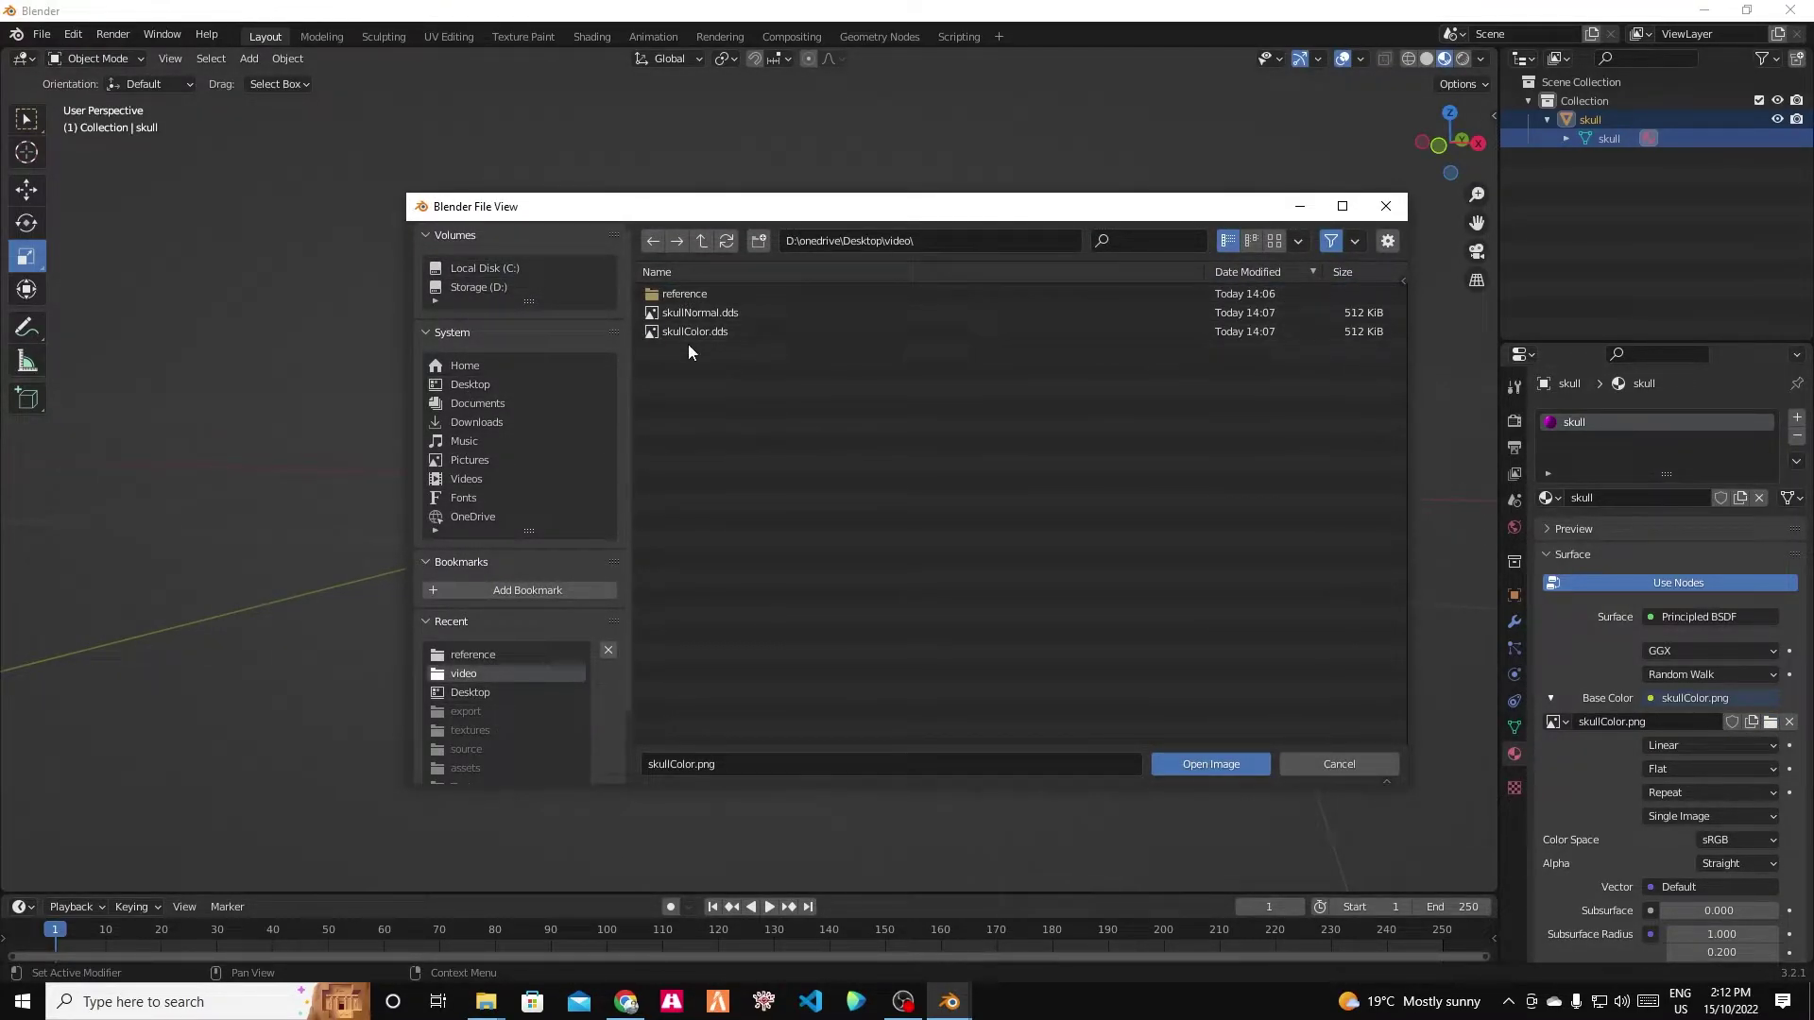
click(699, 332)
click(1211, 764)
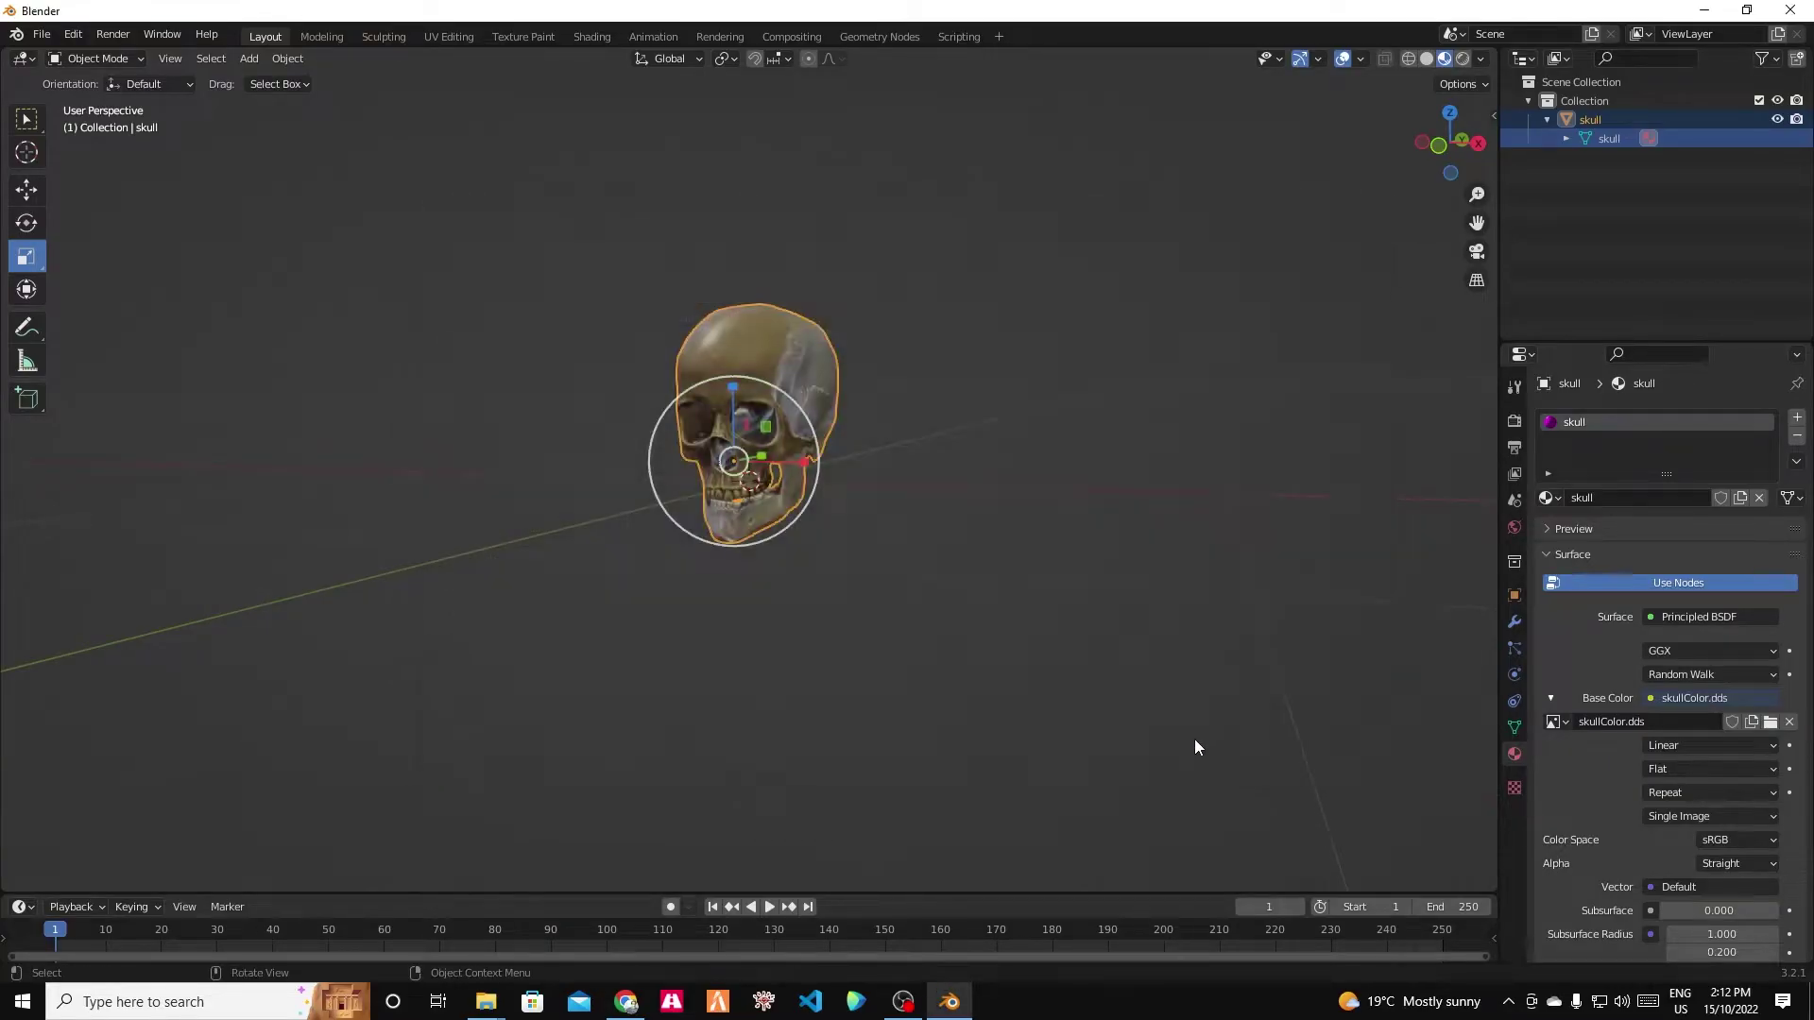
middle_drag(951, 635, 989, 640)
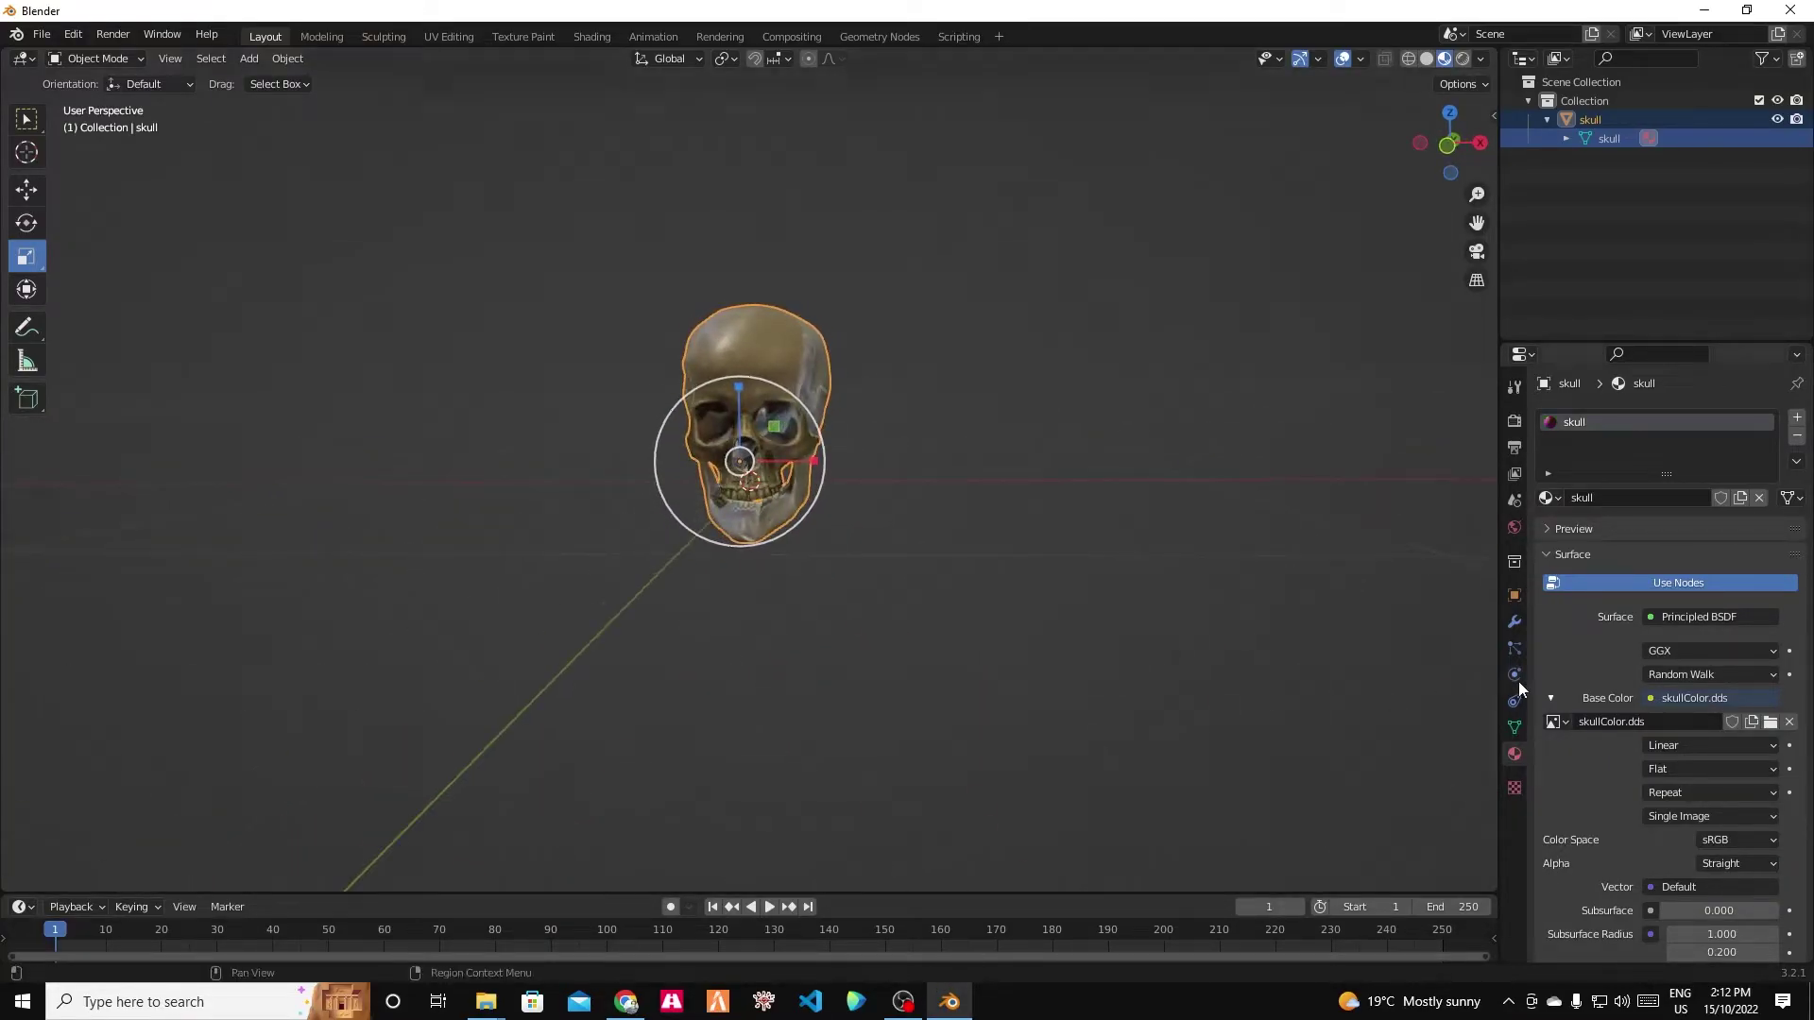
scroll(1554, 770, down, 2)
scroll(1549, 780, down, 8)
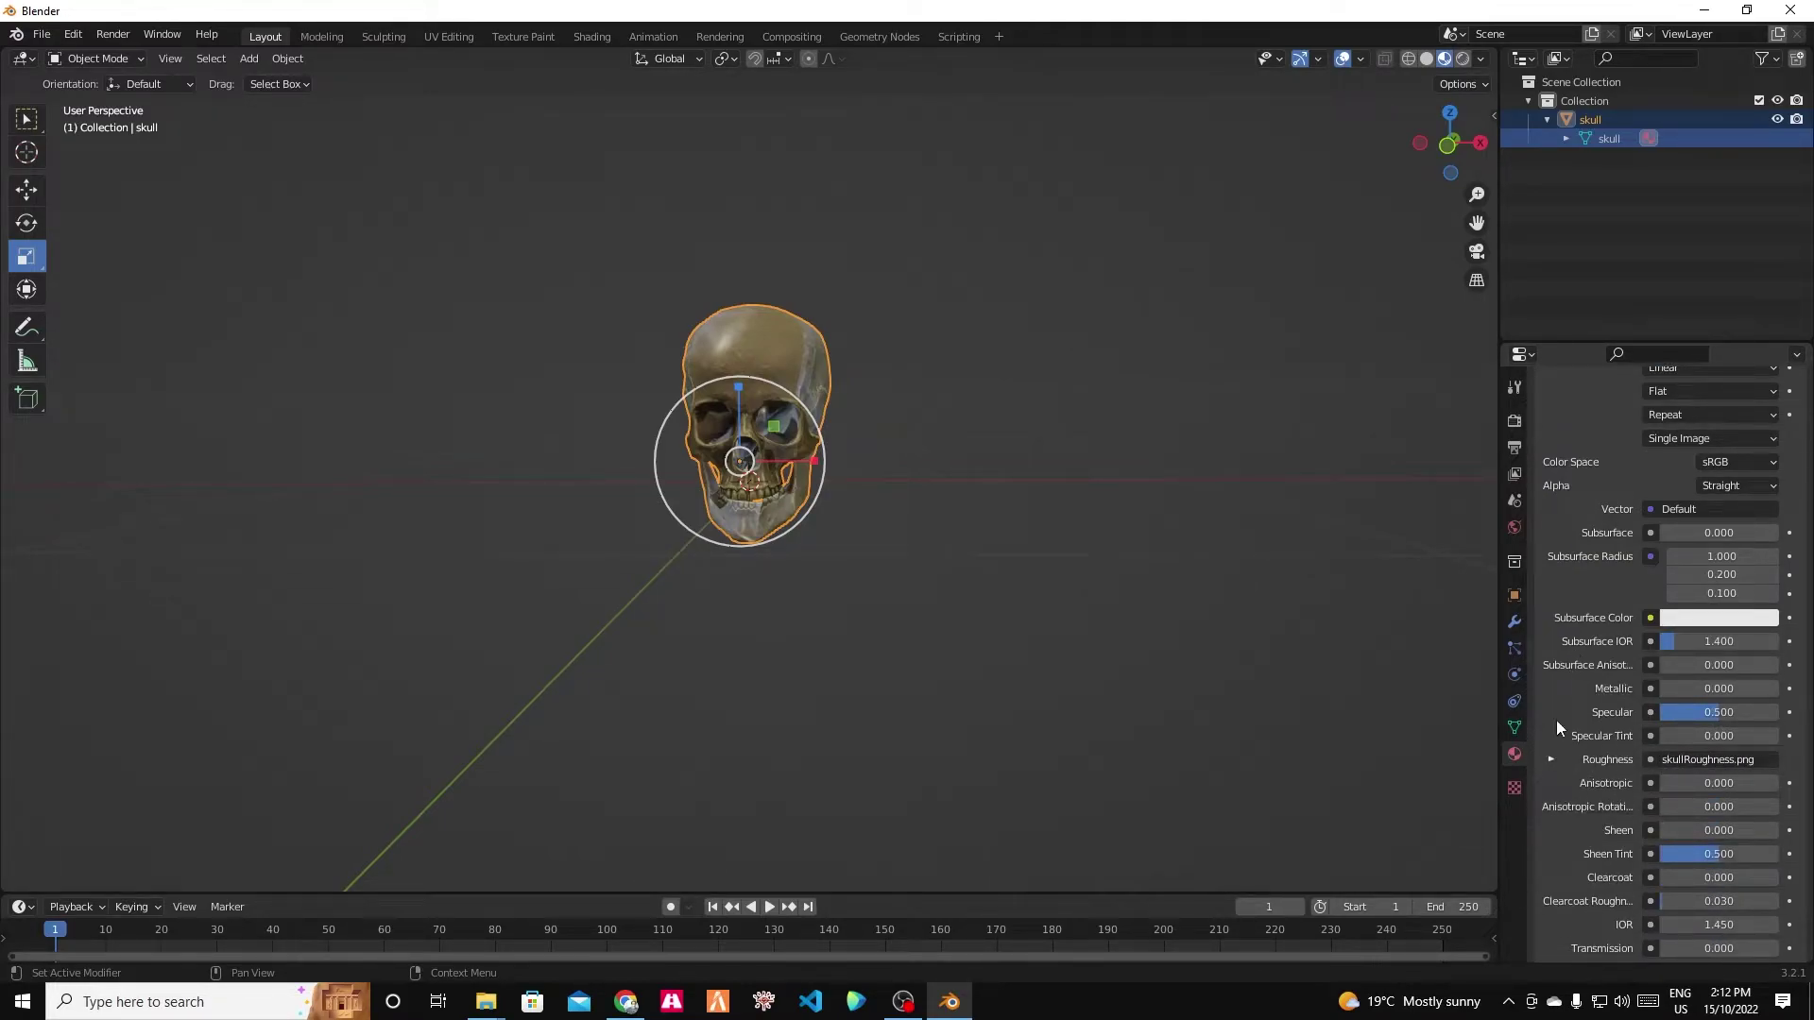
scroll(1583, 723, down, 2)
scroll(1584, 724, down, 9)
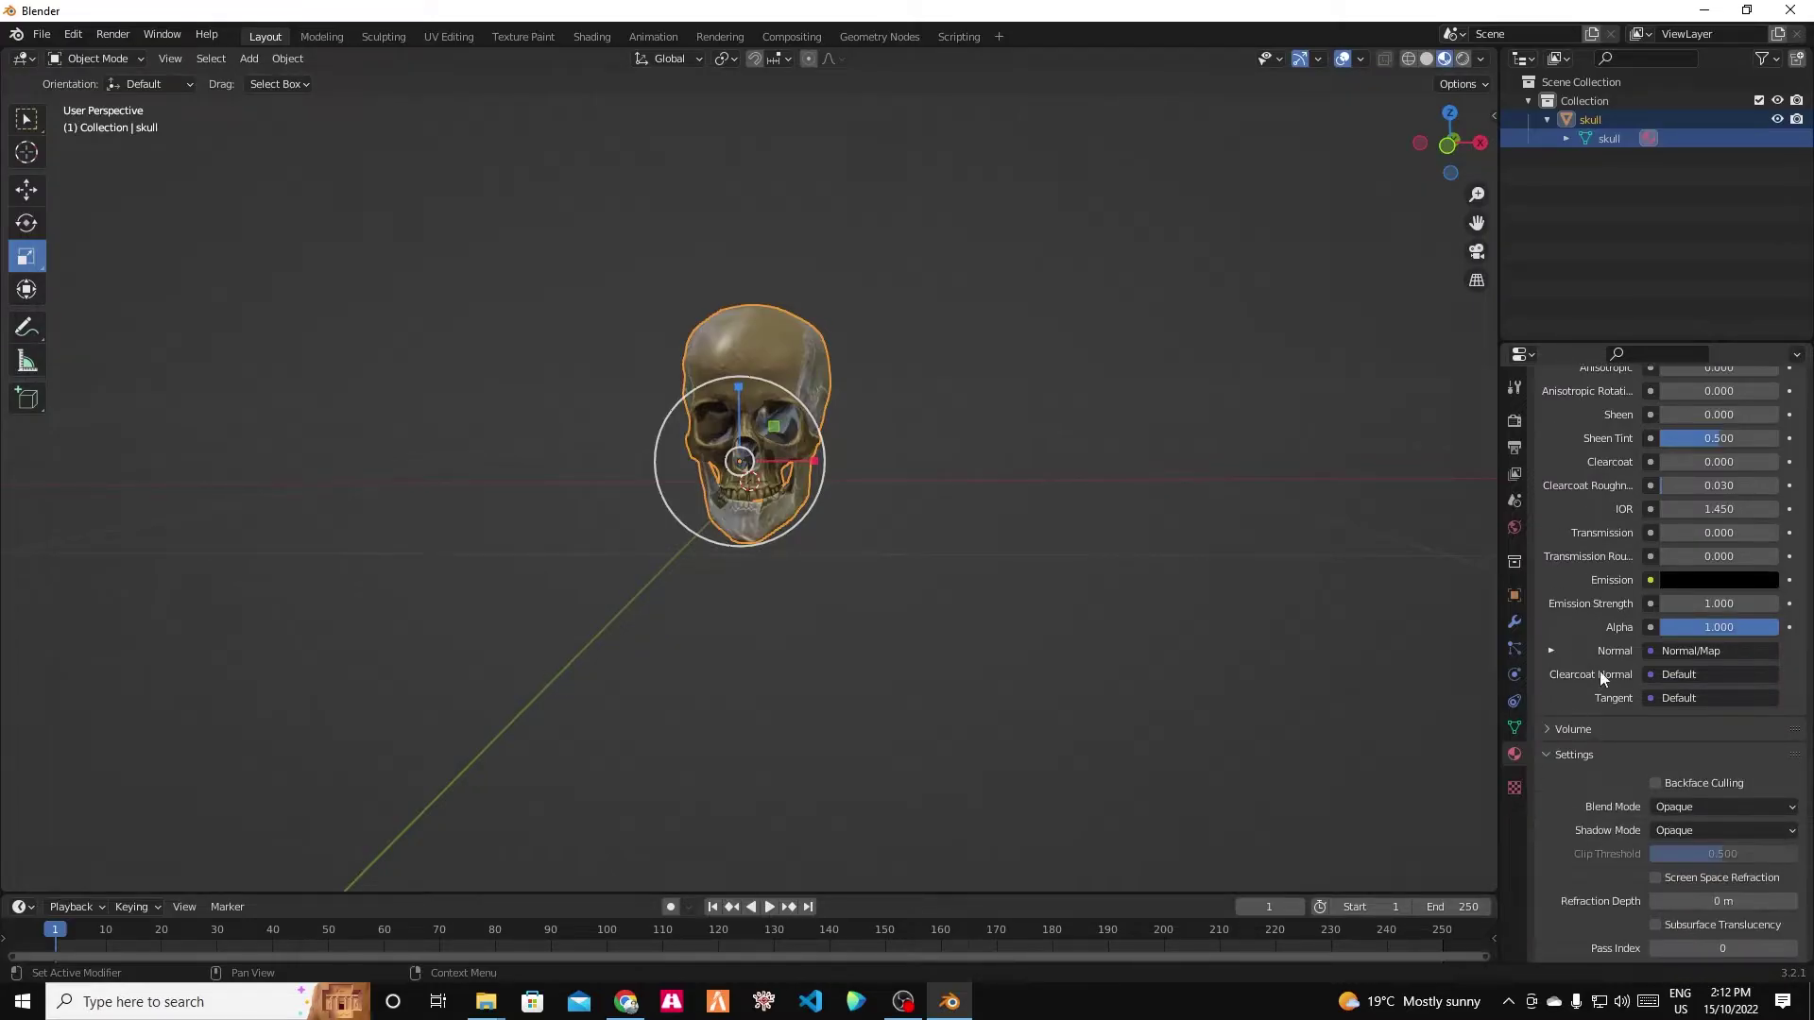
Replace the skull's normal map image with skullNormal.dds from Desktop\video and inspect the detail.
click(1550, 651)
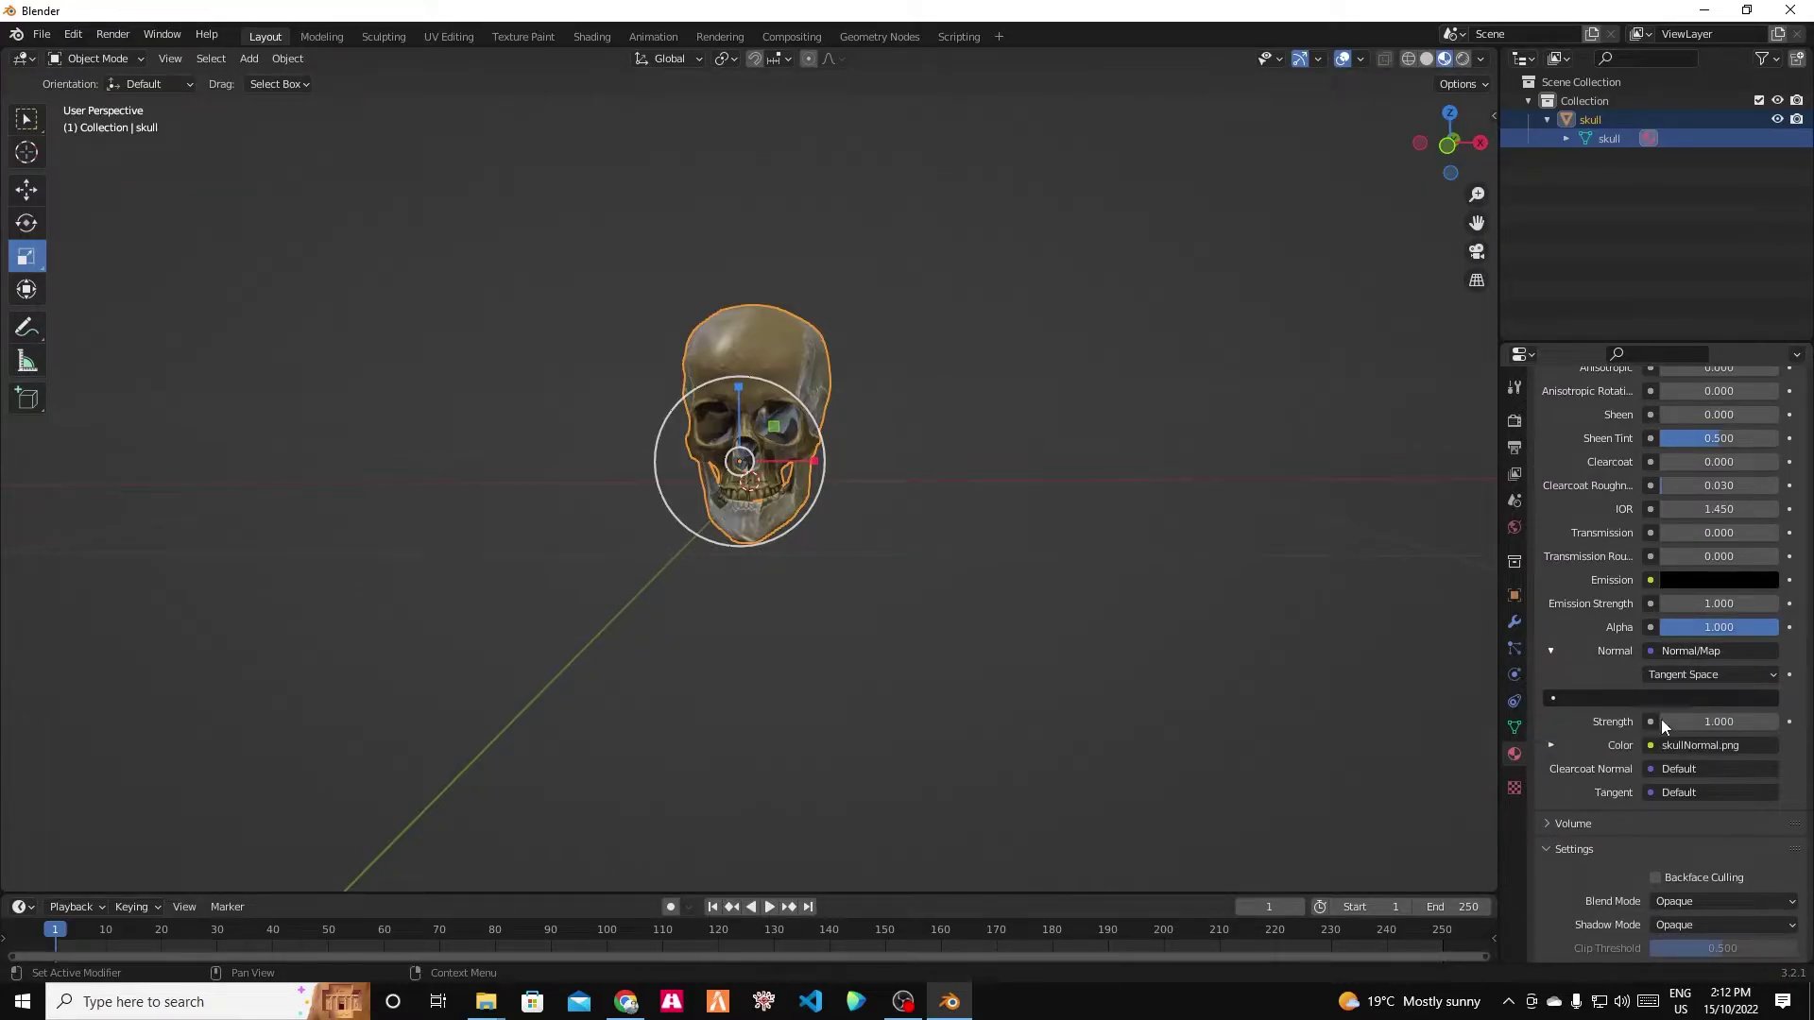
click(1550, 745)
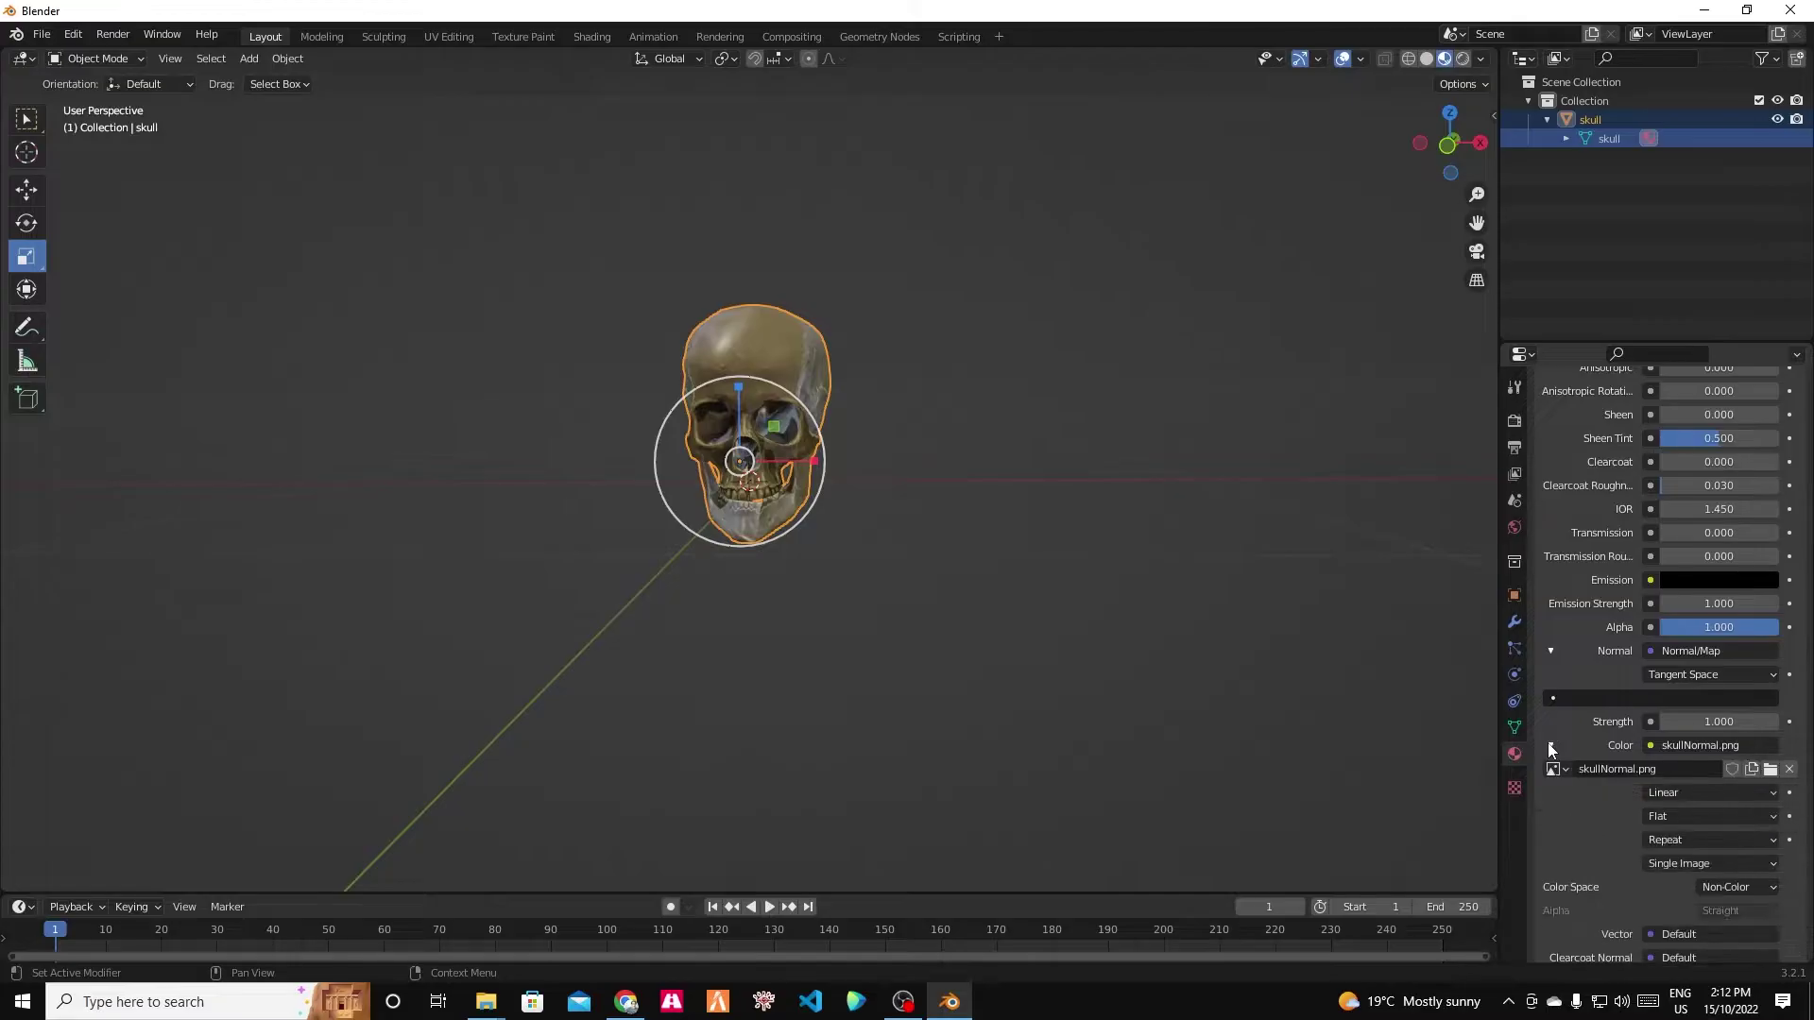
click(1771, 770)
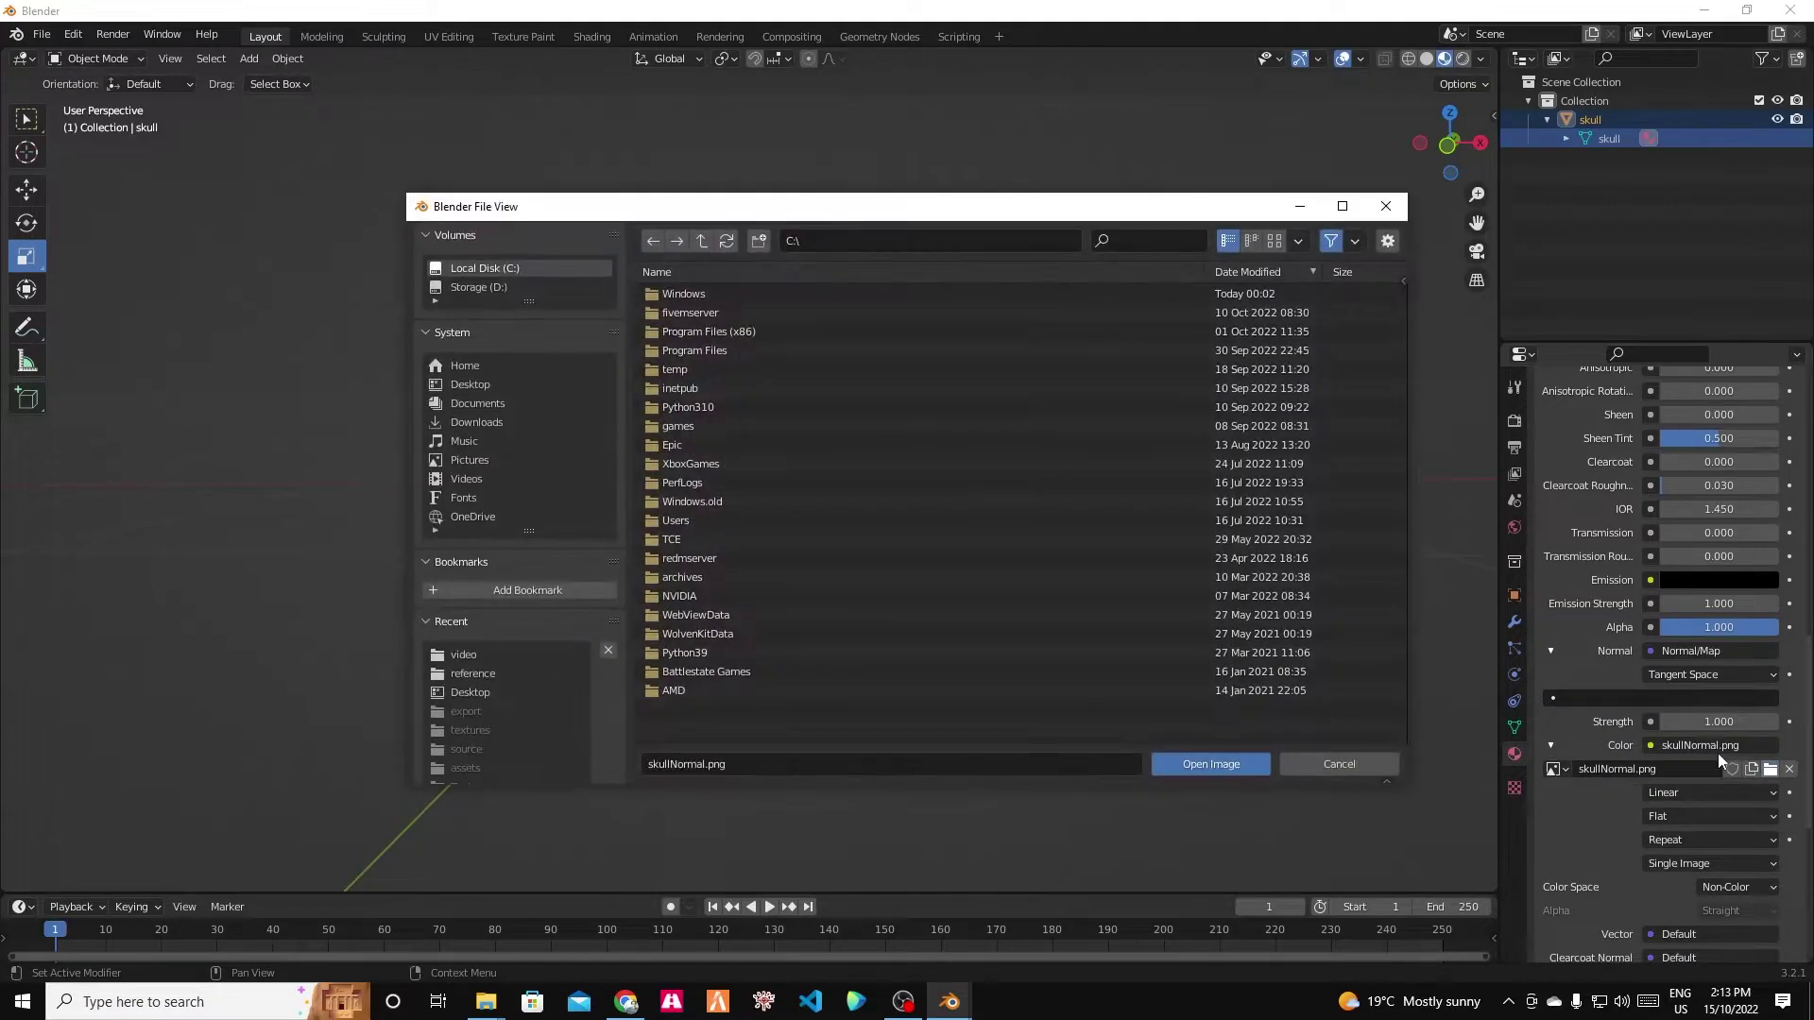
click(469, 388)
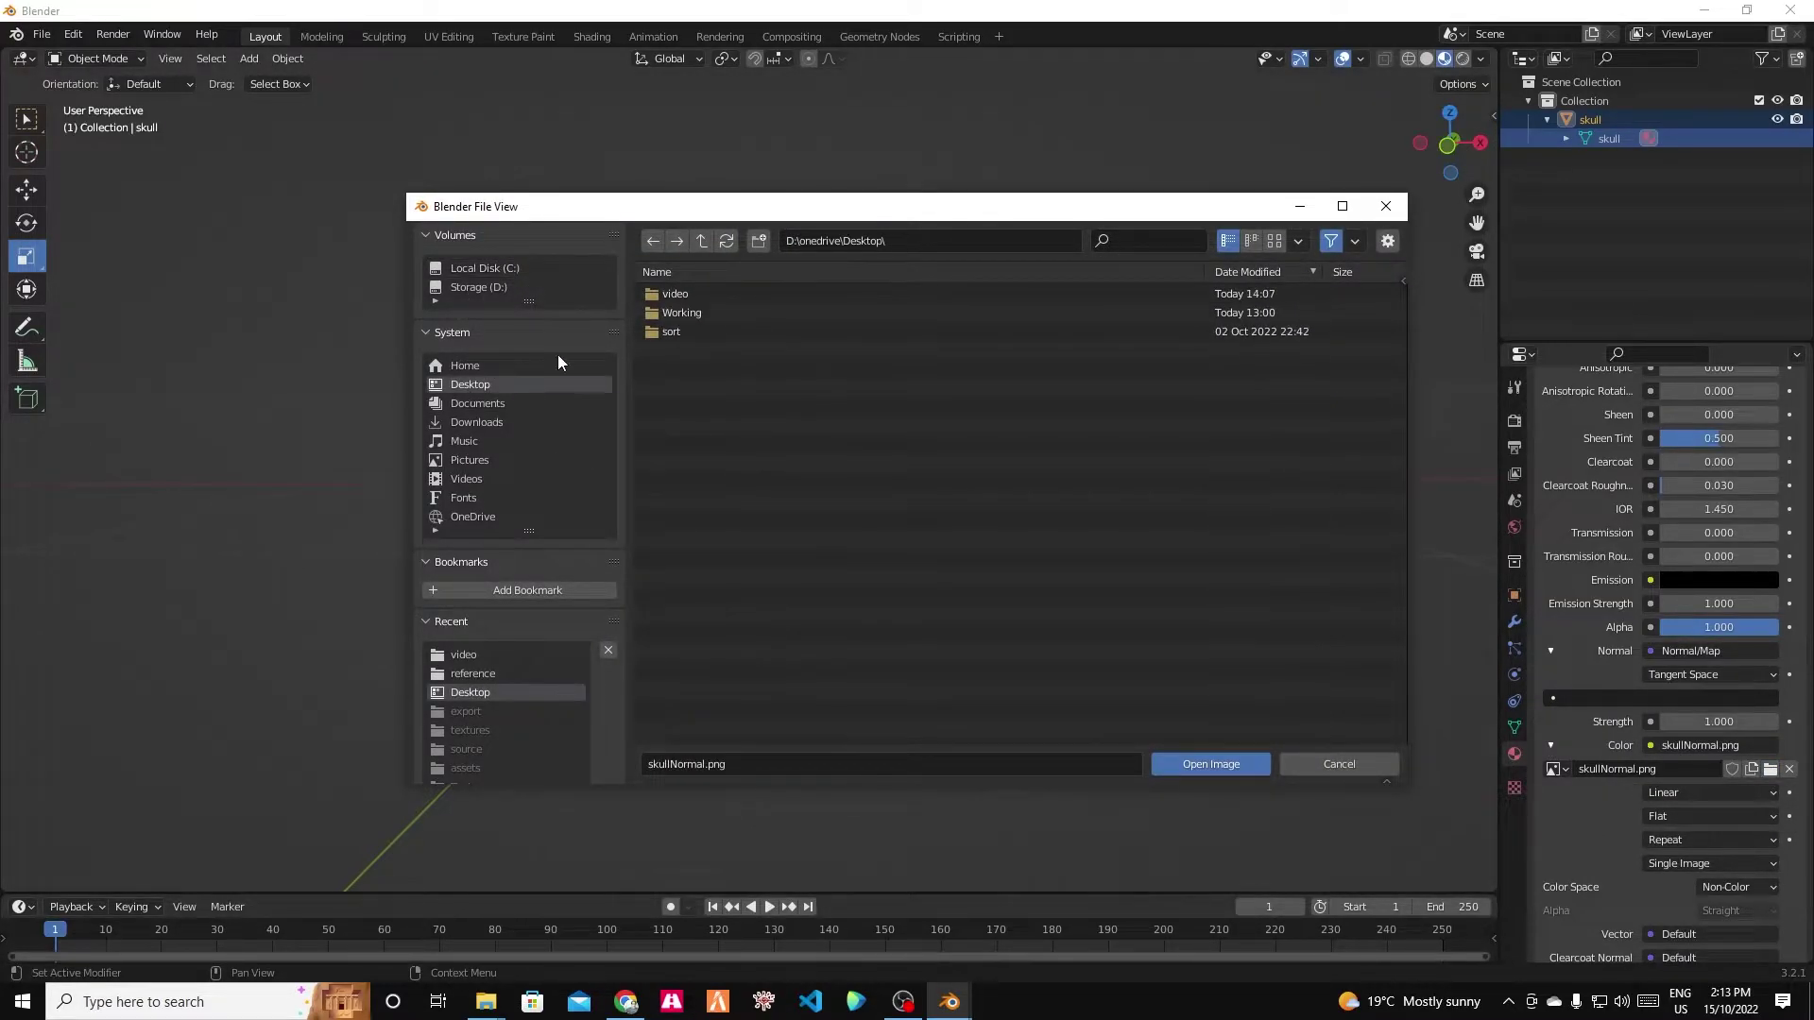
double_click(680, 294)
click(699, 313)
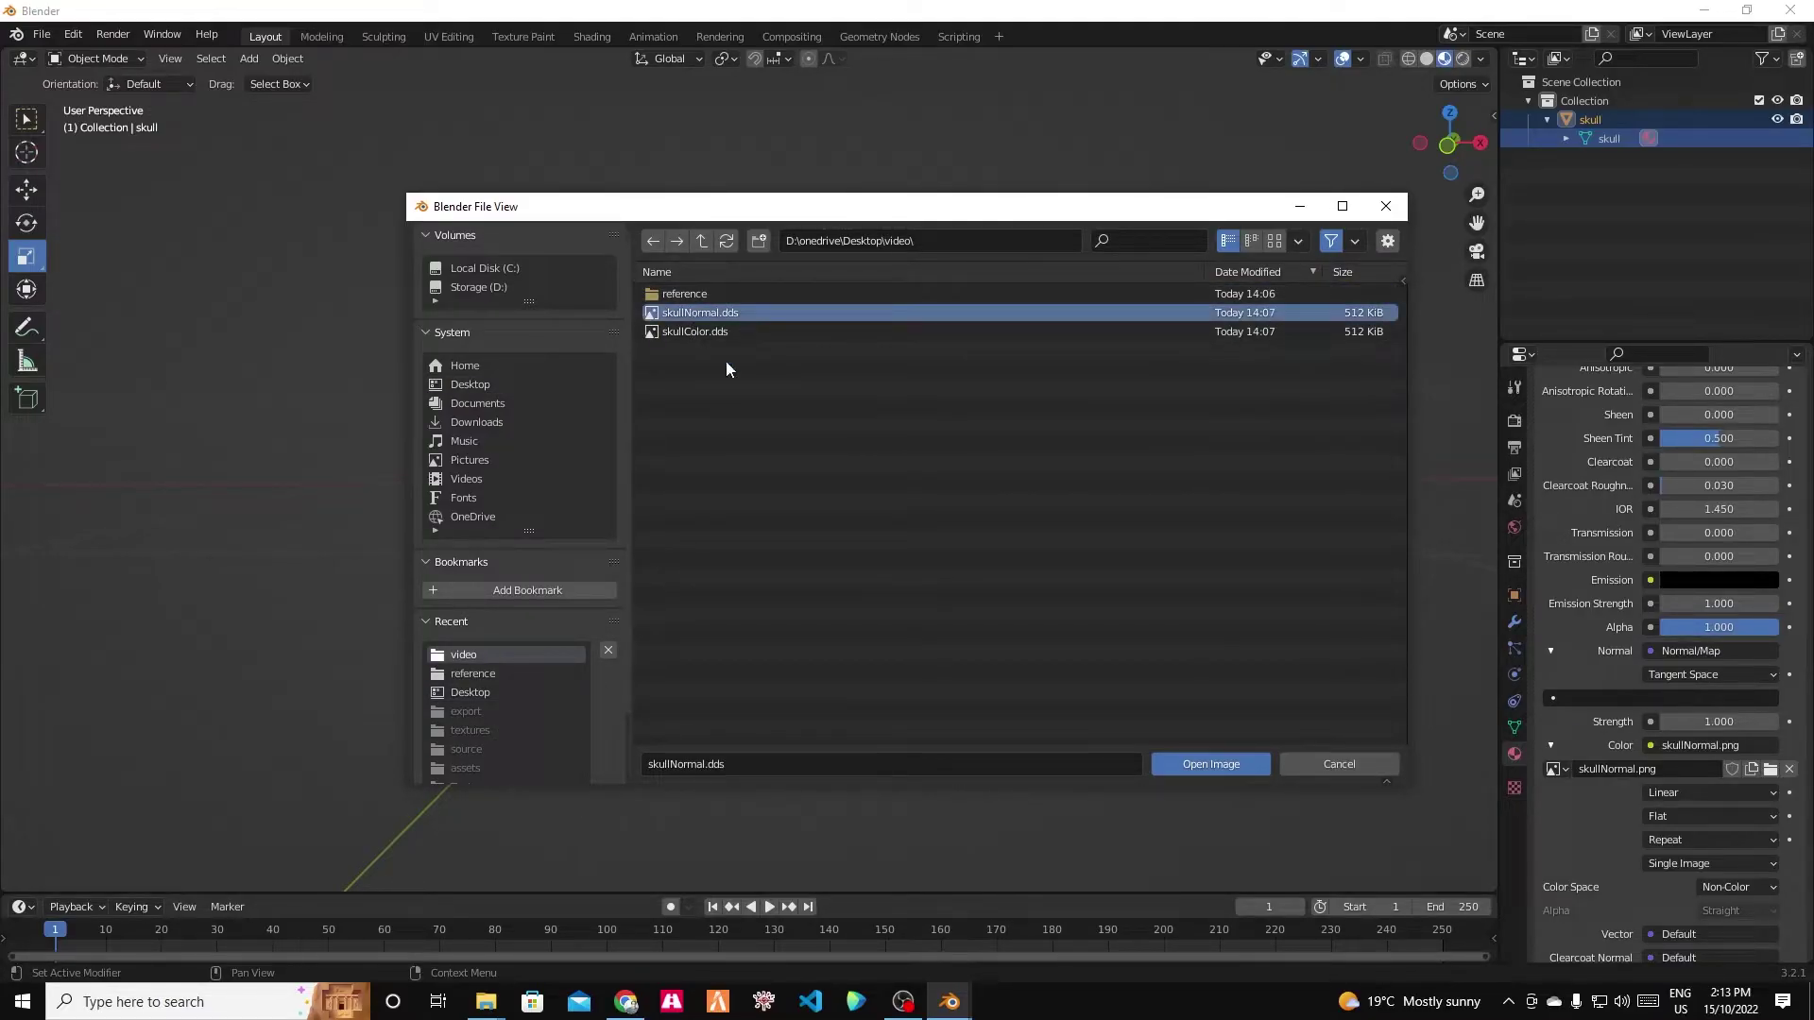
click(1220, 765)
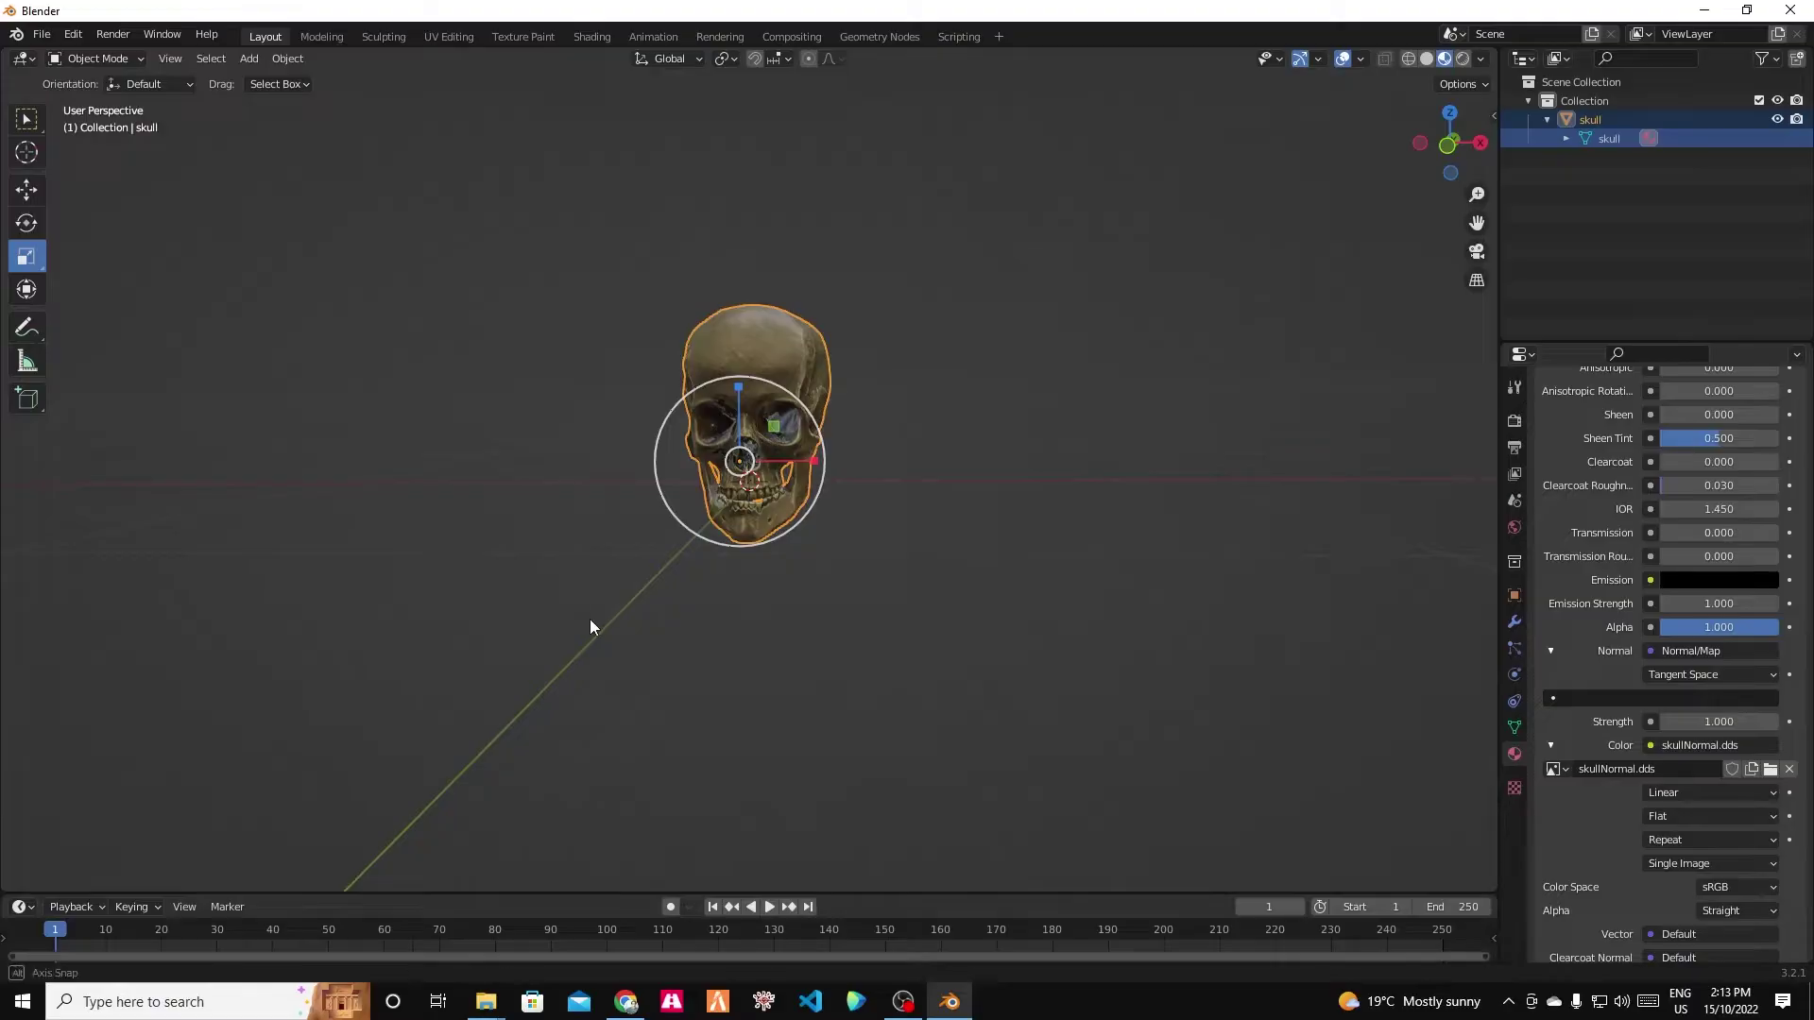
middle_drag(599, 625, 494, 628)
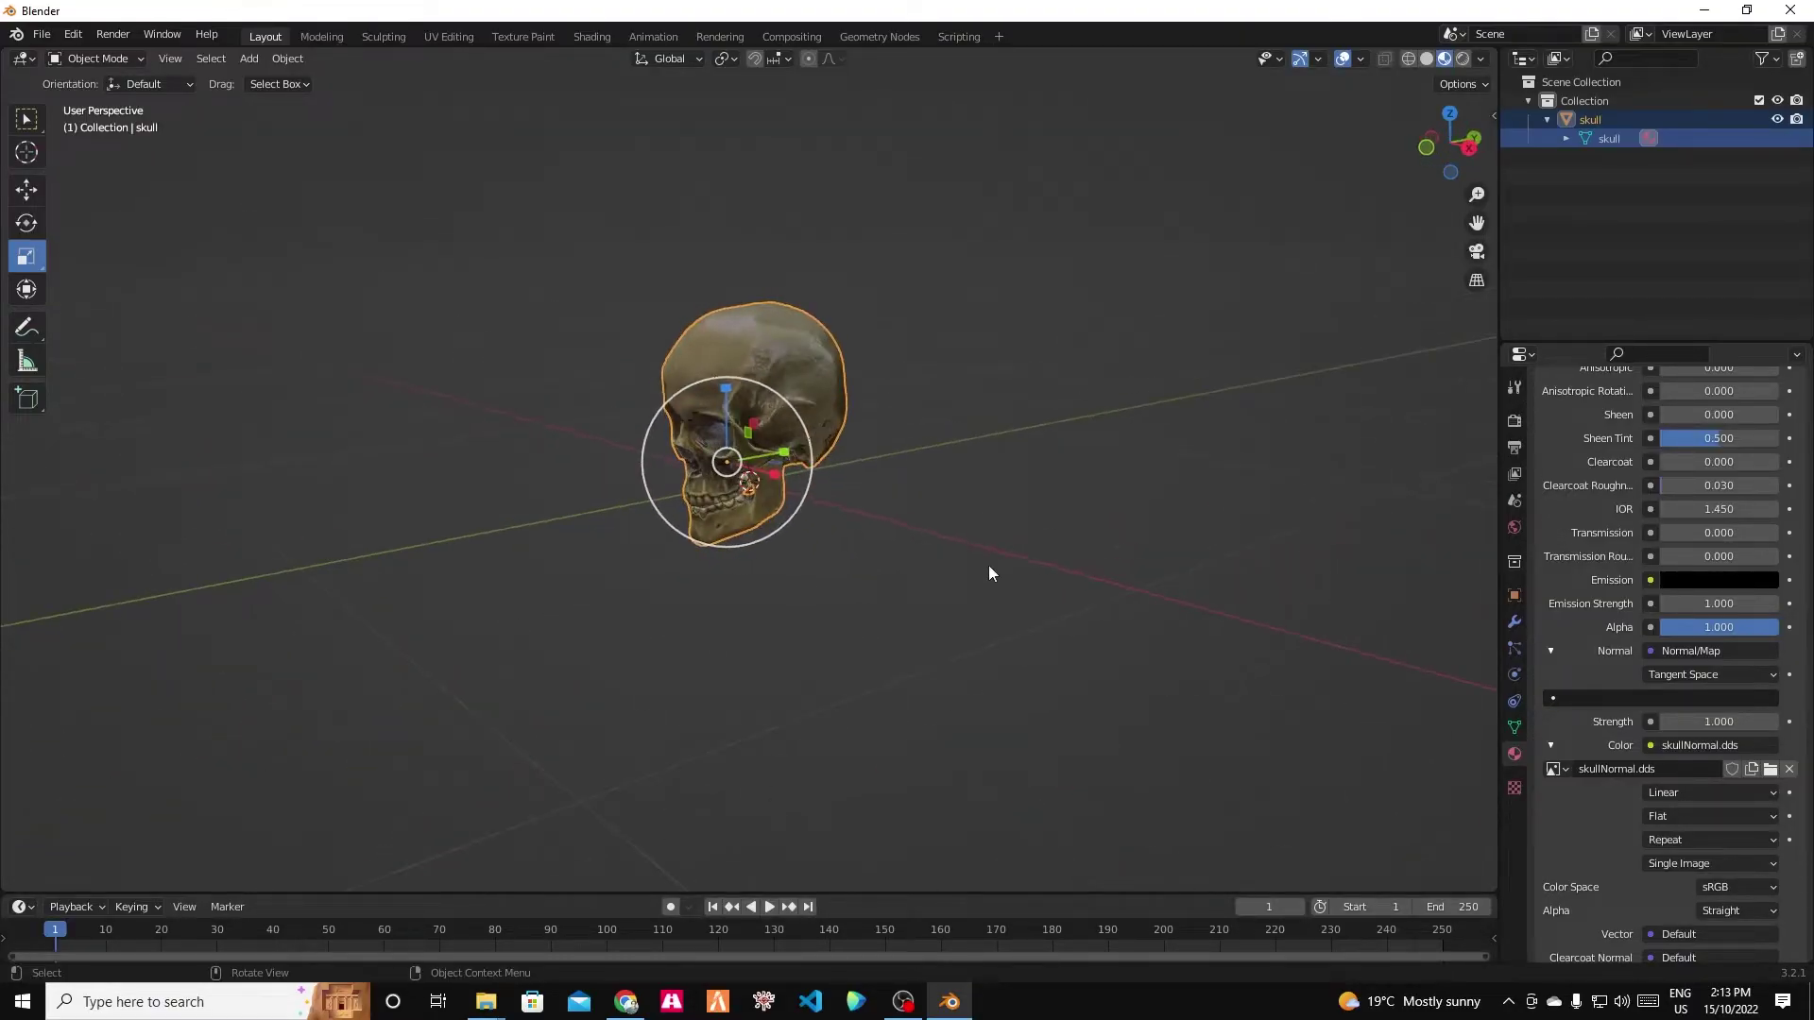
middle_drag(988, 571, 1044, 587)
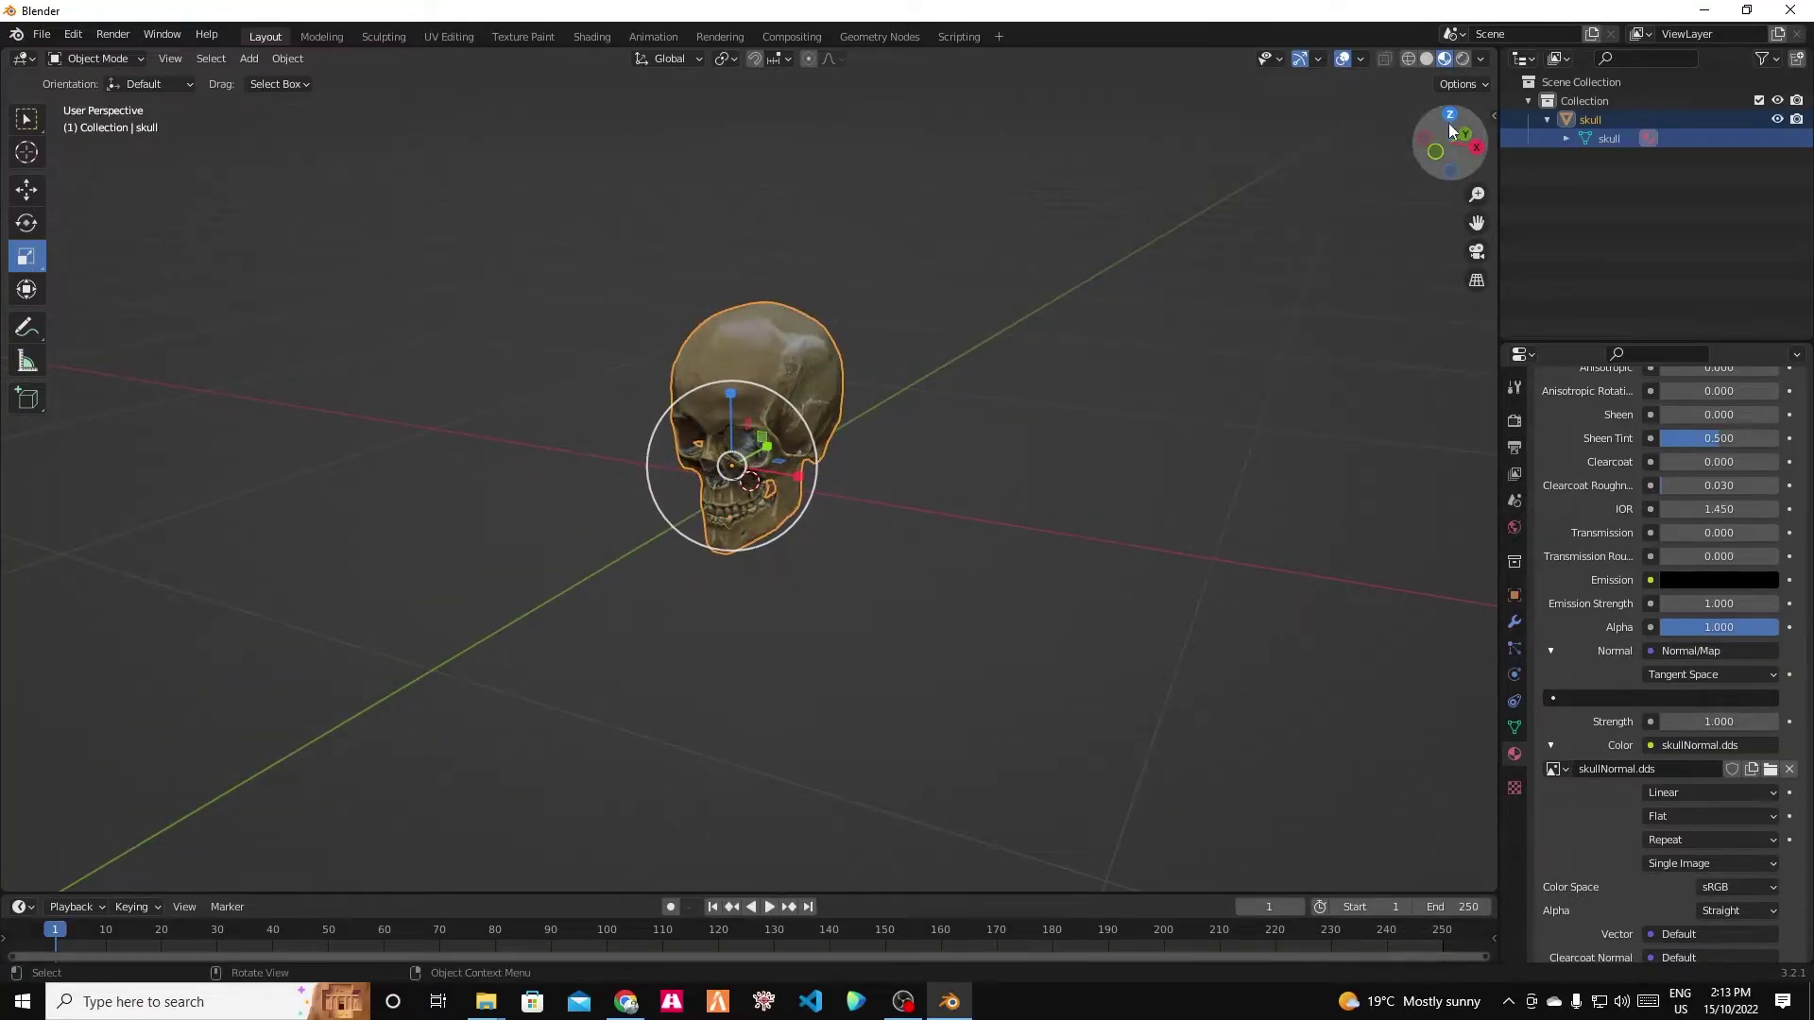
Deselect the skull and open a widened Sollumz Tools sidebar with Drawable Tools expanded.
key(n)
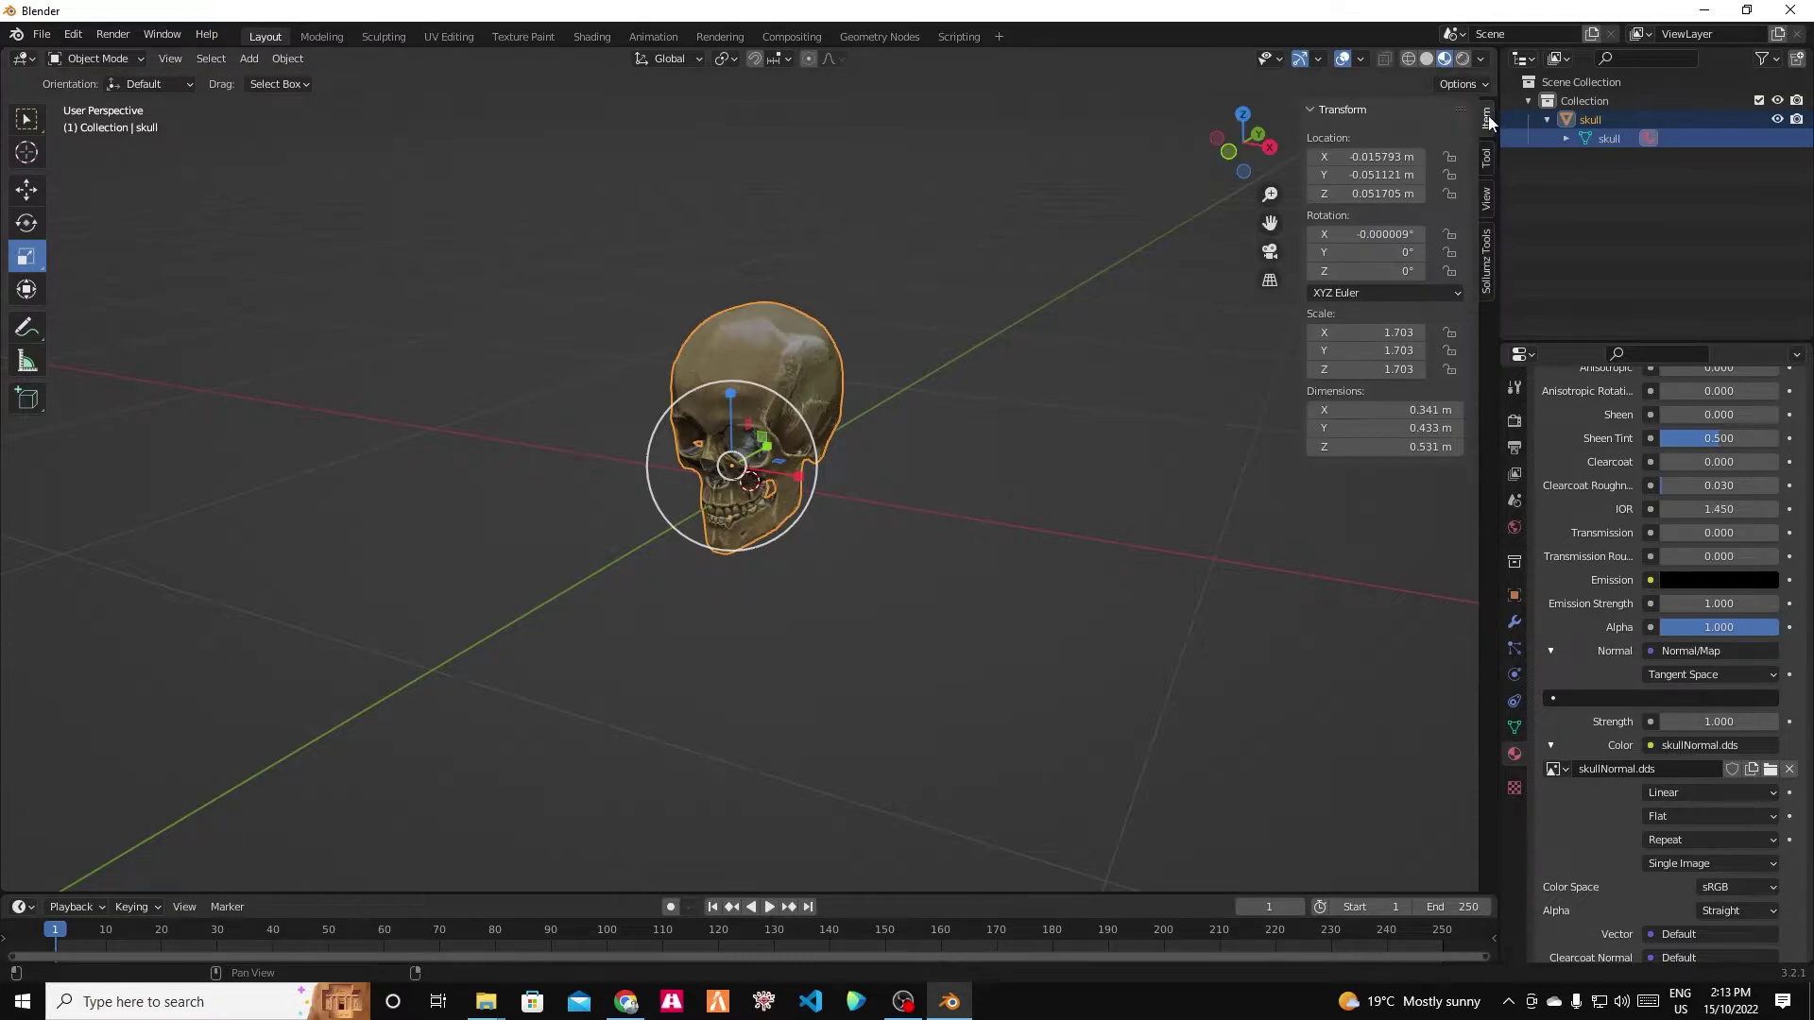
click(1214, 331)
key(n)
key(n)
key(n)
key(n)
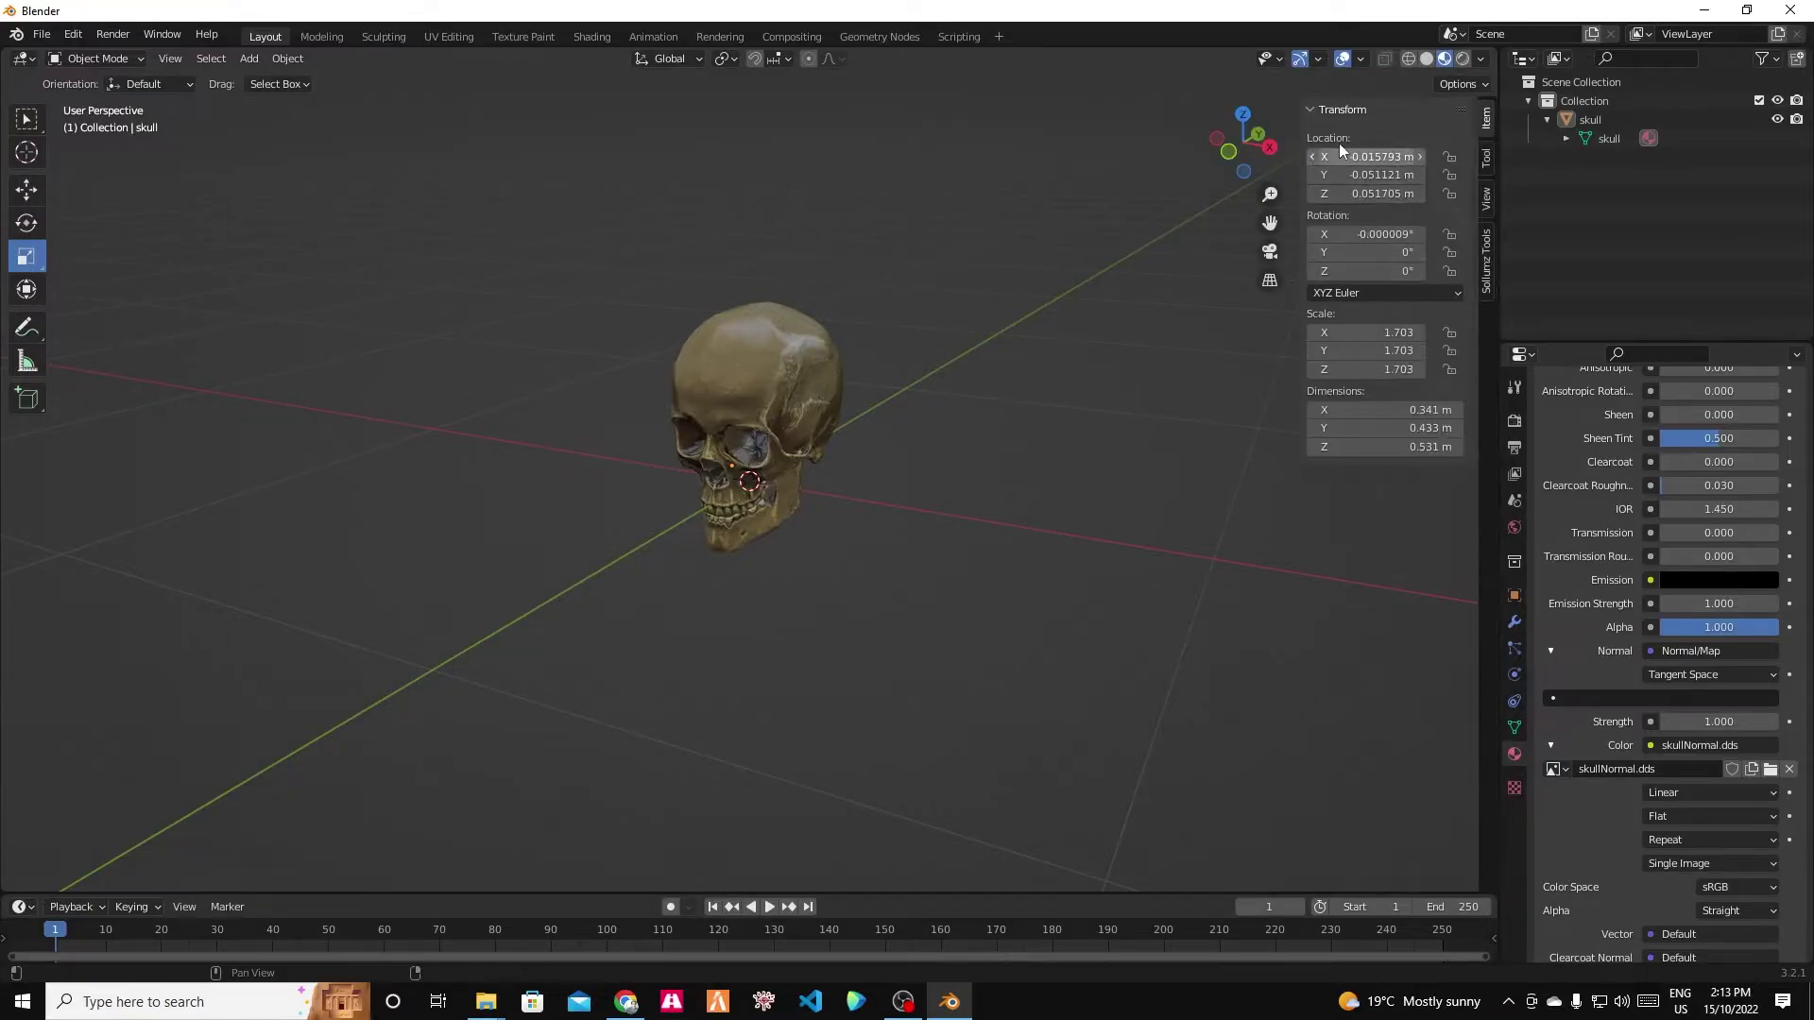
click(1486, 274)
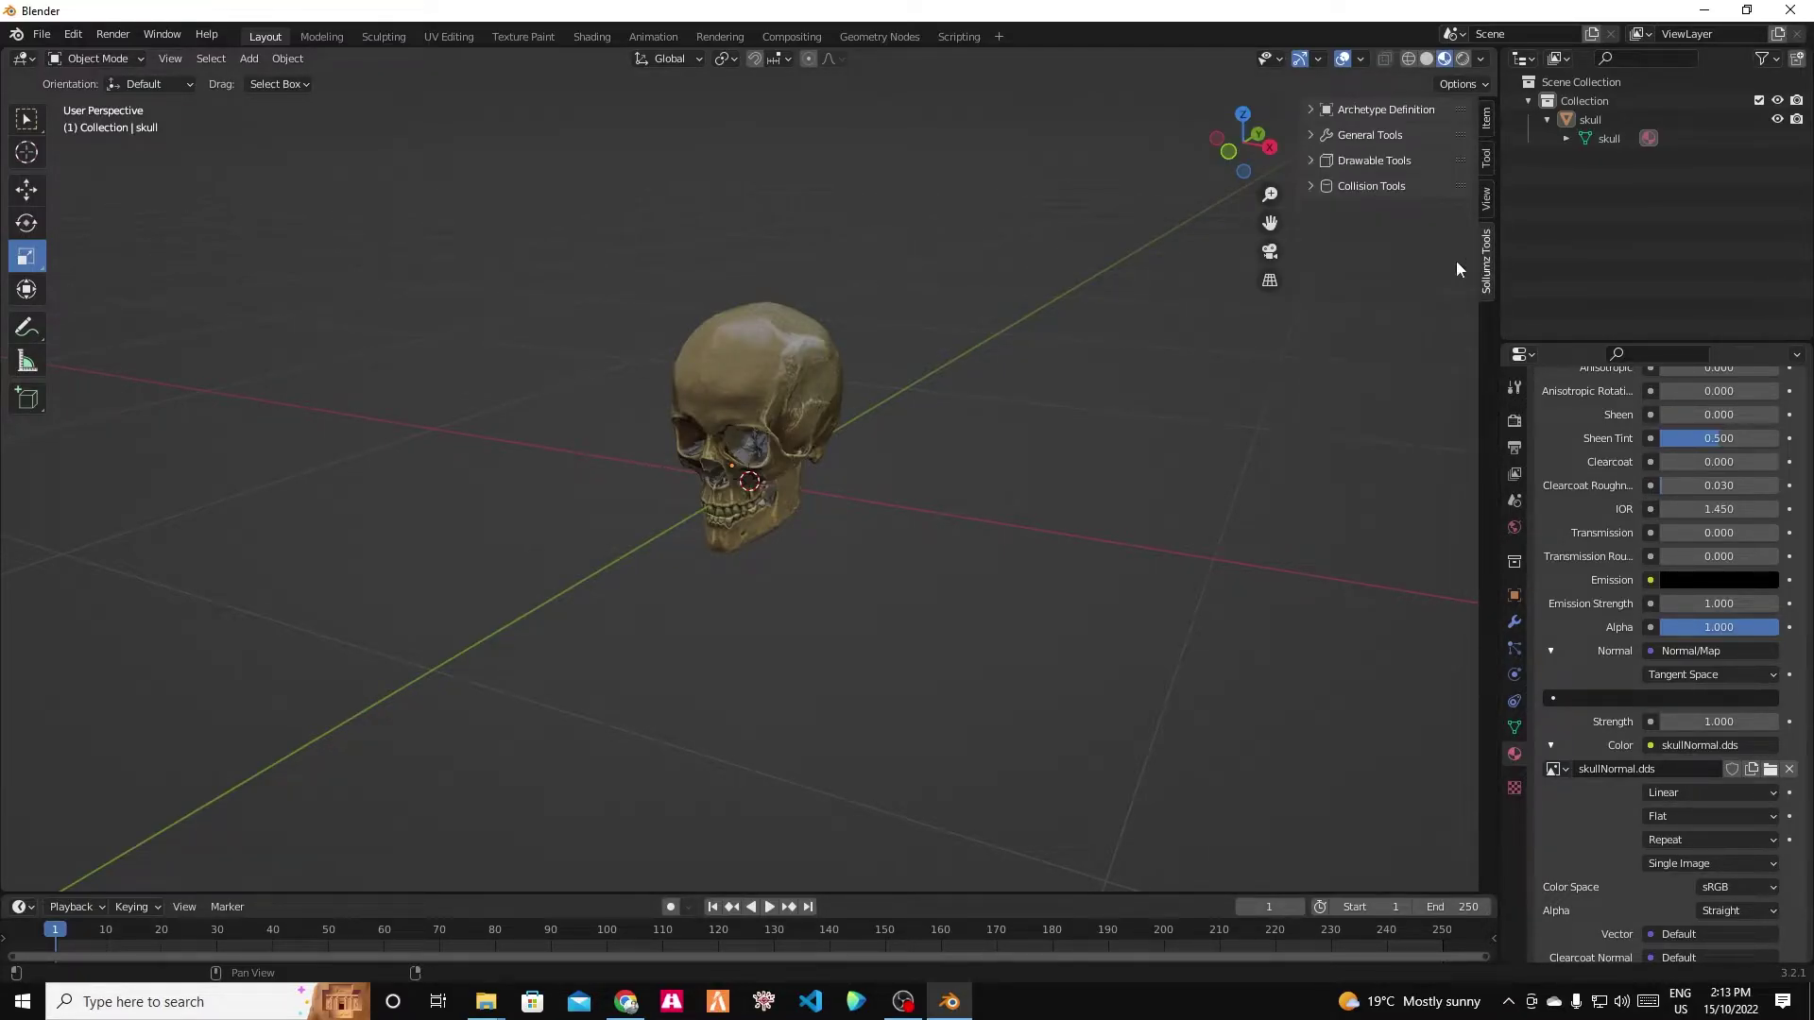
drag(1302, 137, 1004, 136)
click(1068, 161)
Convert the skull's material to the NORMAL shader using Create Shader.
click(1077, 232)
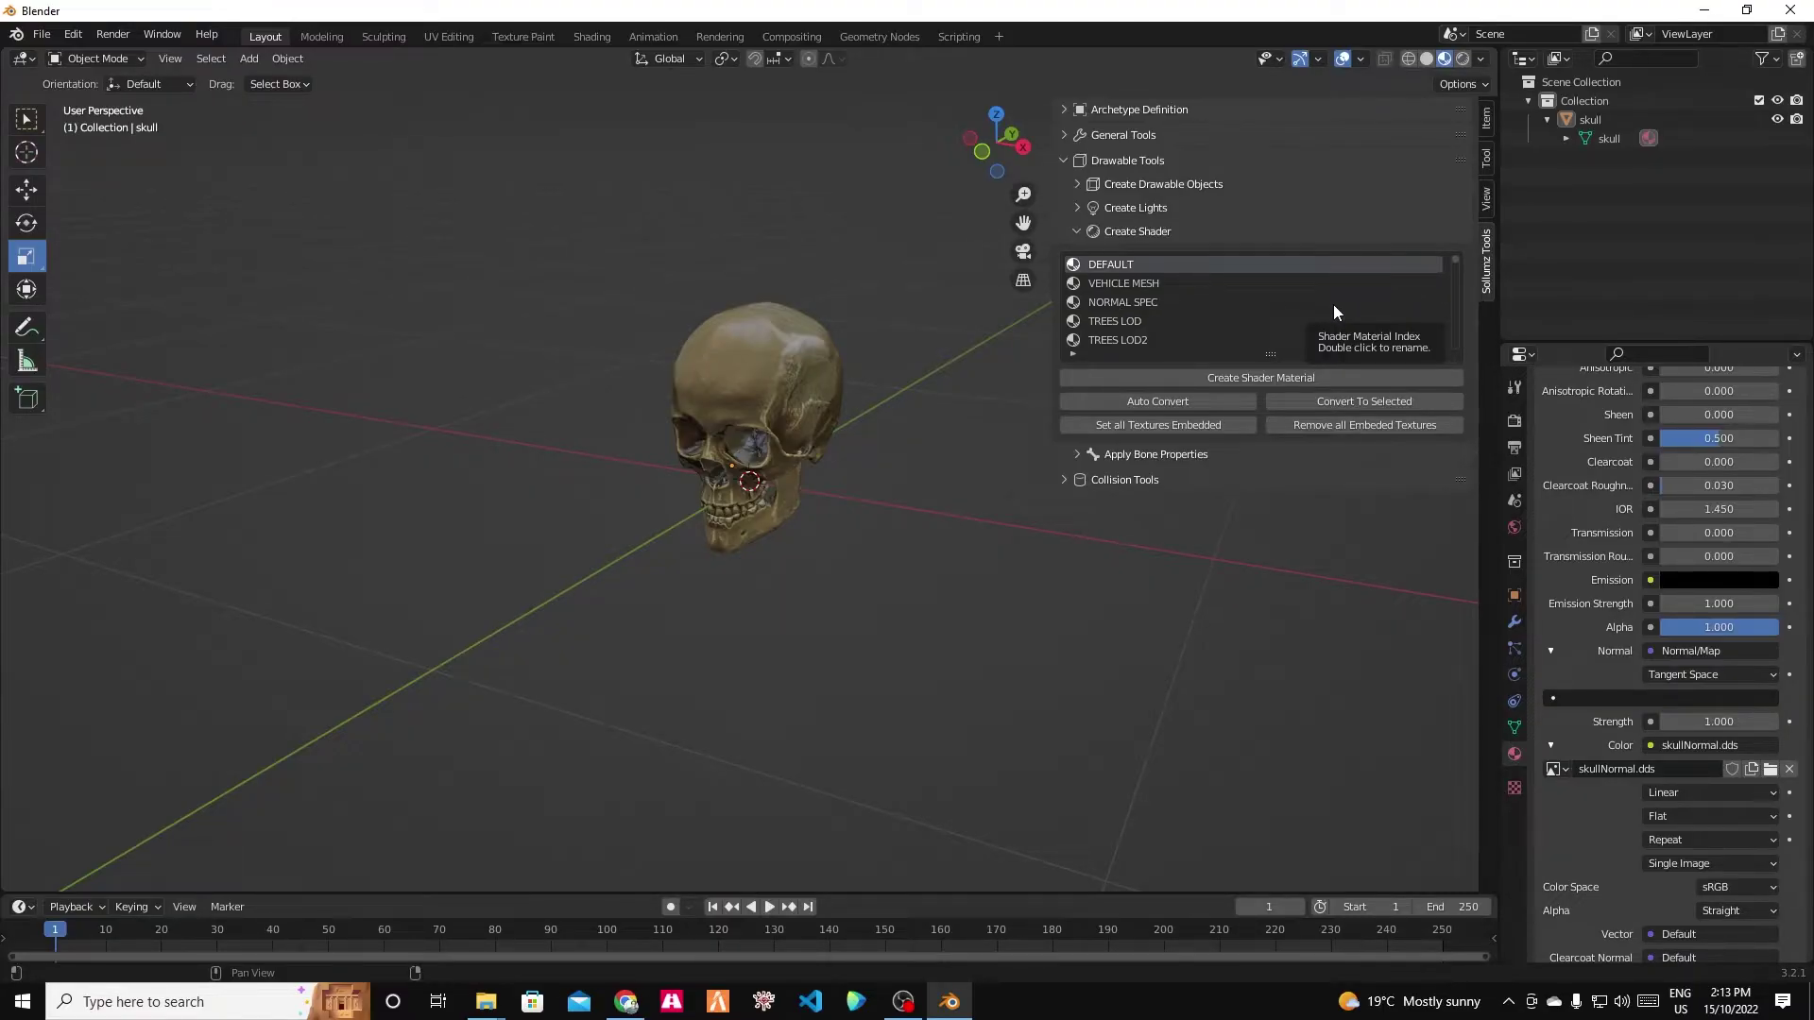
scroll(1155, 300, down, 2)
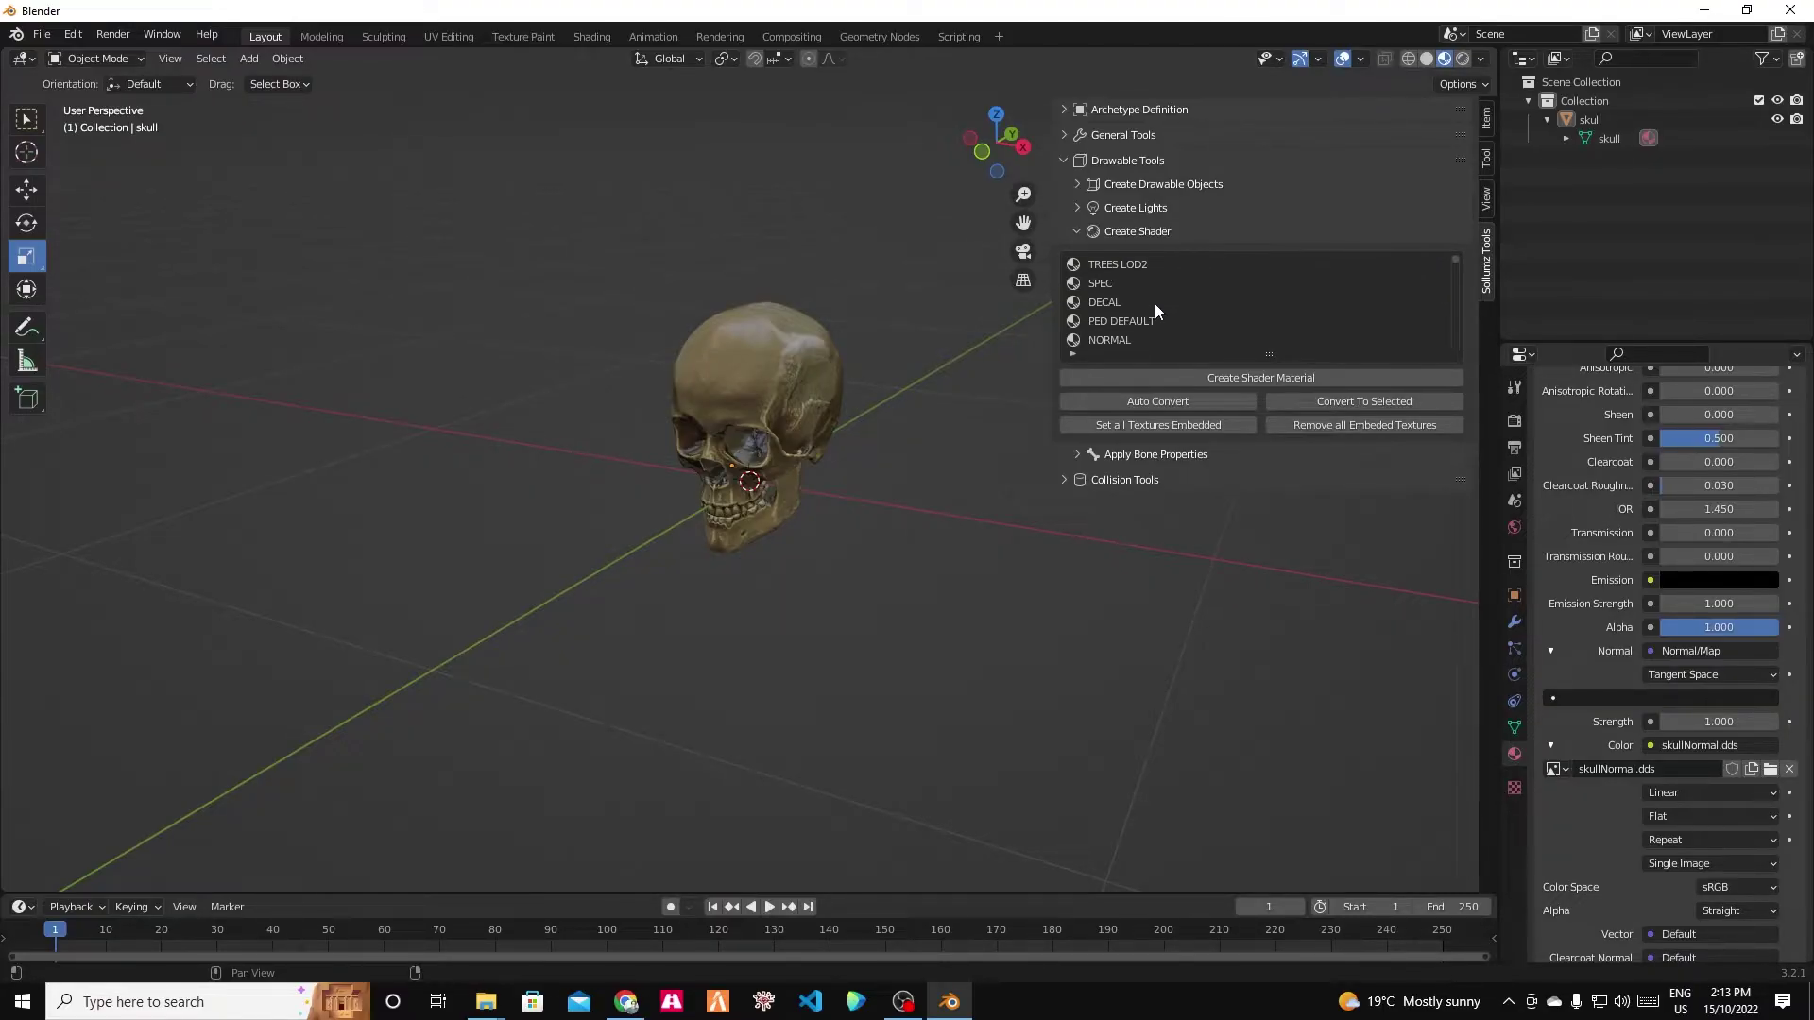
click(1108, 319)
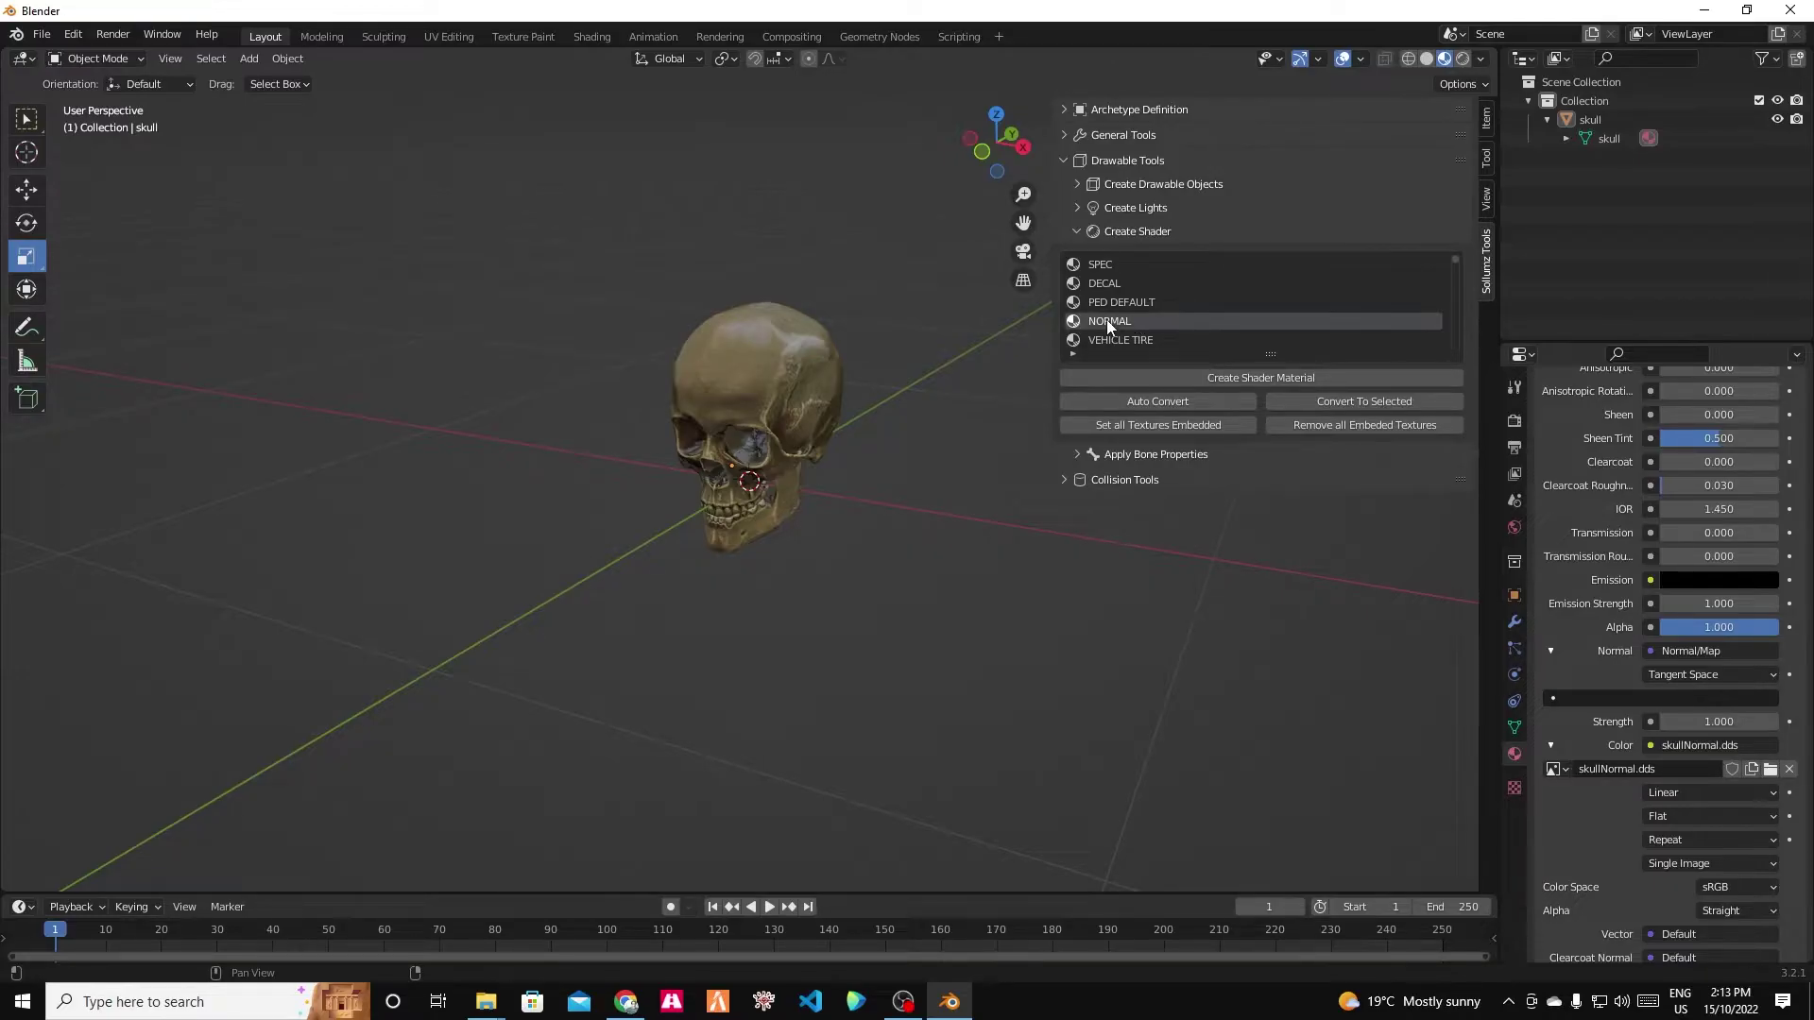
click(1609, 138)
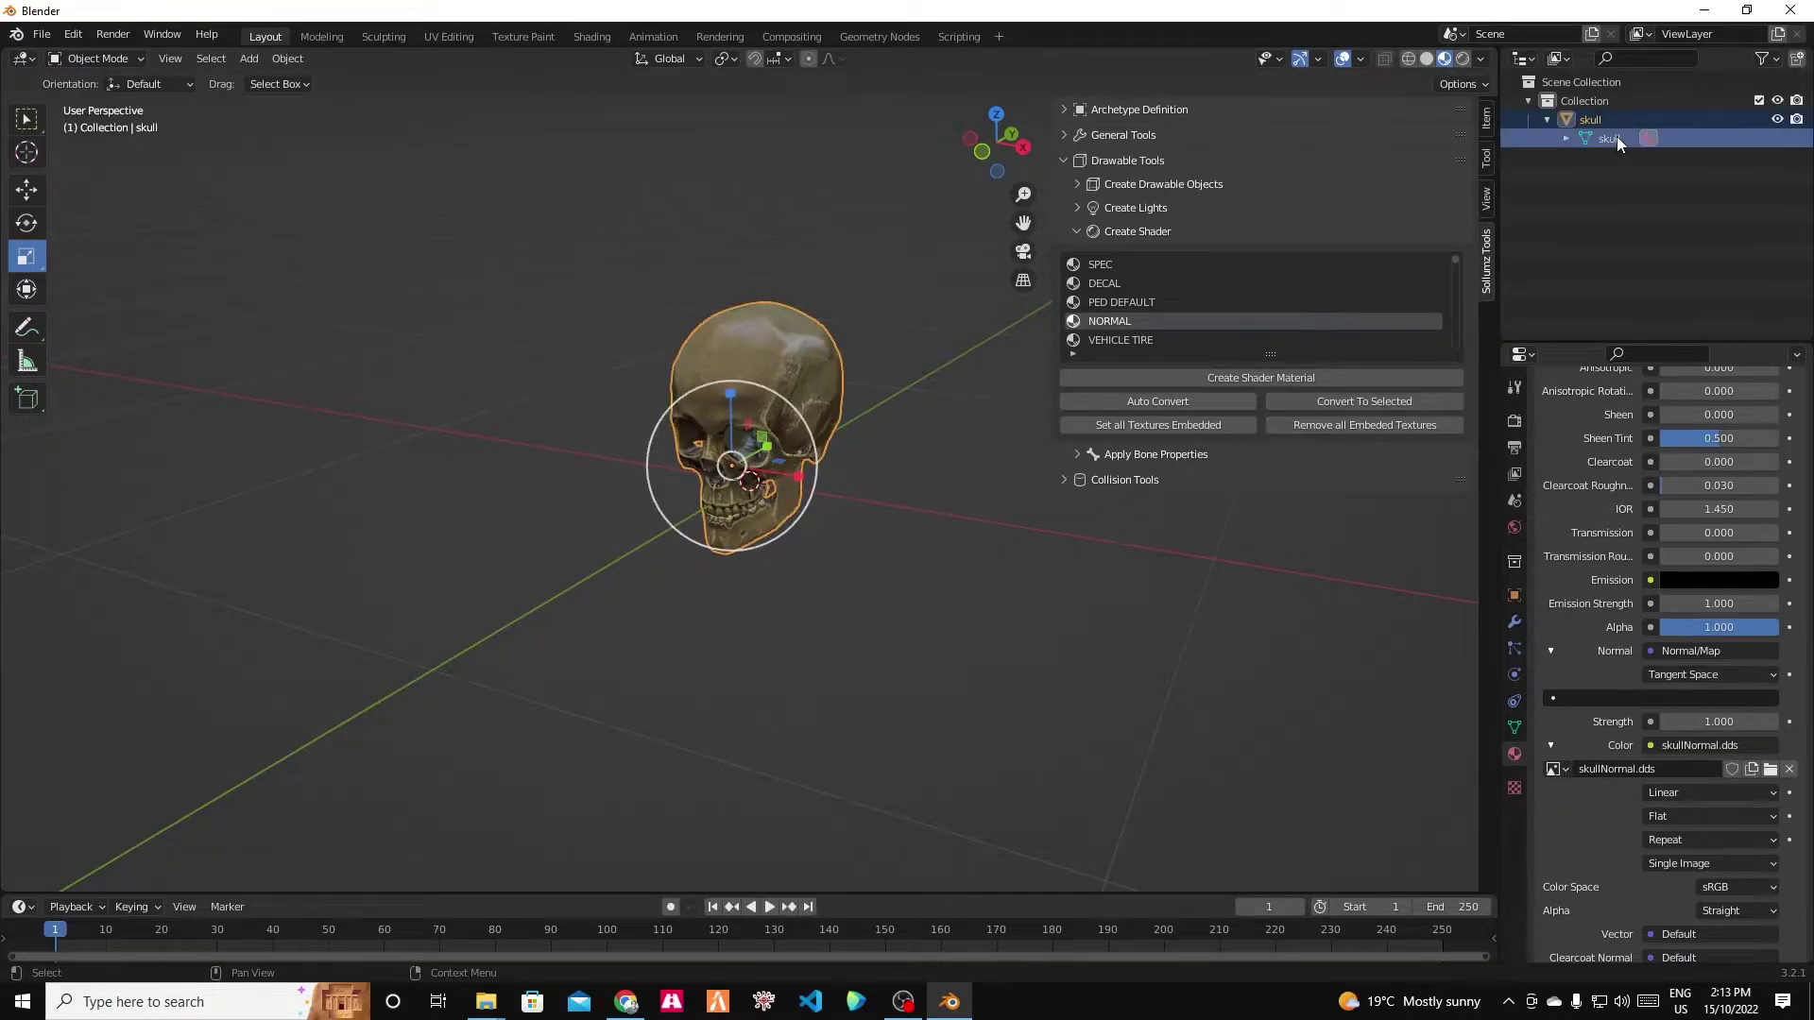
click(1322, 402)
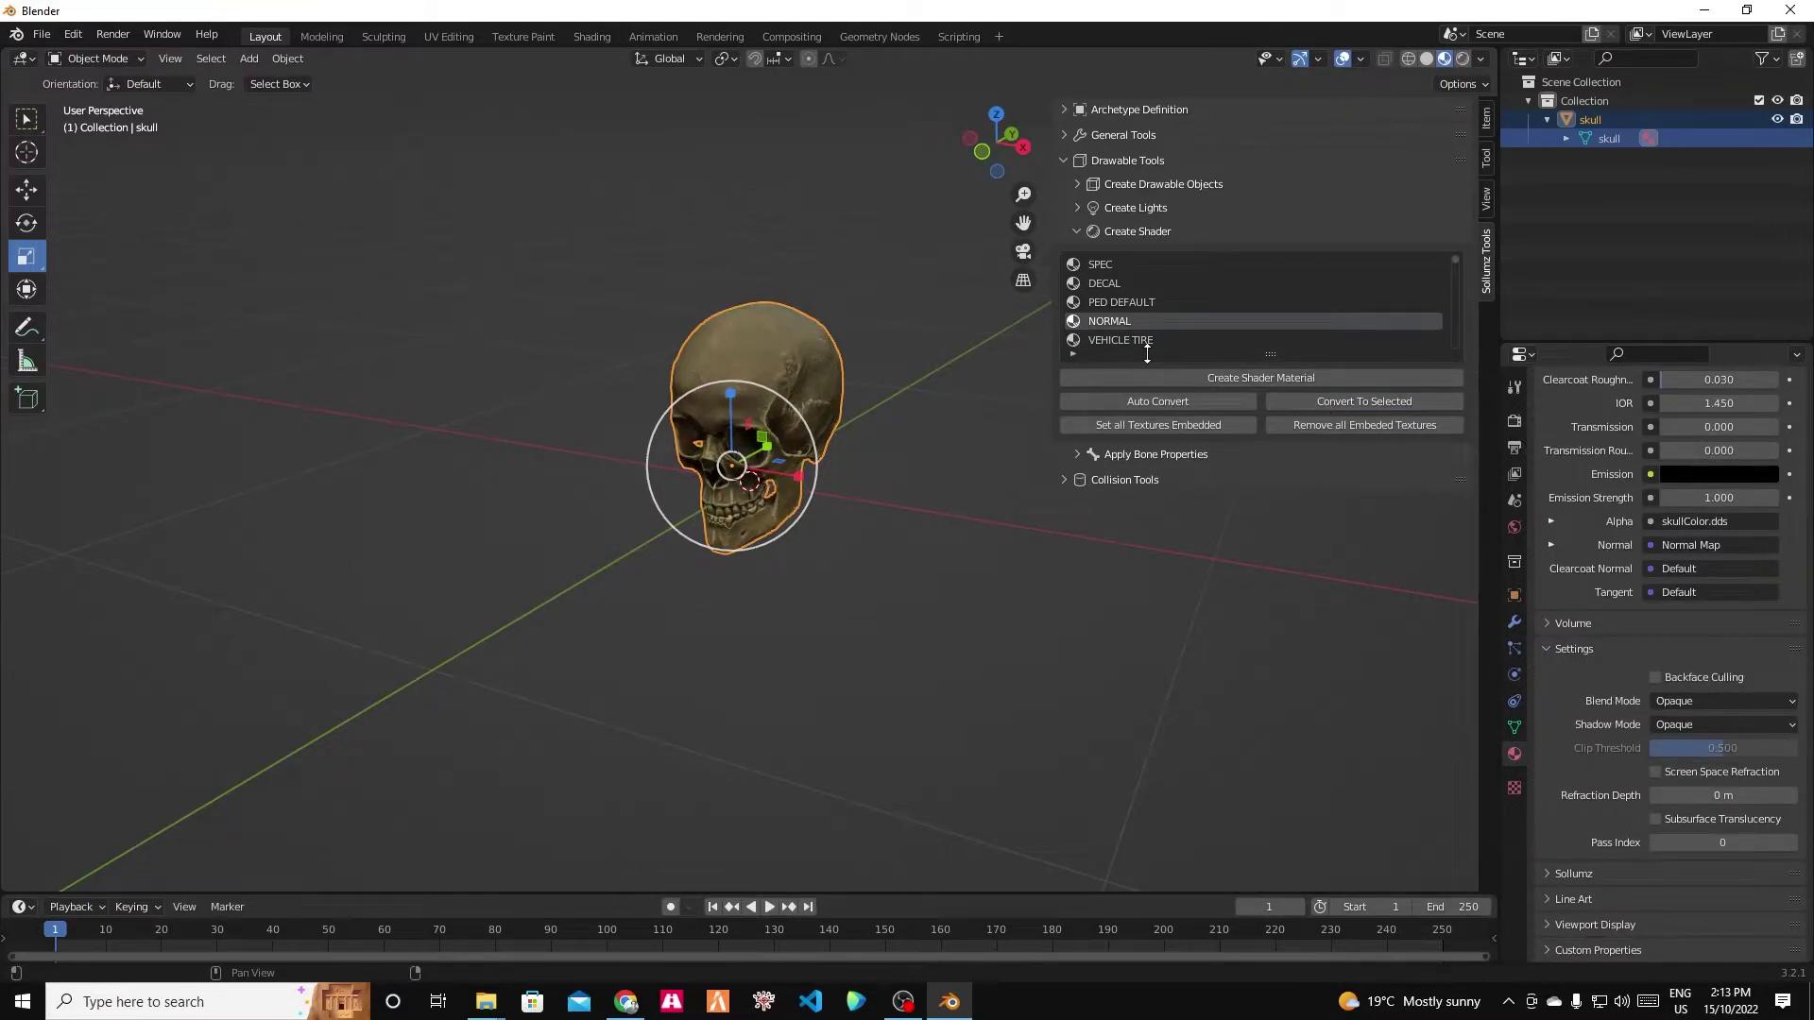
mouse_move(882, 646)
middle_down()
mouse_move(979, 609)
mouse_move(1118, 615)
mouse_move(785, 650)
mouse_move(871, 663)
mouse_move(907, 645)
middle_up()
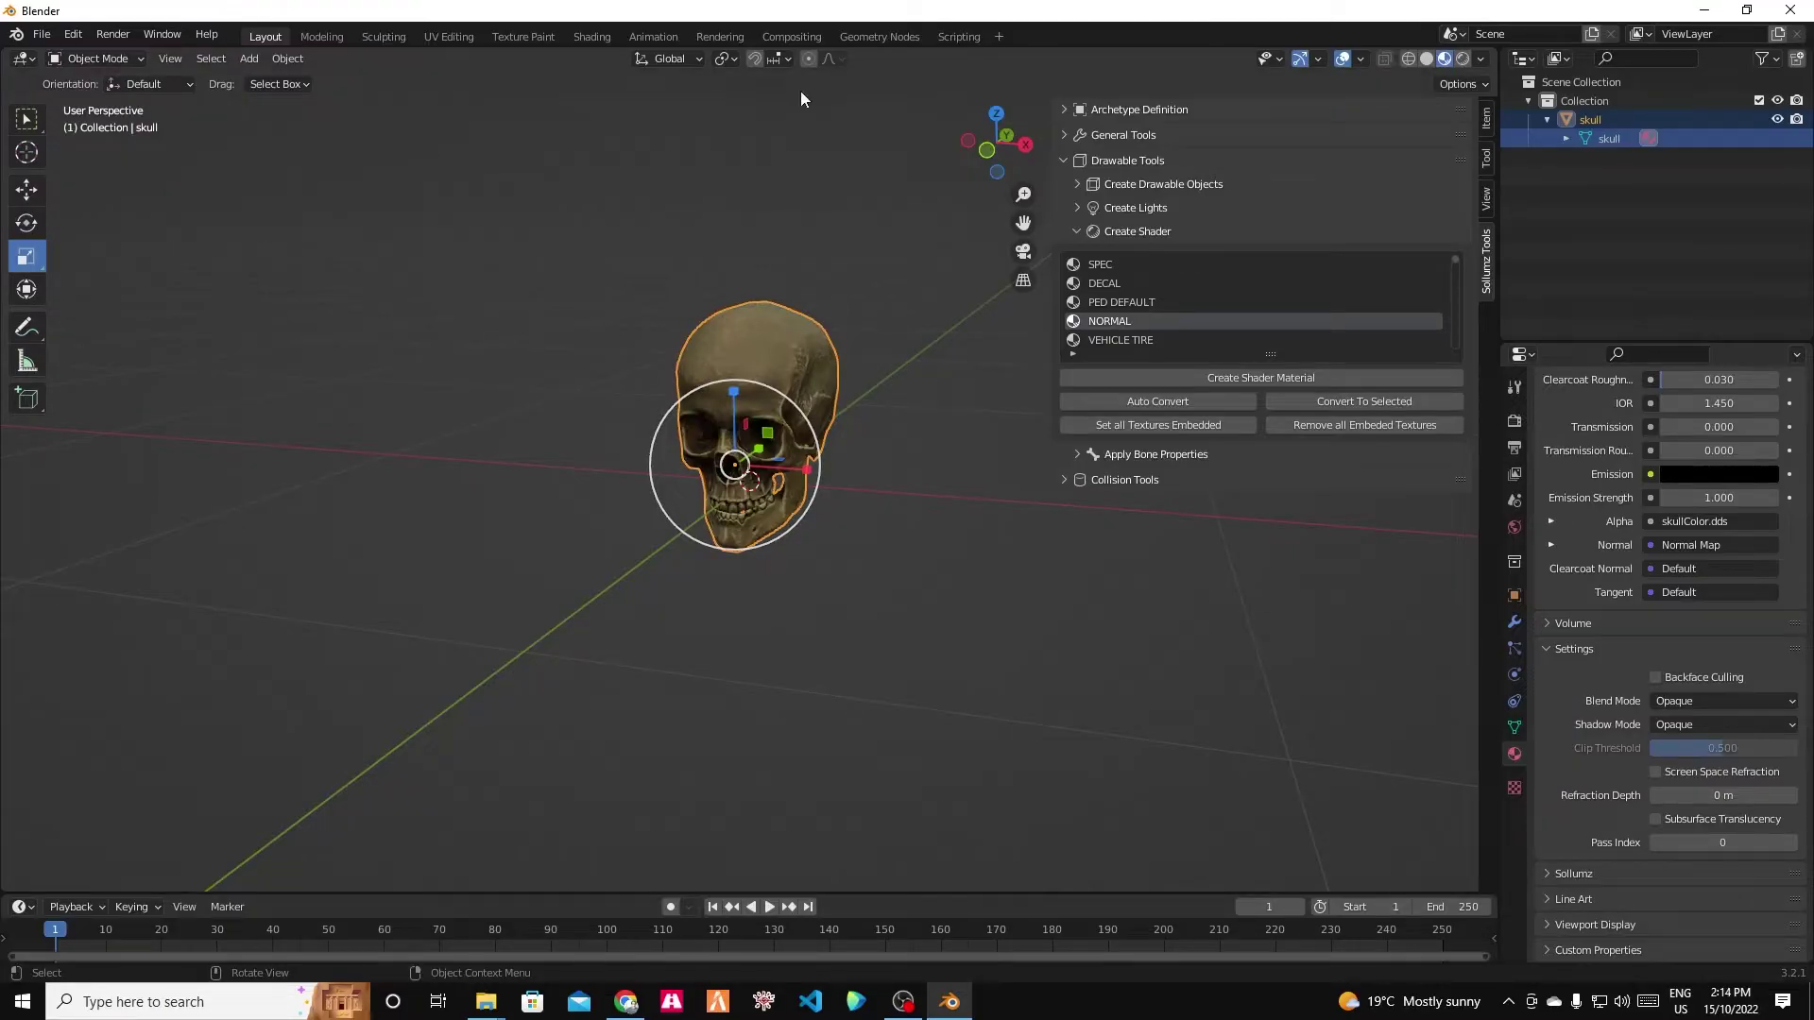
Create a Drawable from the skull with Auto-Embed Collision enabled.
click(1078, 231)
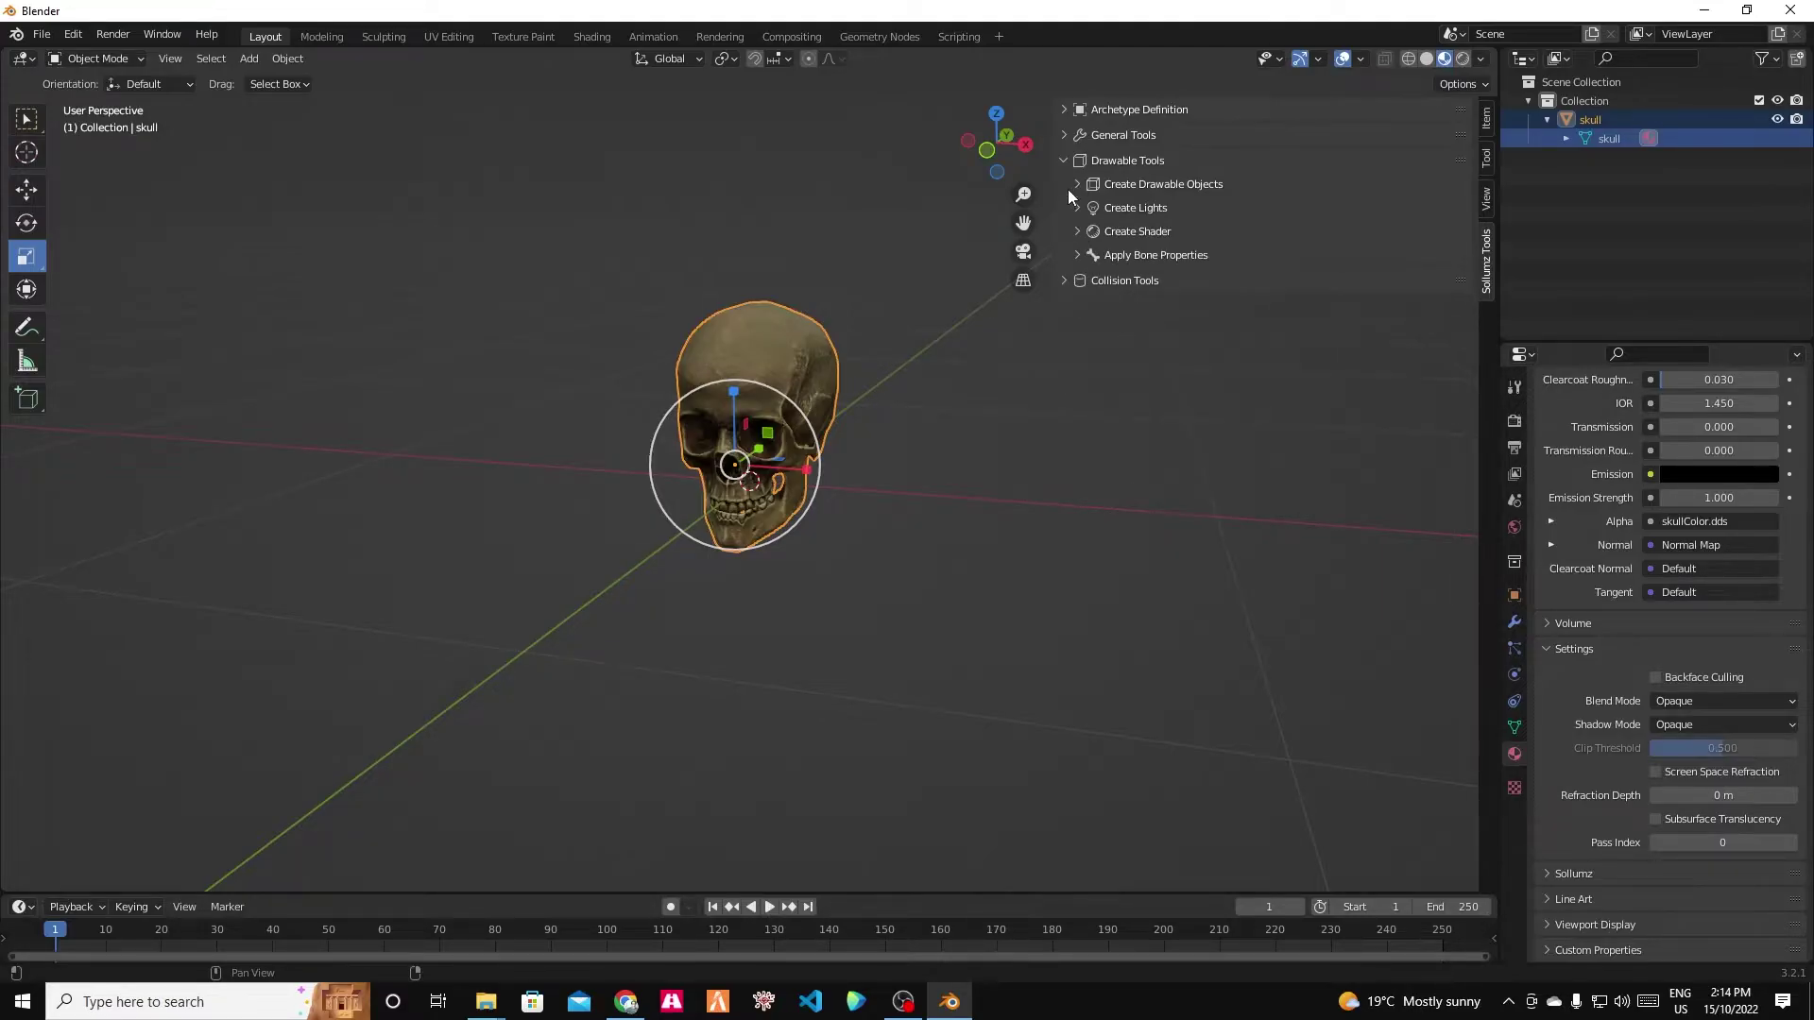
click(1077, 185)
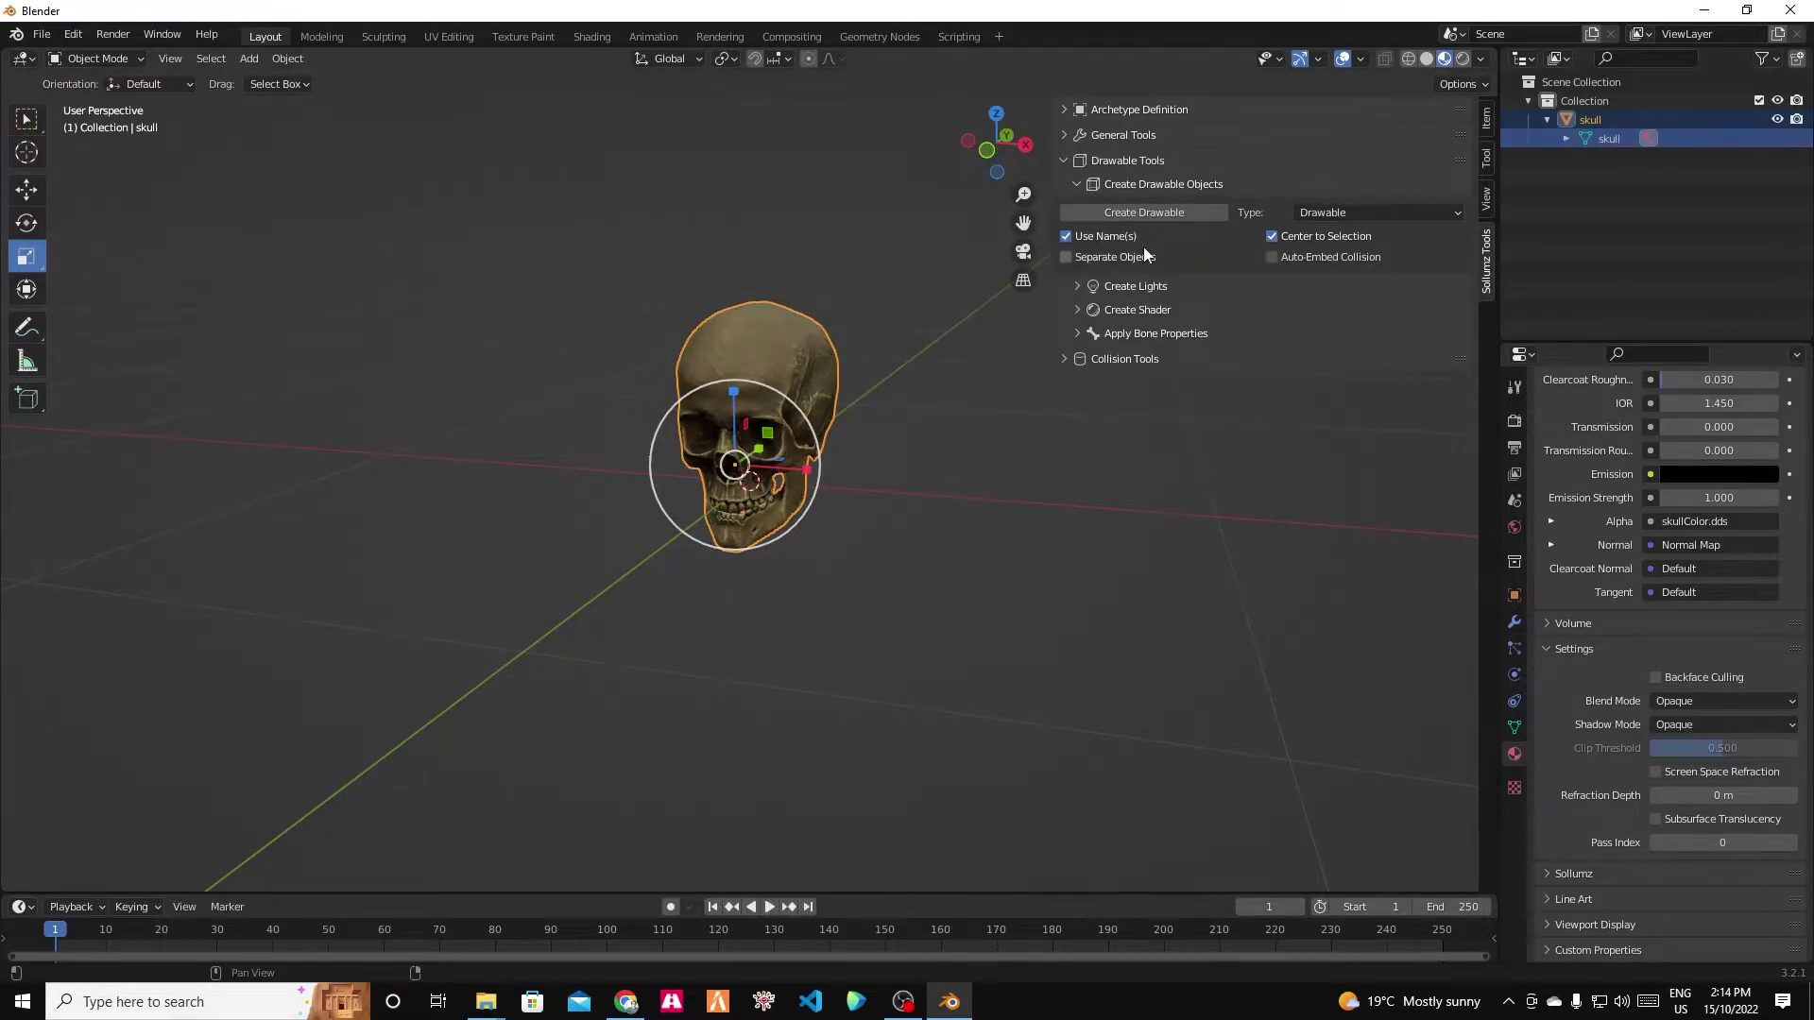
click(1272, 257)
click(1182, 212)
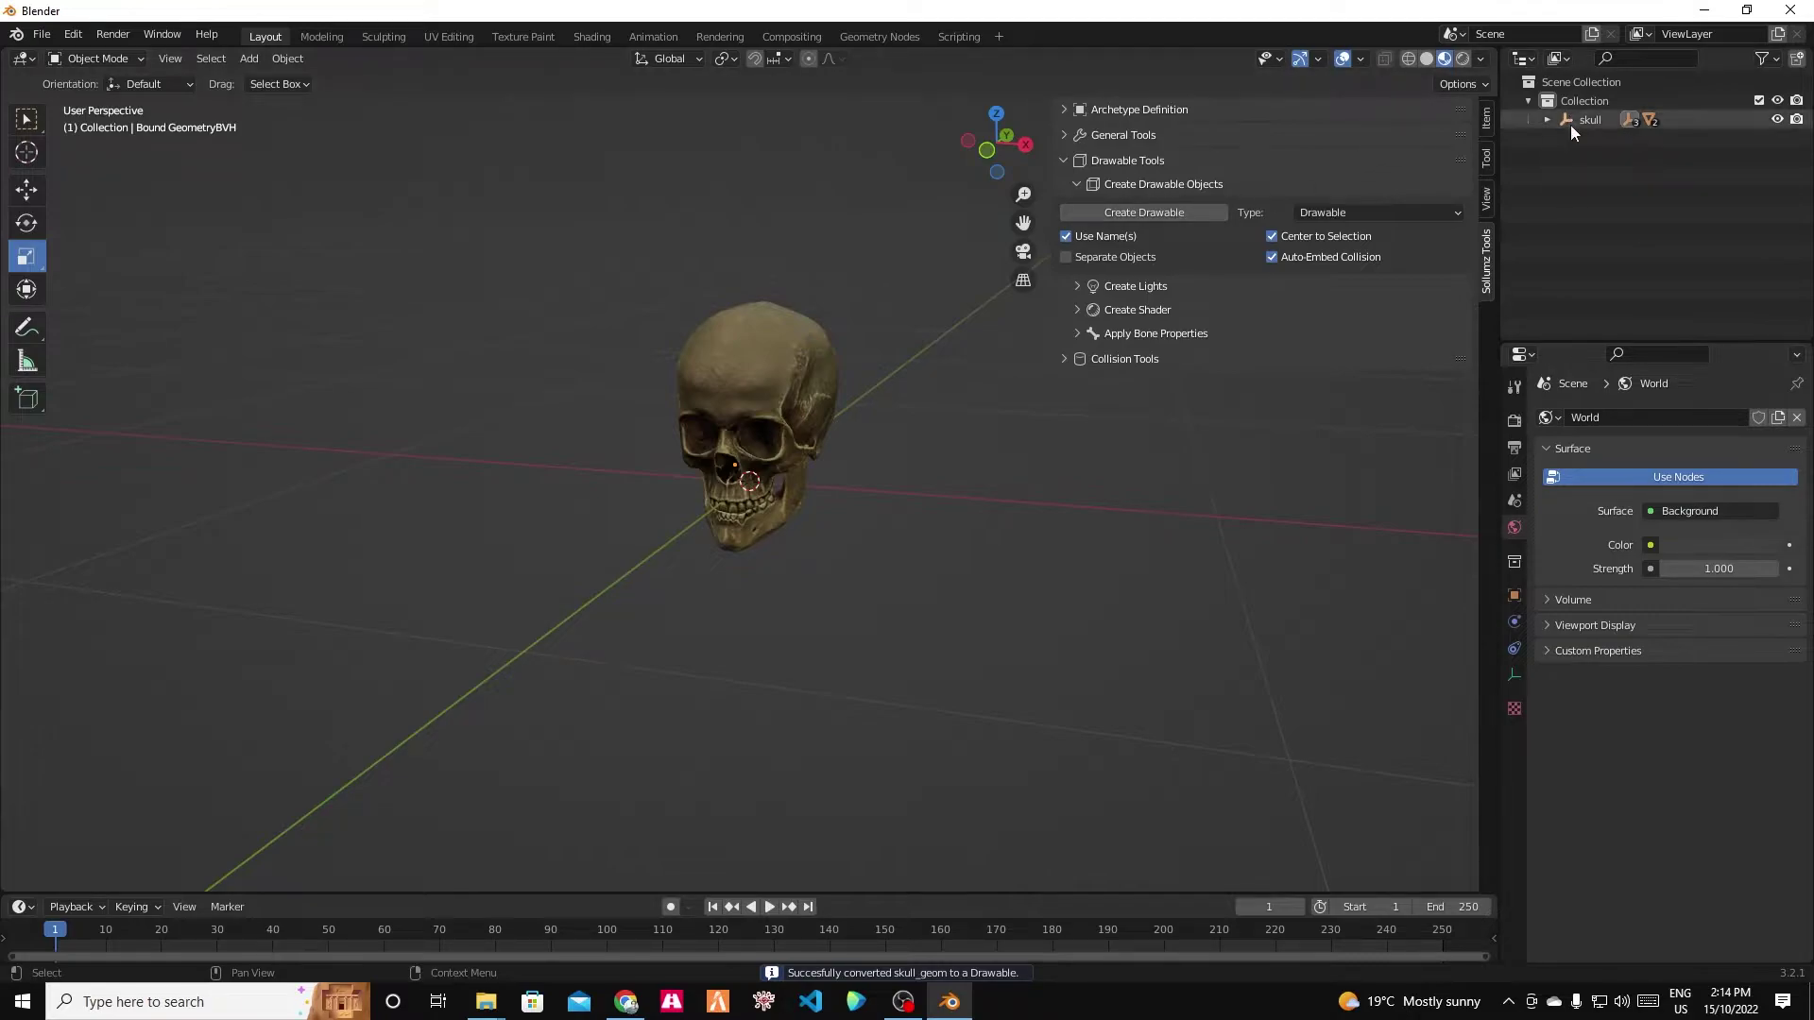
Expand the new Outliner hierarchy to Bound Poly Mesh and skull_geom's skull mesh.
click(1547, 120)
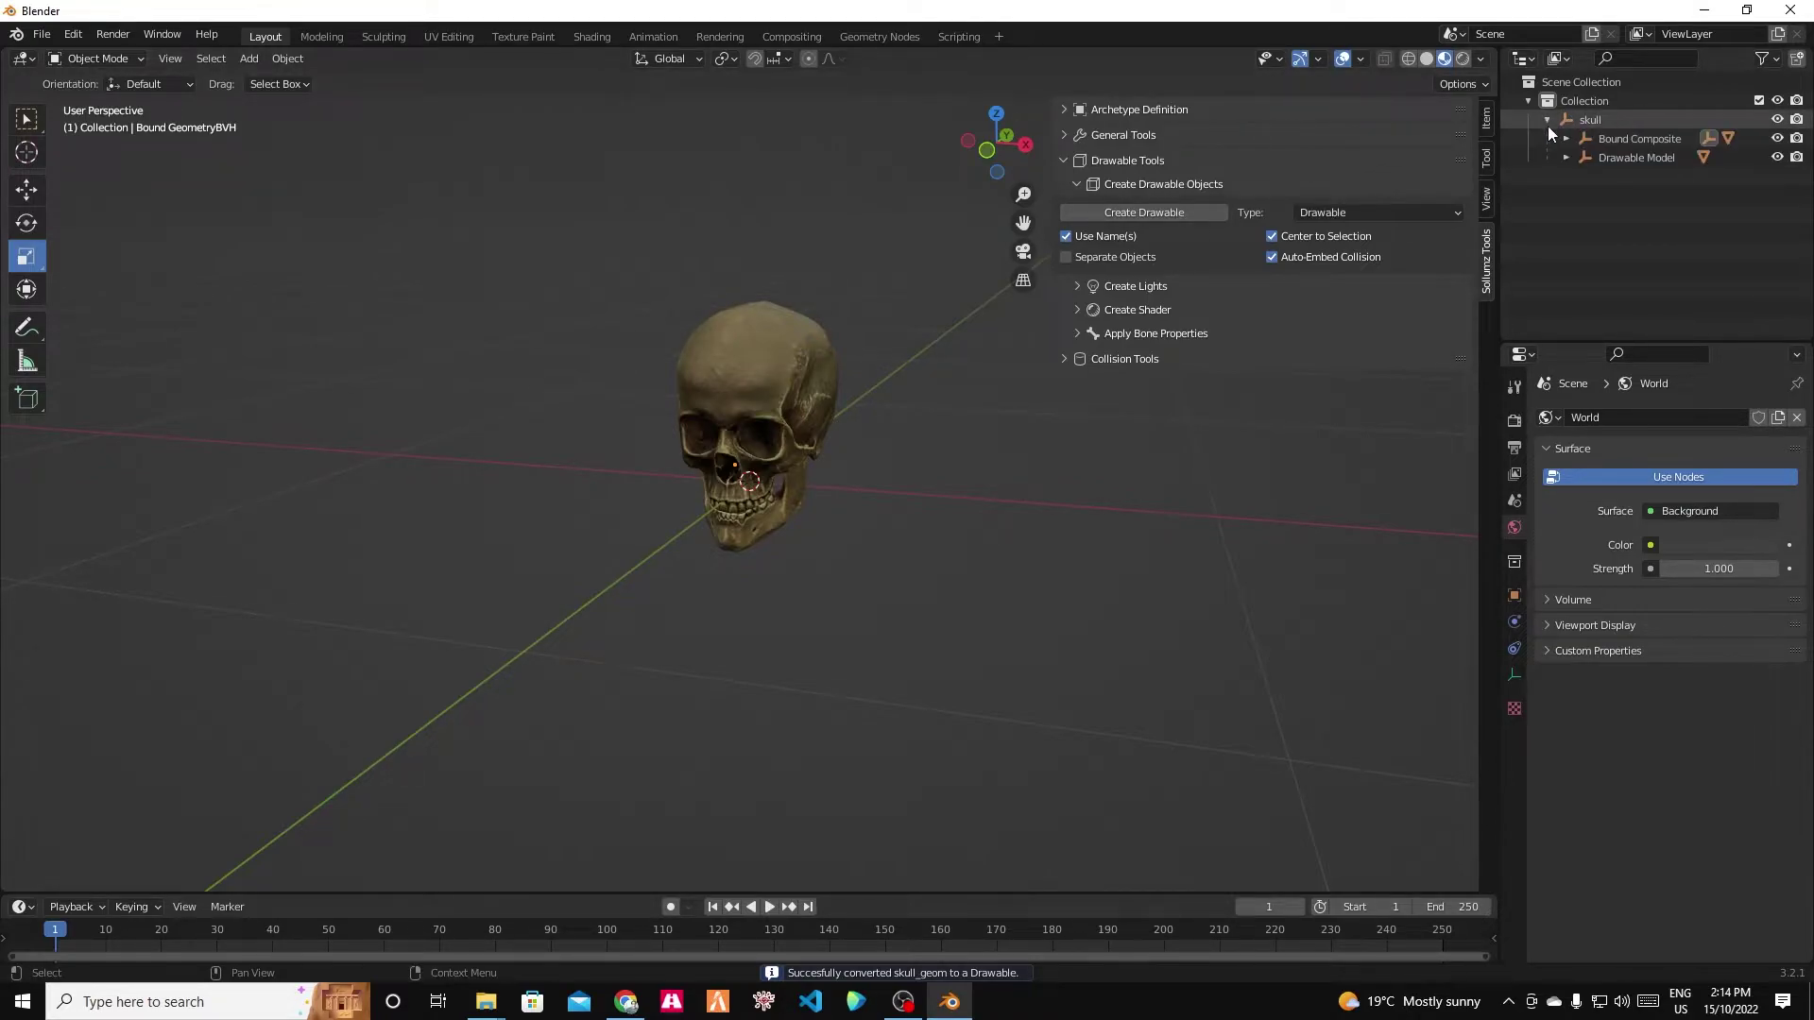
click(1623, 140)
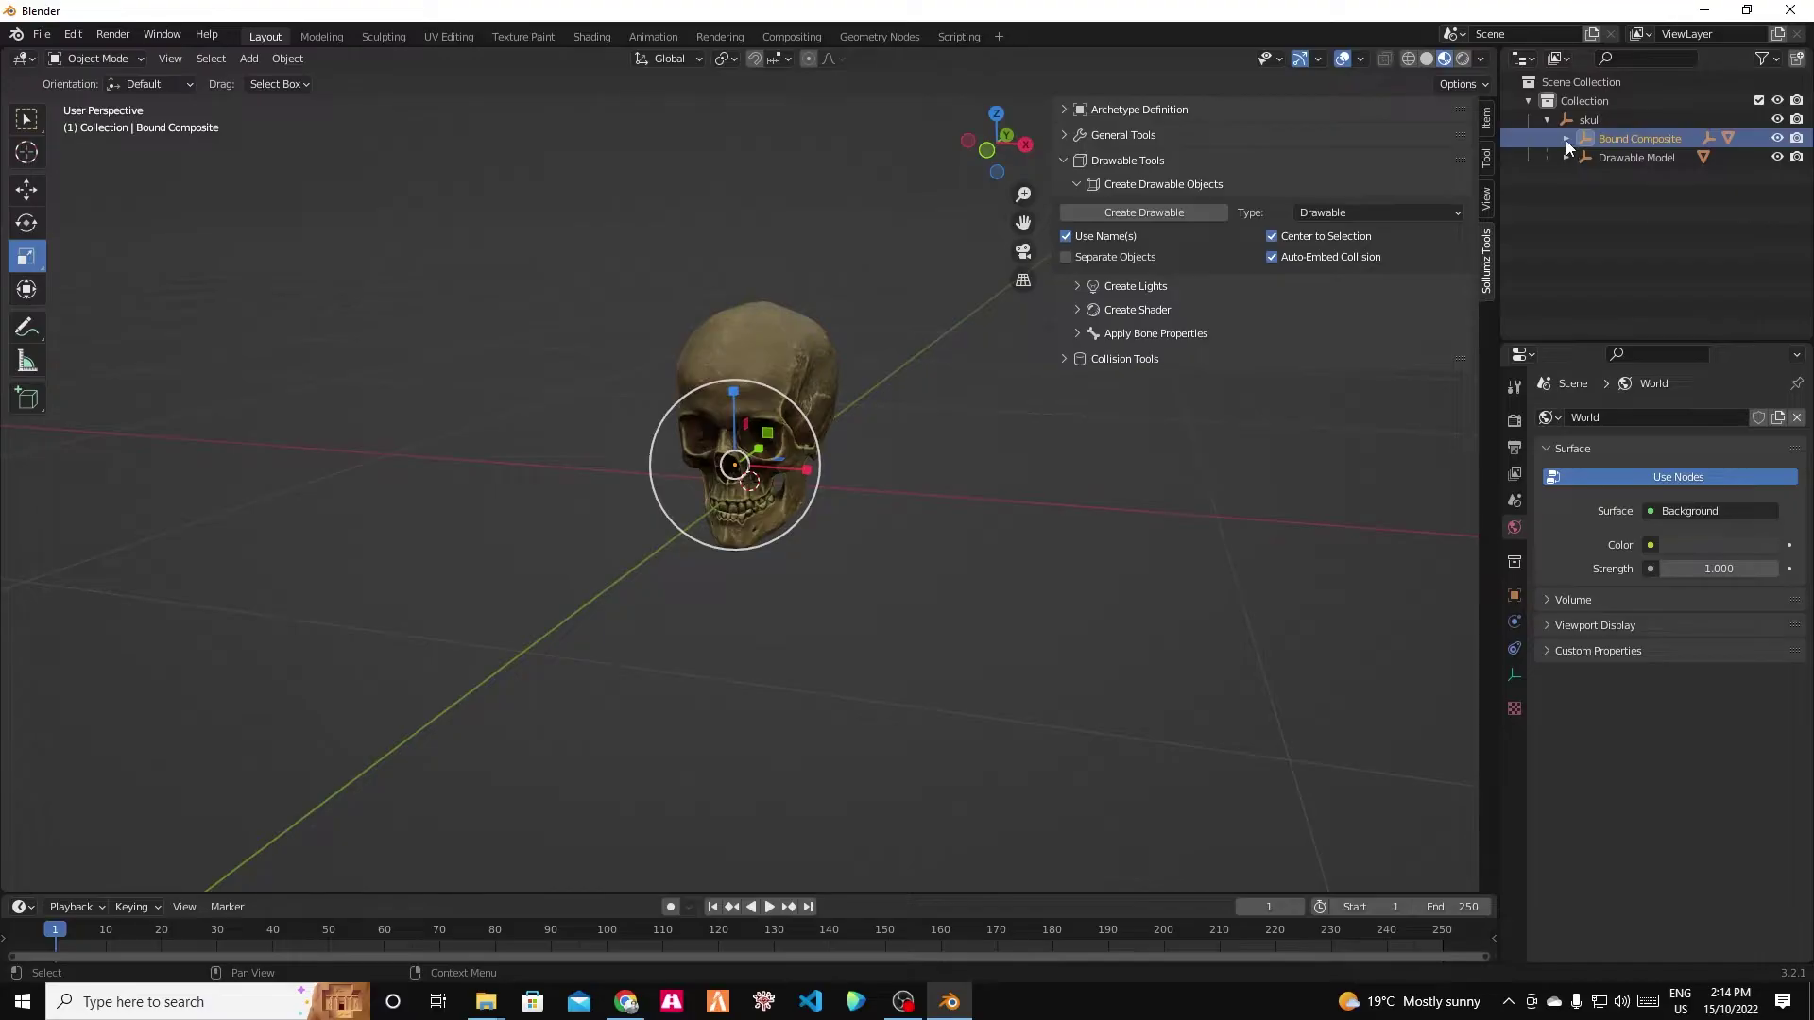
click(1566, 139)
click(1584, 158)
click(1653, 175)
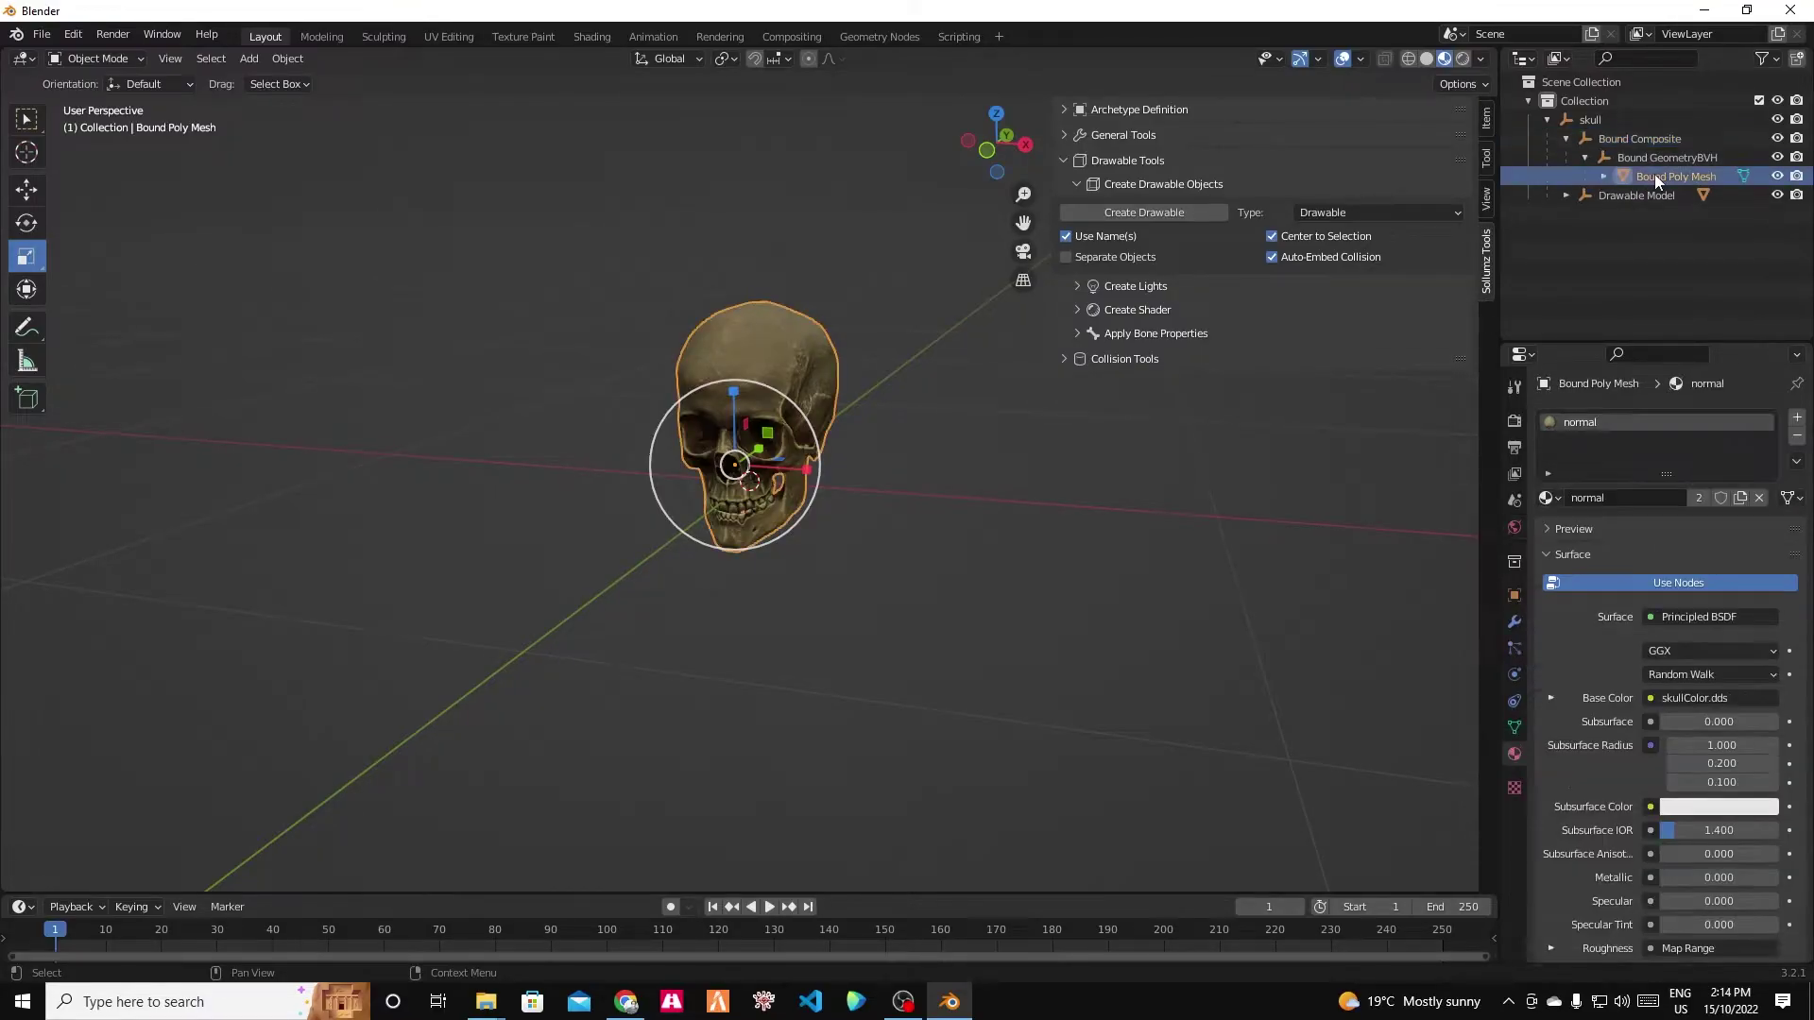
click(1565, 196)
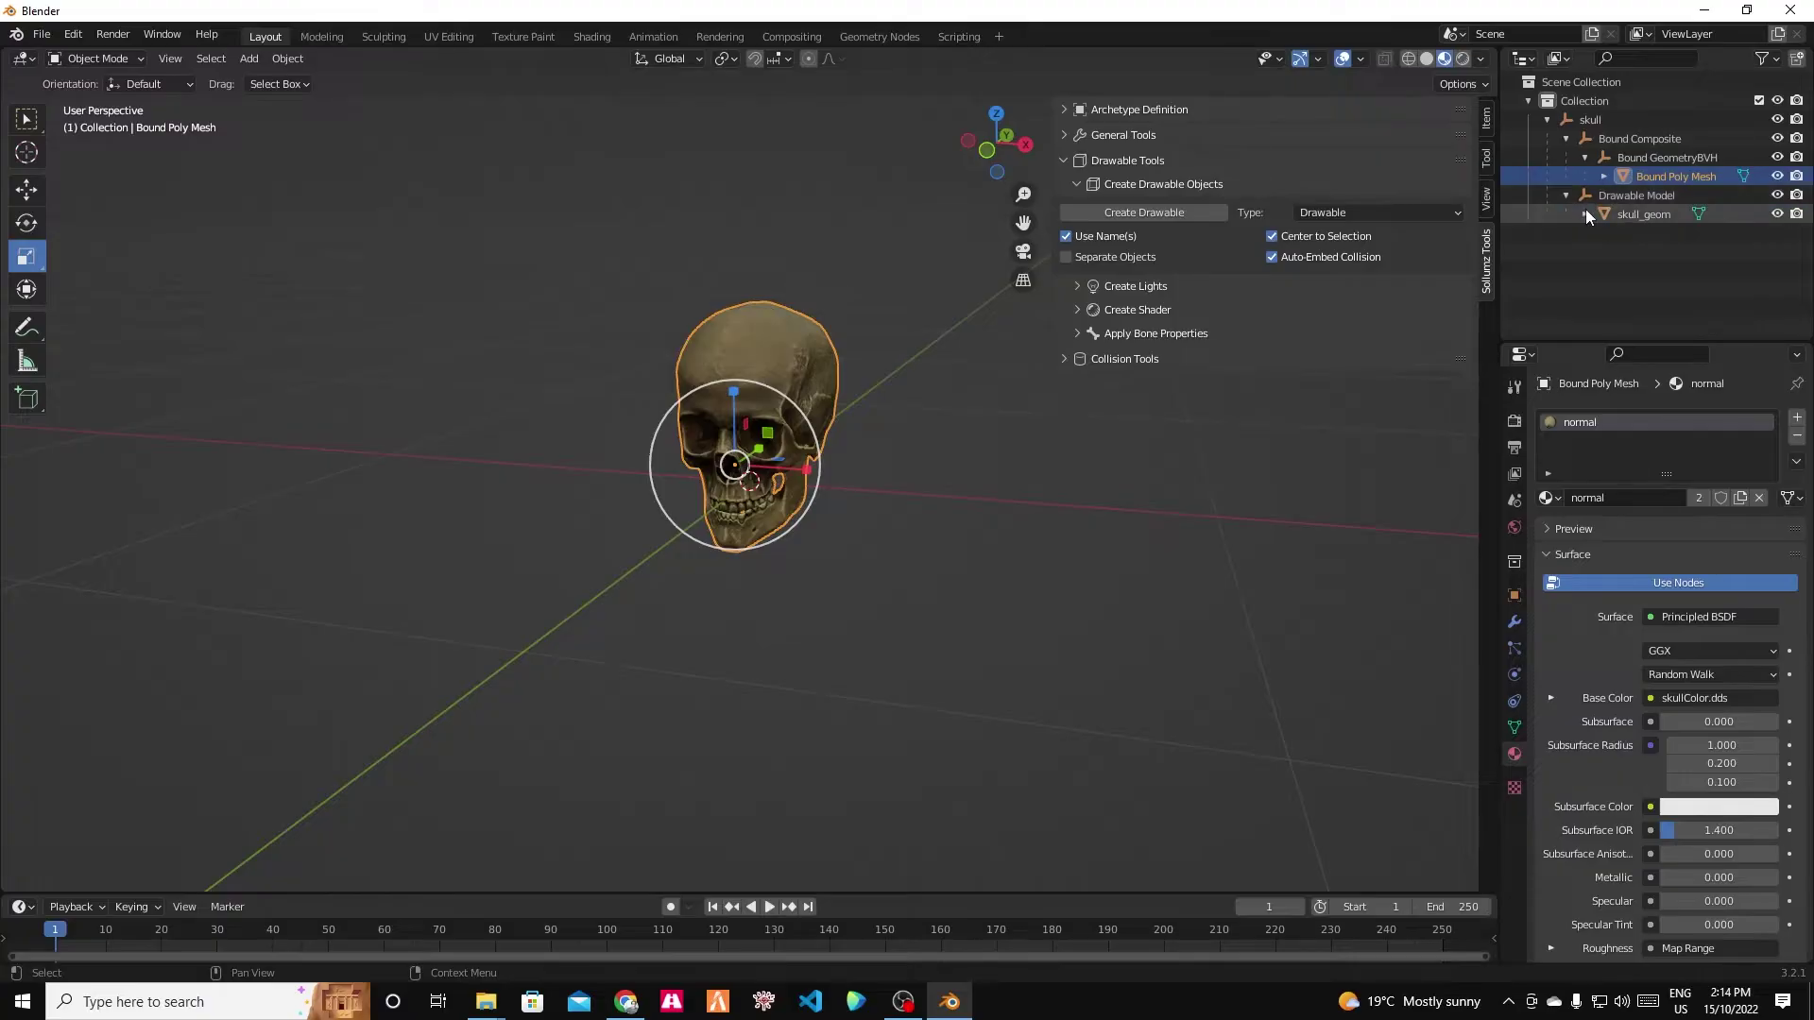
click(1584, 214)
click(1655, 236)
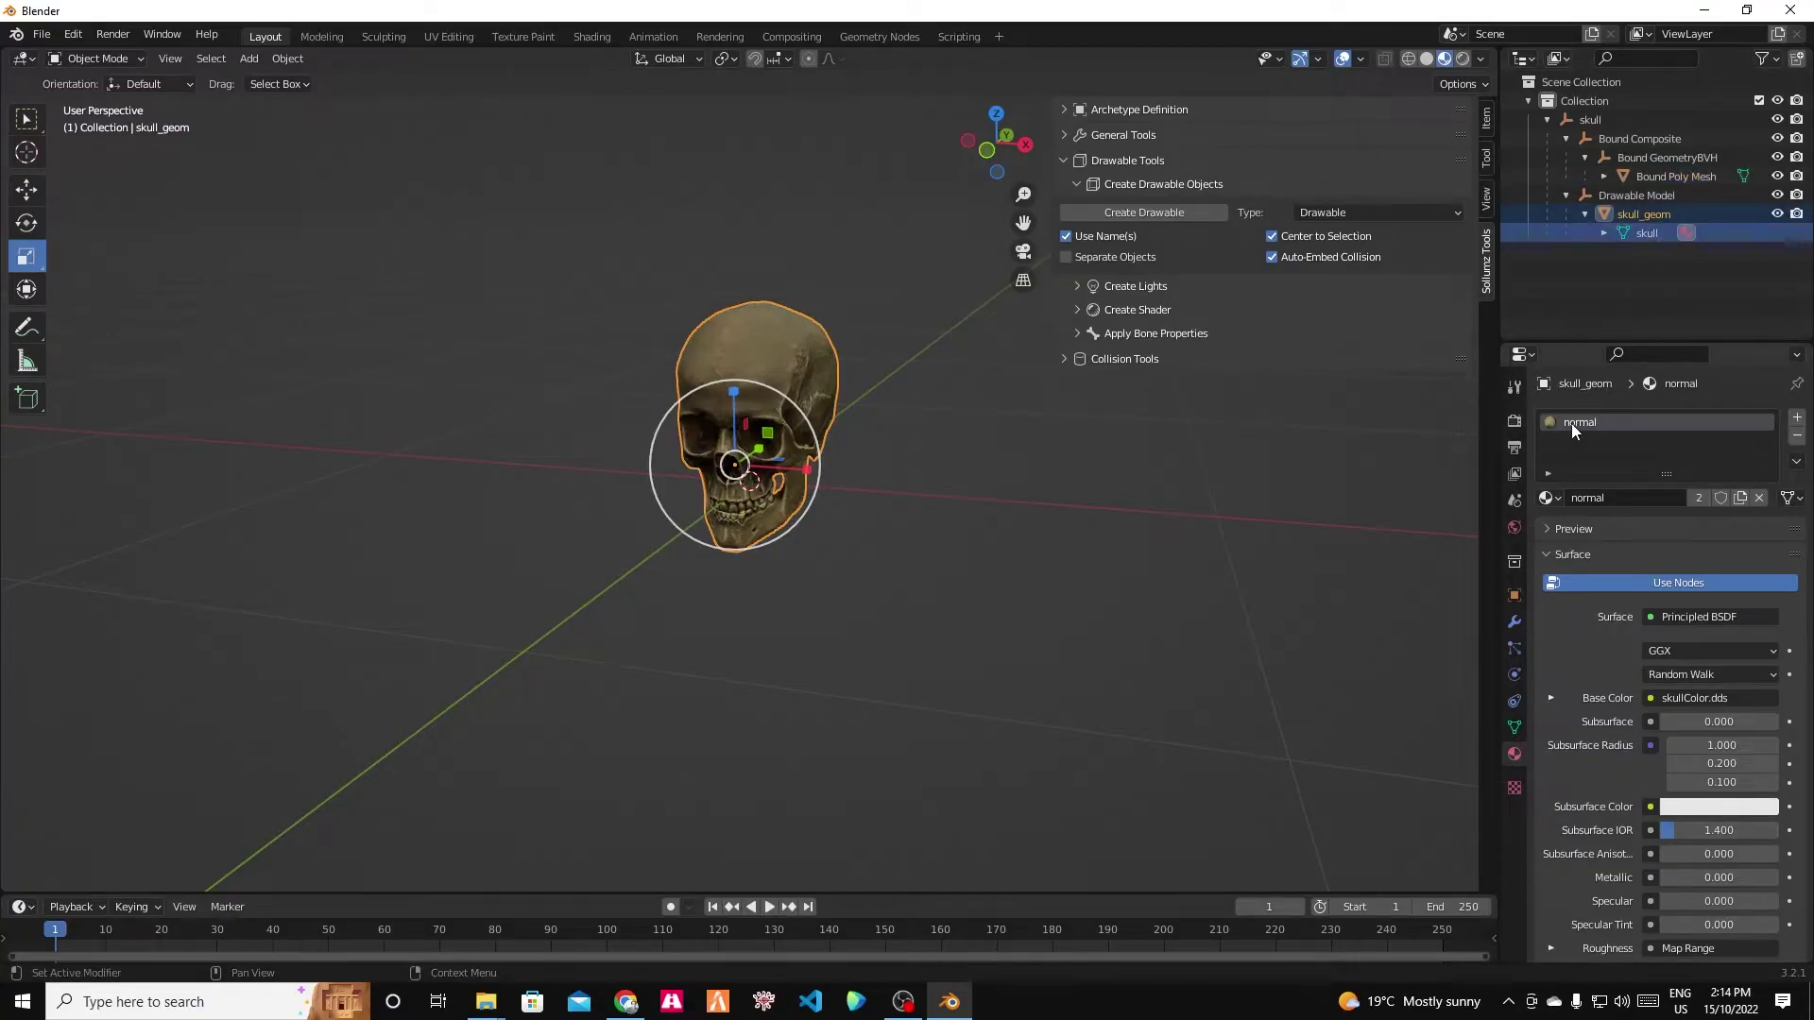
middle_drag(910, 555, 831, 572)
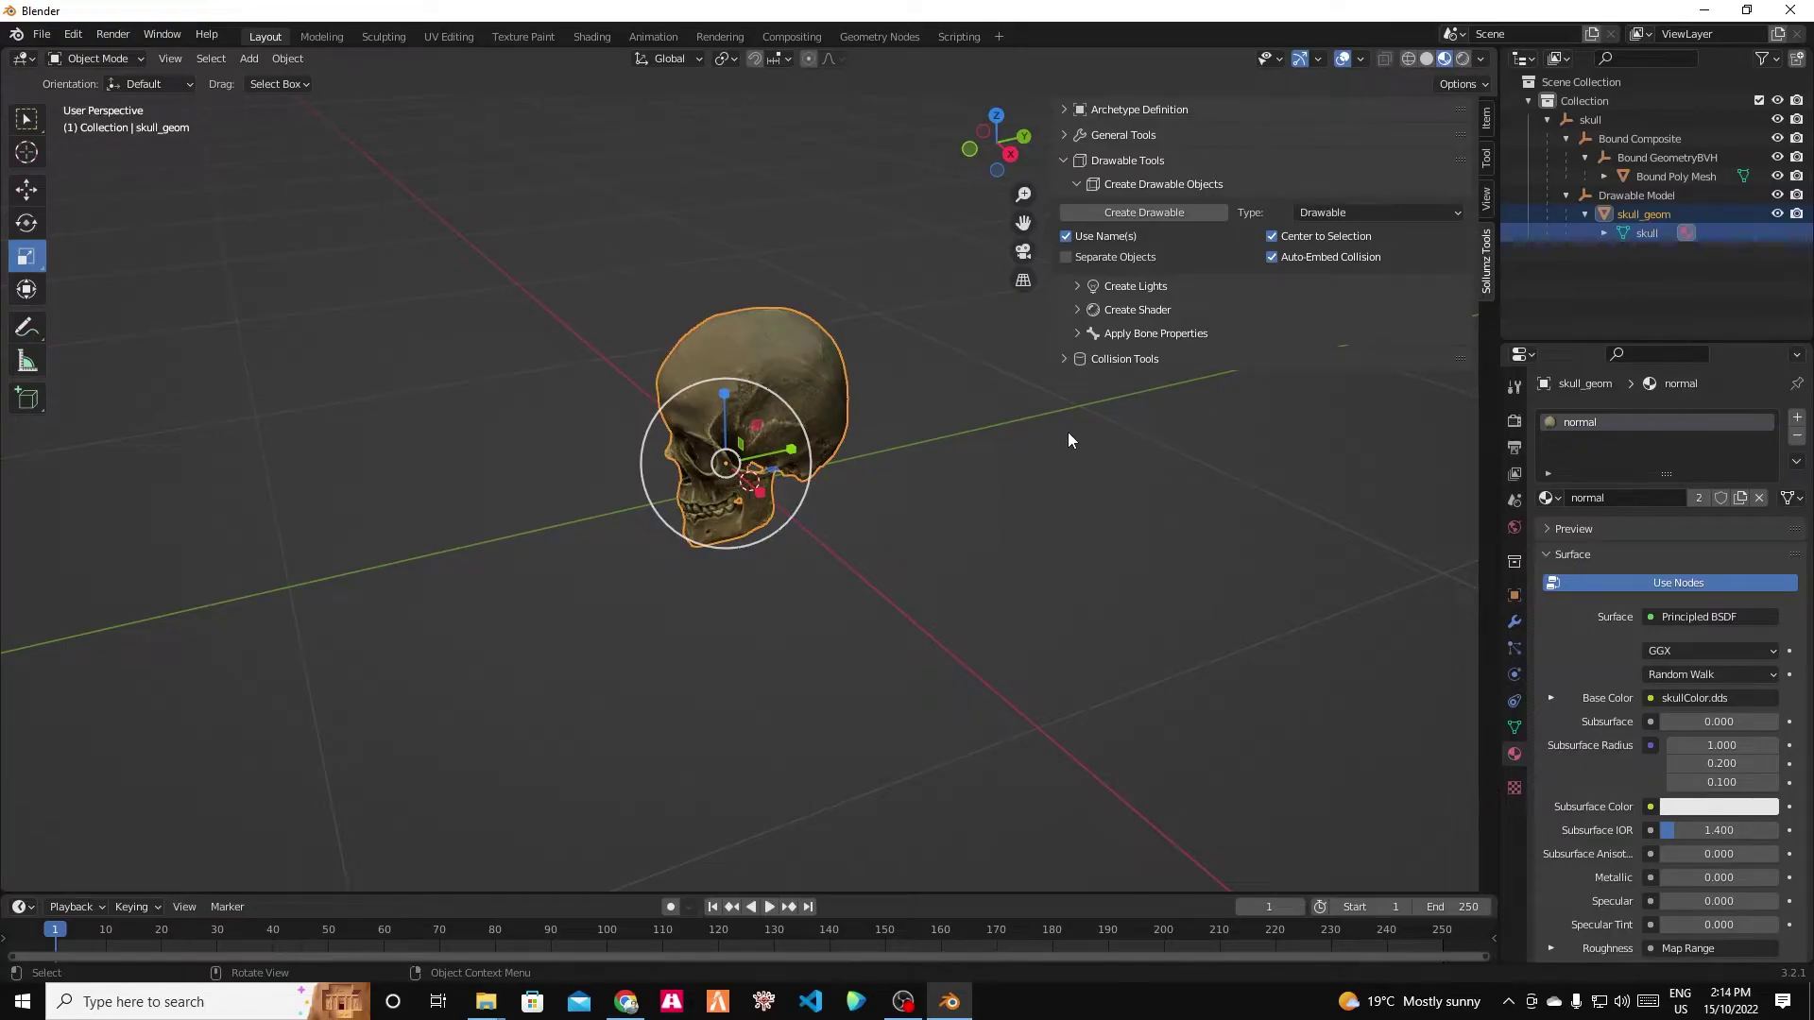
middle_drag(903, 579, 972, 558)
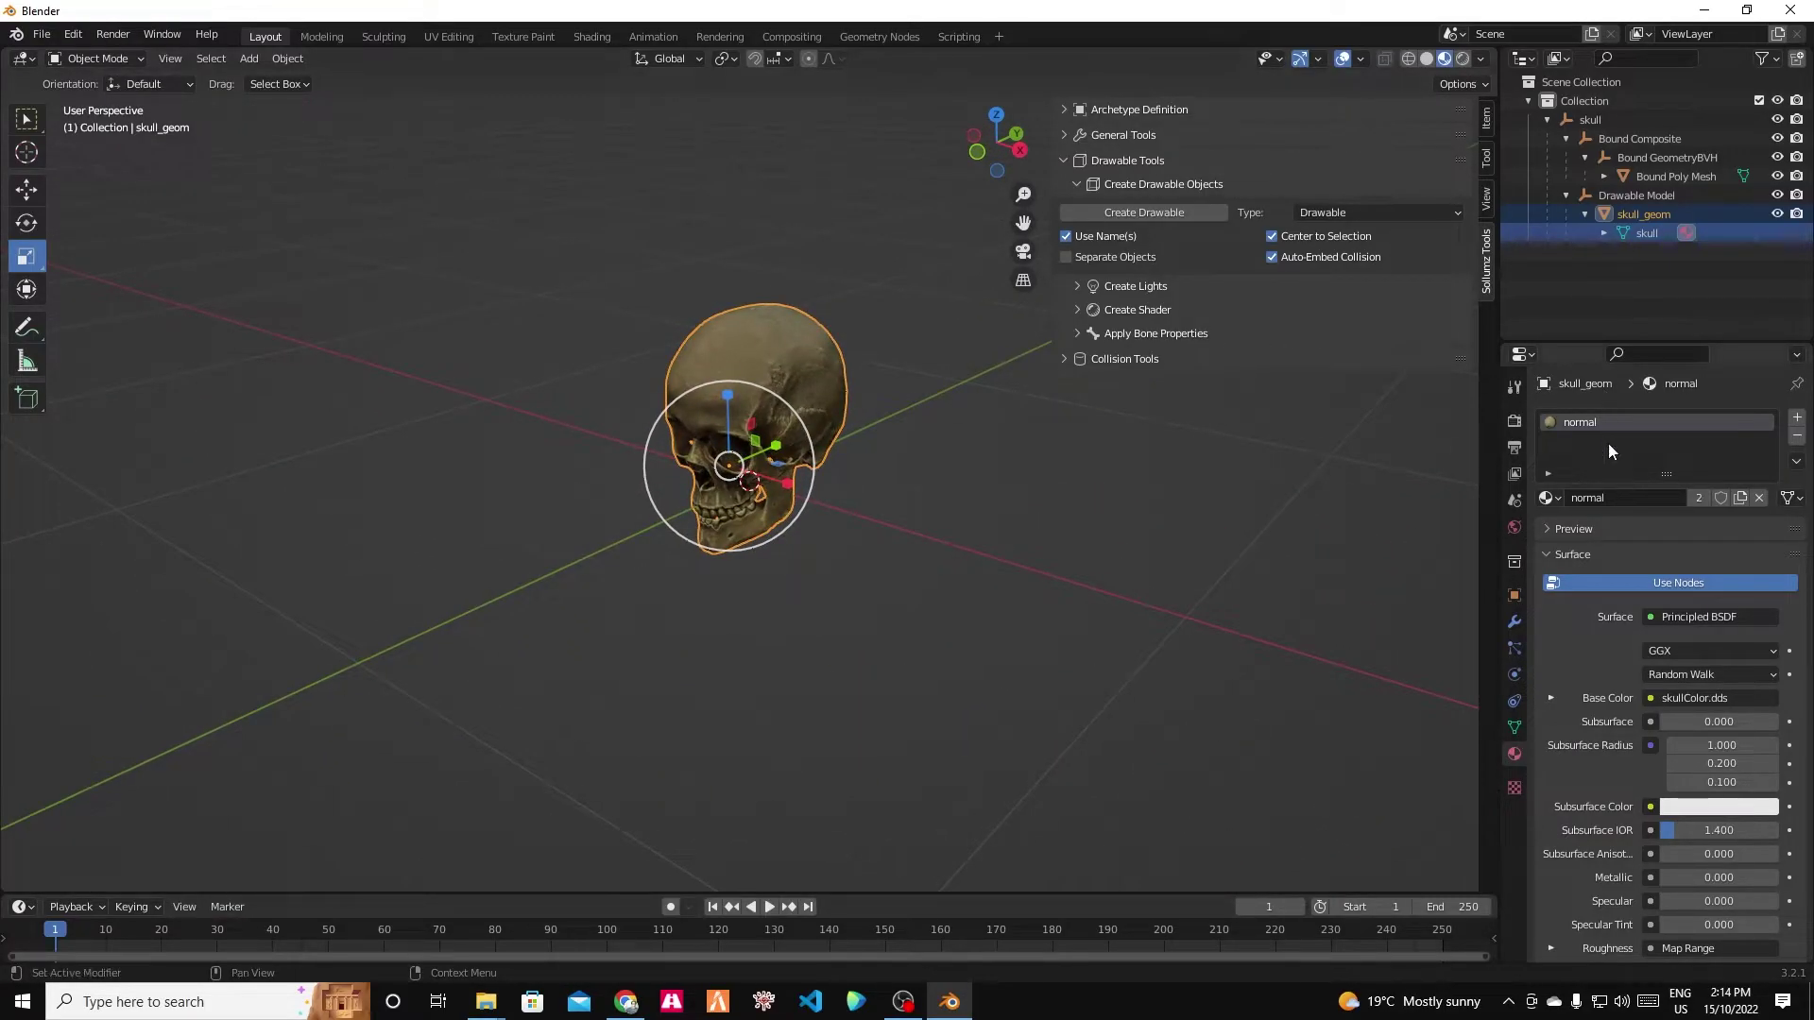
Inspect the Sollumz type settings of skull_geom and Drawable Model in Object Properties.
click(1640, 260)
click(1647, 231)
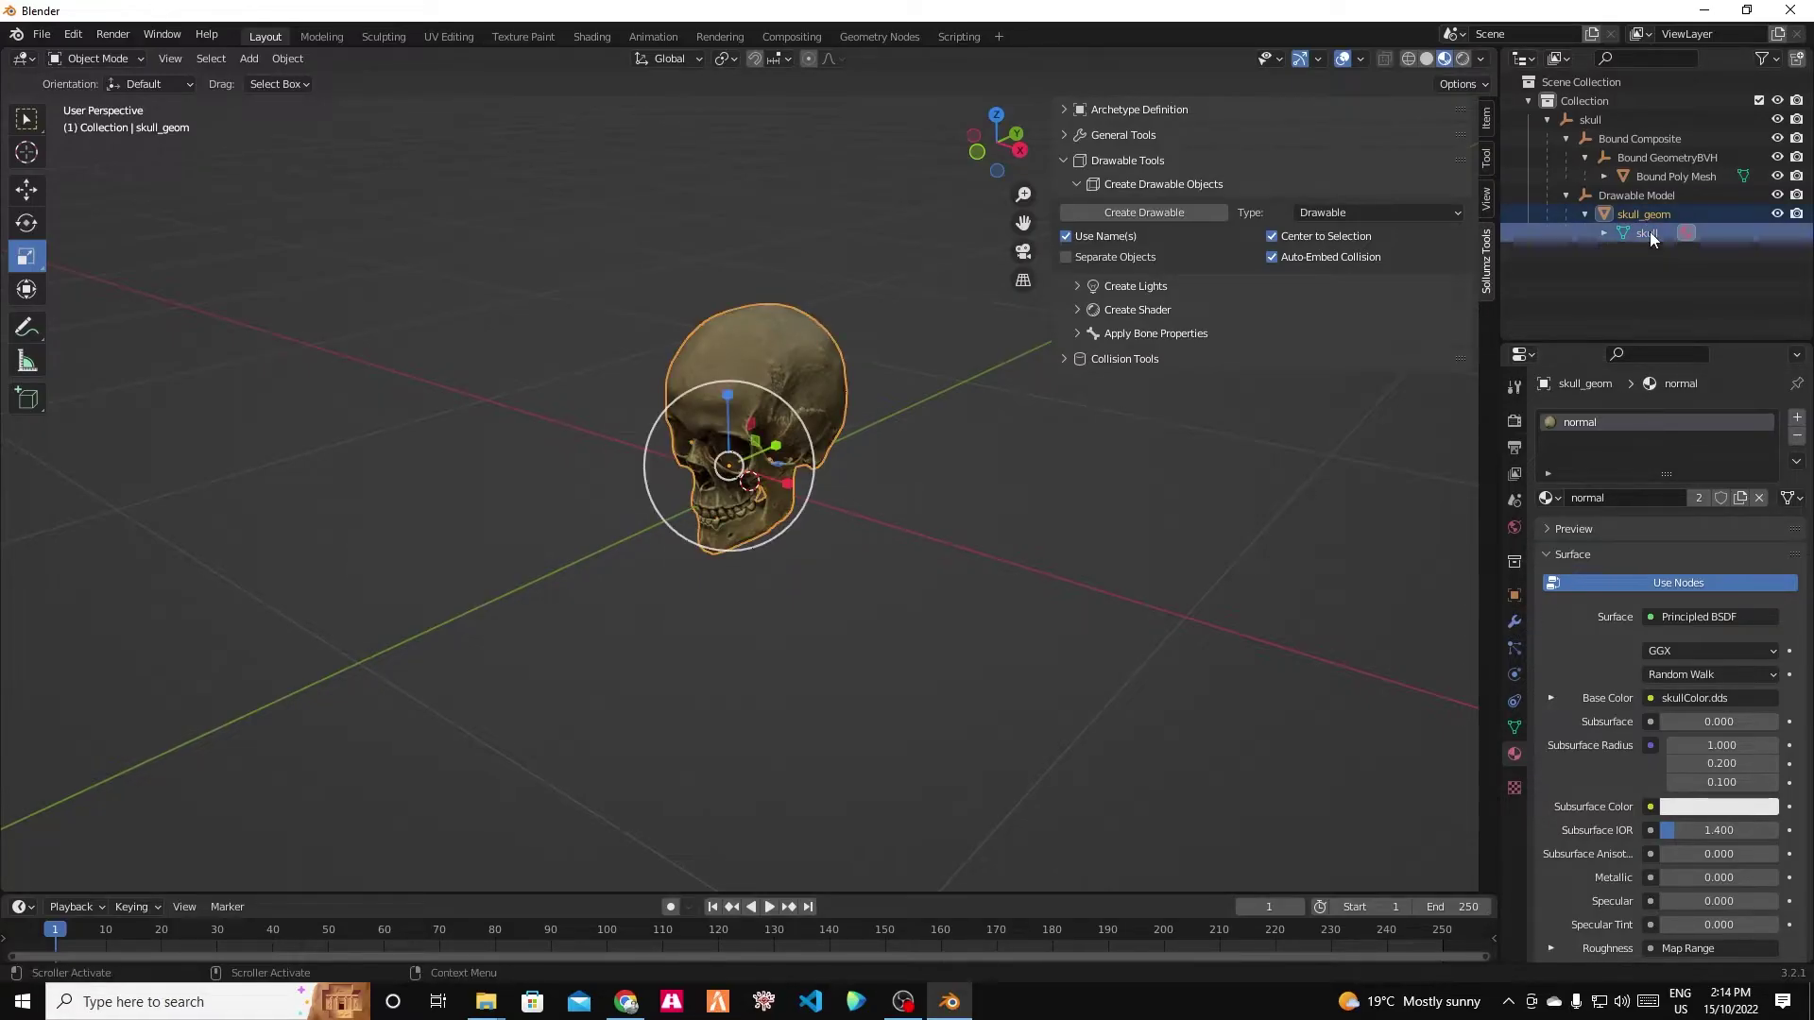
click(1515, 596)
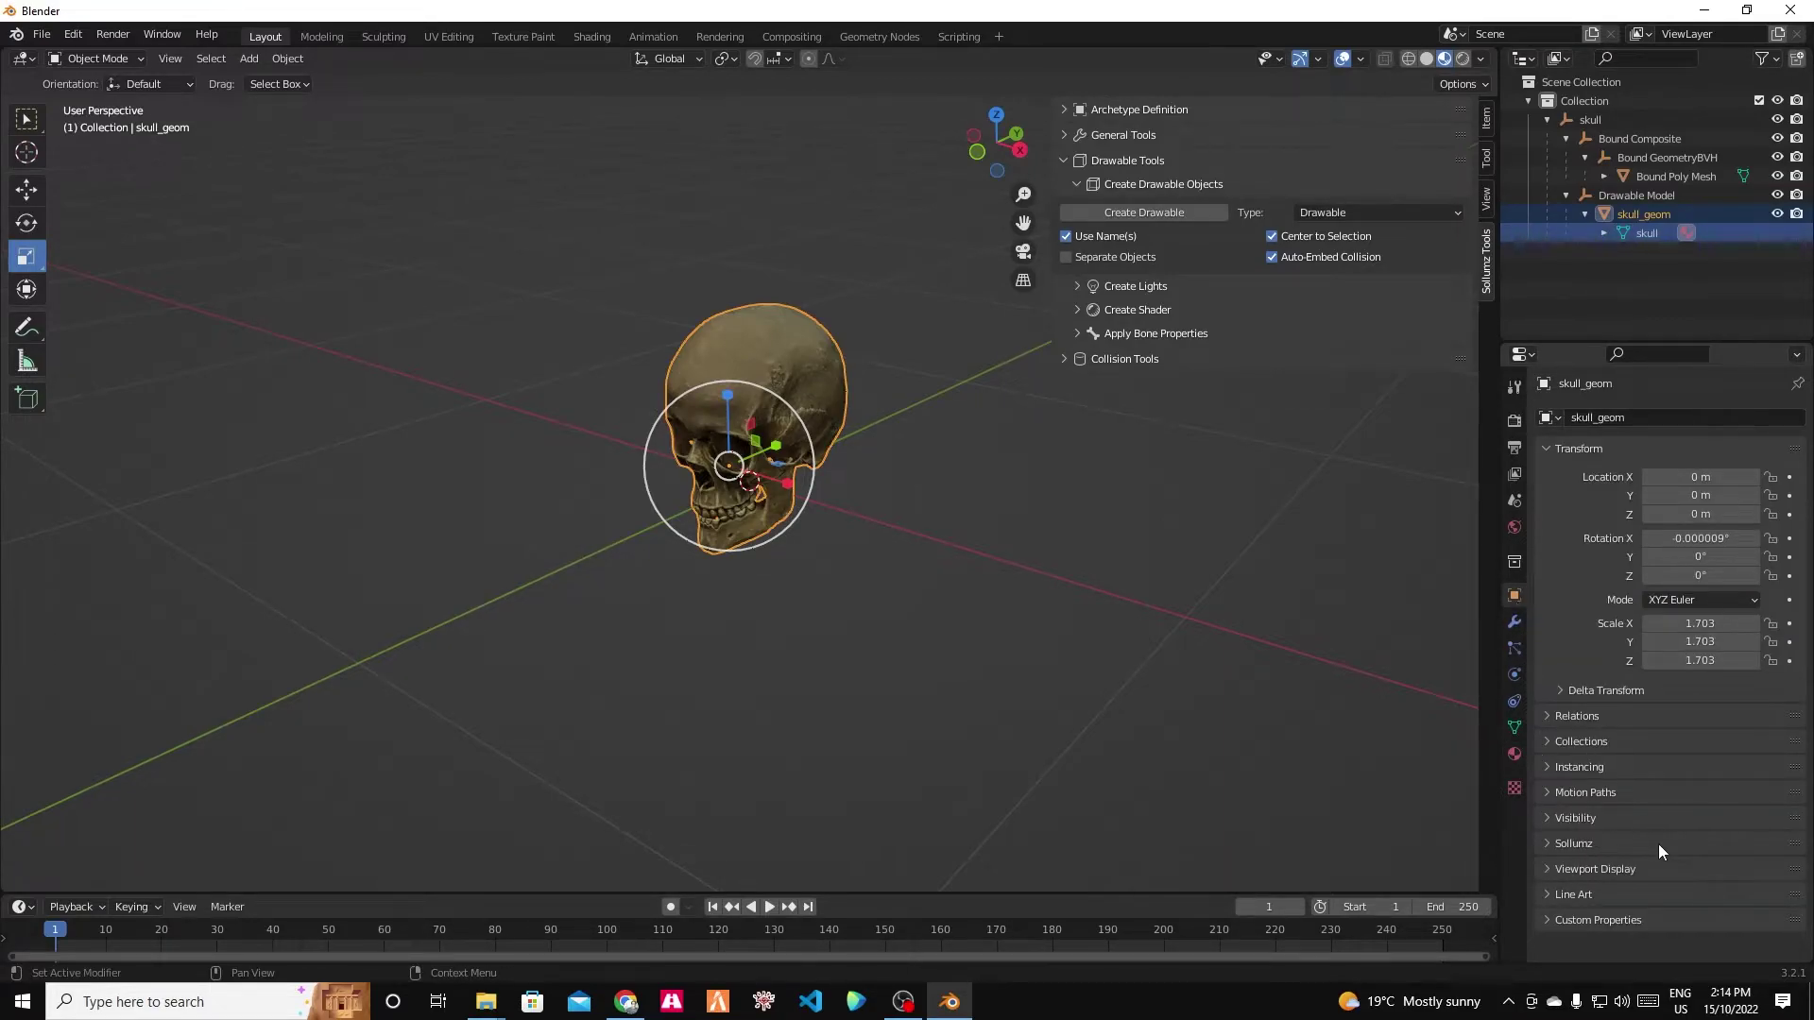
click(1596, 843)
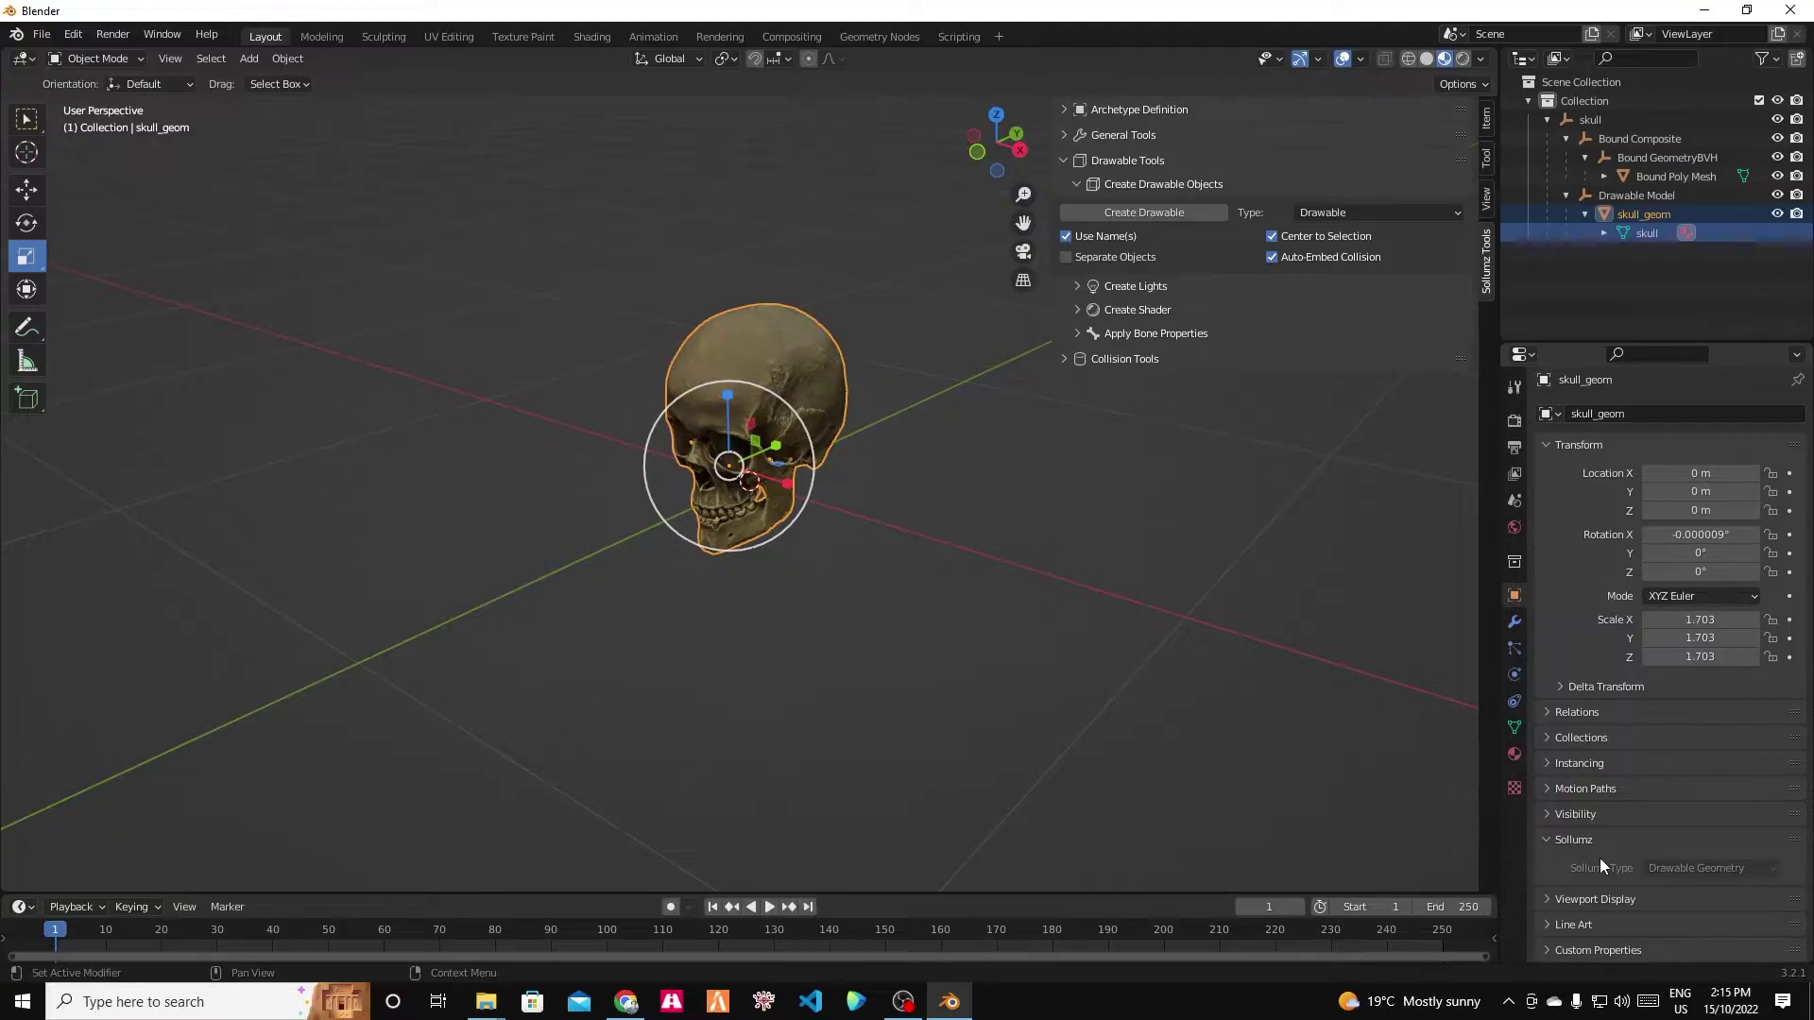
click(1647, 210)
click(1651, 195)
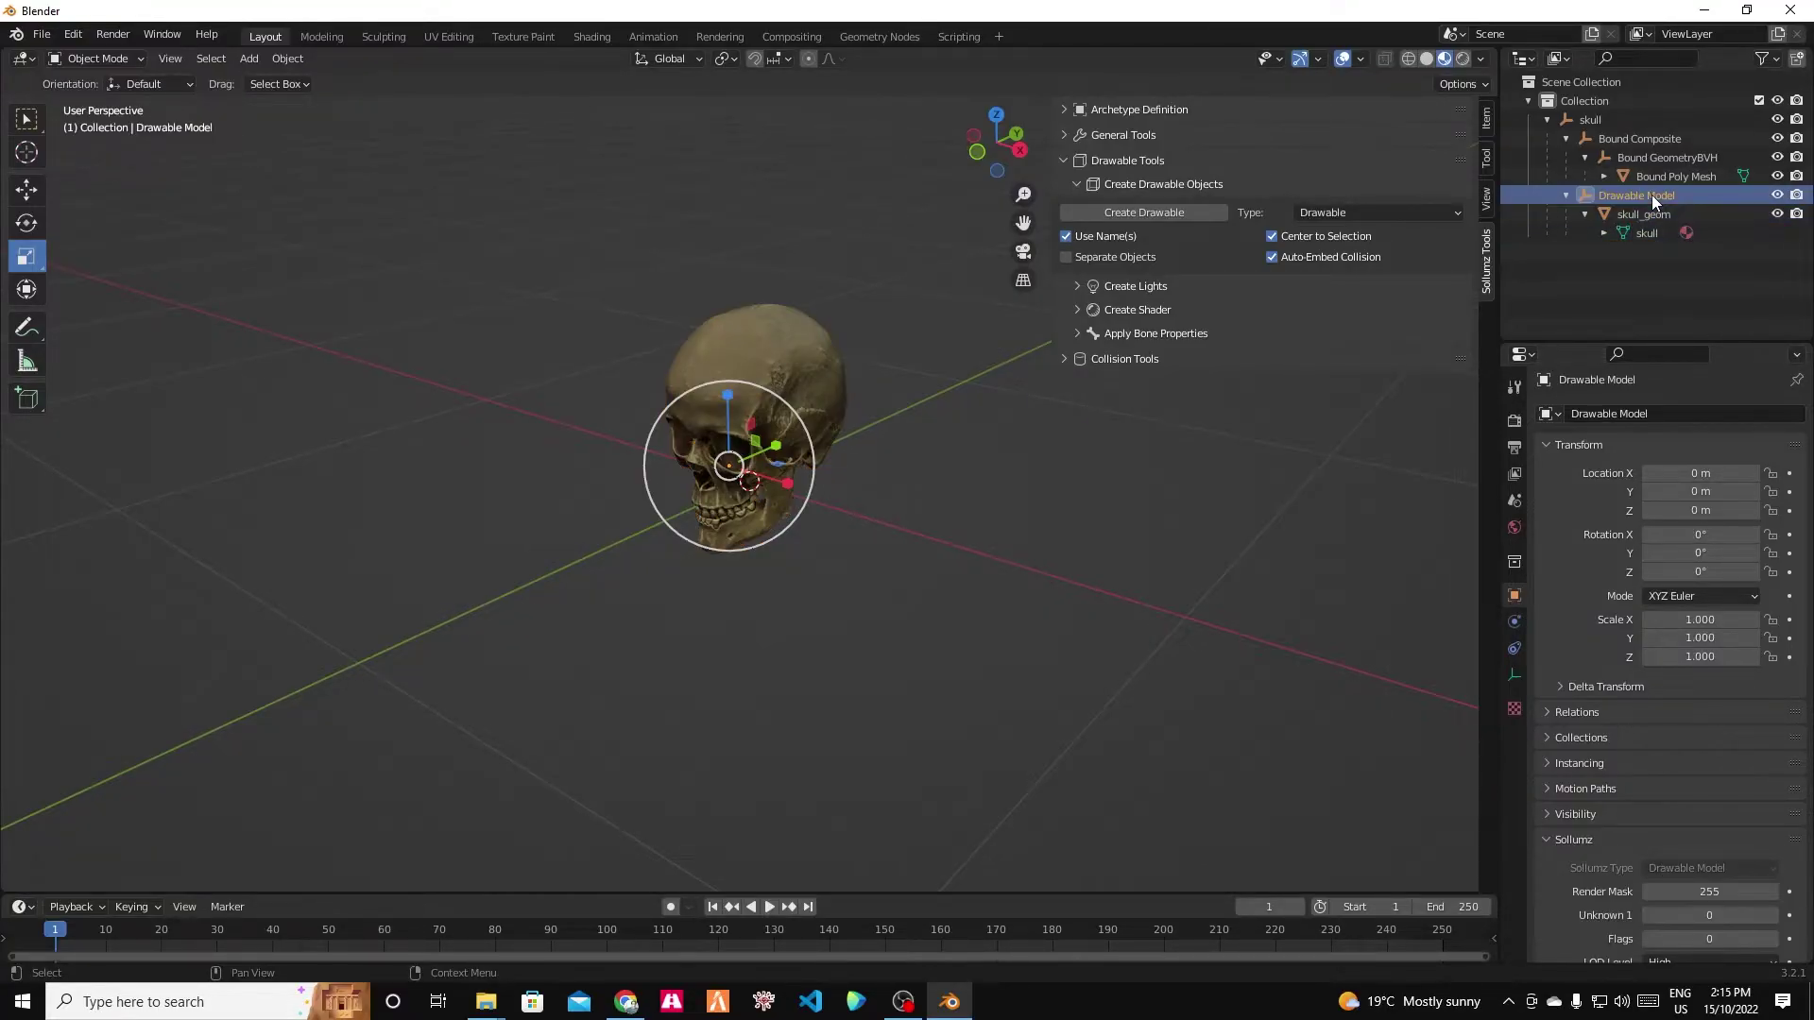
scroll(1574, 910, down, 2)
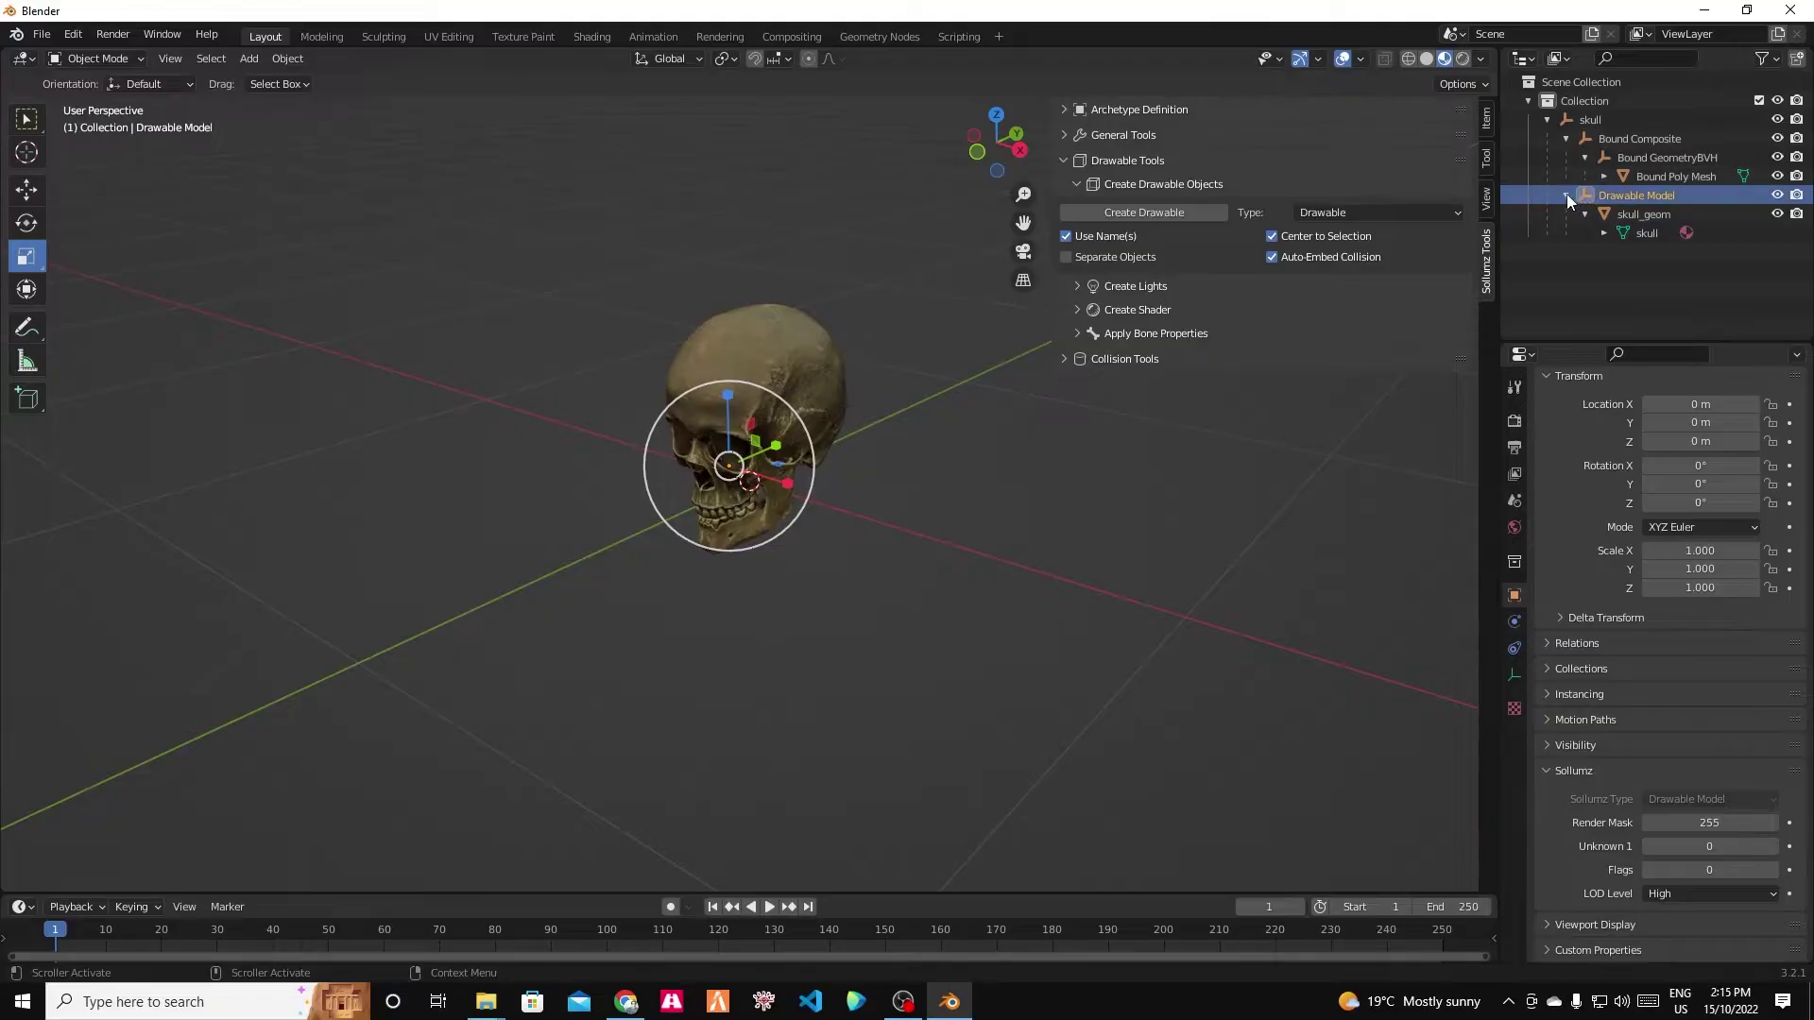
Show Bound GeometryBVH's Collision Flags and widen the outliner and properties area.
click(1691, 178)
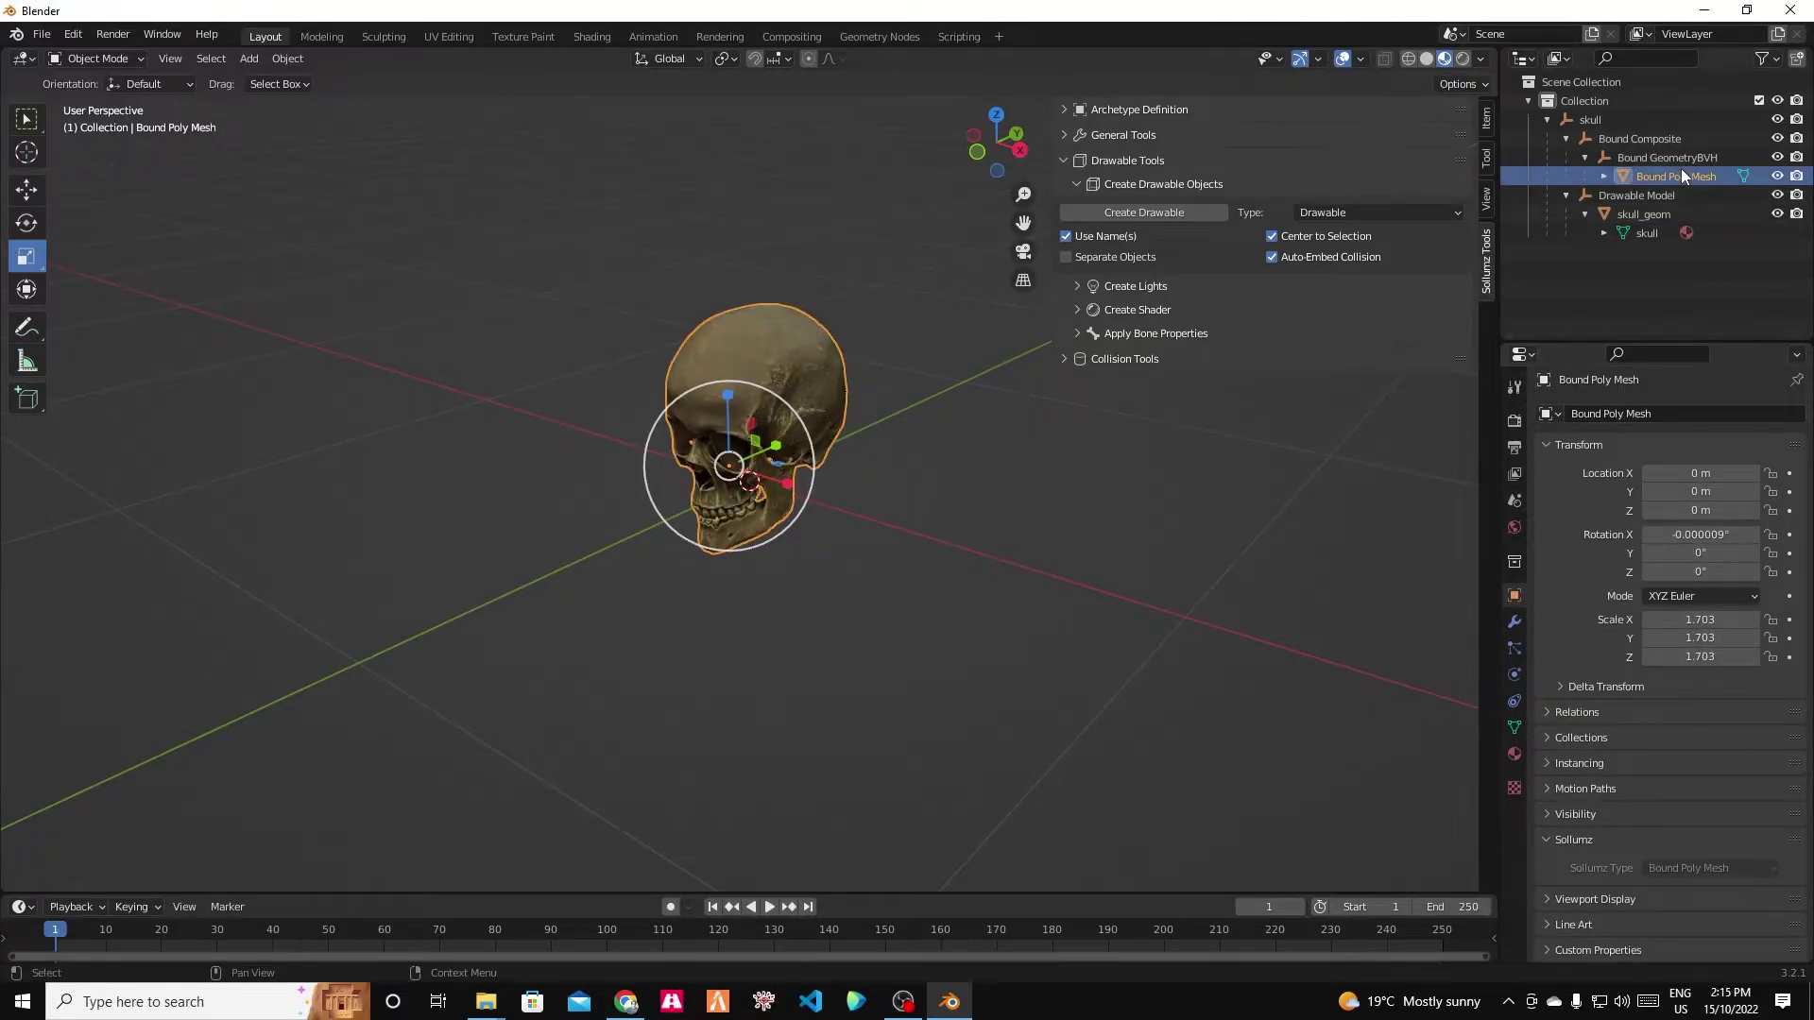
click(1674, 157)
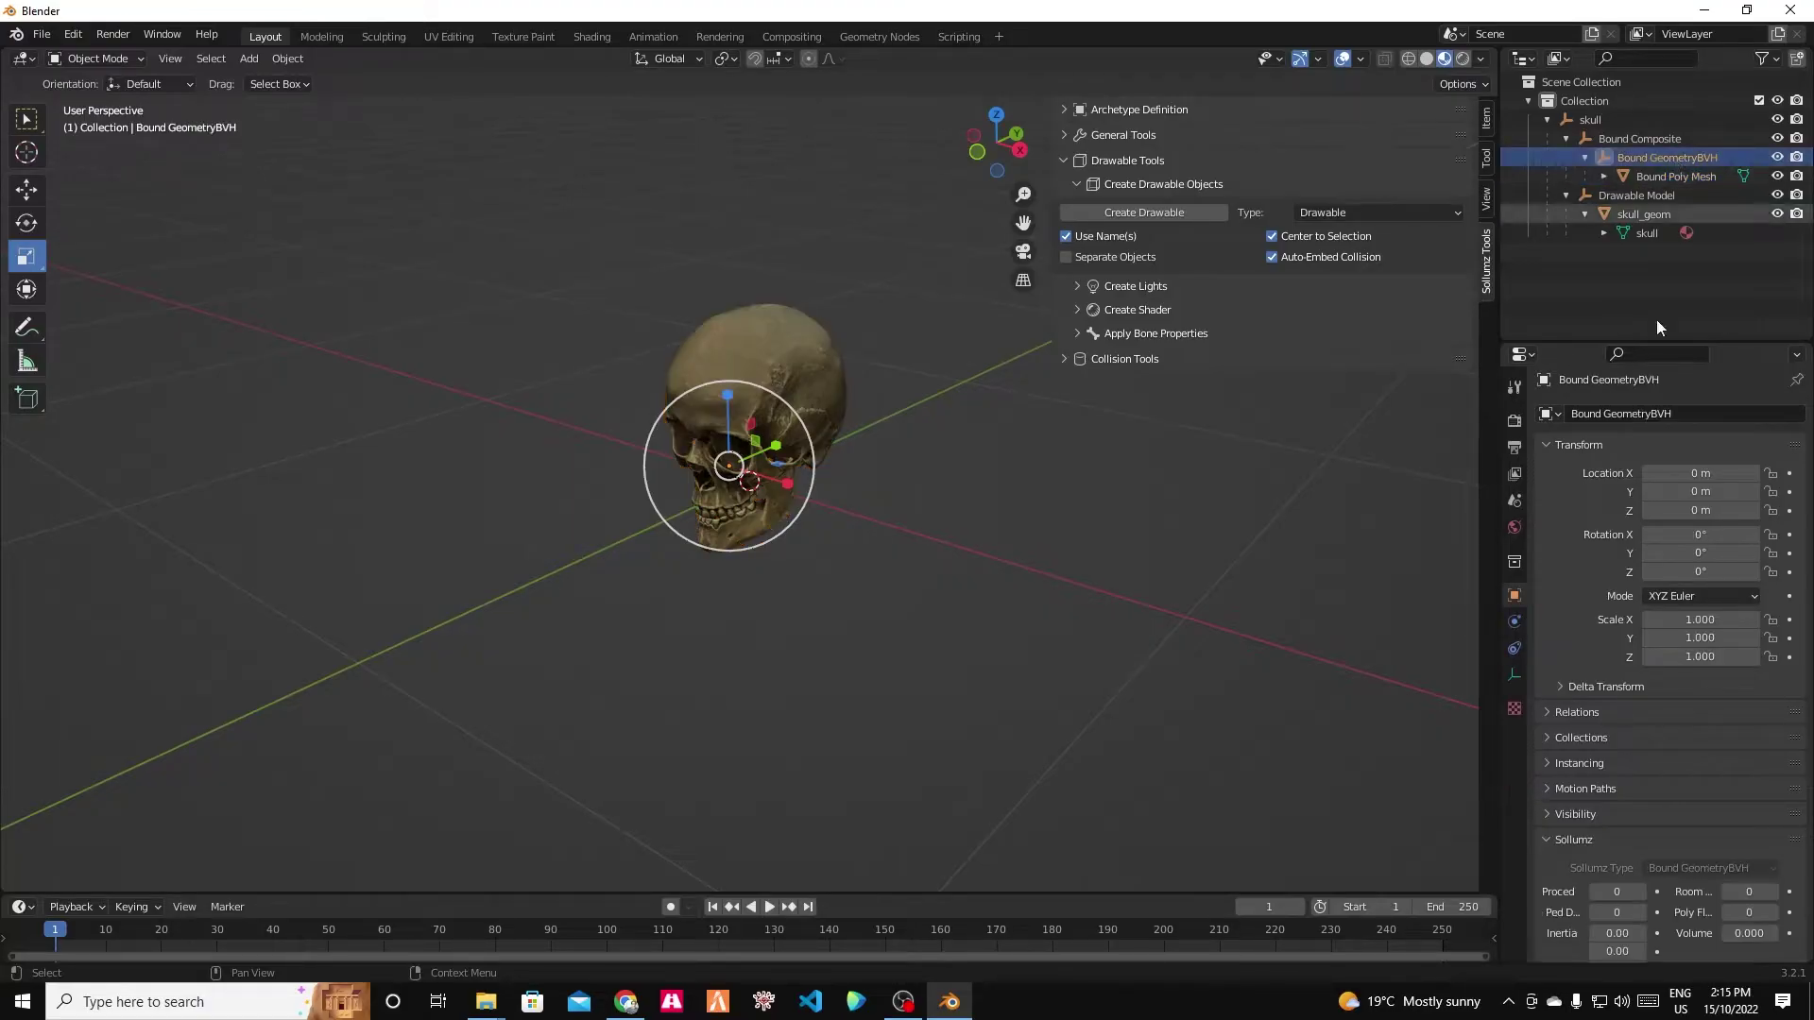
scroll(1555, 763, down, 4)
scroll(1587, 701, down, 1)
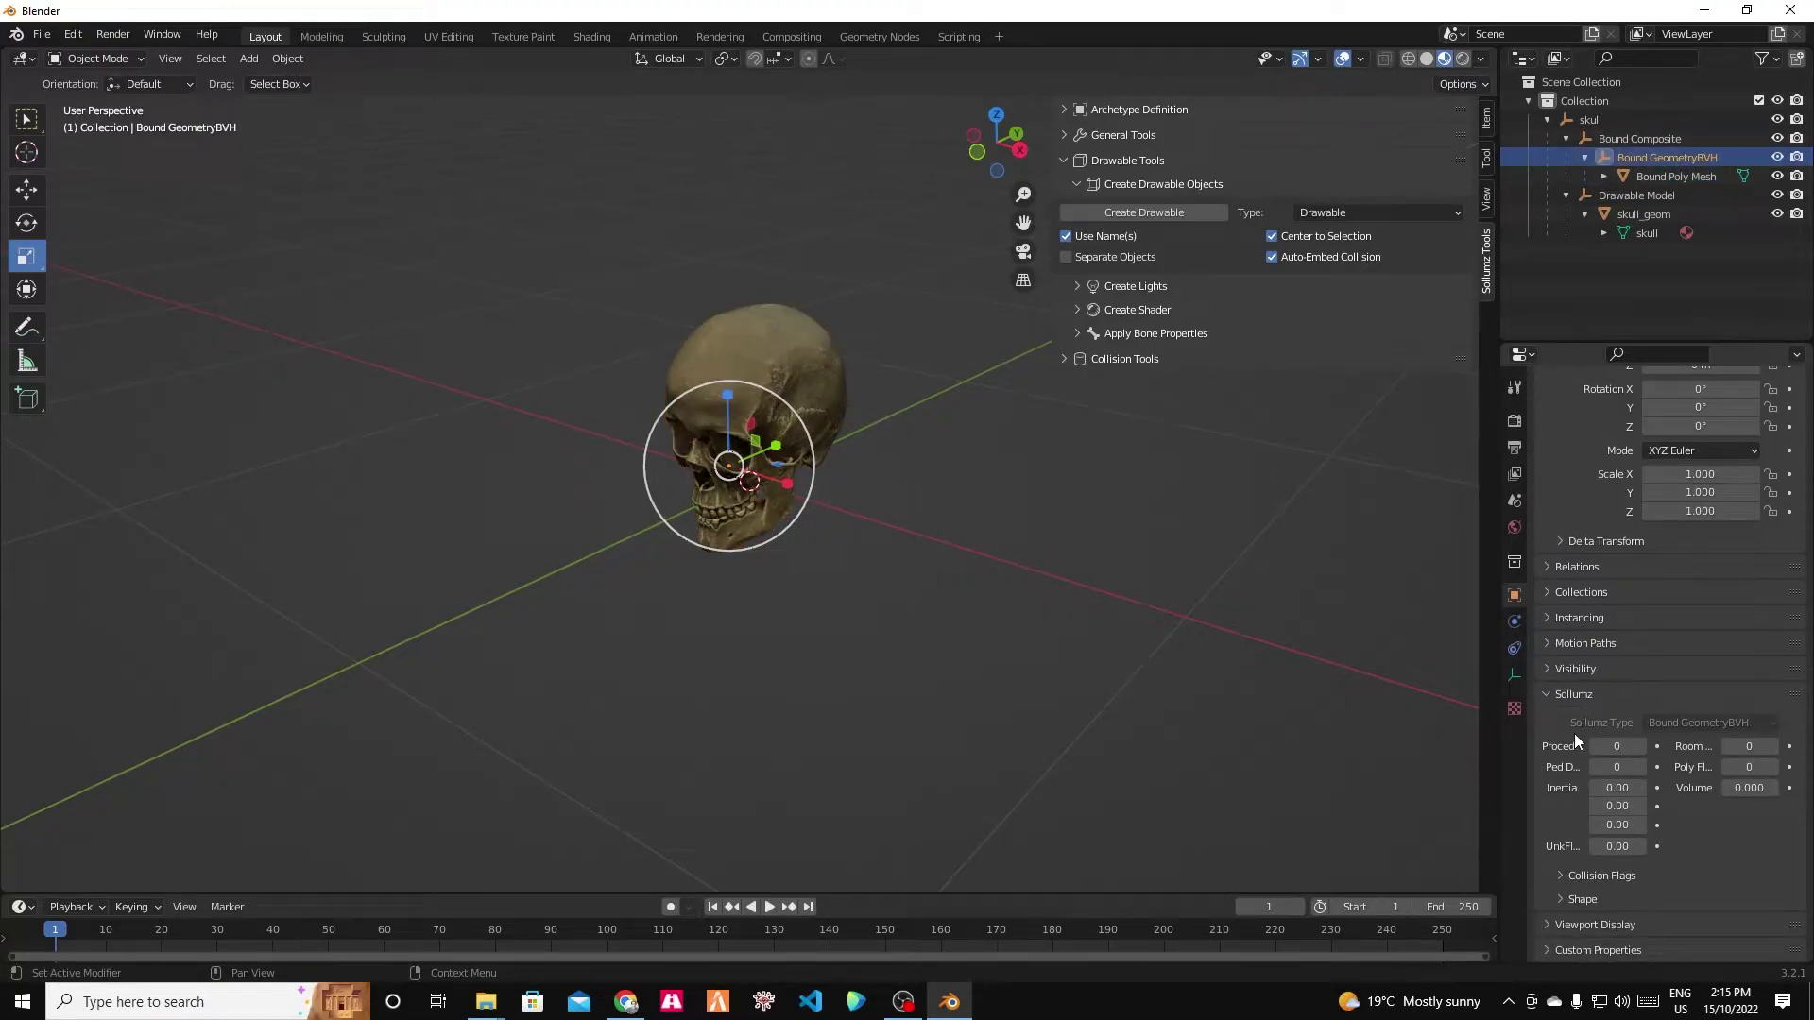
click(1561, 872)
scroll(1590, 785, down, 10)
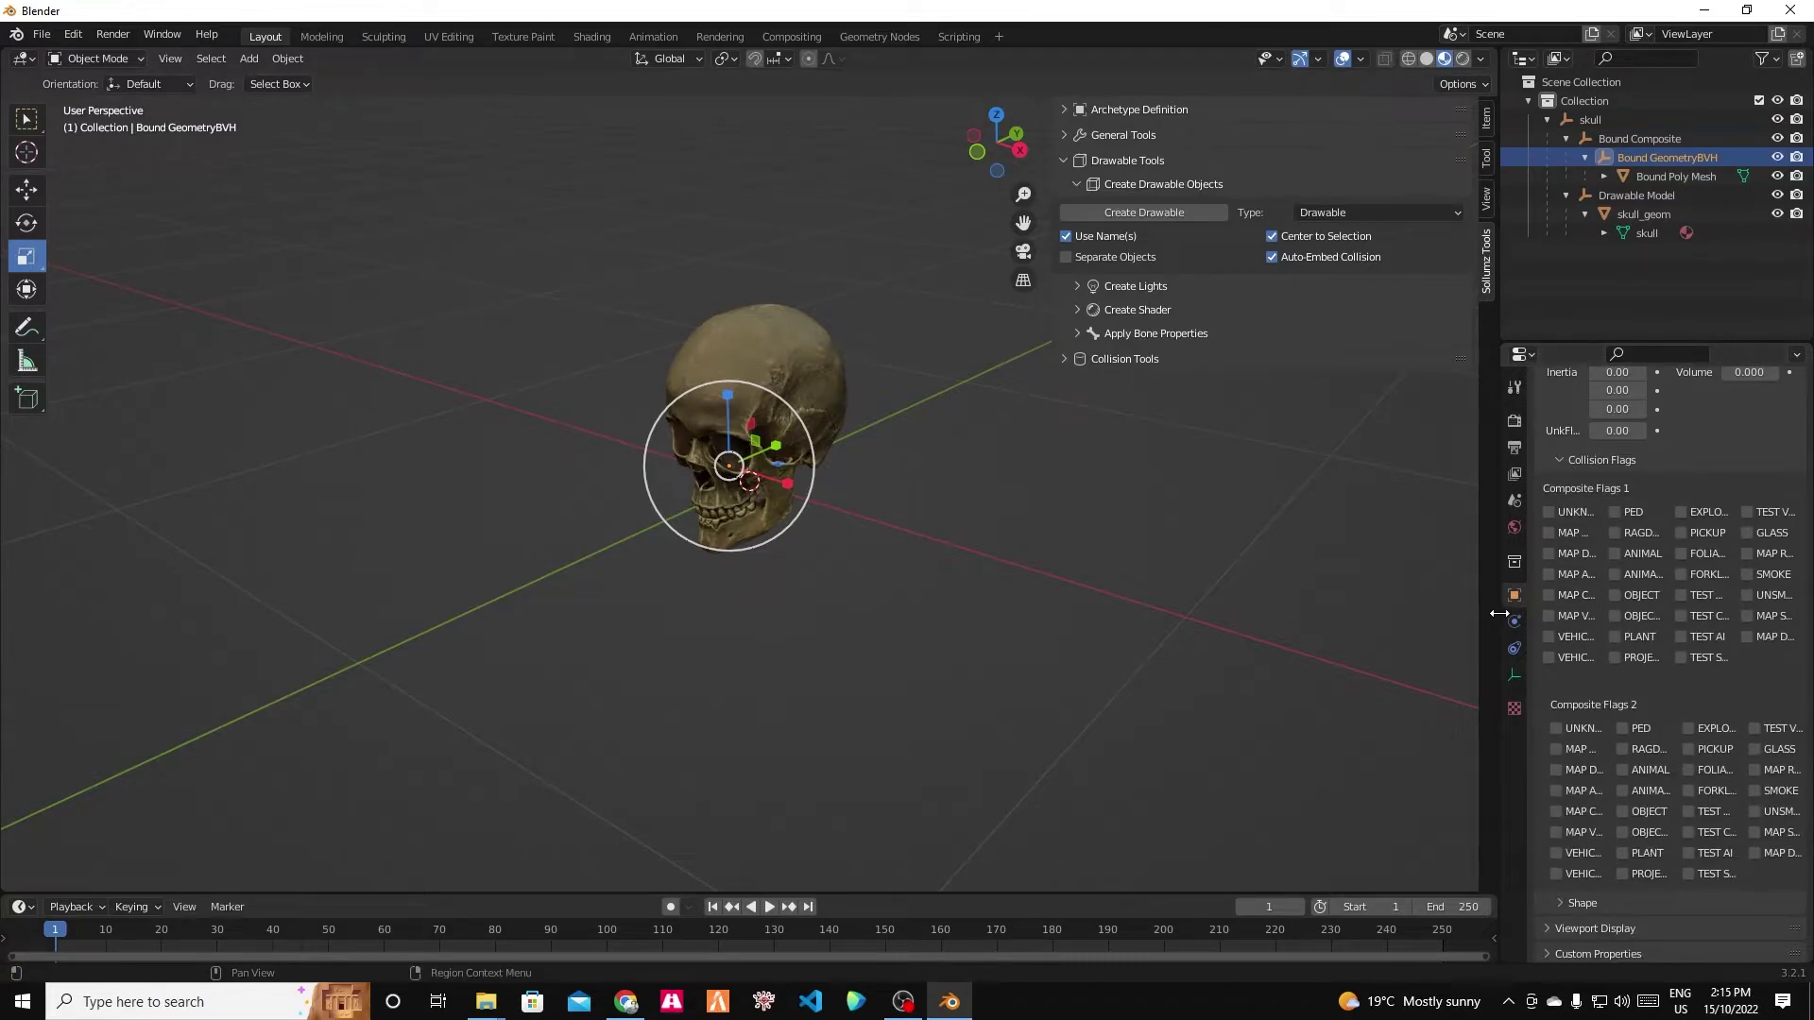
drag(1502, 599, 1377, 622)
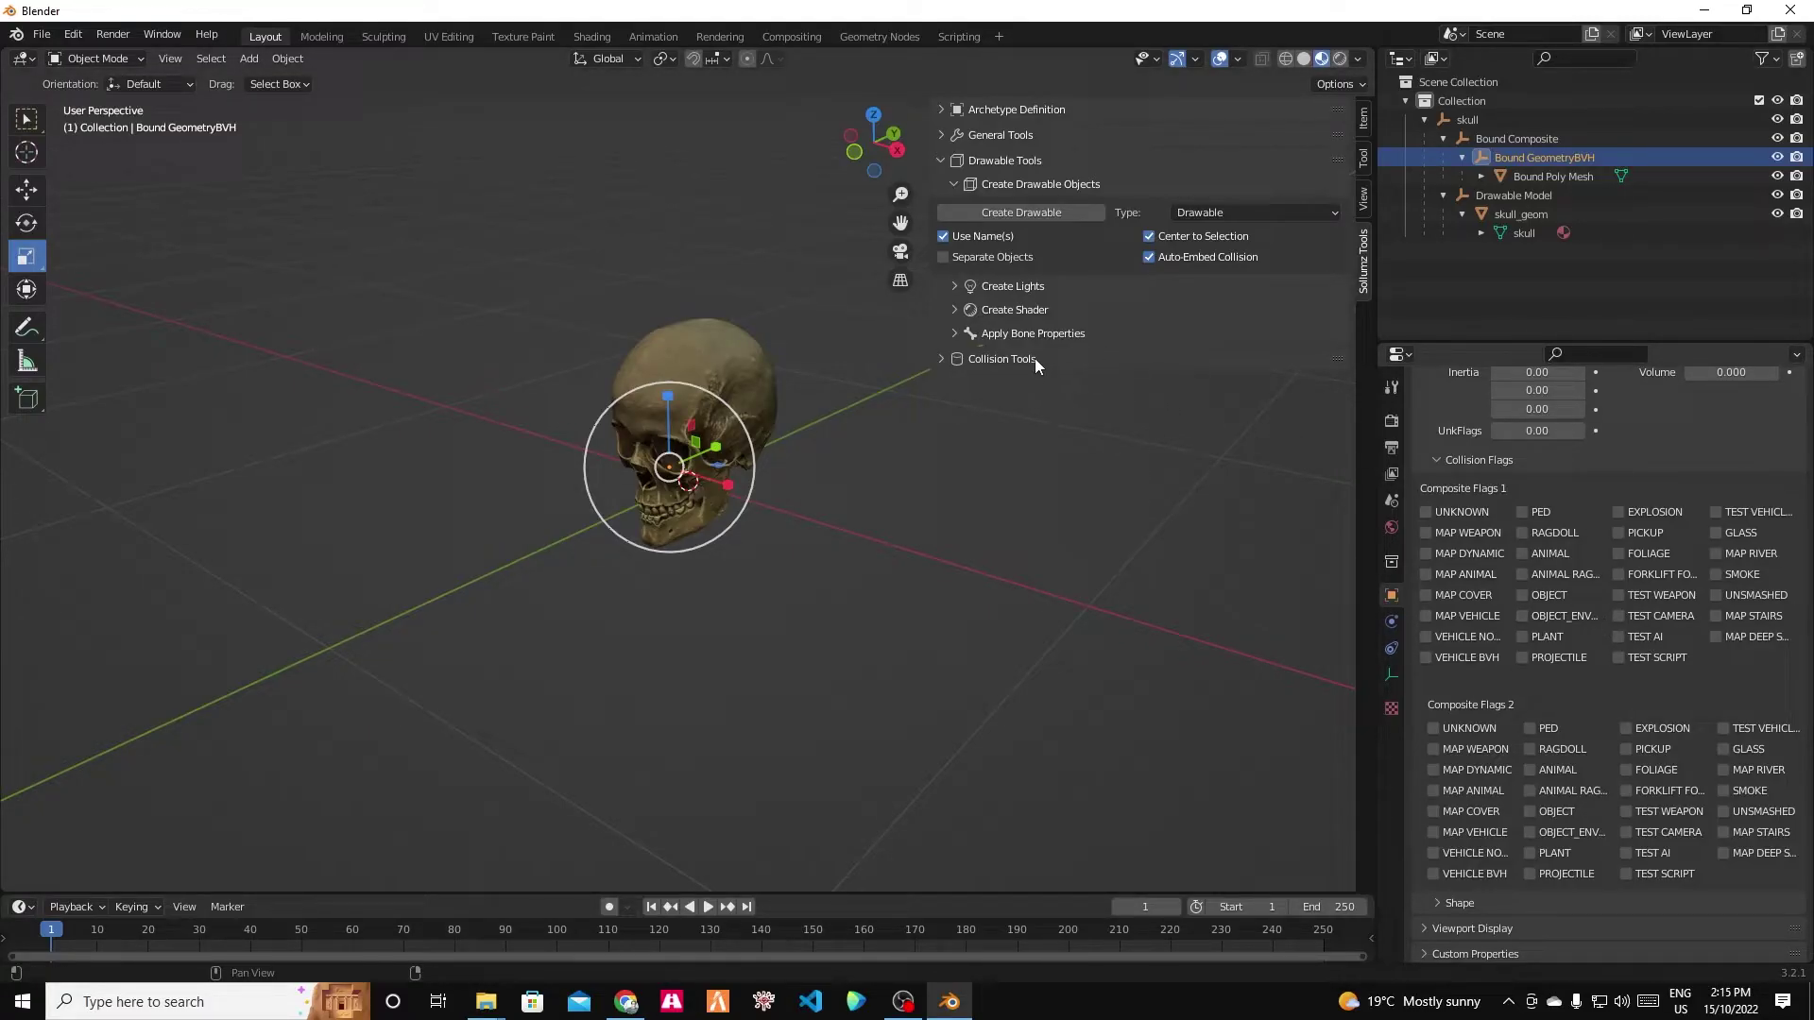
Apply the Default collision flag preset to Bound GeometryBVH.
click(942, 358)
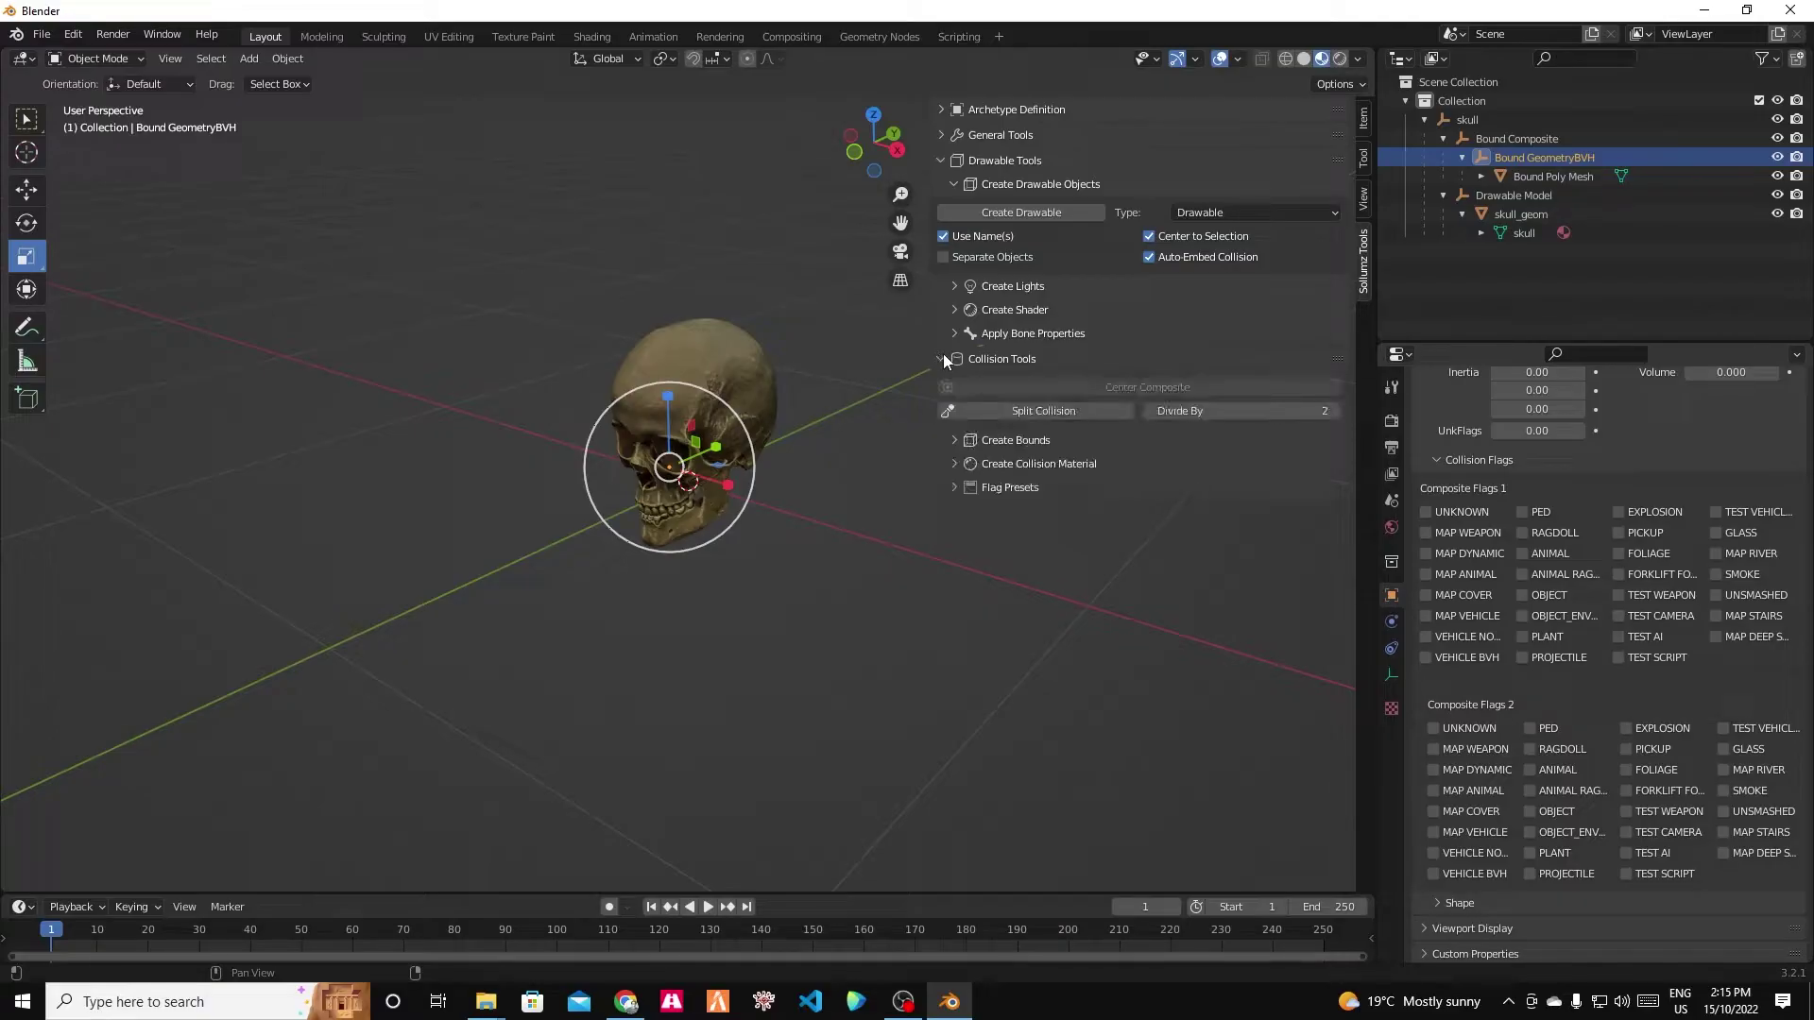
click(954, 489)
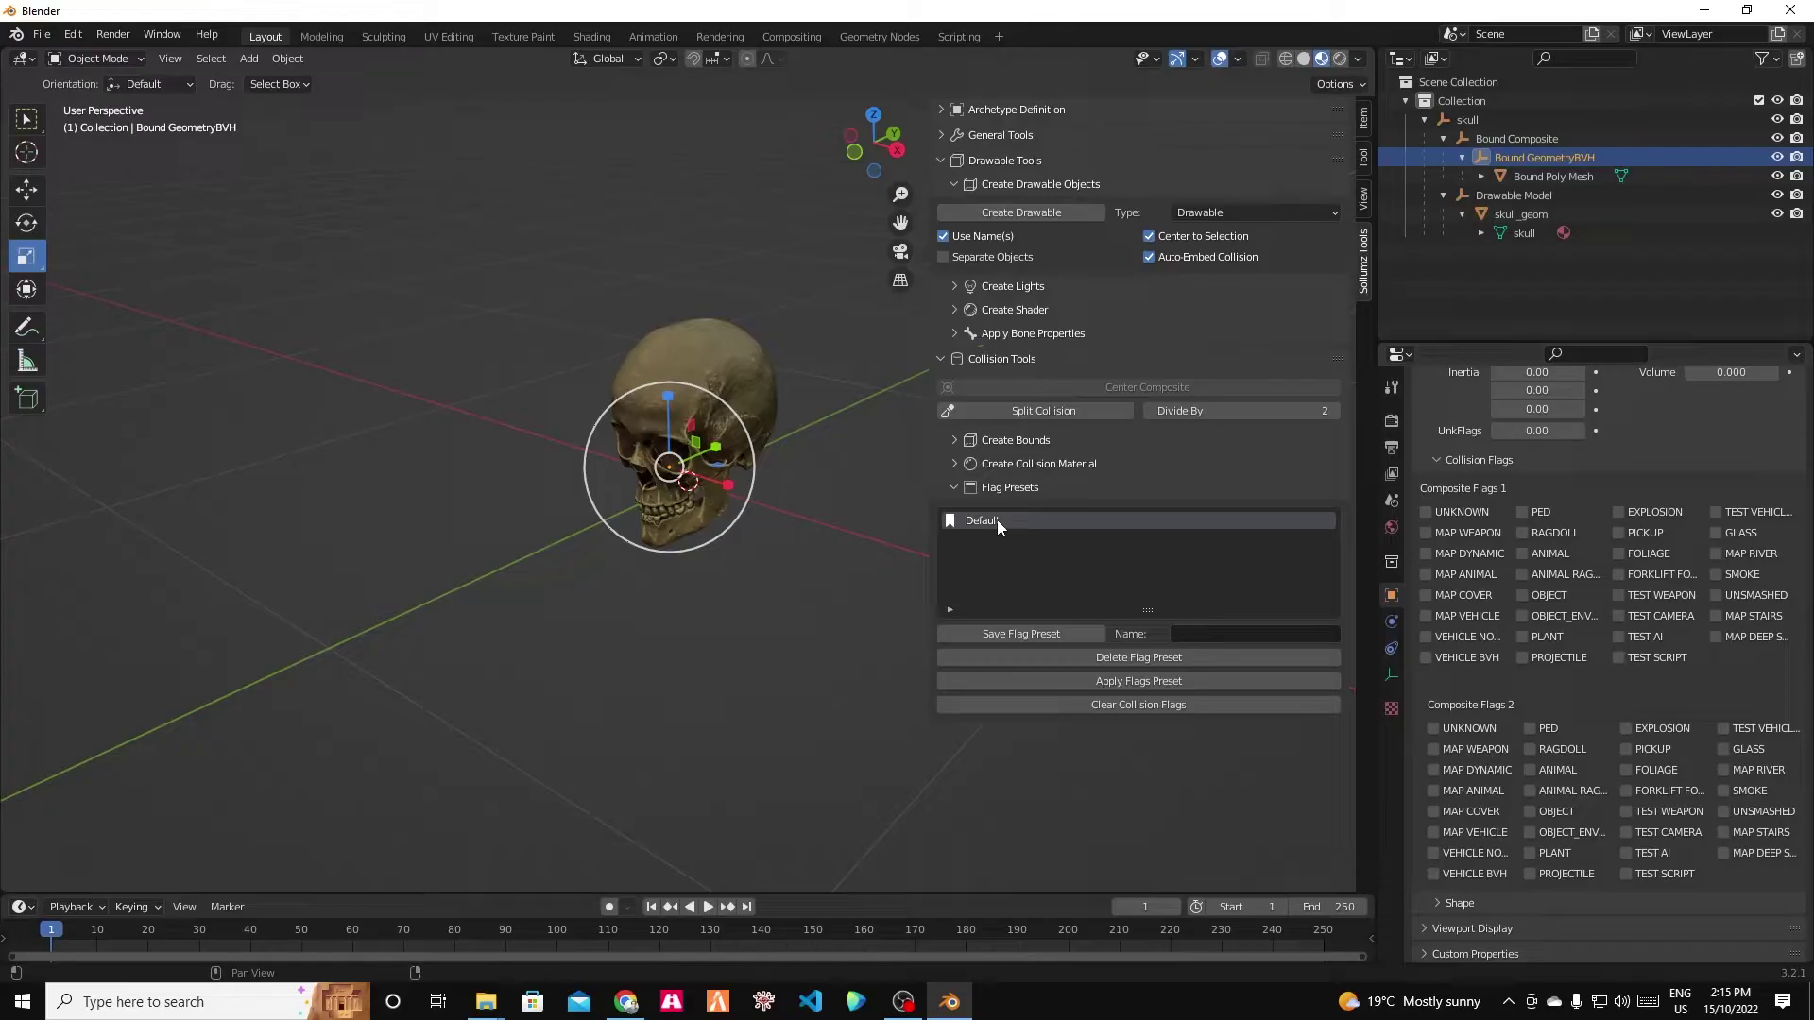
click(1143, 685)
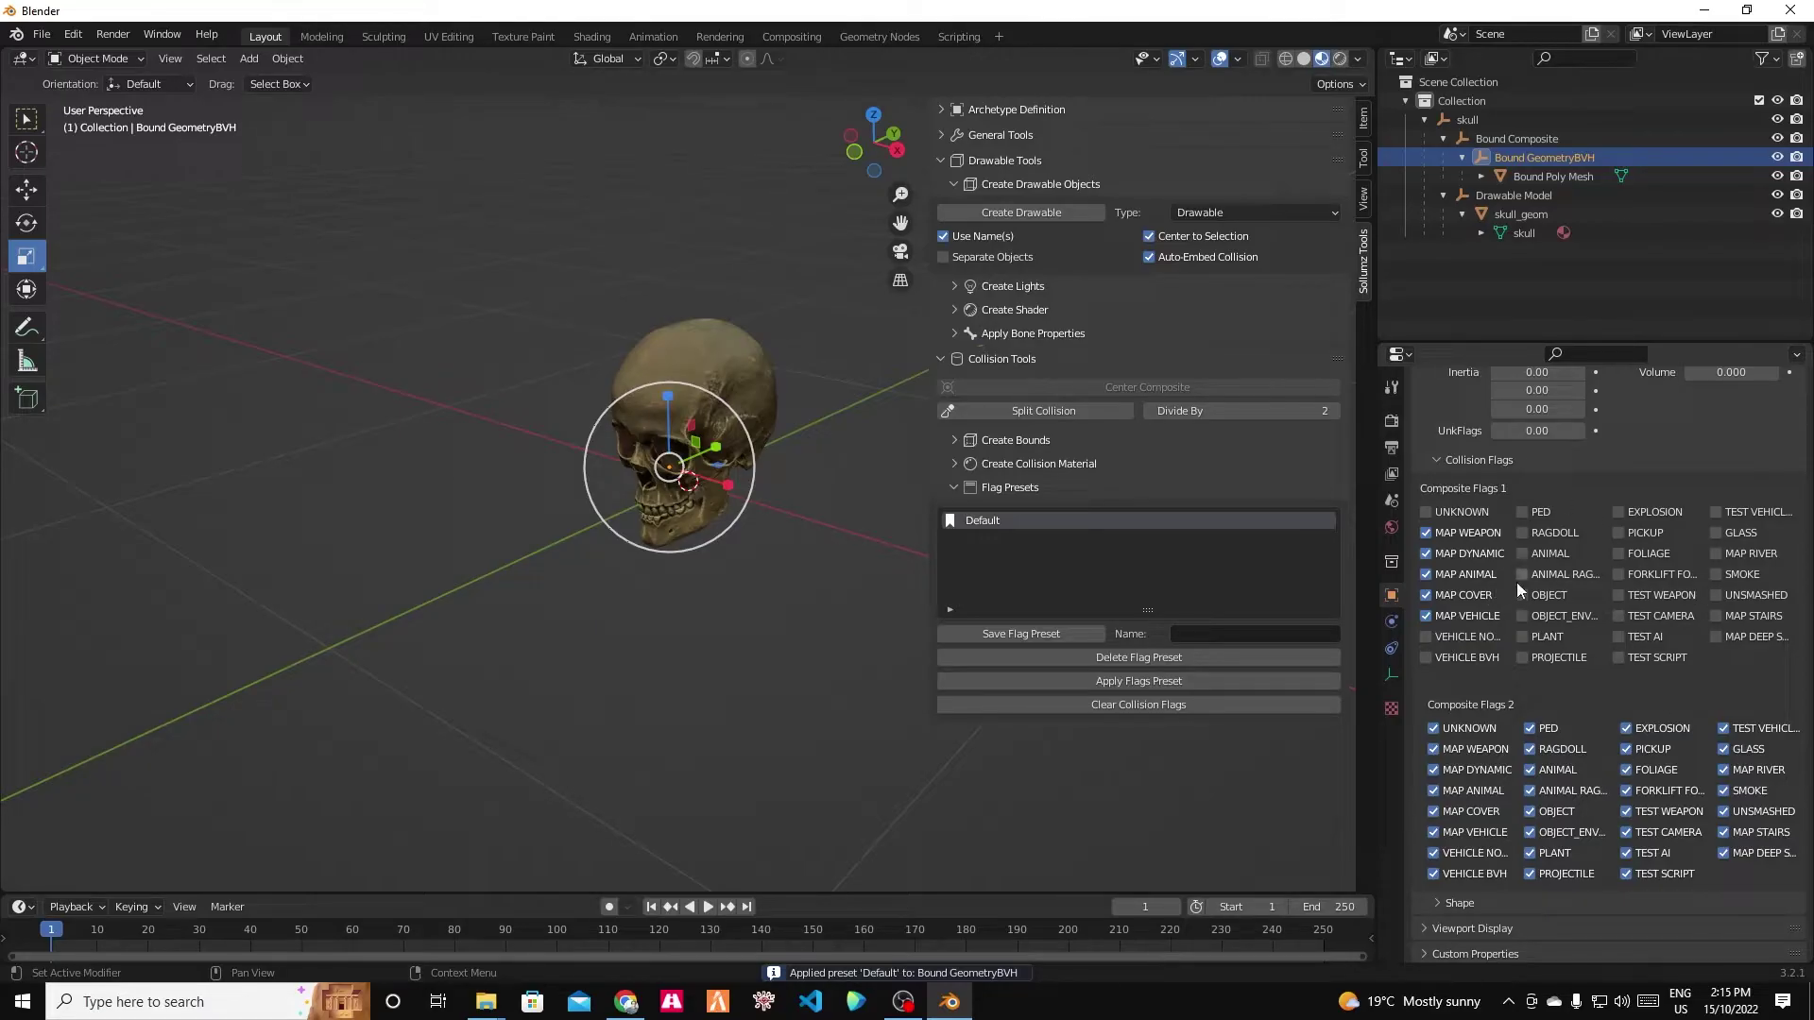
Select skull to check its LOD distances and collapse Drawable Tools.
click(1521, 139)
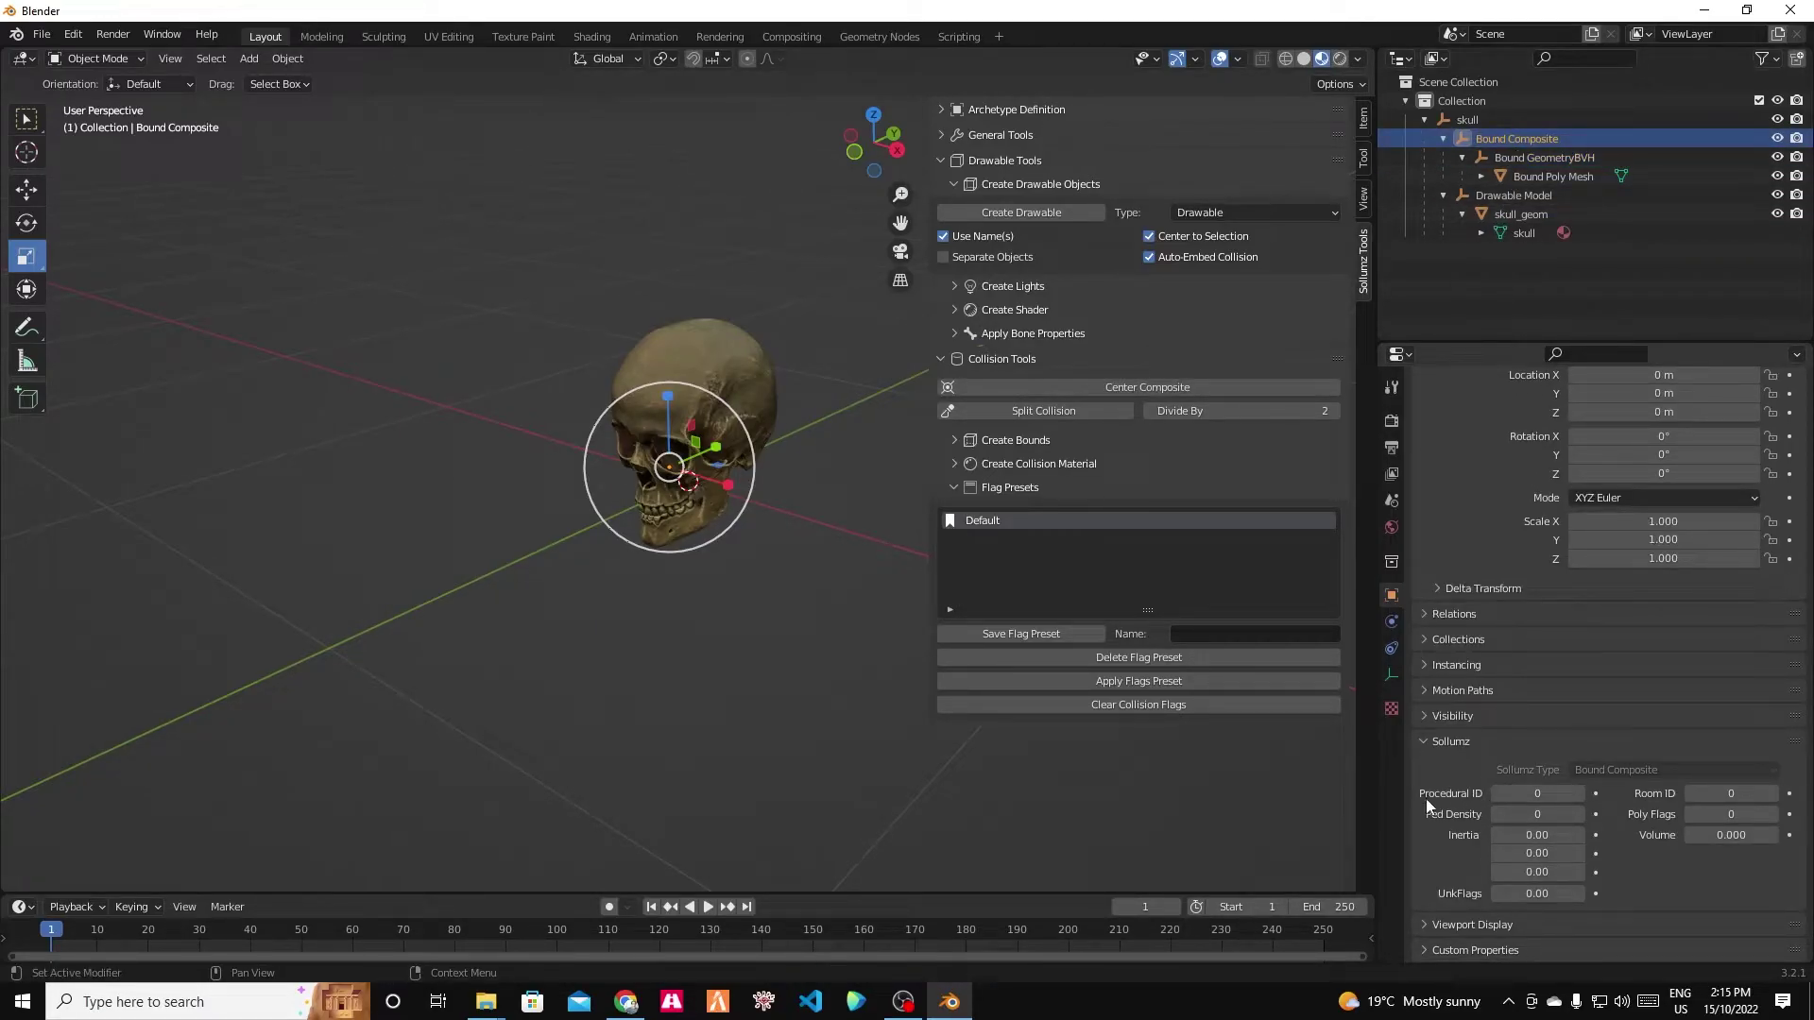
click(1470, 121)
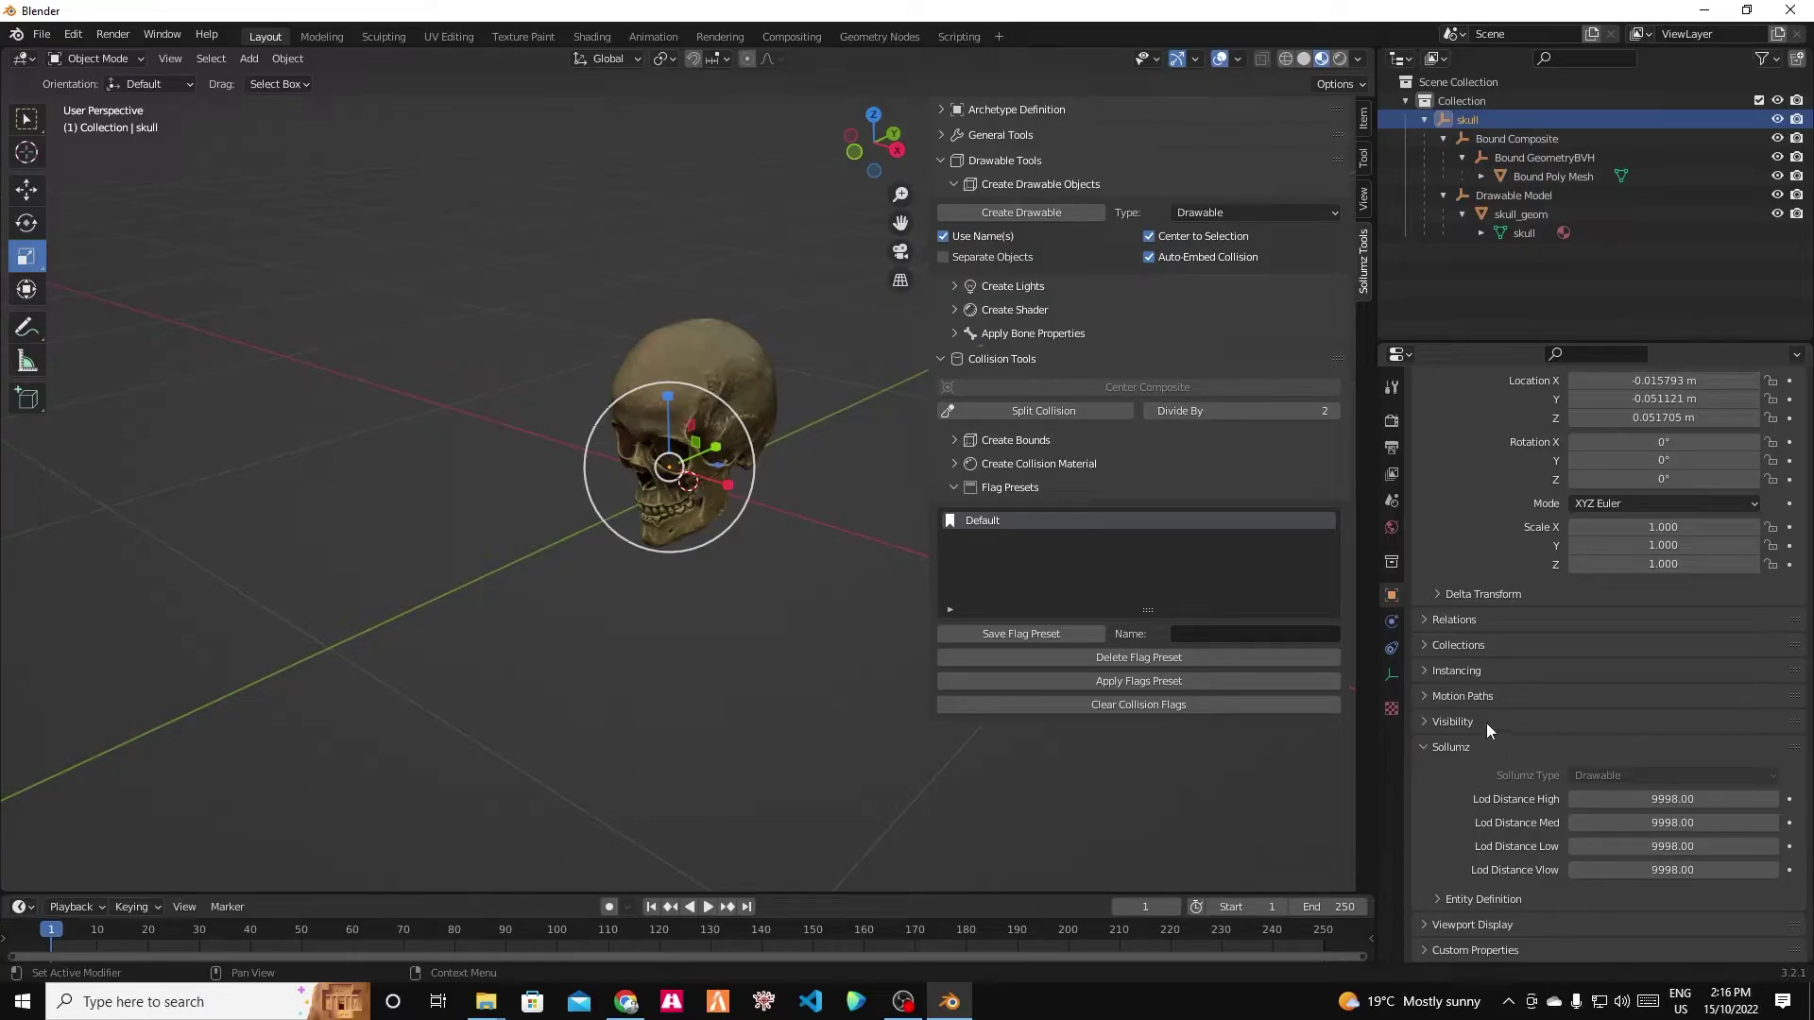
click(944, 160)
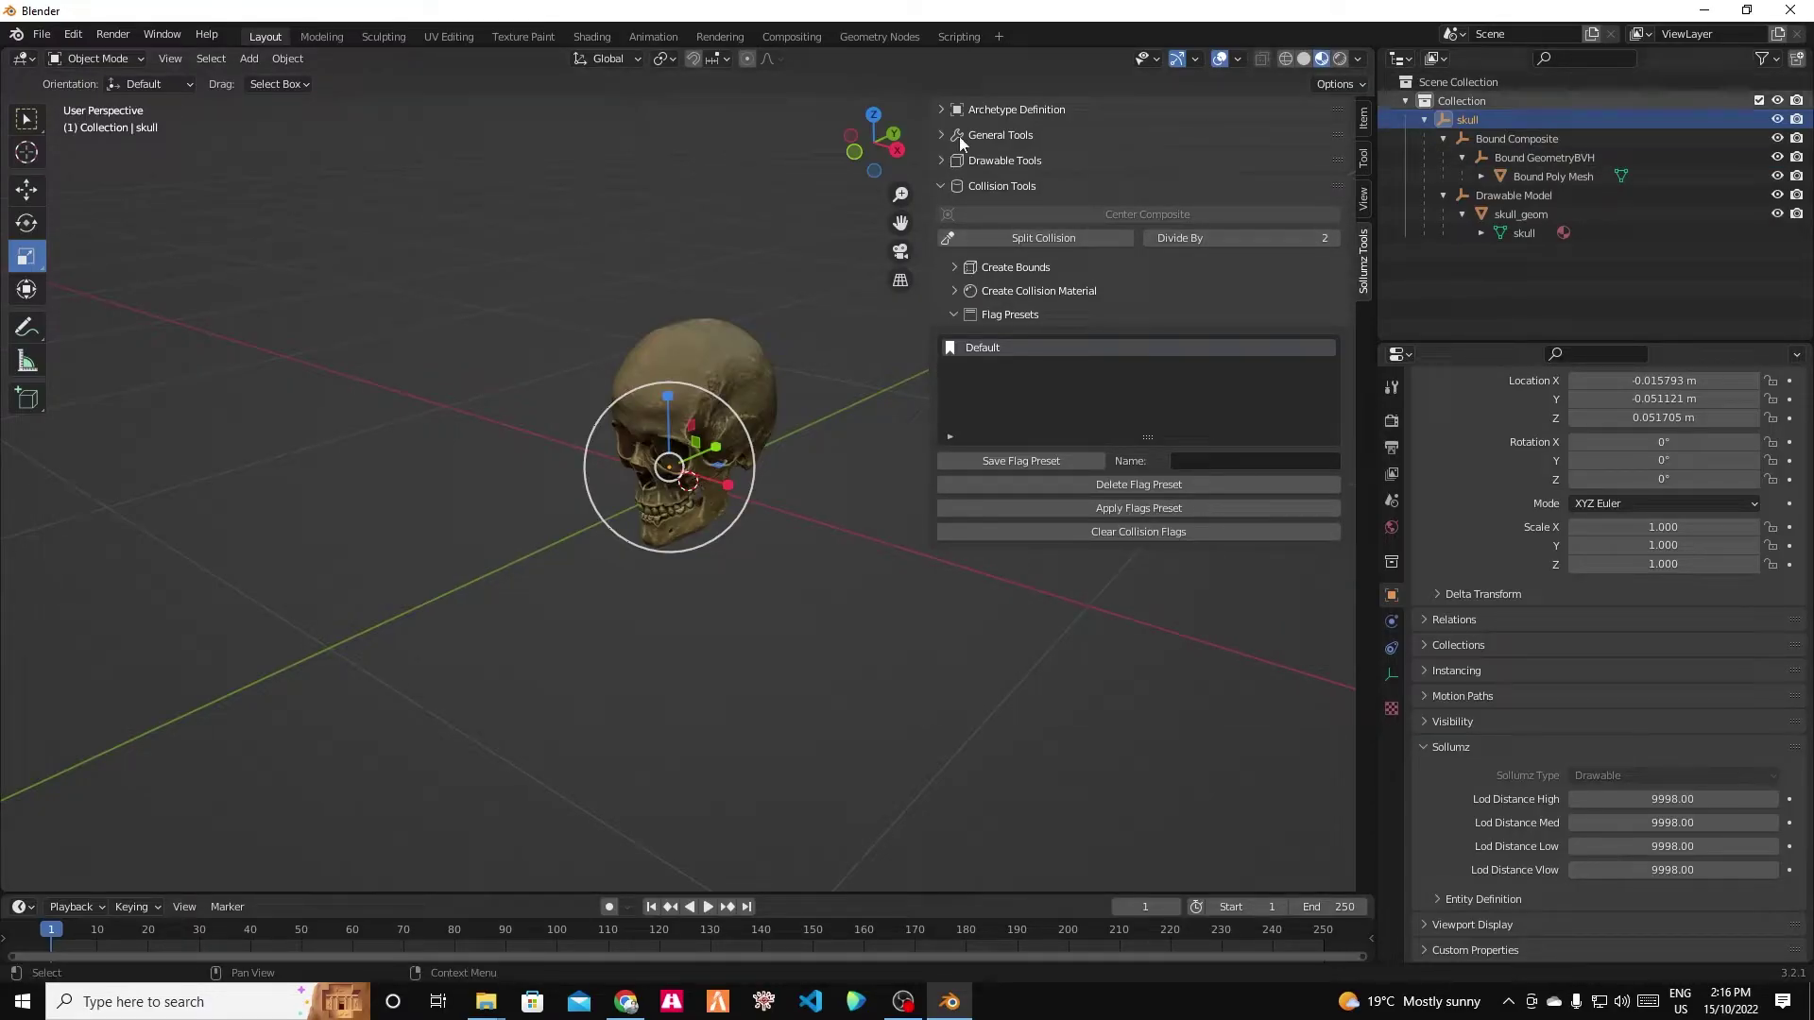
middle_drag(595, 454, 560, 508)
Highlight the red and green channel descriptions on Chrome's Vertex colors page.
key(alt+Tab)
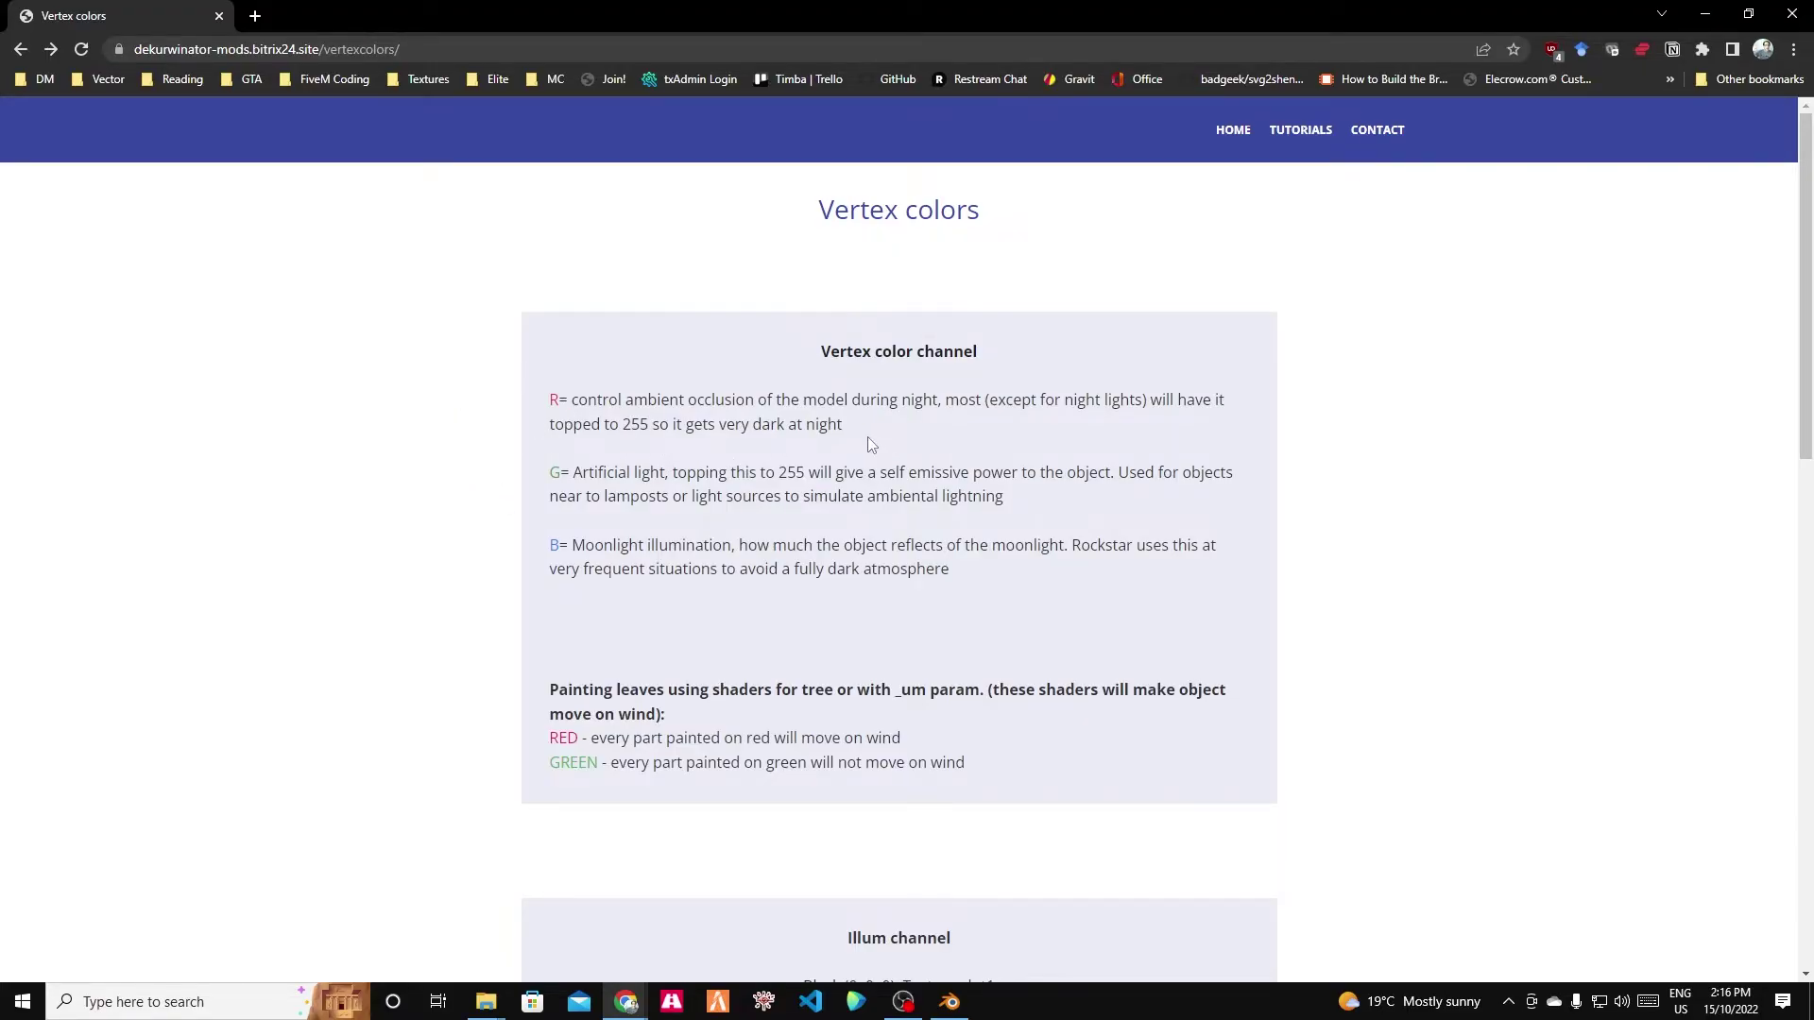
drag(850, 427, 573, 402)
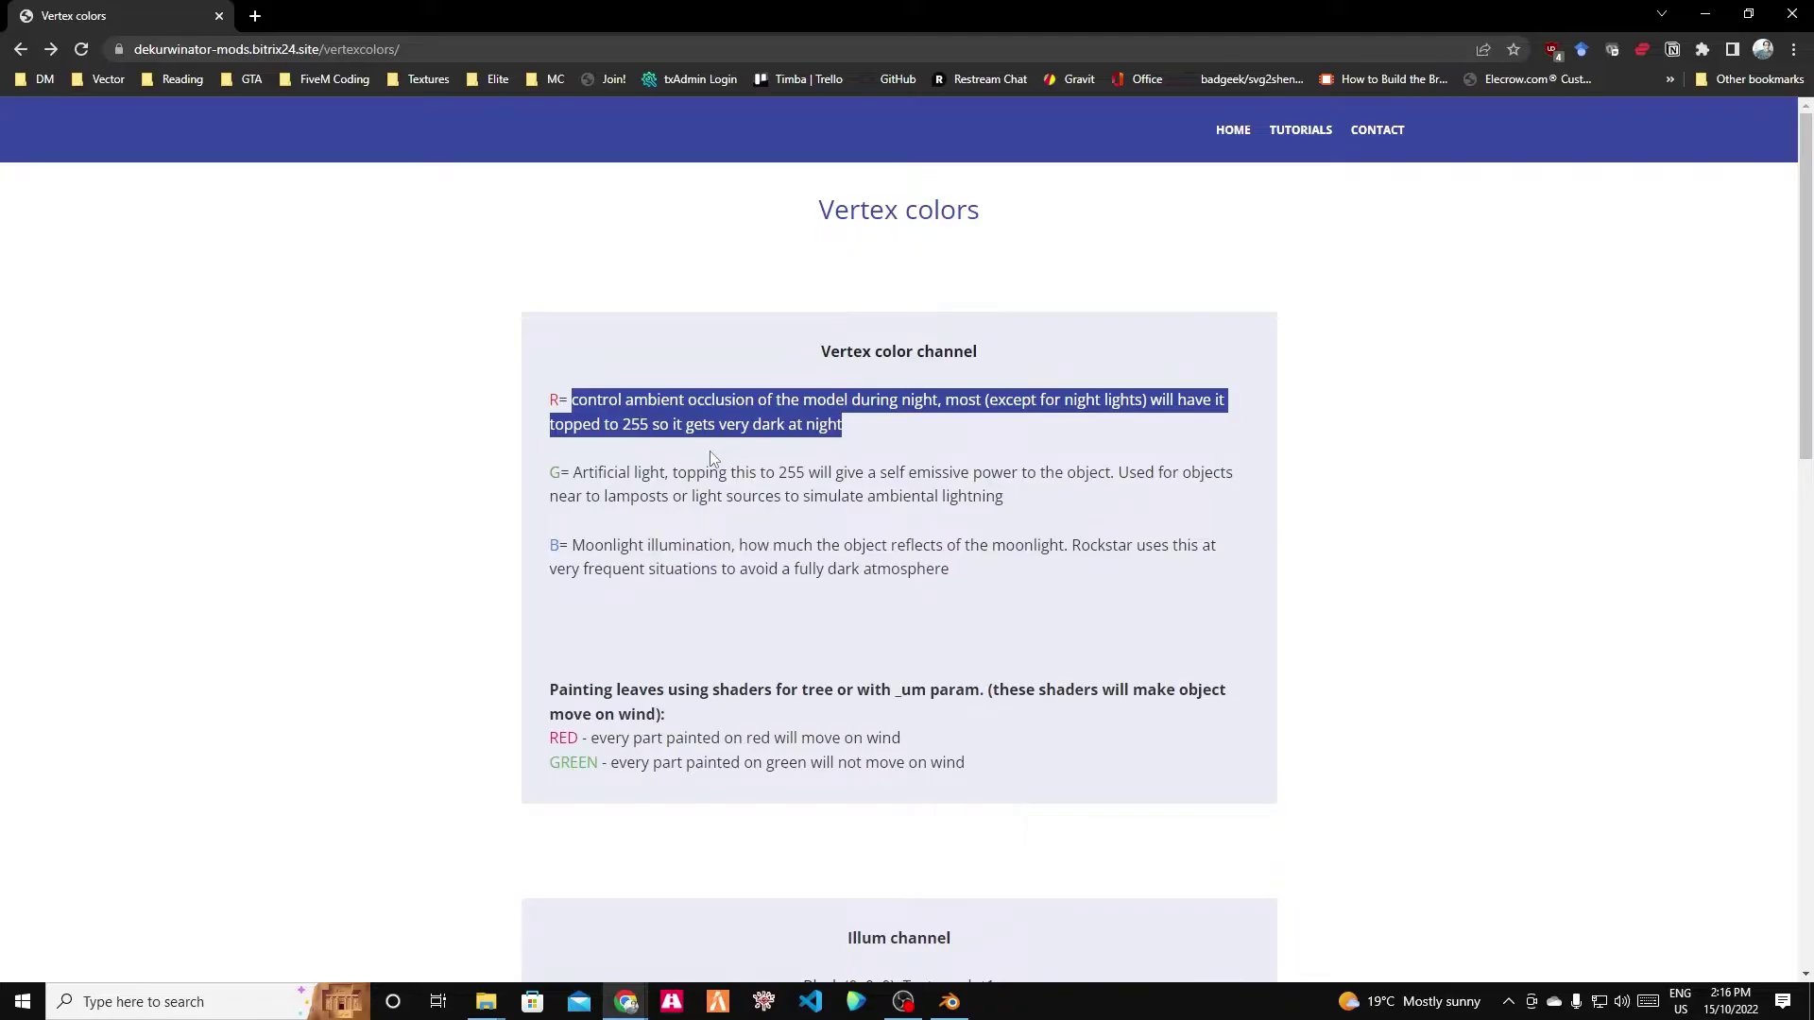
click(573, 475)
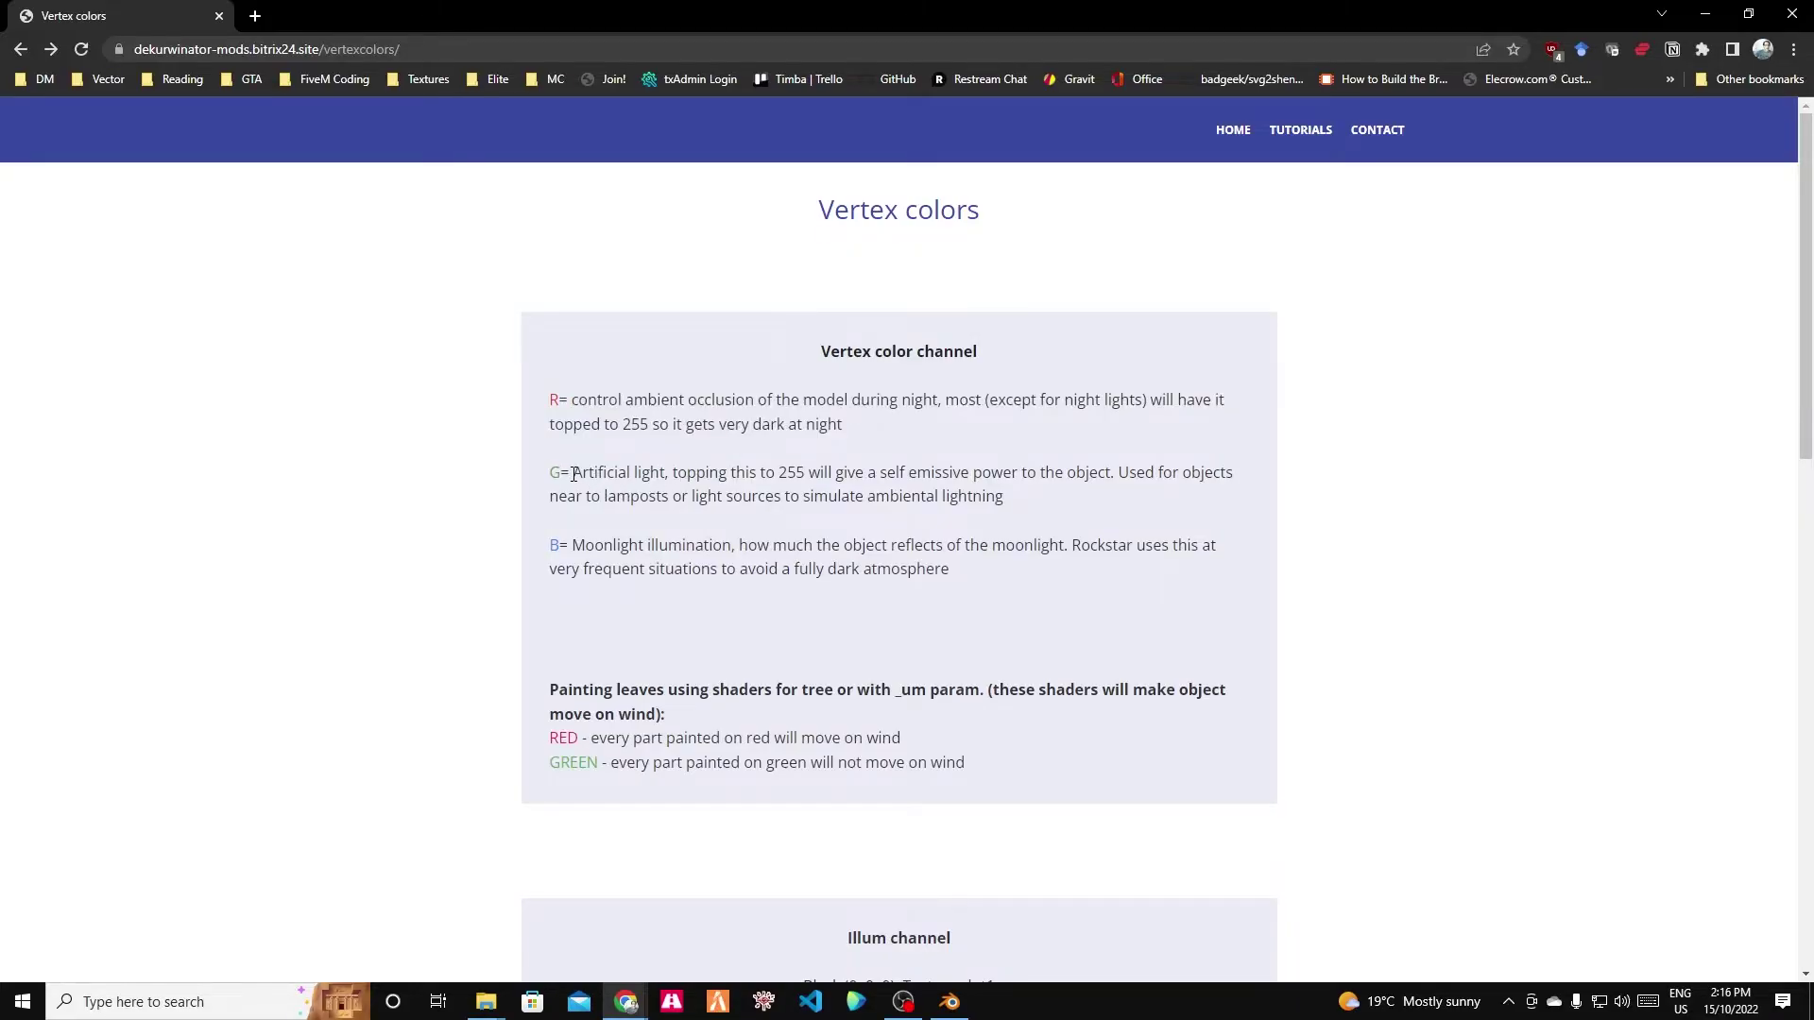
drag(574, 475, 1007, 506)
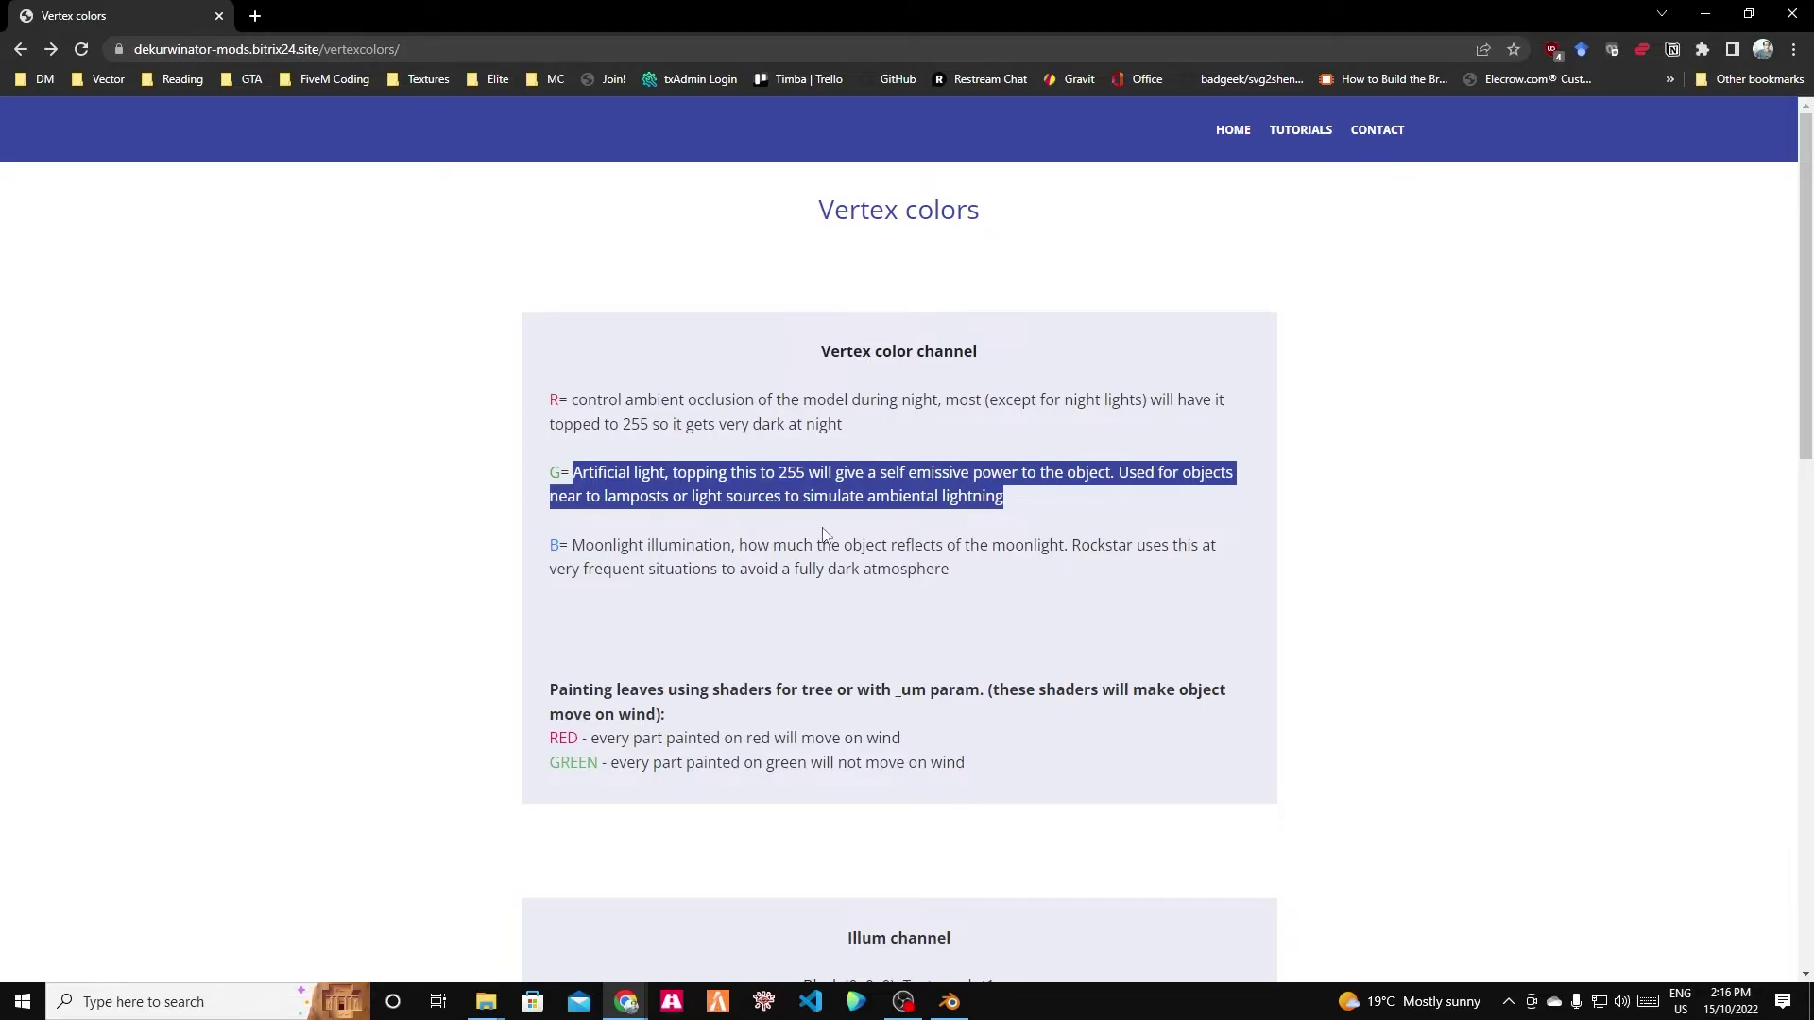
drag(1045, 503, 574, 465)
scroll(588, 463, down, 5)
scroll(587, 463, down, 5)
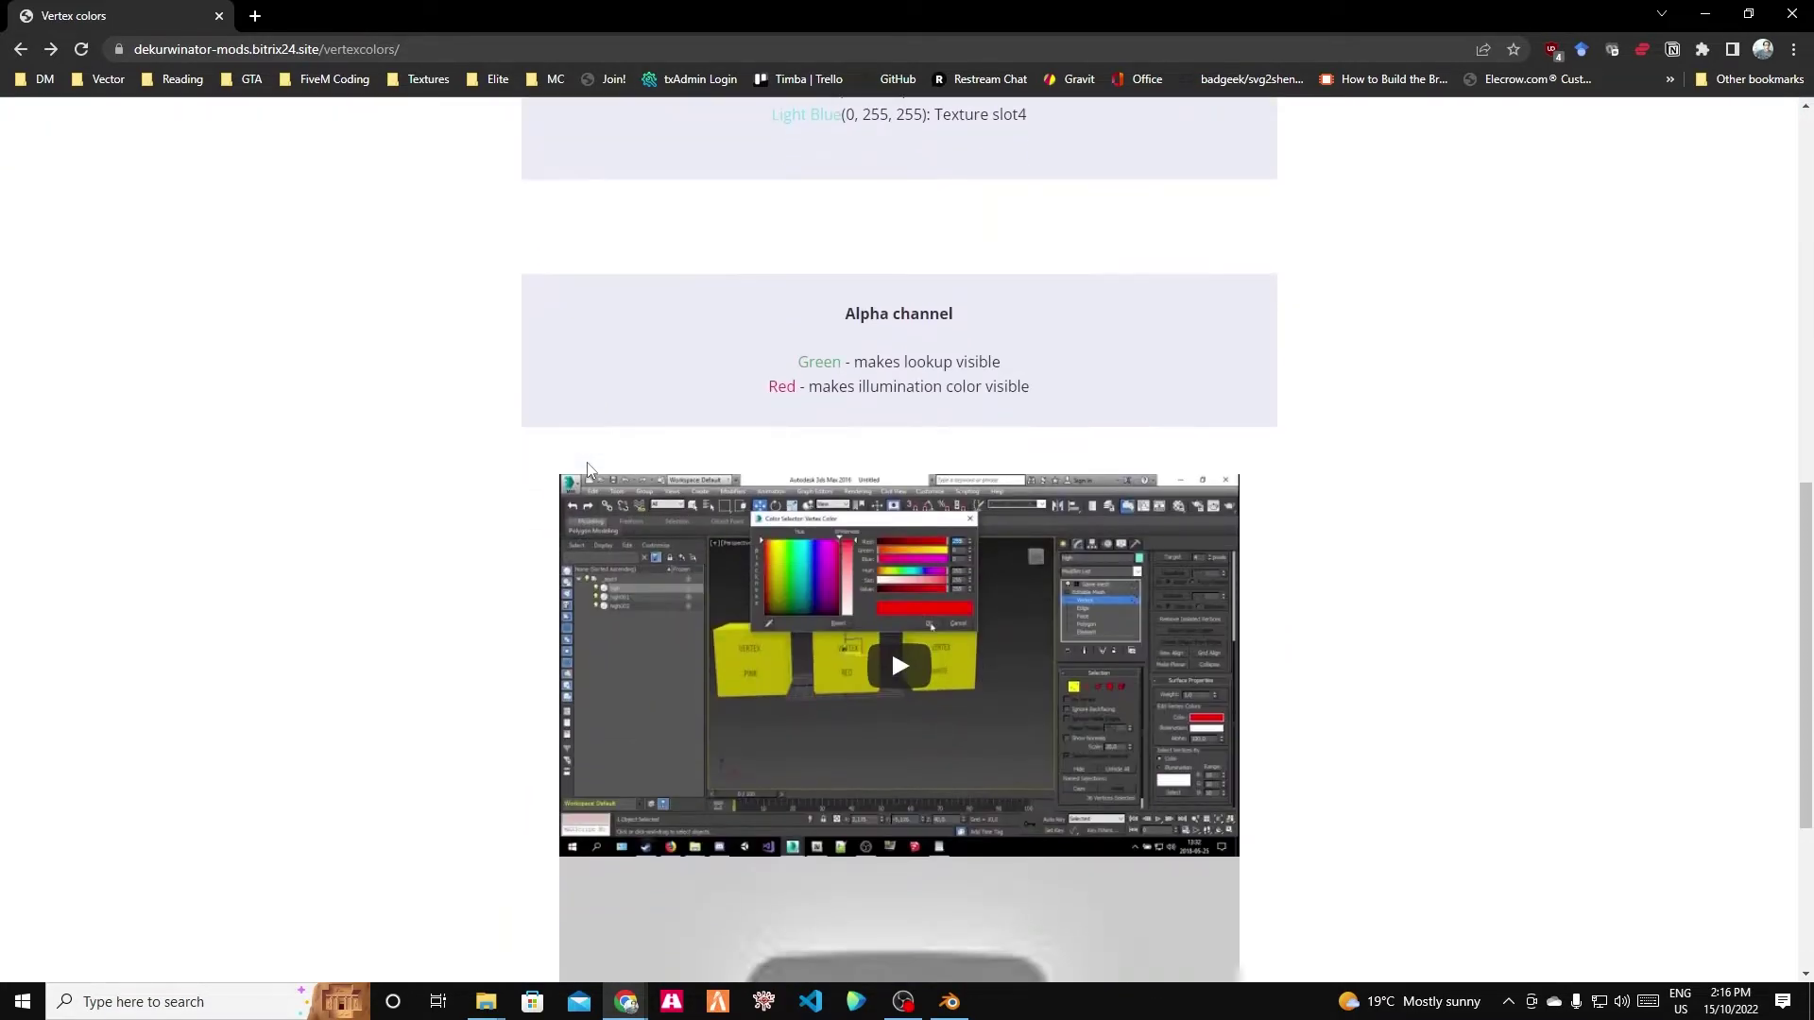
scroll(506, 529, up, 10)
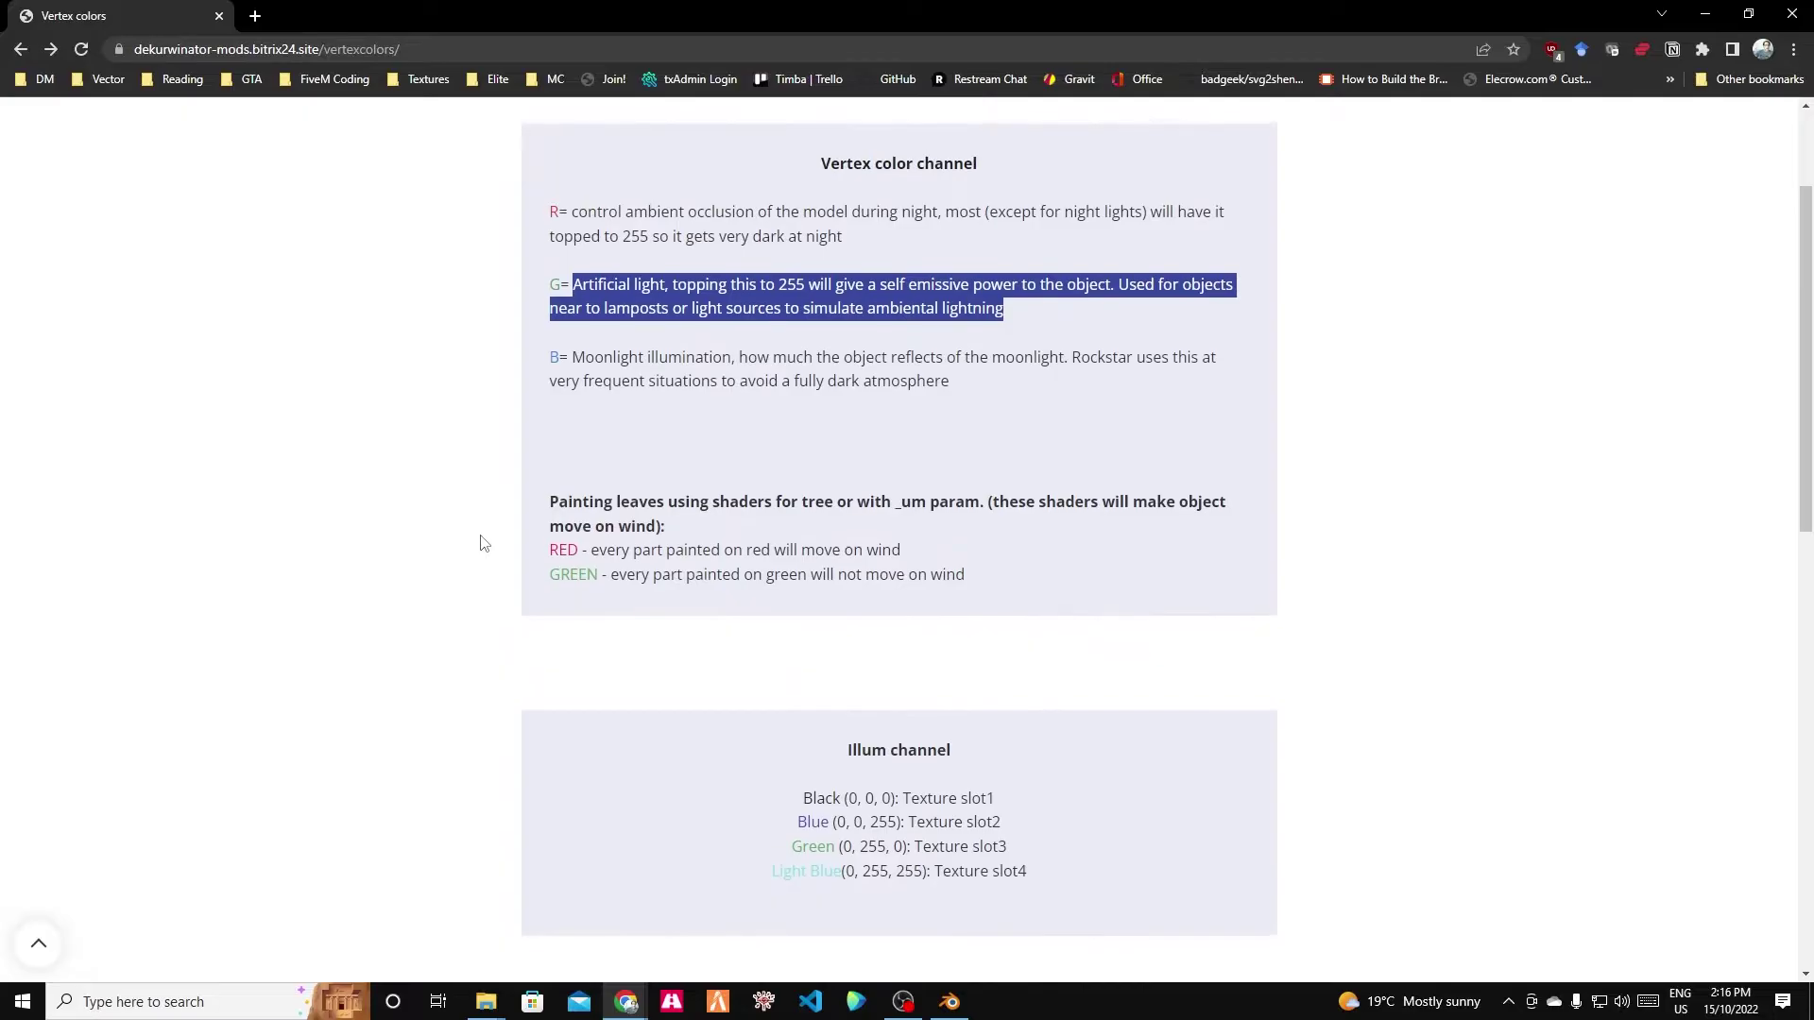
Return to Blender, show the Sollumz Vertex Painter, and select the skull mesh.
click(1705, 14)
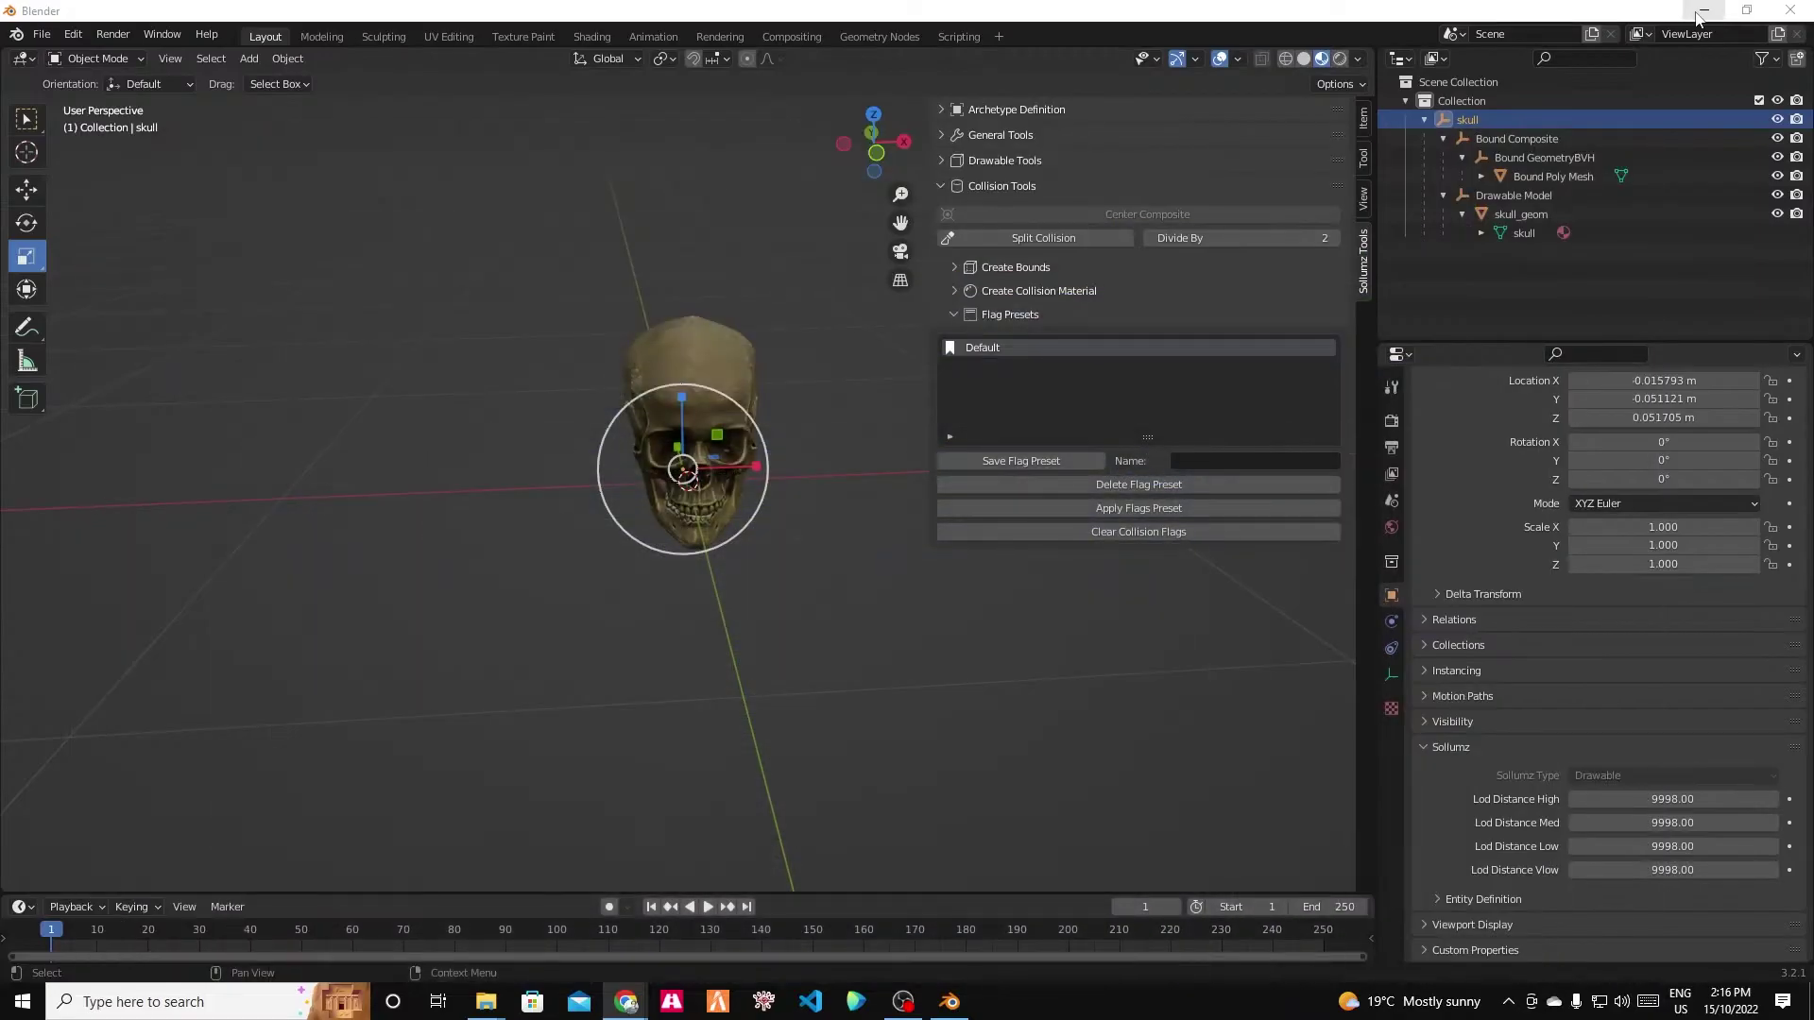
scroll(870, 355, up, 3)
scroll(898, 199, down, 3)
click(1039, 134)
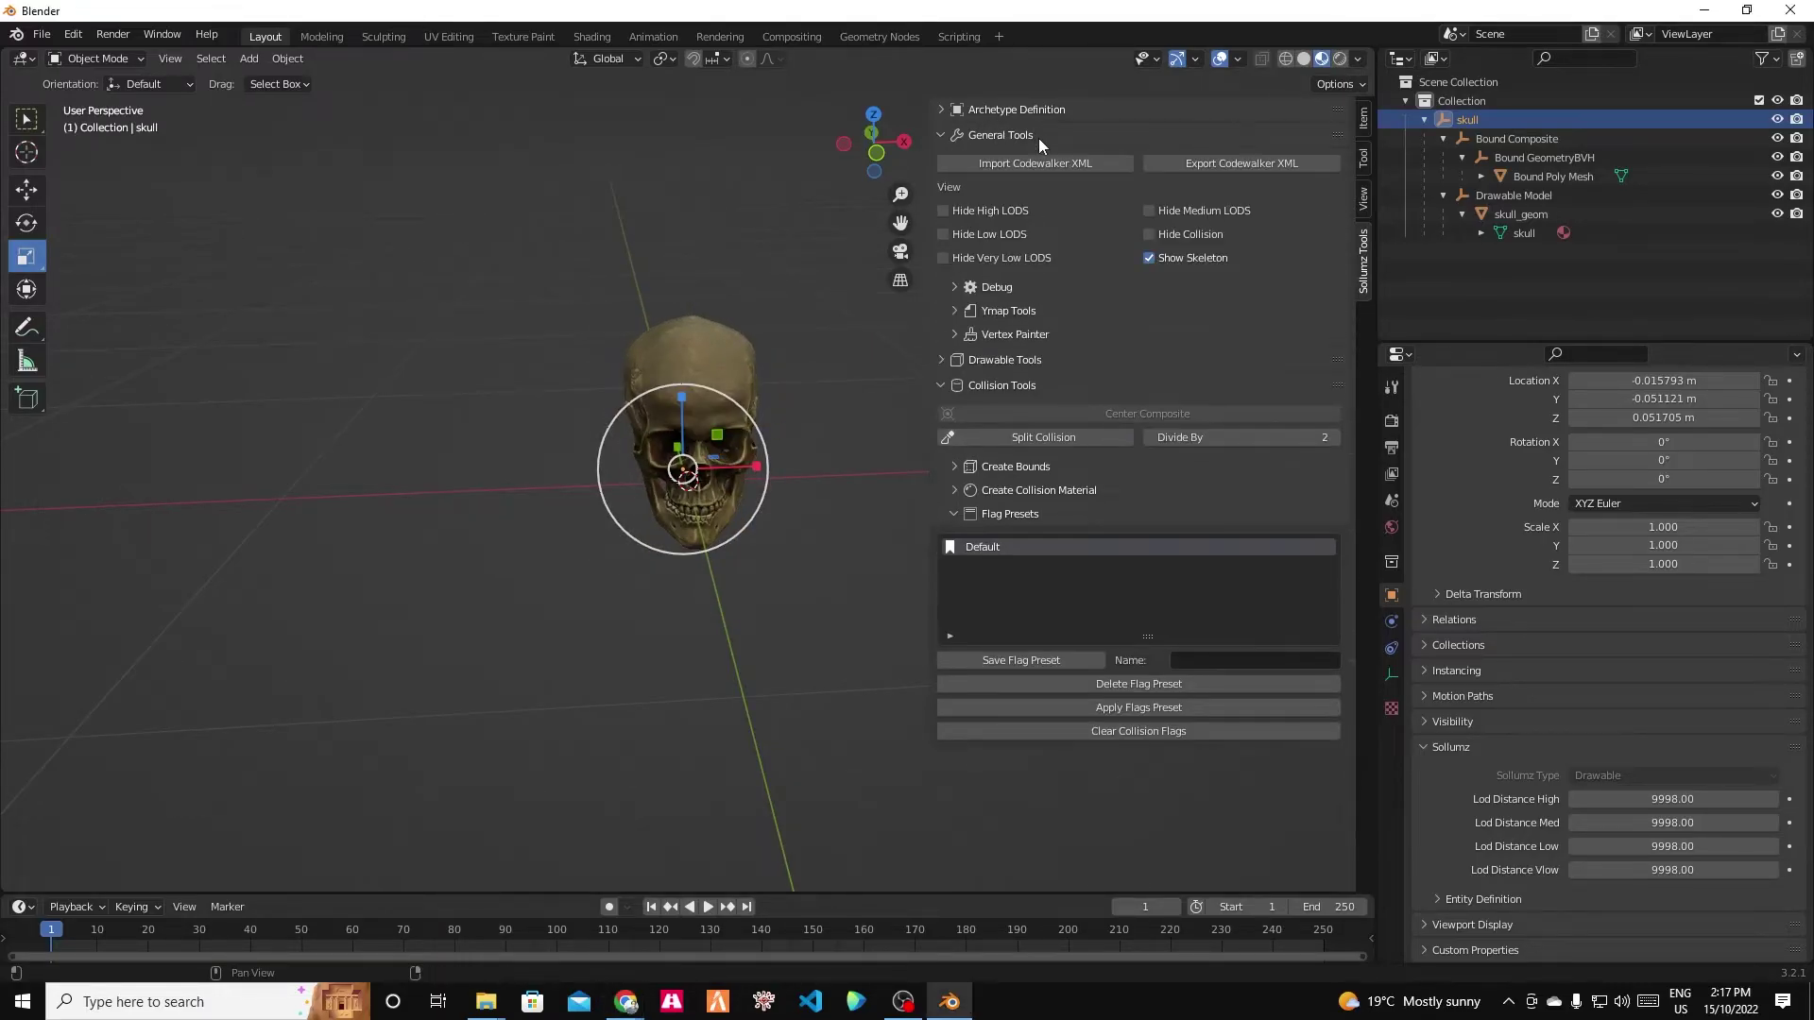
click(956, 335)
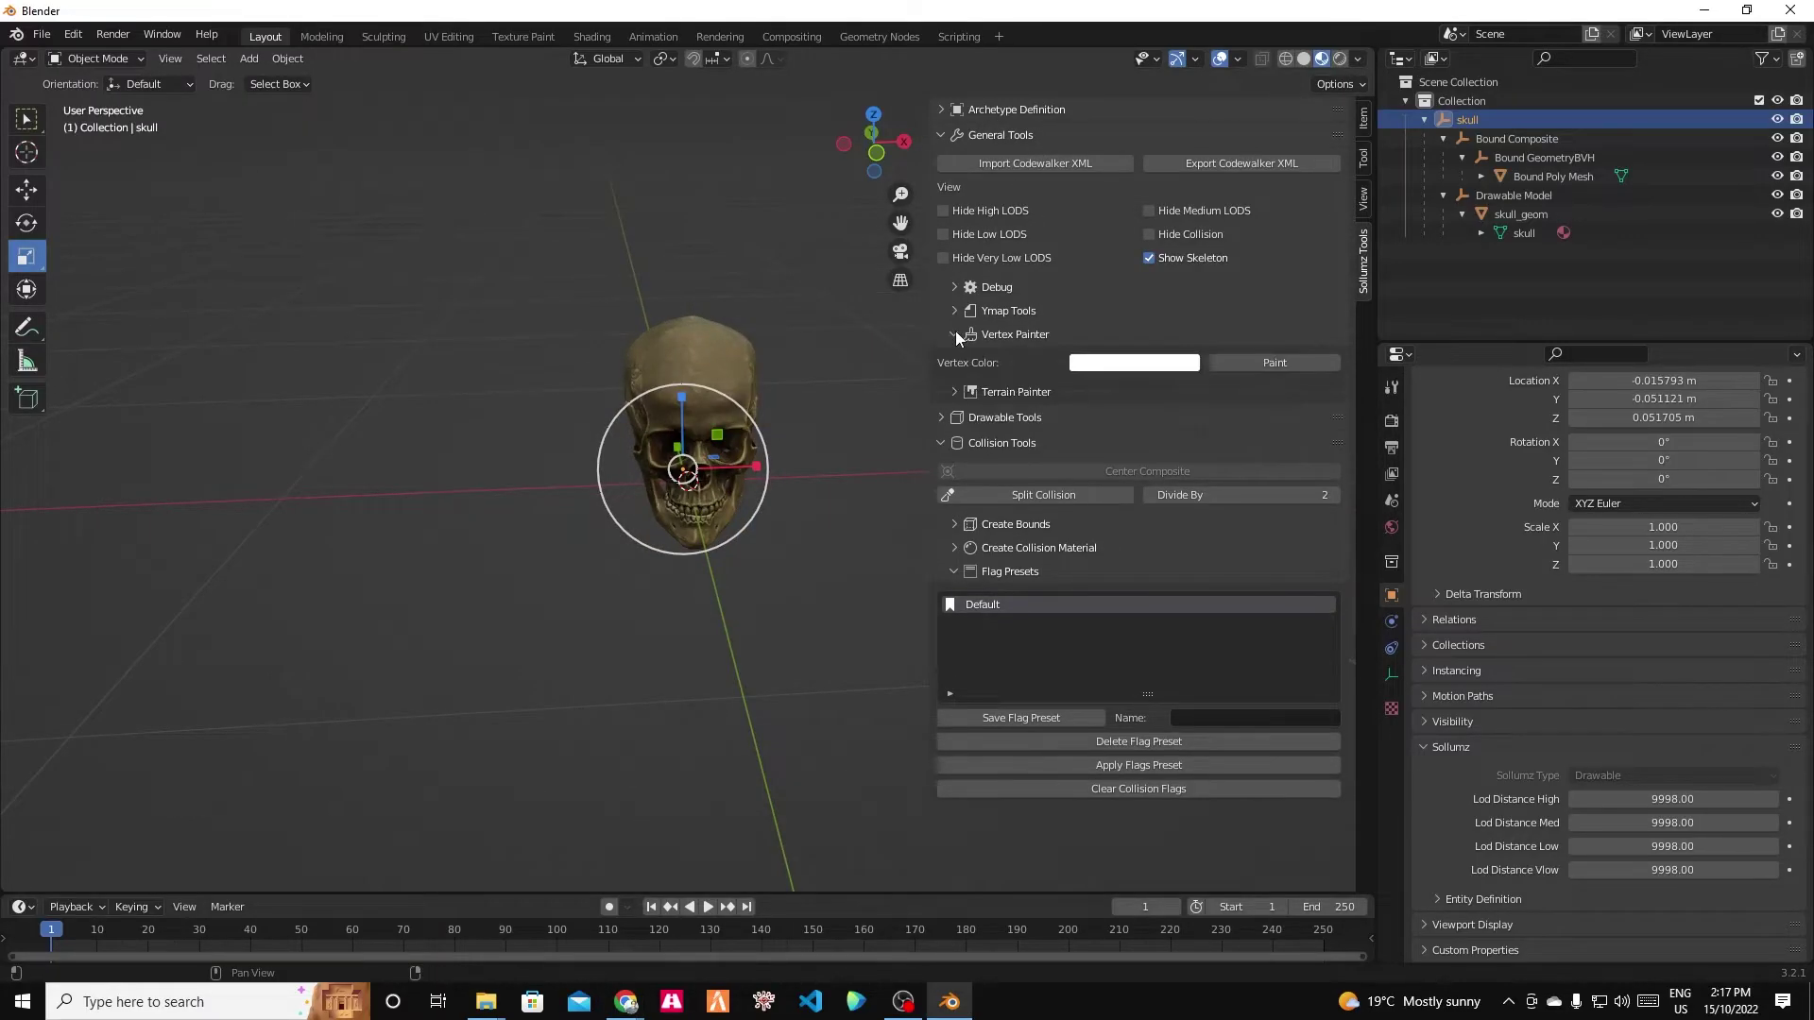
click(1597, 233)
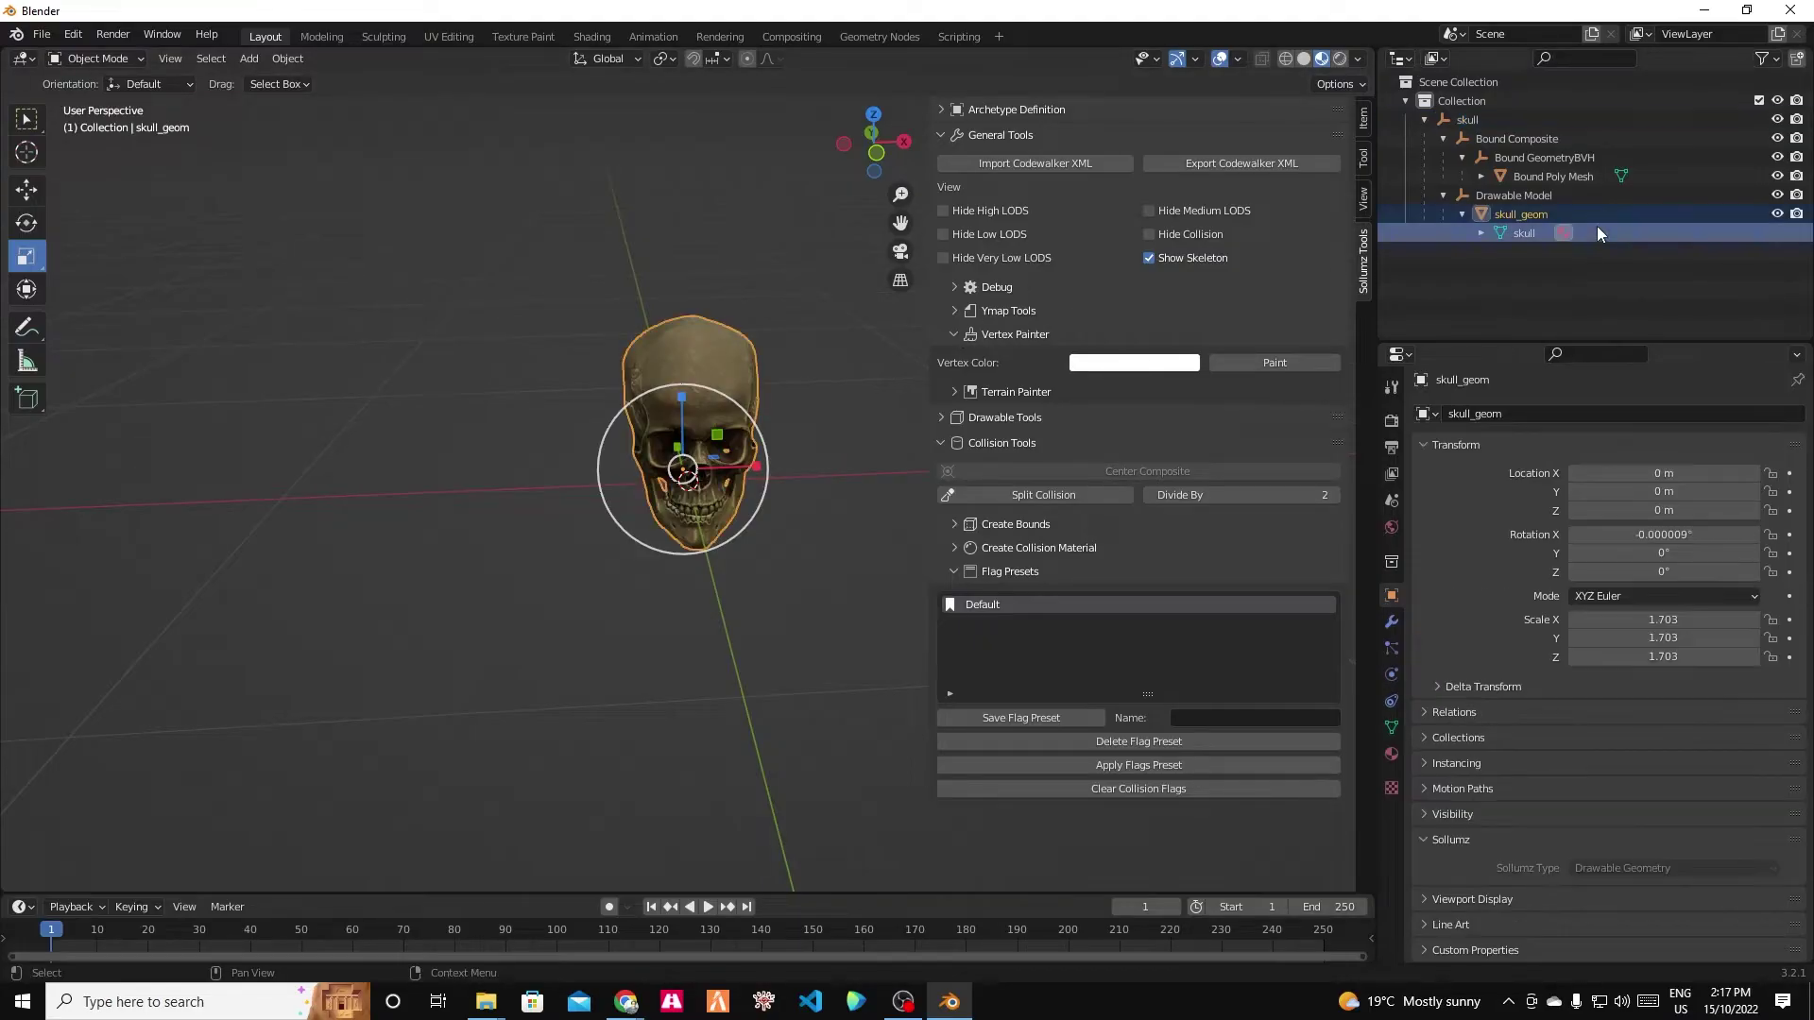
Set the Vertex Painter colour to RGB 1, 0.1, 1 for magenta.
click(1098, 361)
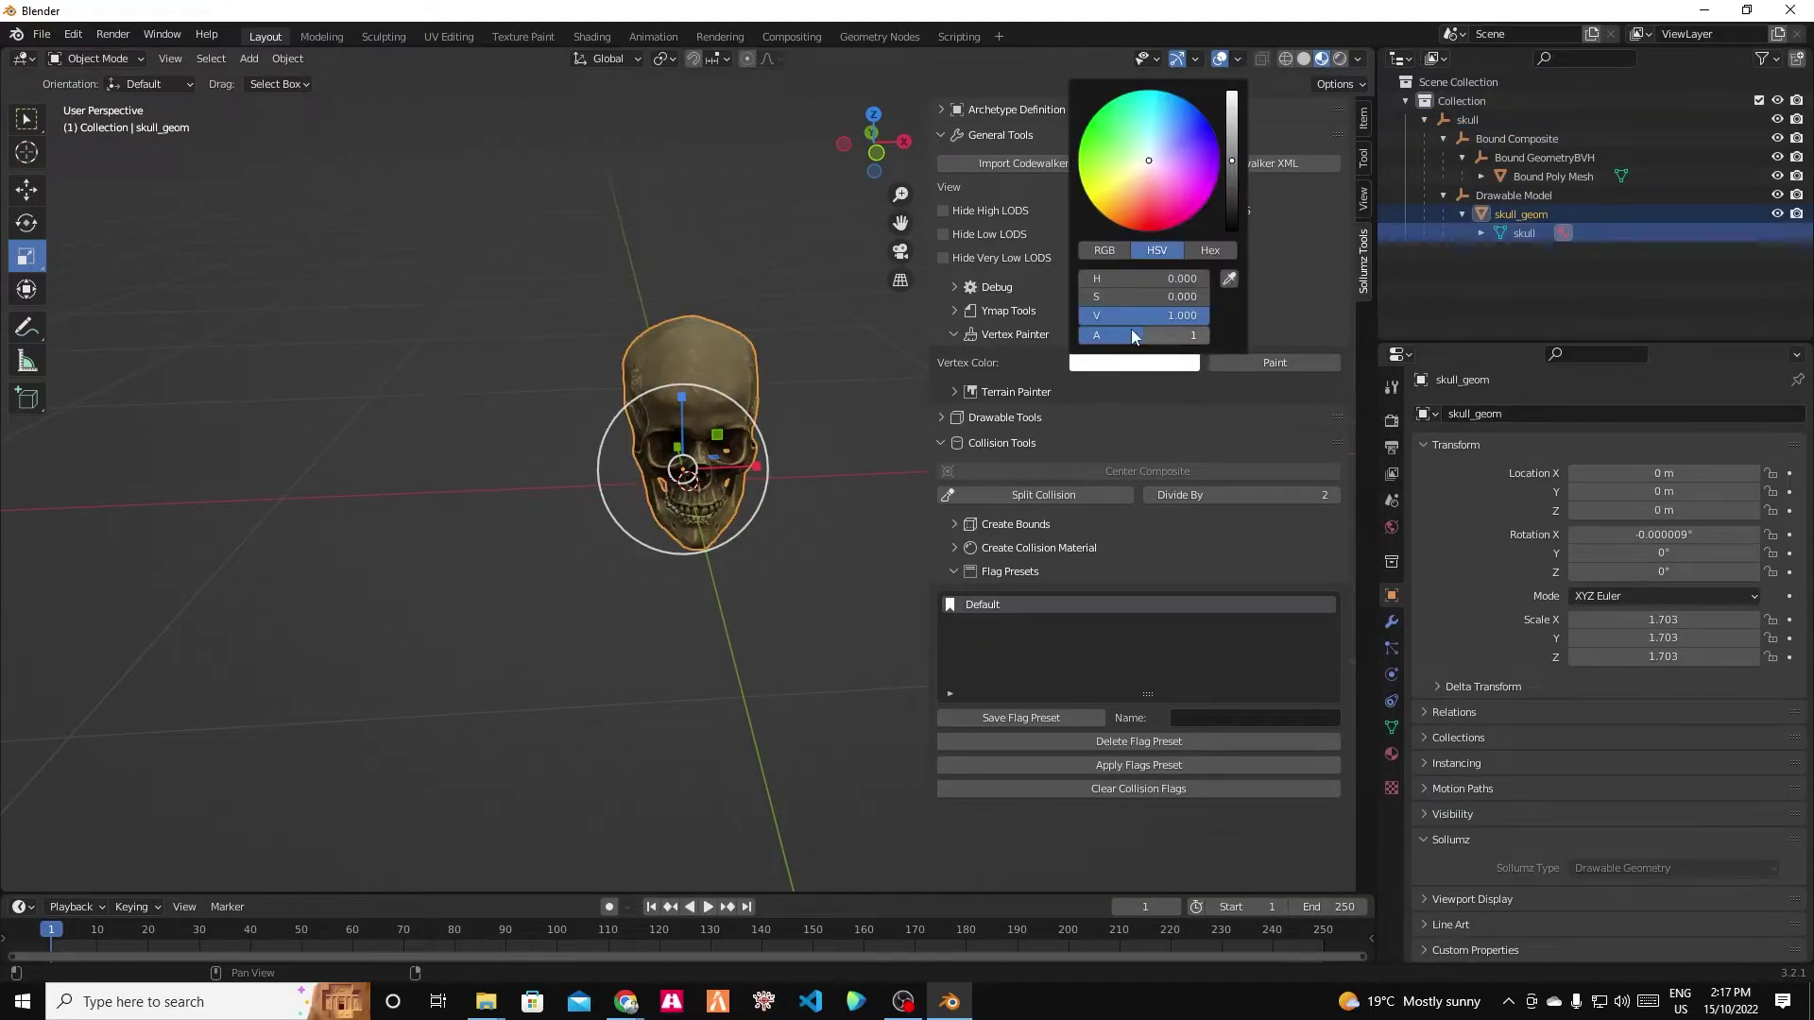
click(1107, 257)
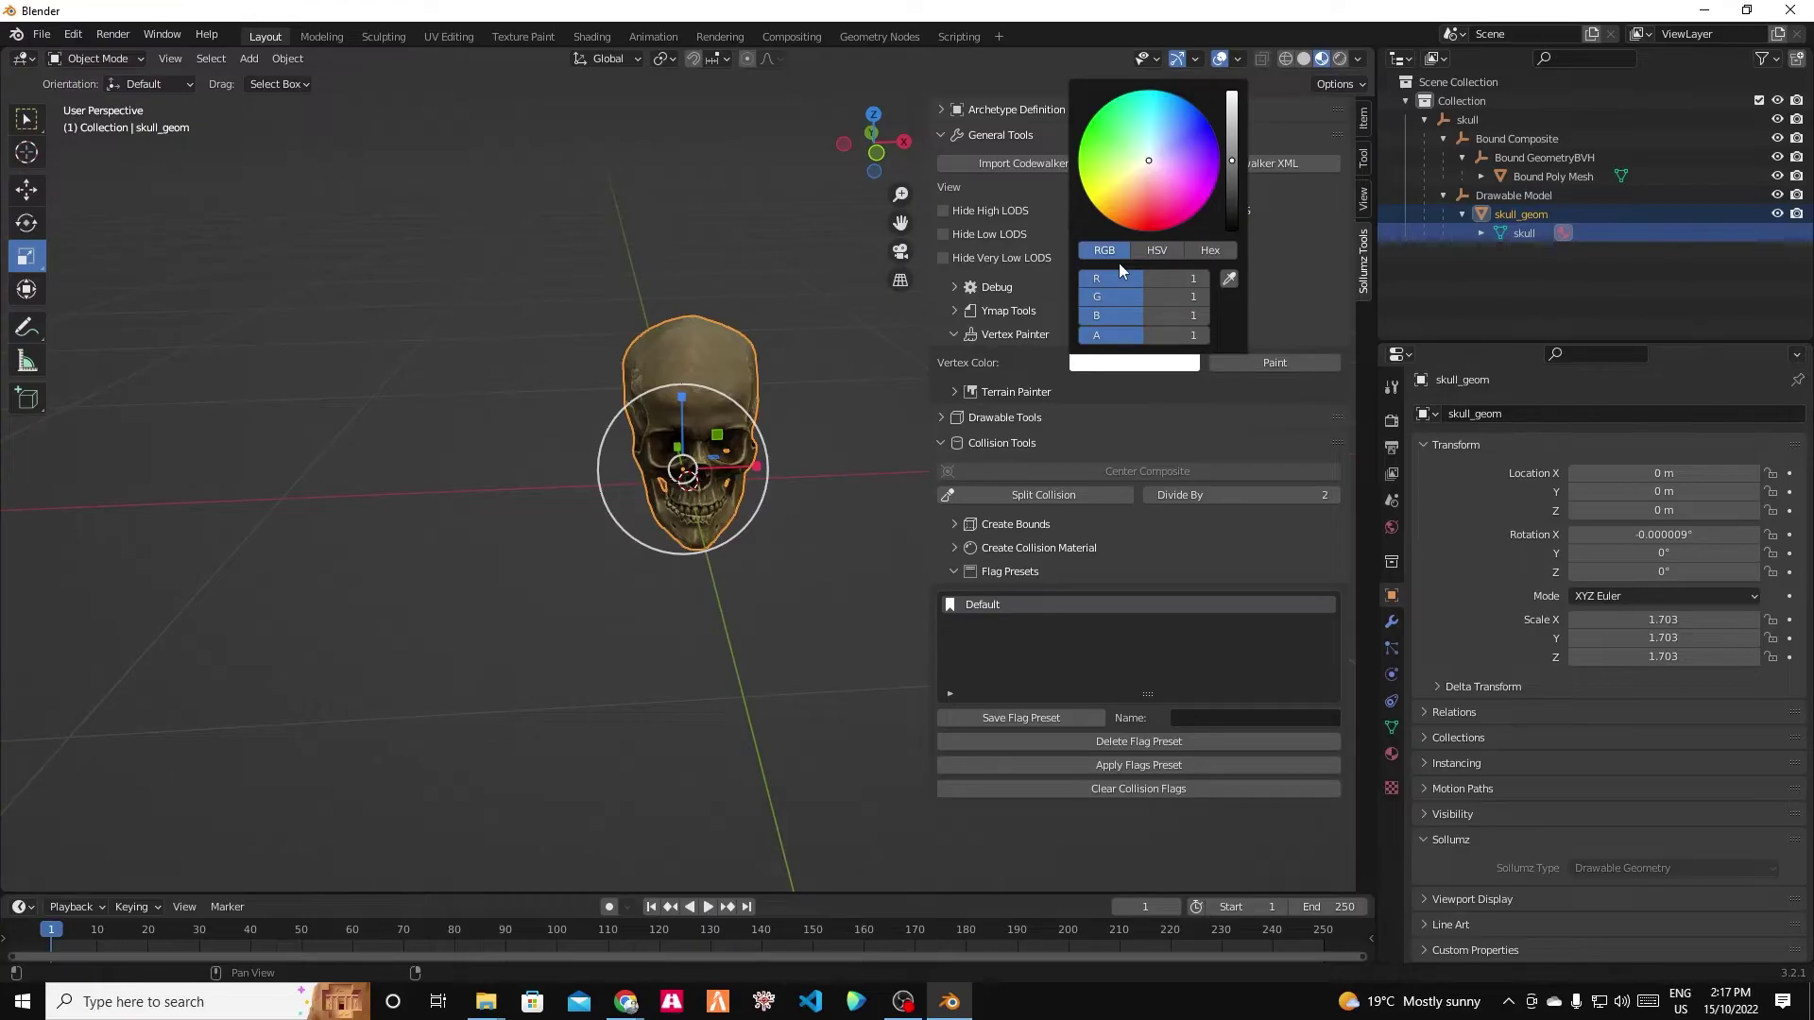
click(1177, 299)
text(0.)
key(Return)
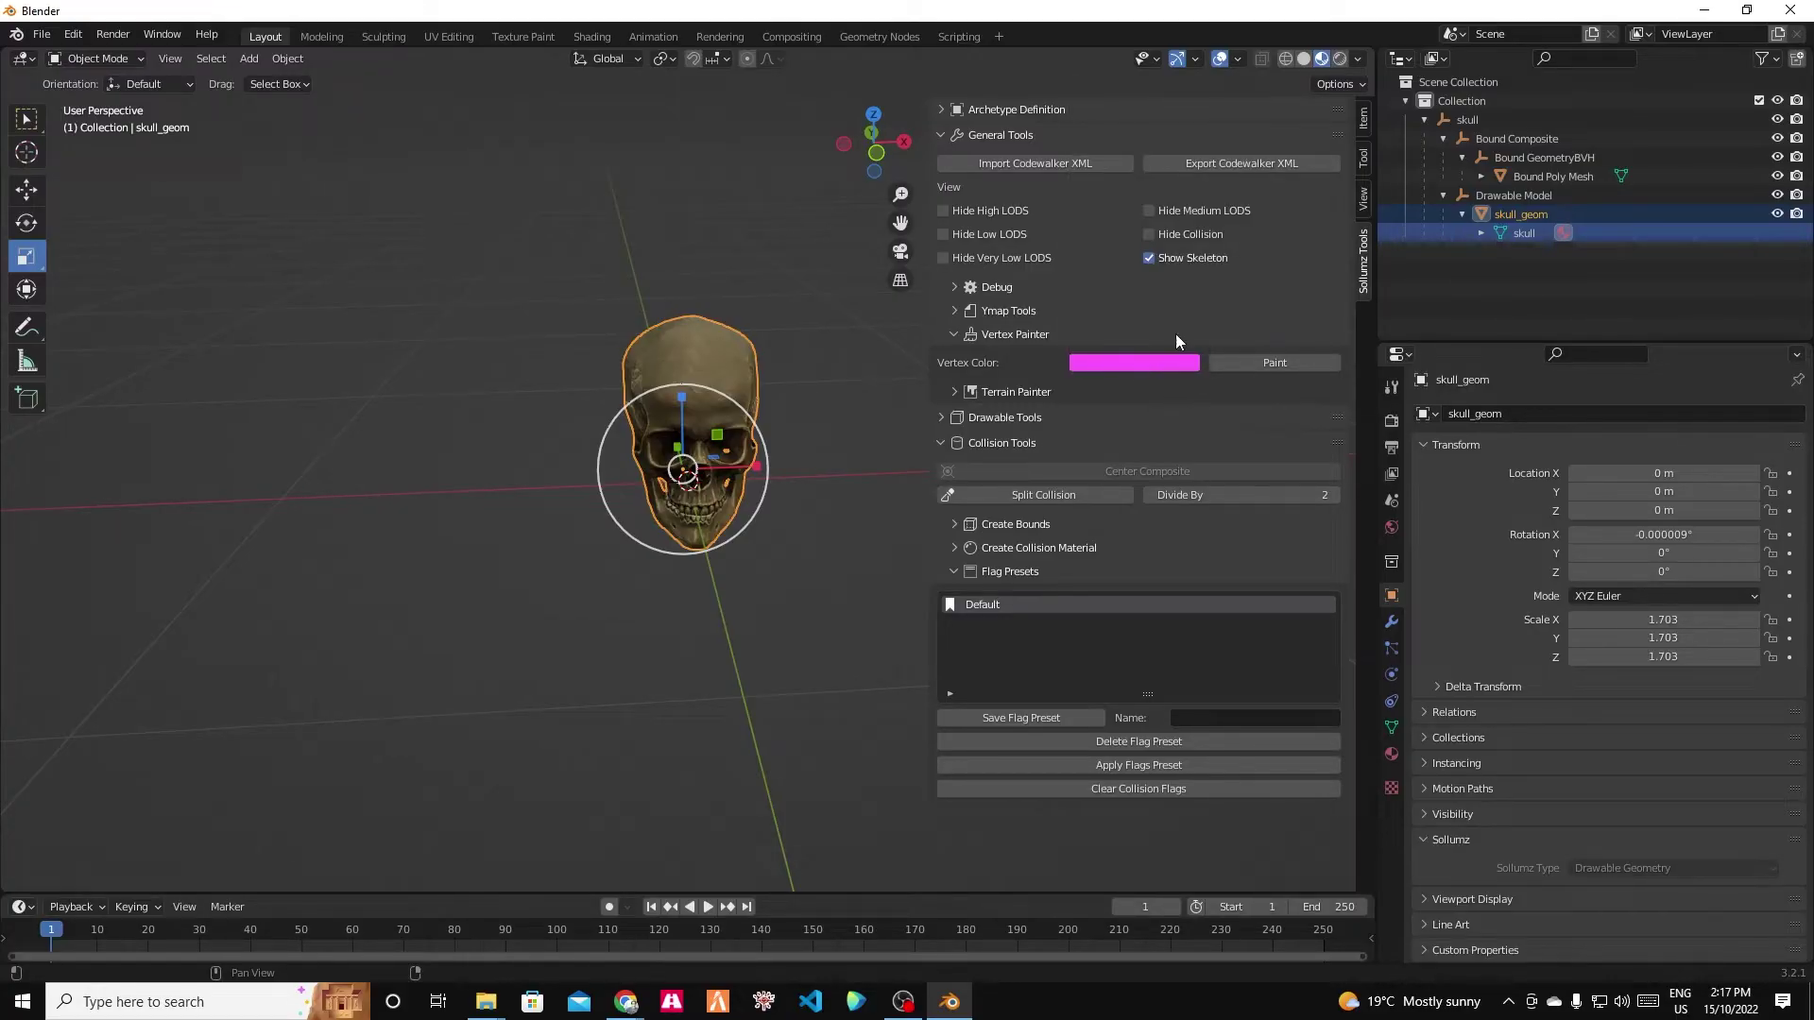
Paint skull_geom magenta, then collapse Collision and General Tools and expand Drawable Tools.
click(1268, 365)
mouse_move(791, 458)
middle_down()
mouse_move(716, 500)
mouse_move(629, 451)
mouse_move(809, 461)
middle_up()
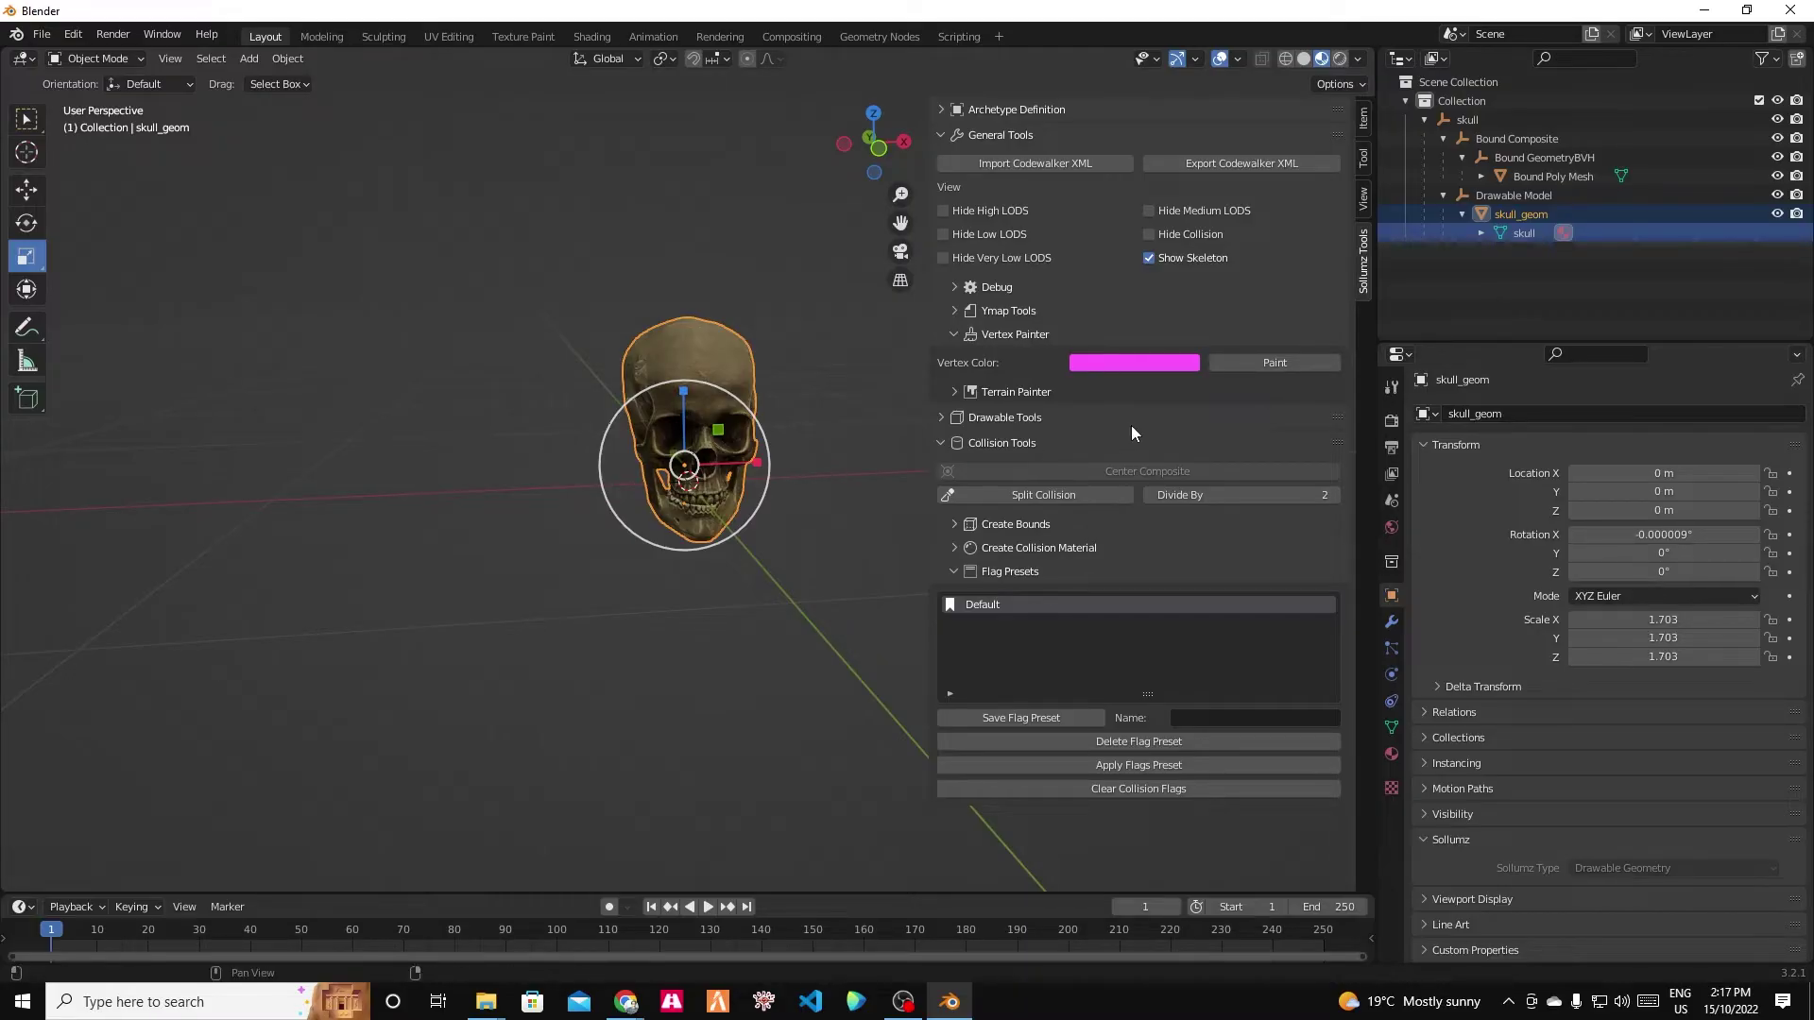
click(940, 443)
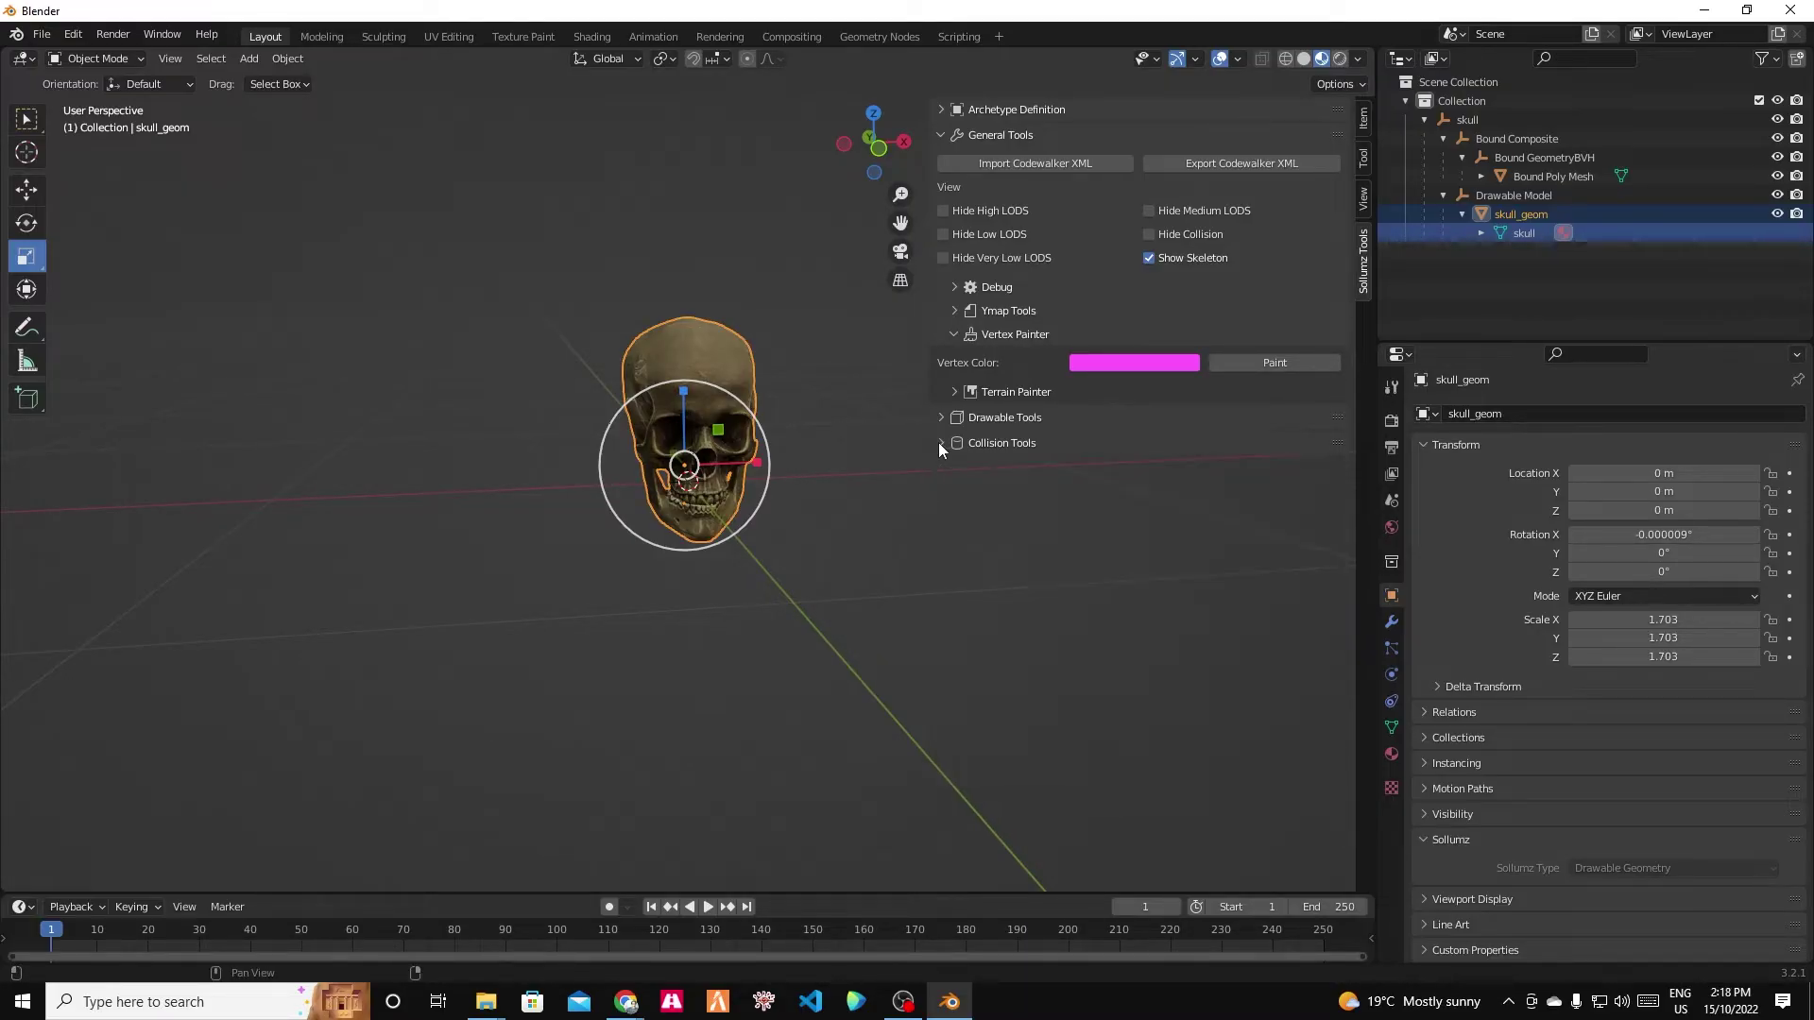
click(941, 136)
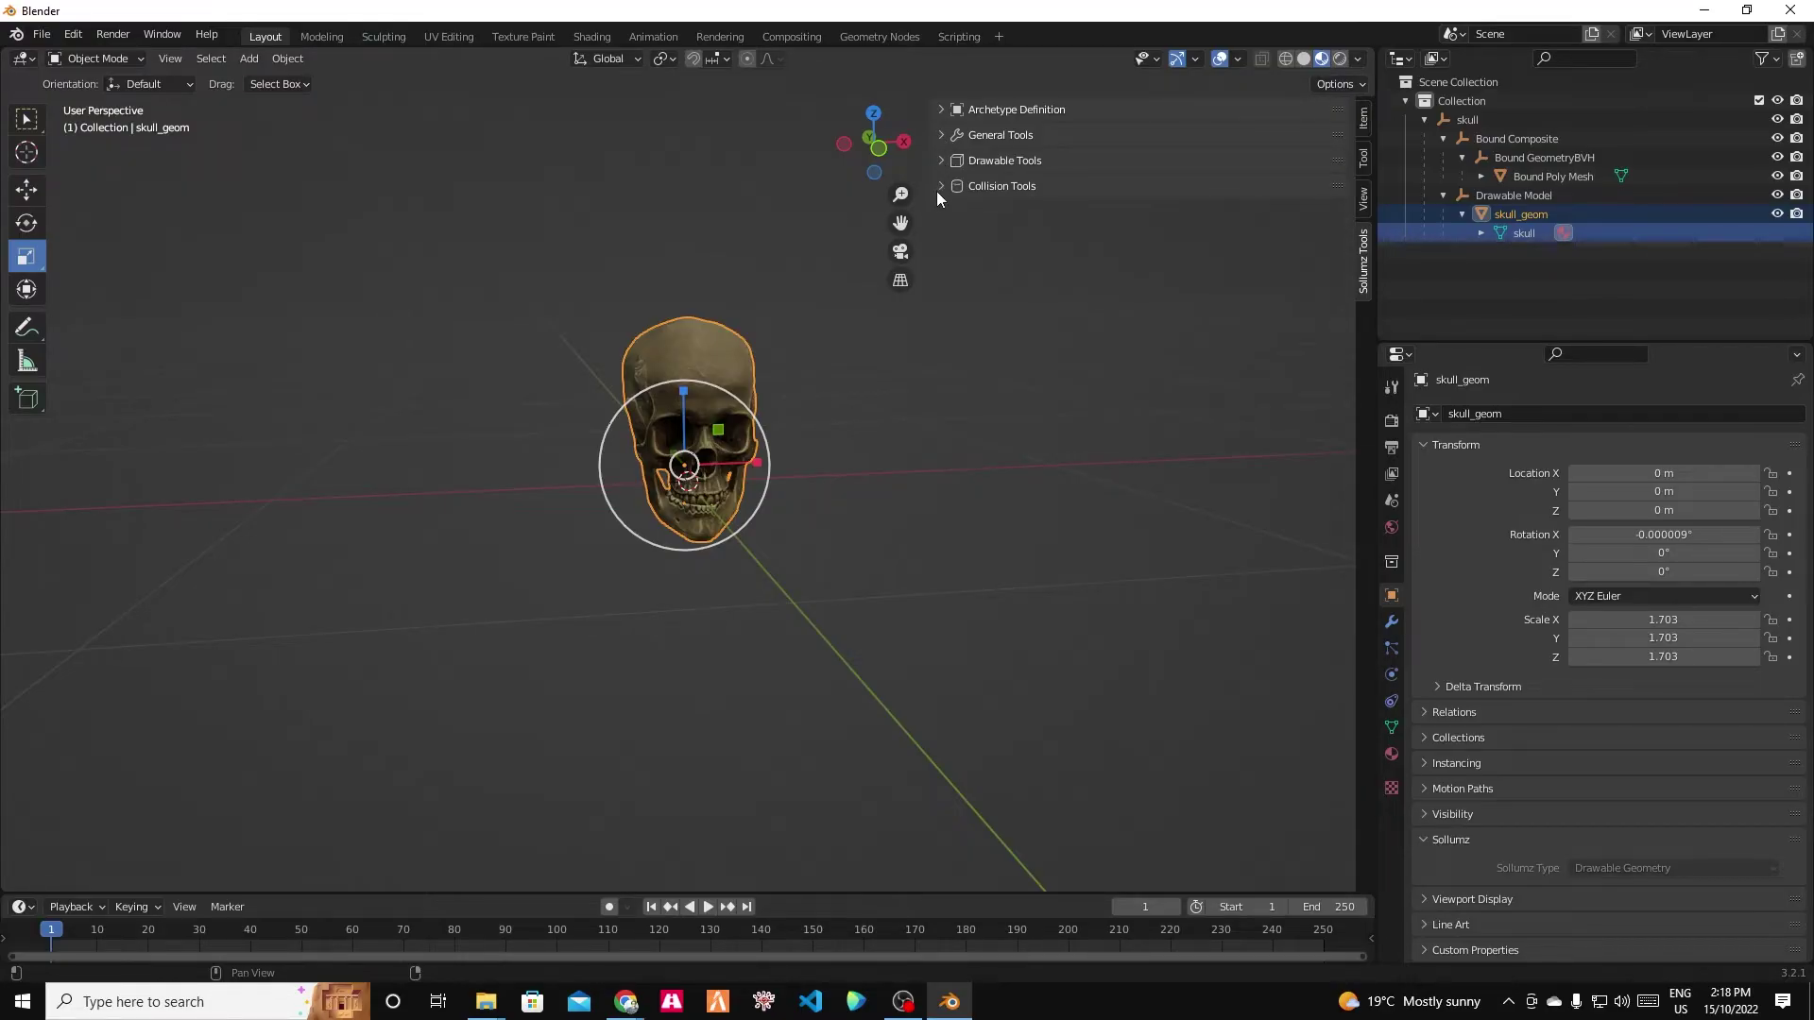
click(935, 162)
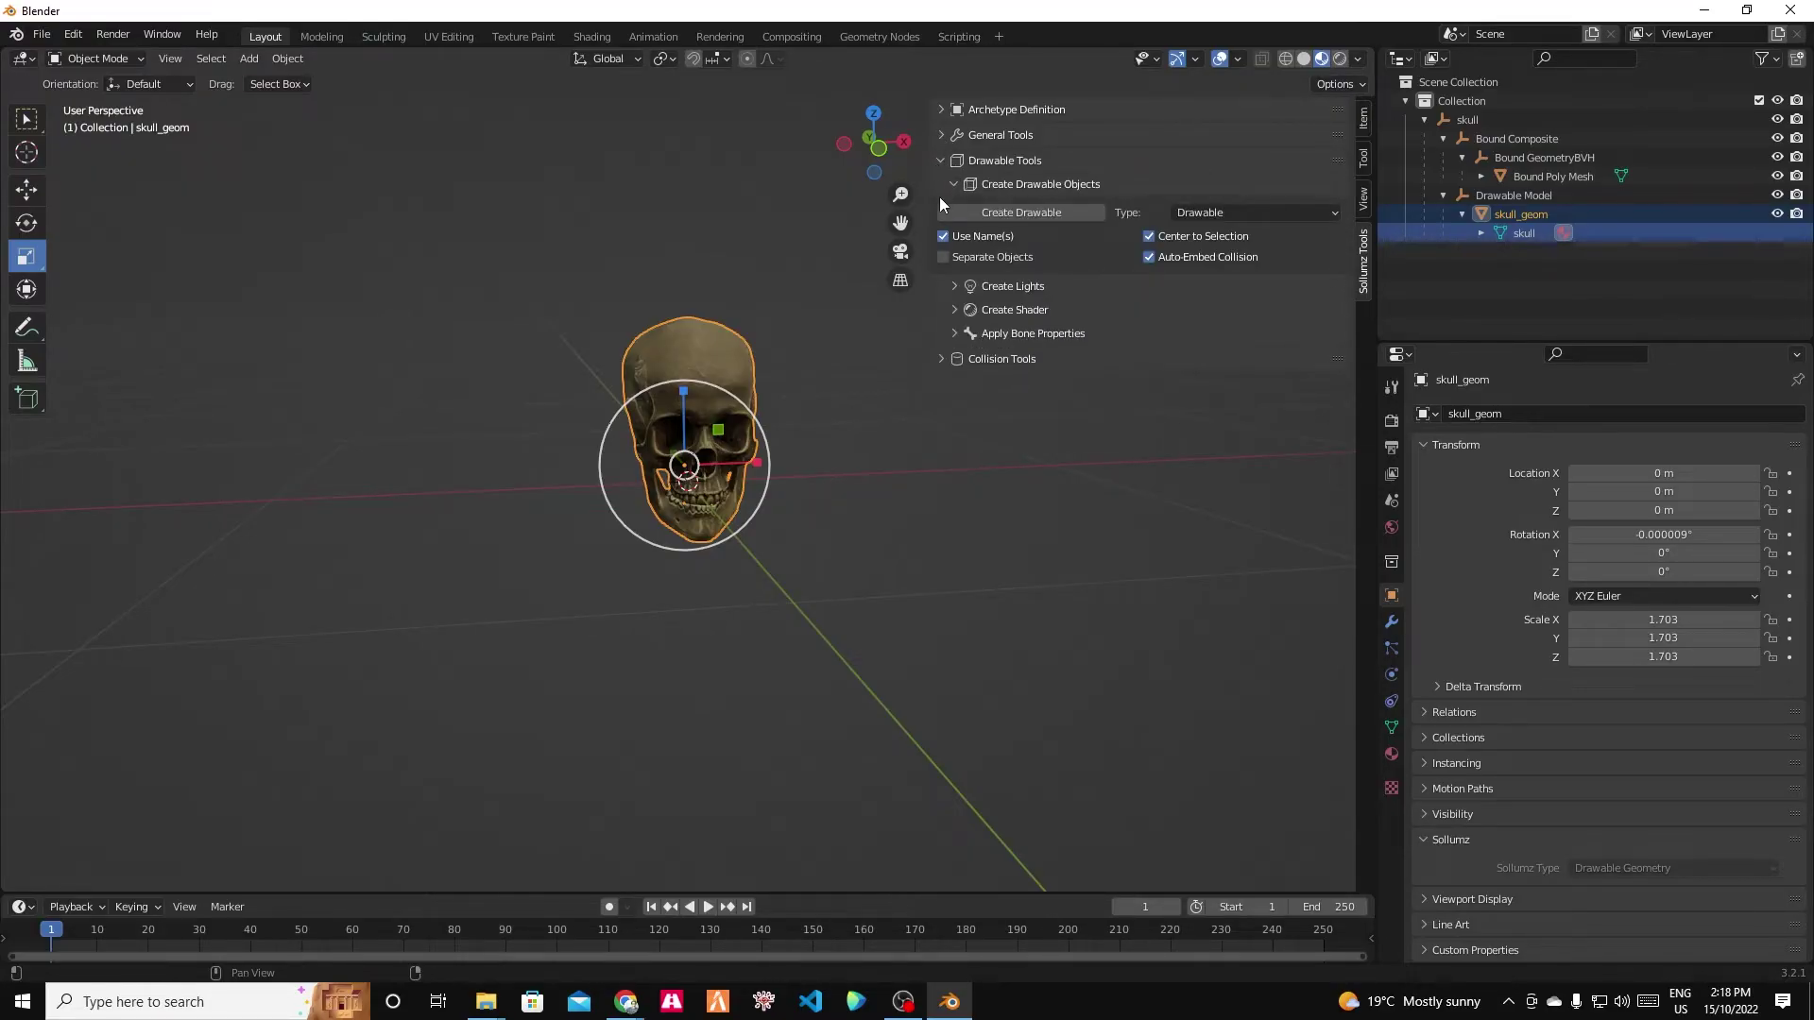
Embed all textures of skull_geom's NORMAL material and dismiss the OneDrive notification.
click(954, 310)
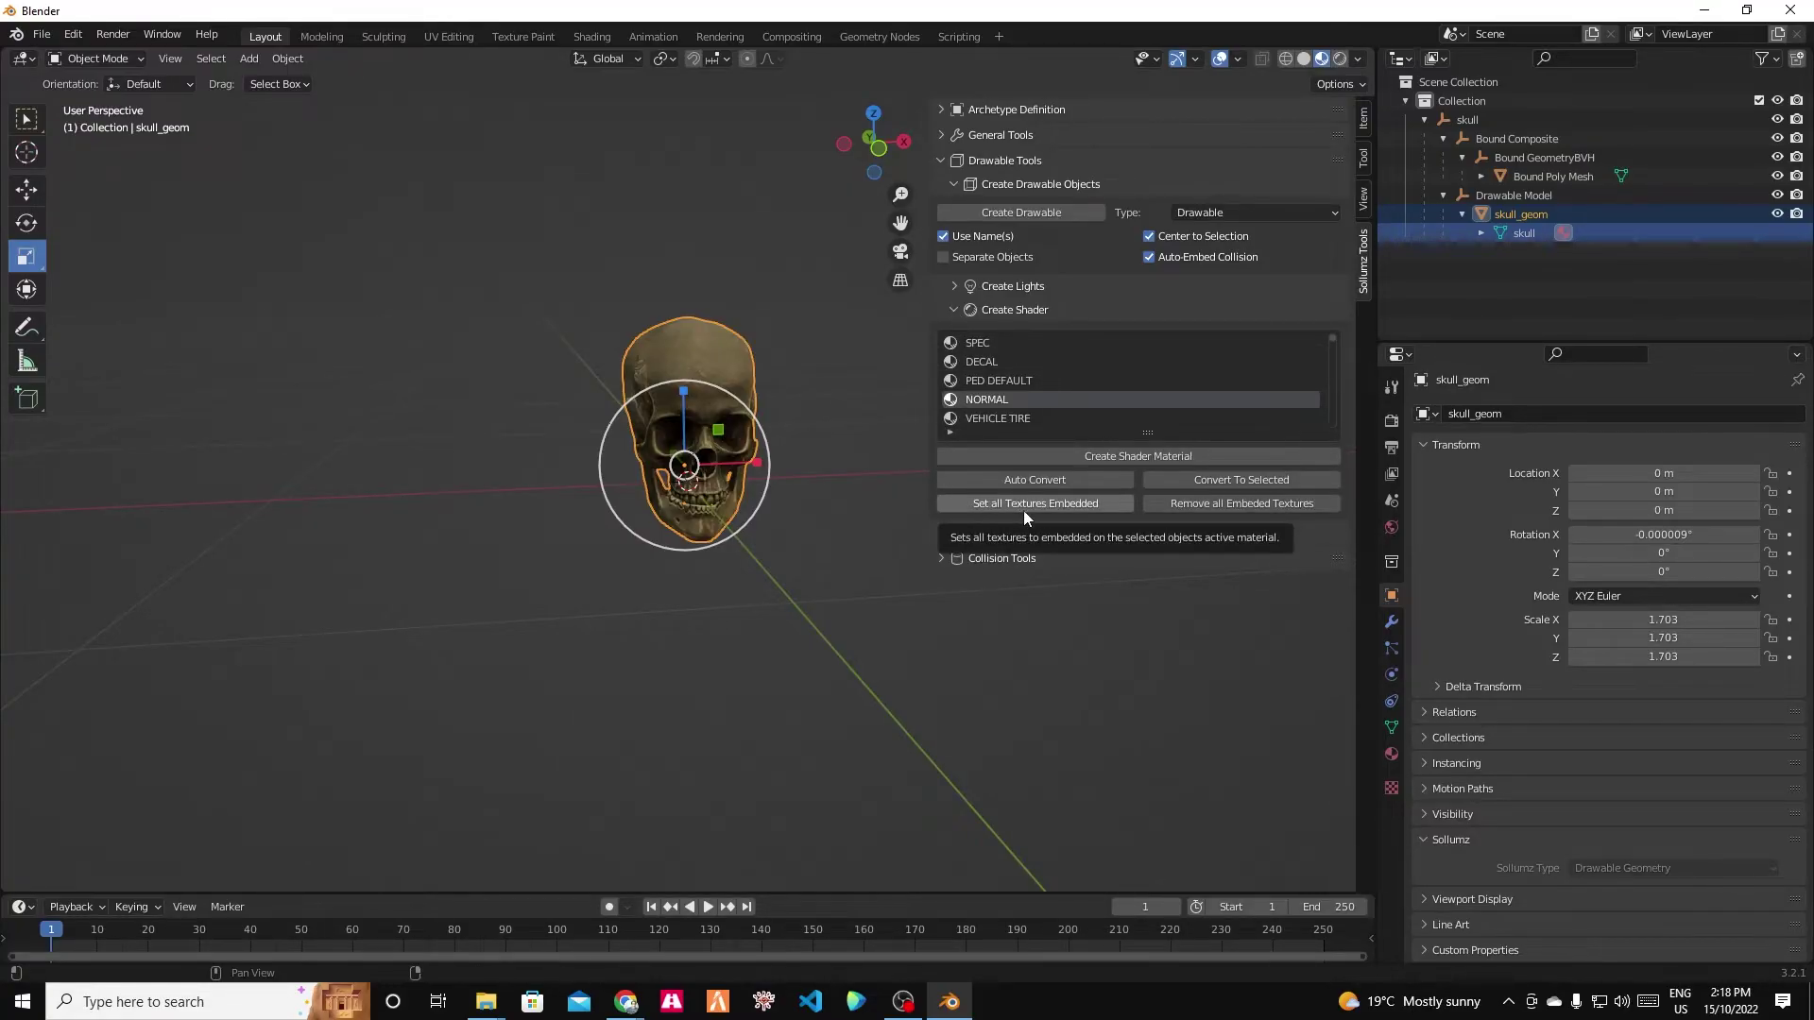
click(1101, 501)
click(1040, 503)
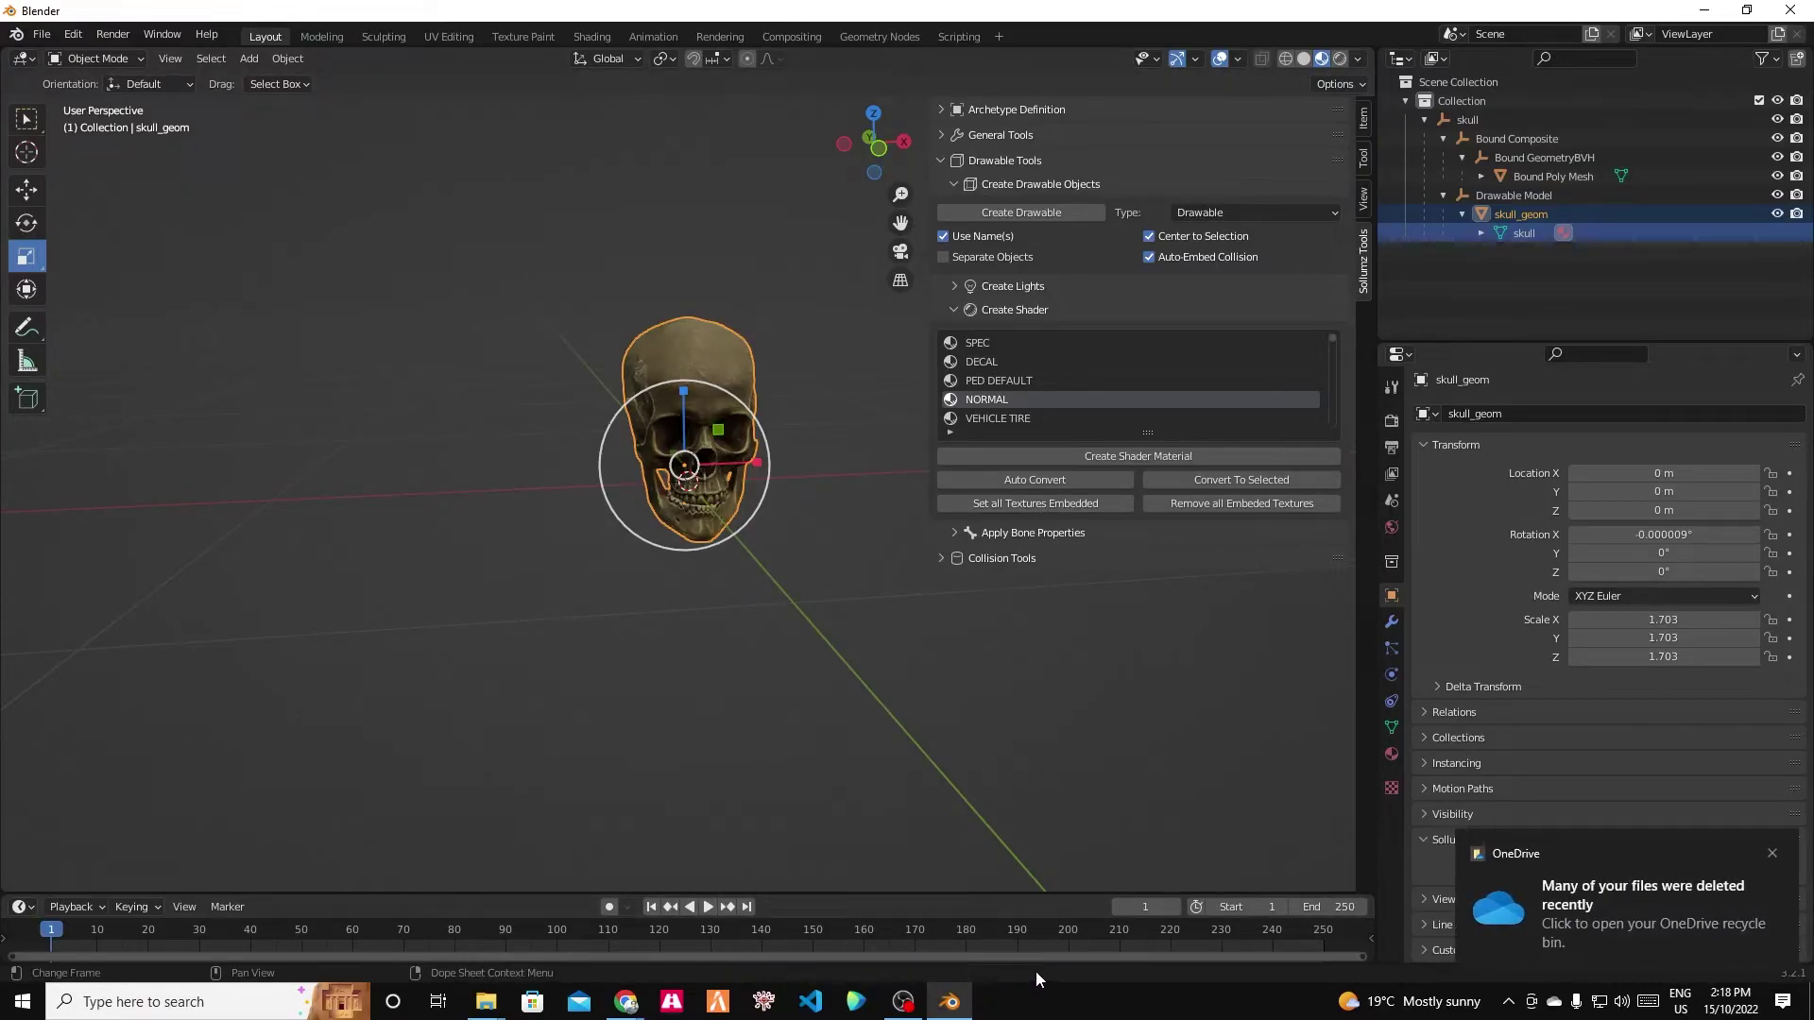
click(1772, 853)
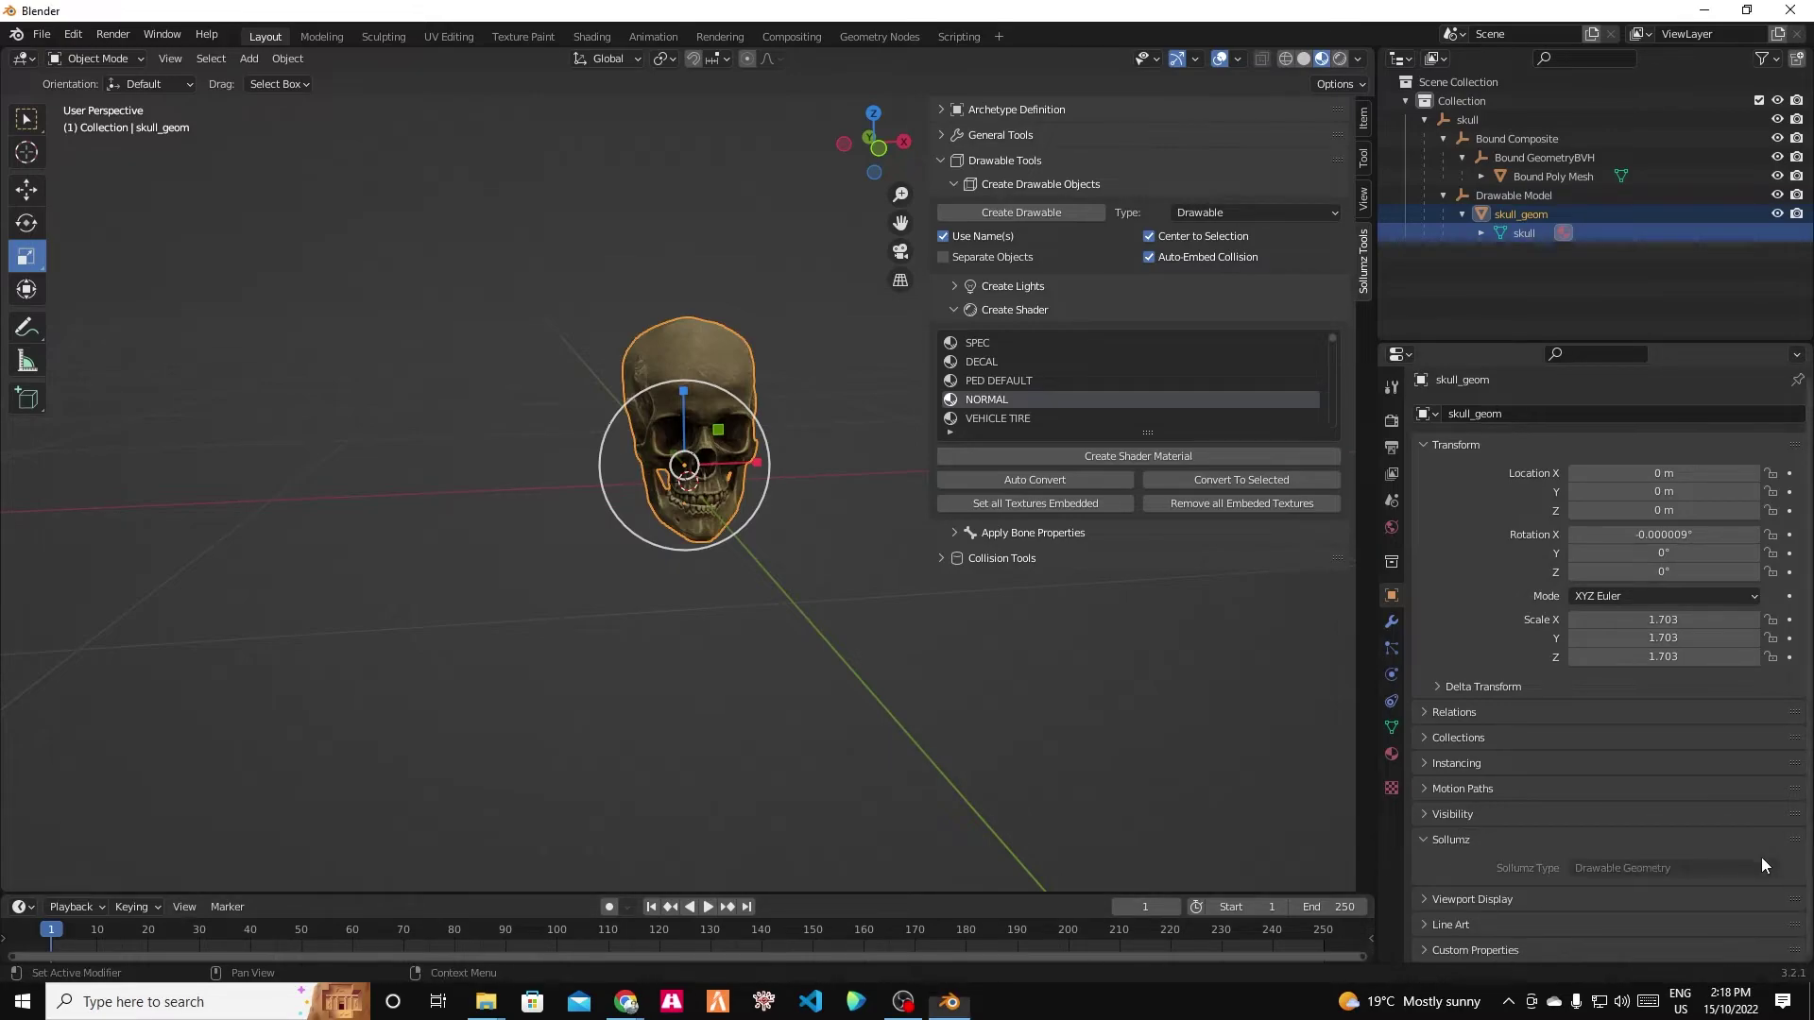
mouse_move(575, 451)
middle_down()
mouse_move(733, 507)
mouse_move(573, 417)
middle_up()
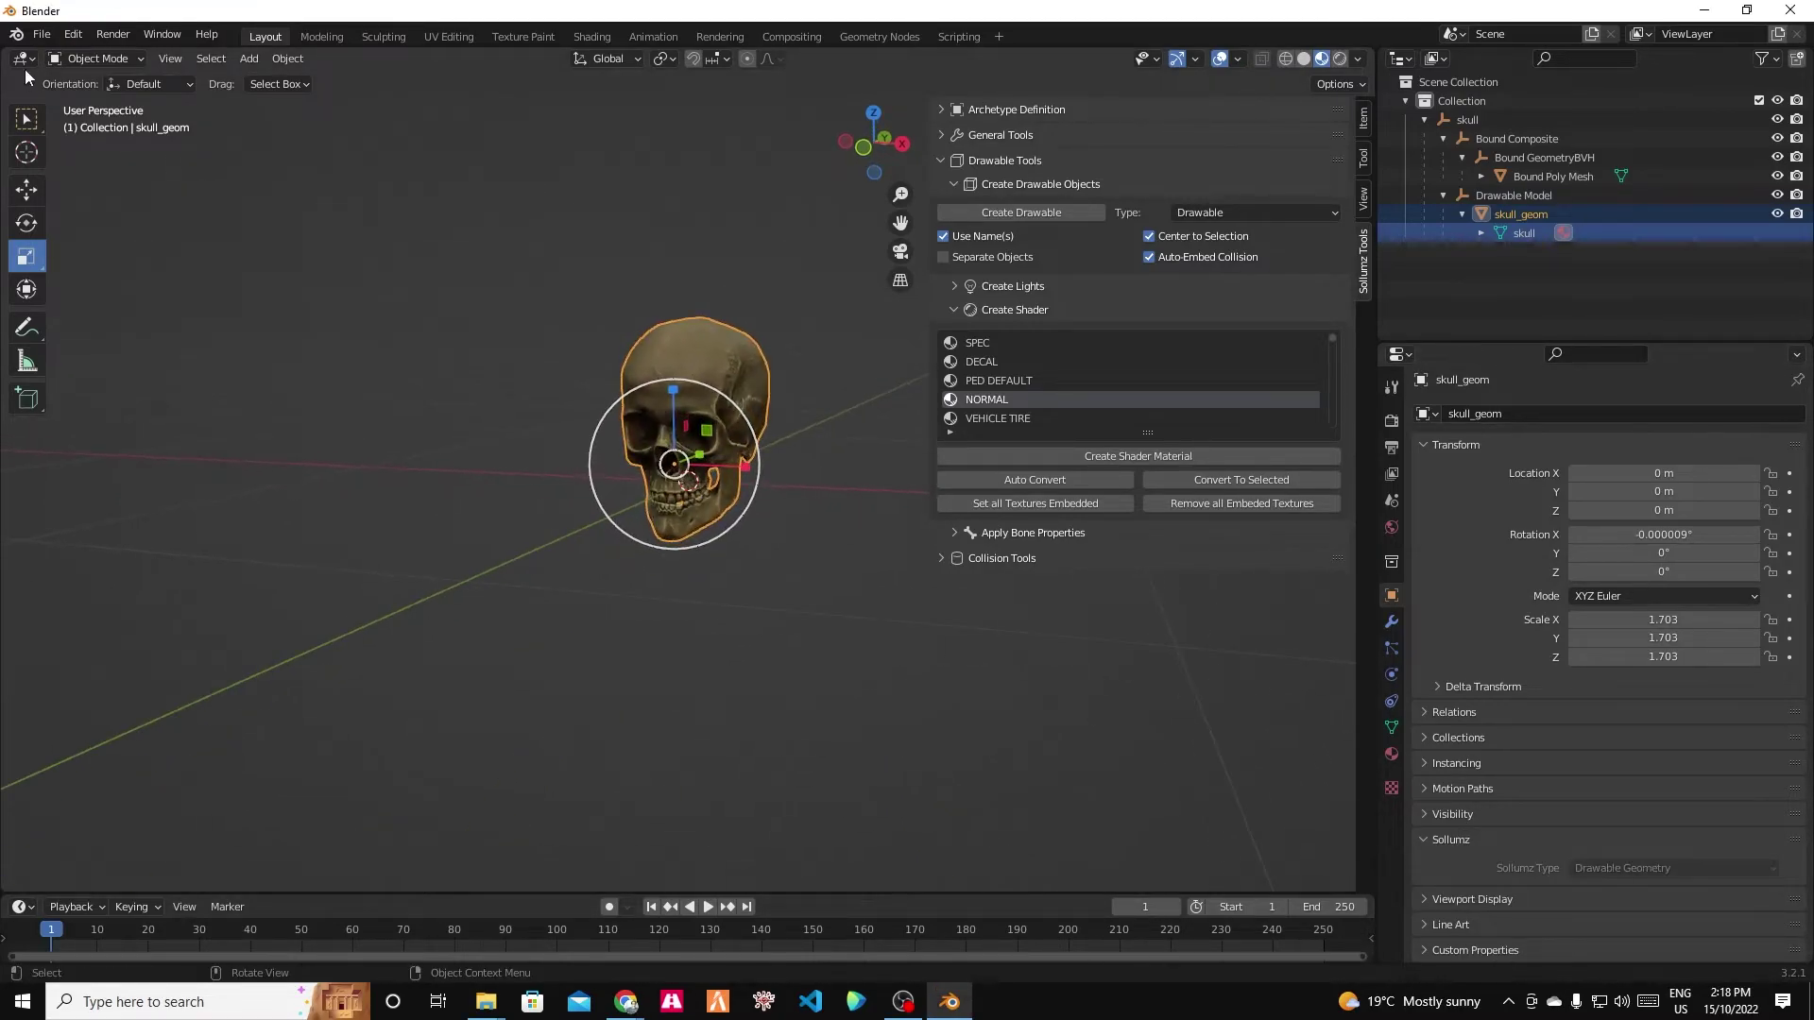
Start a Codewalker XML export and browse to the Desktop\video folder.
click(42, 36)
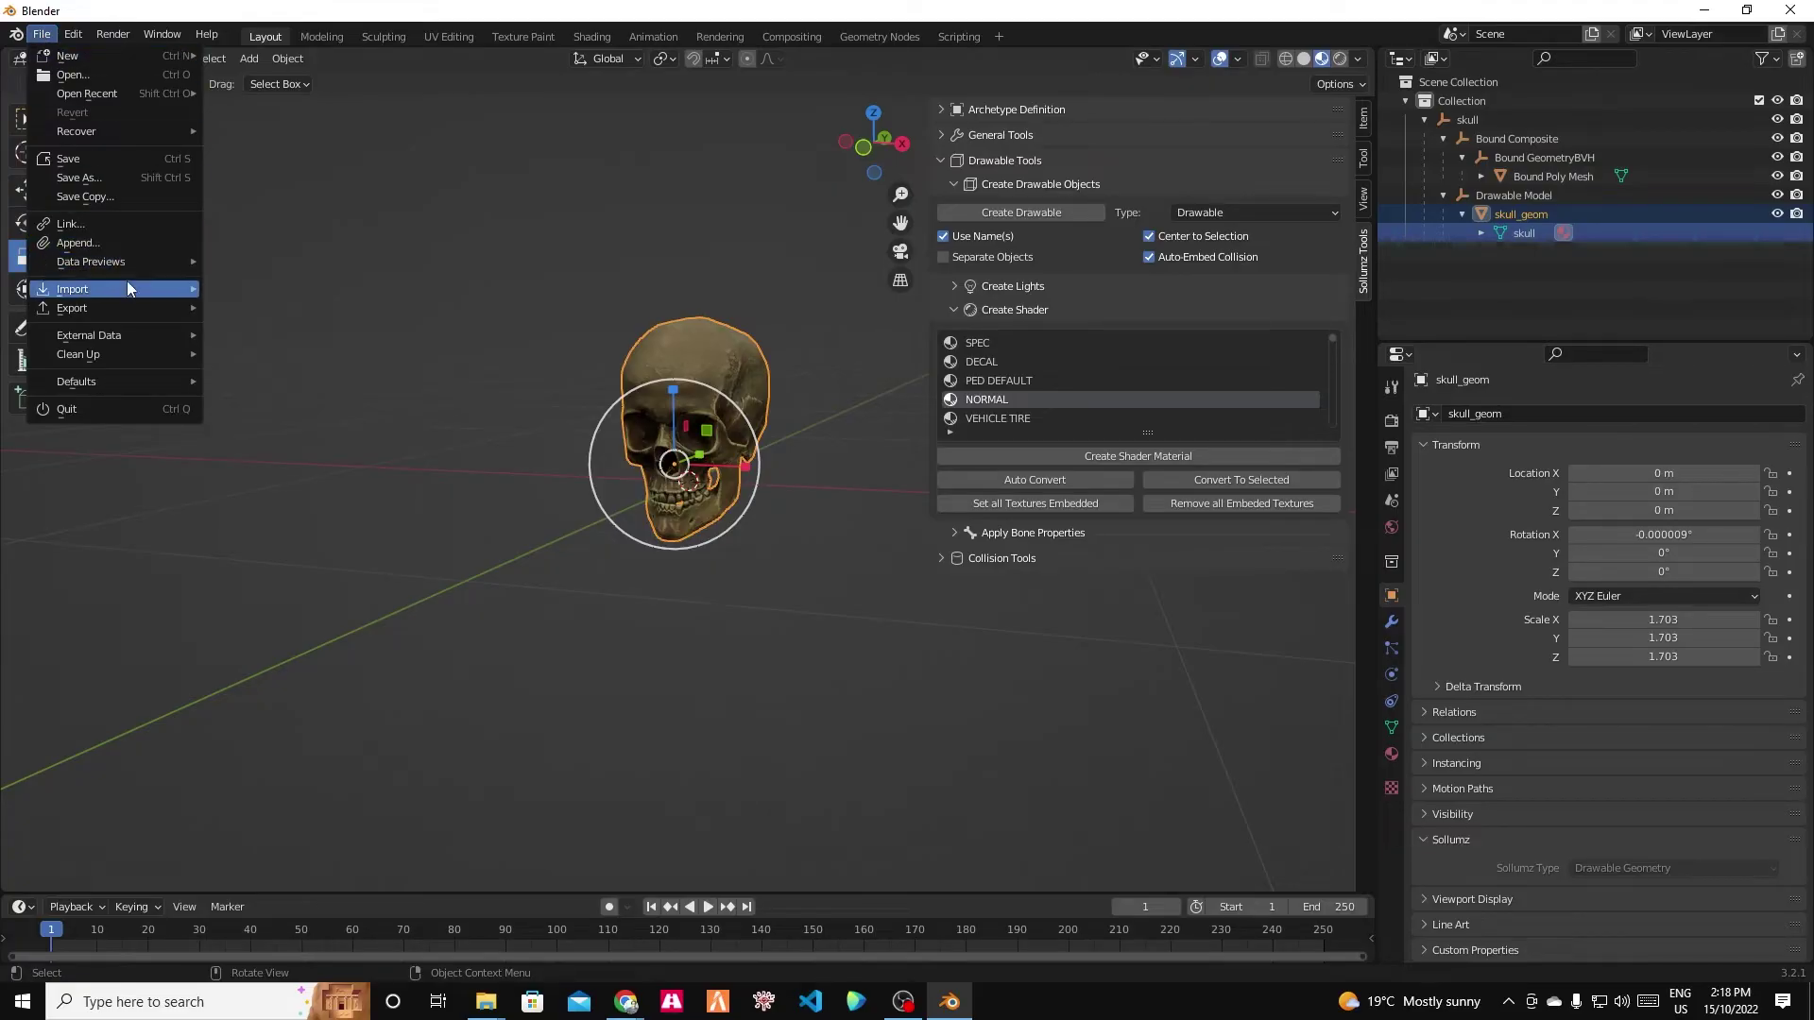
mouse_move(127, 312)
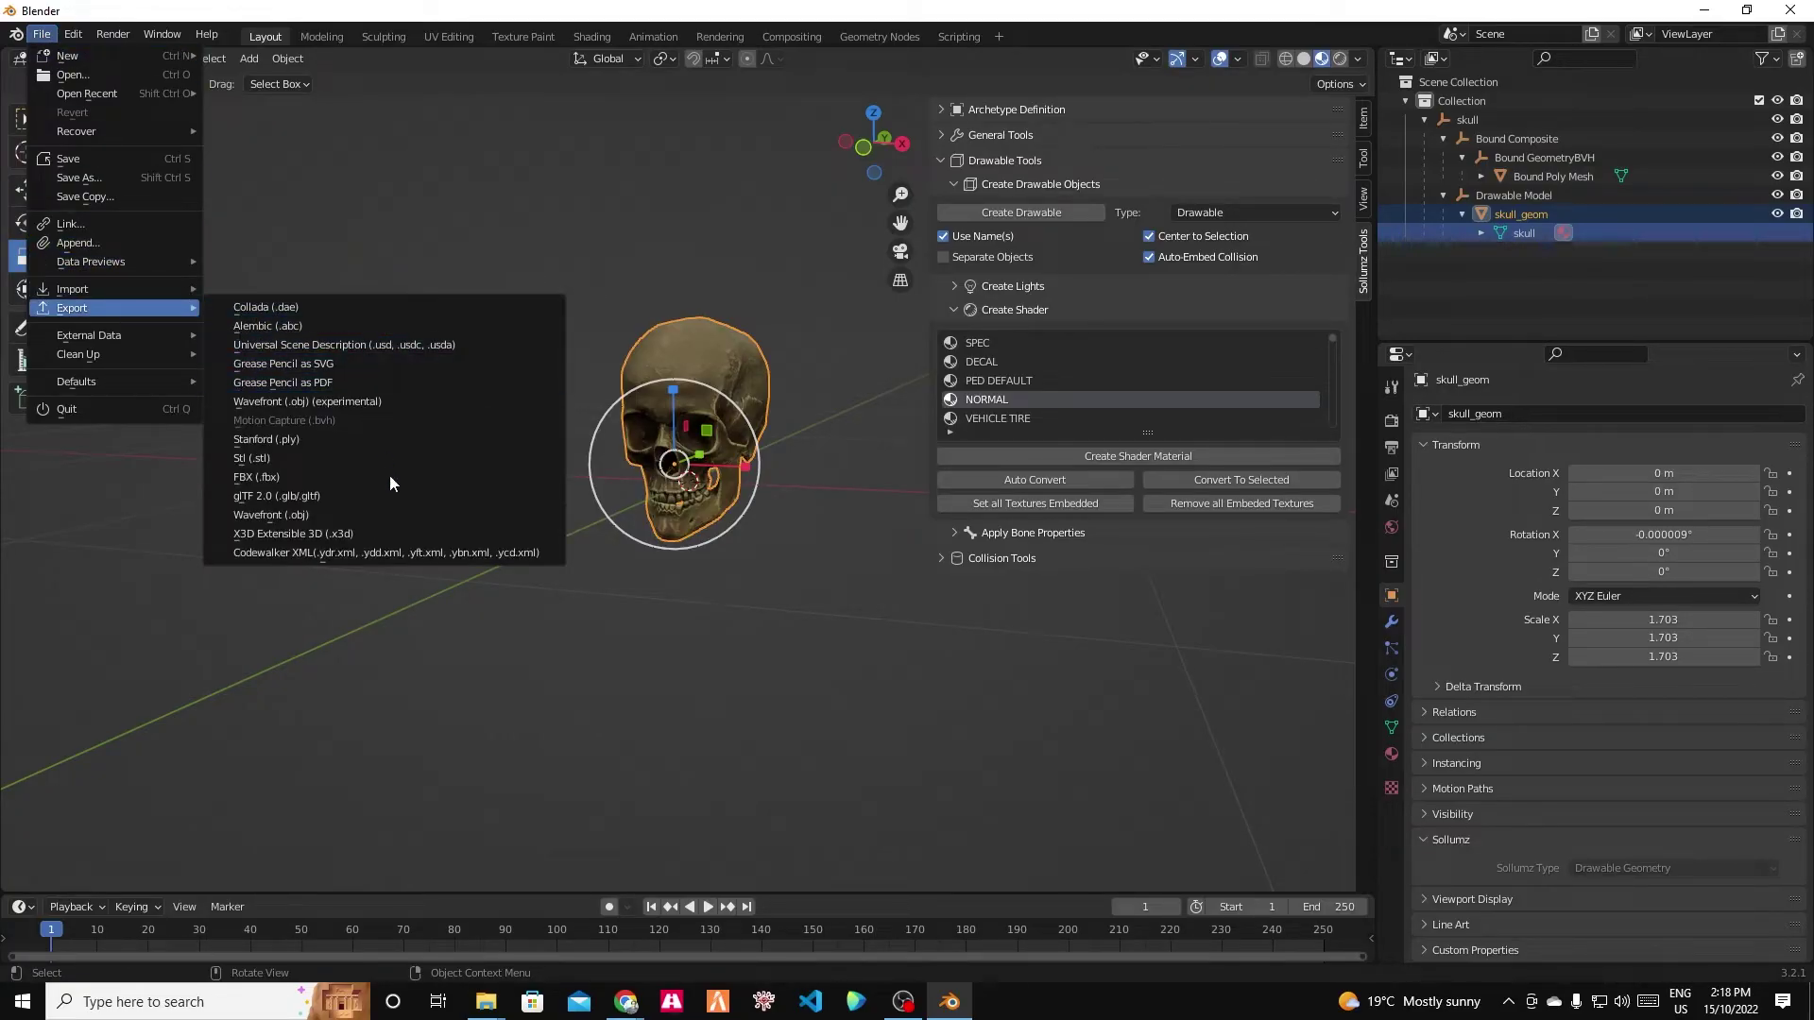
click(399, 552)
click(484, 383)
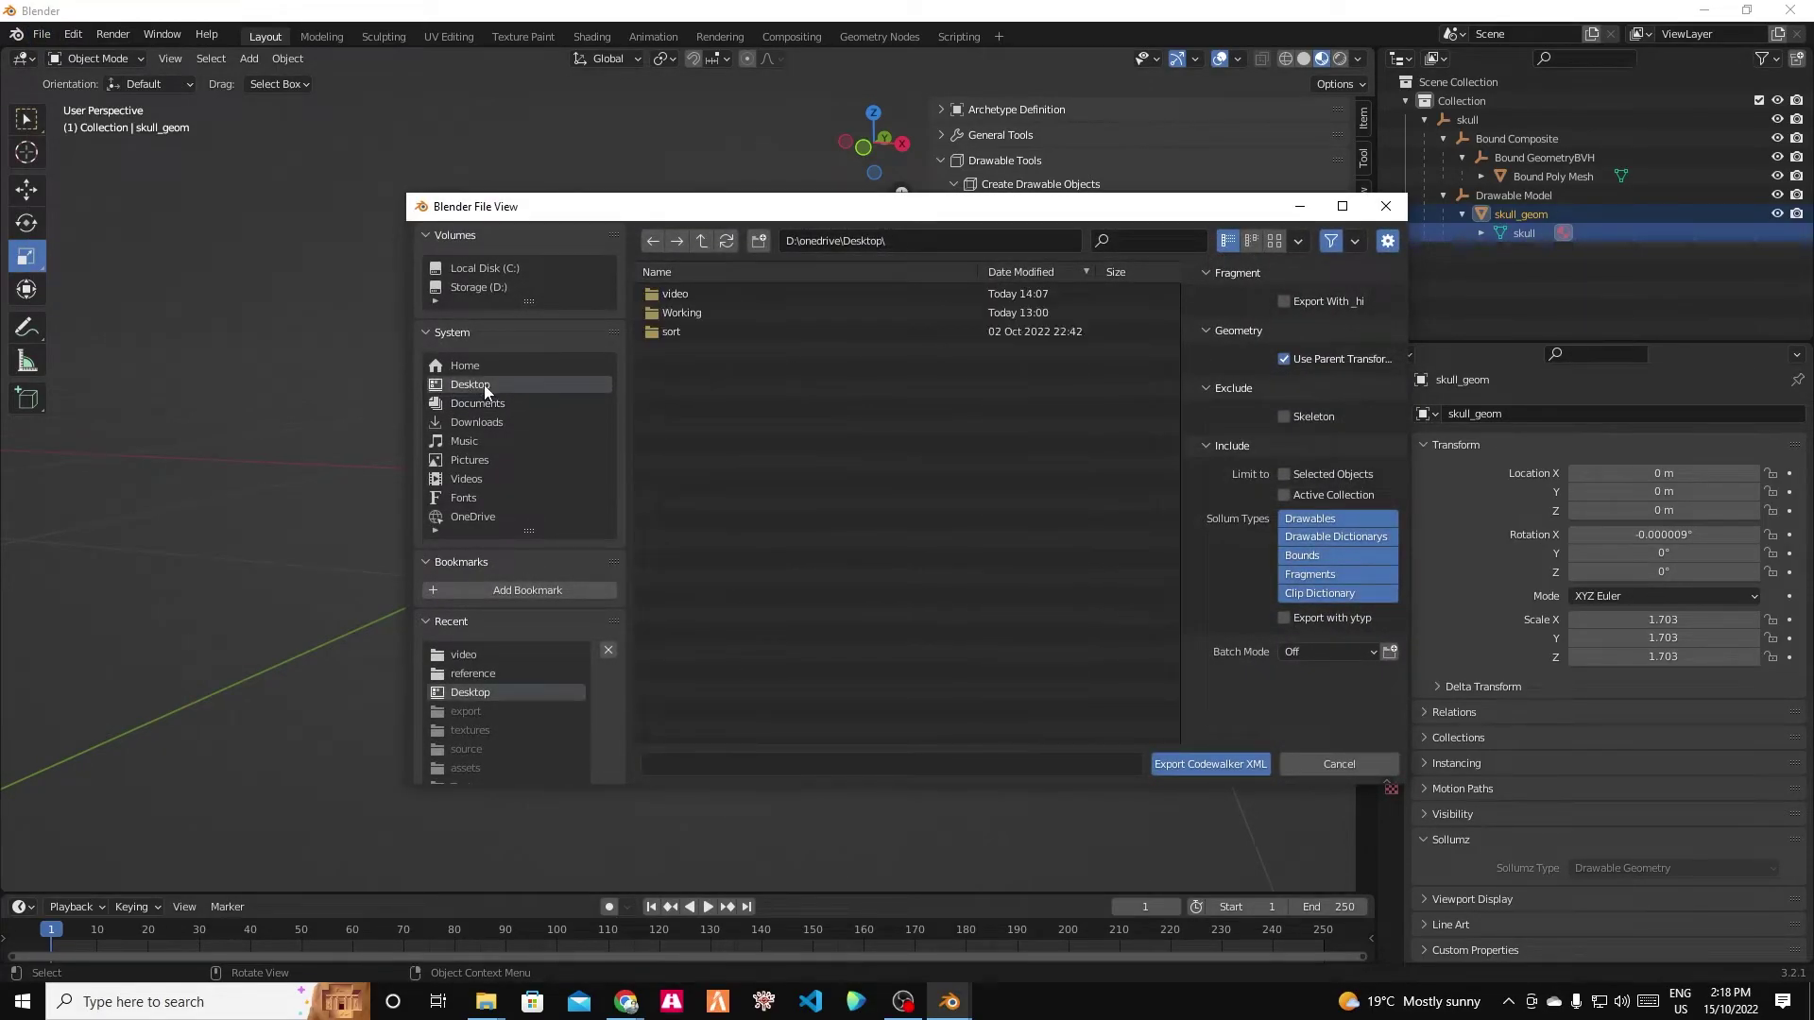
double_click(679, 293)
Create an 'export' folder inside video and export the skull into it.
right_click(695, 395)
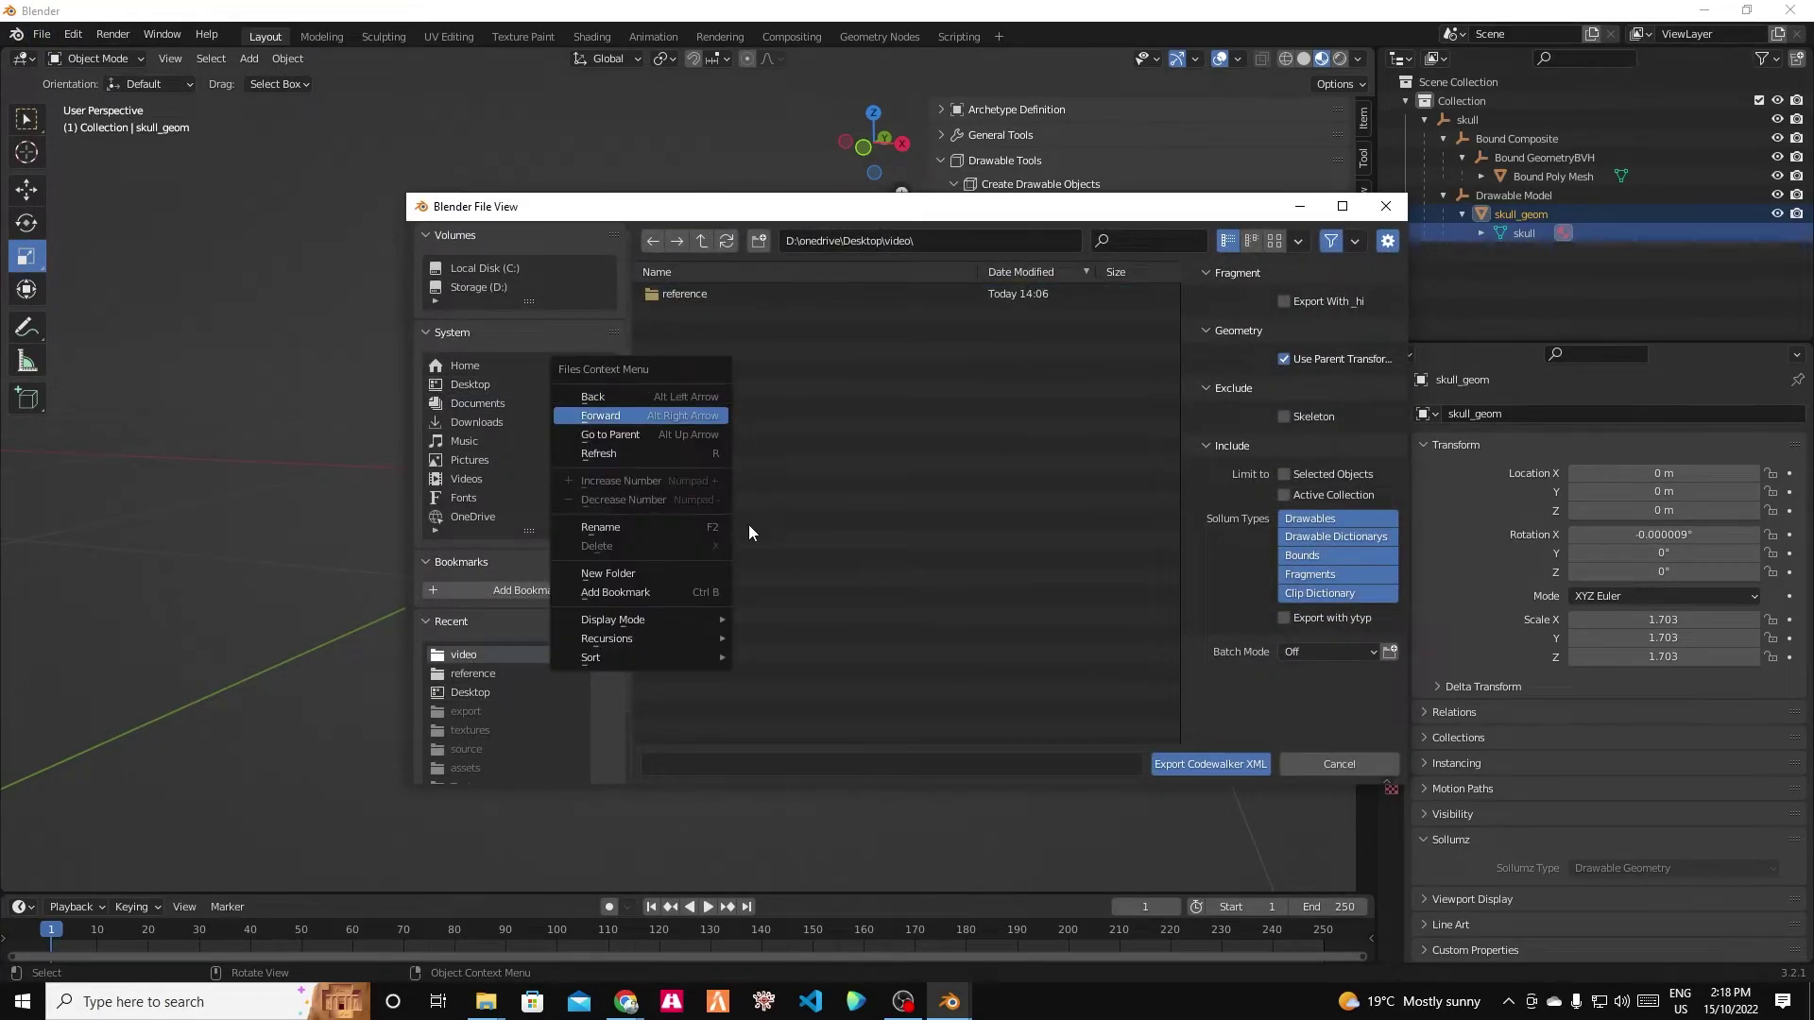
click(688, 574)
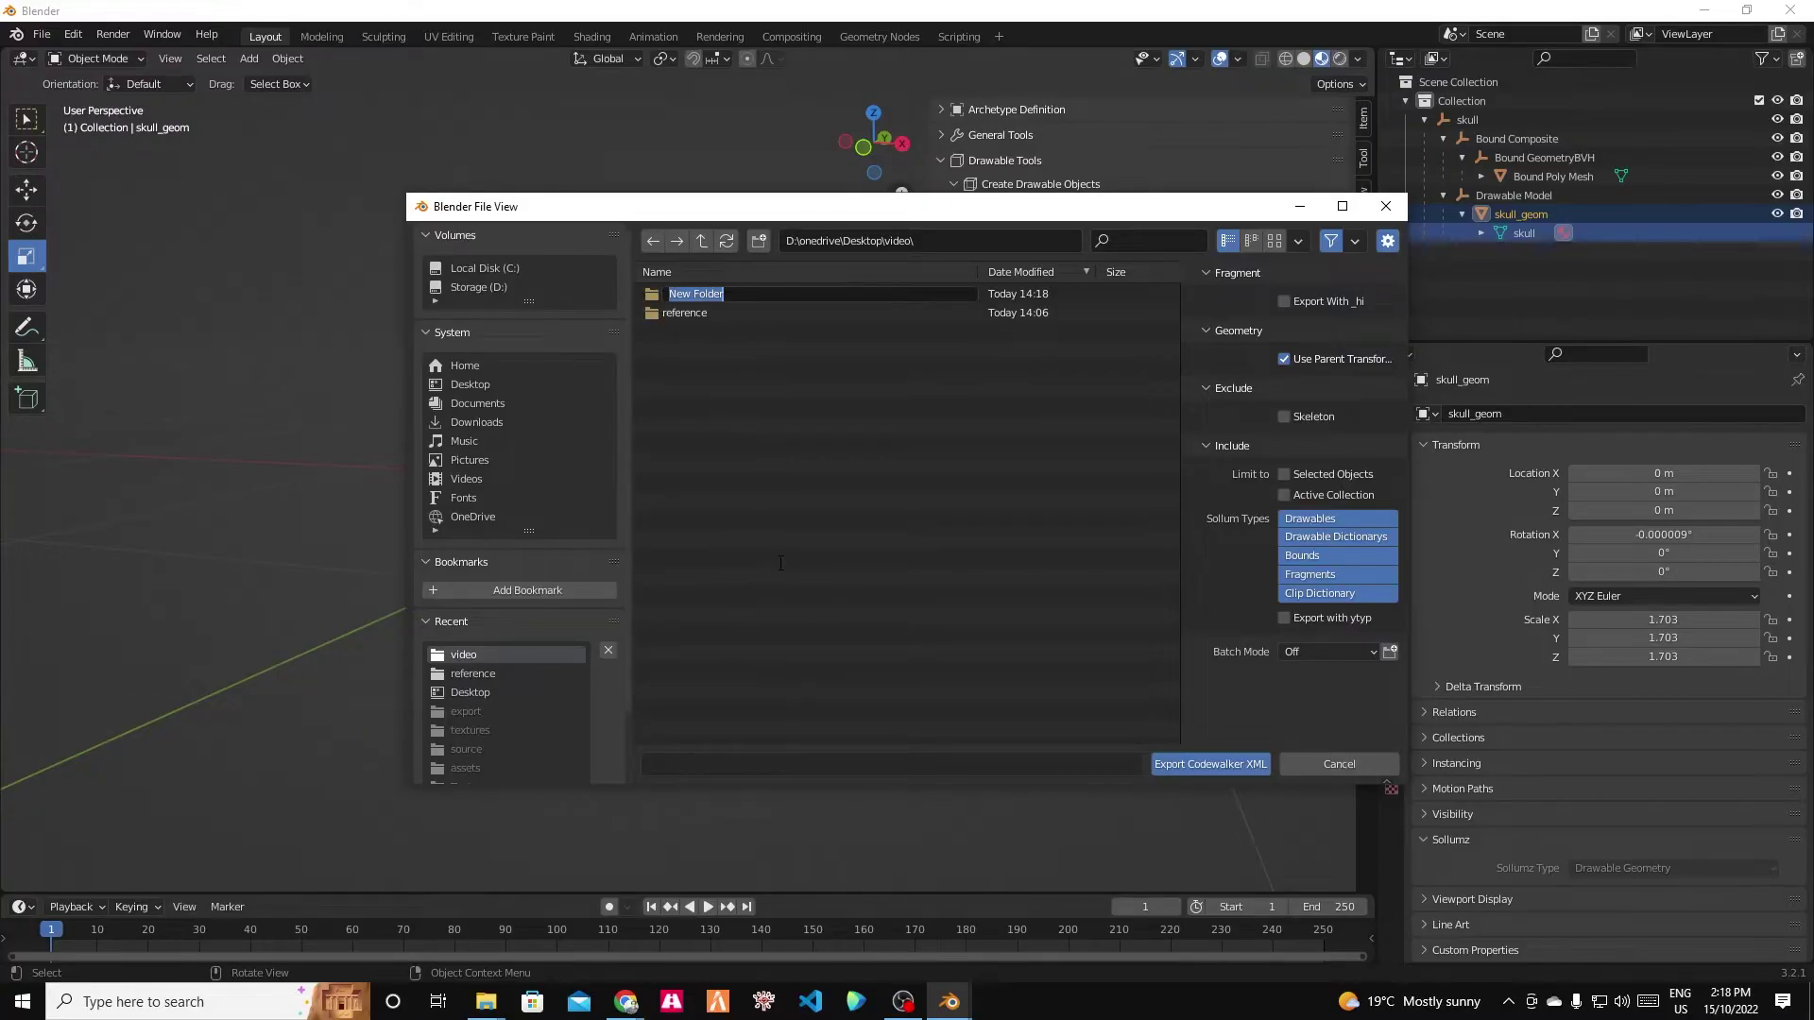
text(export)
key(Return)
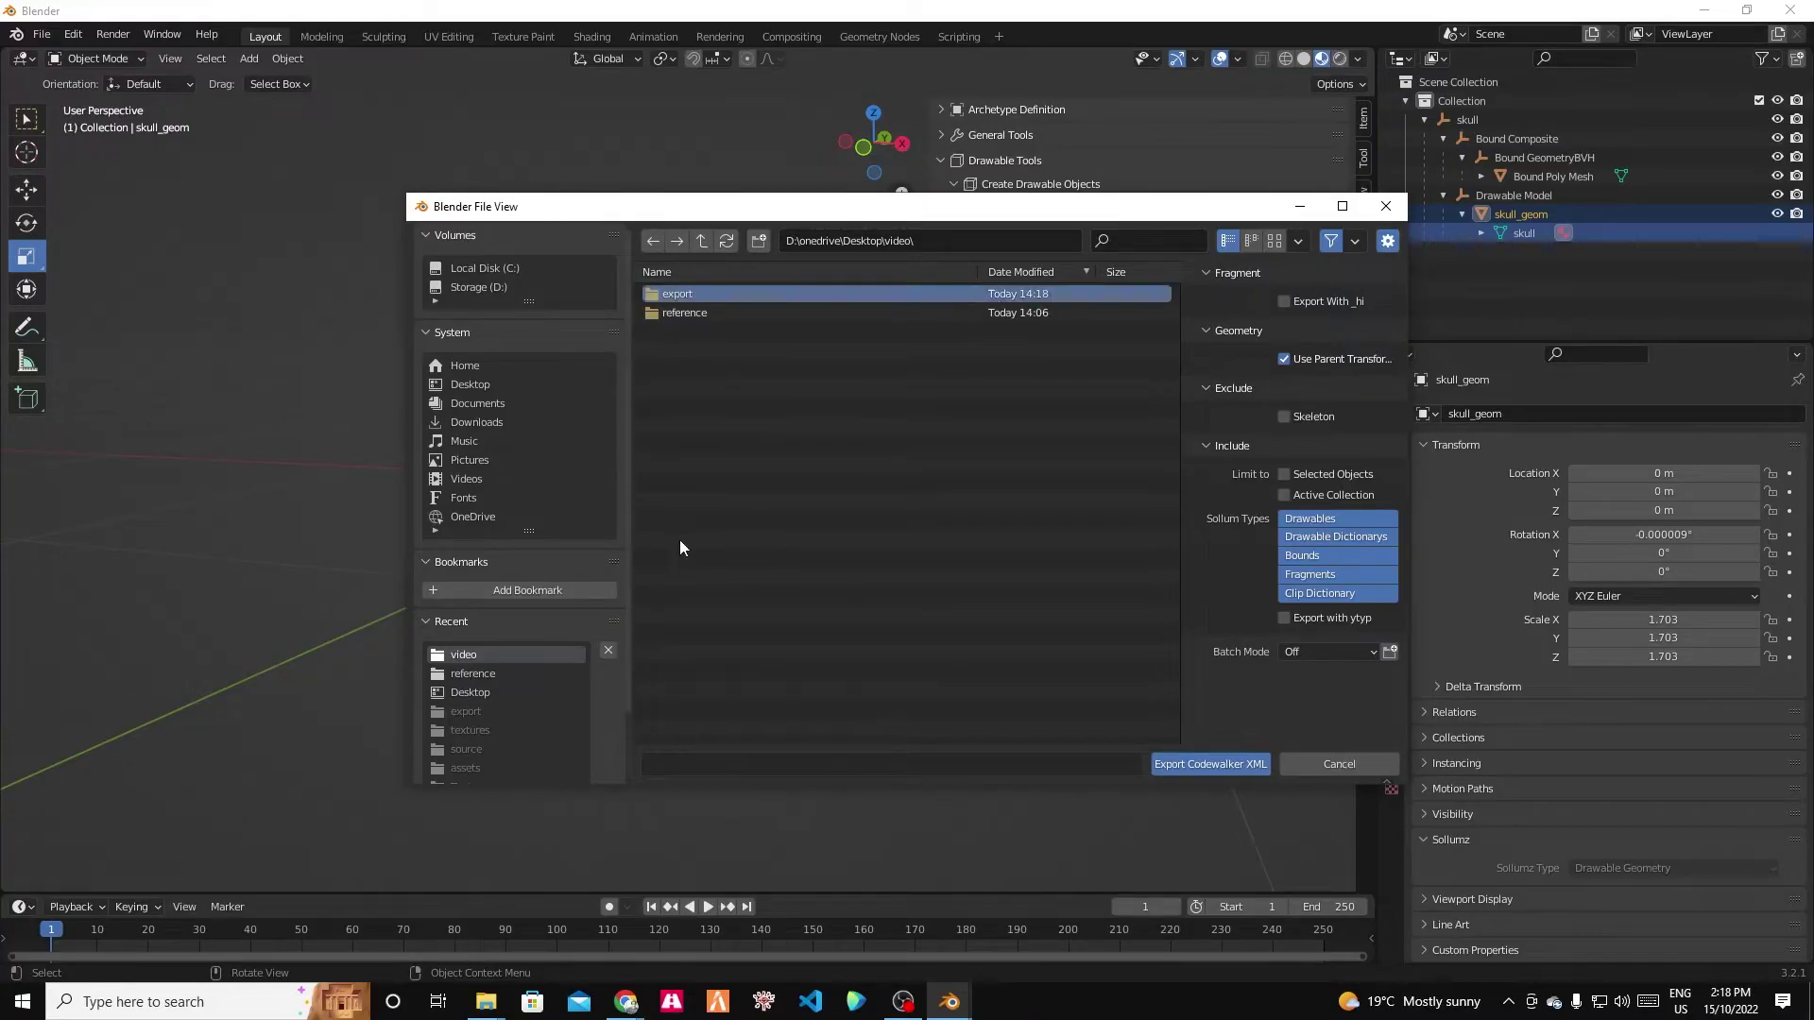
double_click(898, 292)
click(1215, 762)
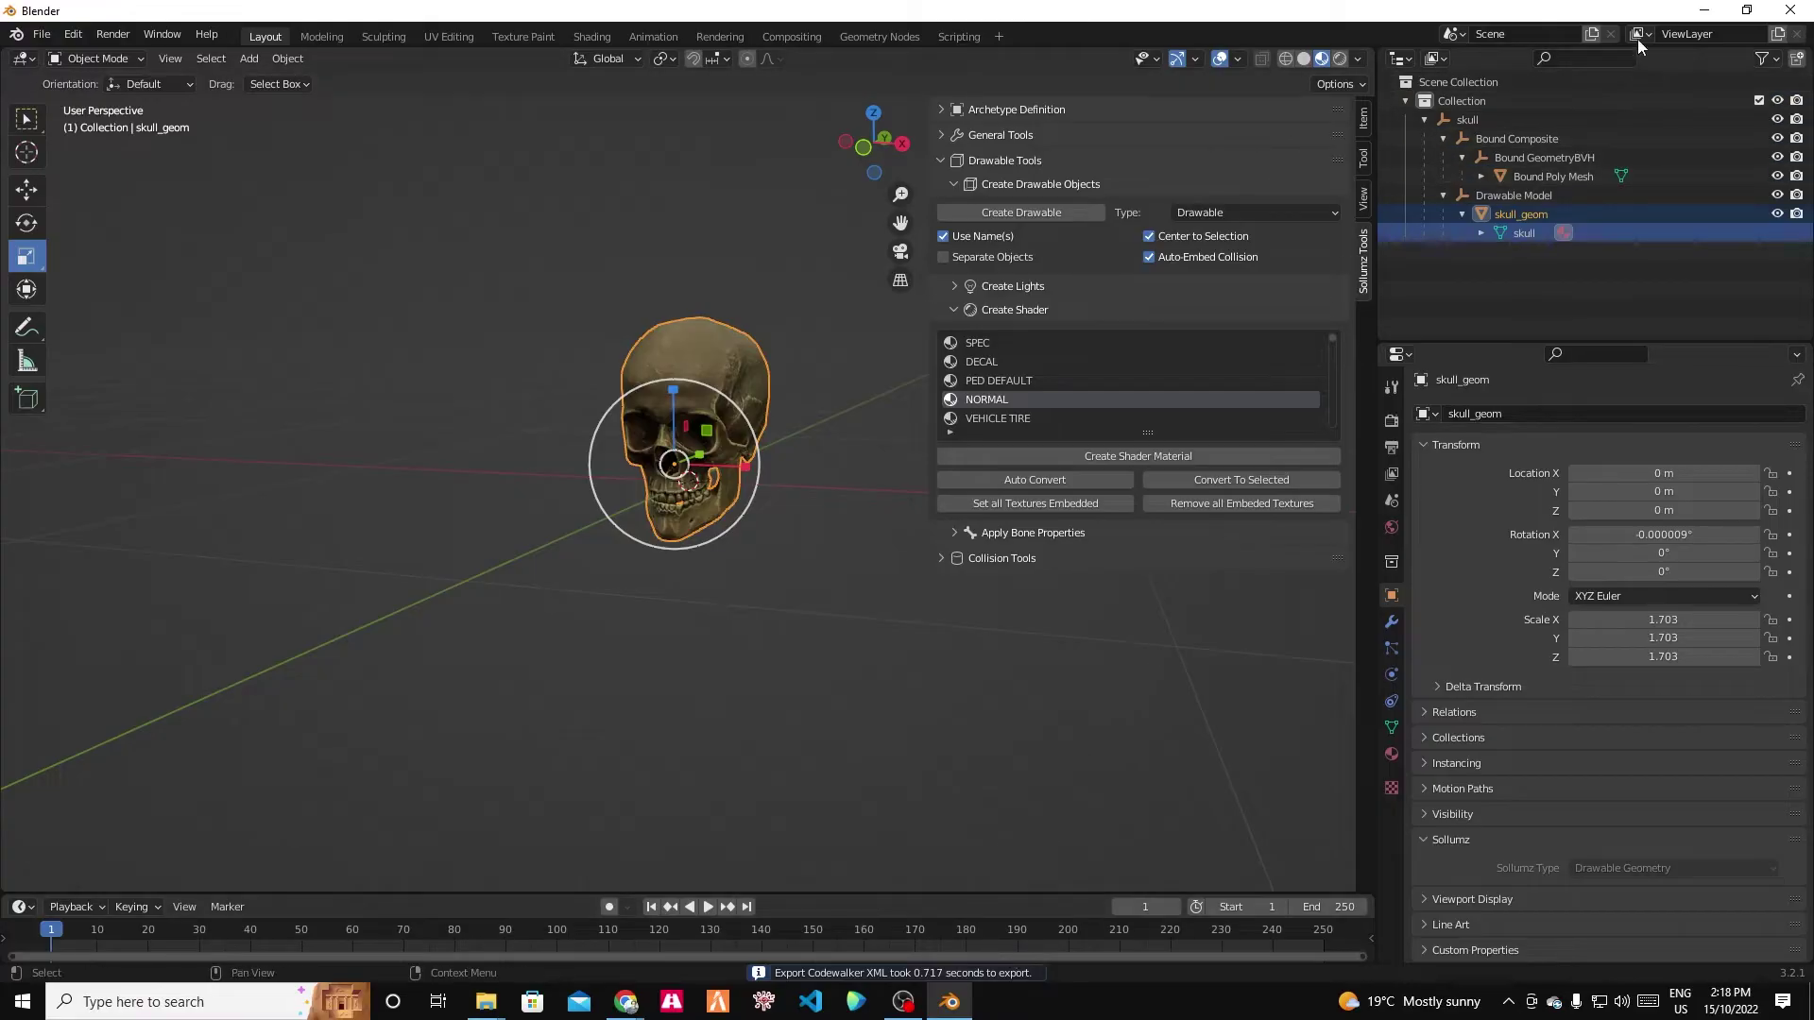
Minimize Blender and open the export folder to see skull.ydr.xml and the skull folder.
click(1703, 11)
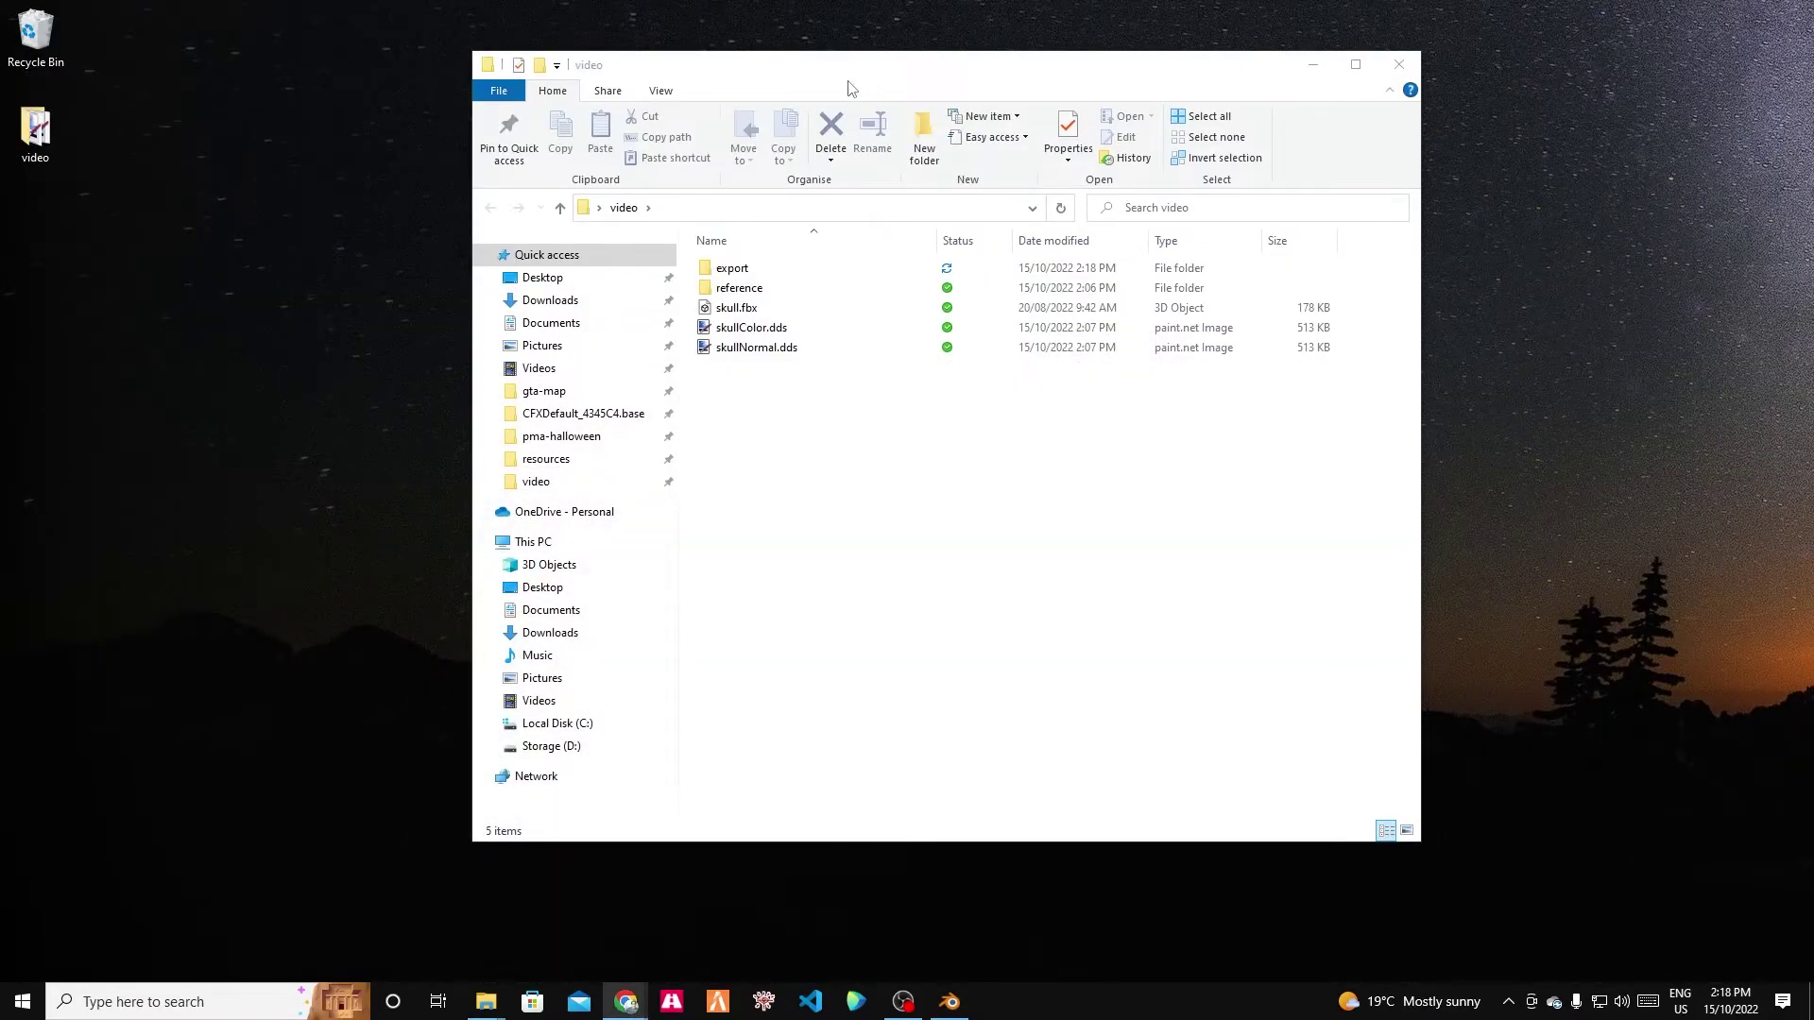
double_click(735, 269)
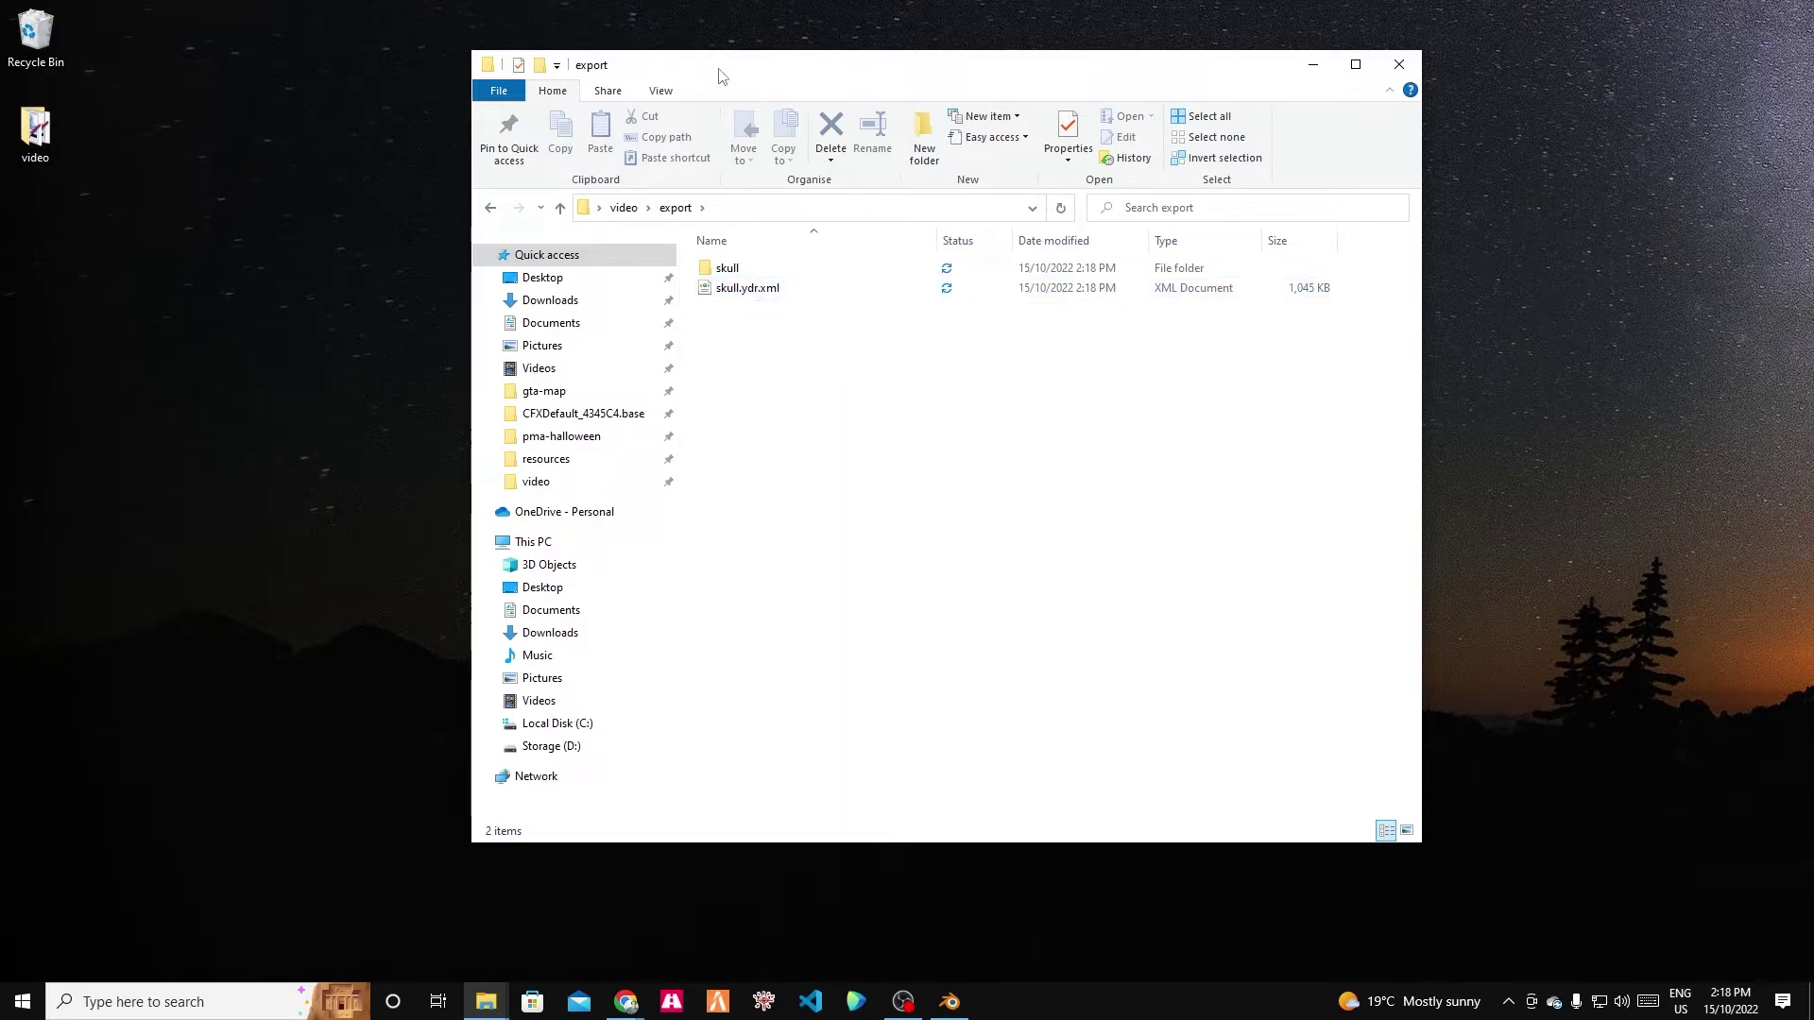
drag(723, 75, 984, 72)
Launch CodeWalker's RPF Explorer from its taskbar icon.
click(762, 1006)
right_click(763, 1009)
click(738, 831)
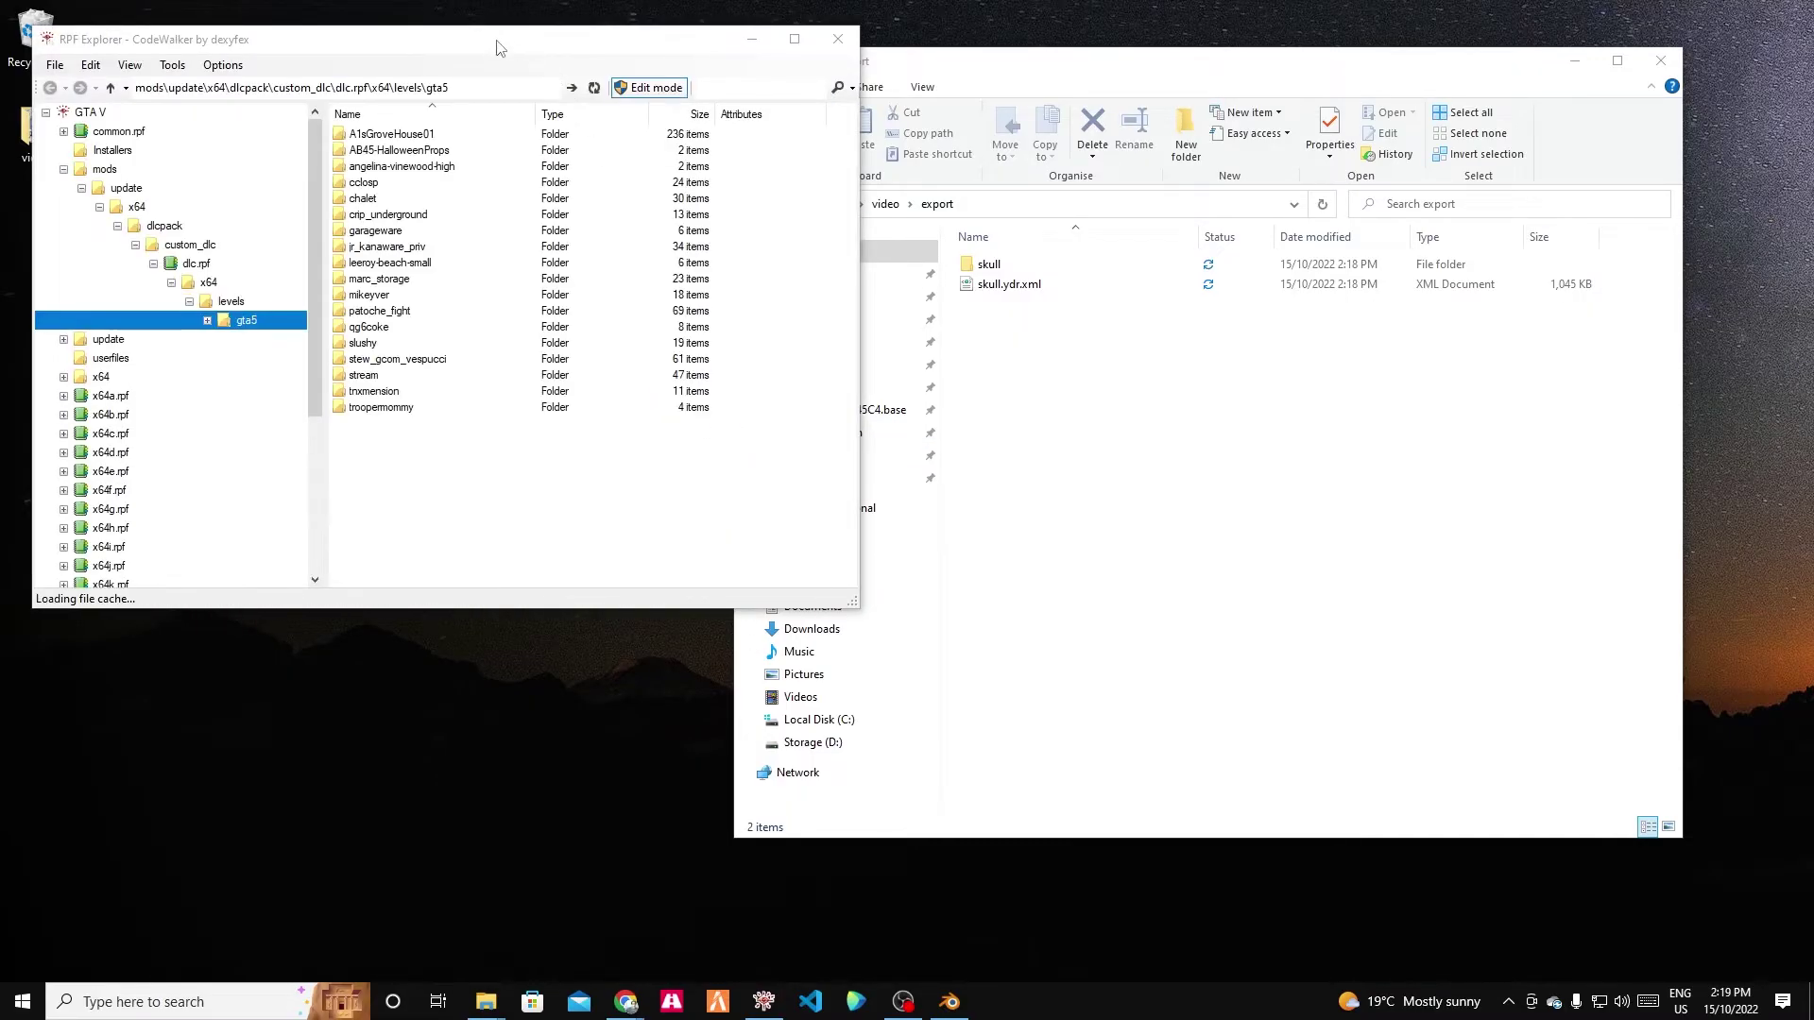
Open the Desktop's video folder in RPF Explorer.
drag(499, 47, 532, 291)
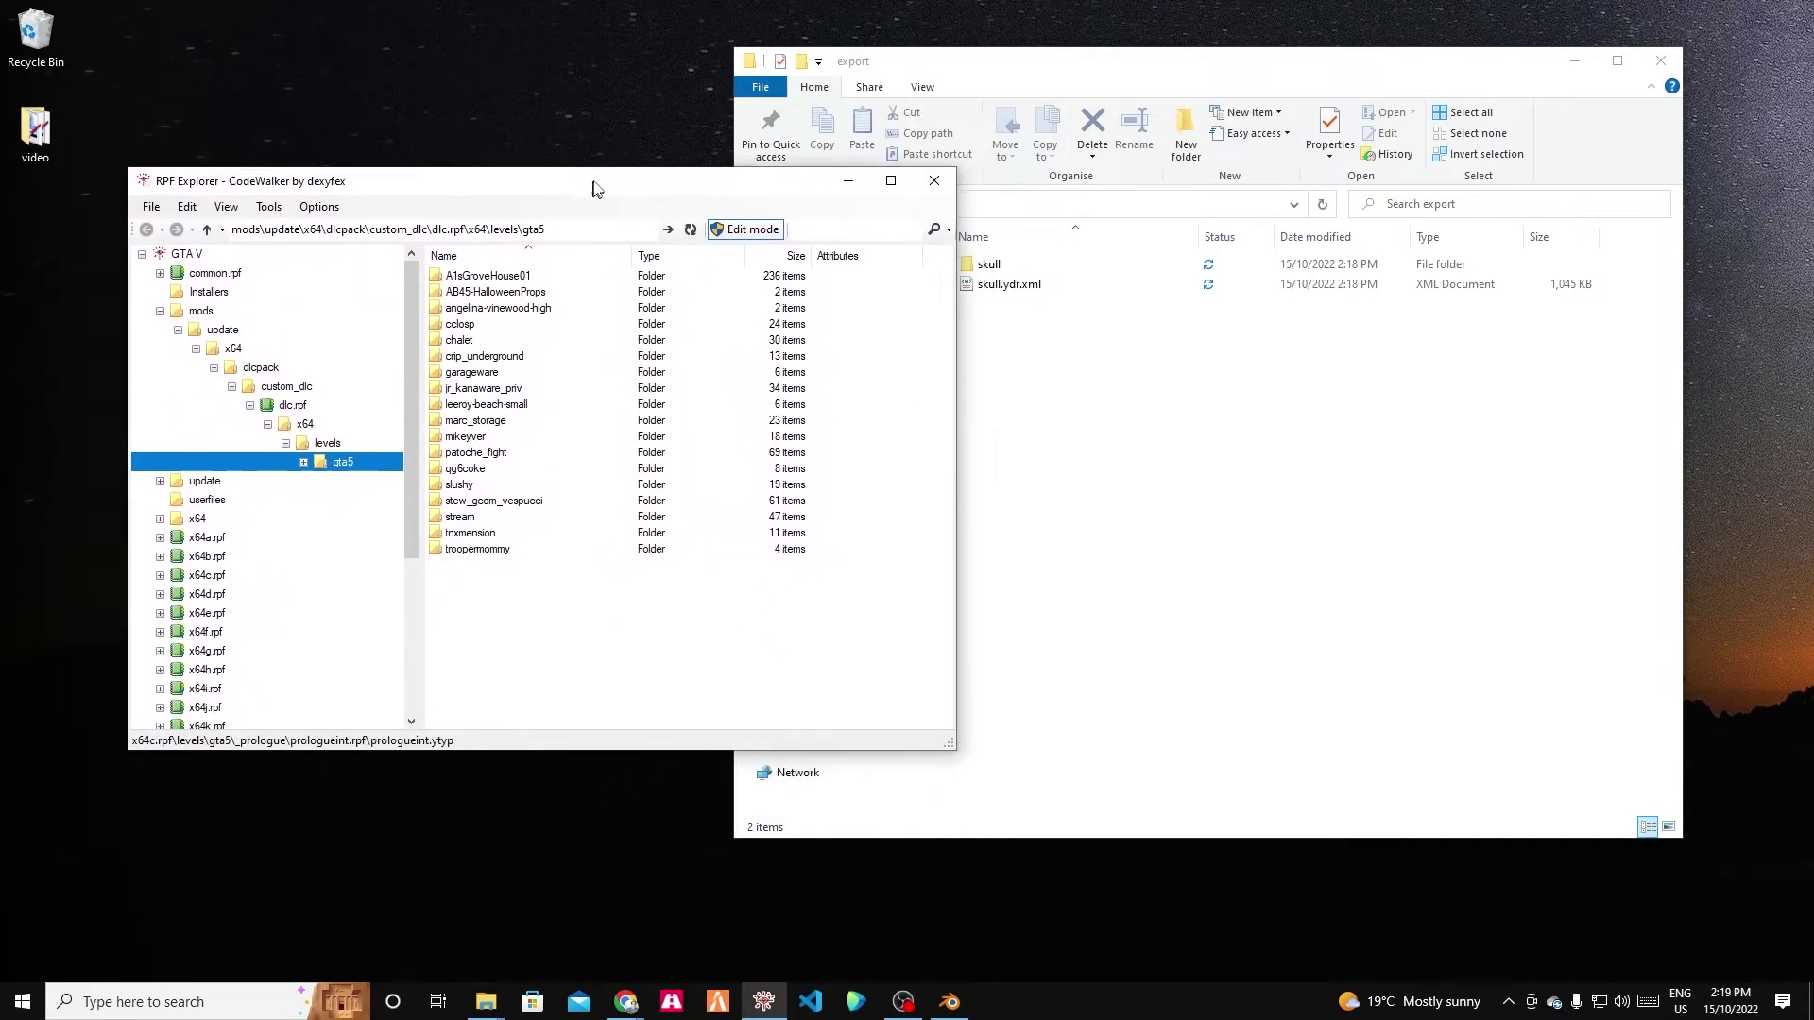
drag(595, 186, 602, 155)
drag(418, 403, 428, 526)
click(160, 174)
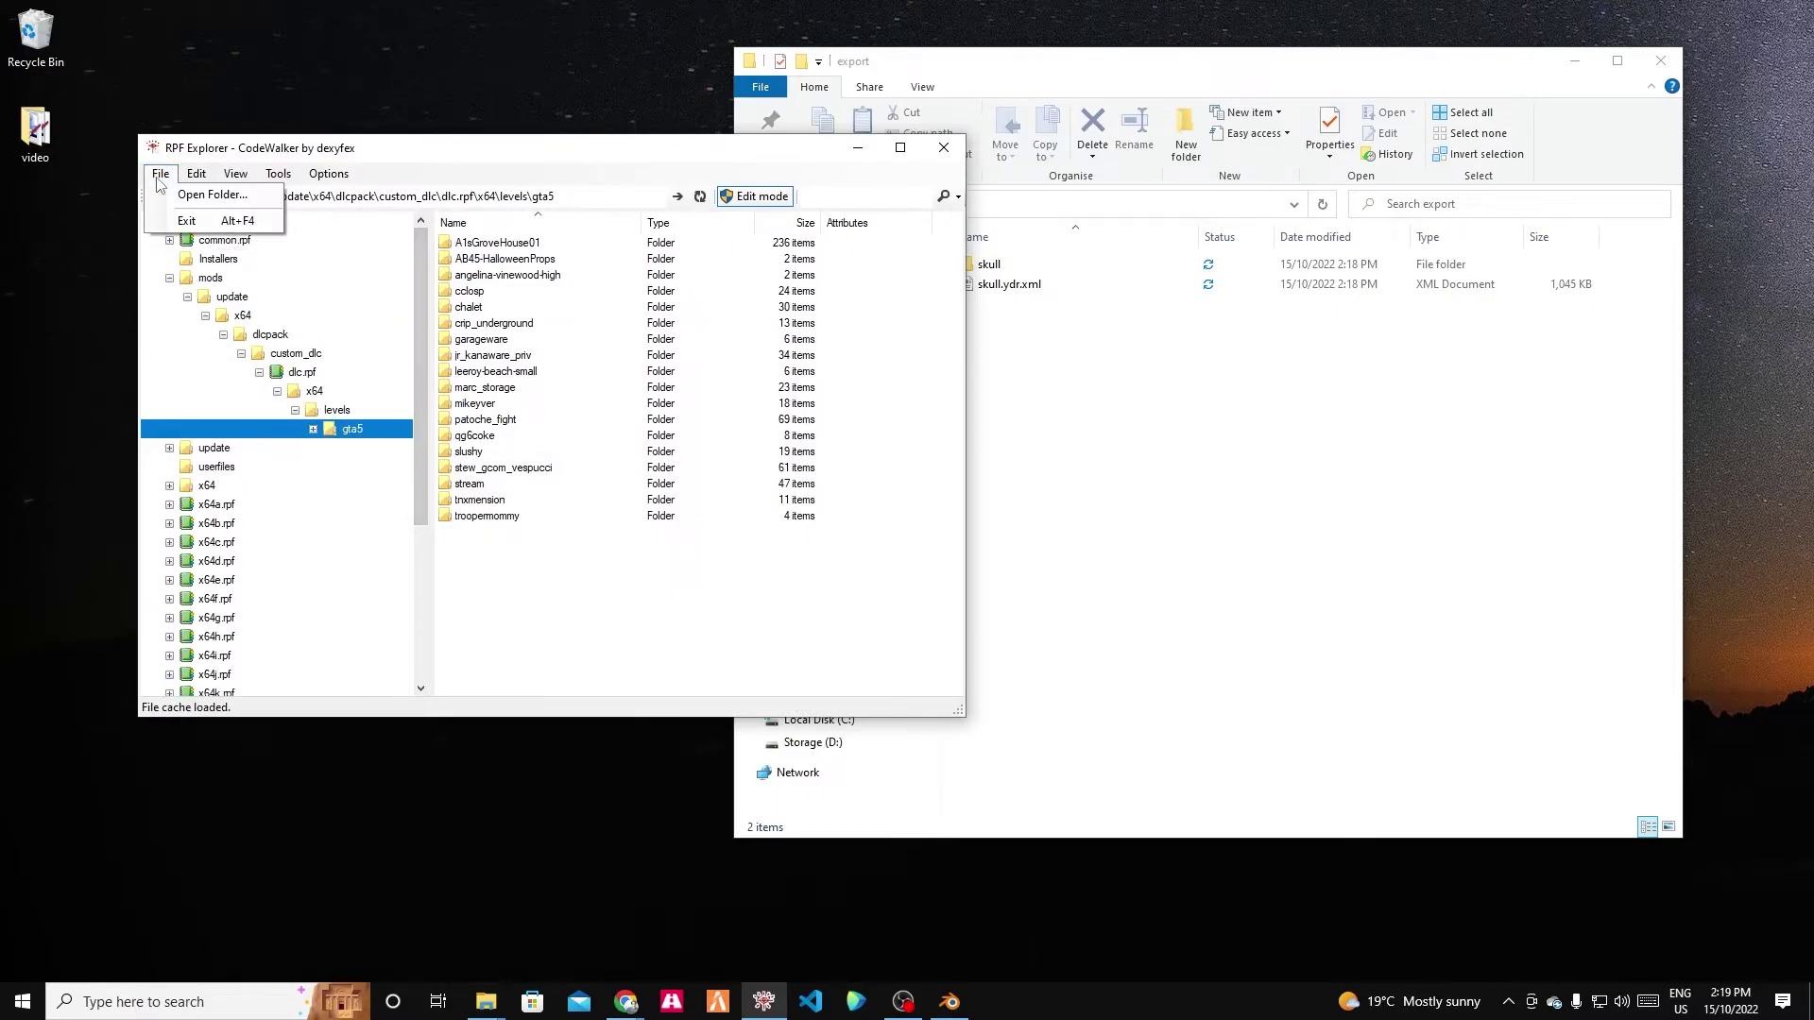
click(212, 195)
drag(288, 199, 446, 124)
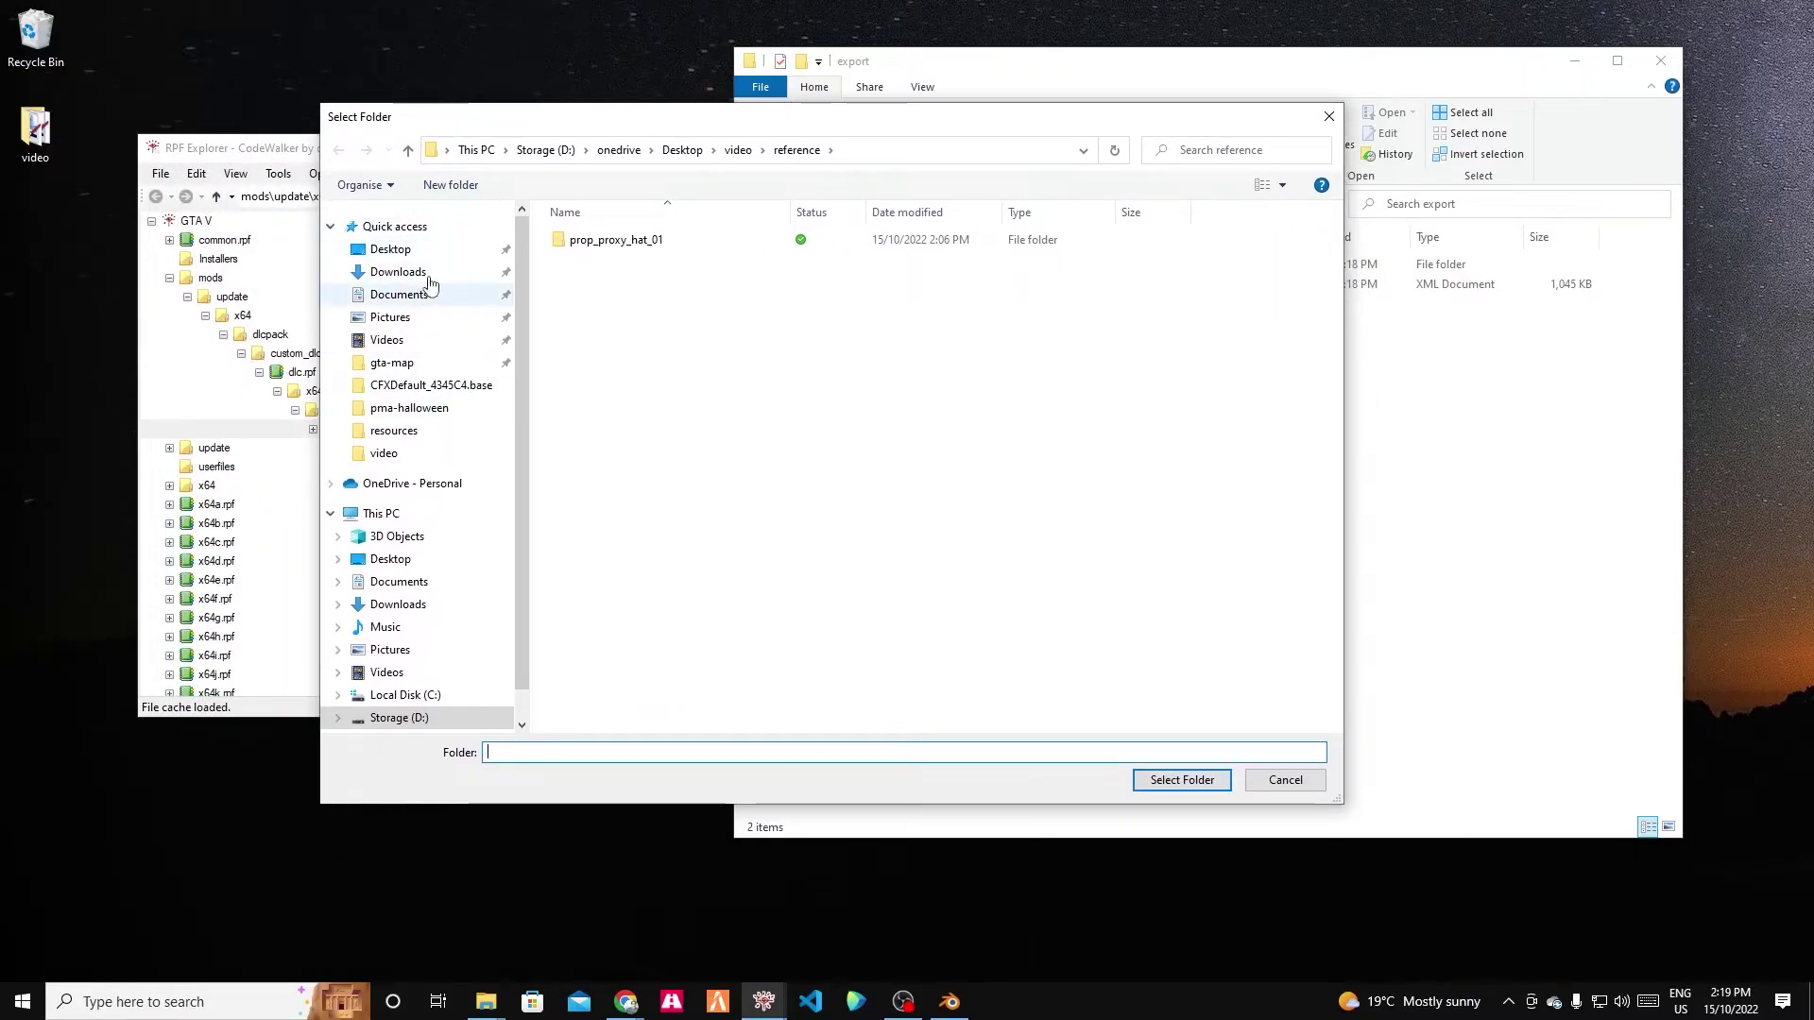
click(453, 248)
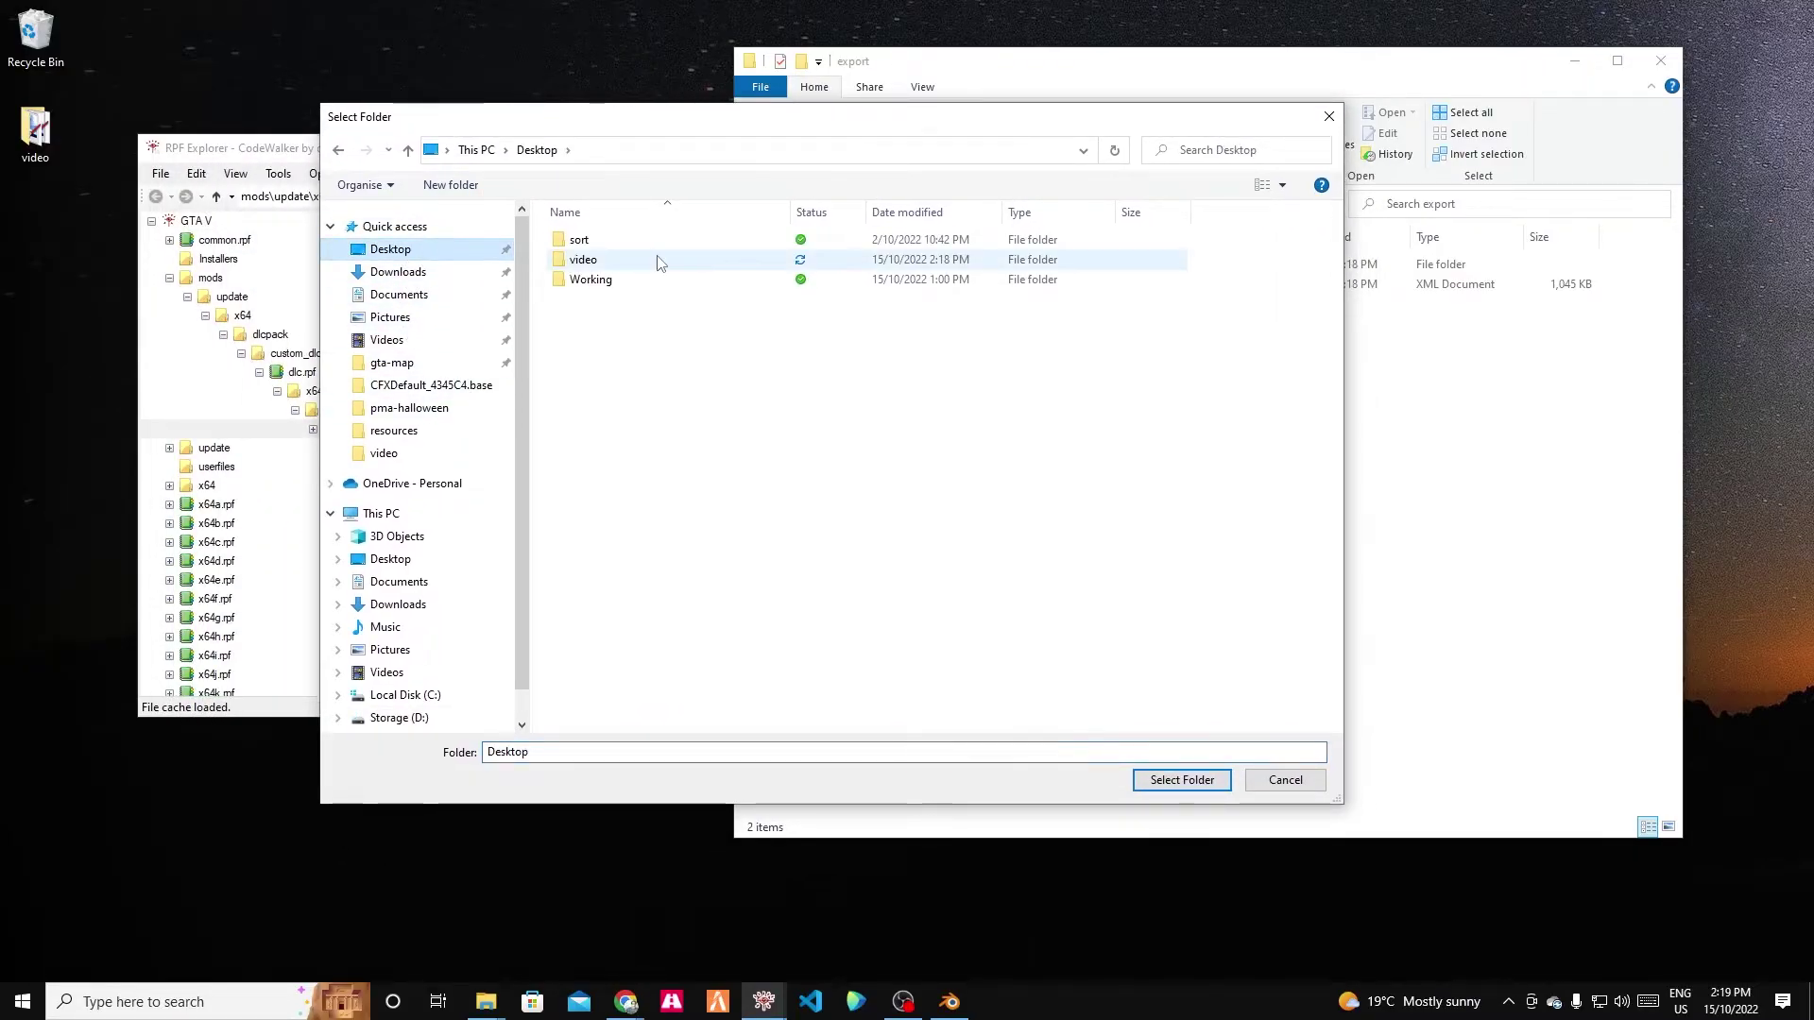
double_click(583, 259)
click(1181, 780)
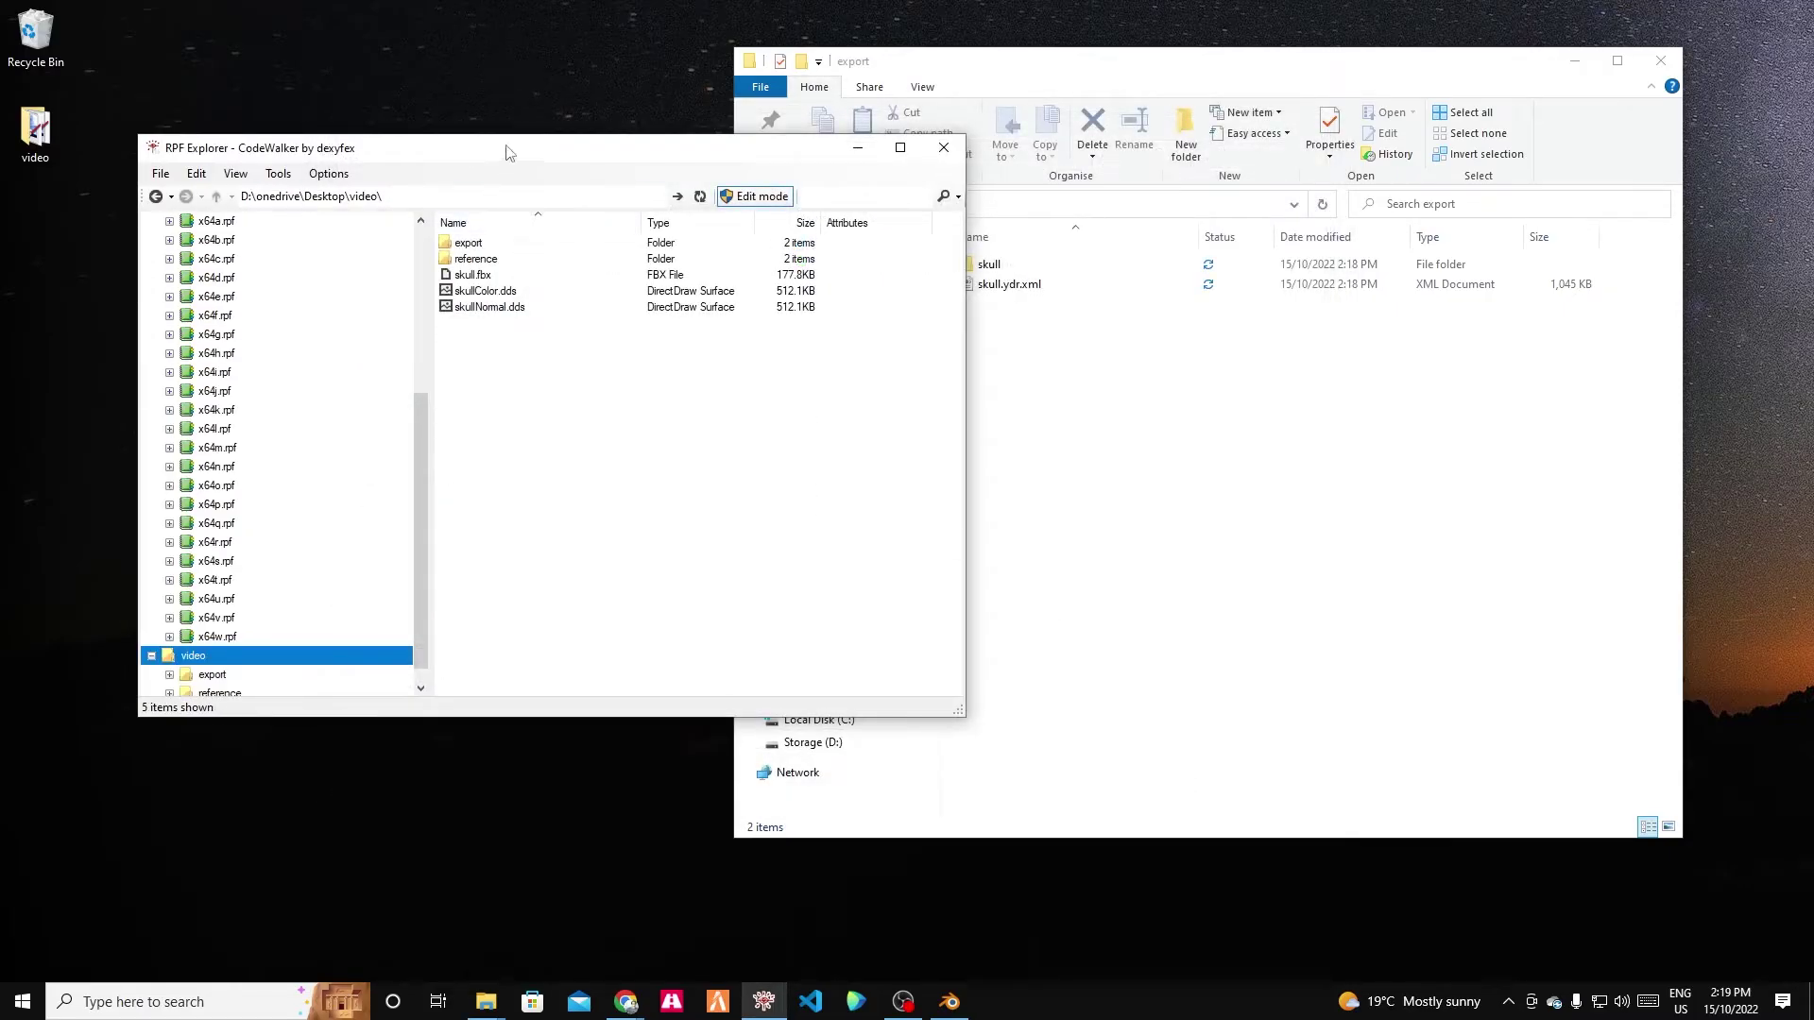
Import skull.ydr.xml into the video folder, producing the 855.5 KB skull.ydr drawable.
mouse_move(558, 149)
mouse_down()
mouse_move(595, 212)
mouse_move(576, 176)
mouse_up()
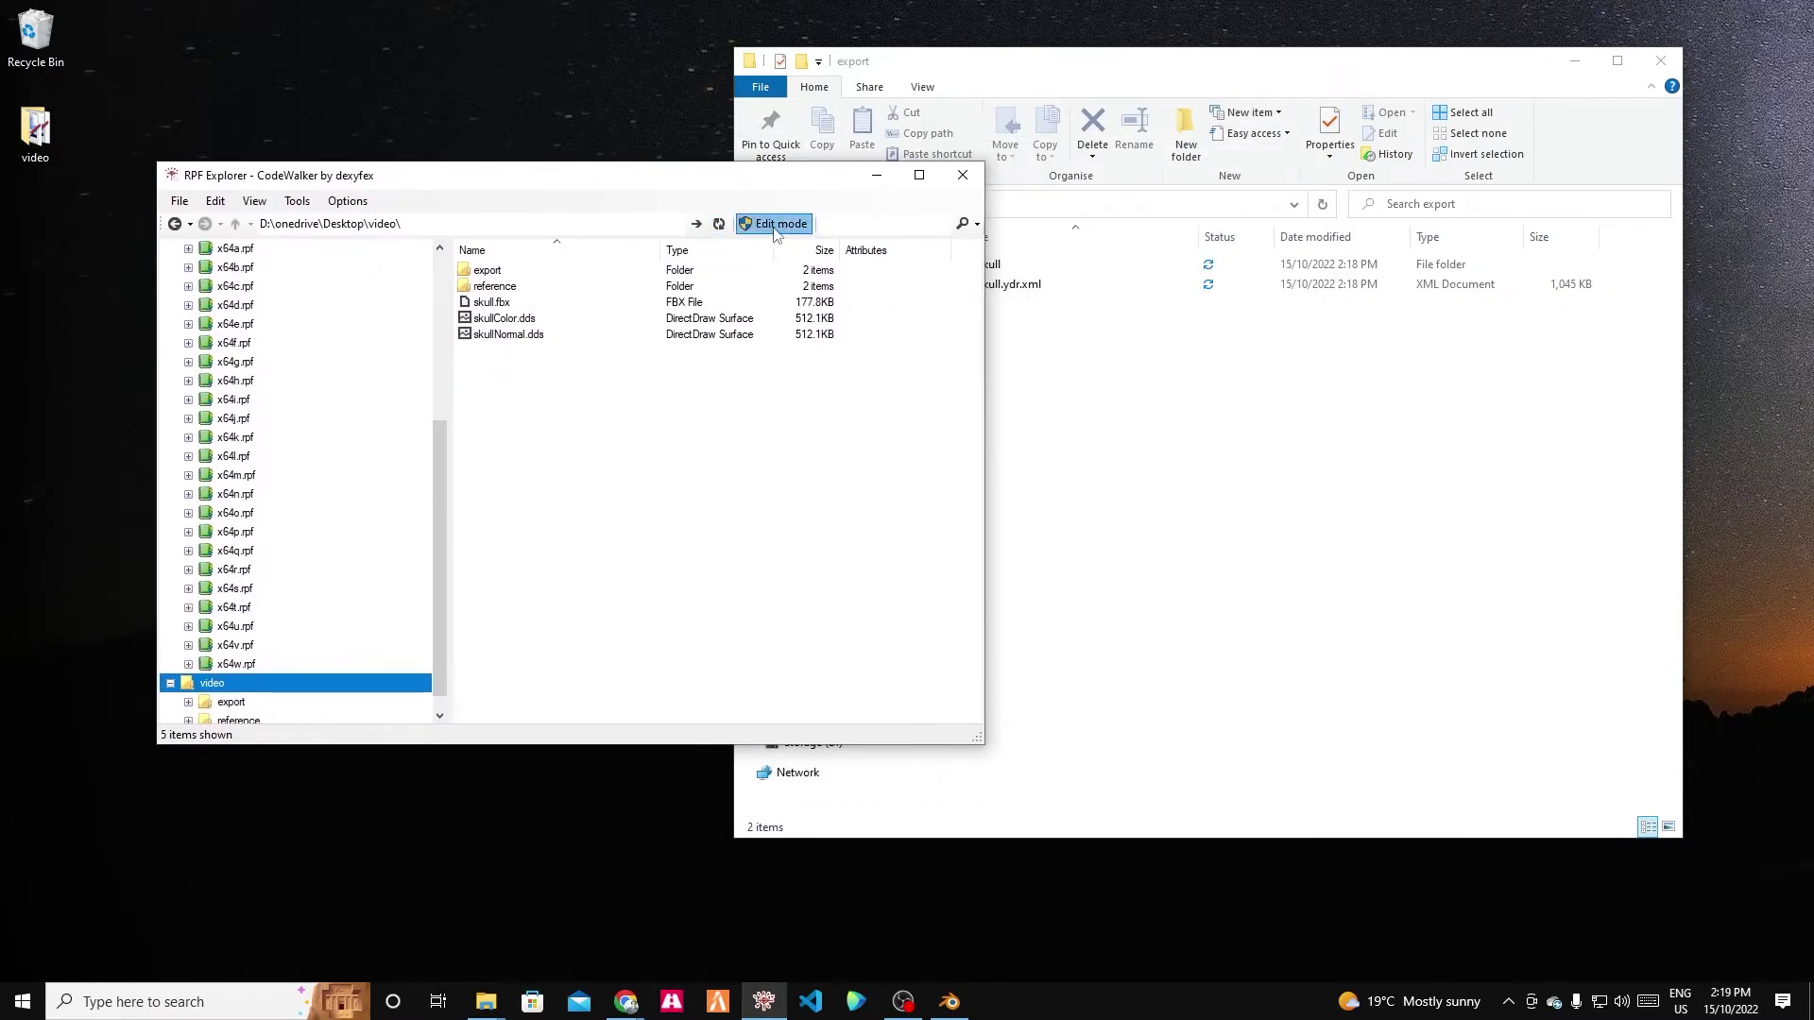
drag(1093, 58, 1288, 78)
drag(1198, 305, 597, 488)
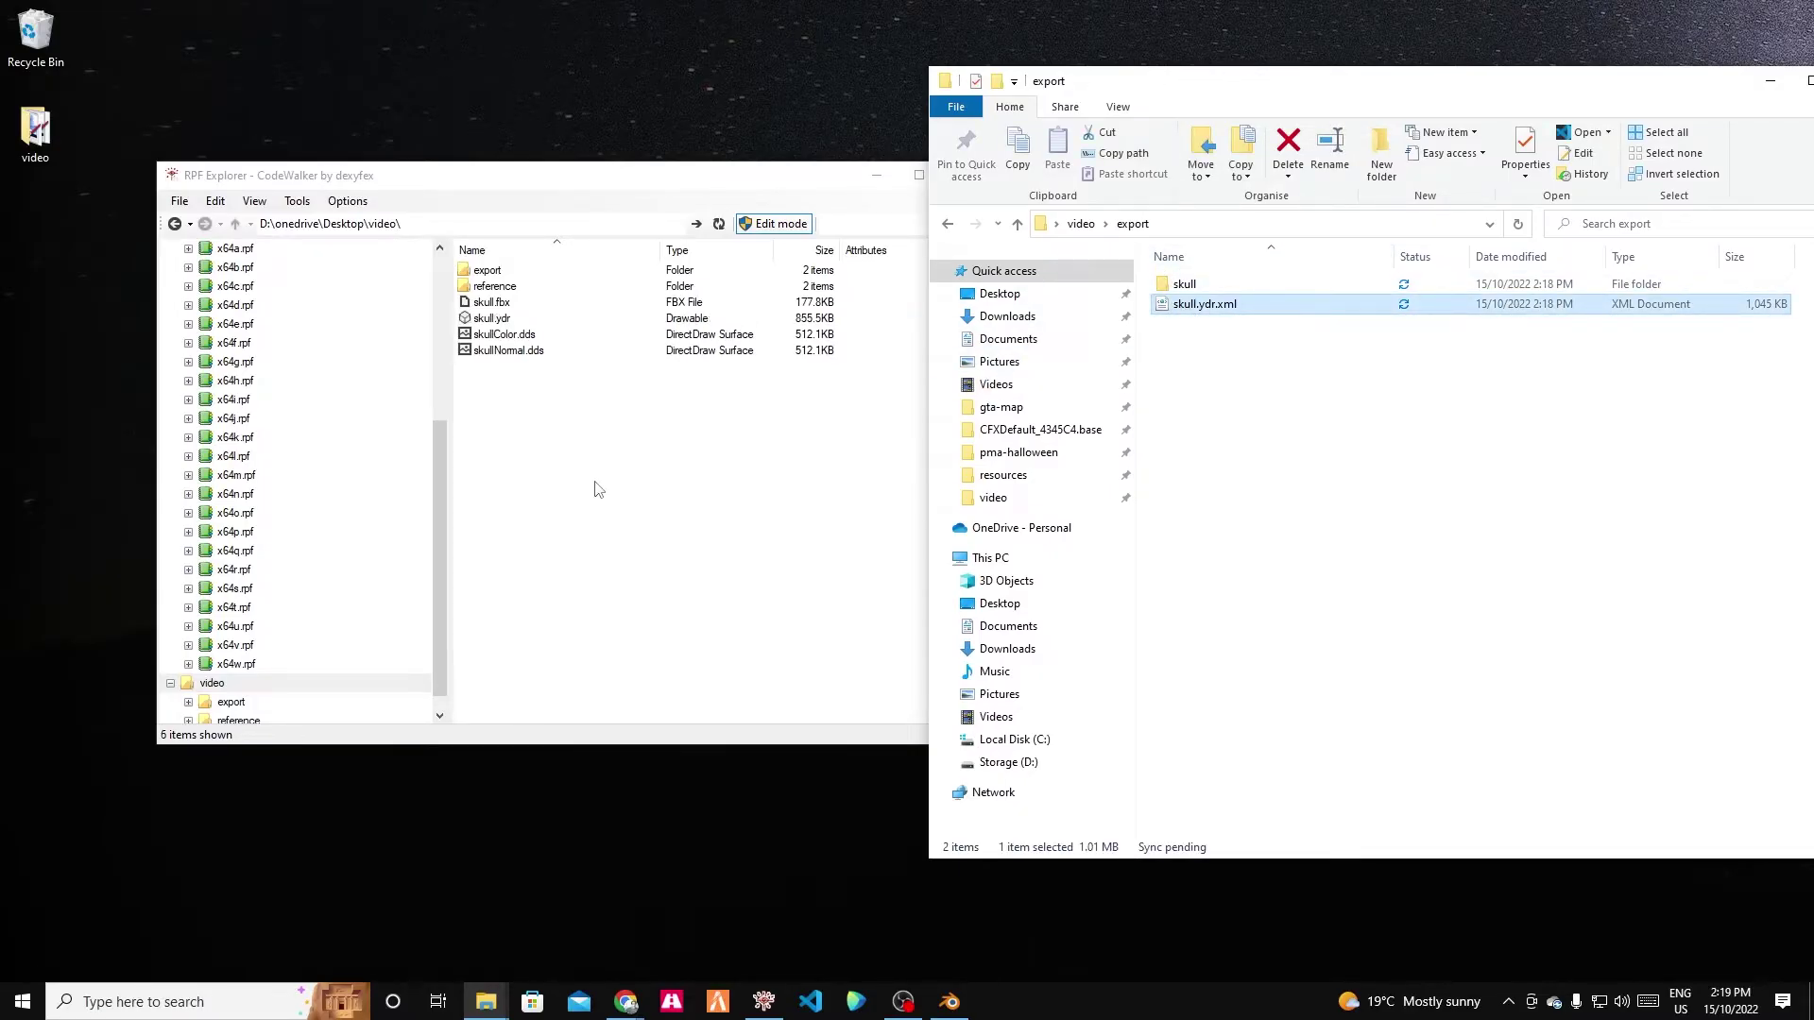
click(507, 319)
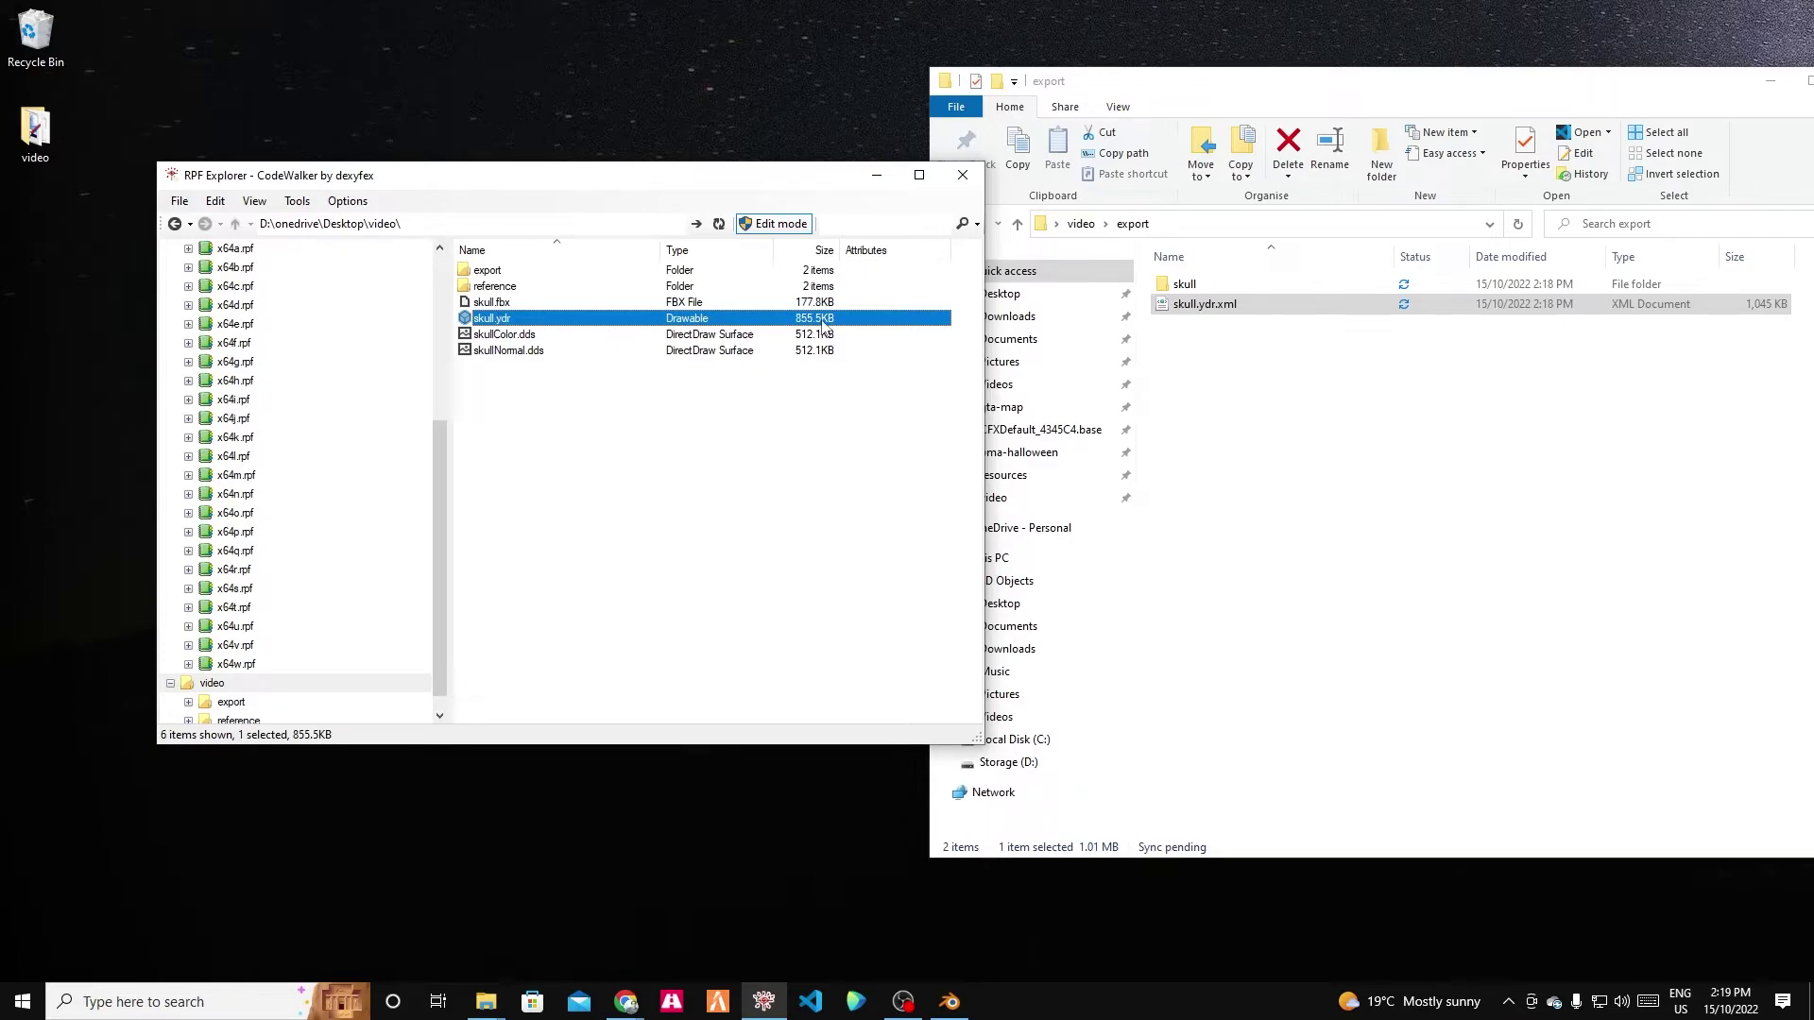
double_click(496, 319)
drag(331, 420, 407, 413)
scroll(492, 479, down, 3)
click(85, 103)
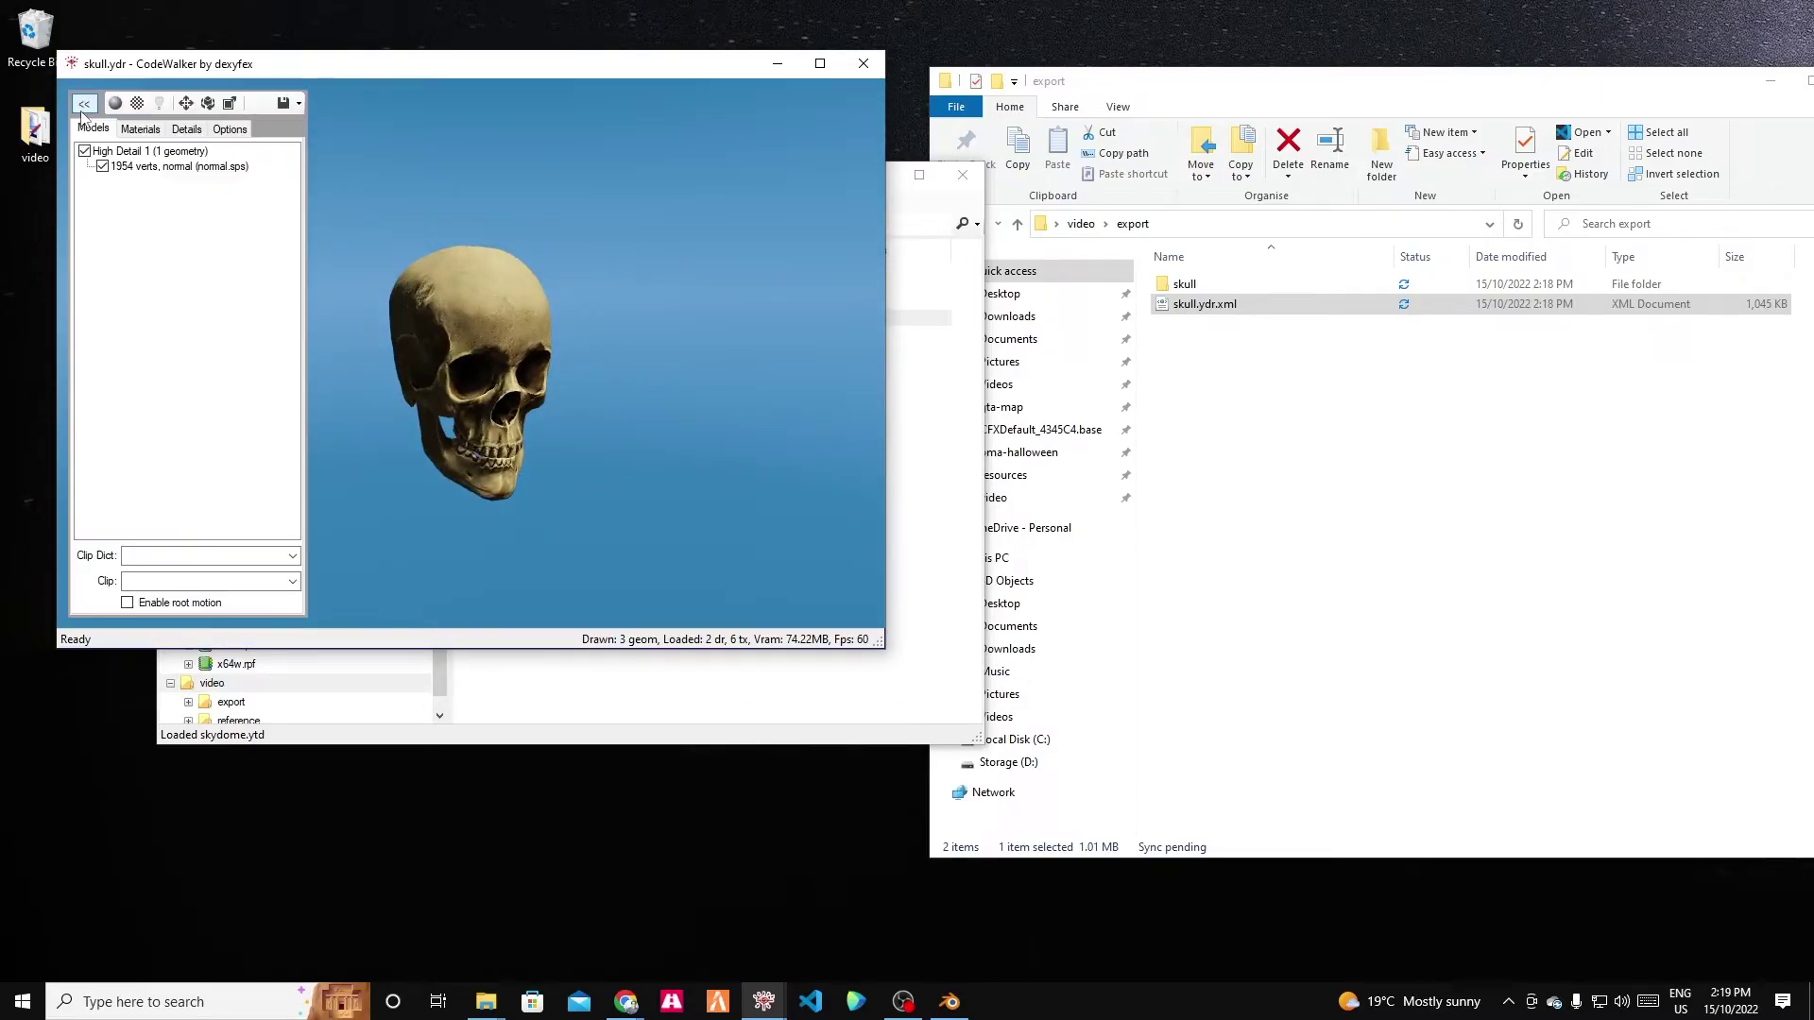
click(142, 131)
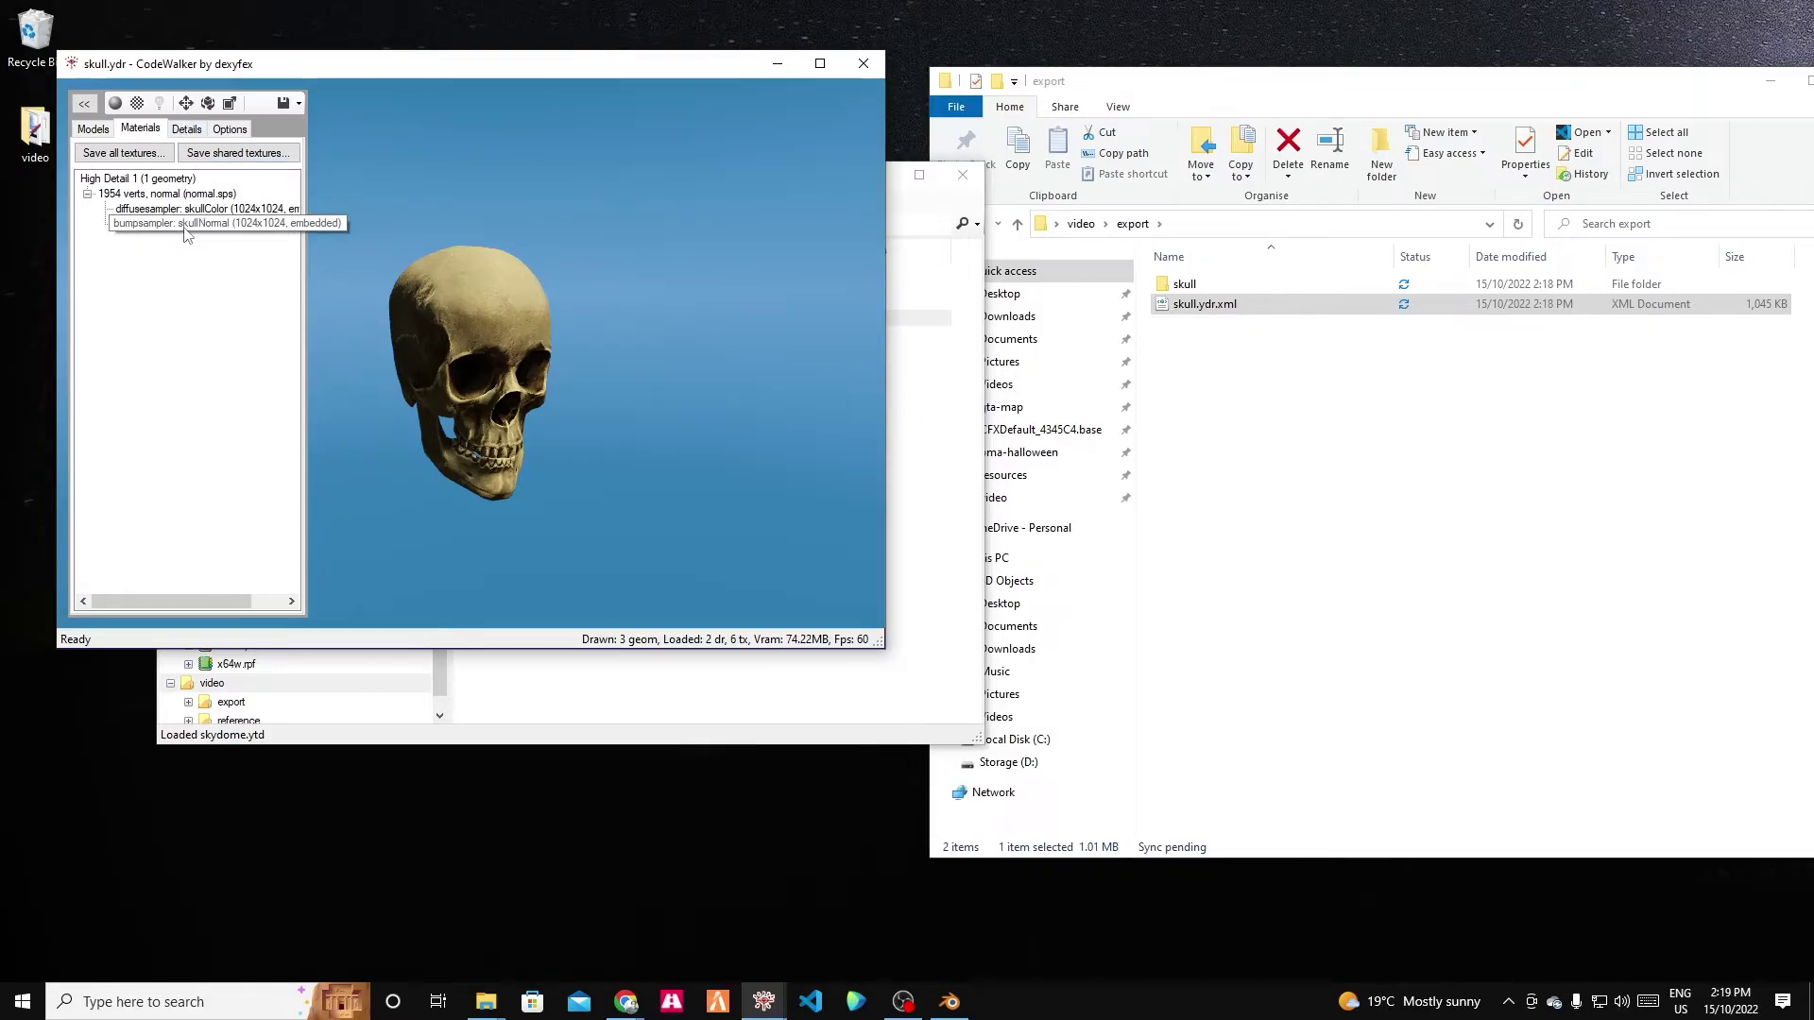
click(186, 128)
click(230, 129)
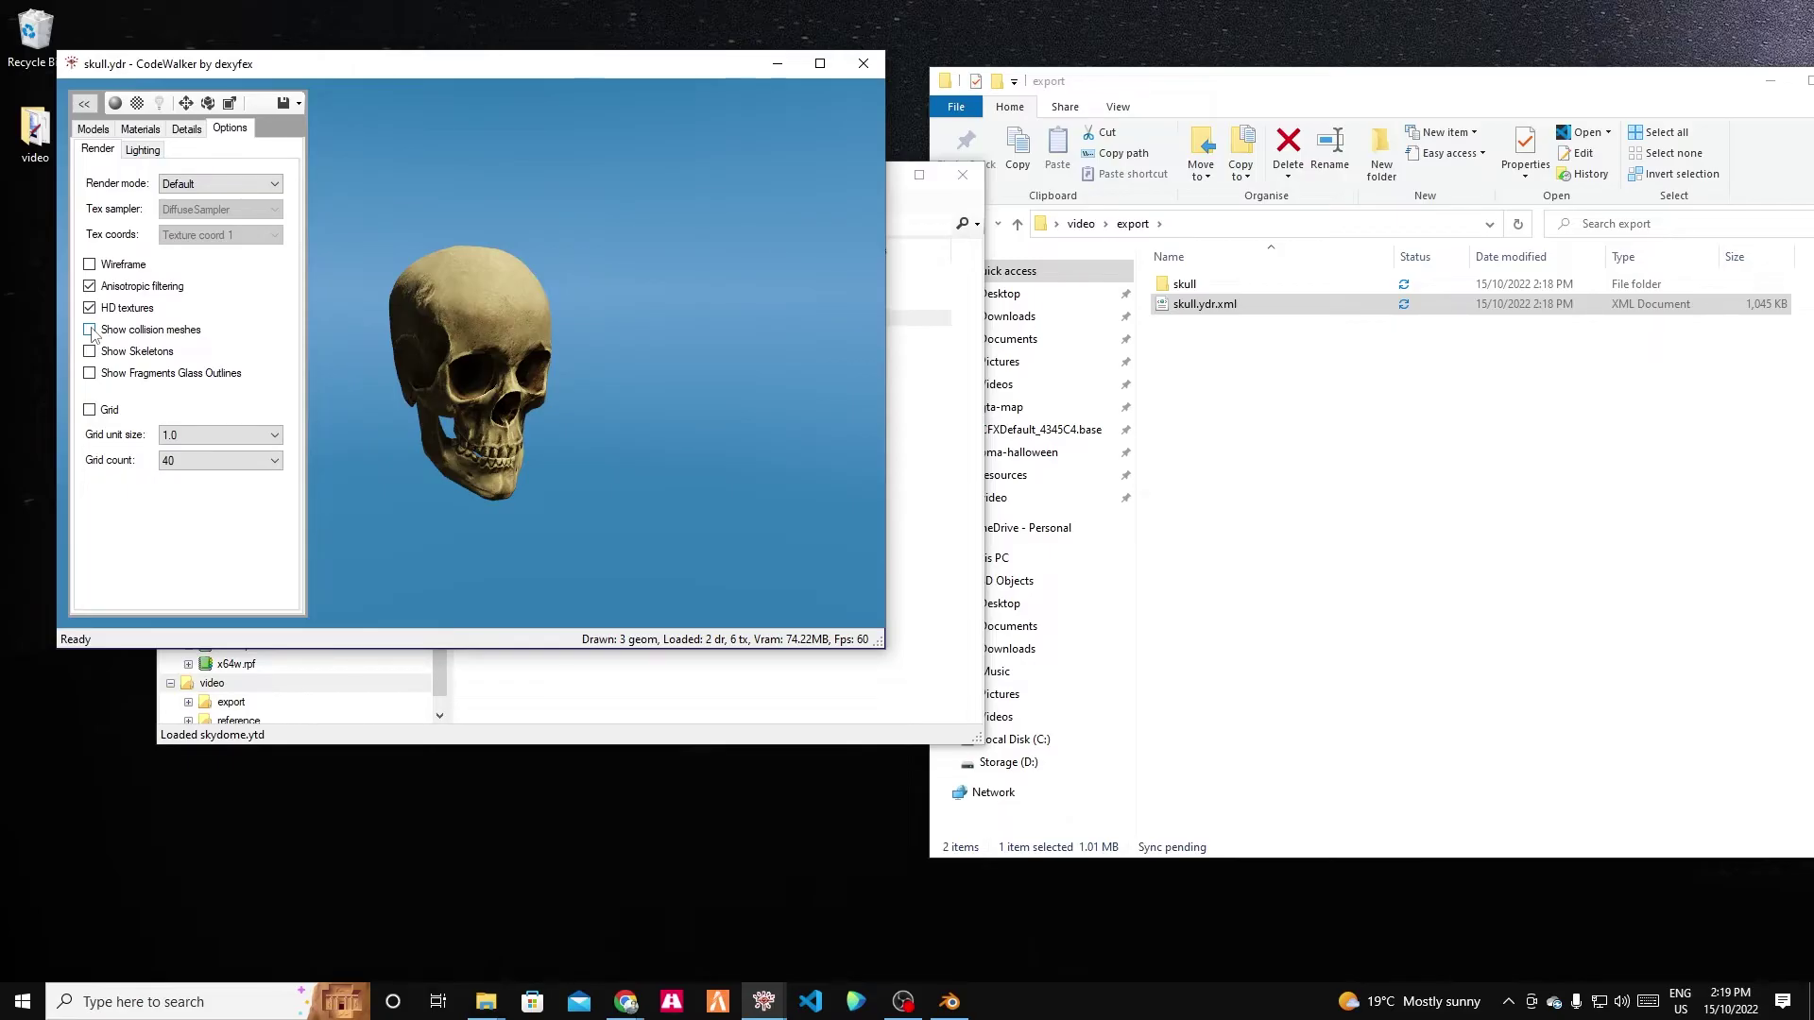
click(90, 330)
drag(501, 422, 8, 359)
click(90, 330)
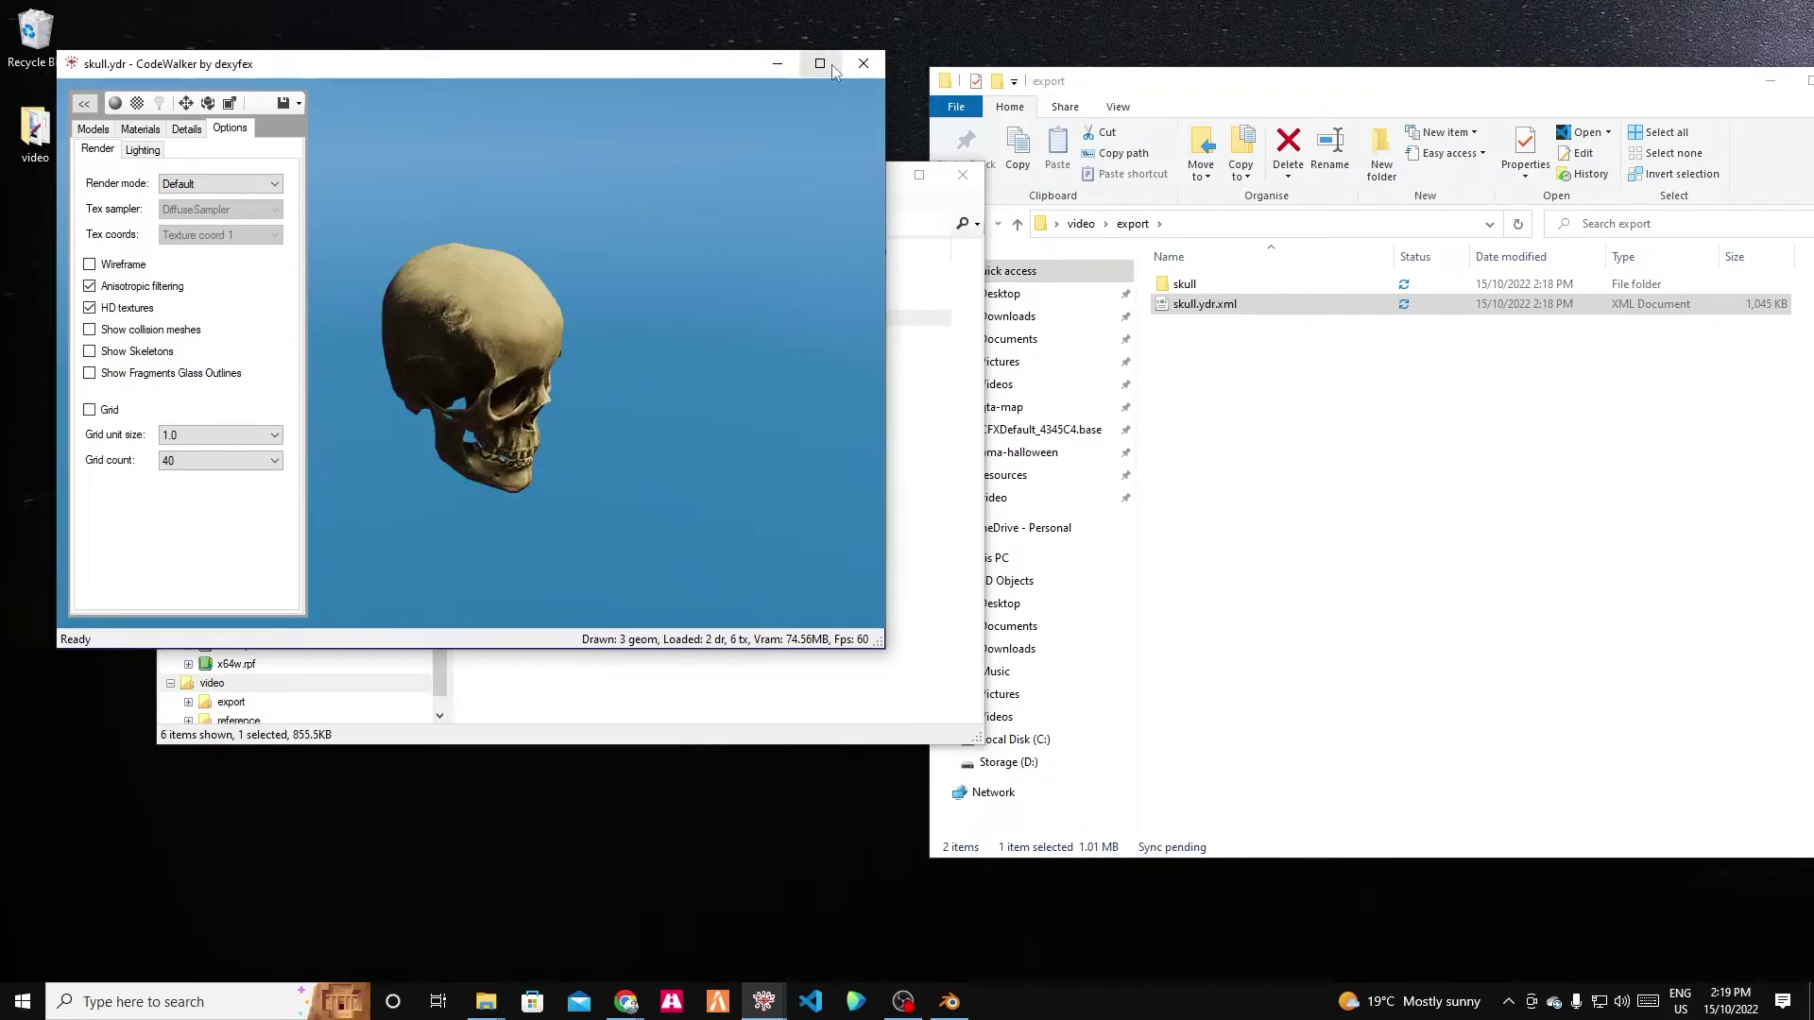
click(862, 65)
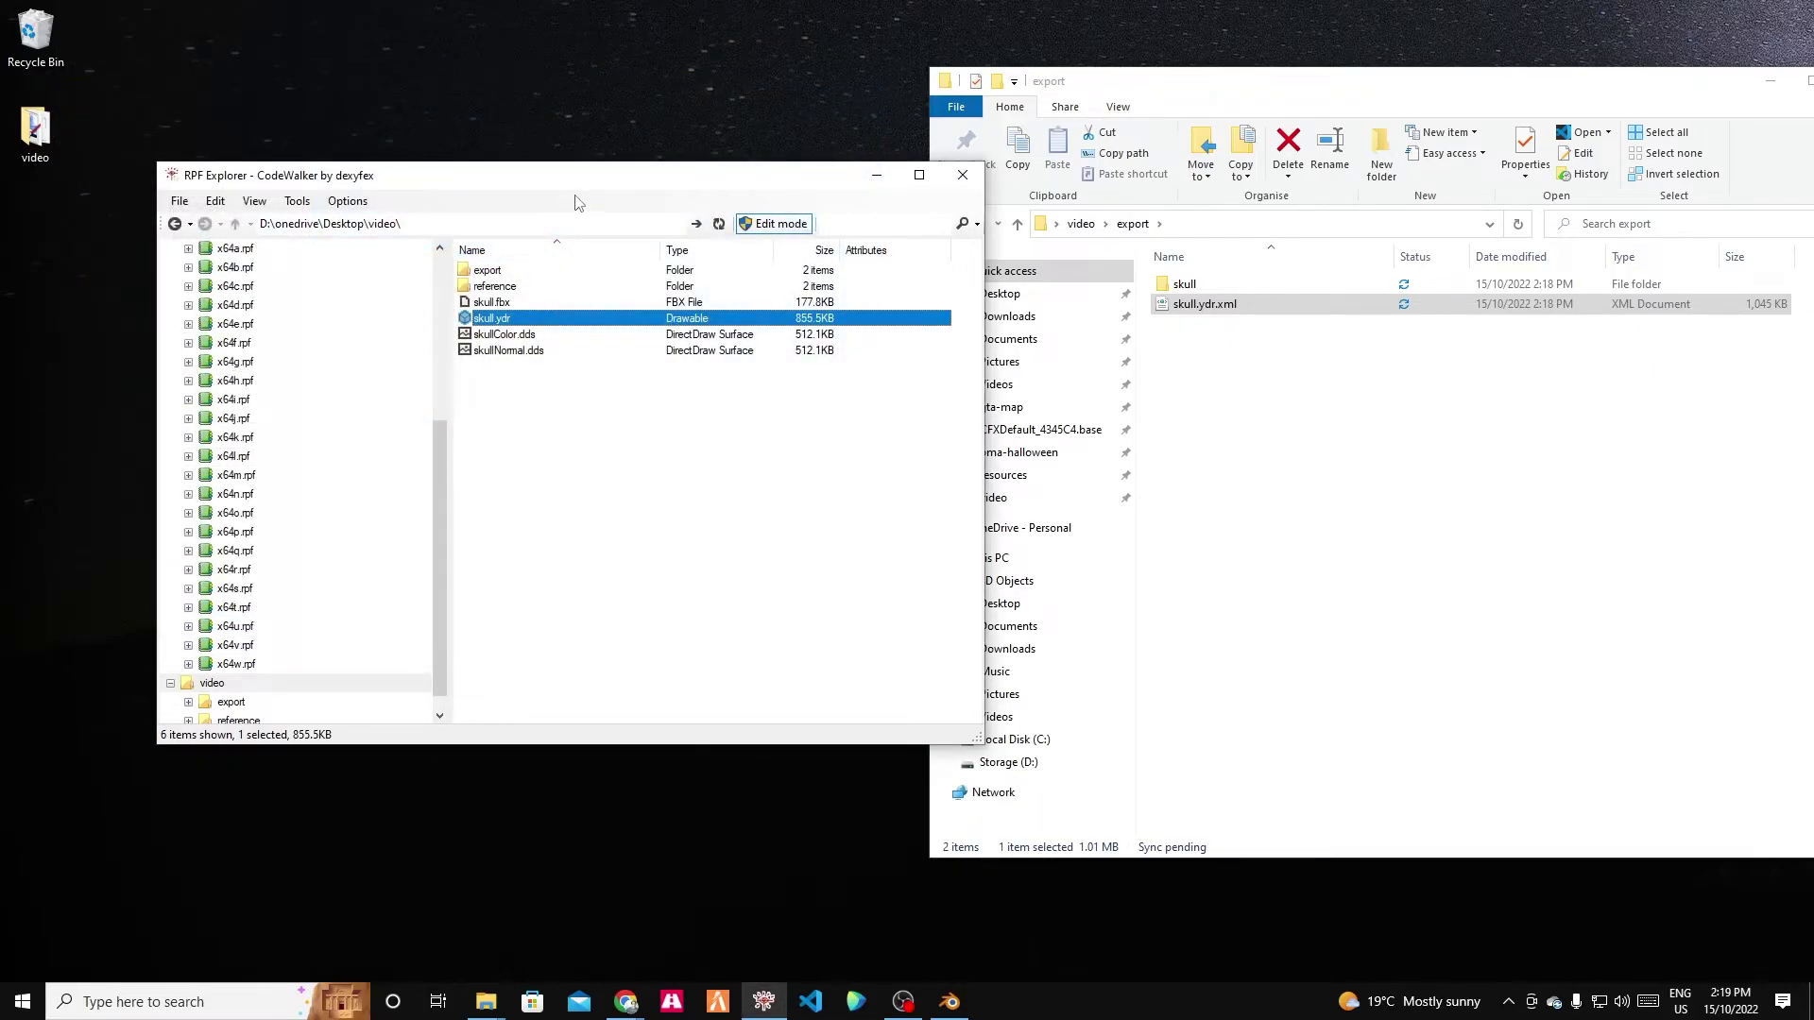
drag(582, 179, 545, 176)
click(488, 321)
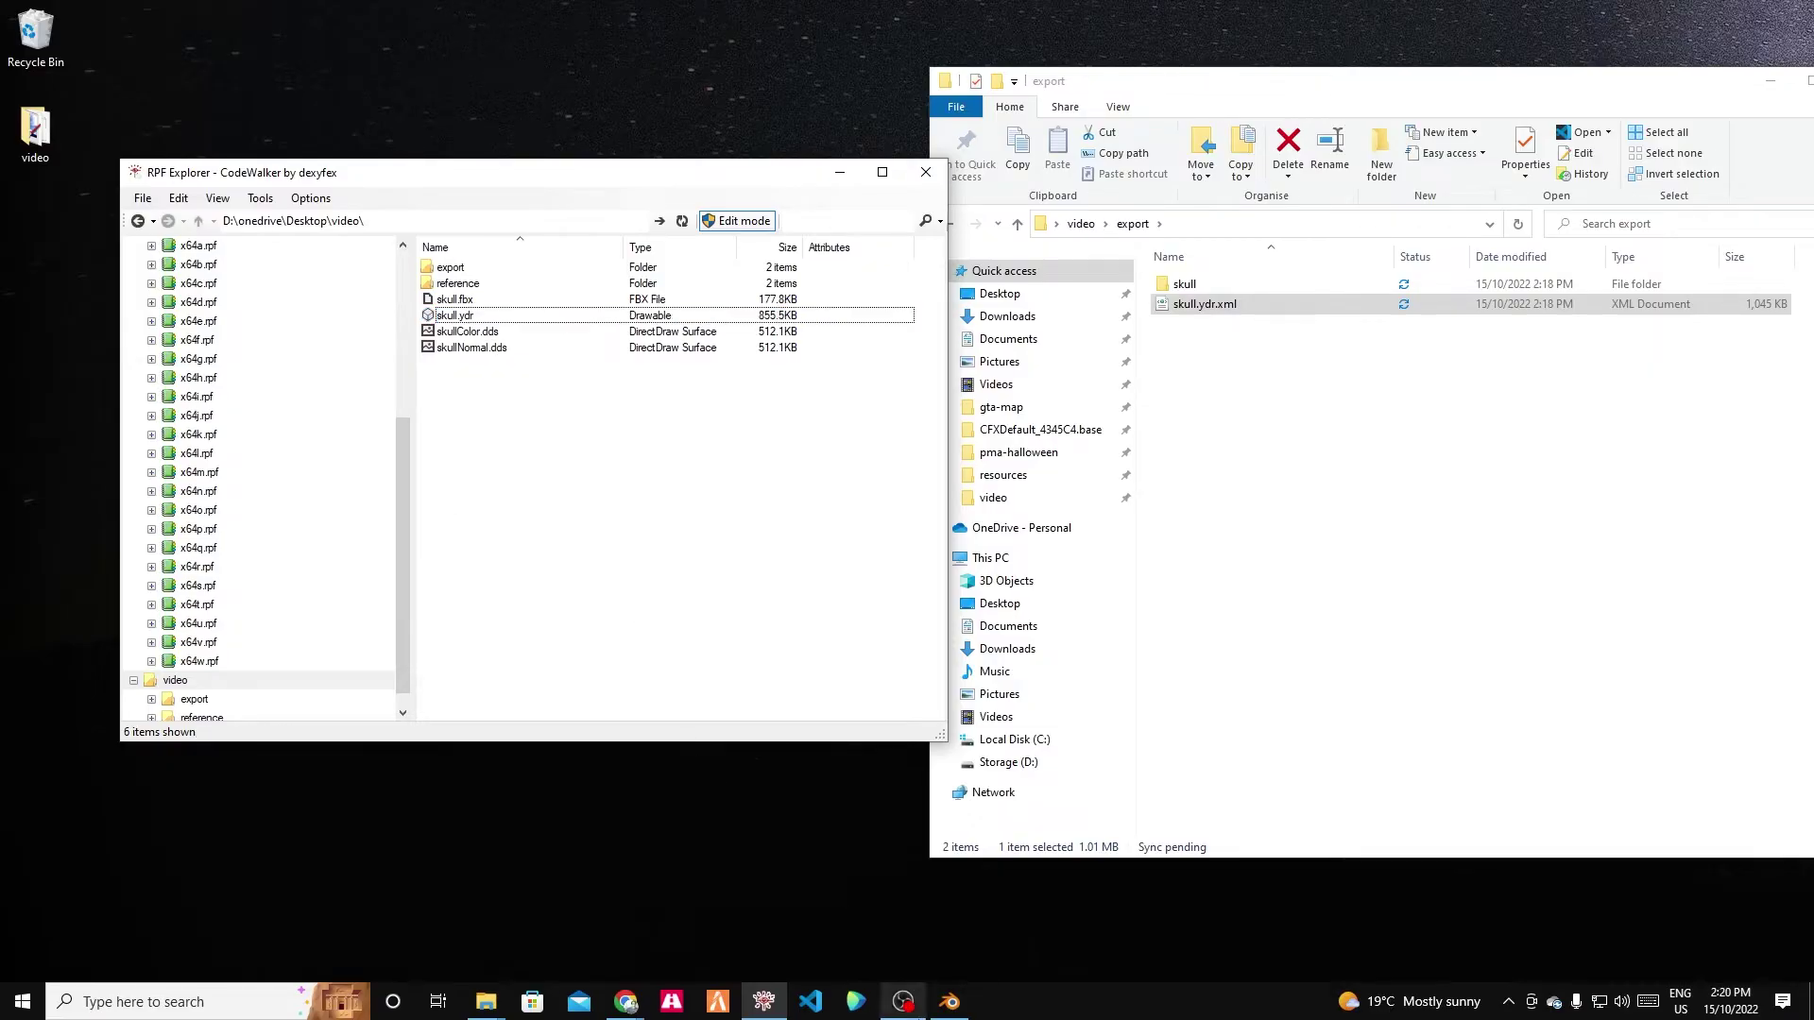
Create a new YTYP in Sollumz Archetype Definition and name it skull.
click(949, 1001)
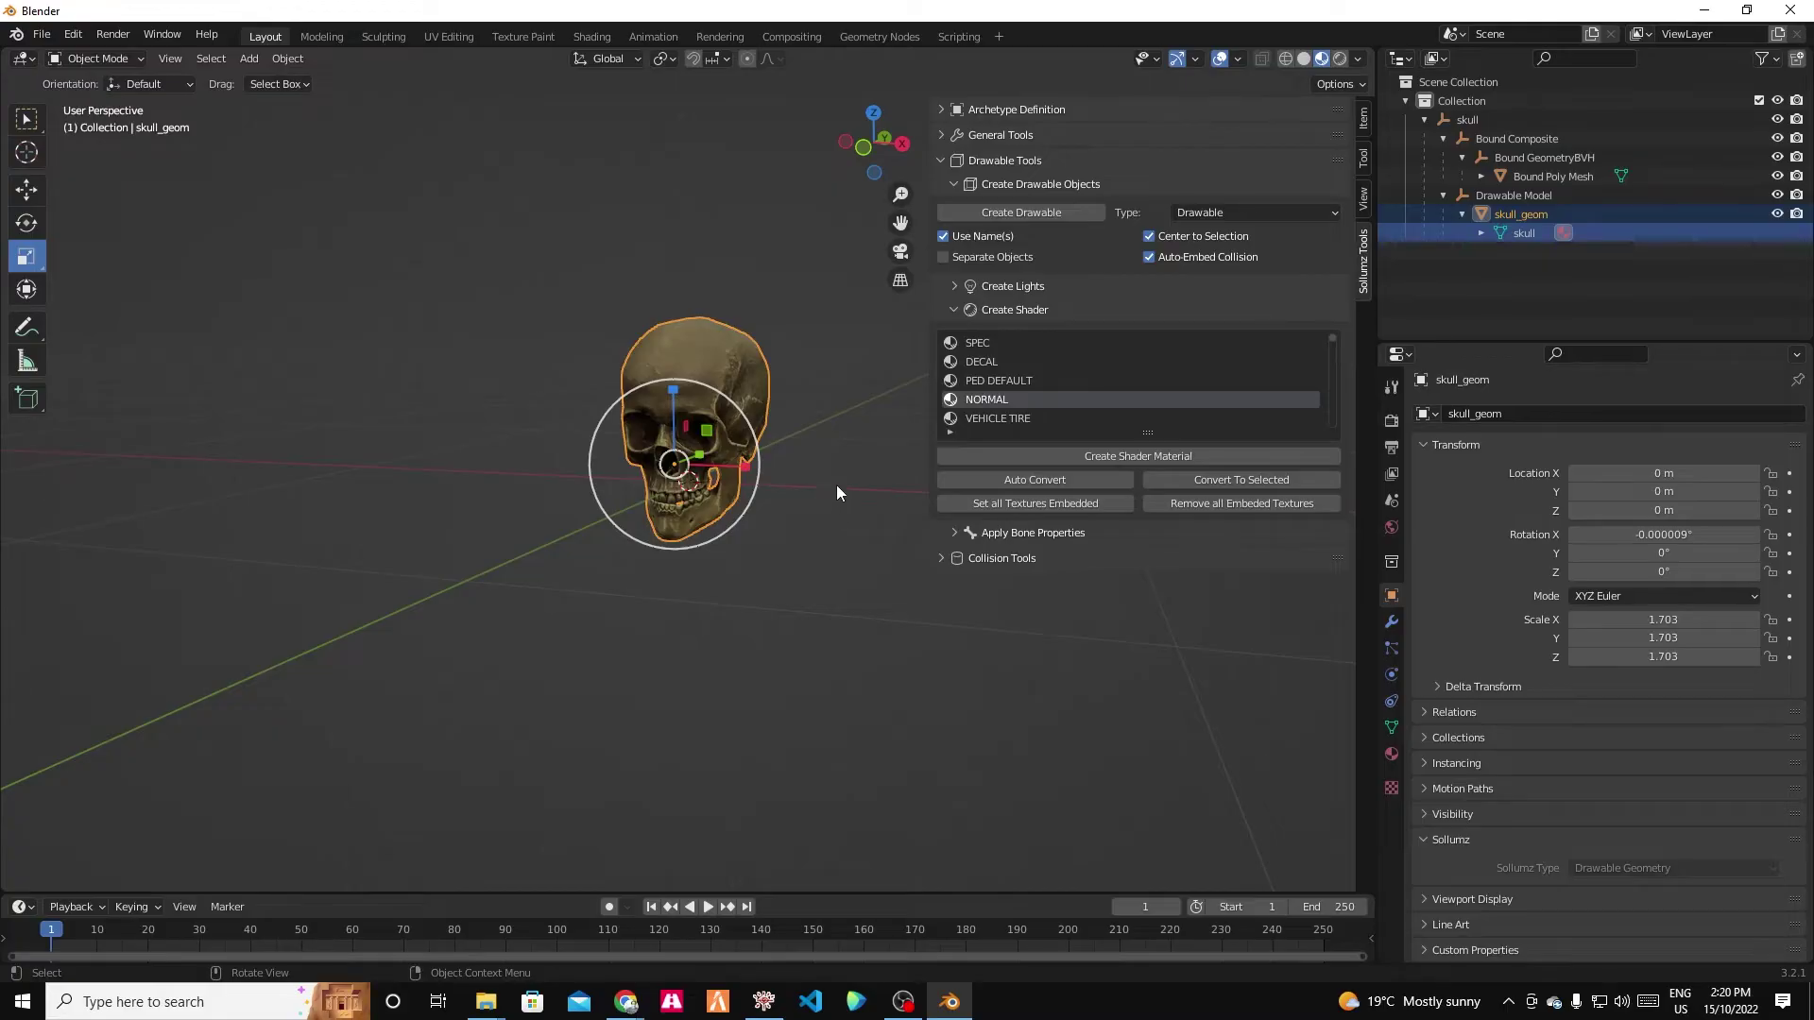
click(941, 158)
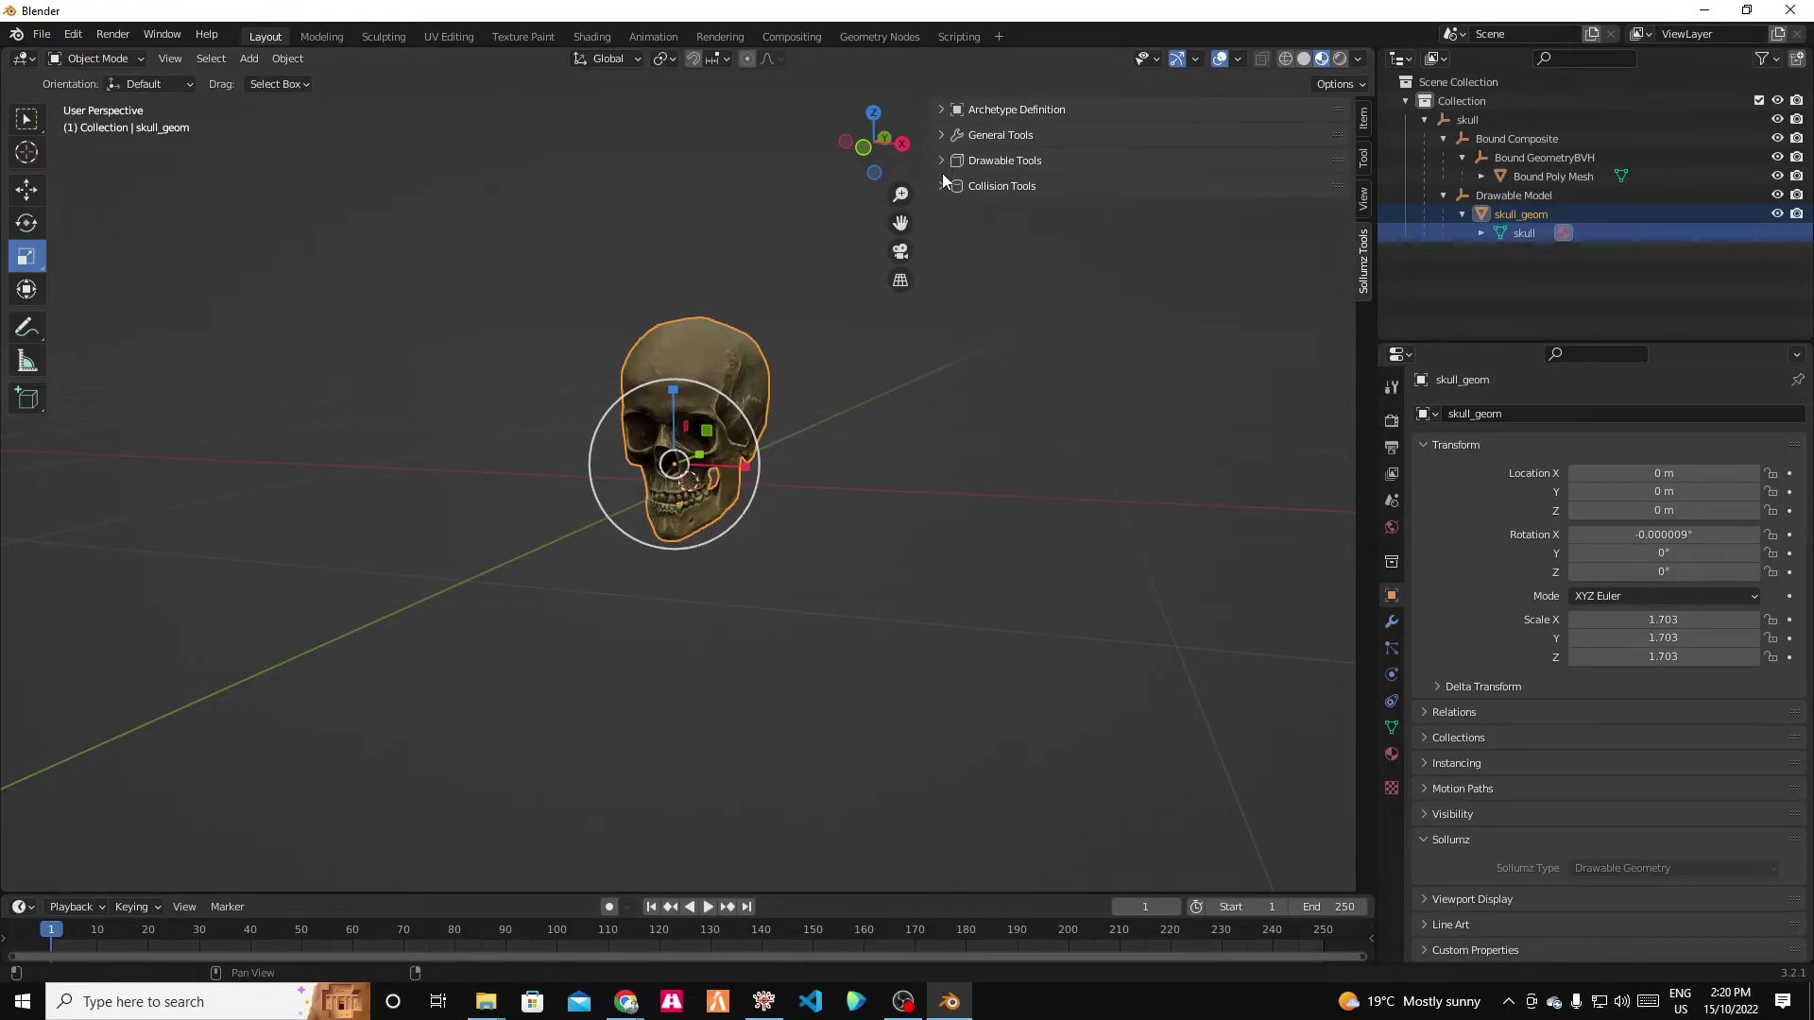
click(940, 136)
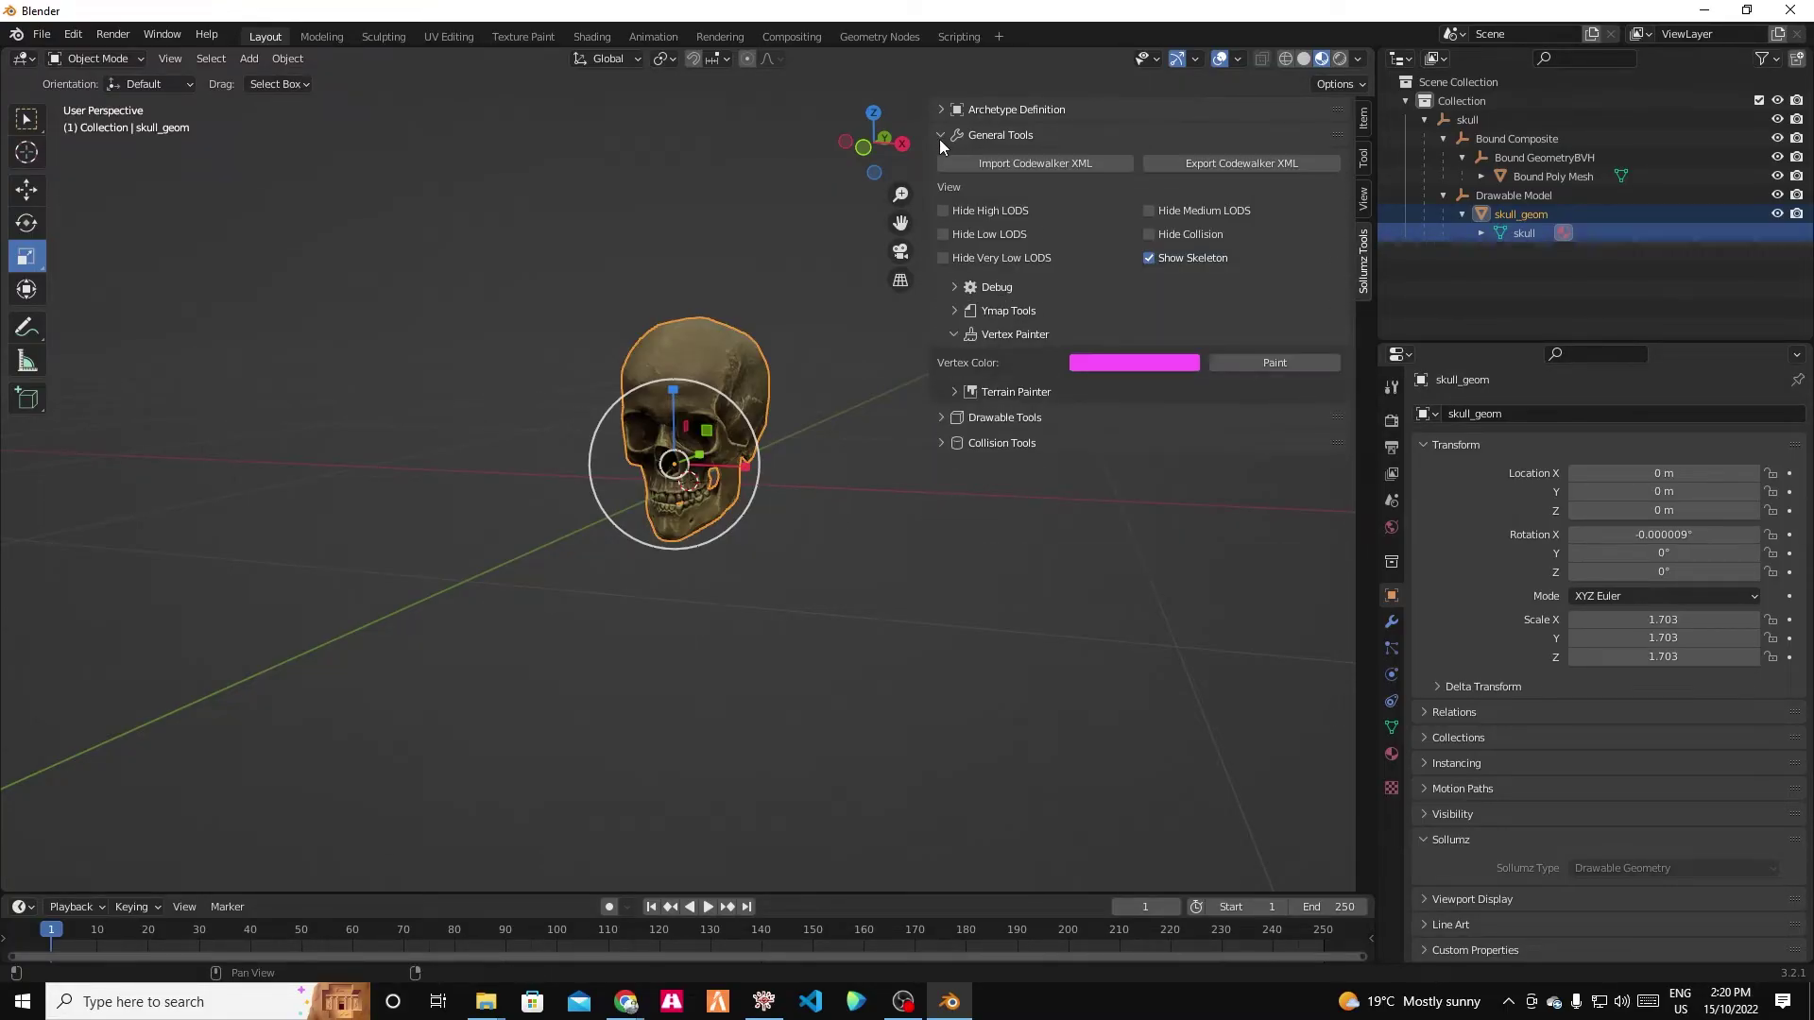
click(944, 107)
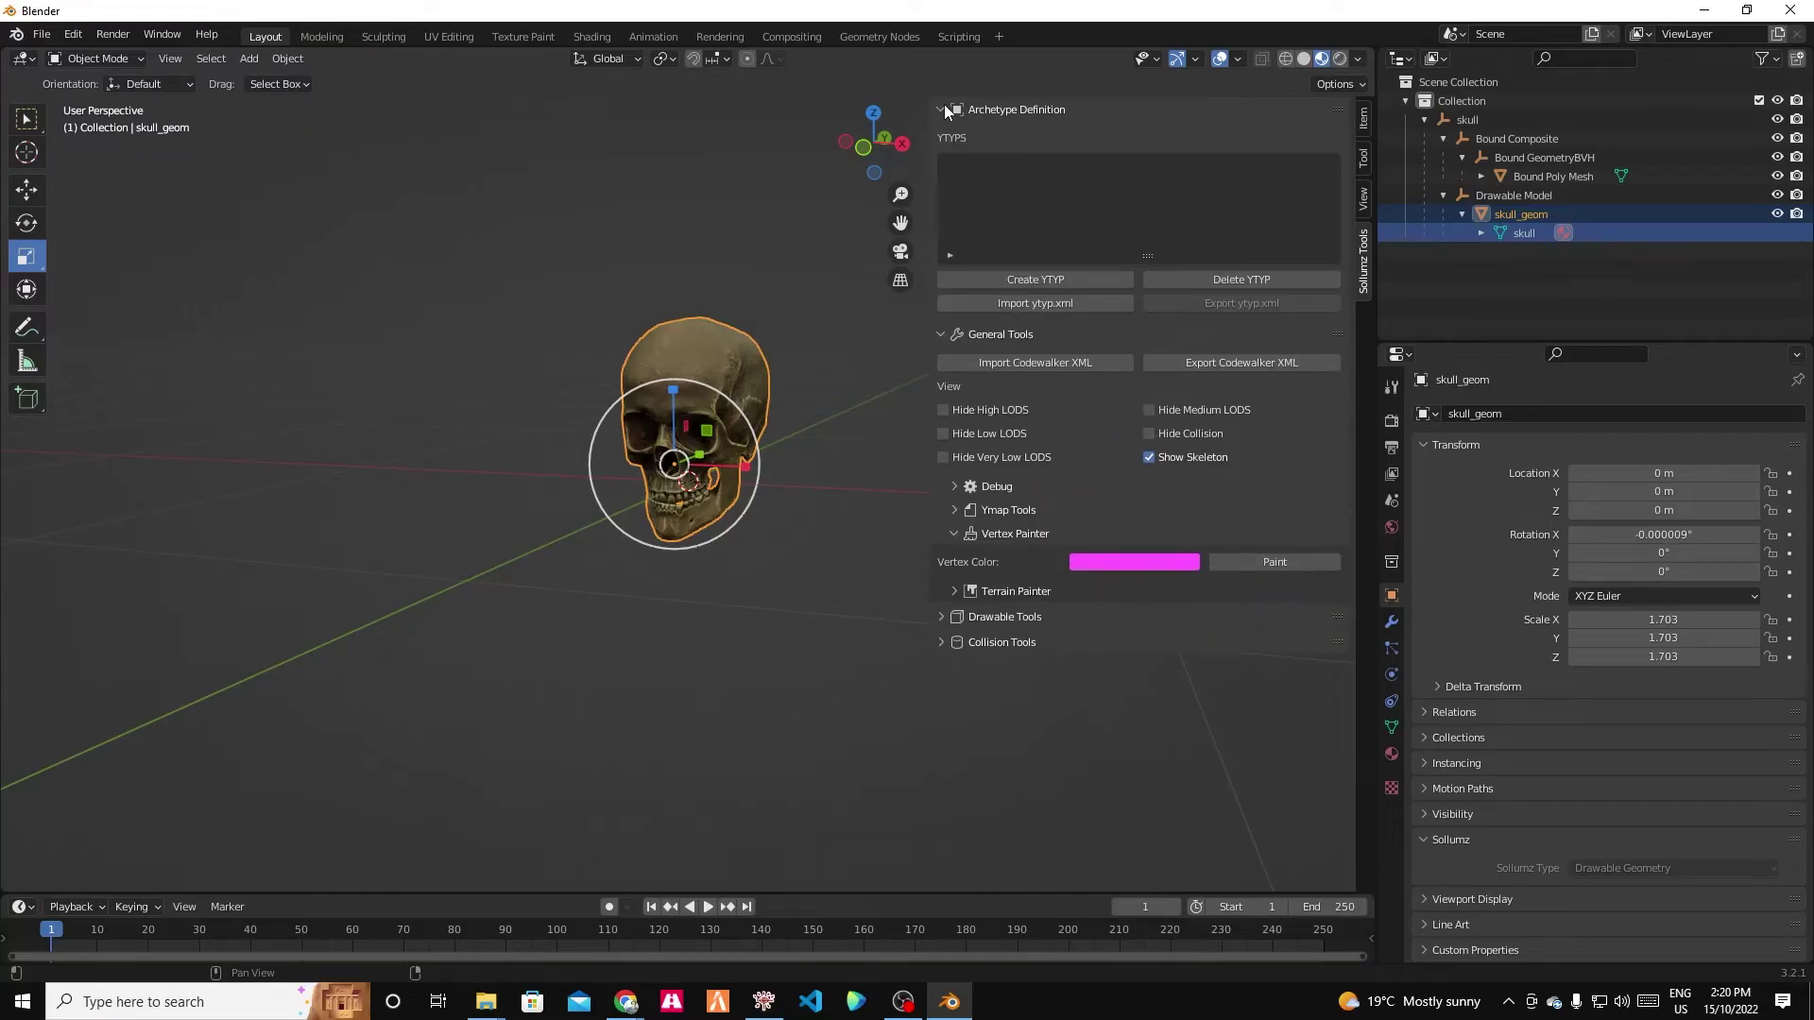
click(942, 335)
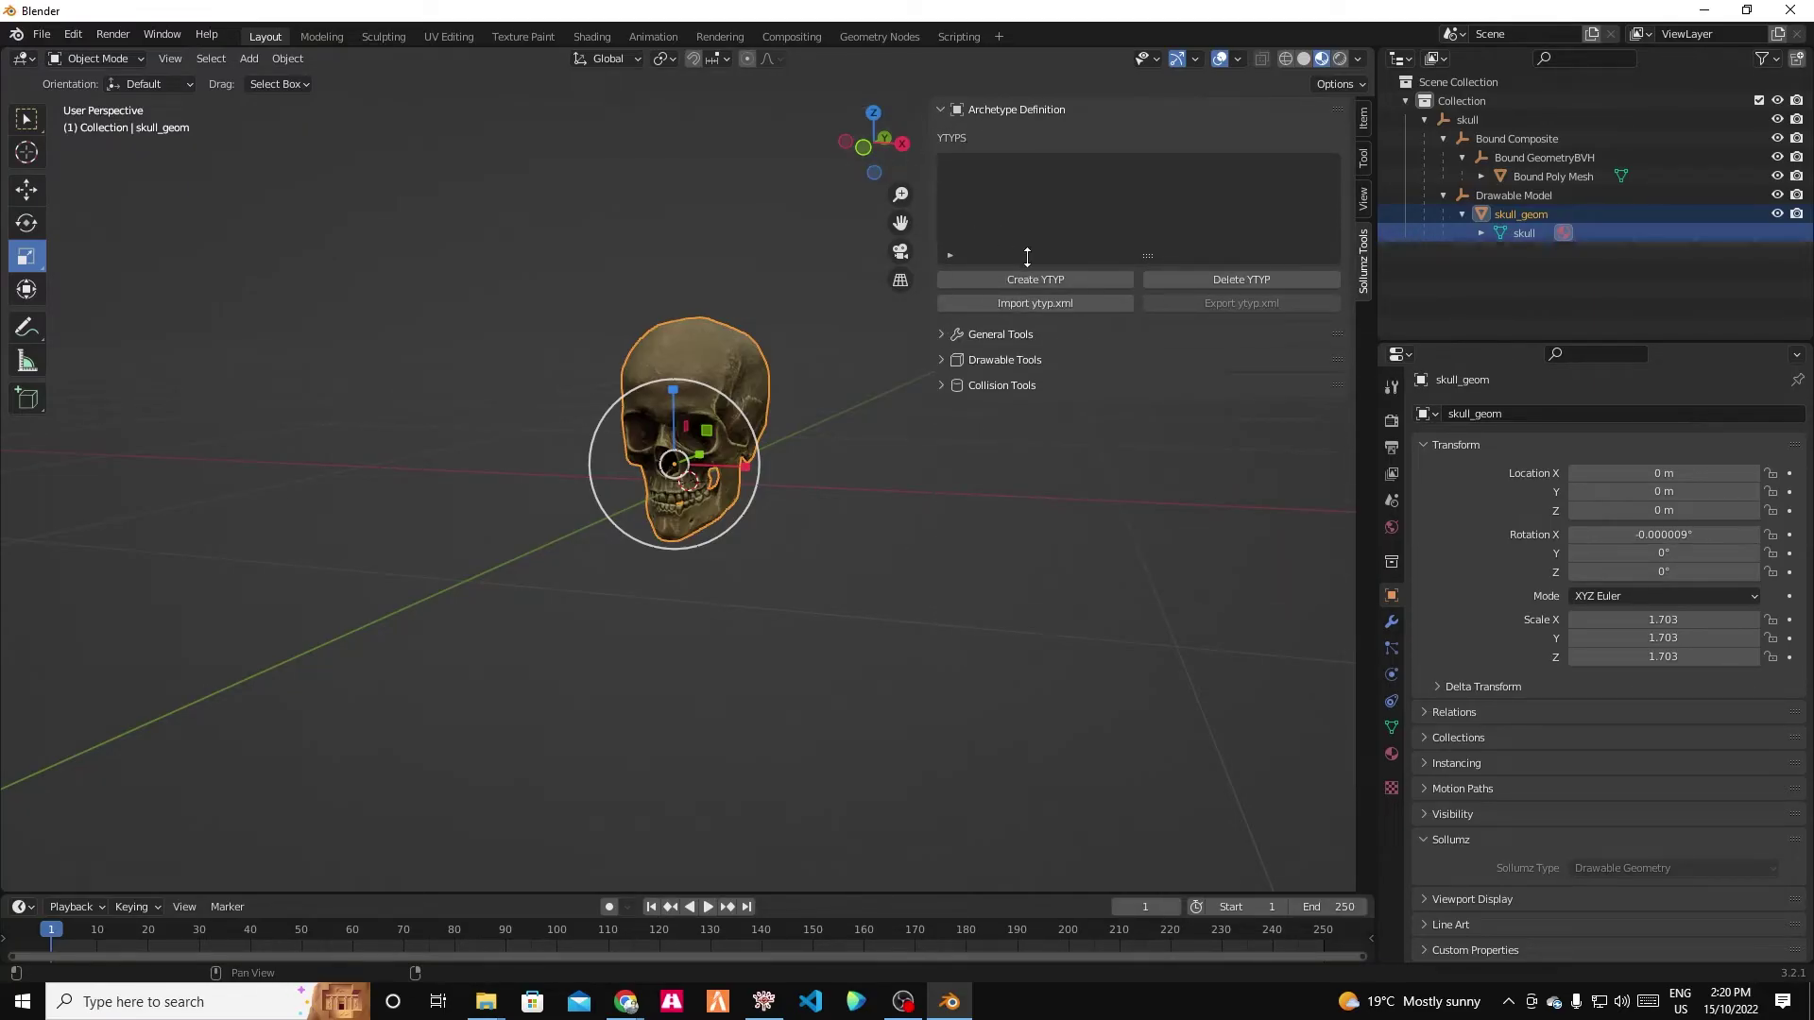
click(1032, 285)
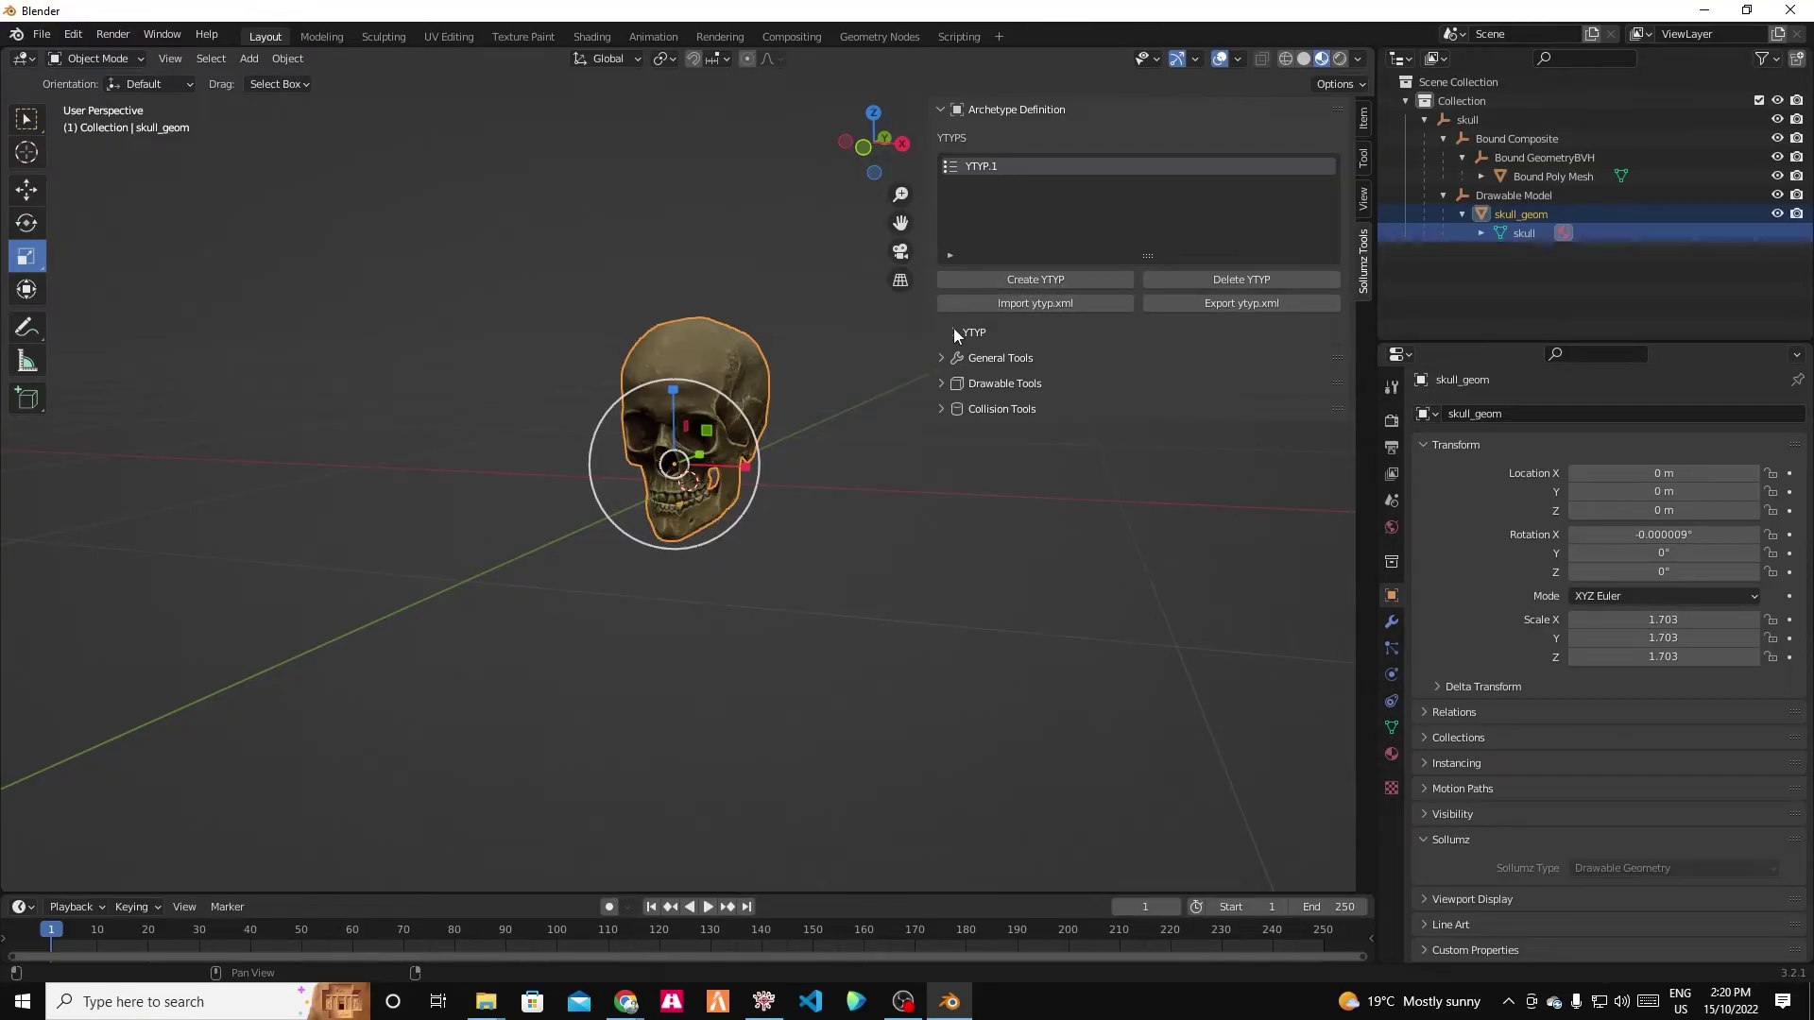
click(990, 331)
click(1087, 363)
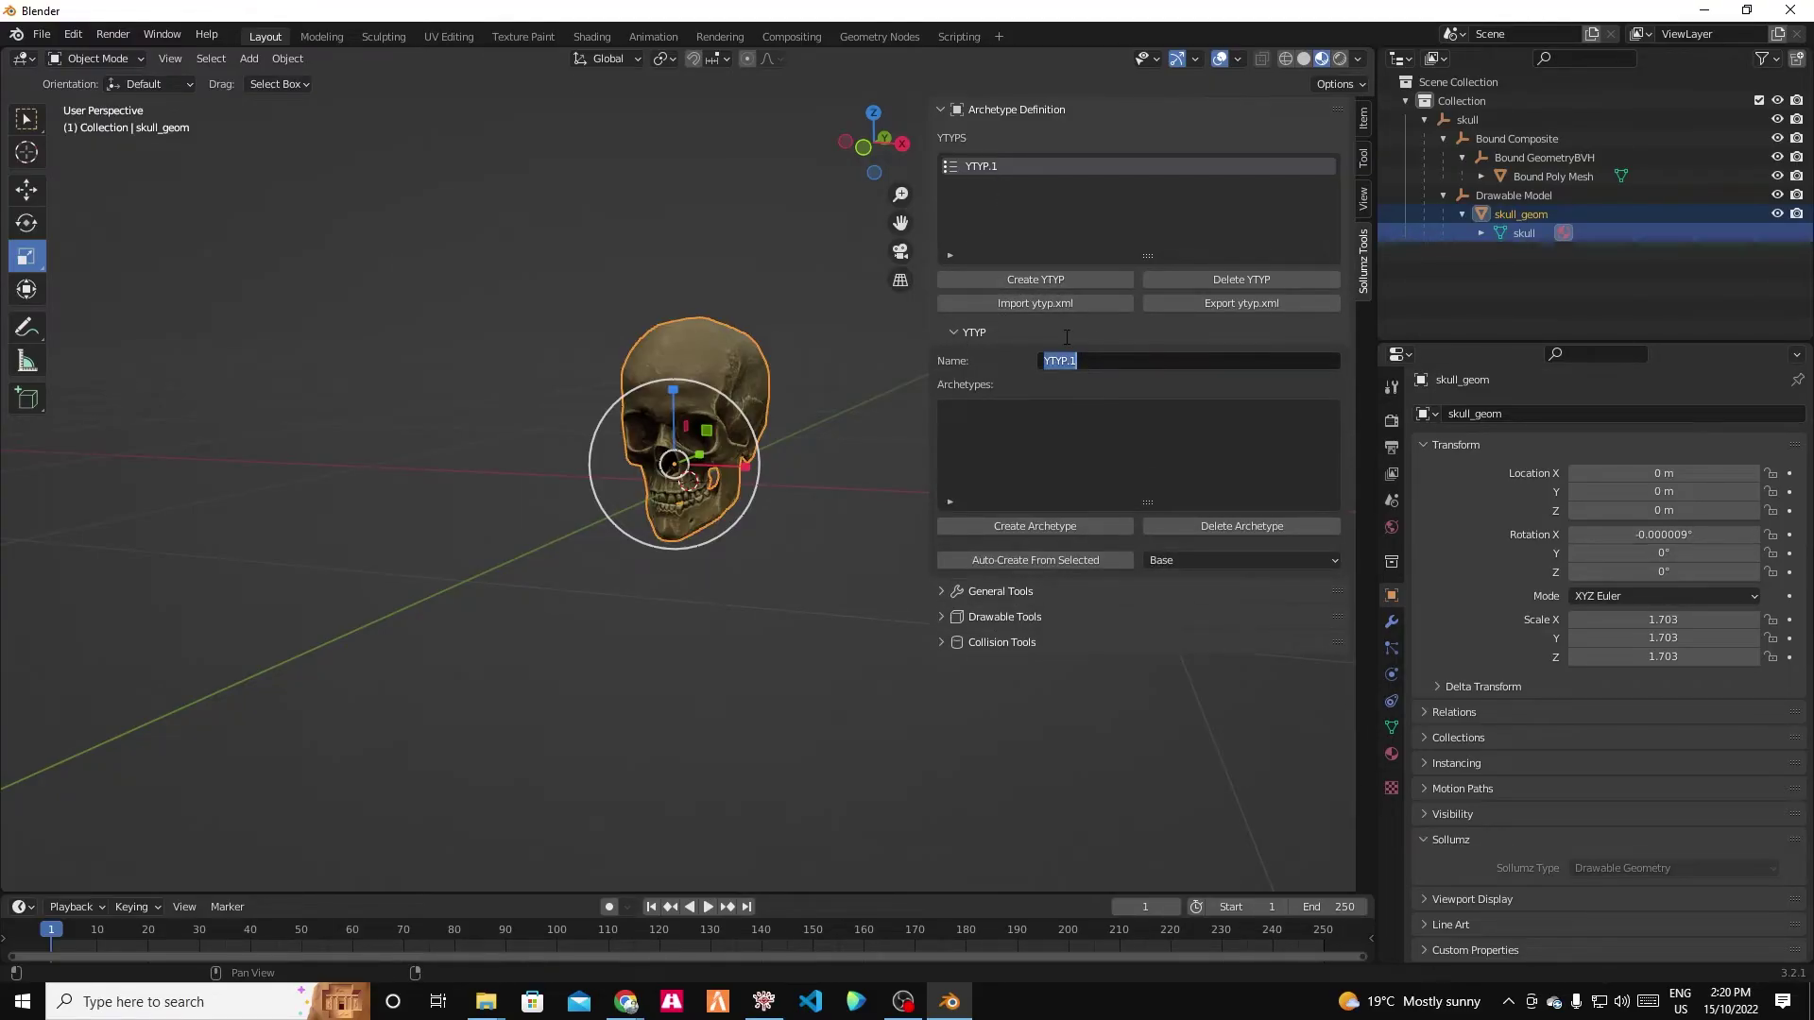
text(skull)
key(Return)
Auto-create a Base archetype named skull from the selected skull empty.
click(1480, 120)
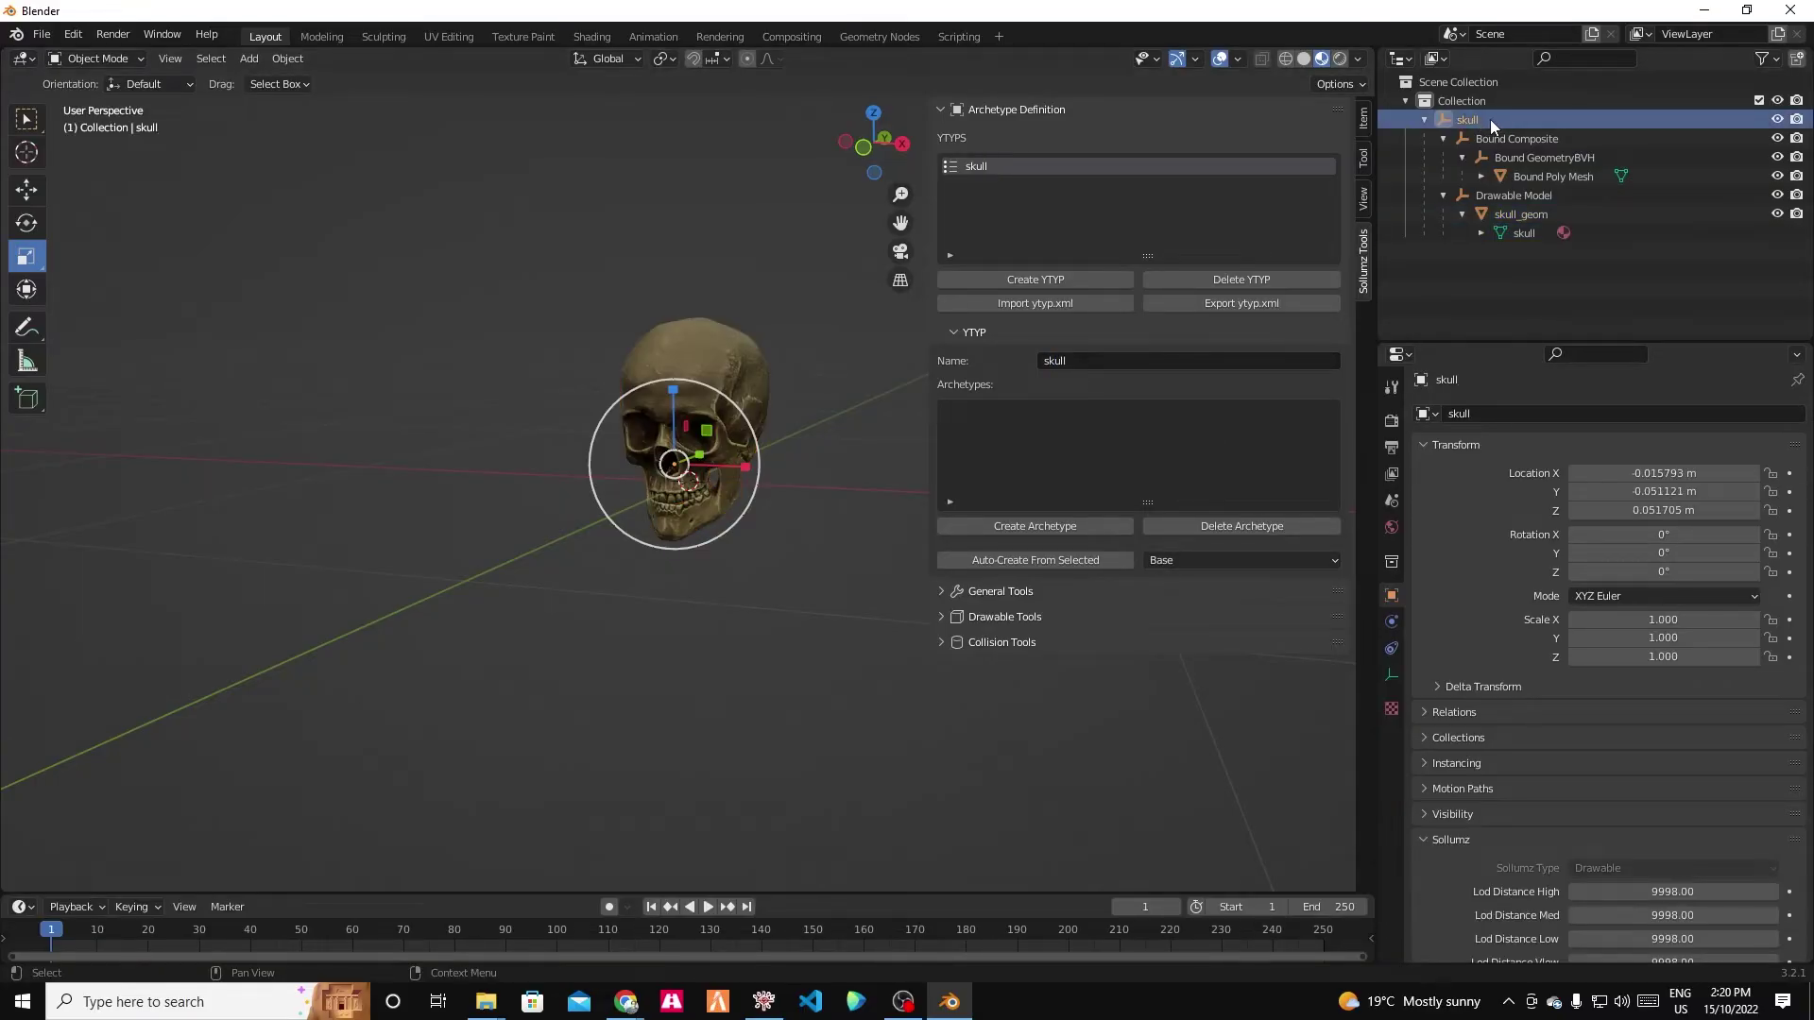
click(1058, 559)
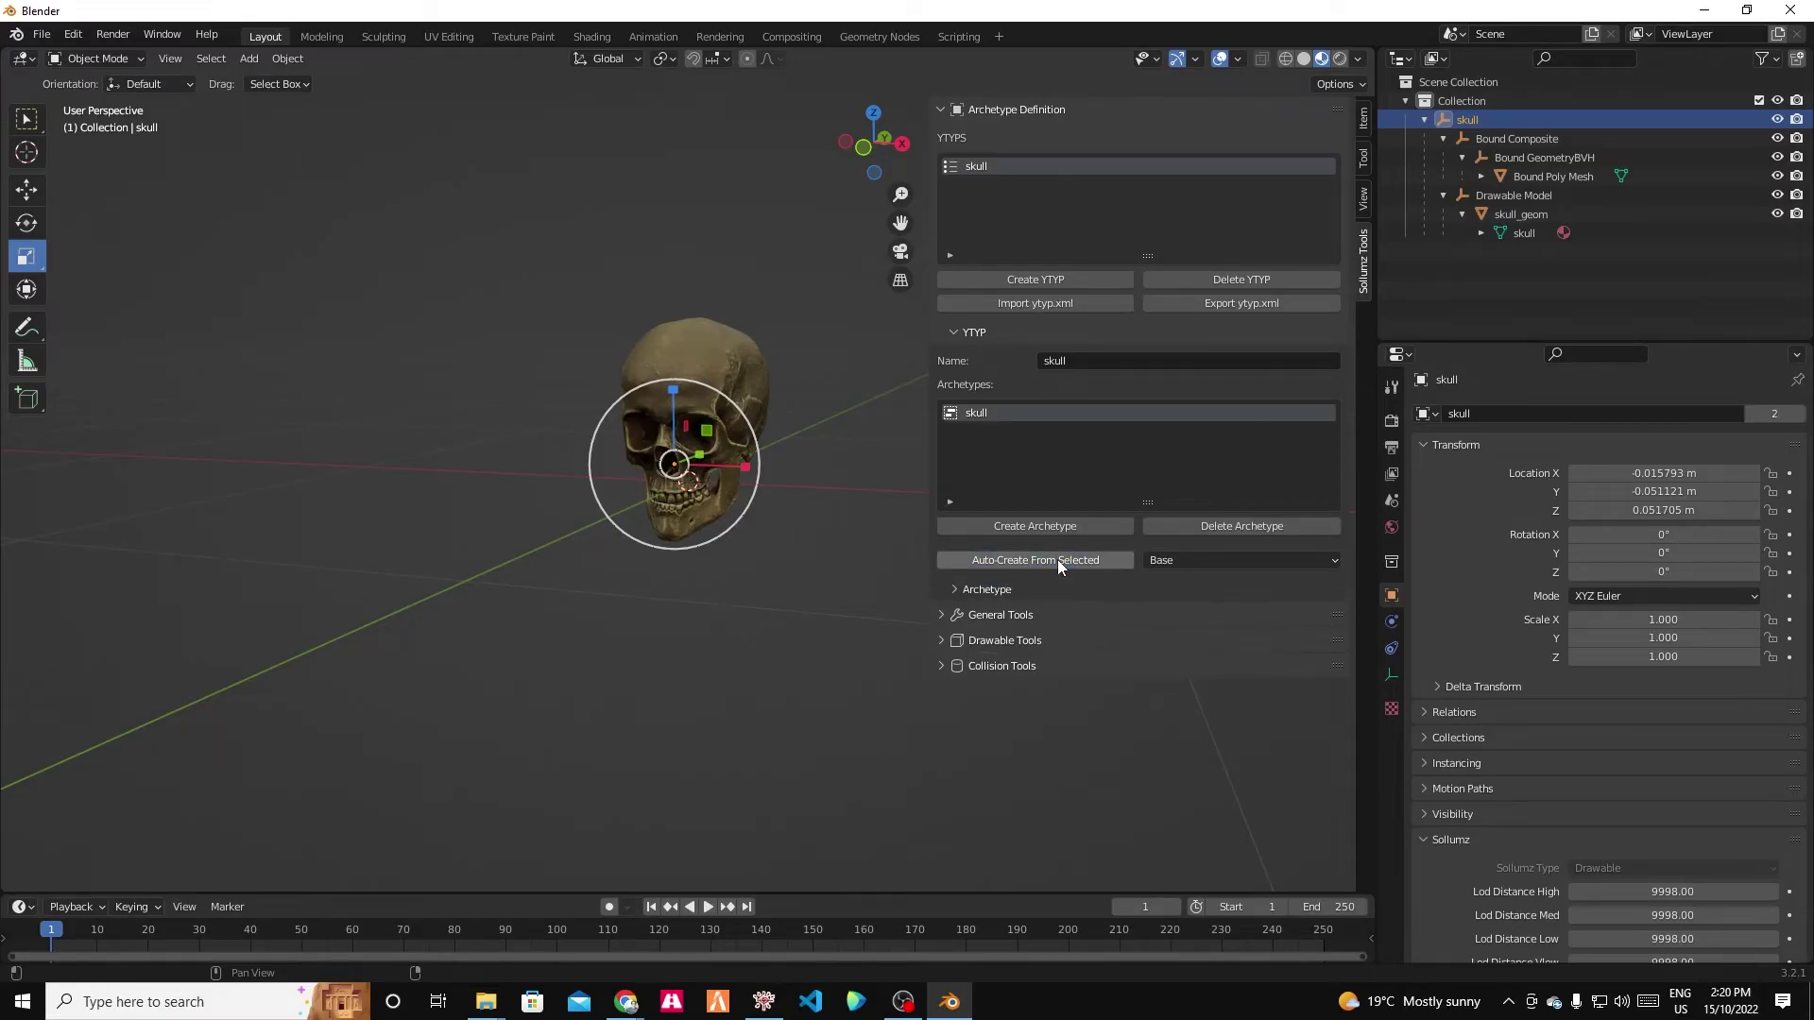
click(960, 590)
scroll(979, 719, down, 1)
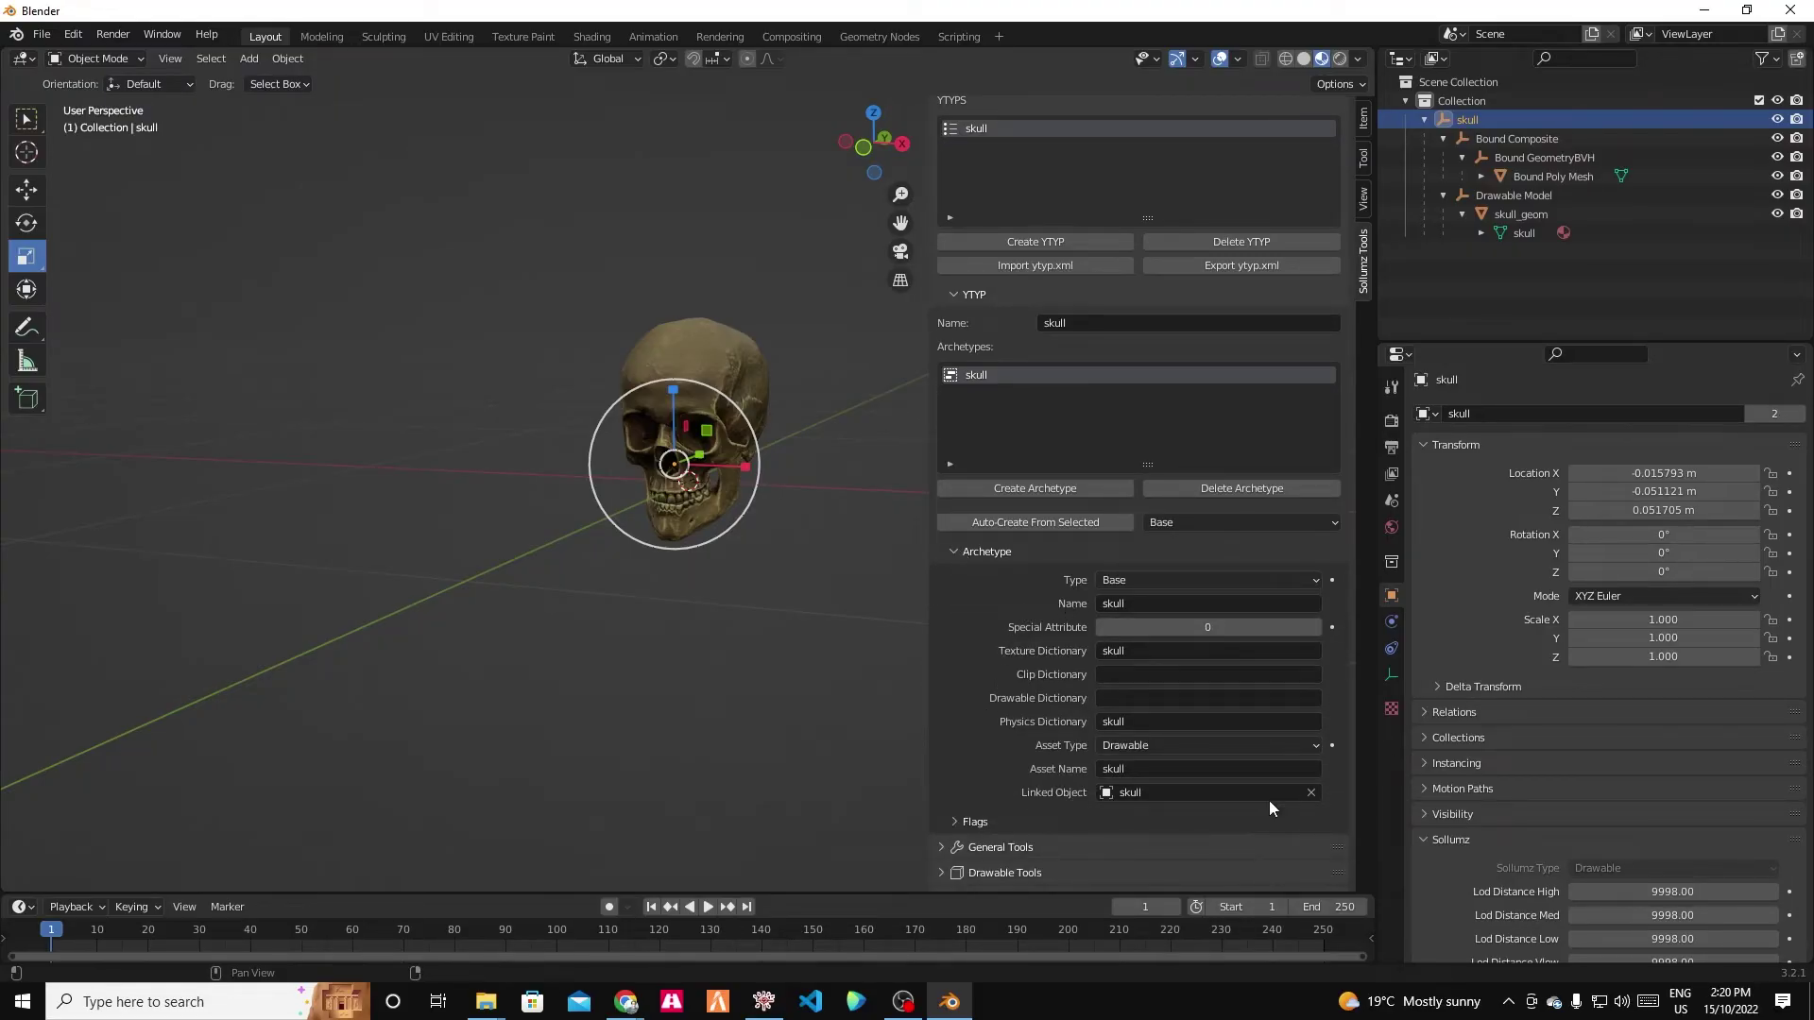
scroll(973, 724, up, 1)
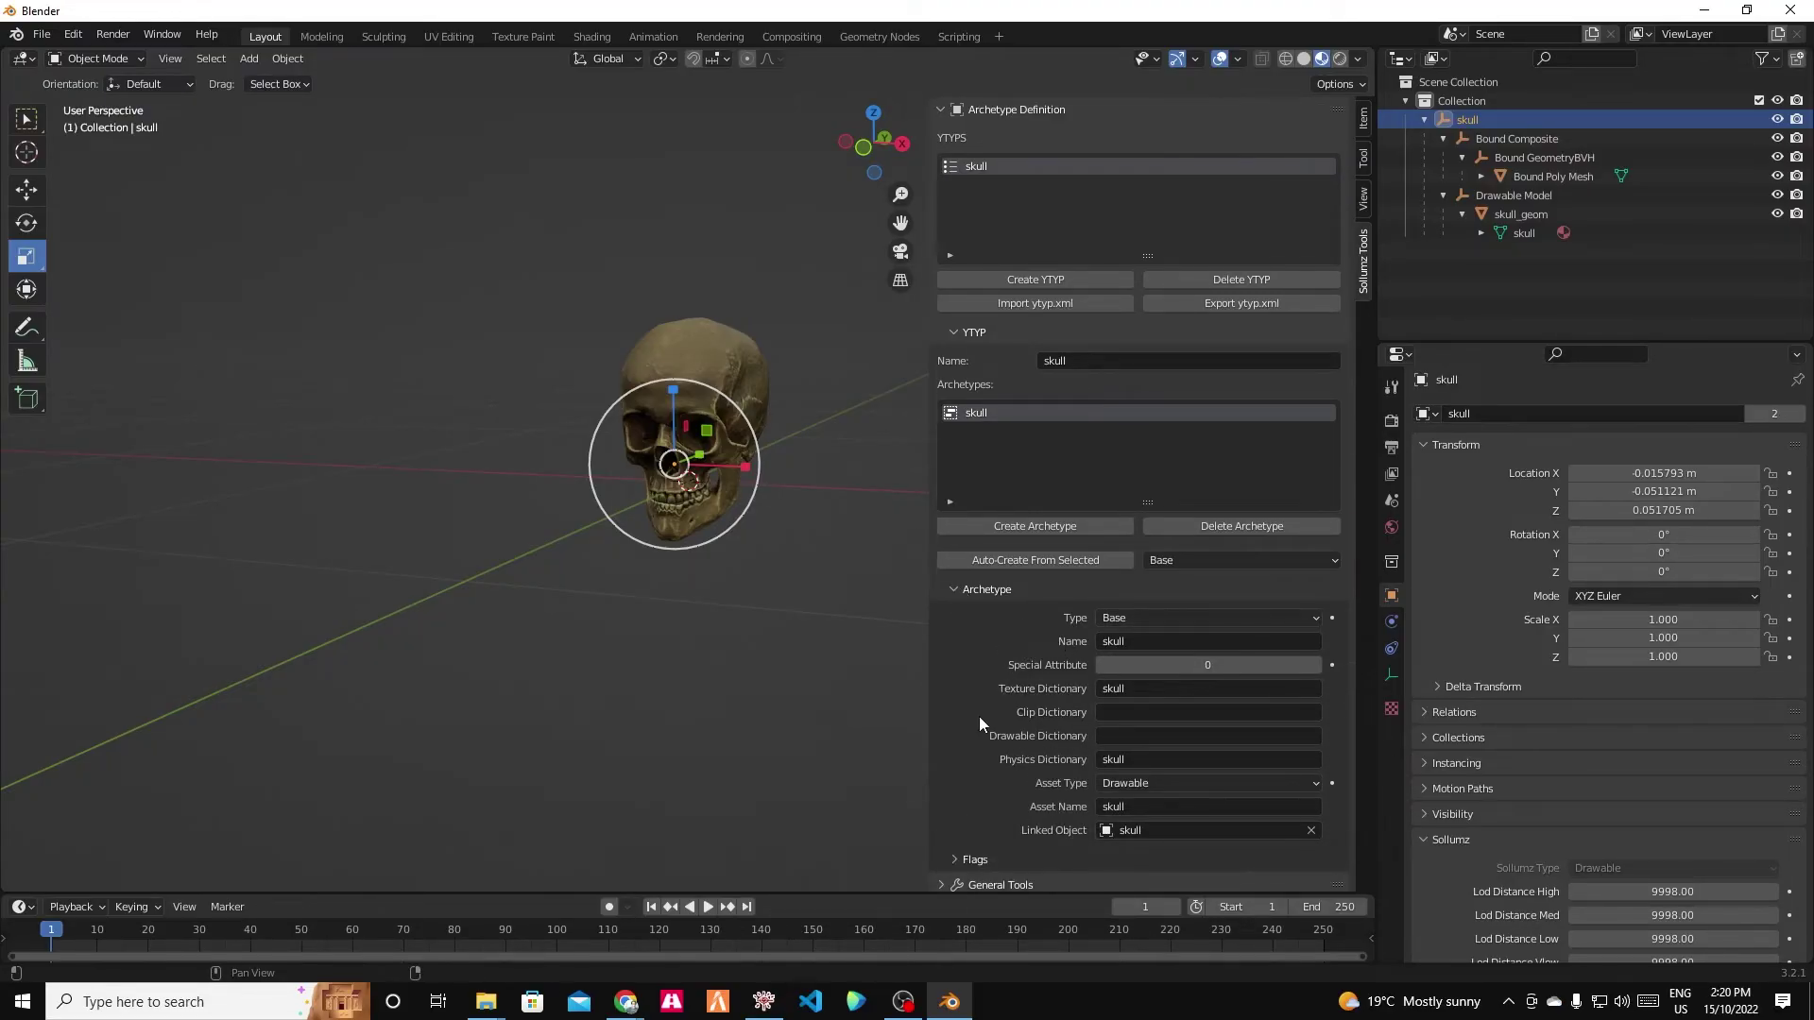
Export the skull YTYP as skull.ytyp.xml into Desktop > video > export.
click(1234, 304)
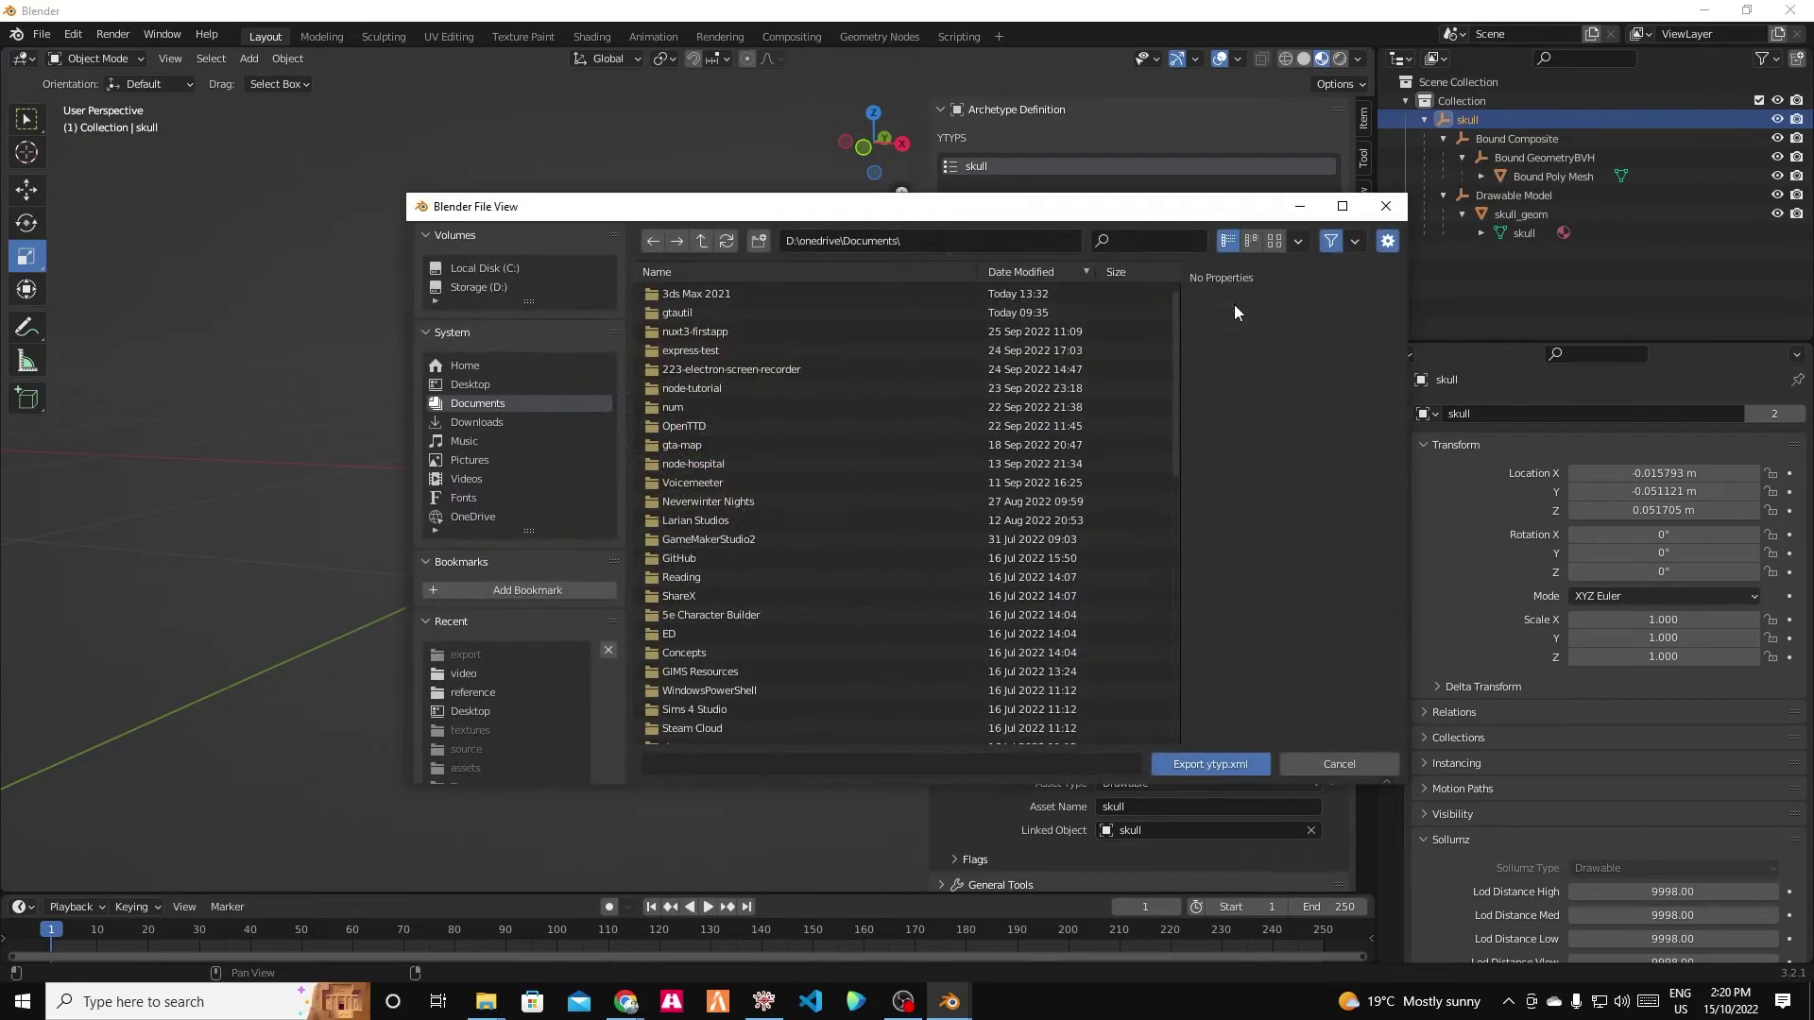
click(468, 384)
double_click(695, 292)
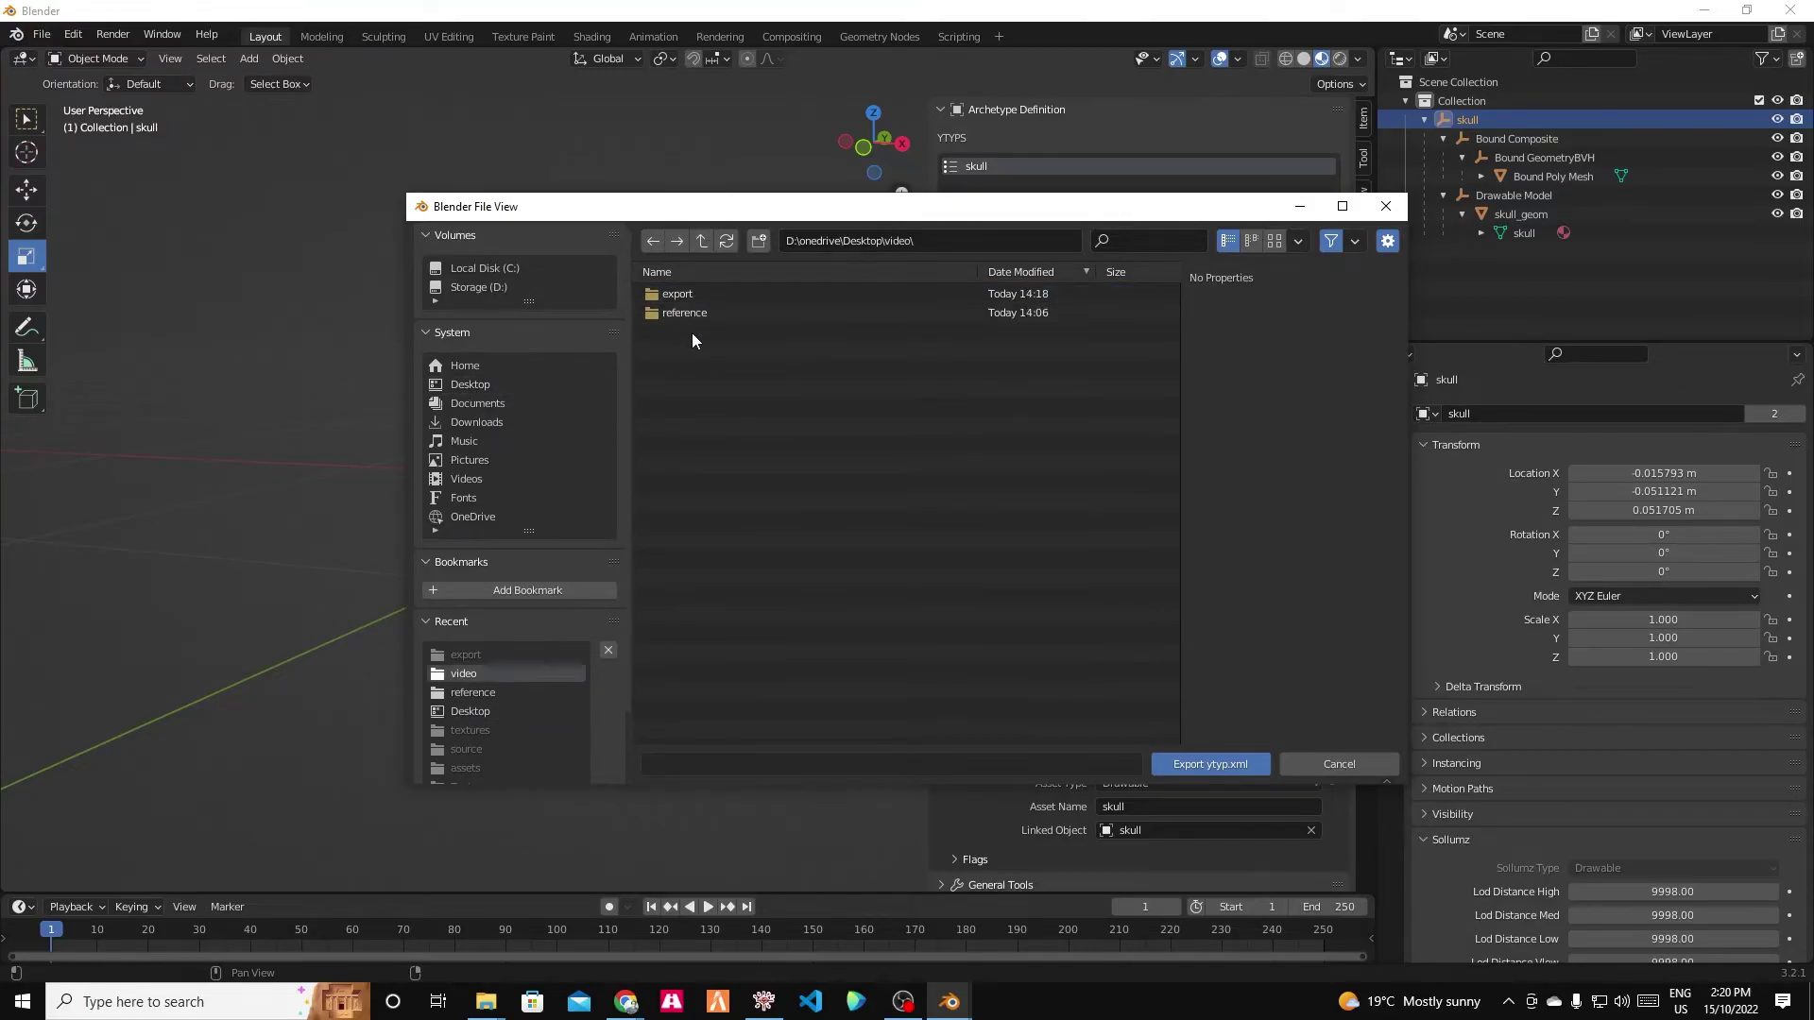
double_click(699, 296)
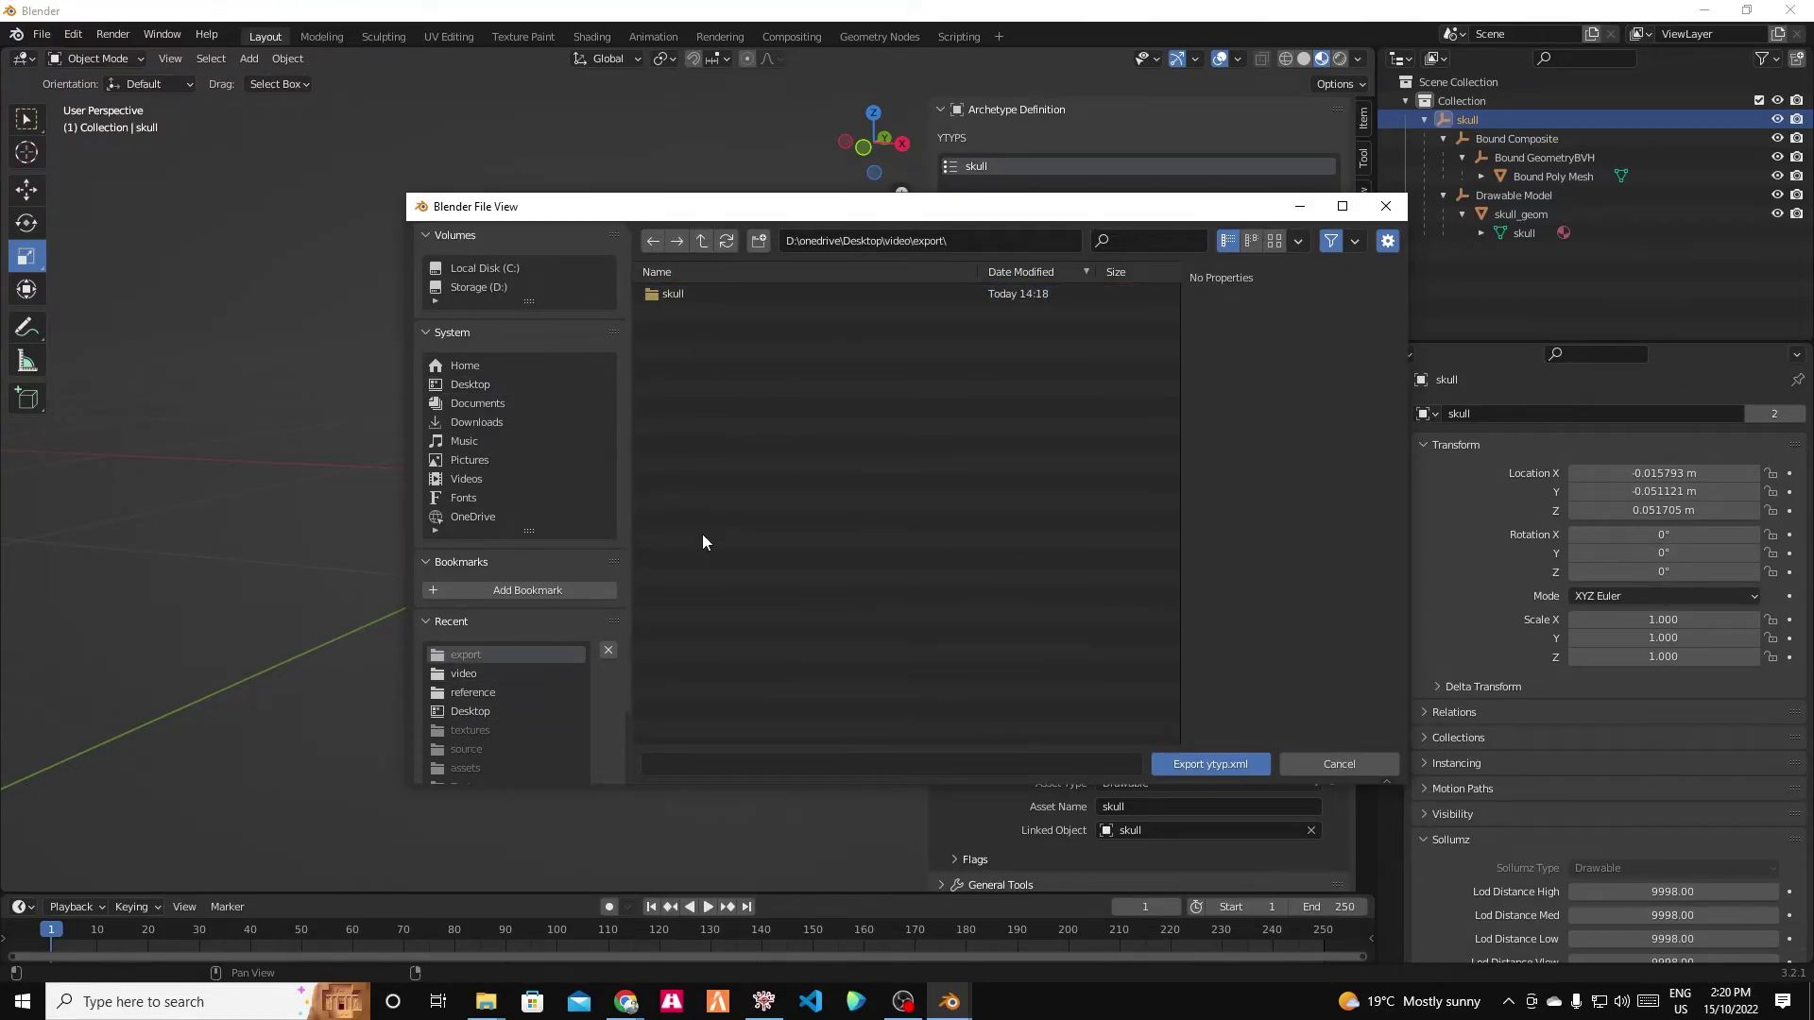
click(1221, 768)
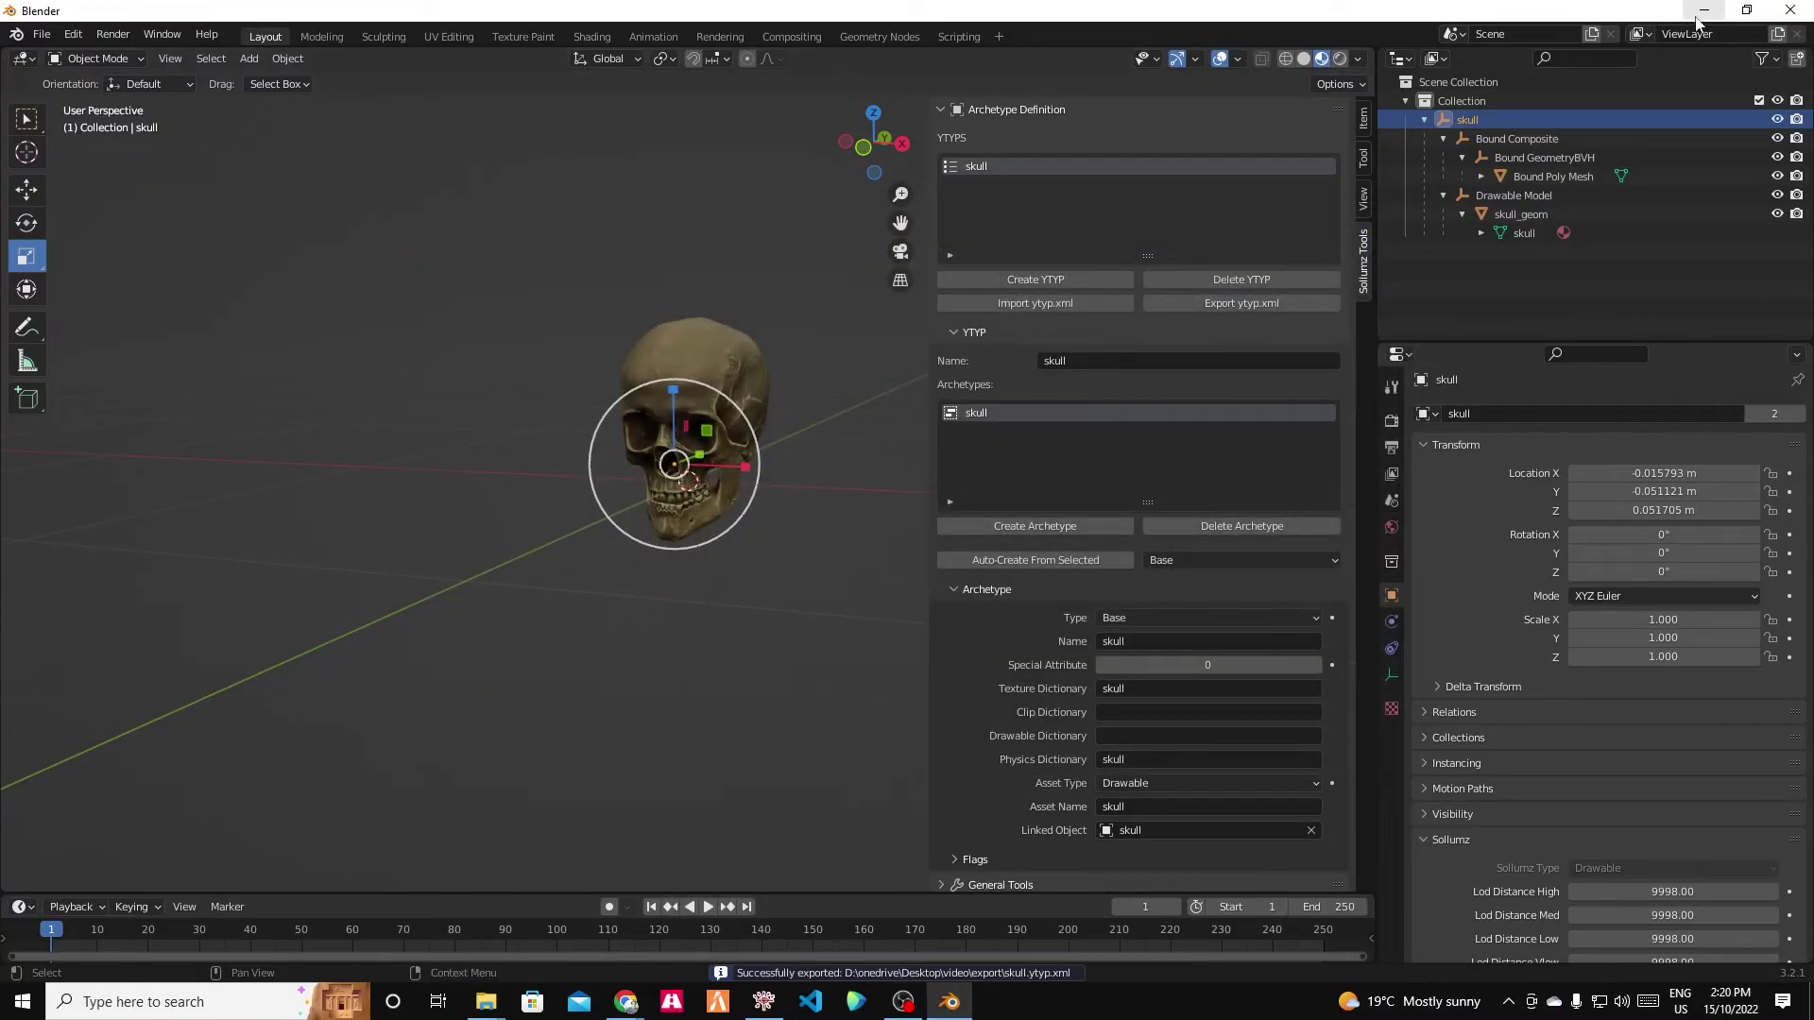
Import skull.ytyp.xml into RPF Explorer, creating the 496-byte skull.ytyp.
click(1697, 15)
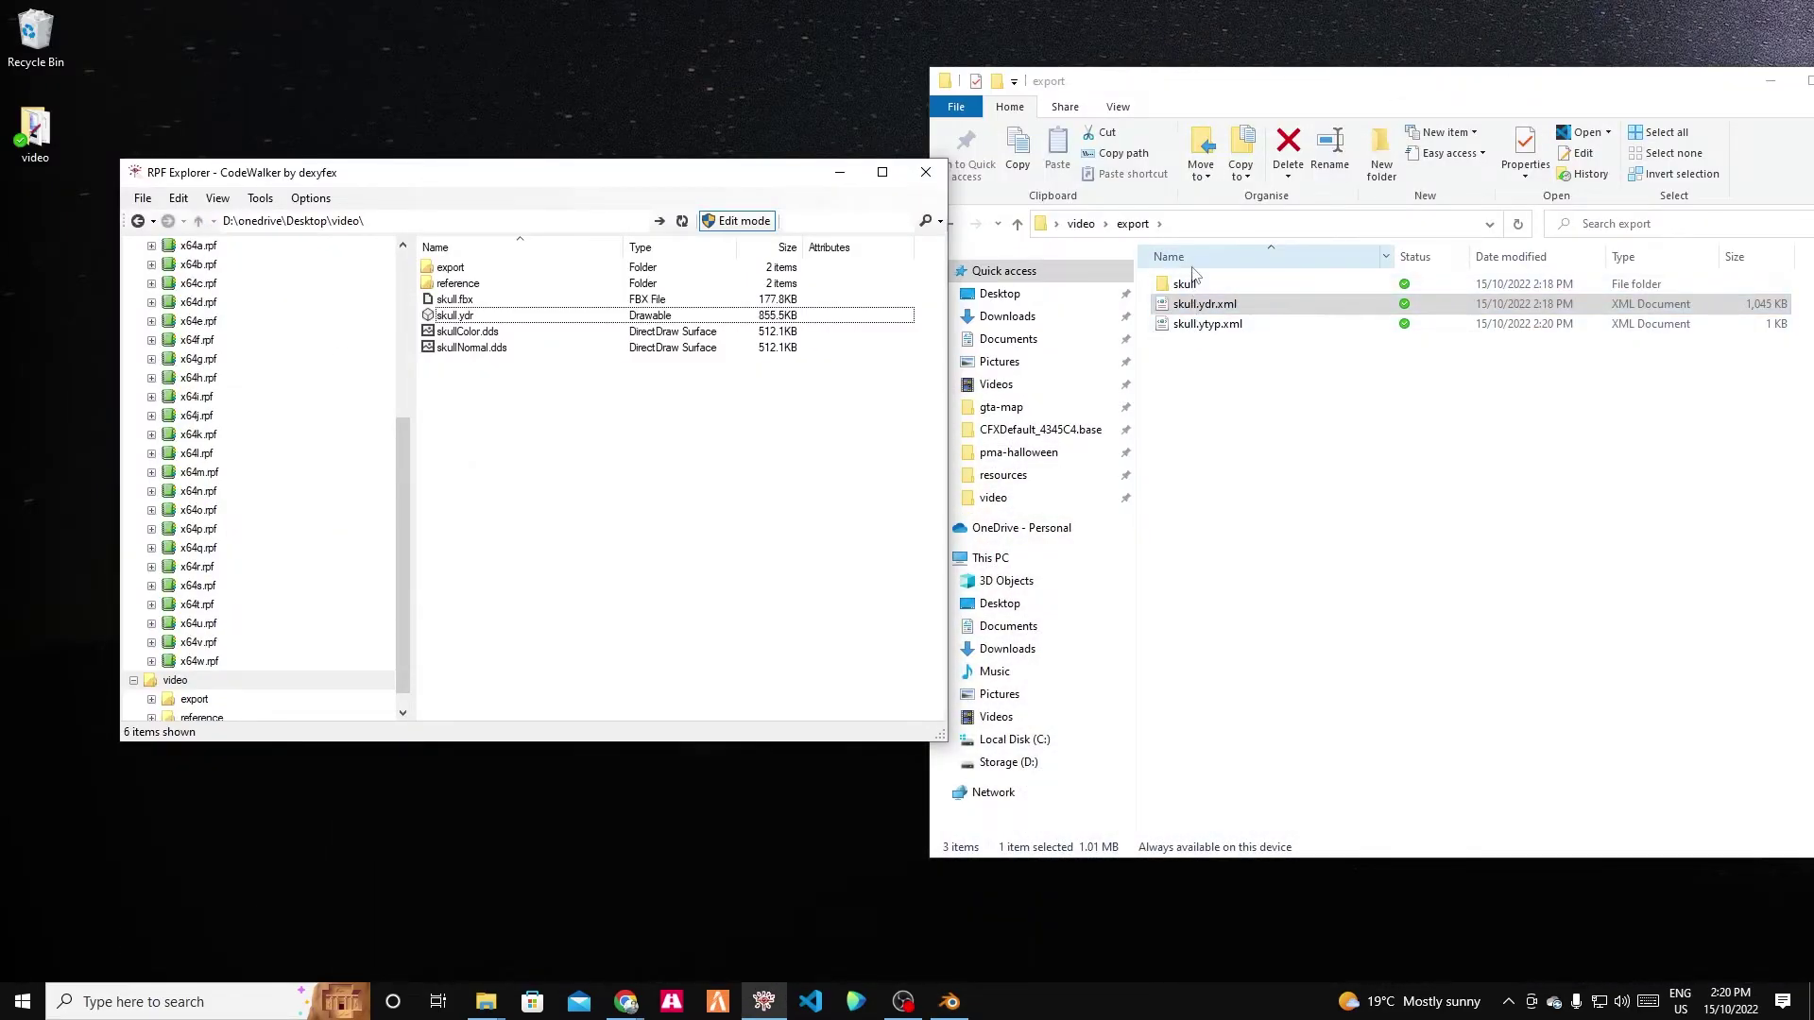
click(1194, 326)
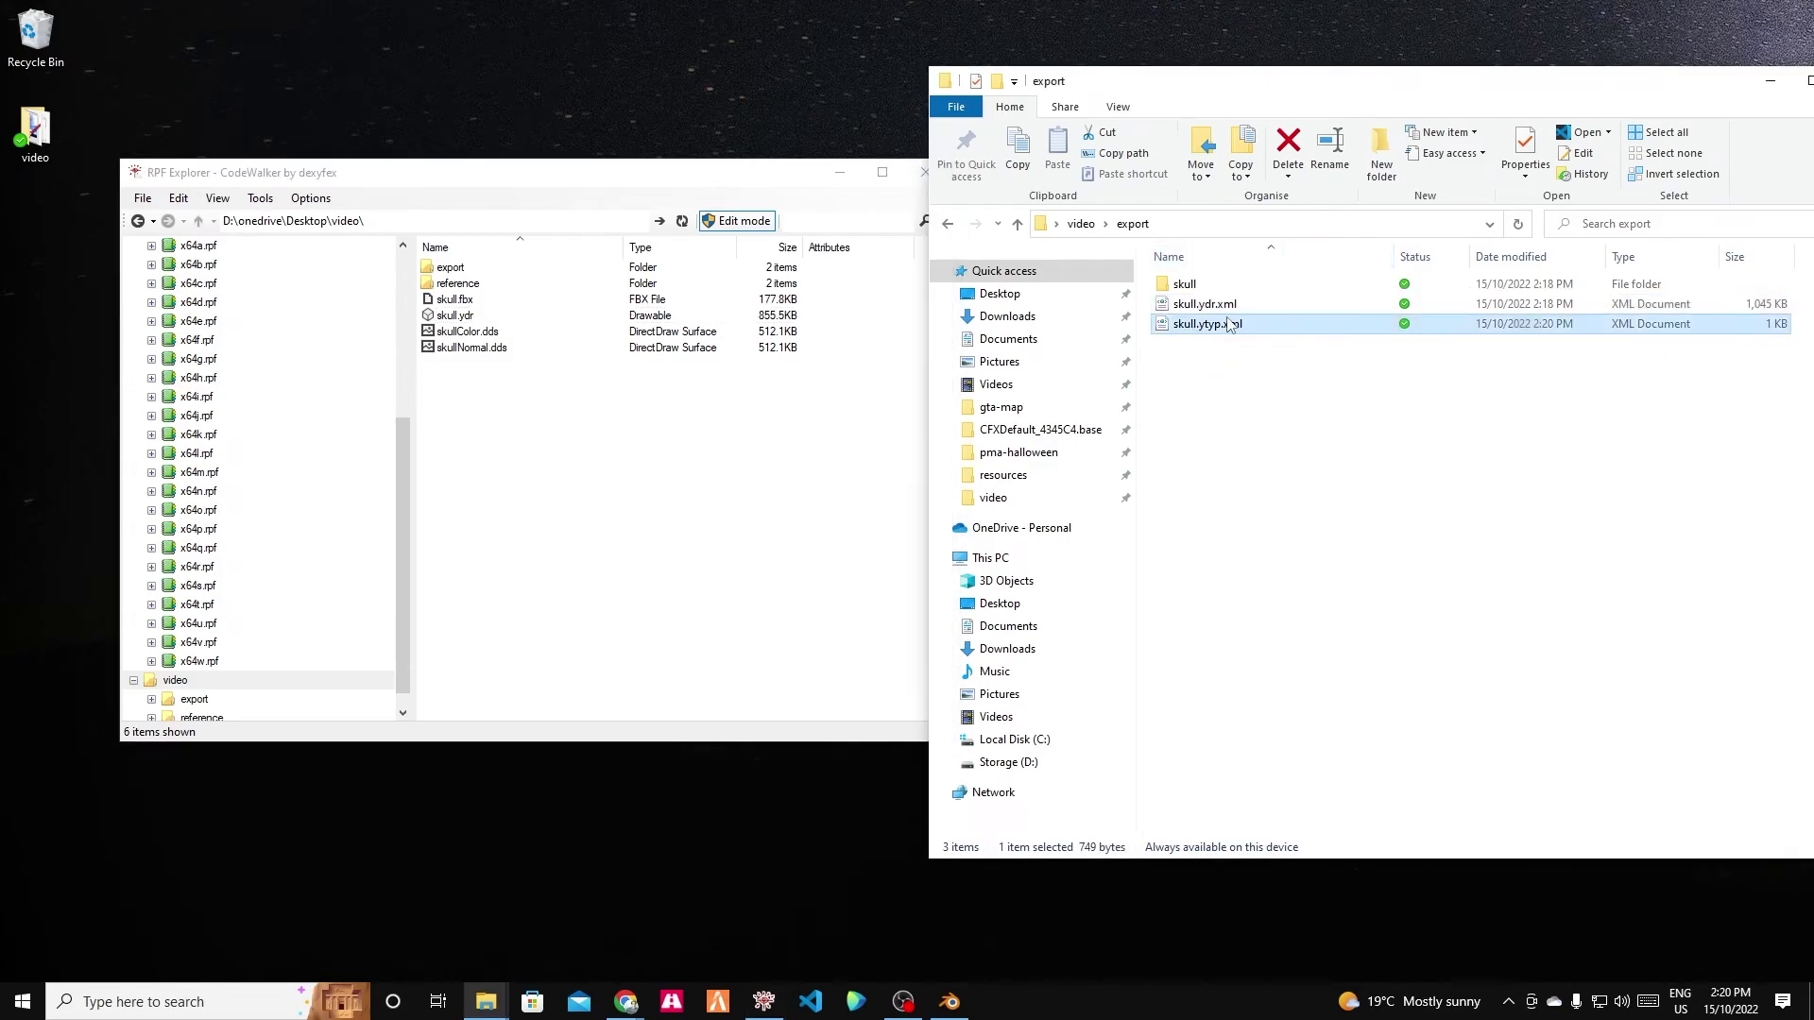
drag(818, 444, 626, 492)
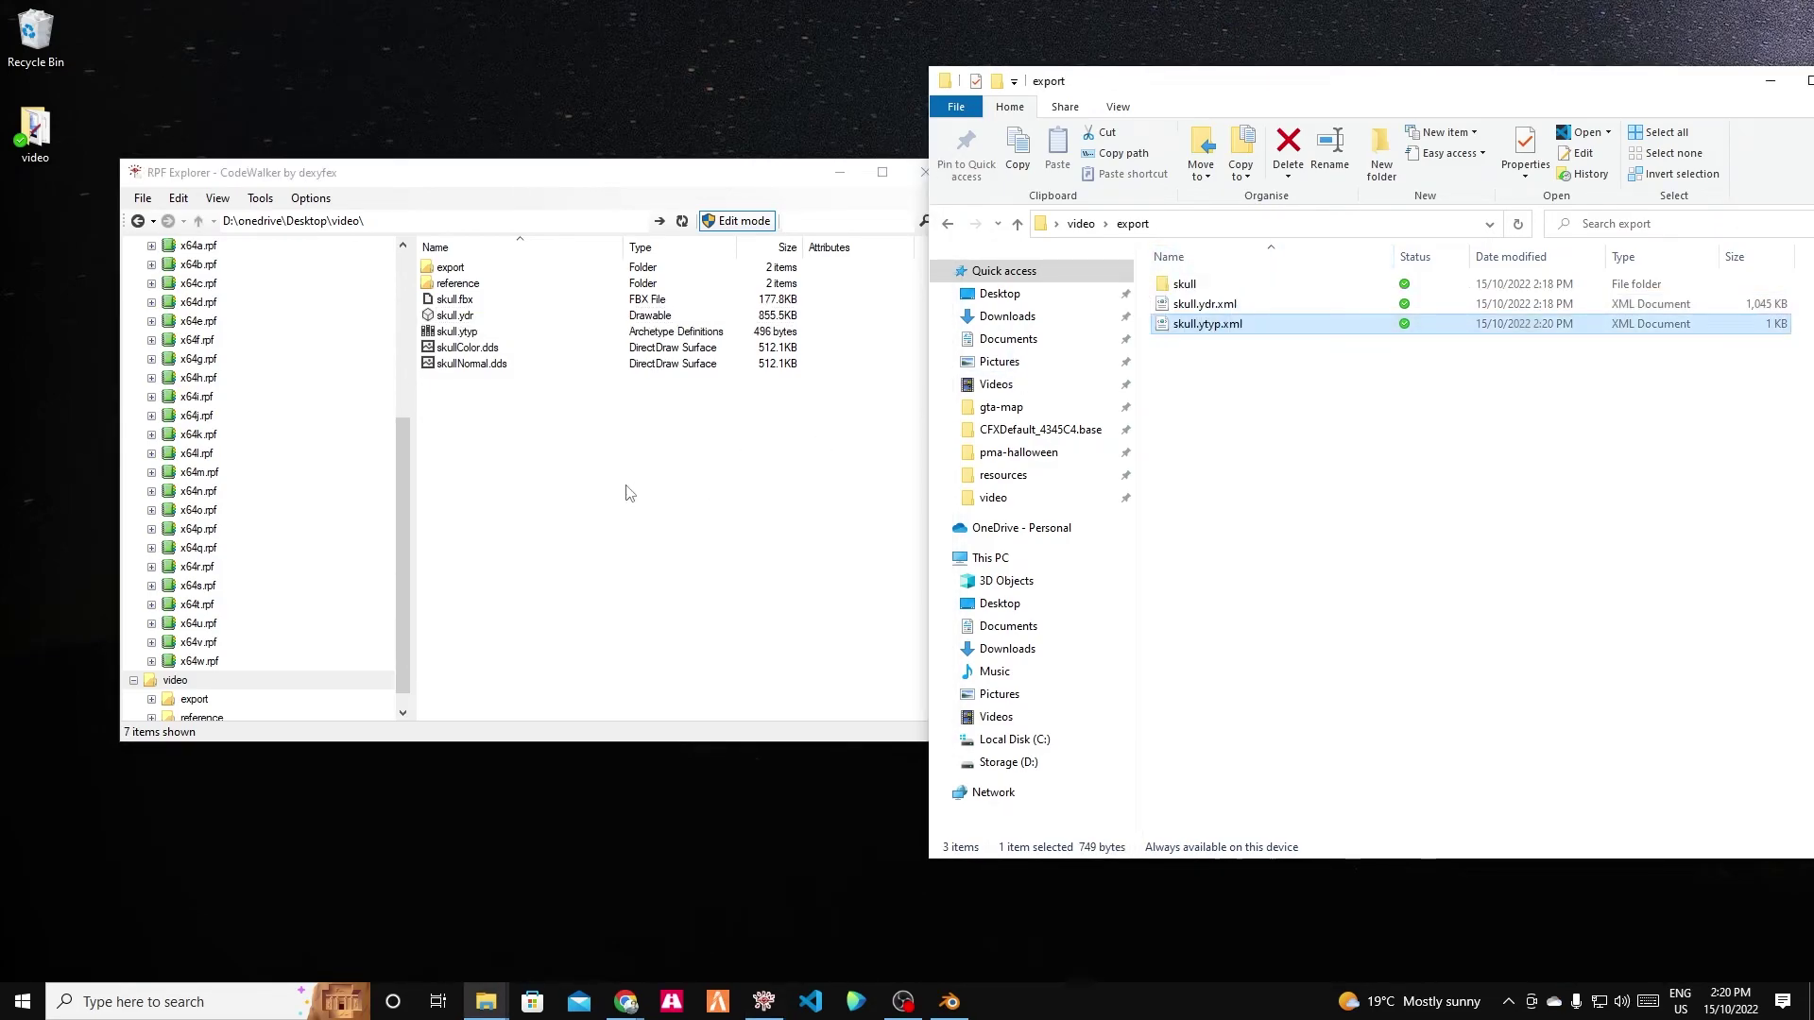
Review skull.ytyp's XML bounding entries and texture dictionary name, then close the Meta Editor.
double_click(466, 331)
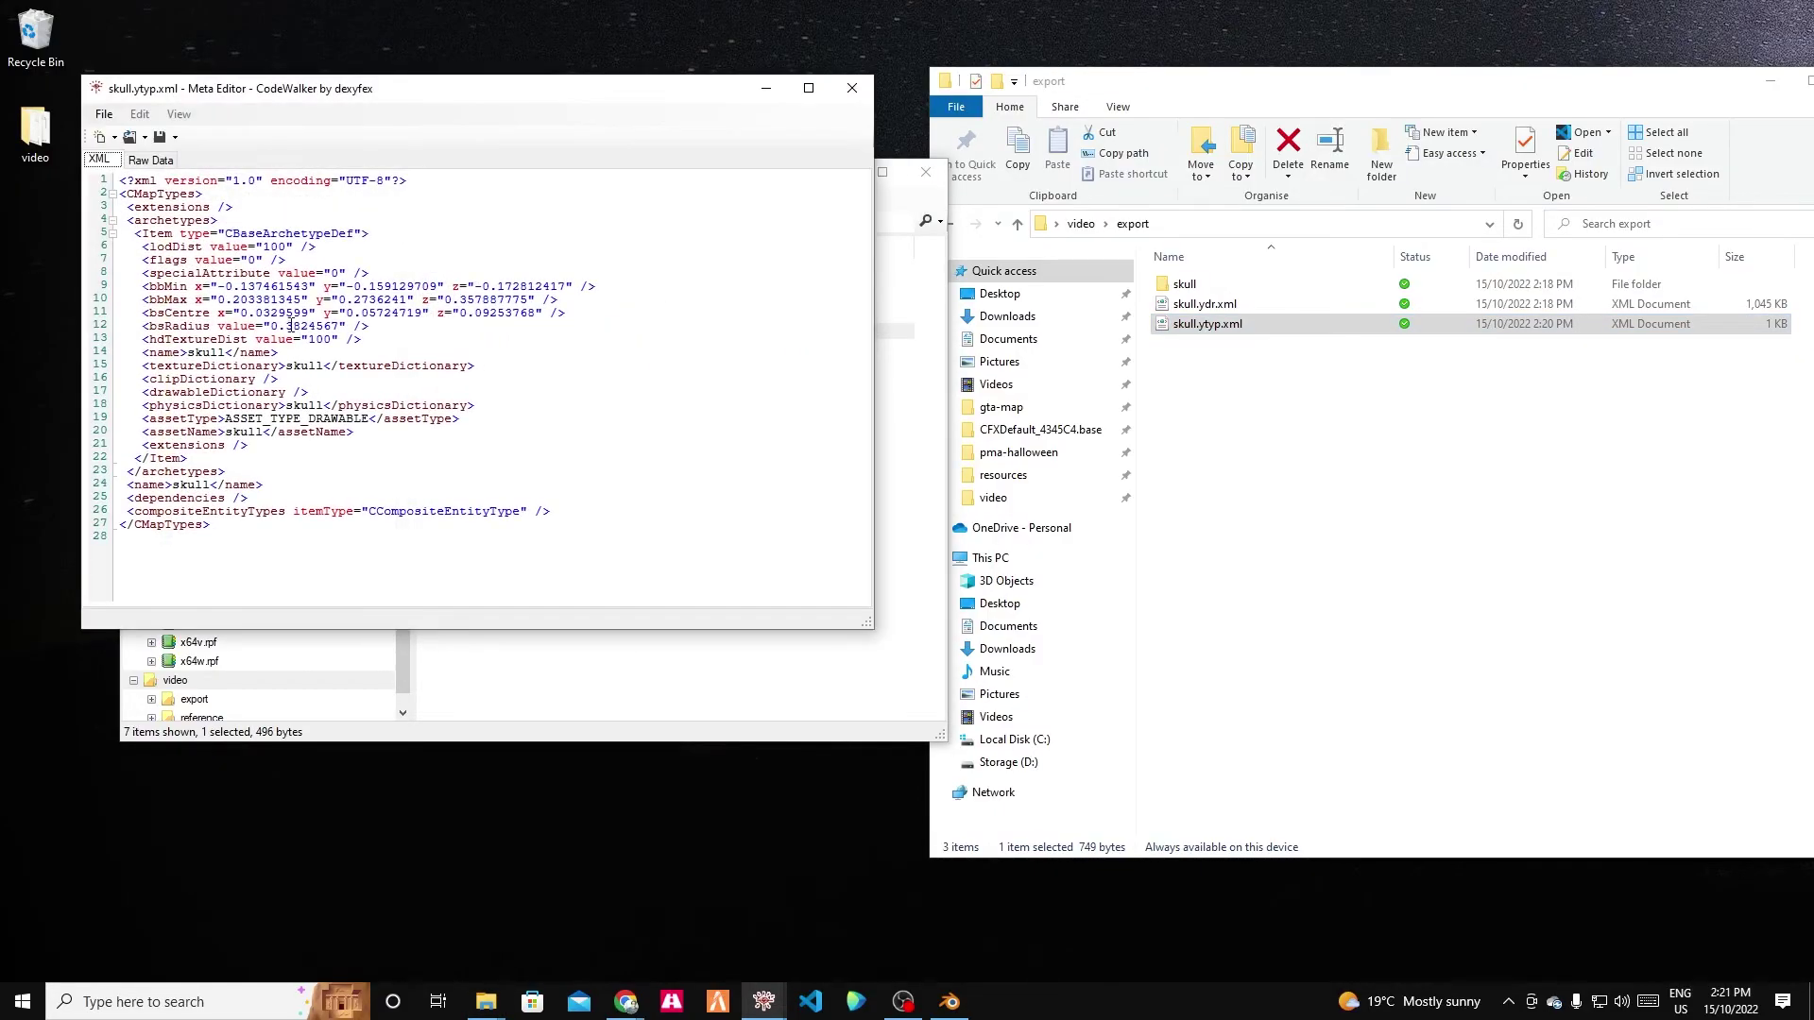
drag(142, 272, 500, 334)
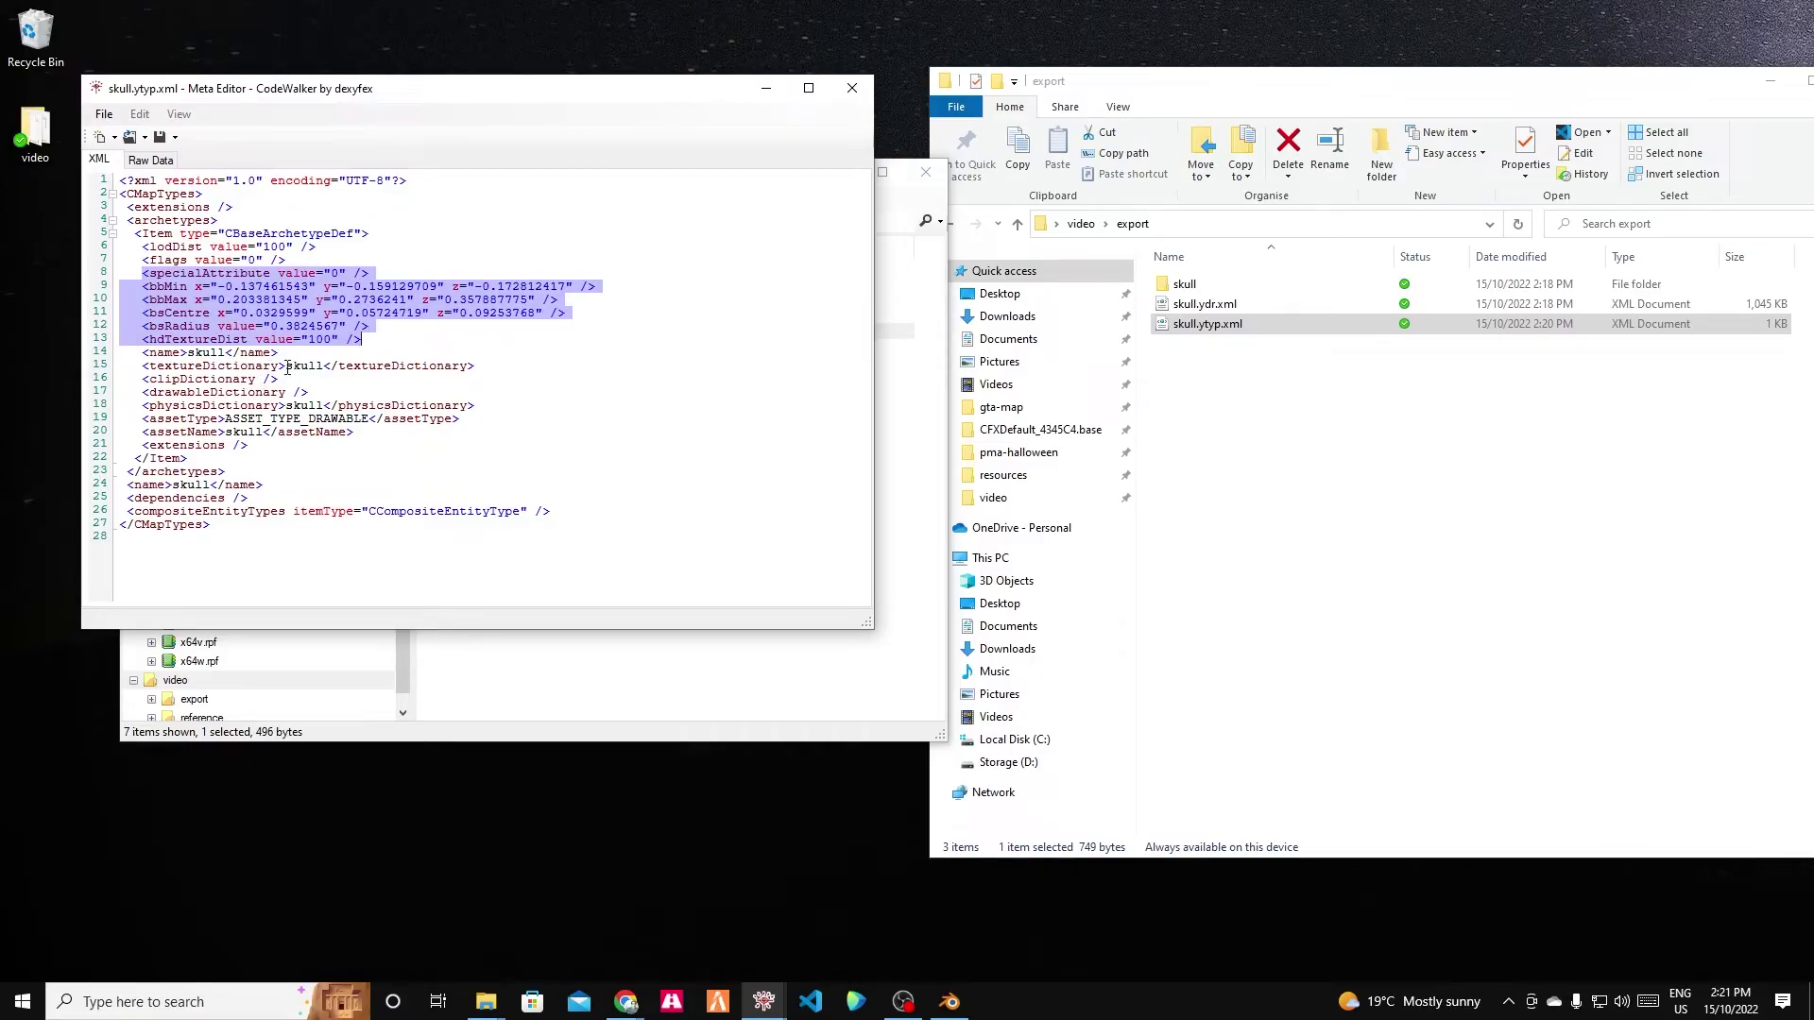
mouse_move(288, 368)
mouse_down()
mouse_move(355, 371)
mouse_move(318, 380)
mouse_up()
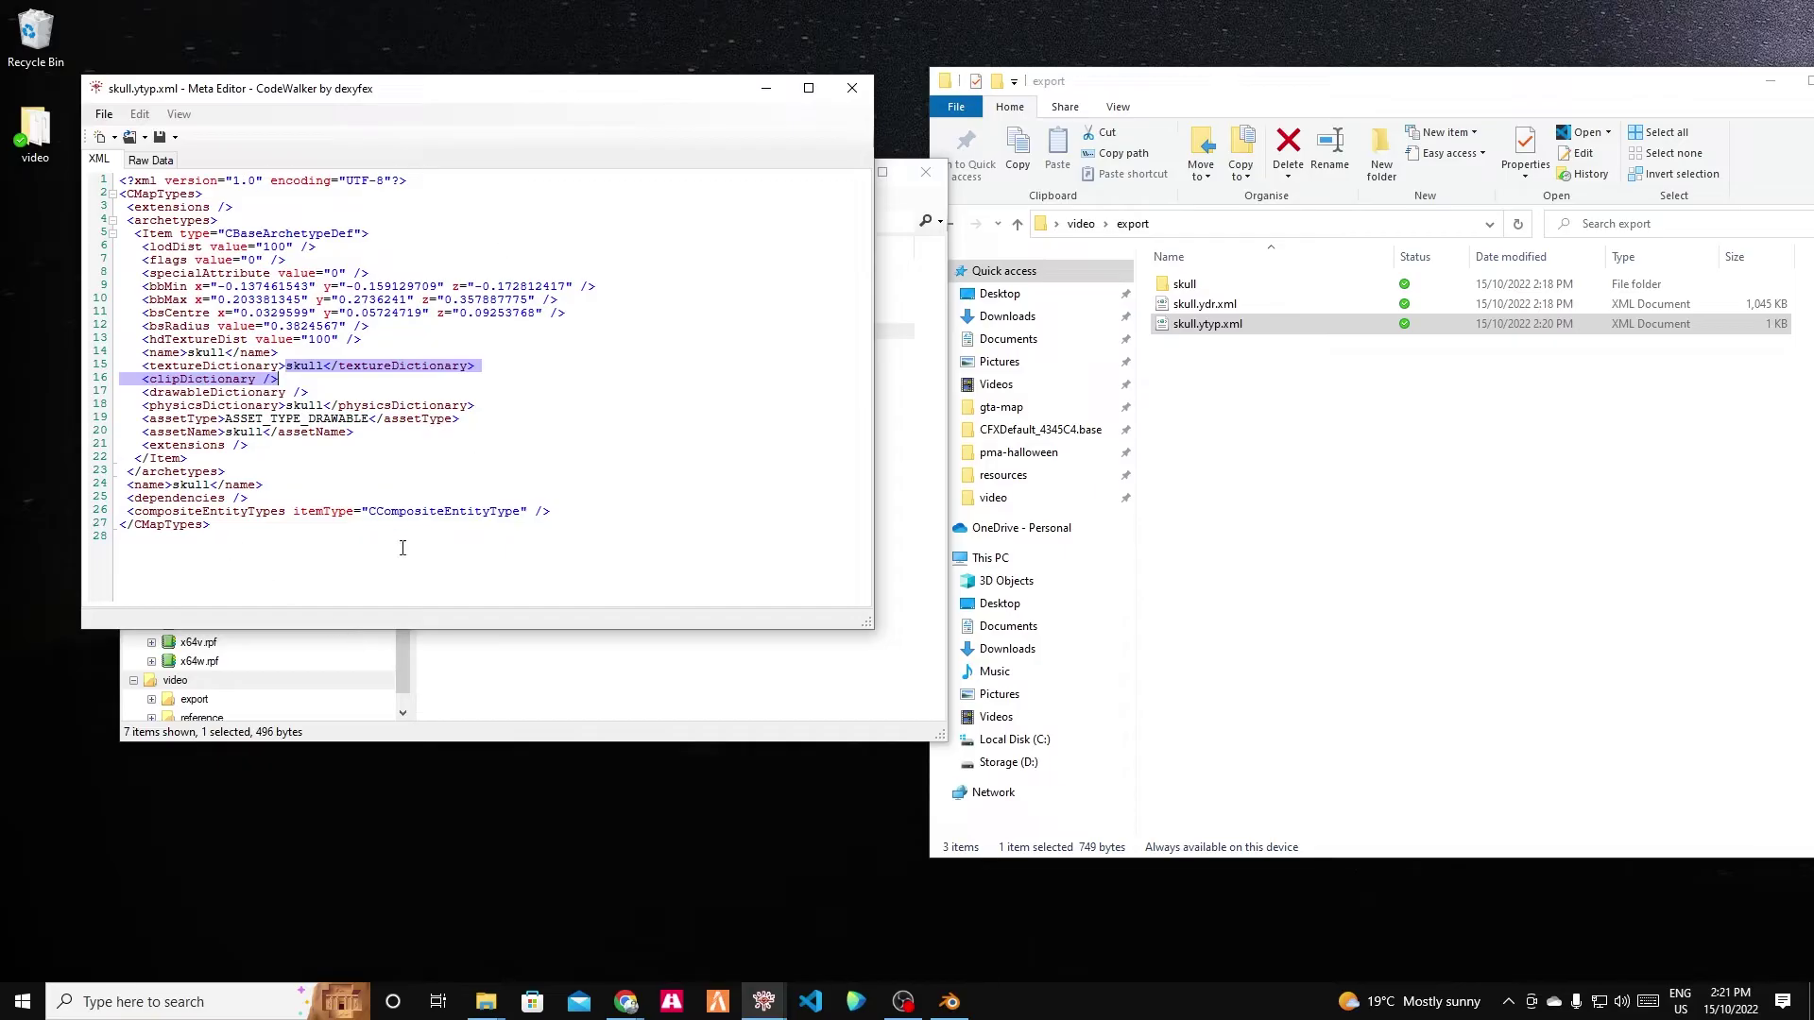
click(849, 90)
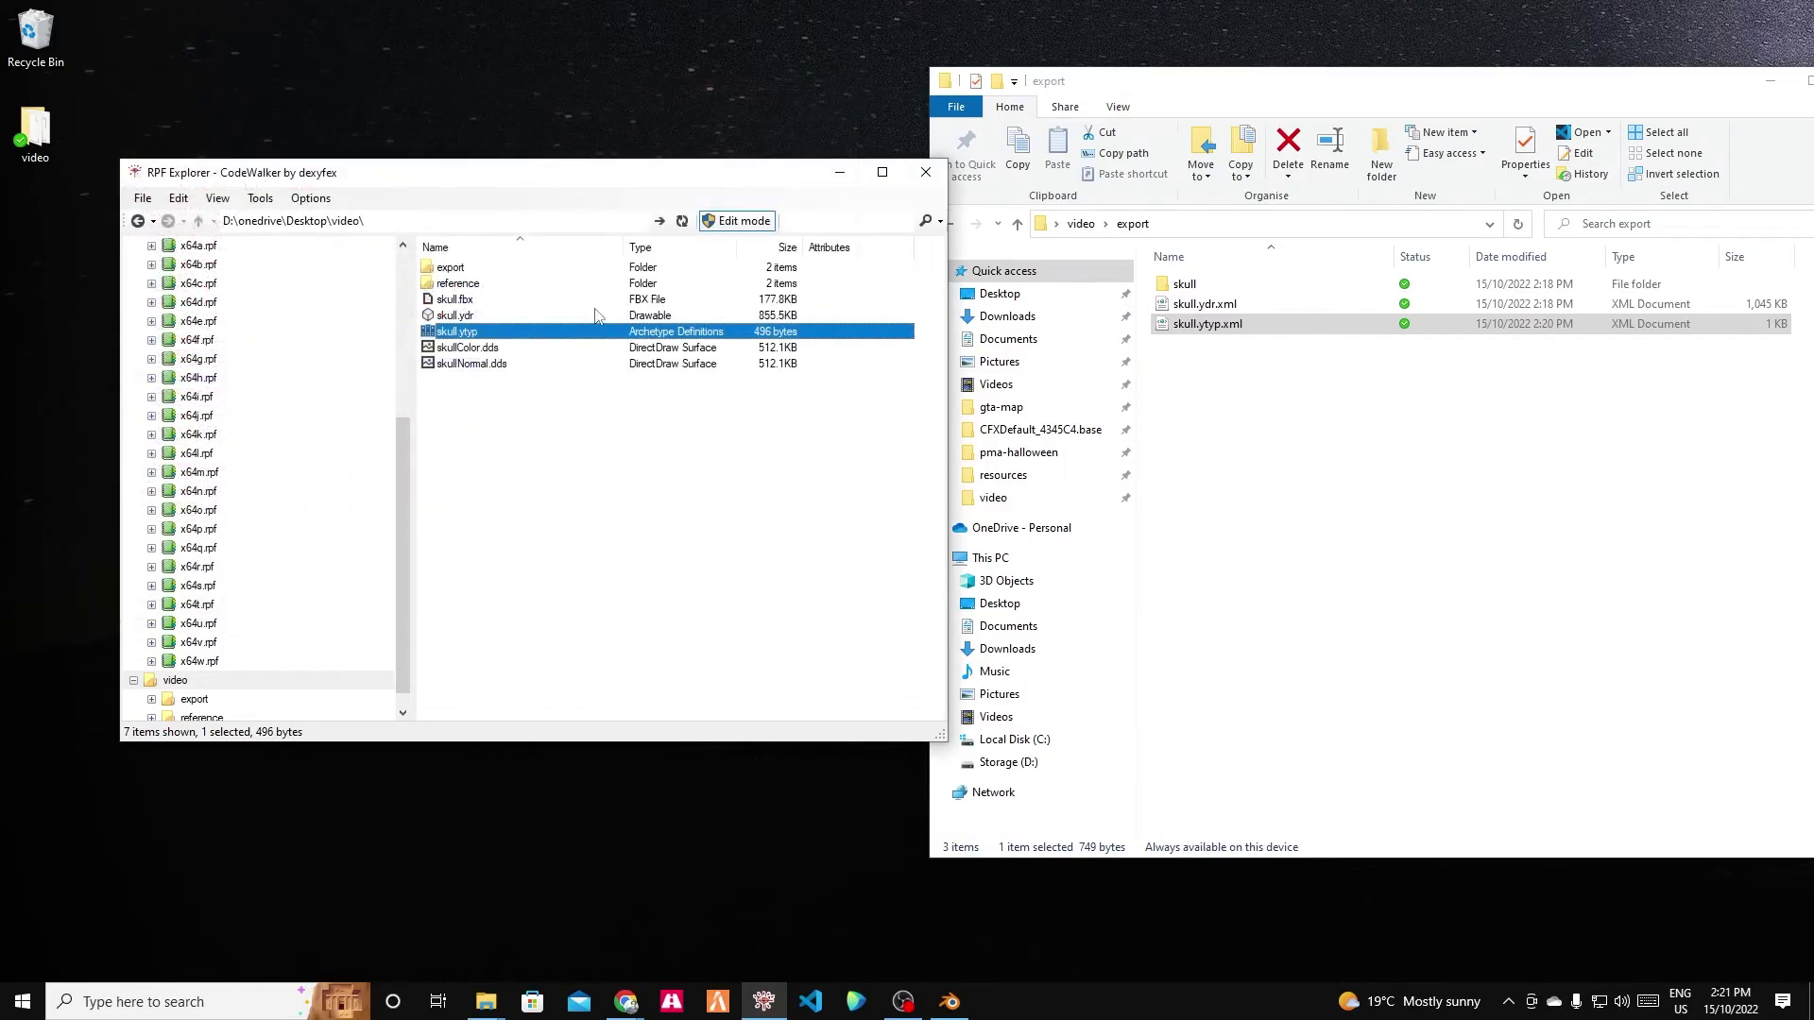
click(460, 321)
click(545, 460)
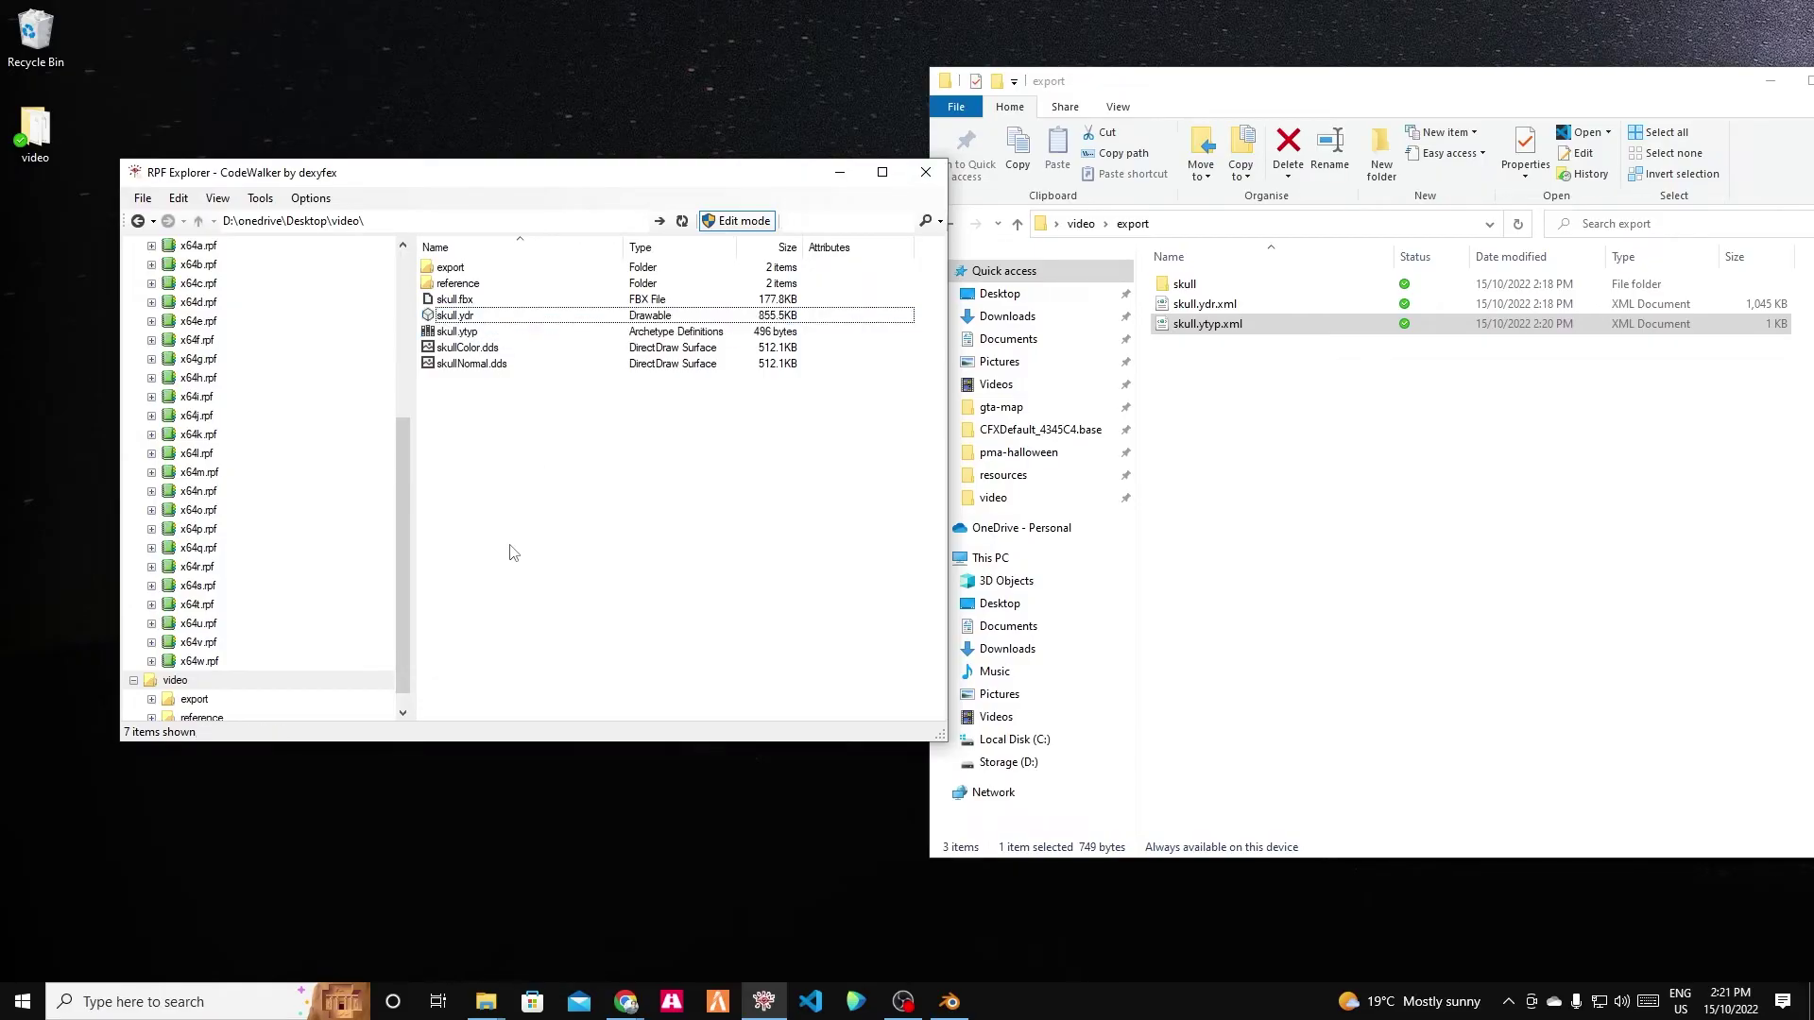
drag(580, 172, 716, 166)
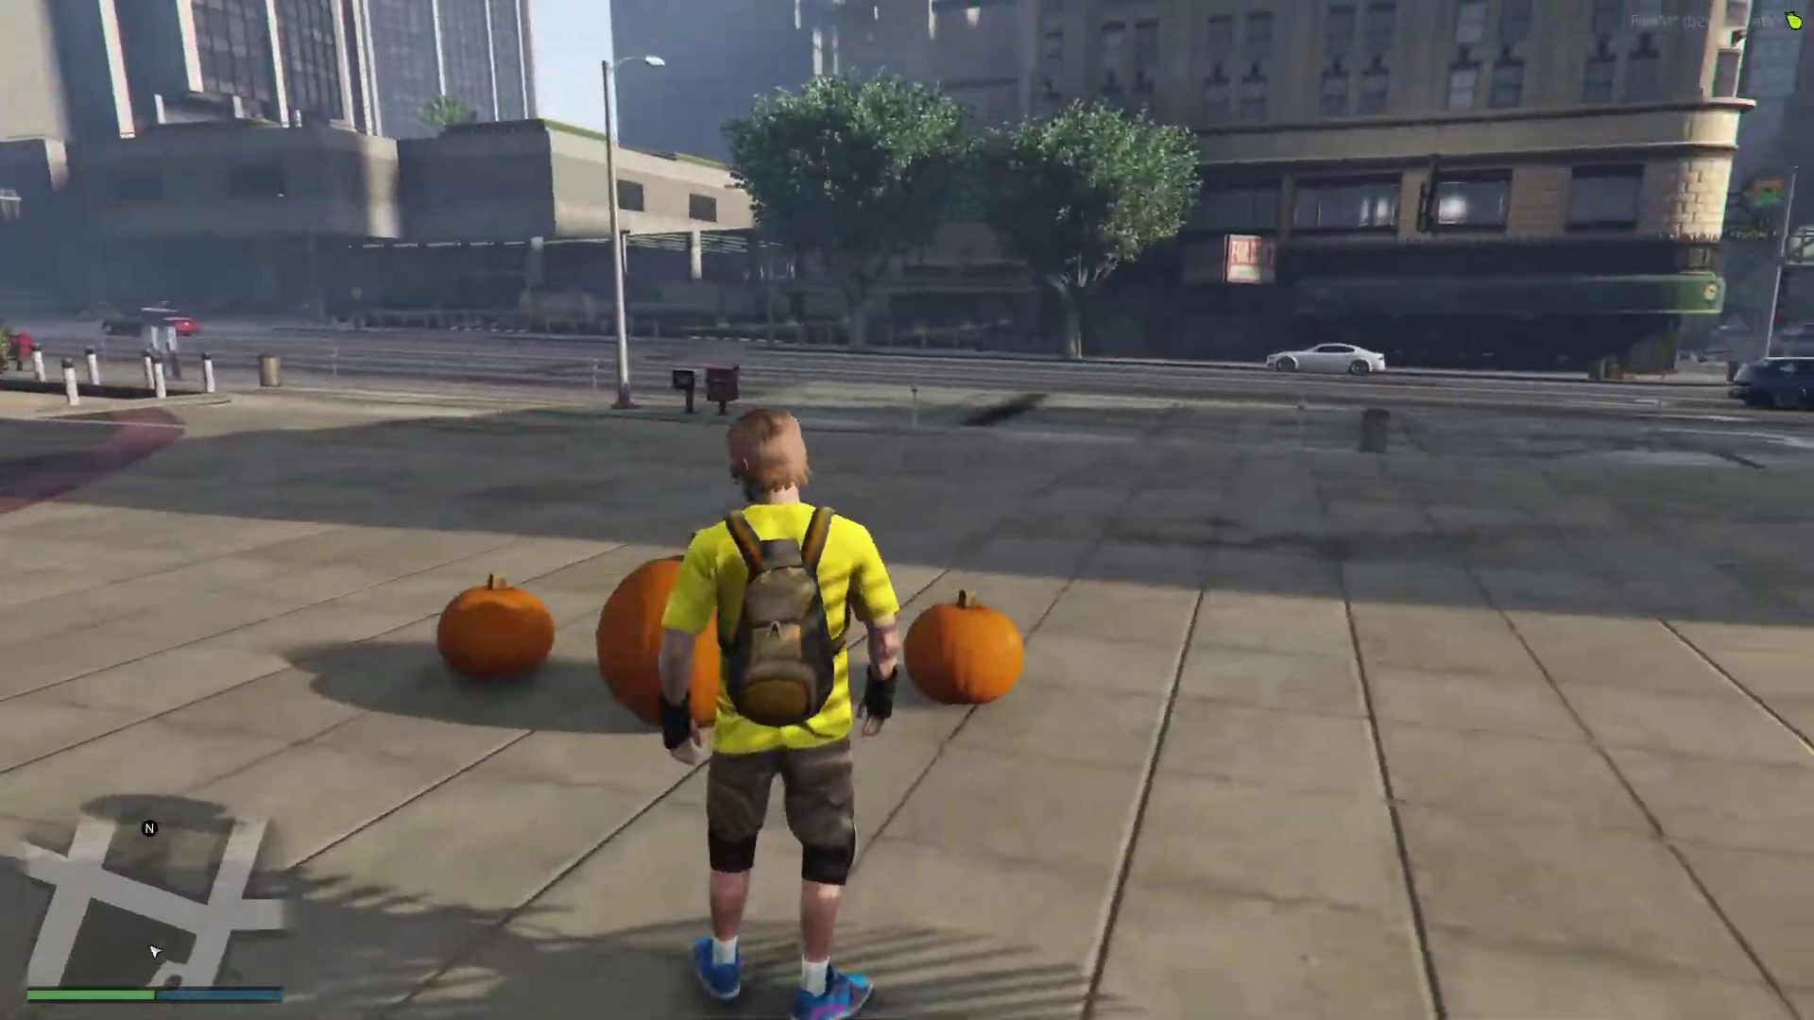
Walk around the plaza to view the floating skull prop beside the pumpkins from several sides.
key(w)
key(w)
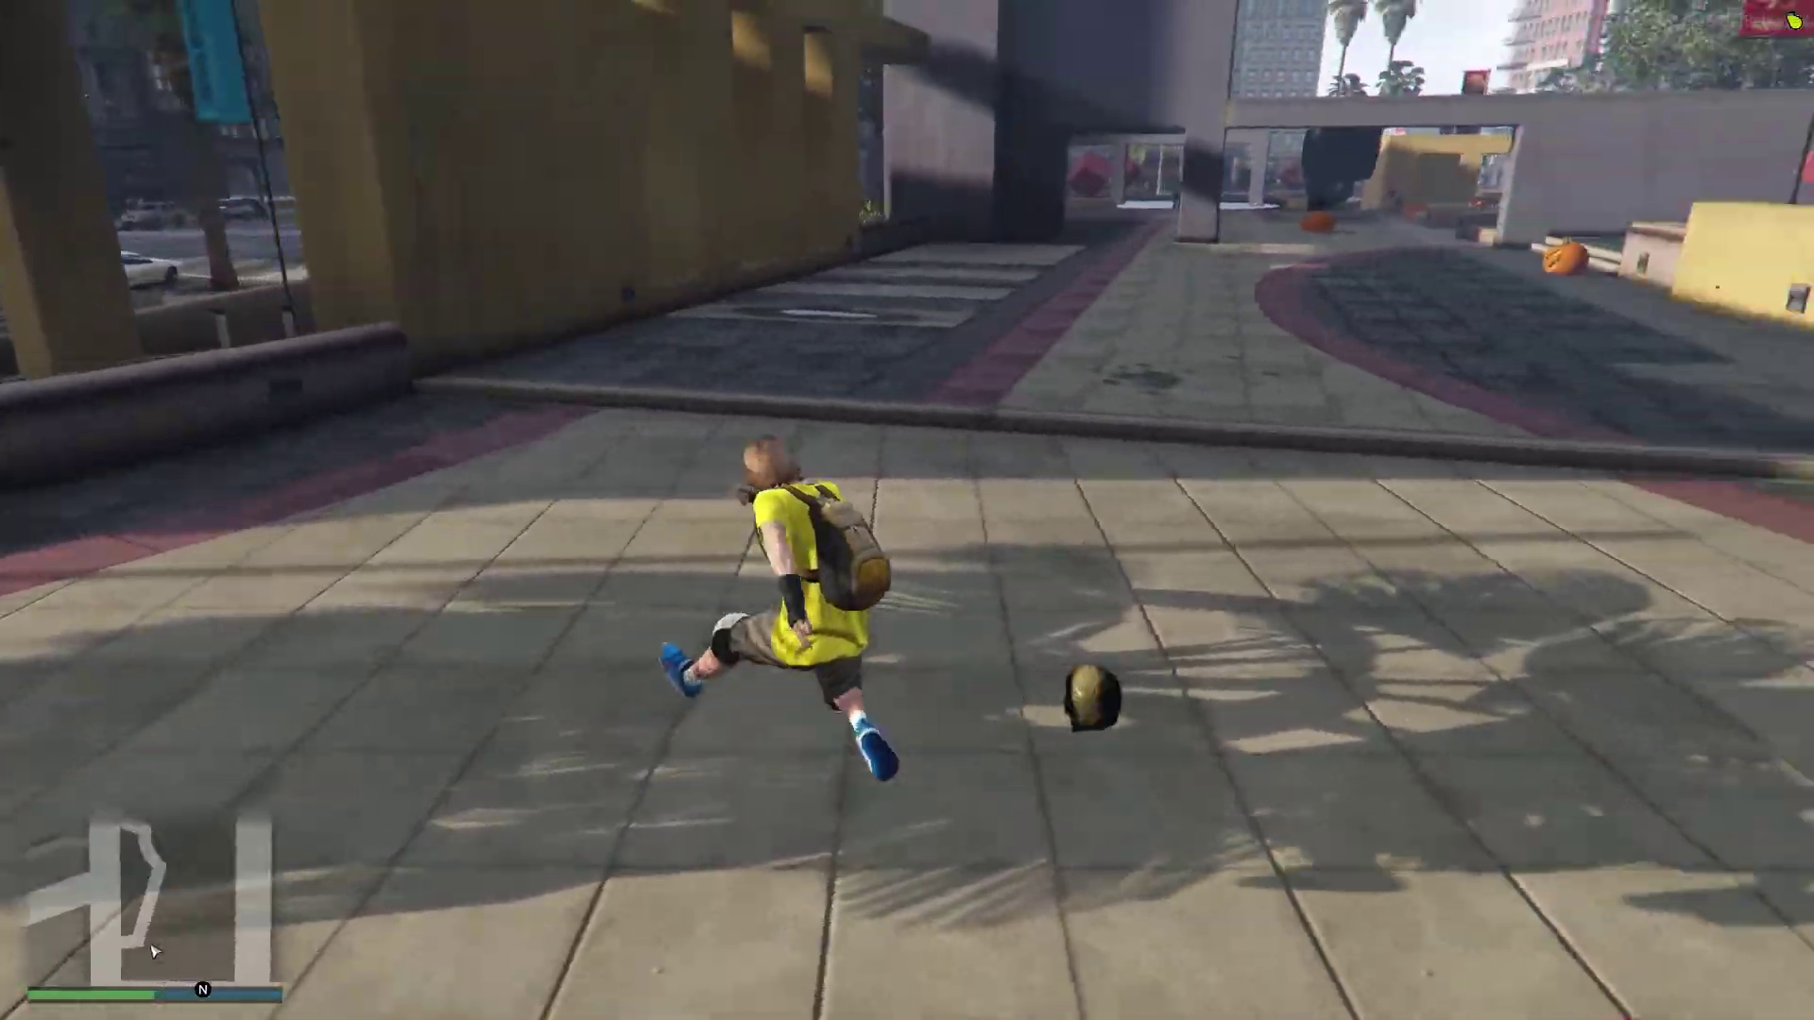
key(w)
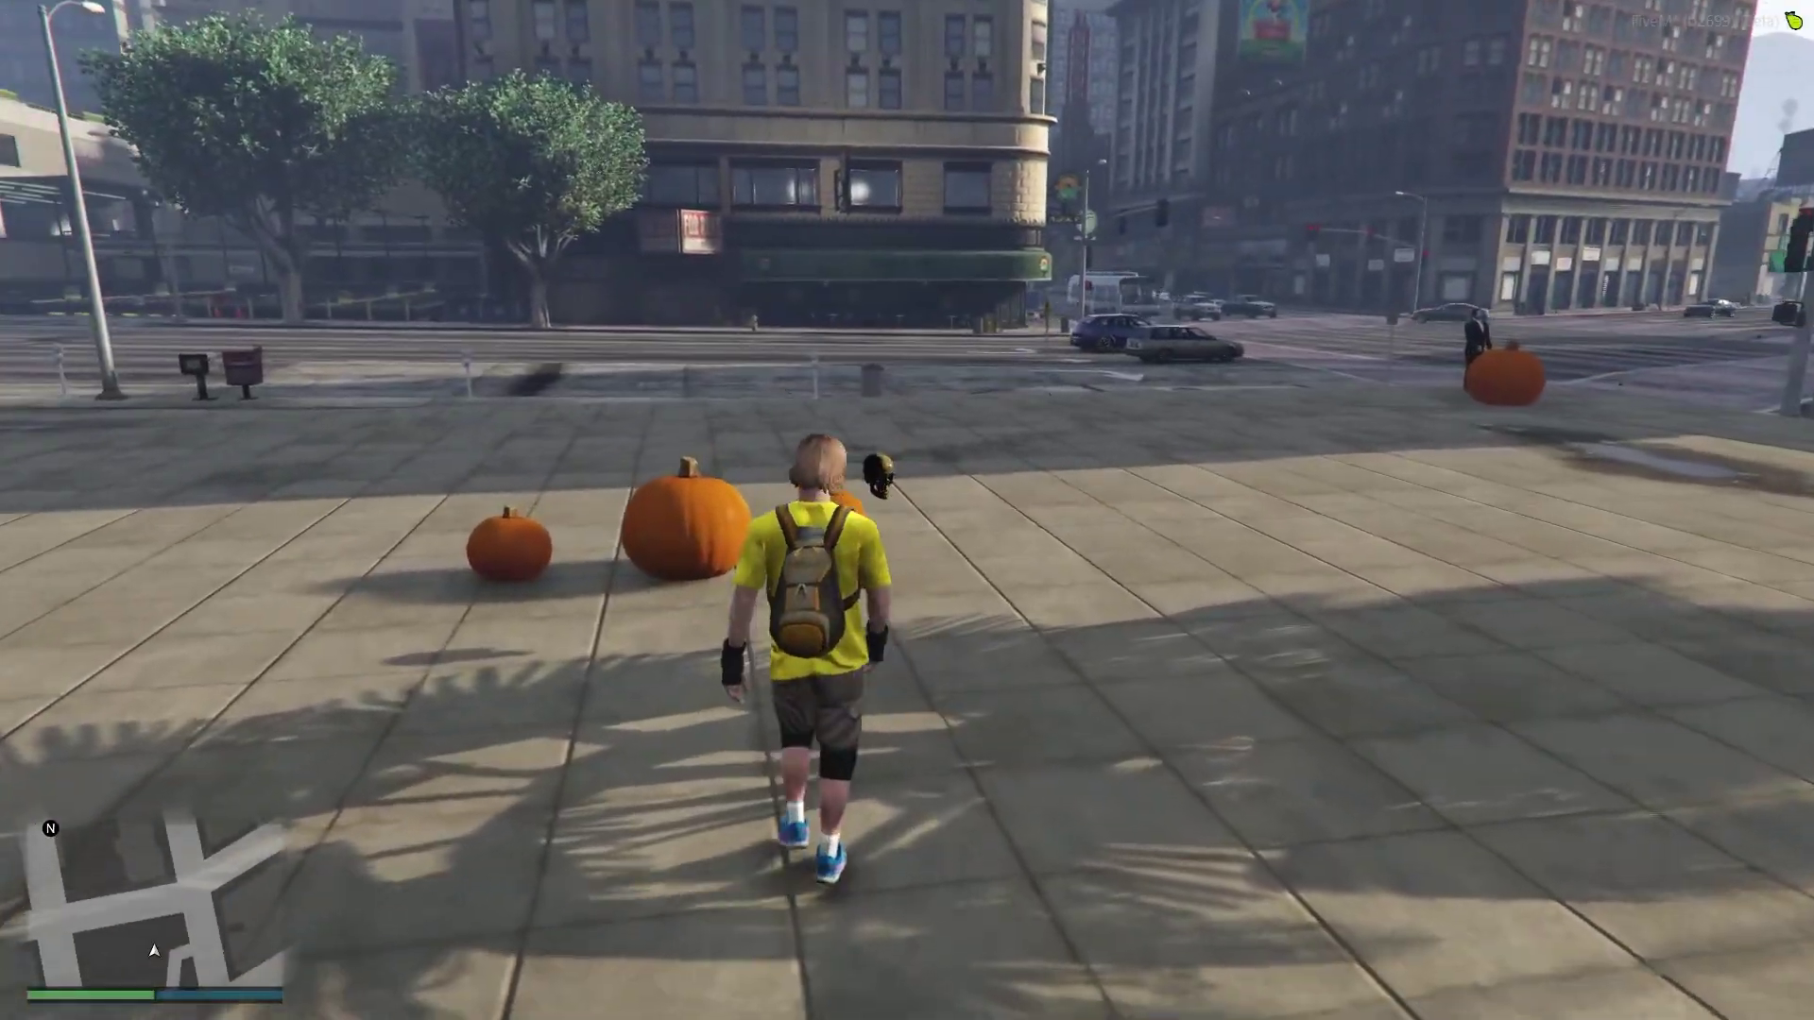
key(w)
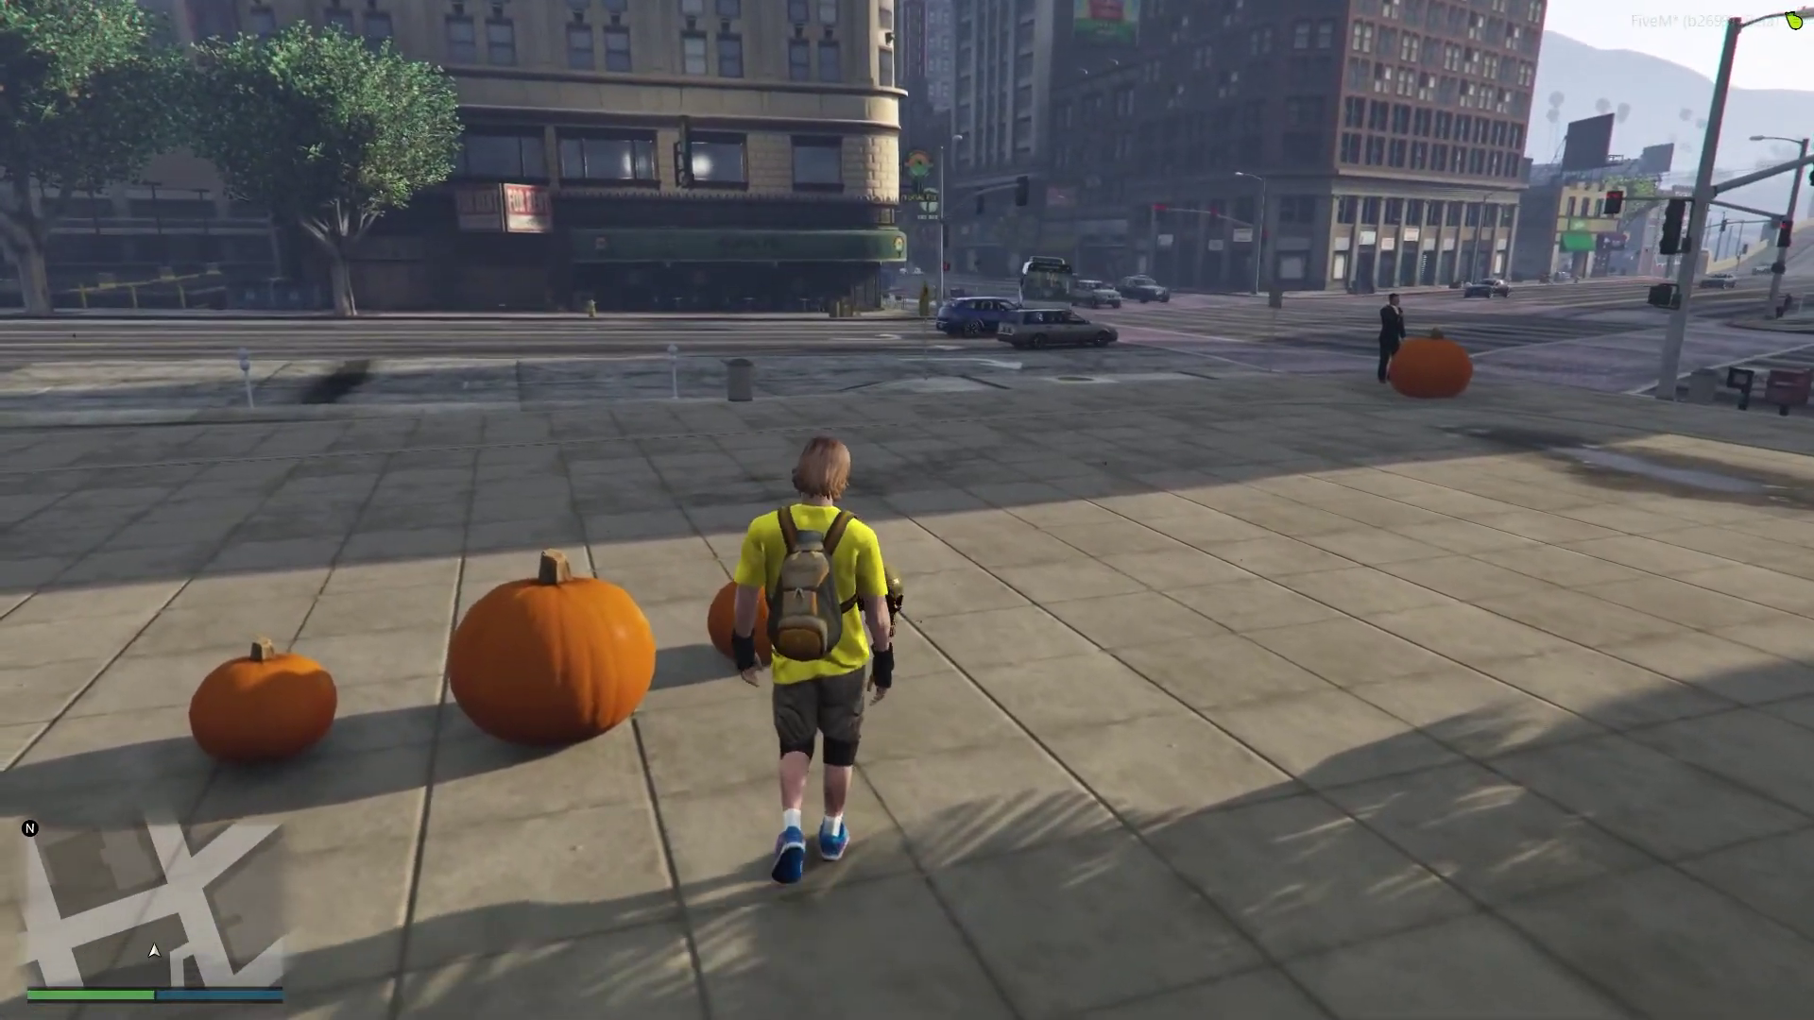
key(w)
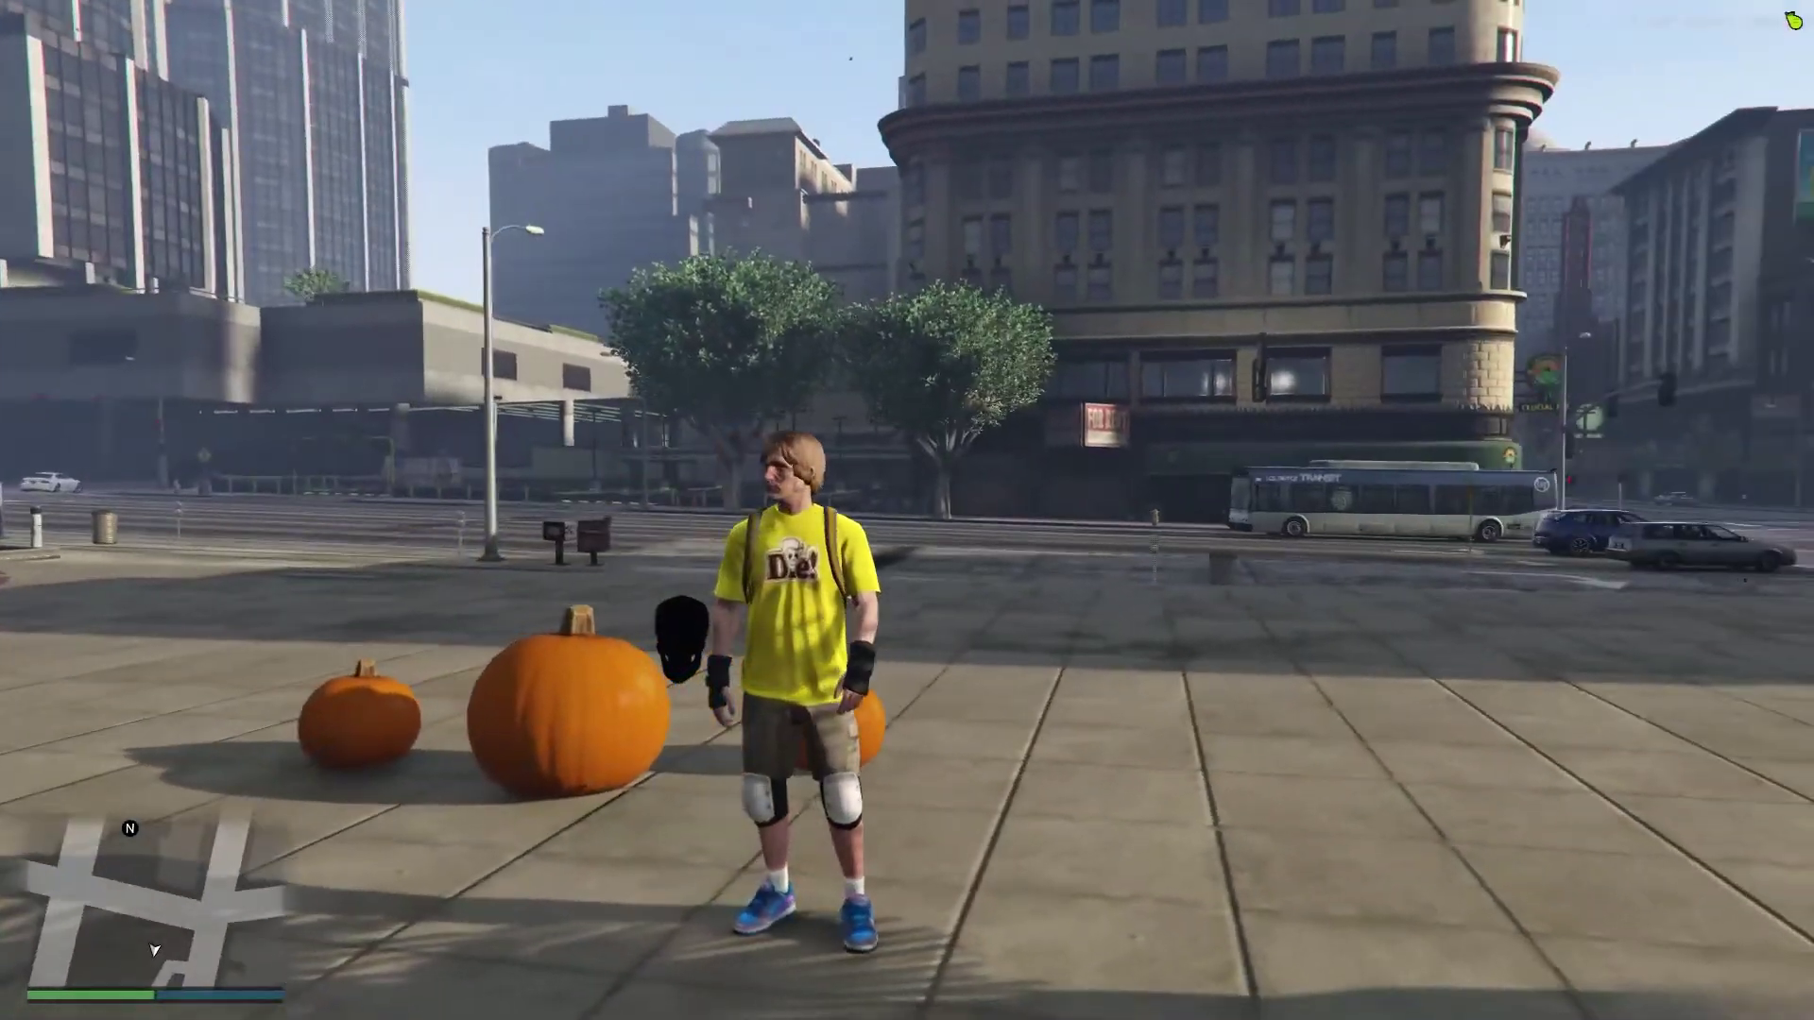
key(w)
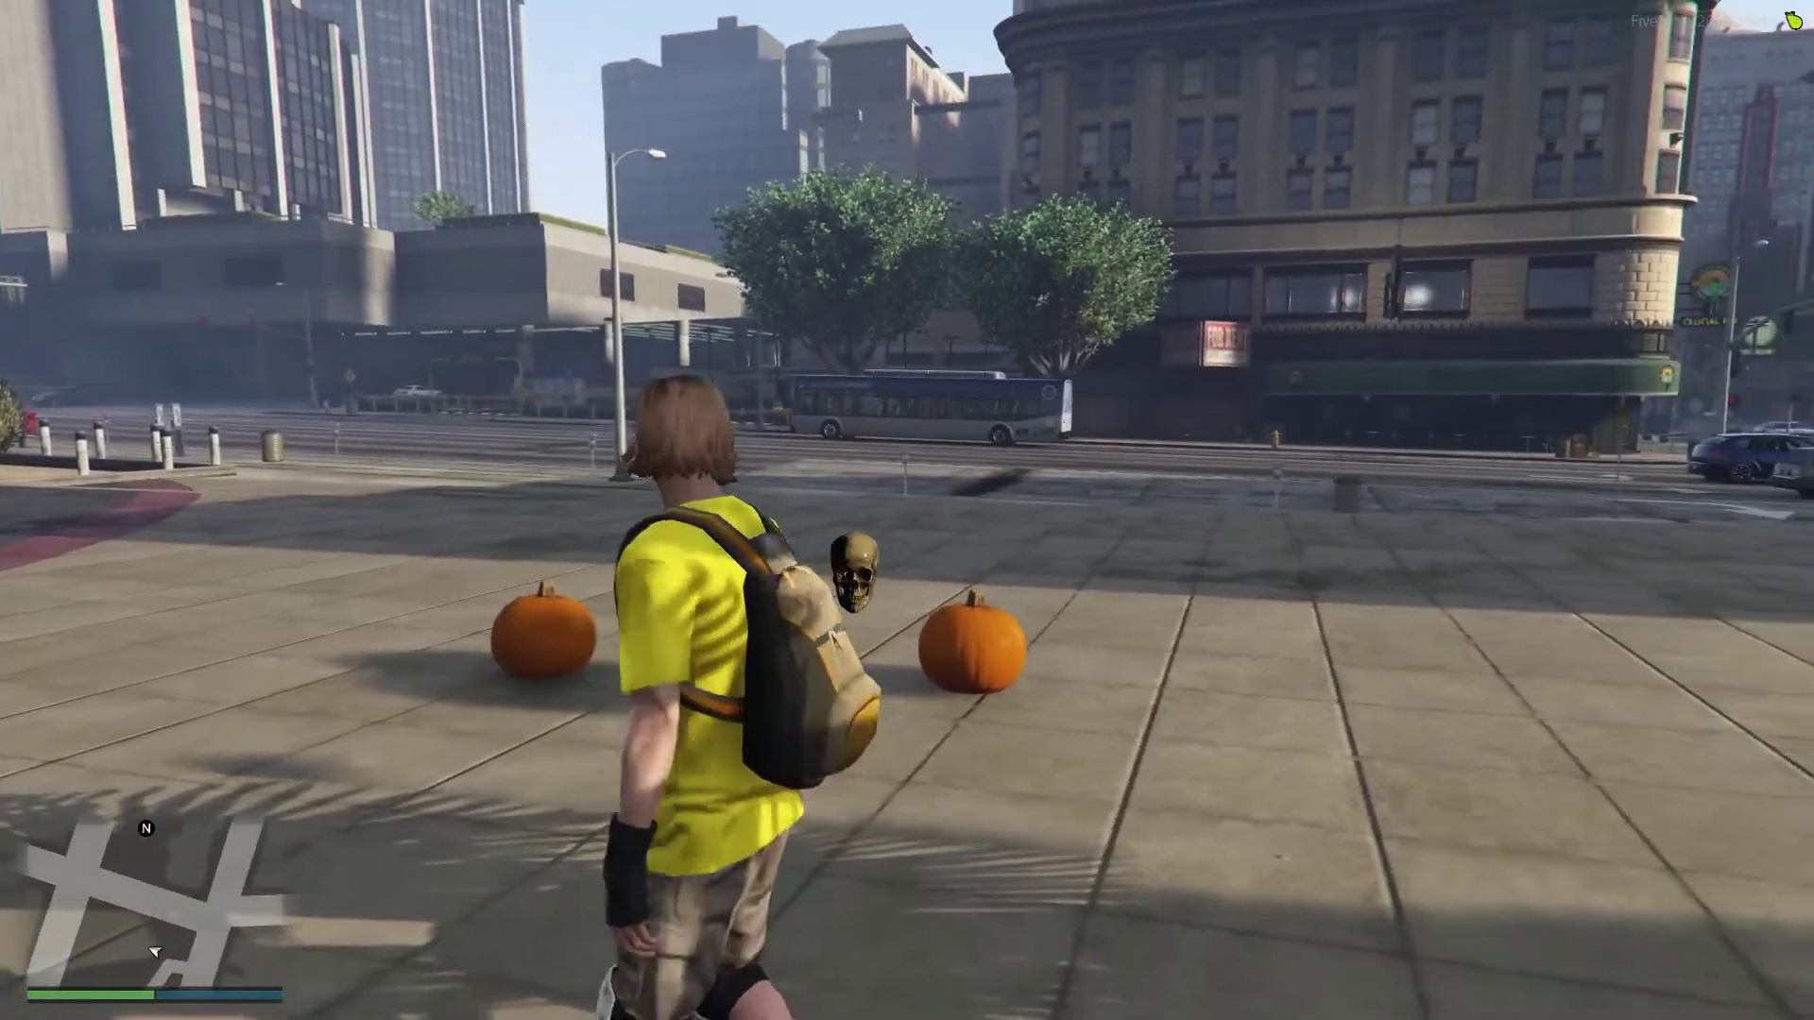
key(w)
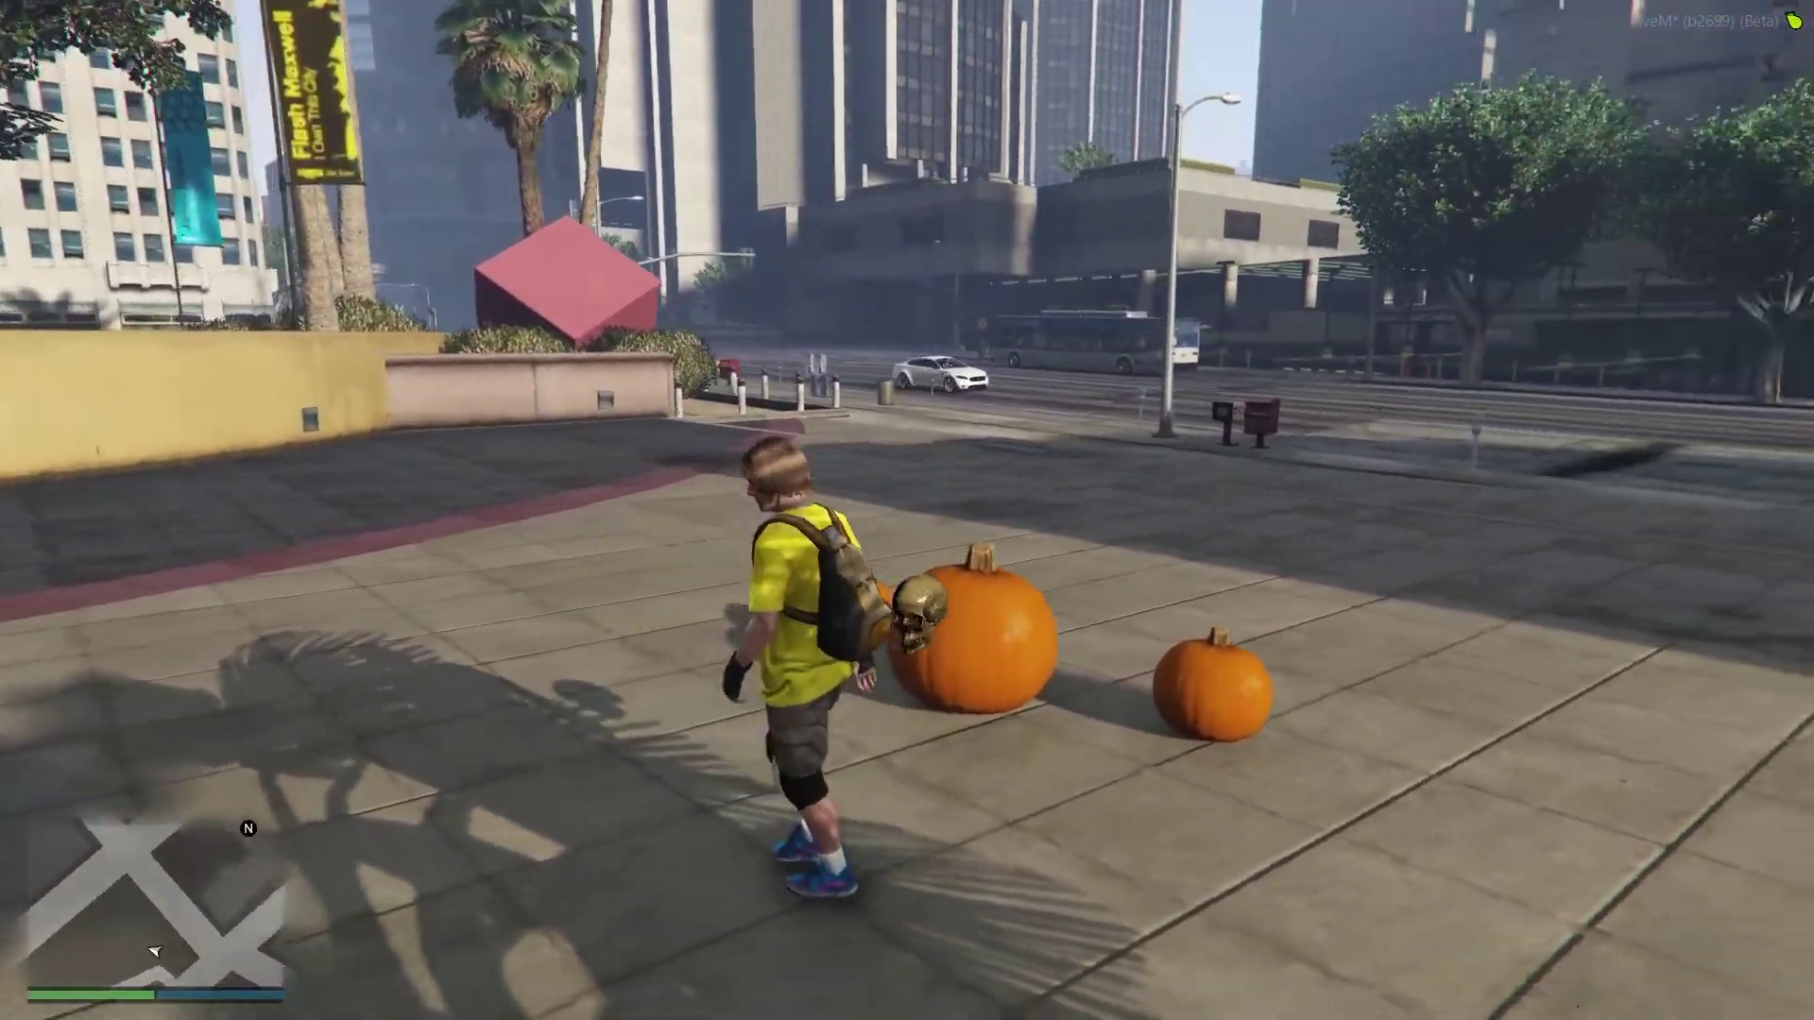
key(w)
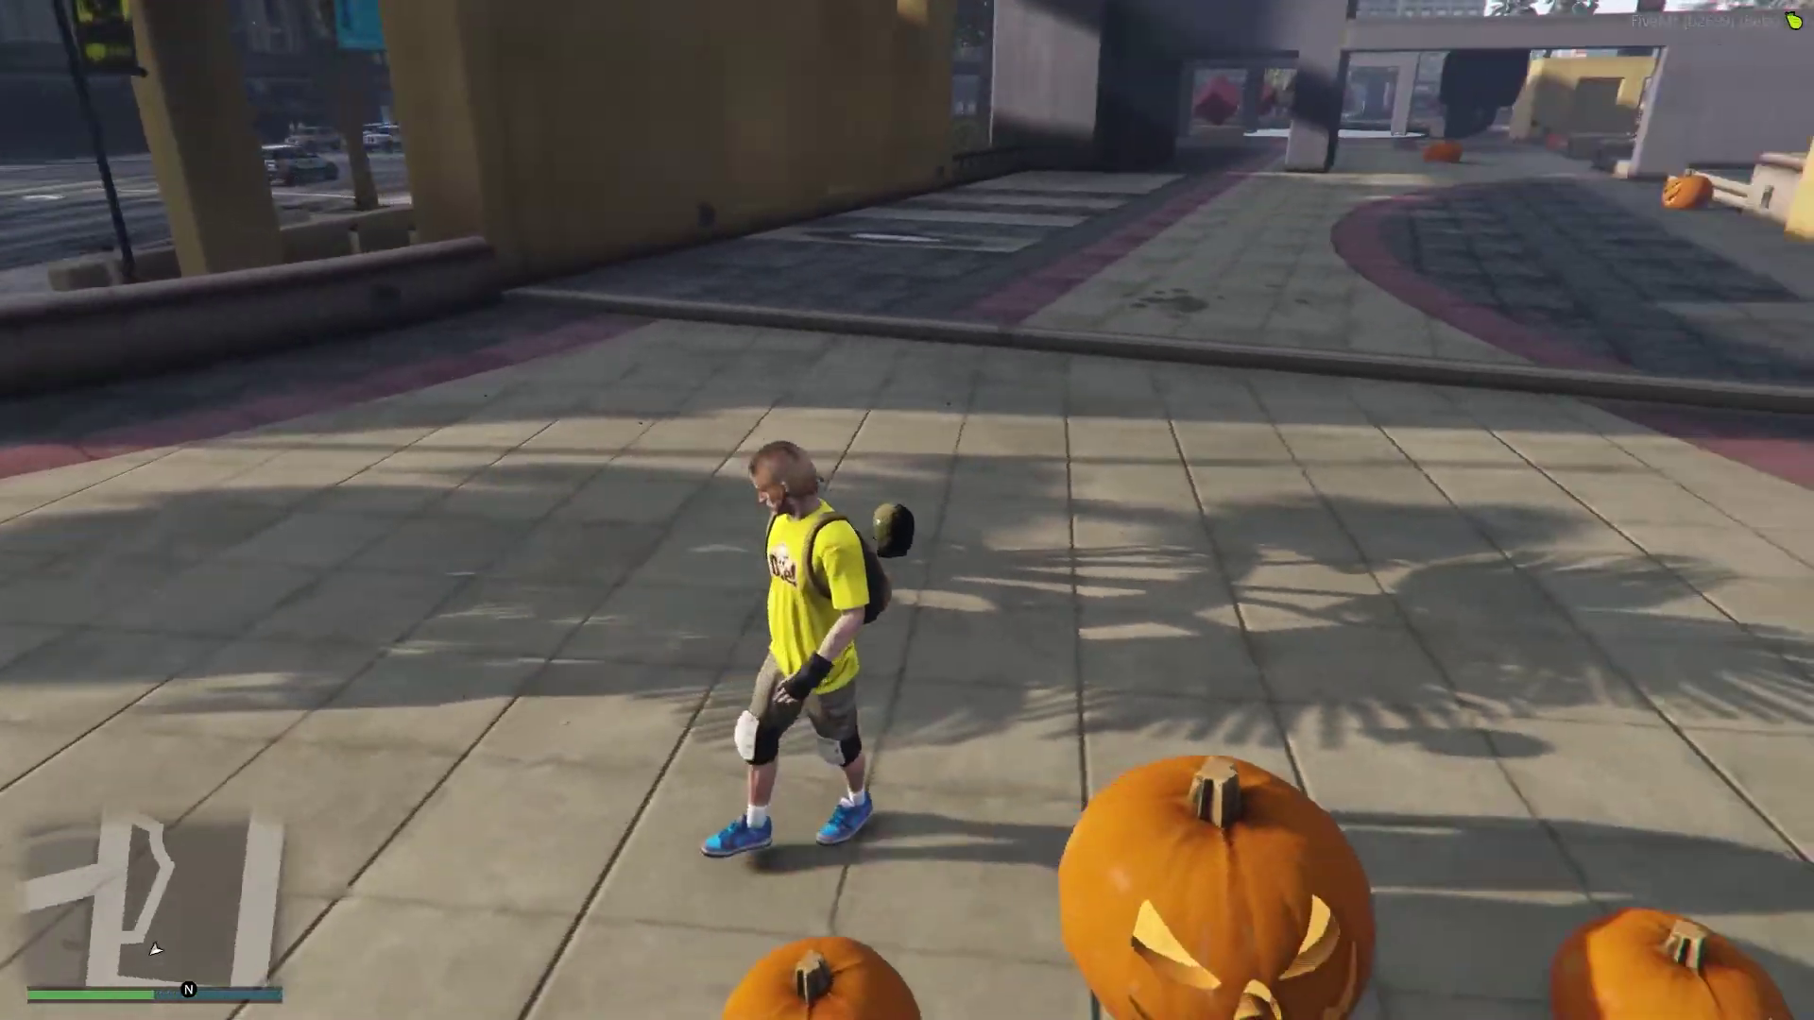
key(w)
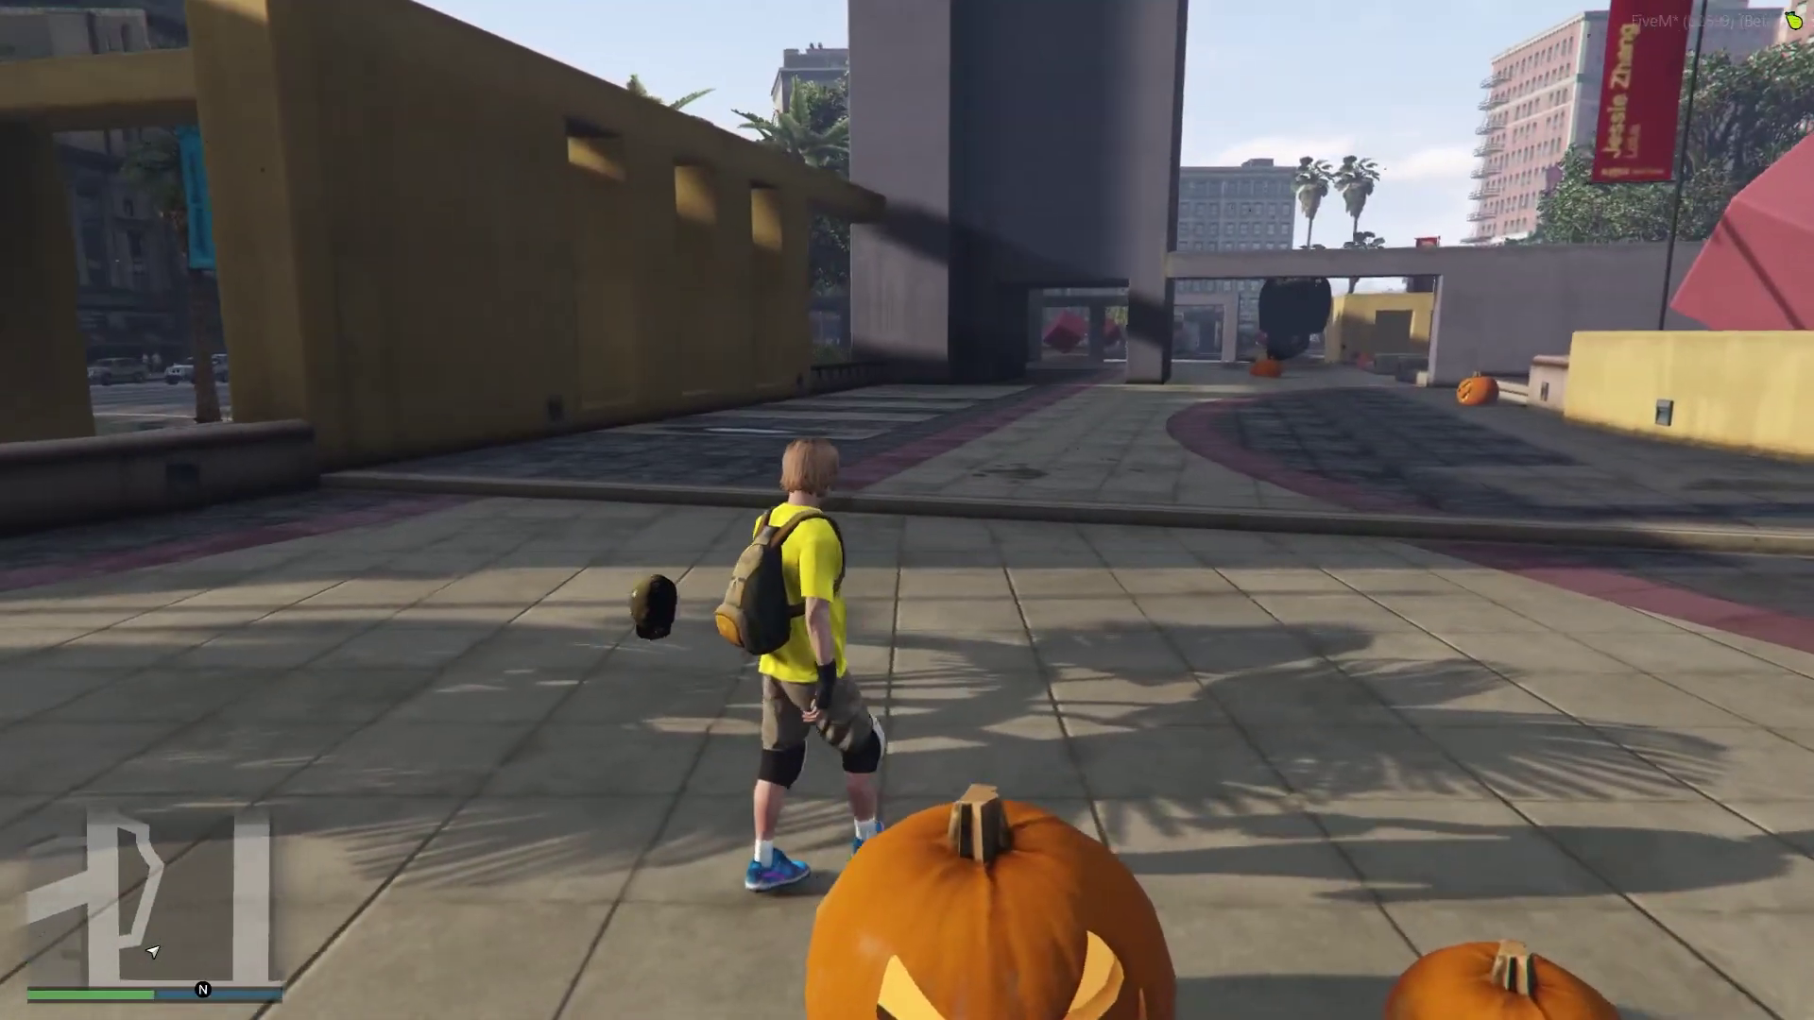
key(w)
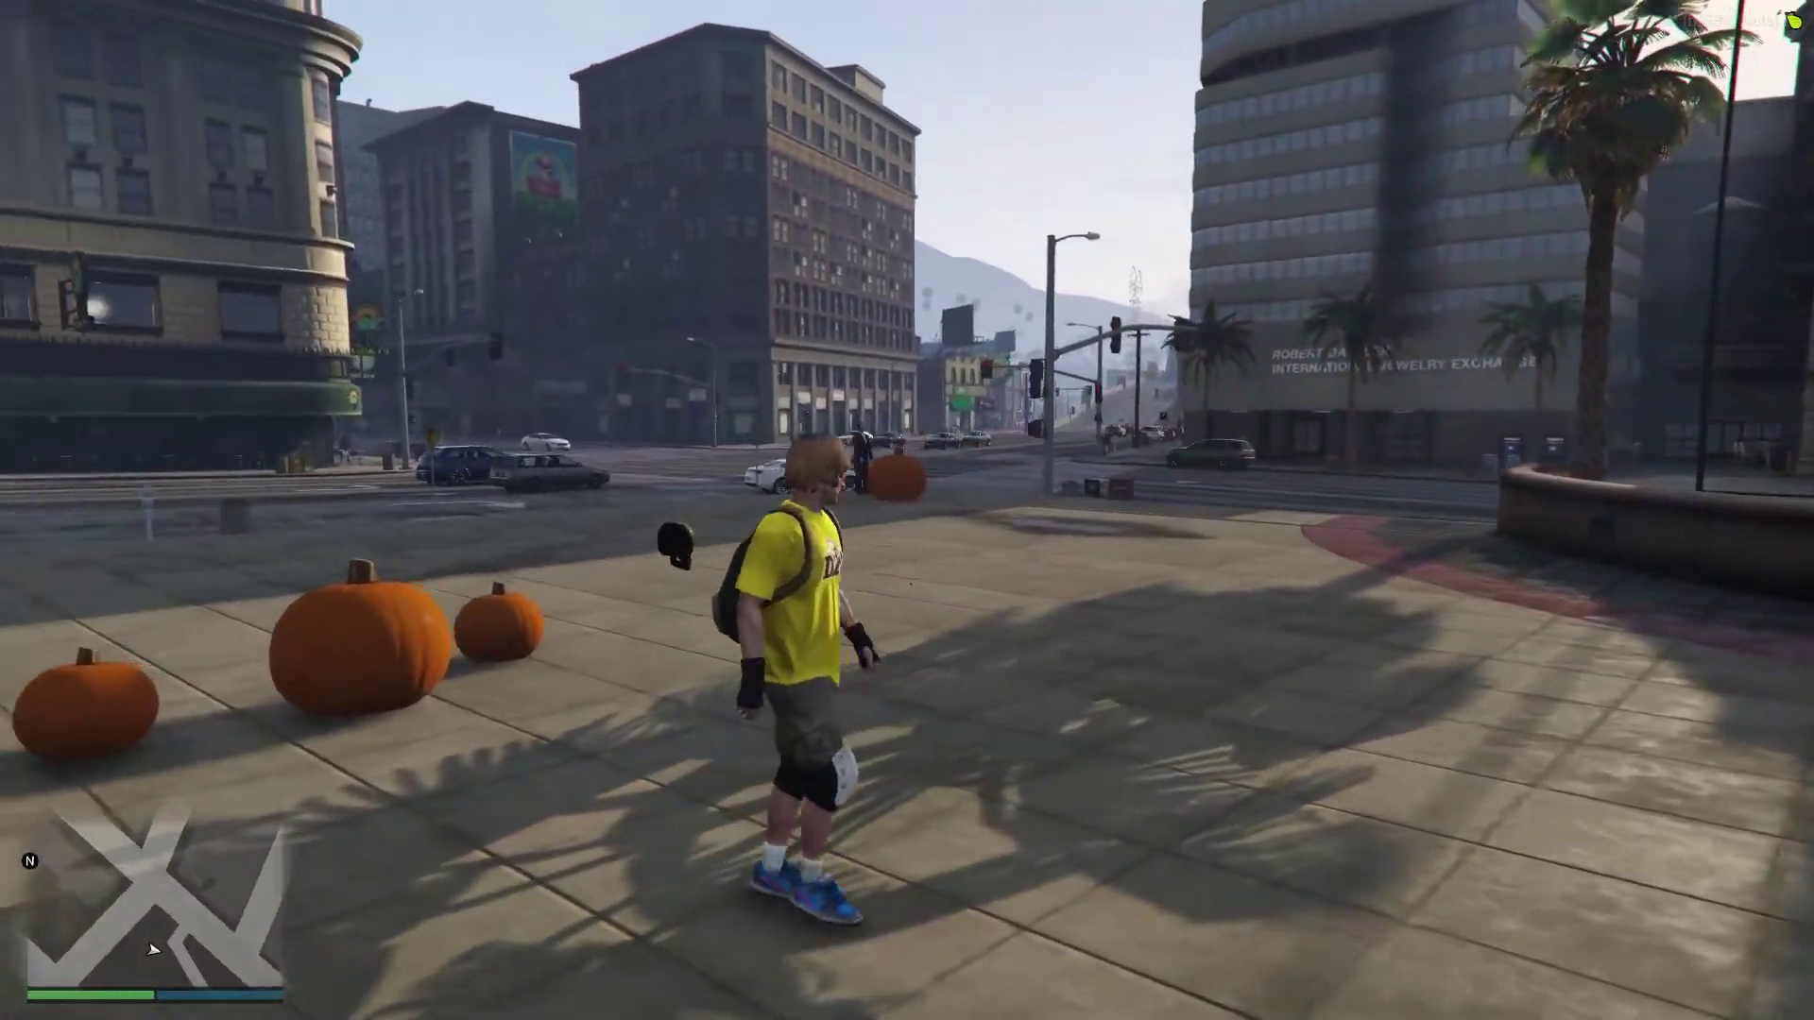
key(w)
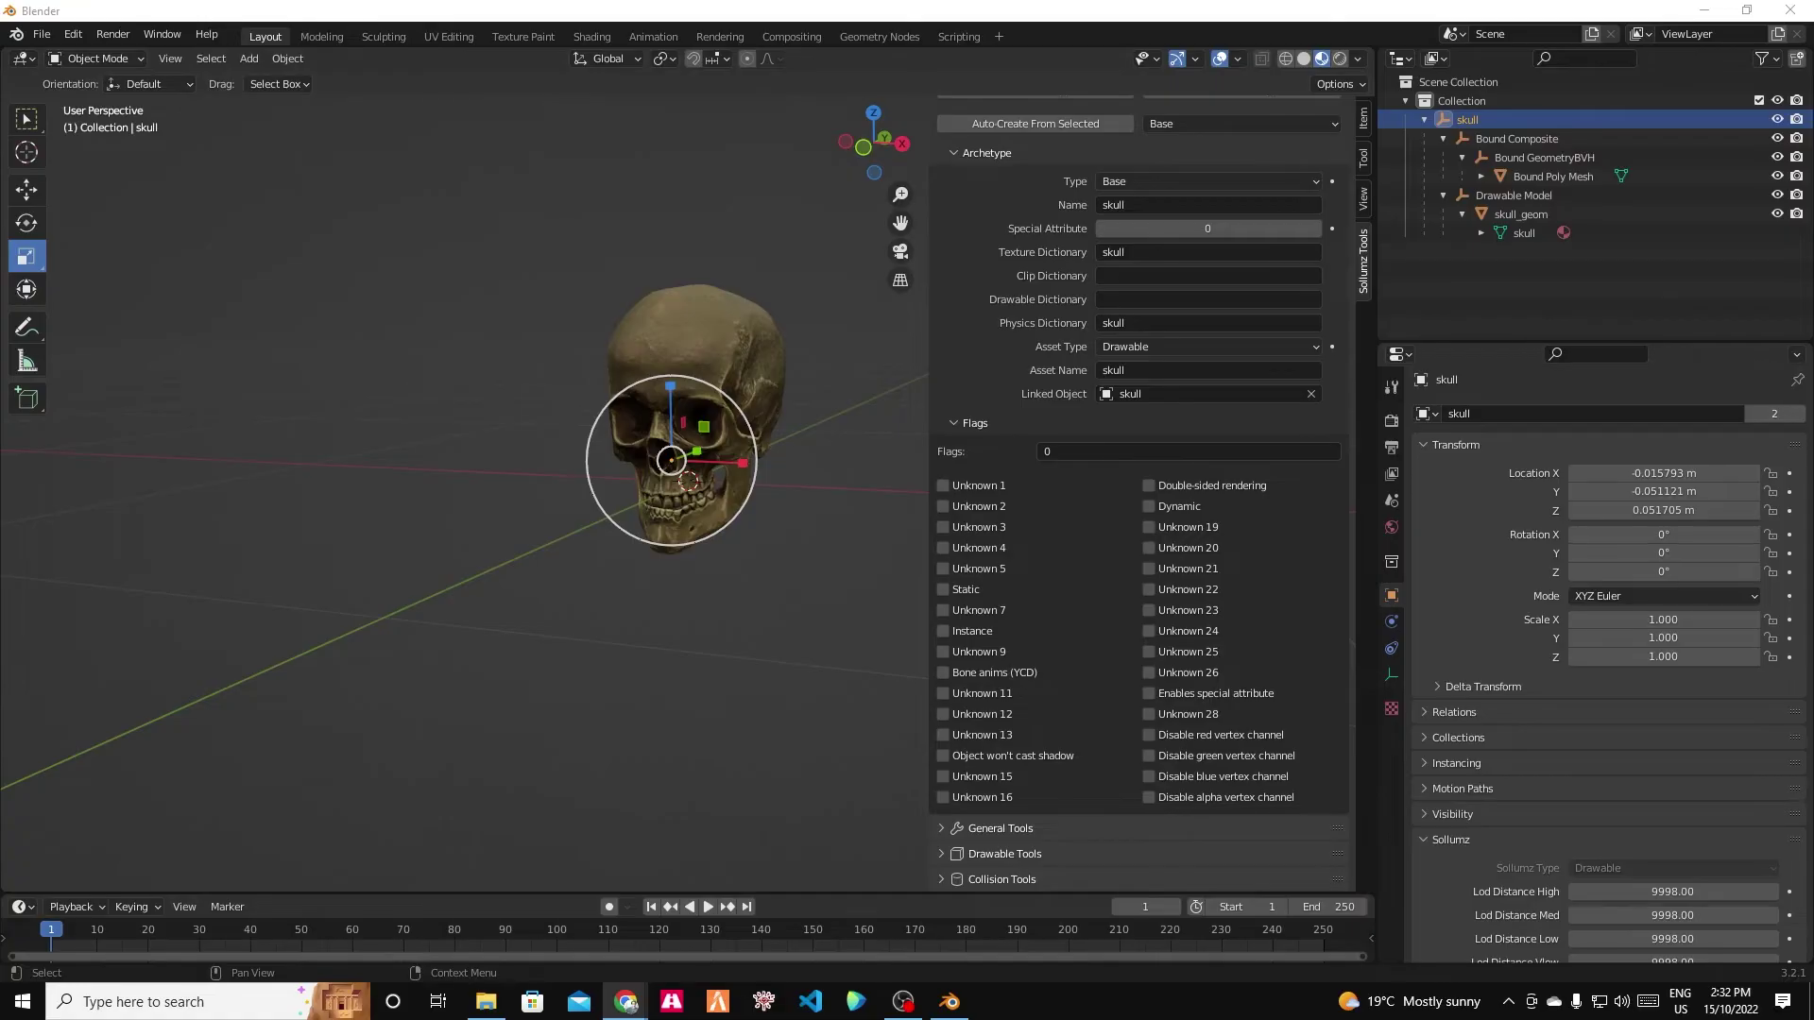
Switch to the Chrome page listing YTYP flag values.
key(alt+Tab)
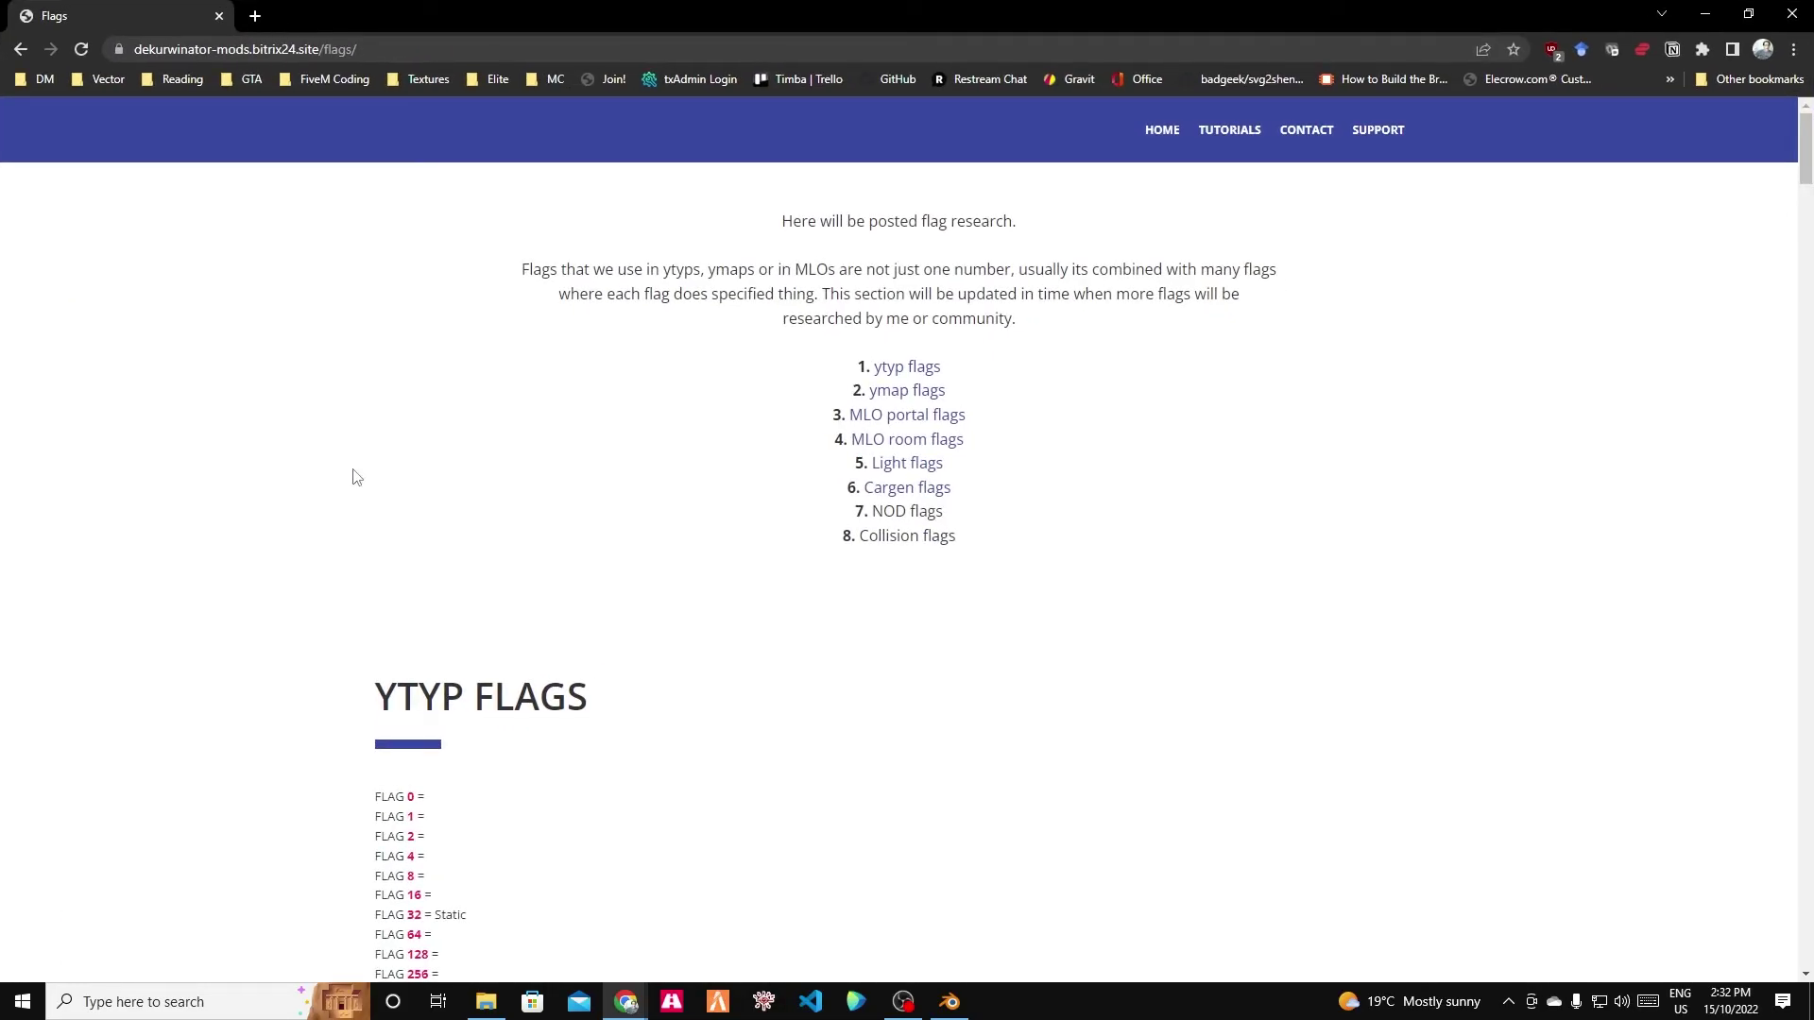
scroll(366, 472, down, 5)
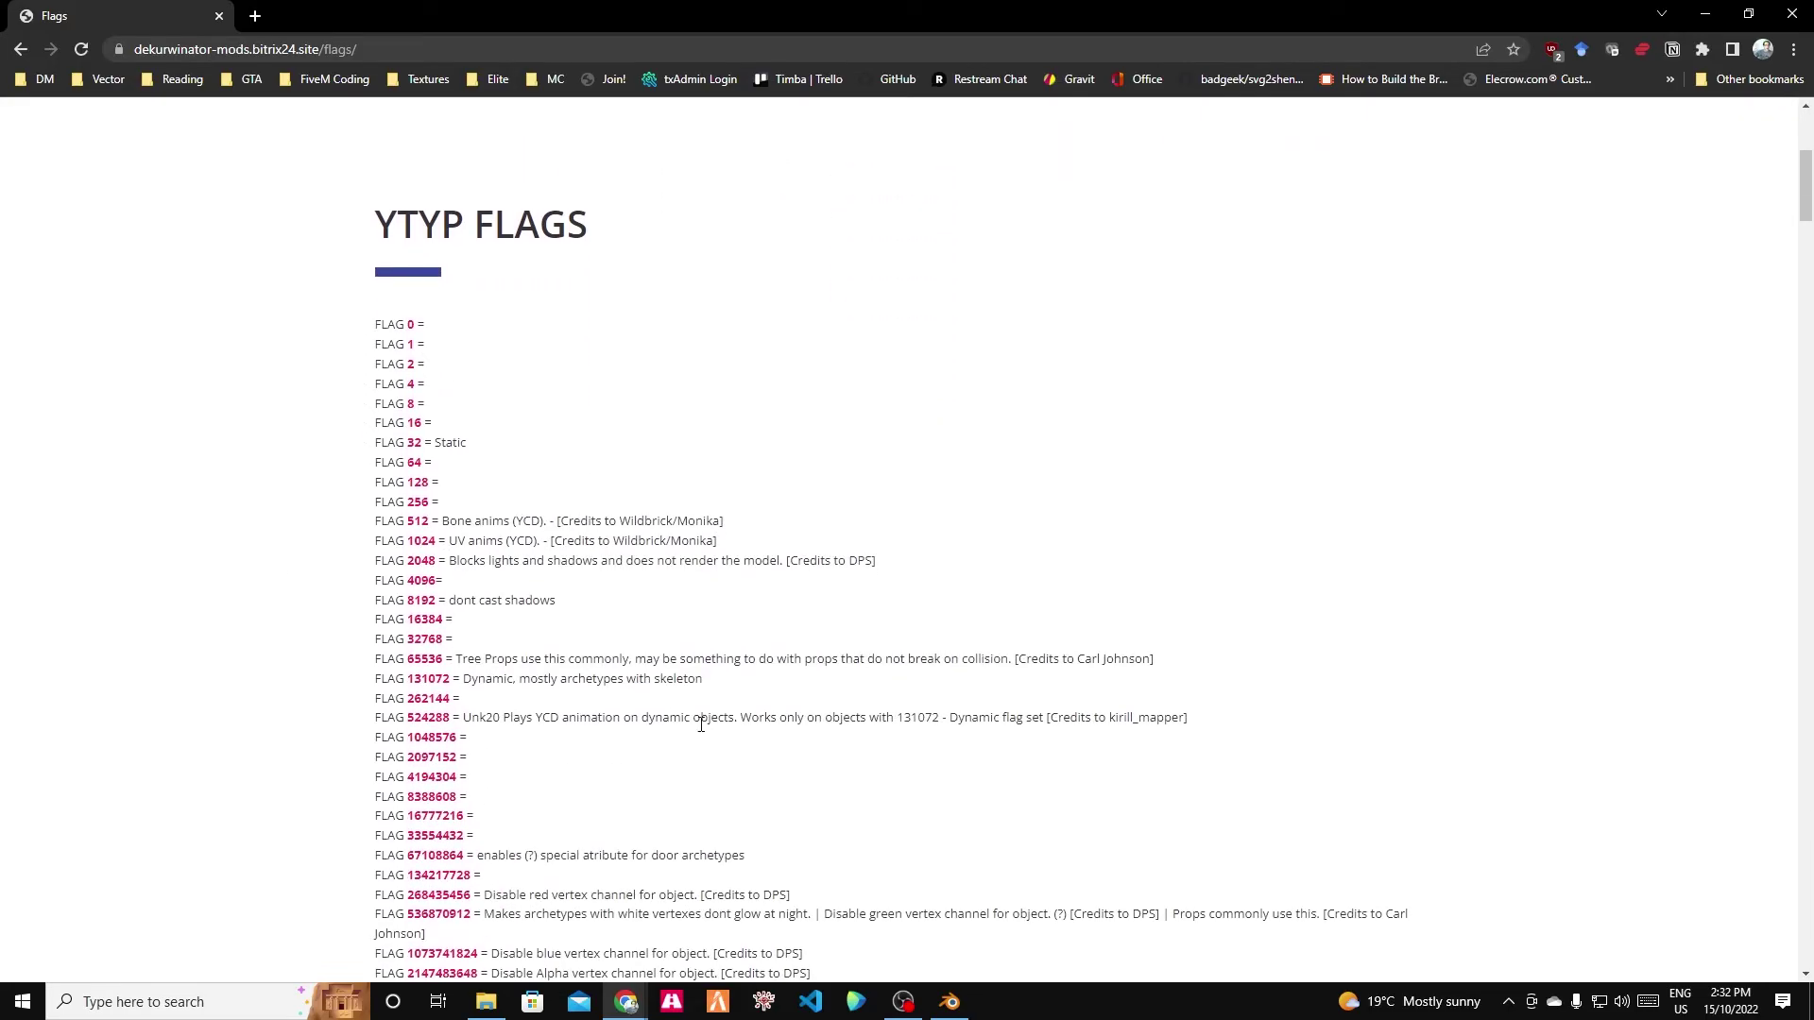
scroll(696, 741, up, 5)
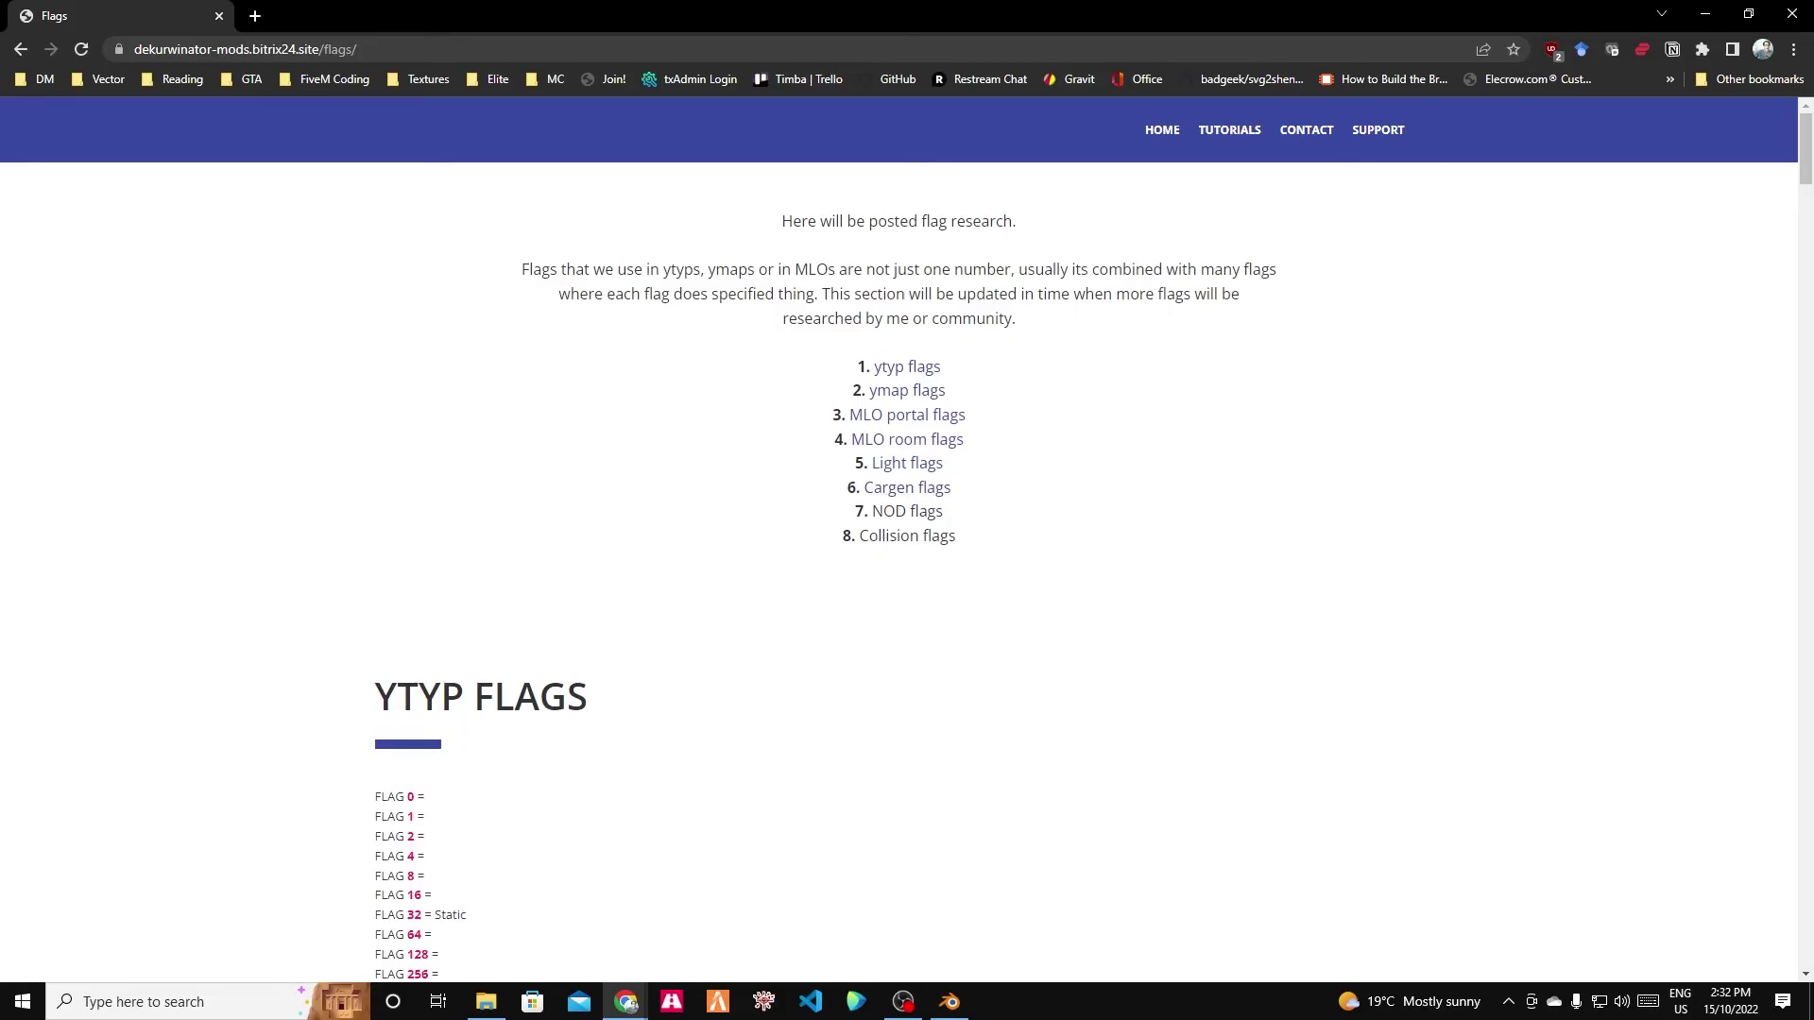
Maximize the GTA V Graphics Study window and scroll down through the article.
drag(1813, 128, 869, 4)
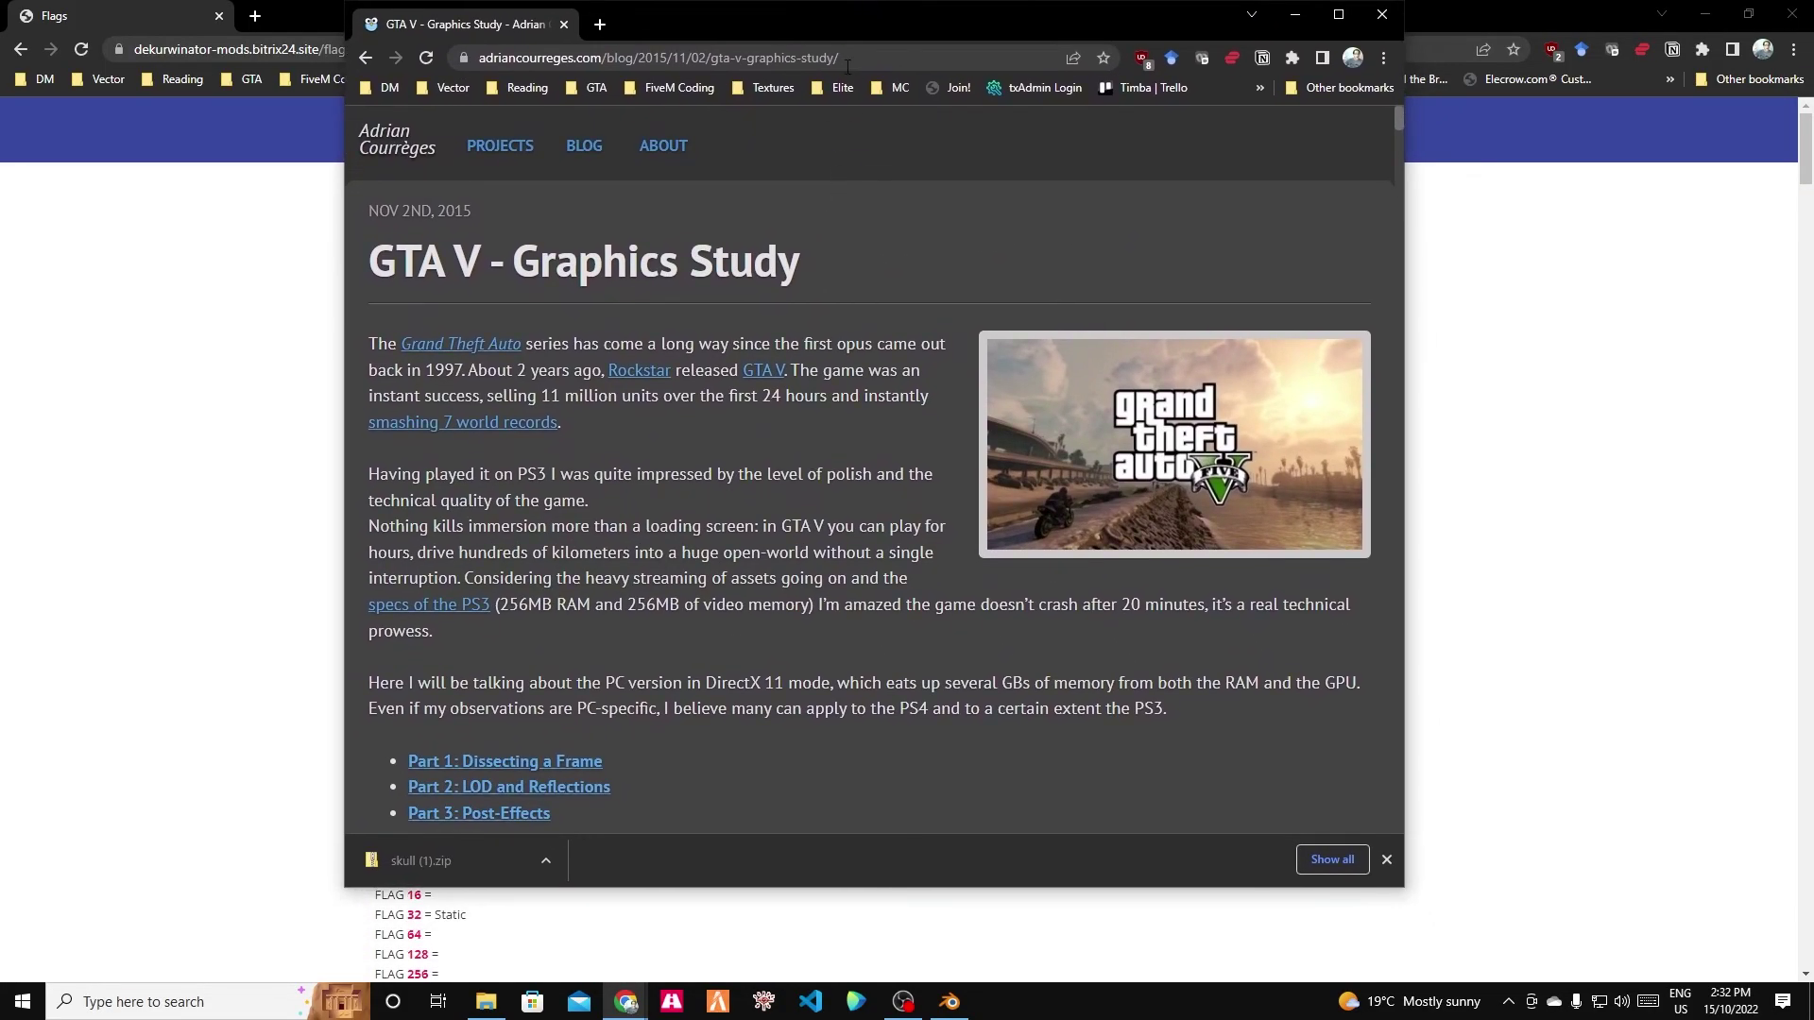
click(1338, 14)
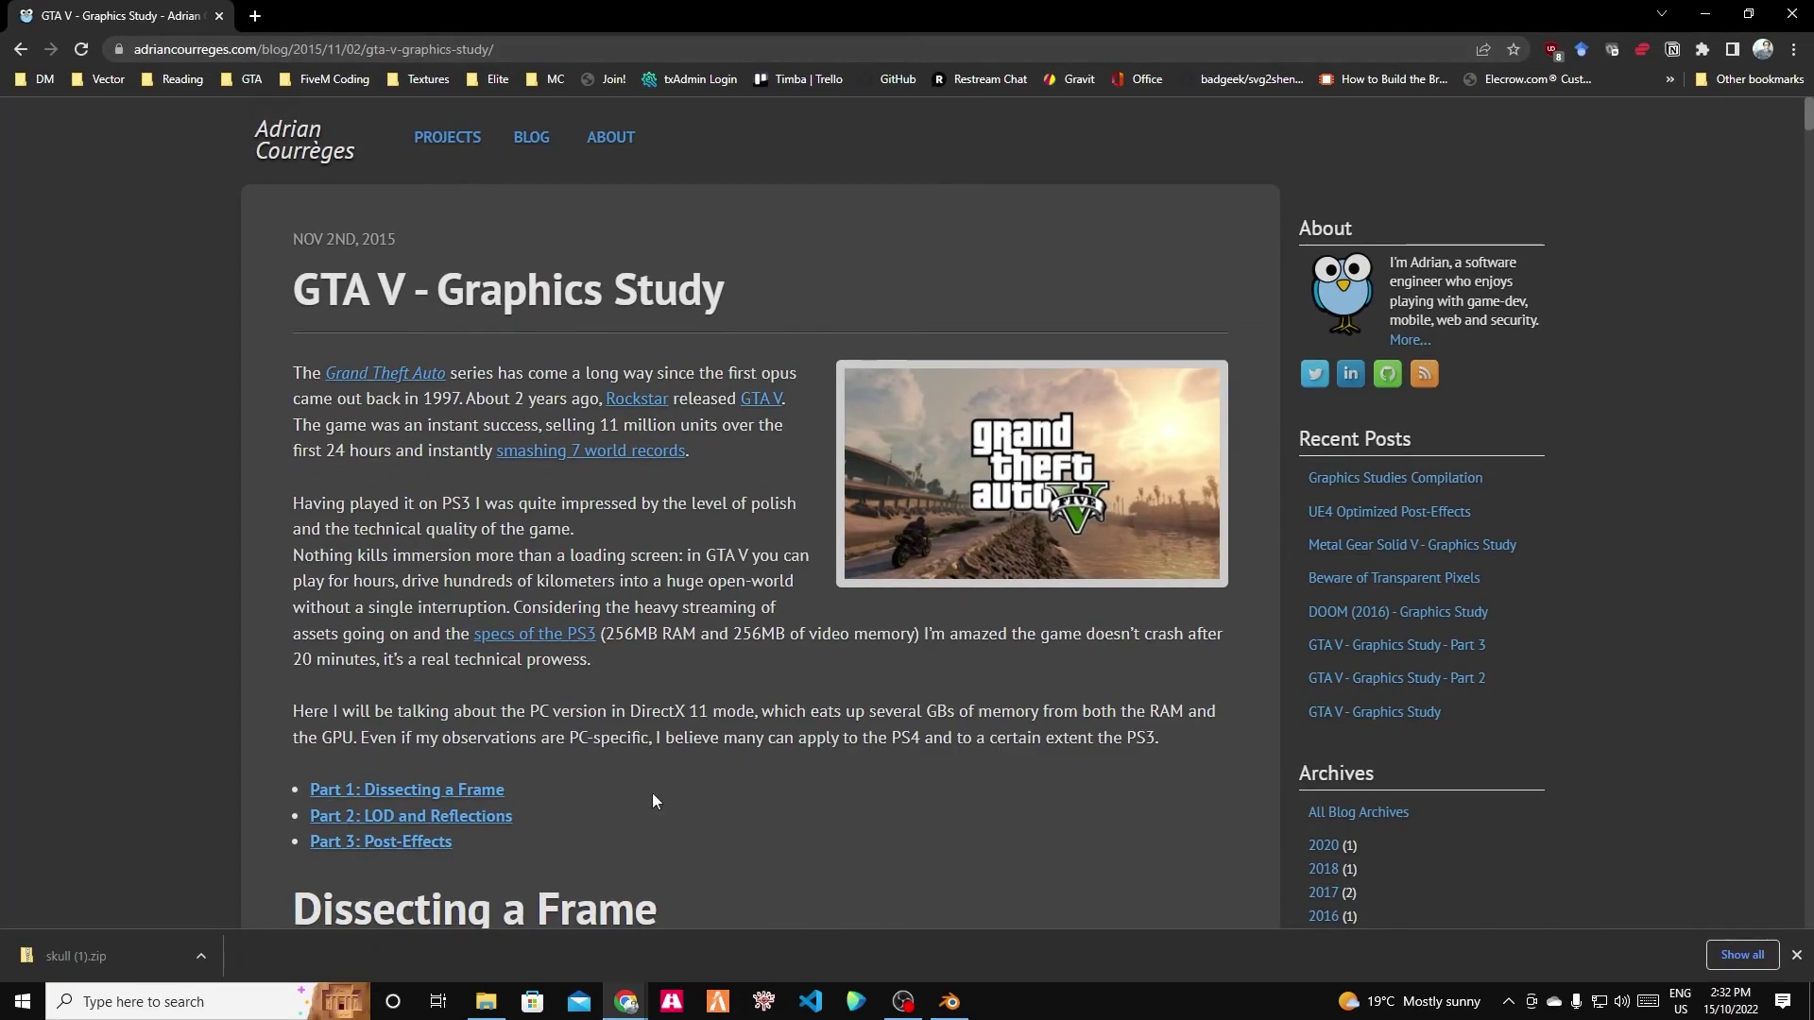
scroll(589, 694, down, 4)
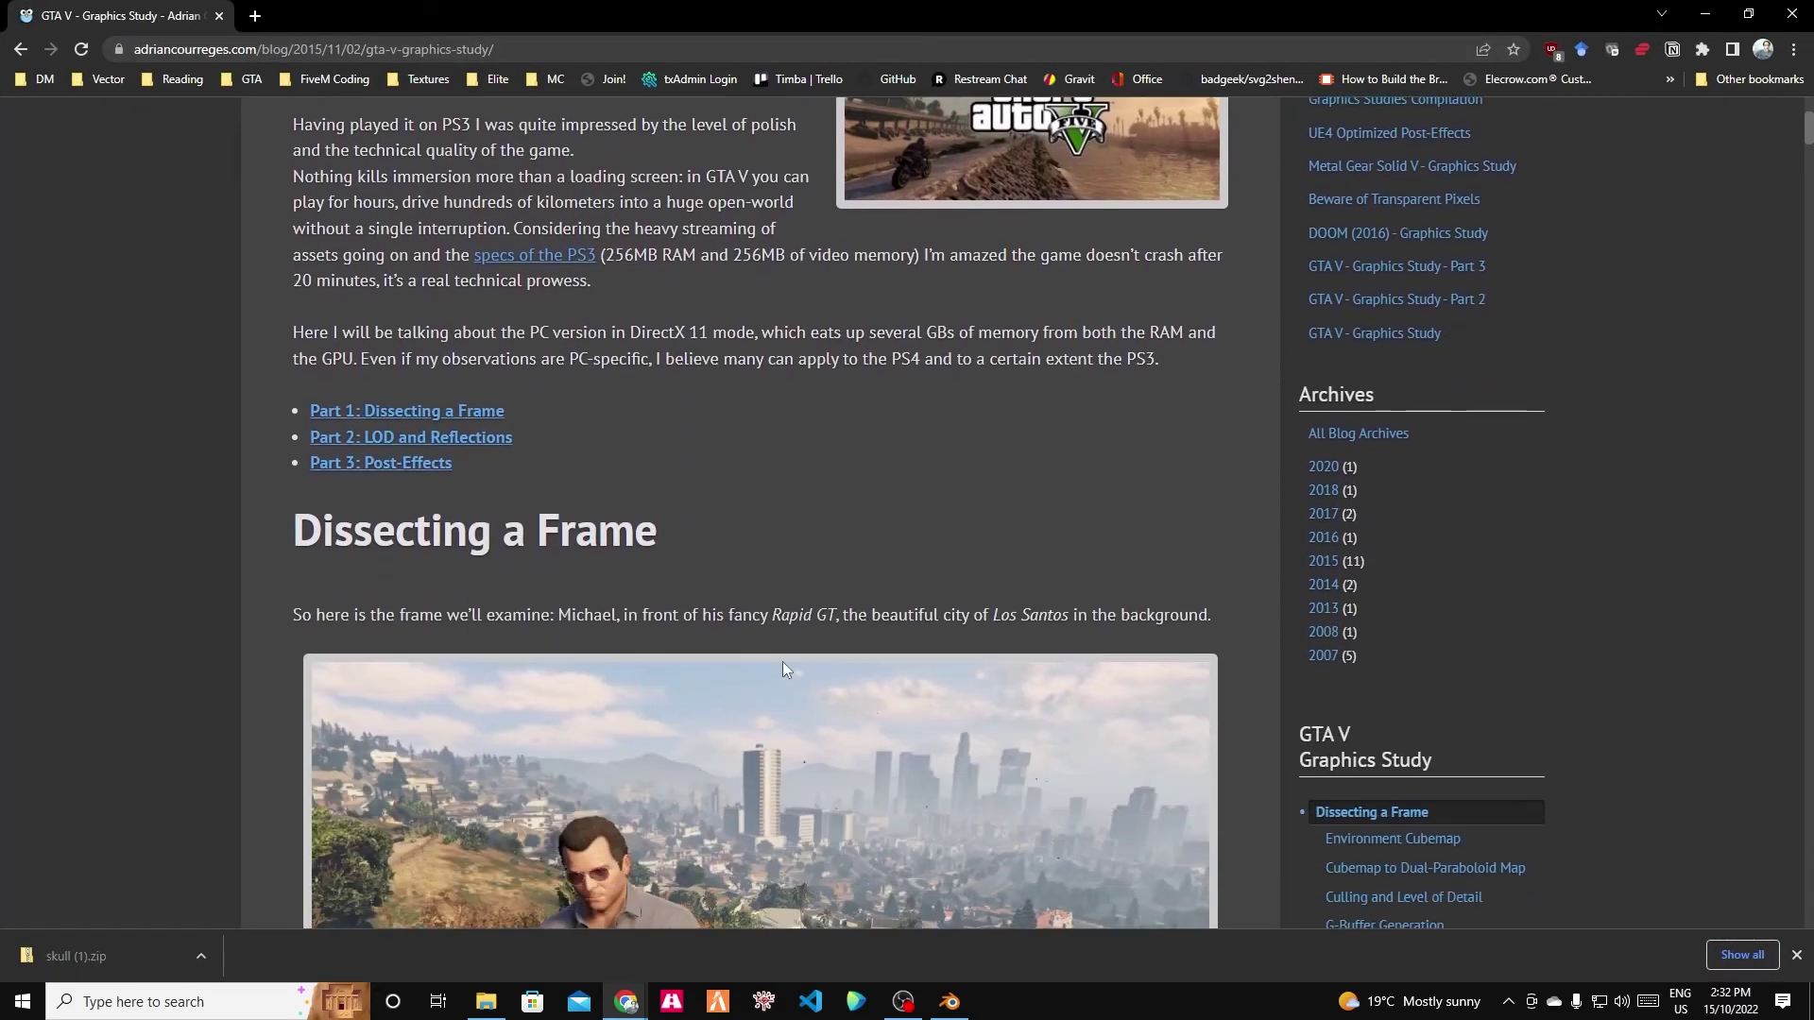
scroll(711, 661, down, 3)
scroll(273, 657, down, 6)
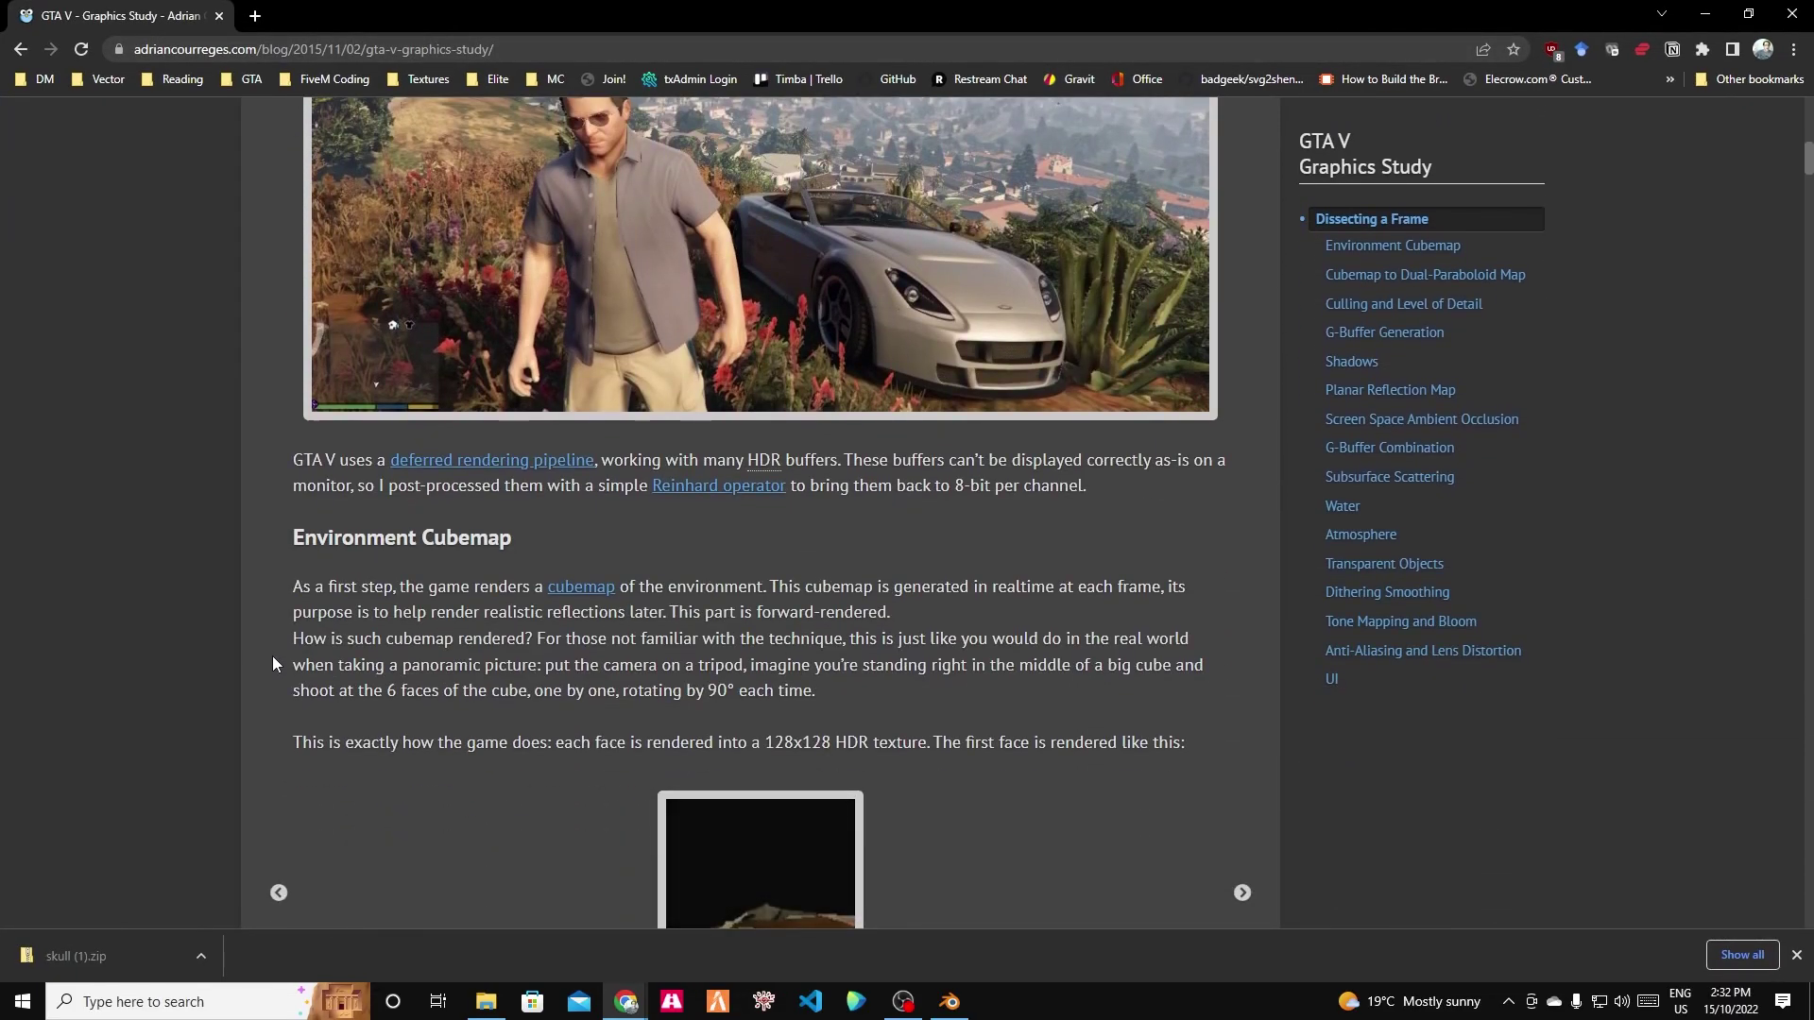
scroll(272, 655, down, 3)
scroll(272, 656, down, 2)
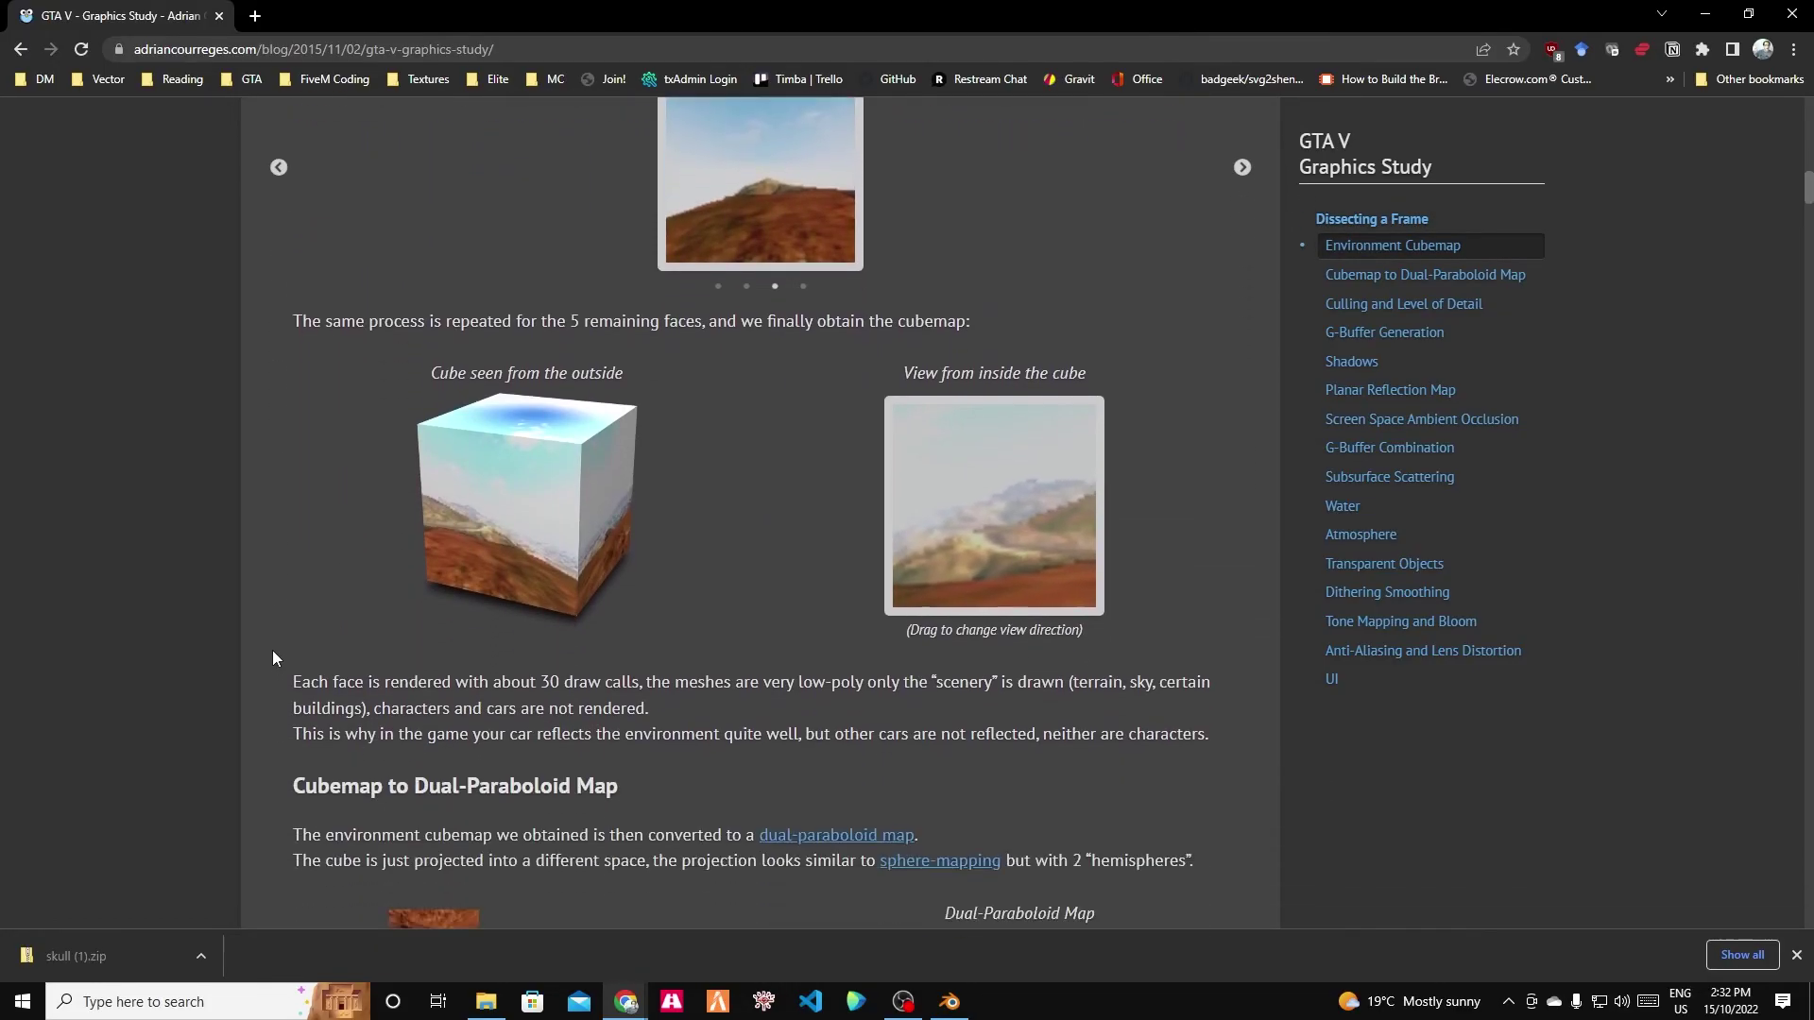
scroll(274, 658, down, 15)
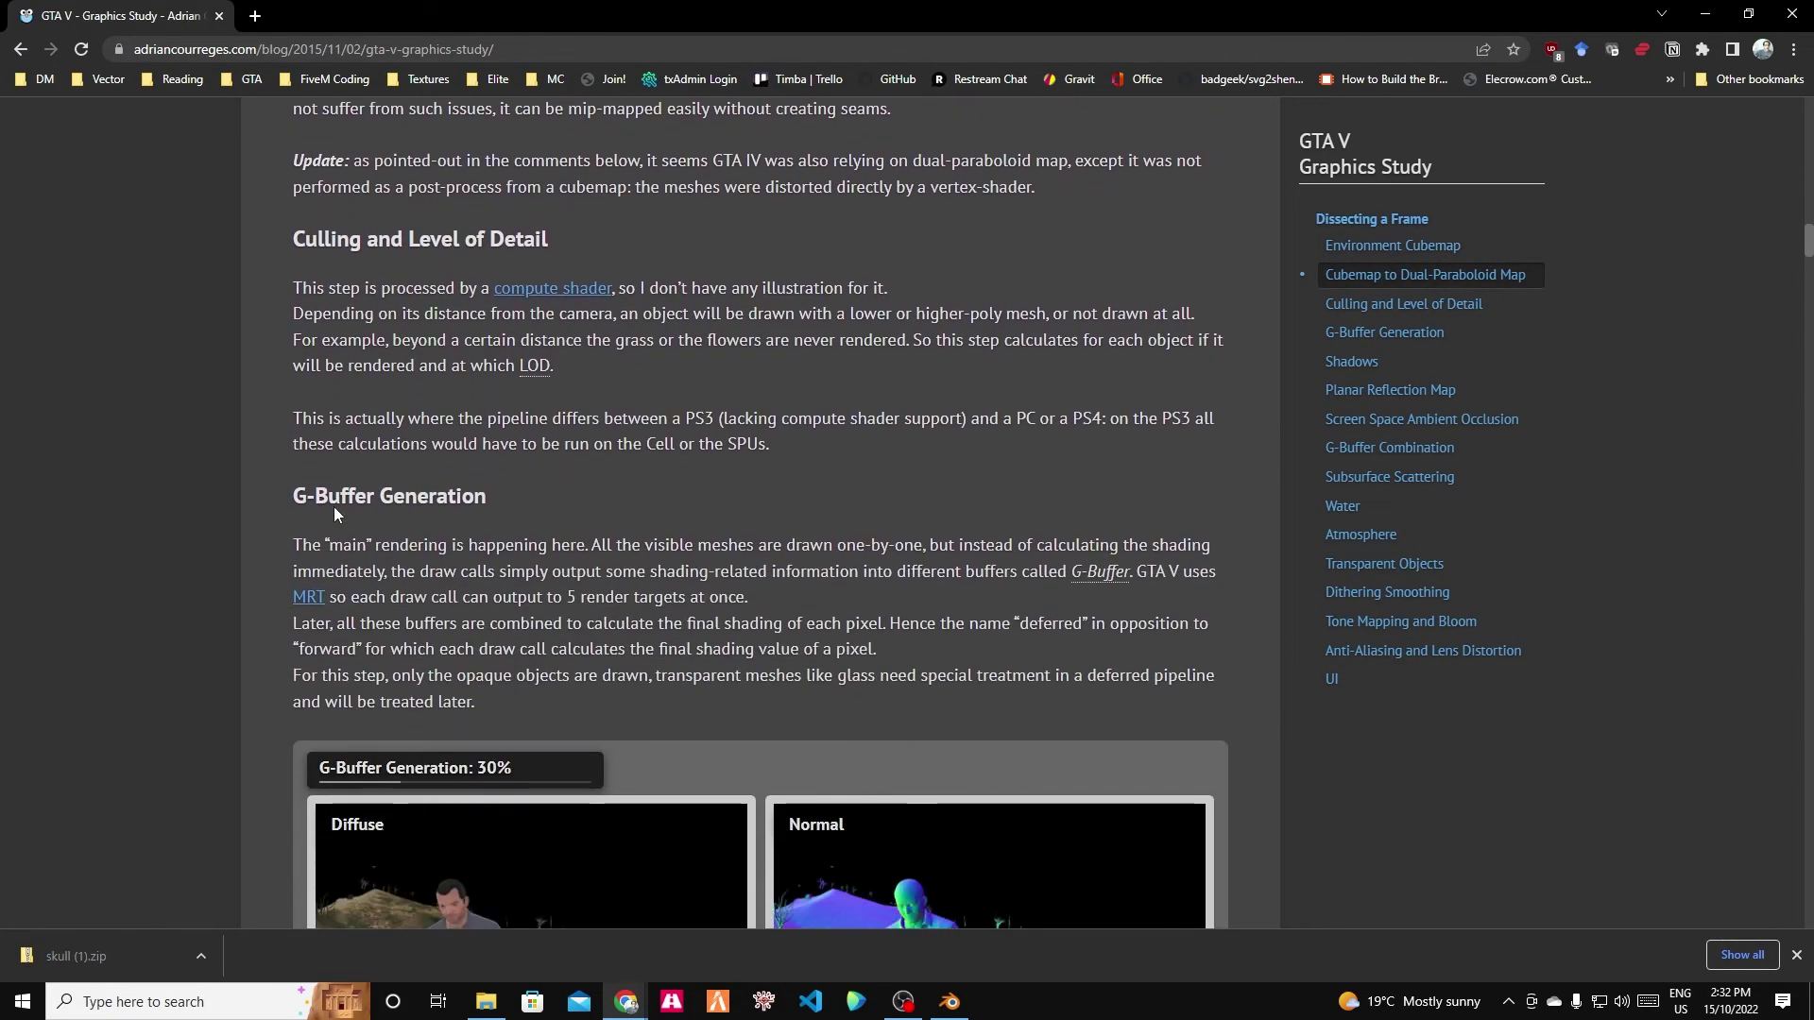
scroll(332, 506, down, 5)
scroll(246, 495, down, 2)
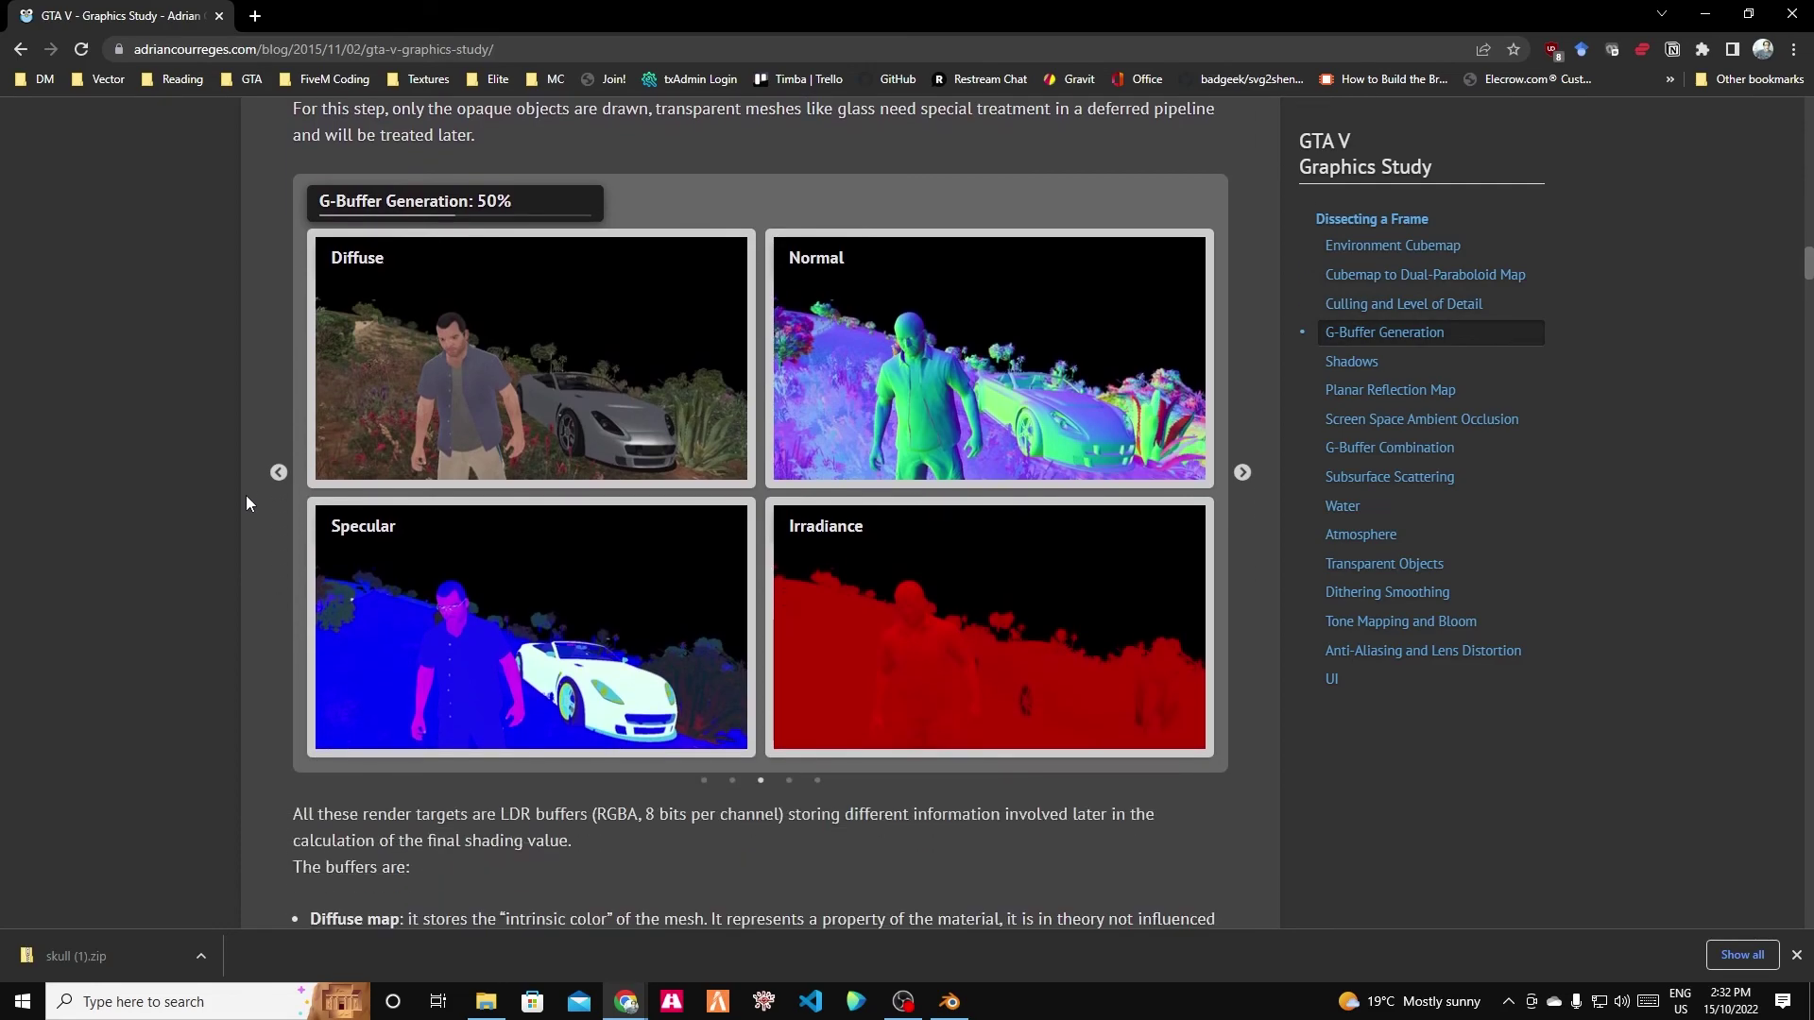
scroll(246, 498, down, 5)
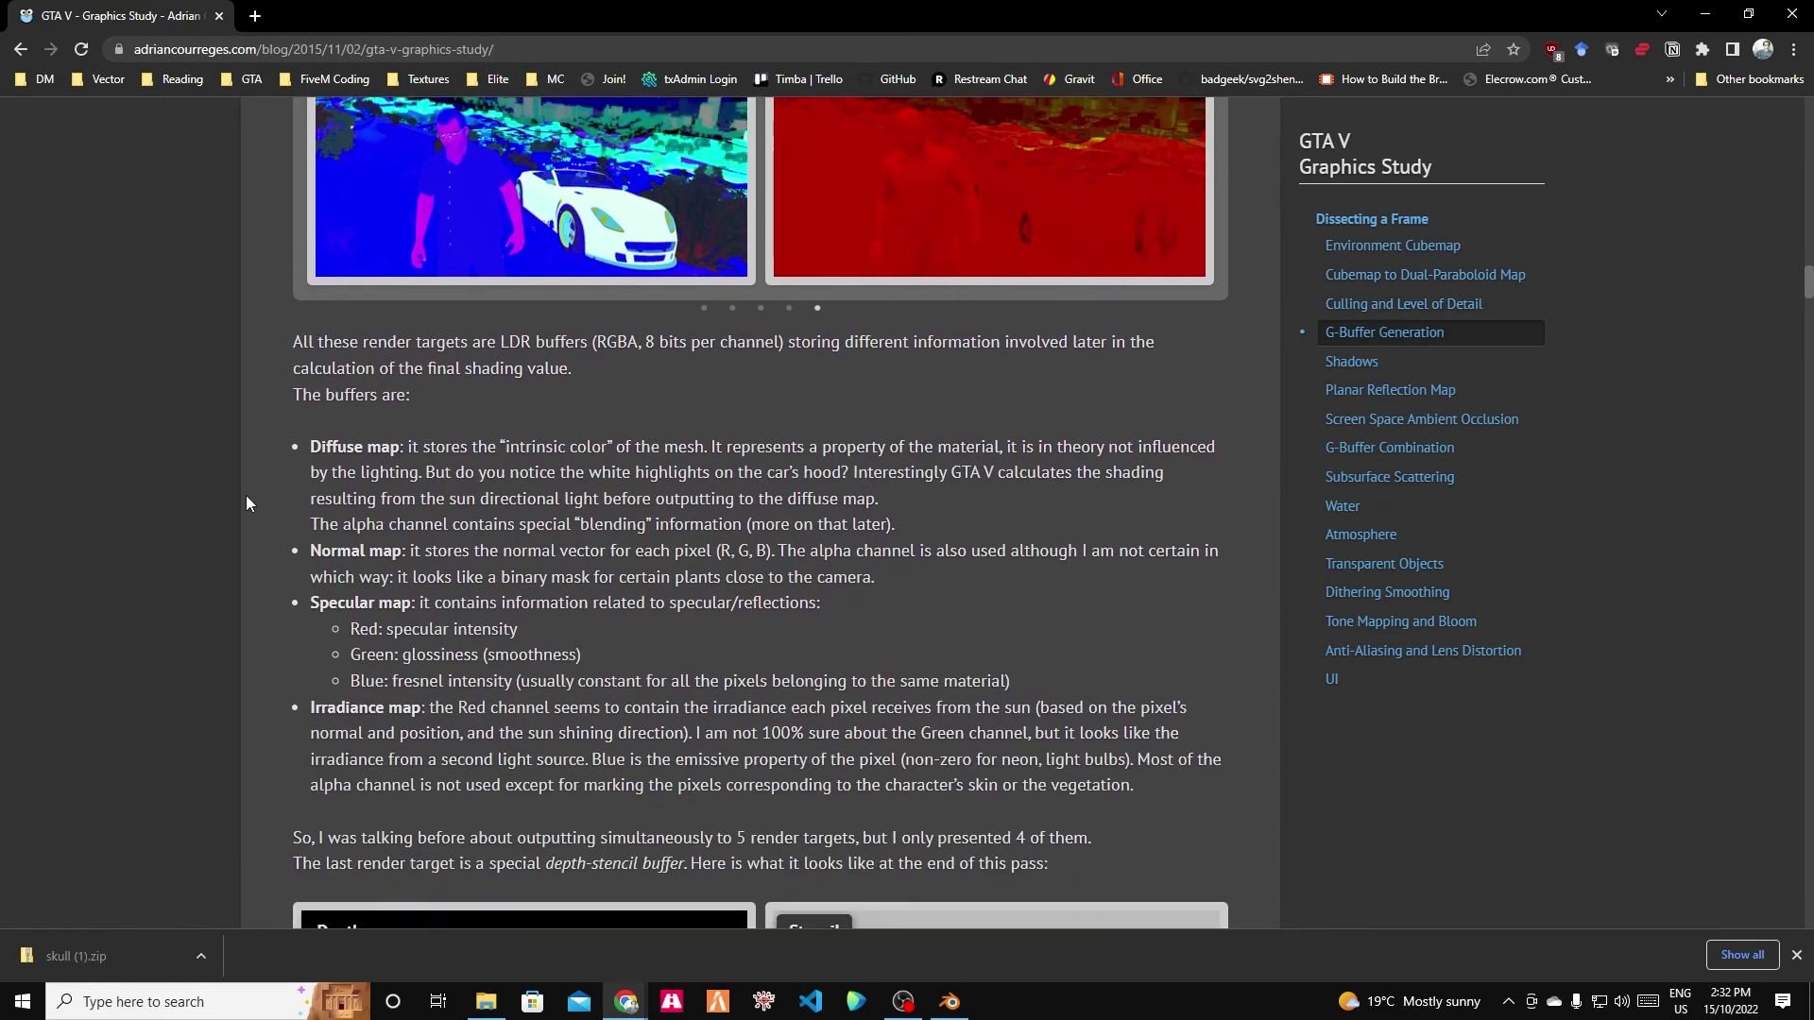
scroll(246, 502, down, 8)
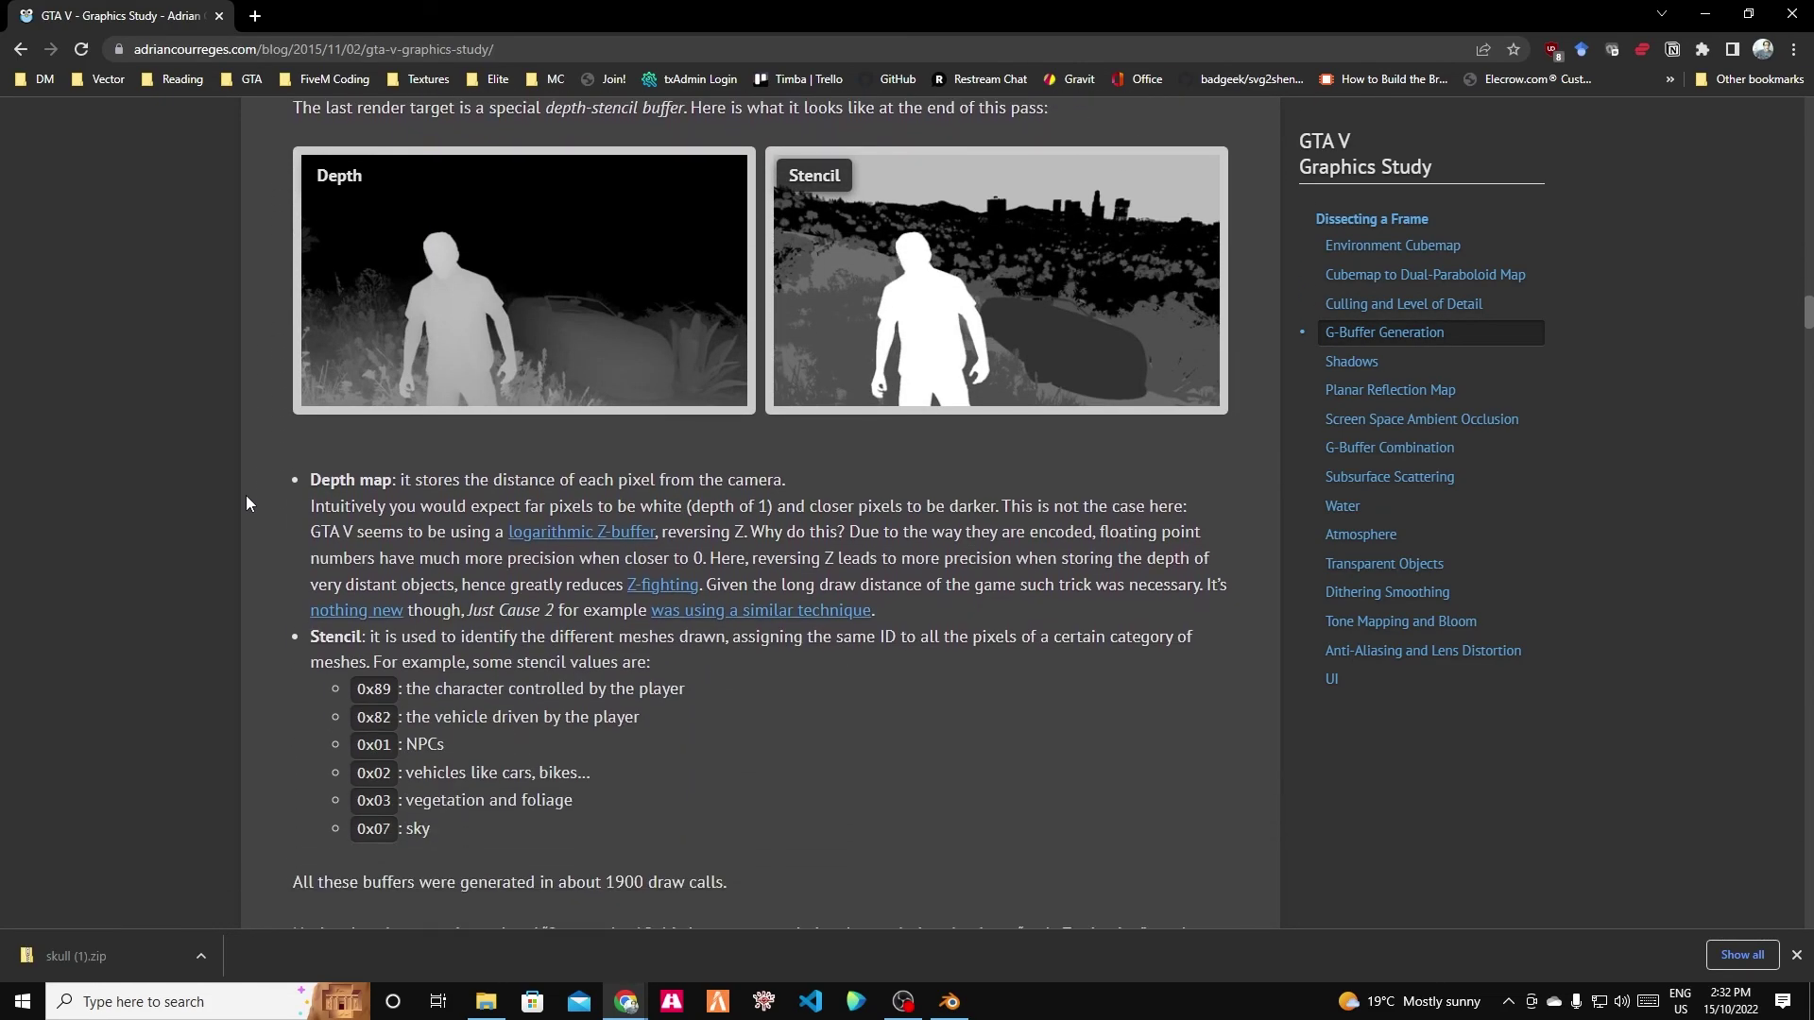
Scroll the Graphics Study article back up to its introduction.
scroll(246, 497, up, 17)
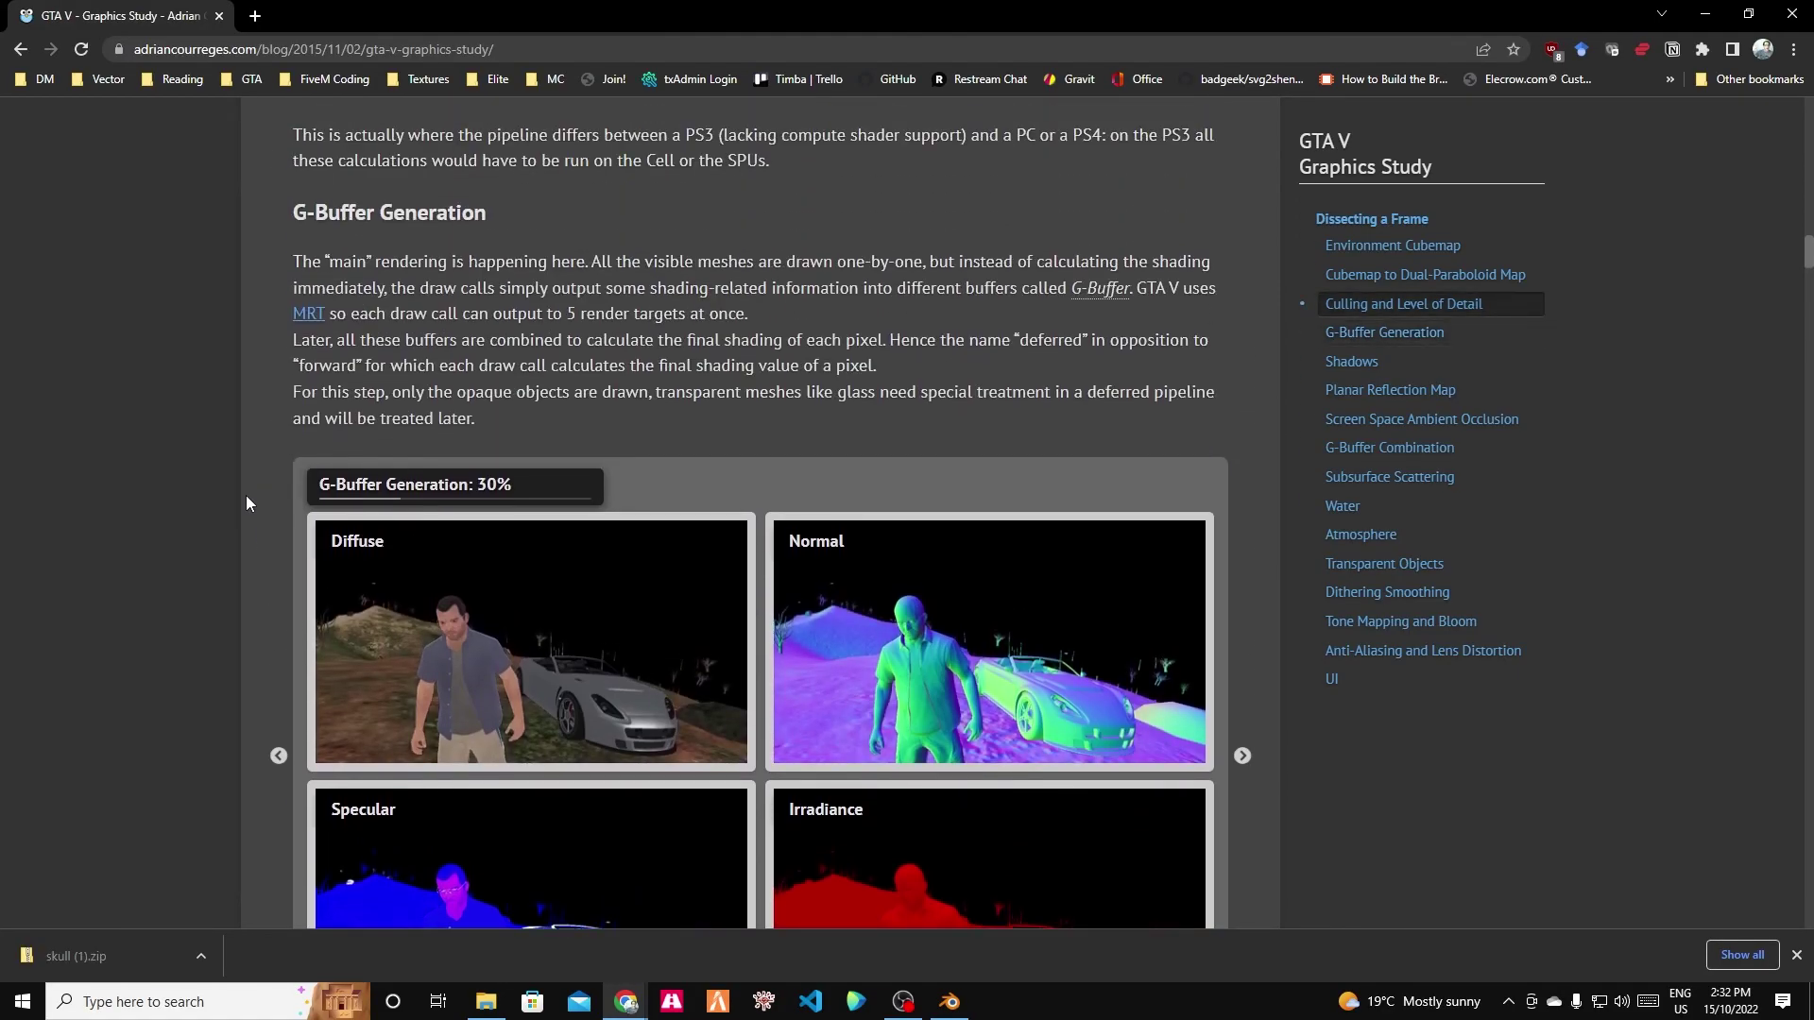
scroll(246, 502, up, 6)
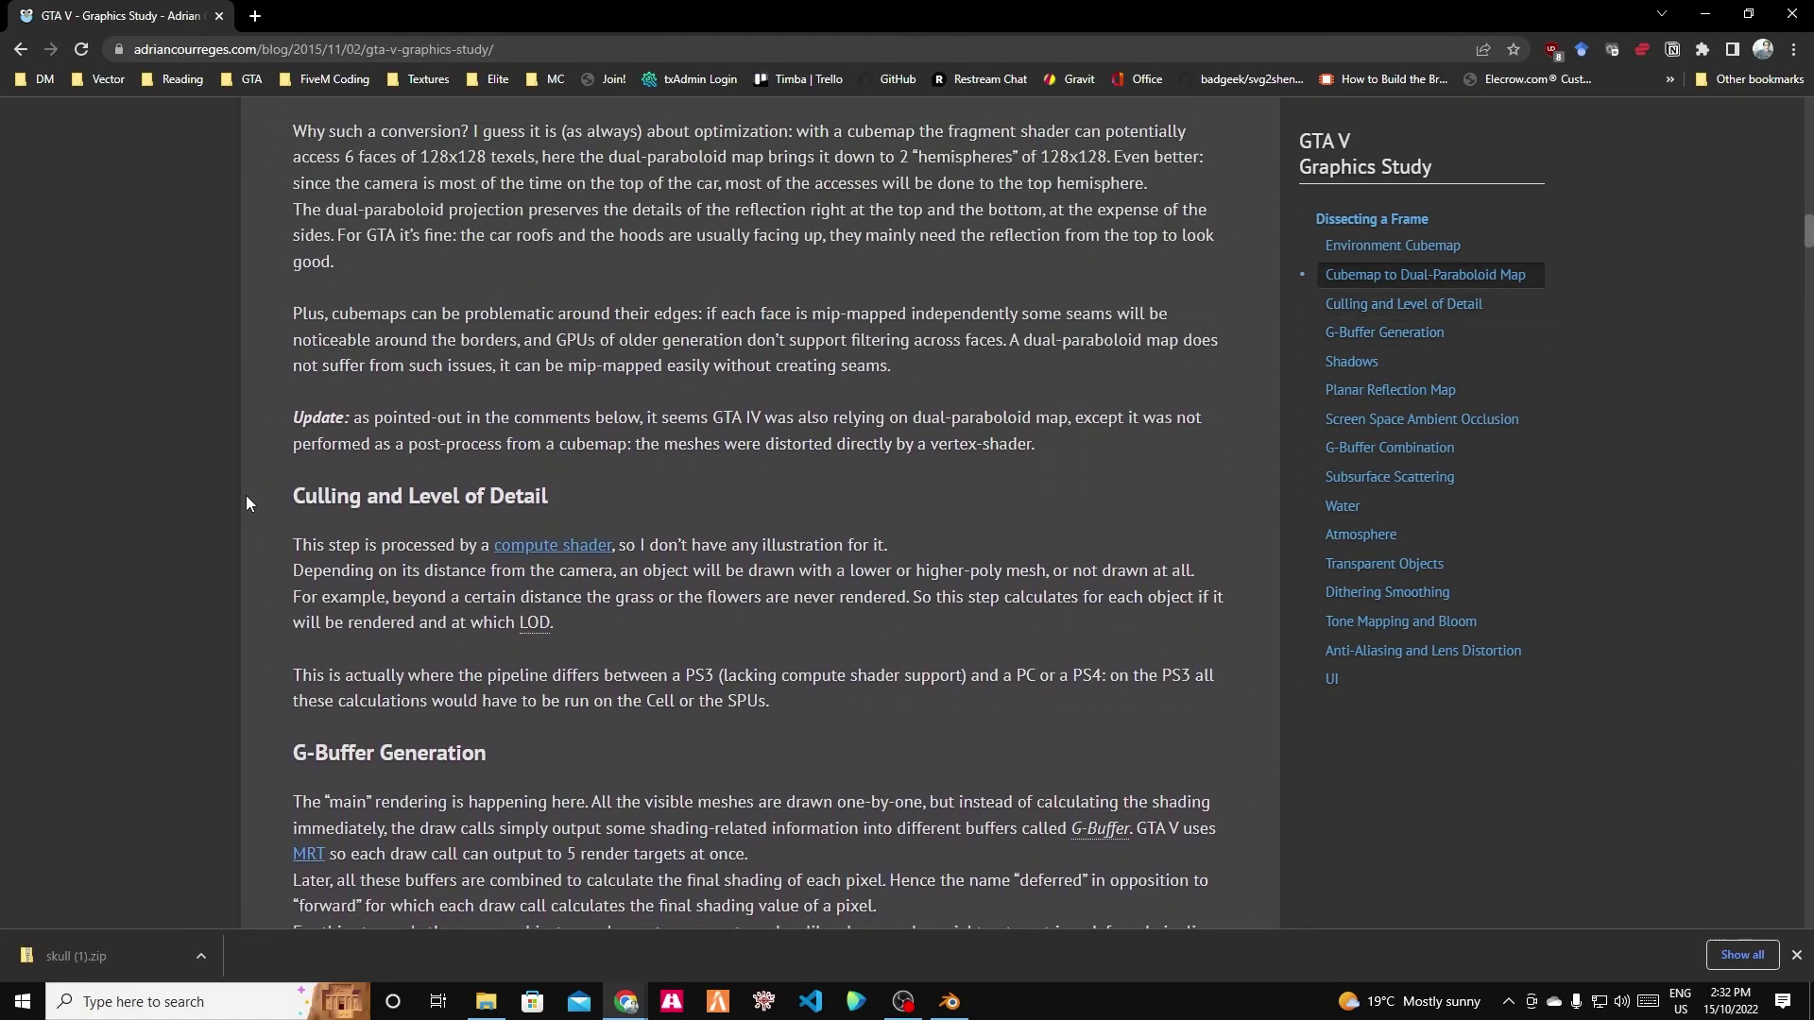
scroll(245, 499, up, 3)
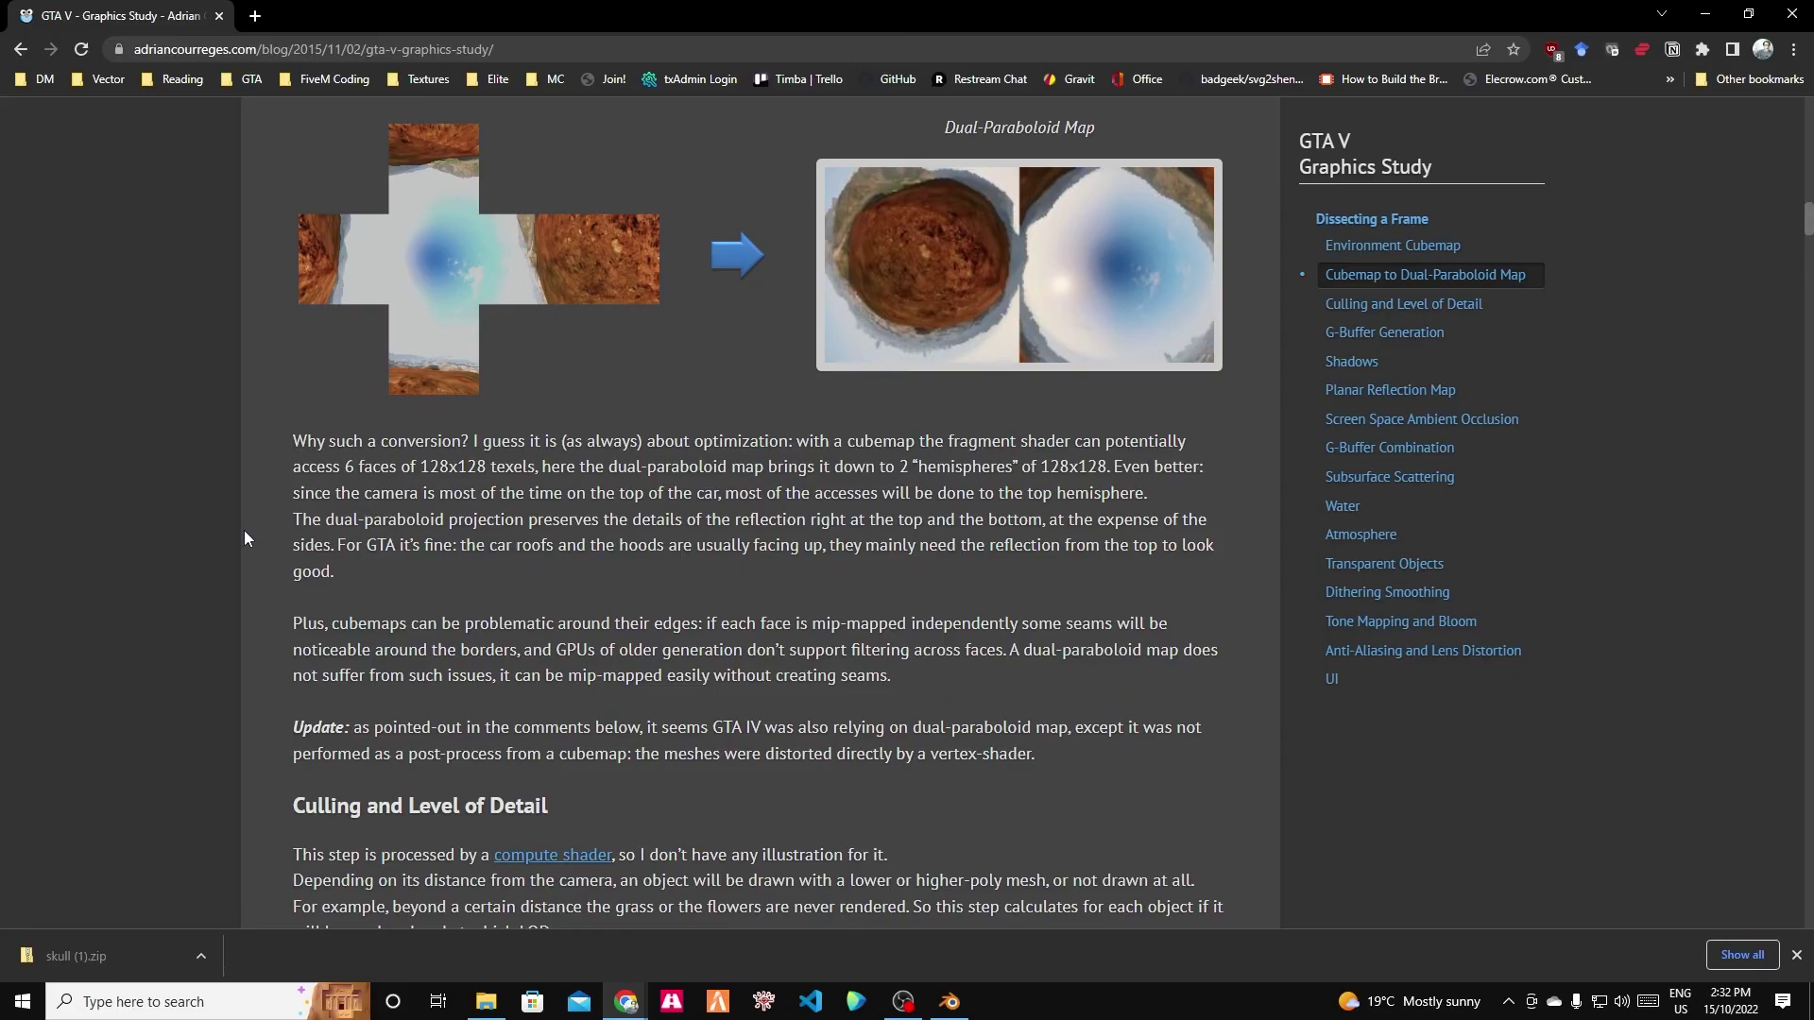
scroll(273, 563, up, 5)
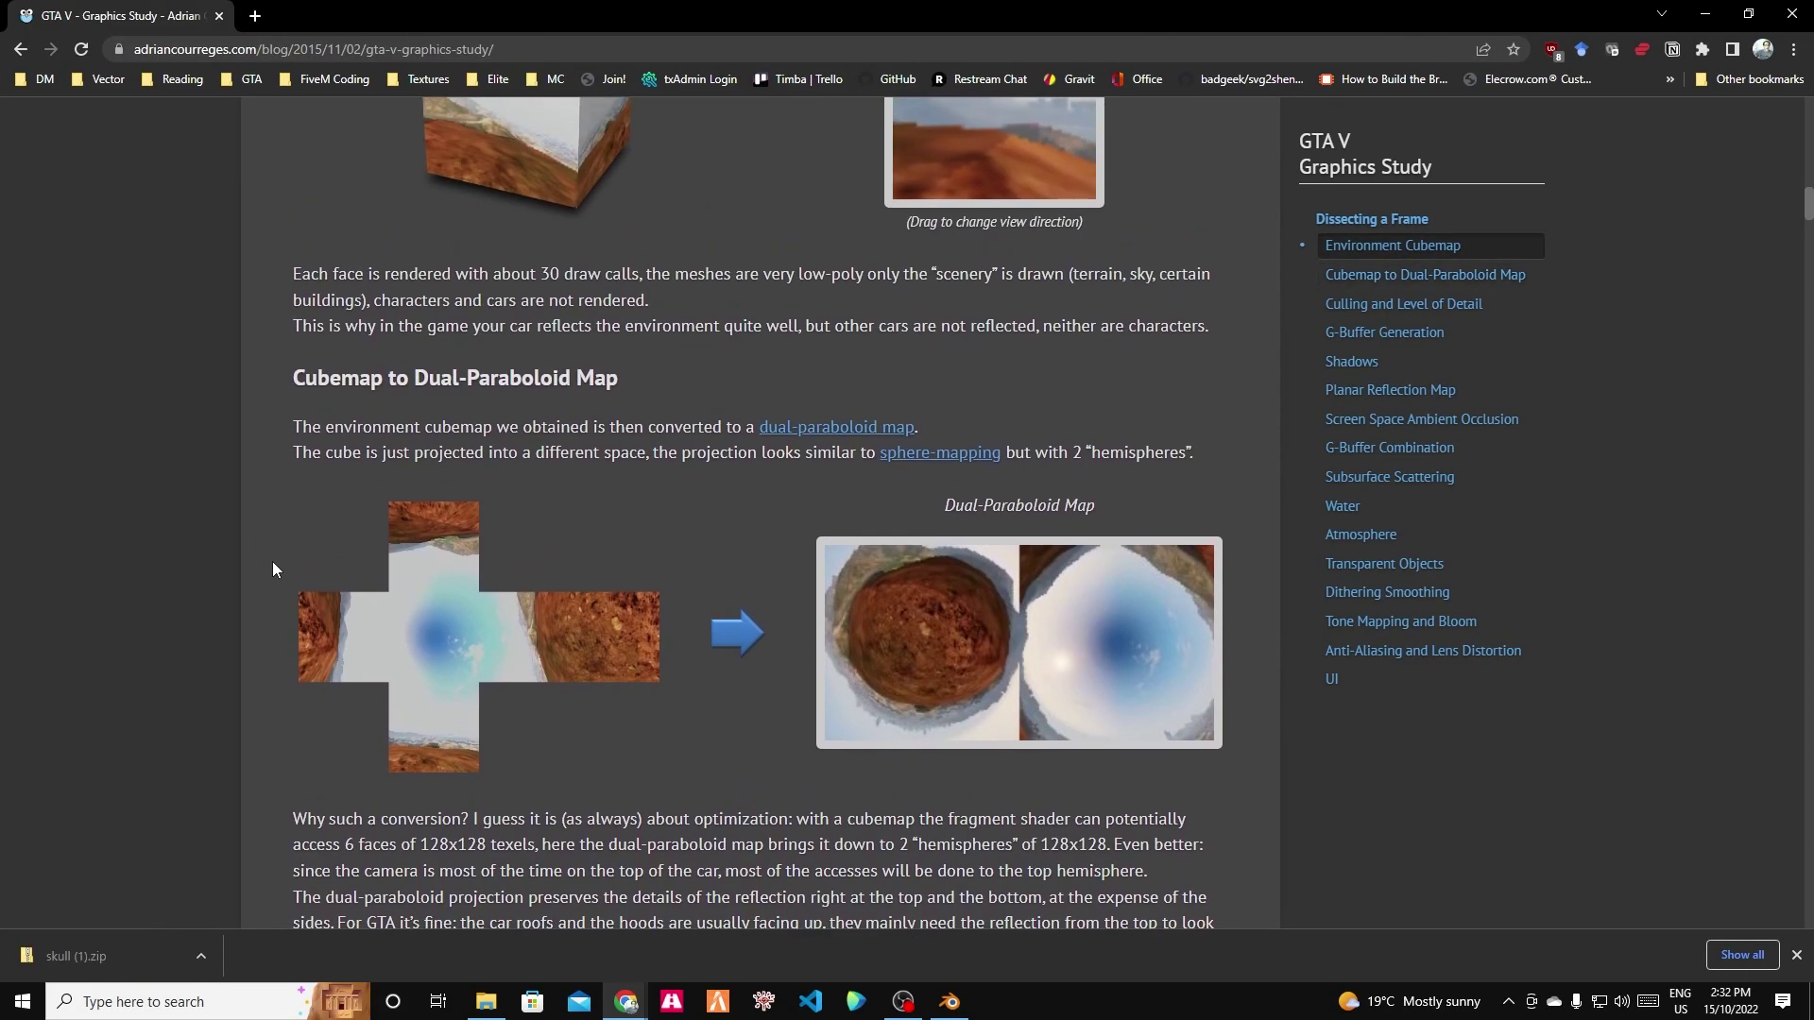
scroll(273, 563, up, 3)
scroll(273, 568, up, 12)
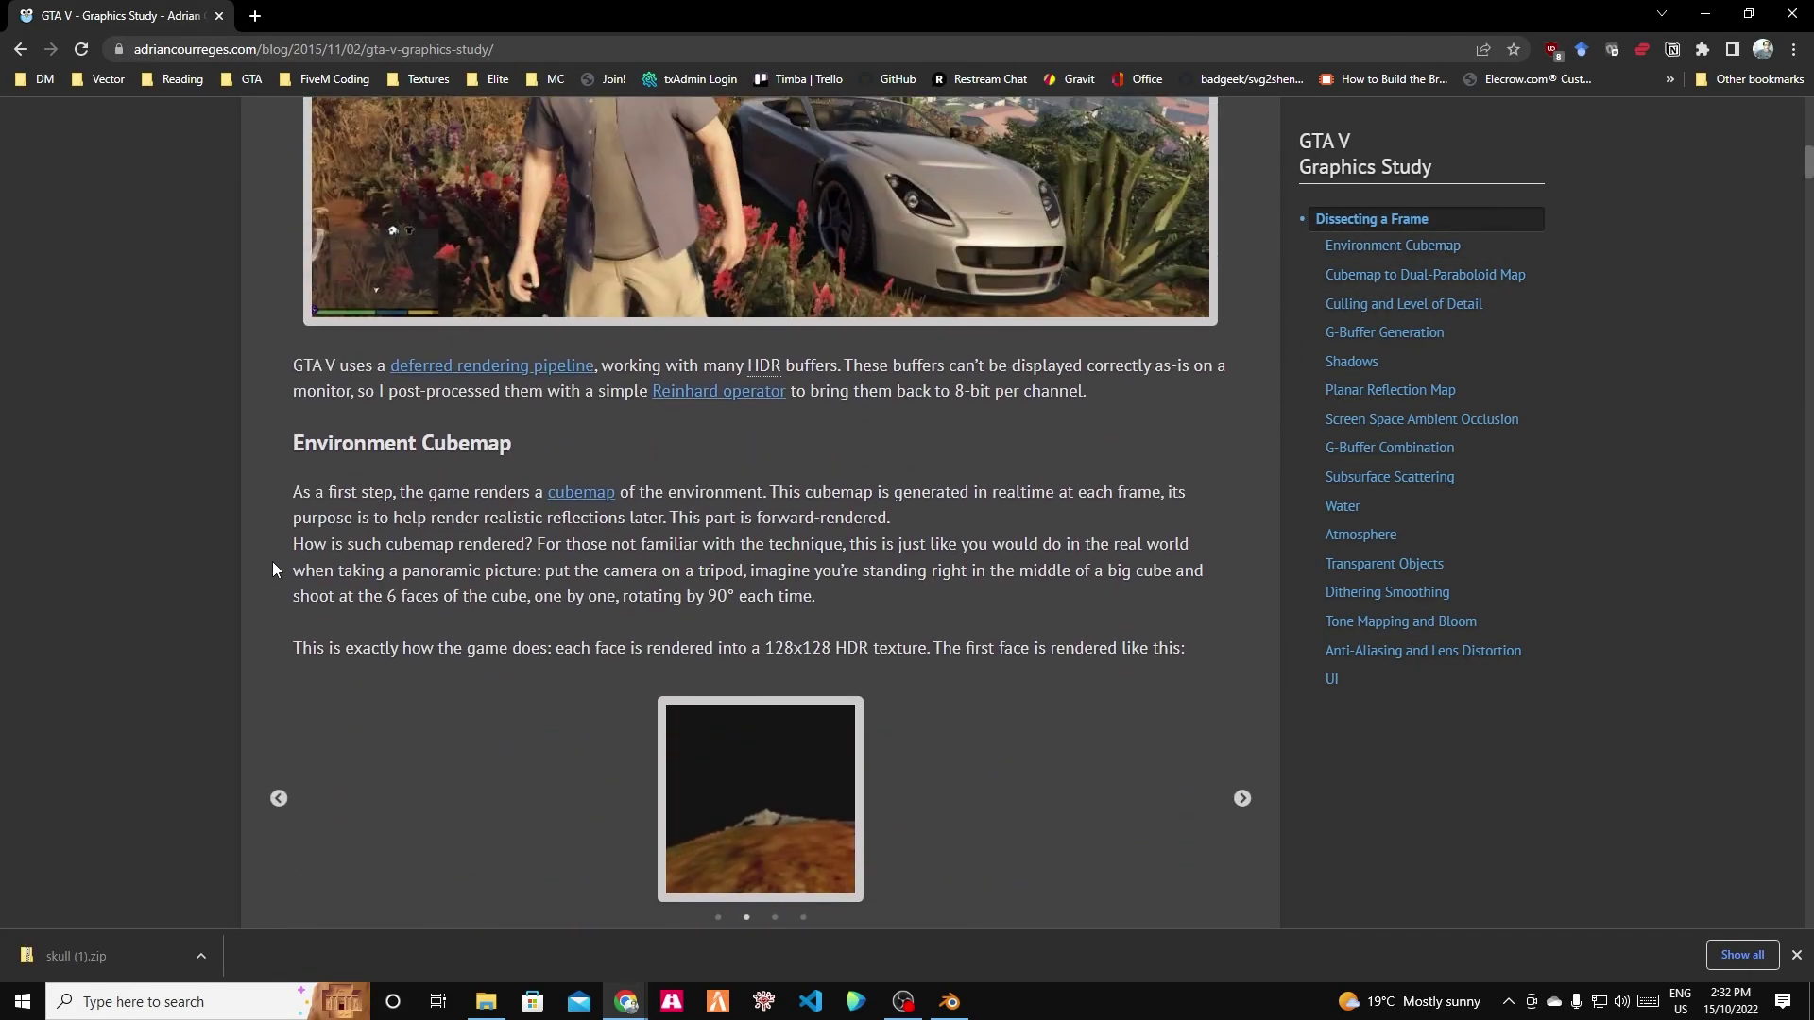
scroll(272, 569, up, 9)
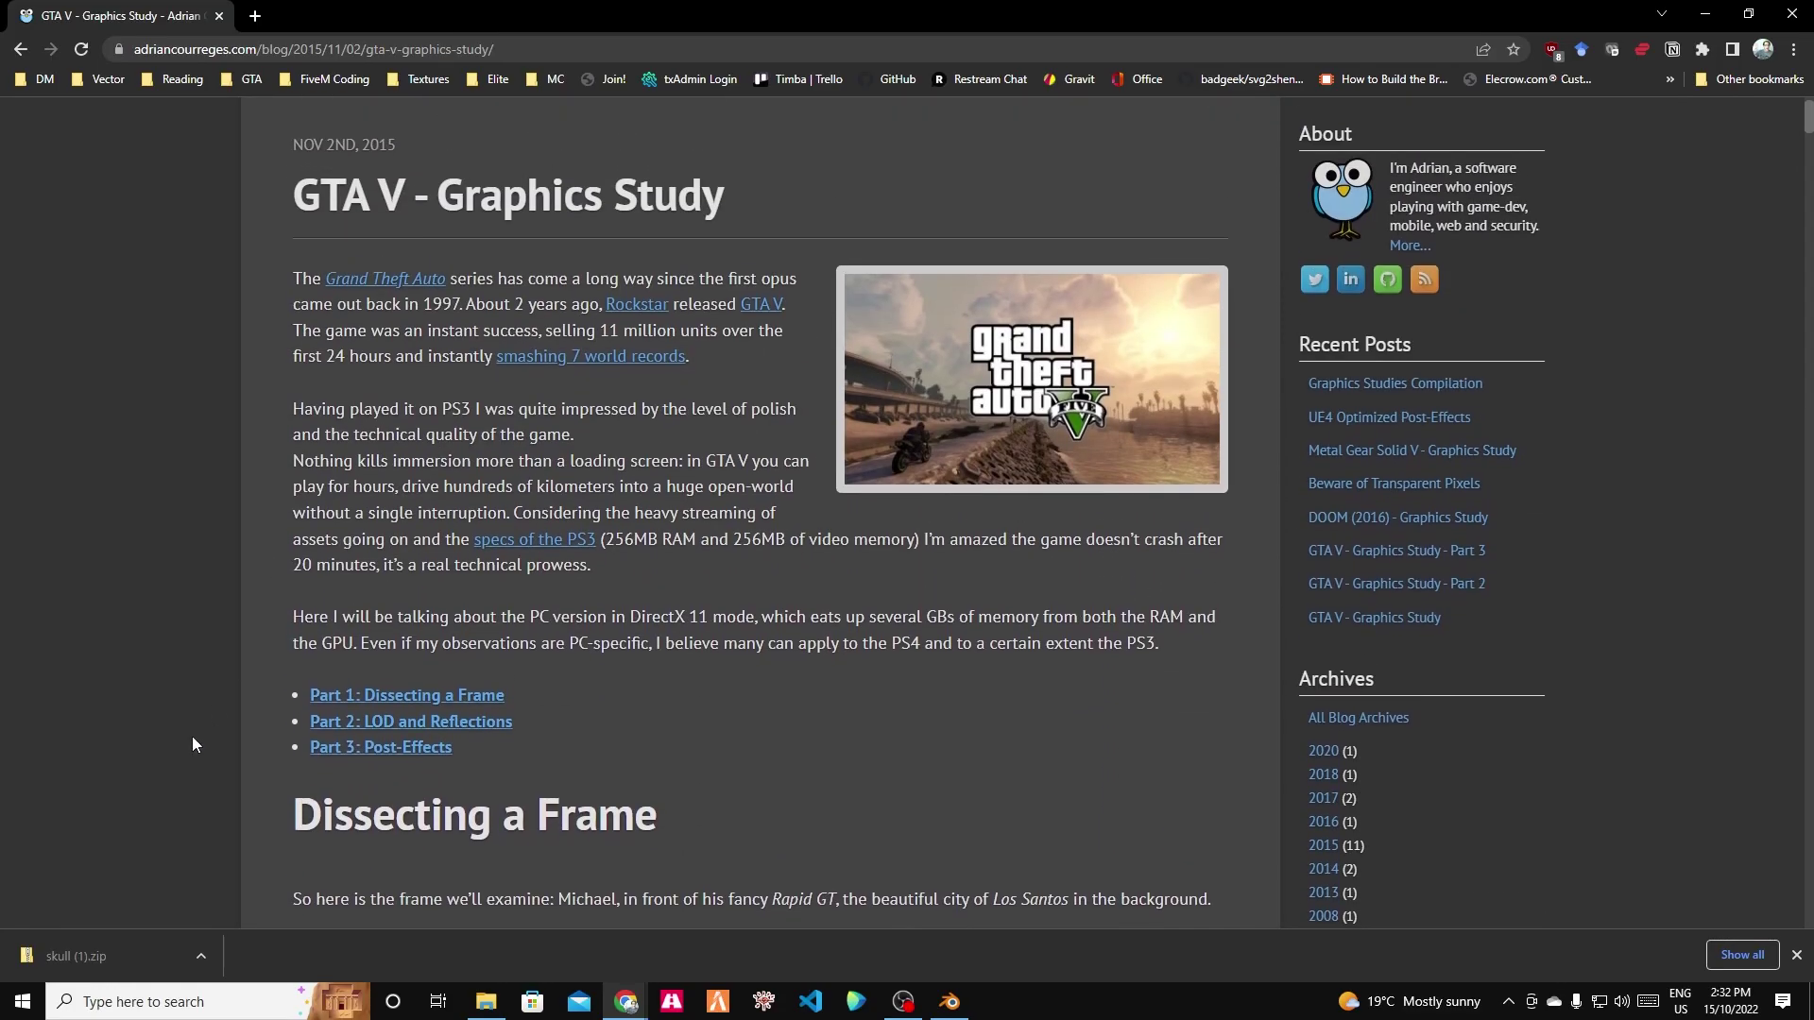
scroll(476, 601, up, 1)
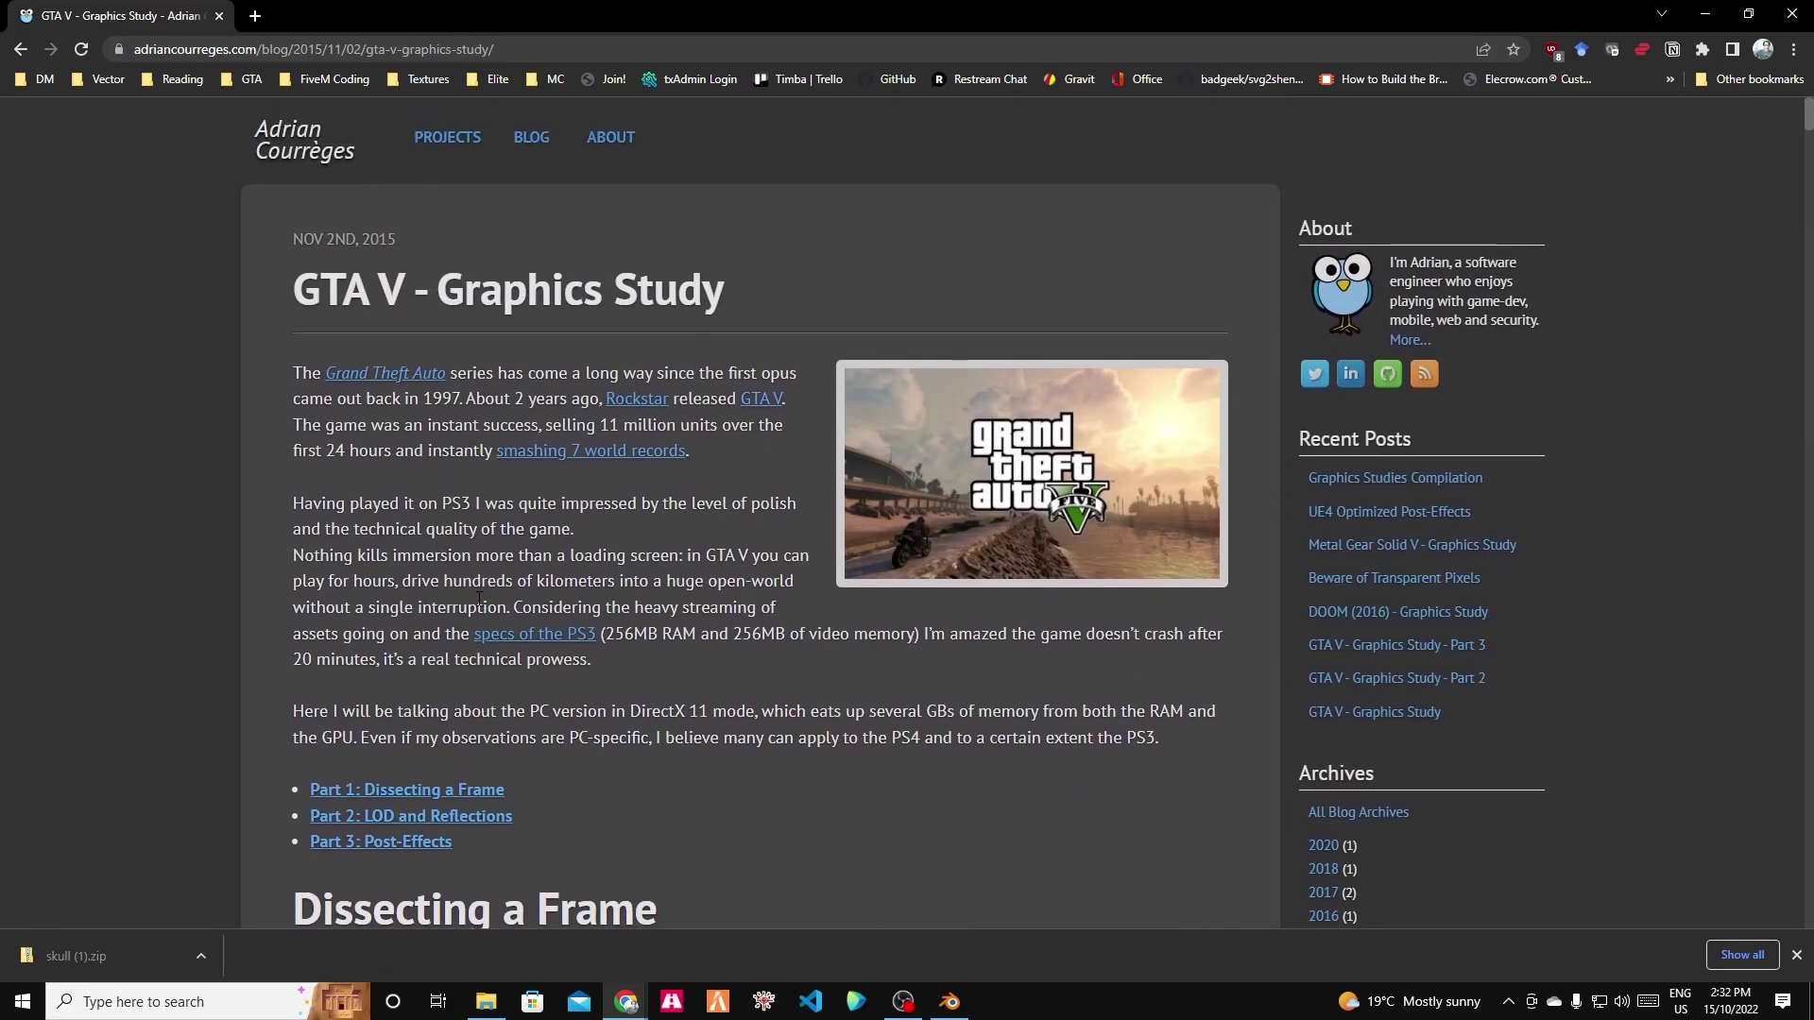